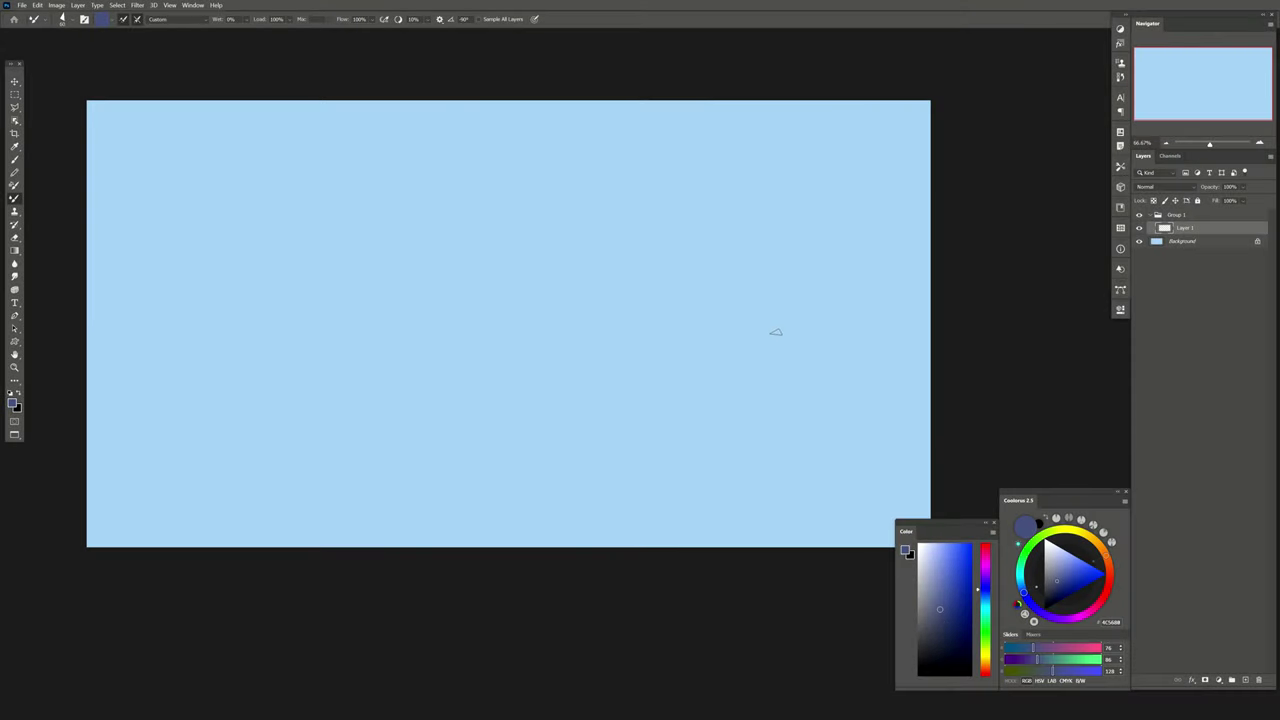
Paint a dark navy angular cliff shape and add pale greyish-blue jagged strokes over it.
mouse_move(770, 266)
mouse_down()
mouse_move(700, 320)
mouse_move(700, 375)
mouse_up()
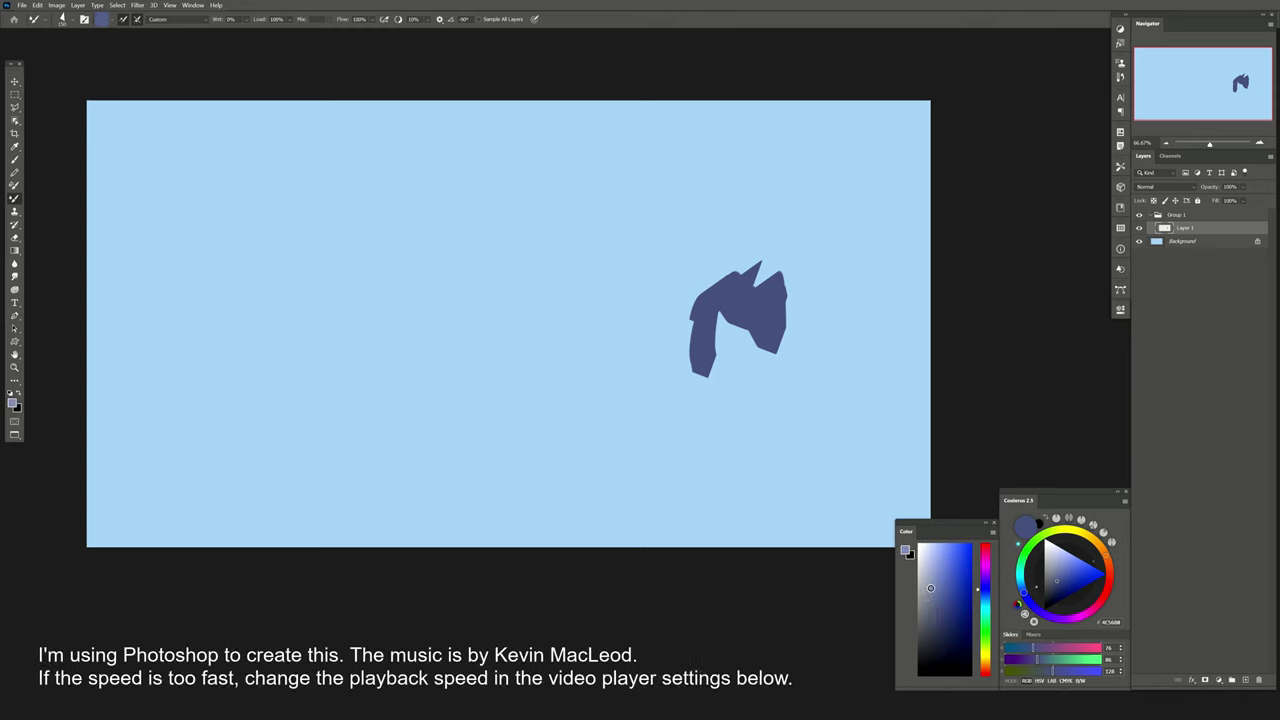
drag(806, 292, 790, 320)
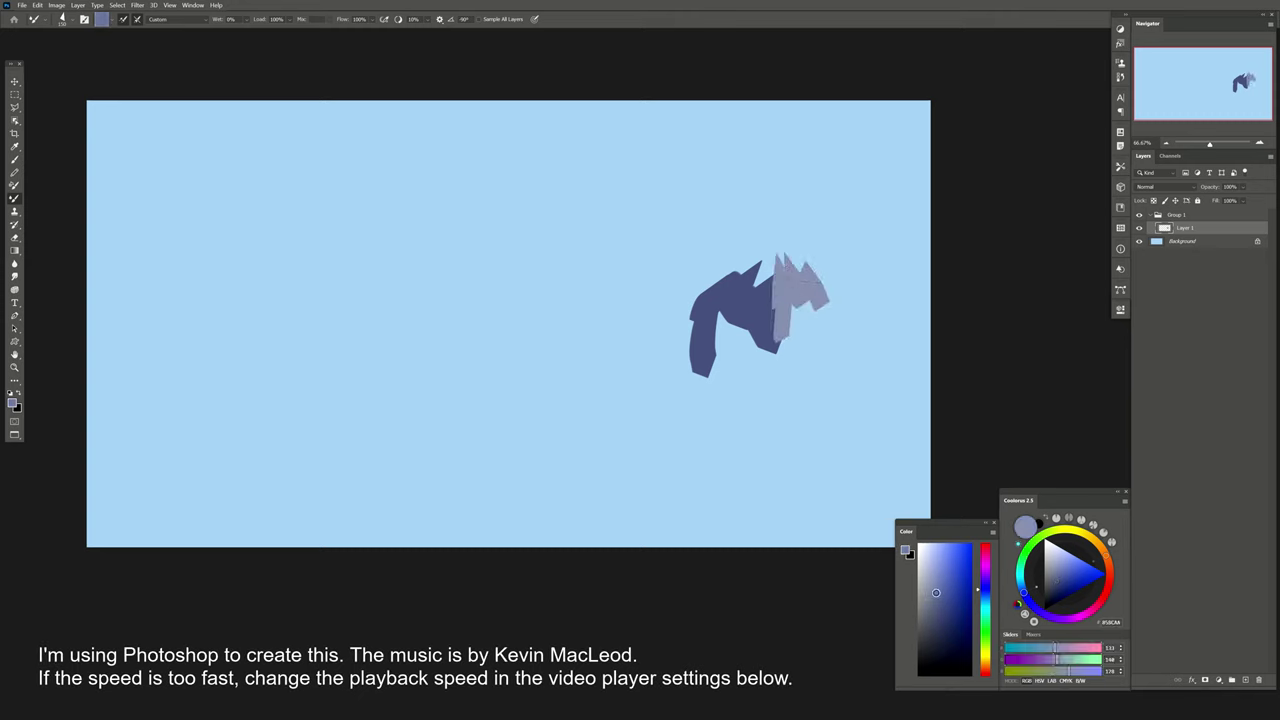
click(939, 578)
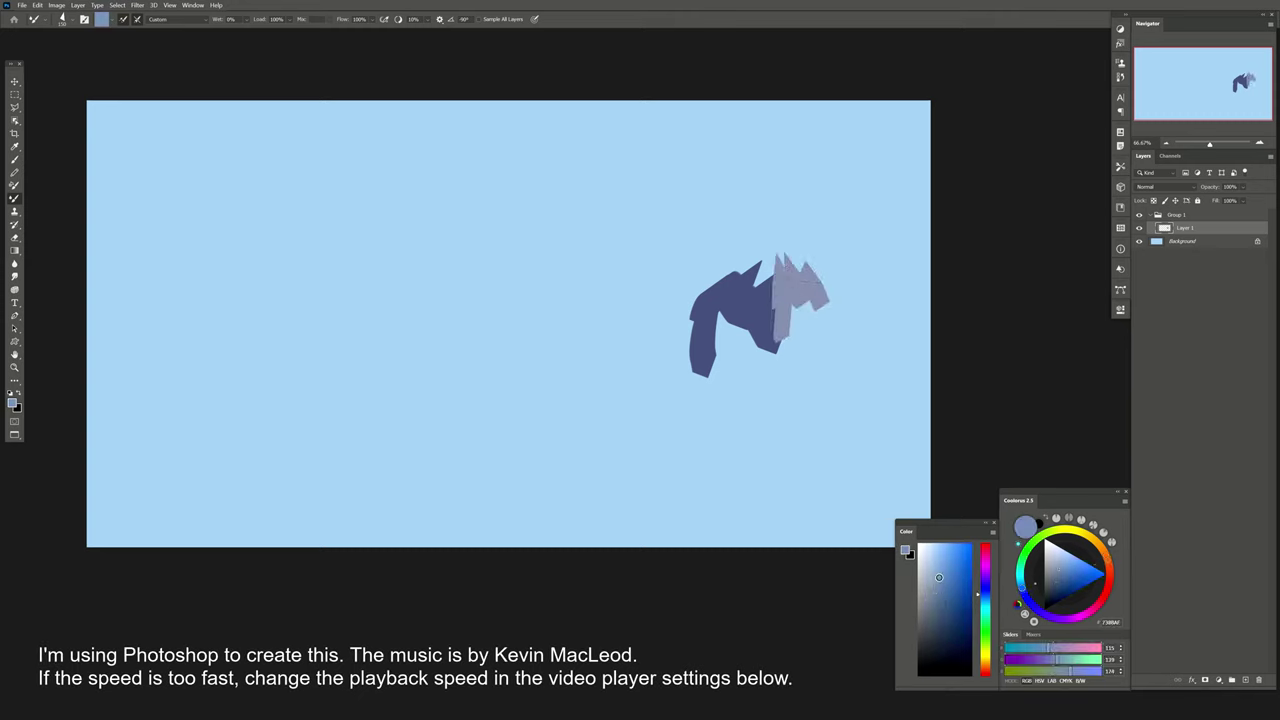
mouse_move(800, 300)
mouse_down()
mouse_move(850, 335)
mouse_move(770, 350)
mouse_move(880, 320)
mouse_up()
mouse_move(875, 370)
mouse_down()
mouse_move(799, 307)
mouse_move(870, 378)
mouse_up()
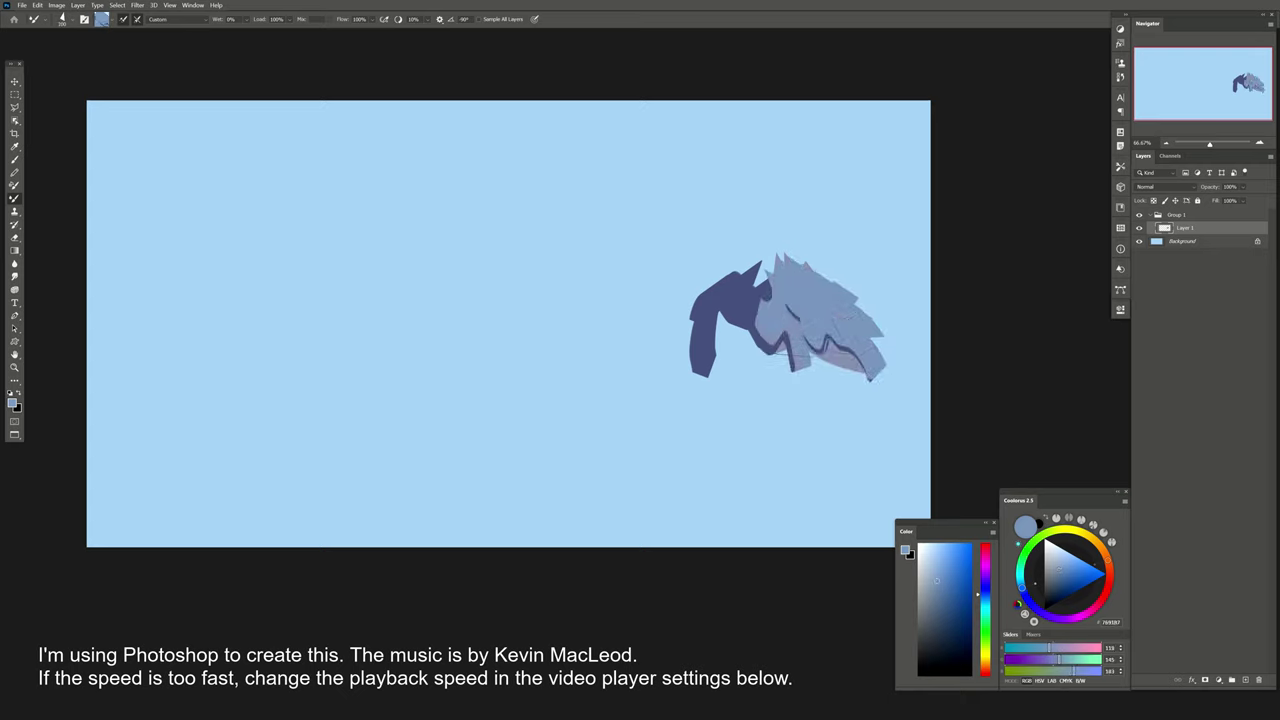
Cover the dark shape with lighter pale-blue strokes reaching the canvas's right edge.
click(938, 565)
mouse_move(798, 285)
mouse_down()
mouse_move(828, 315)
mouse_move(930, 360)
mouse_up()
drag(850, 330, 908, 400)
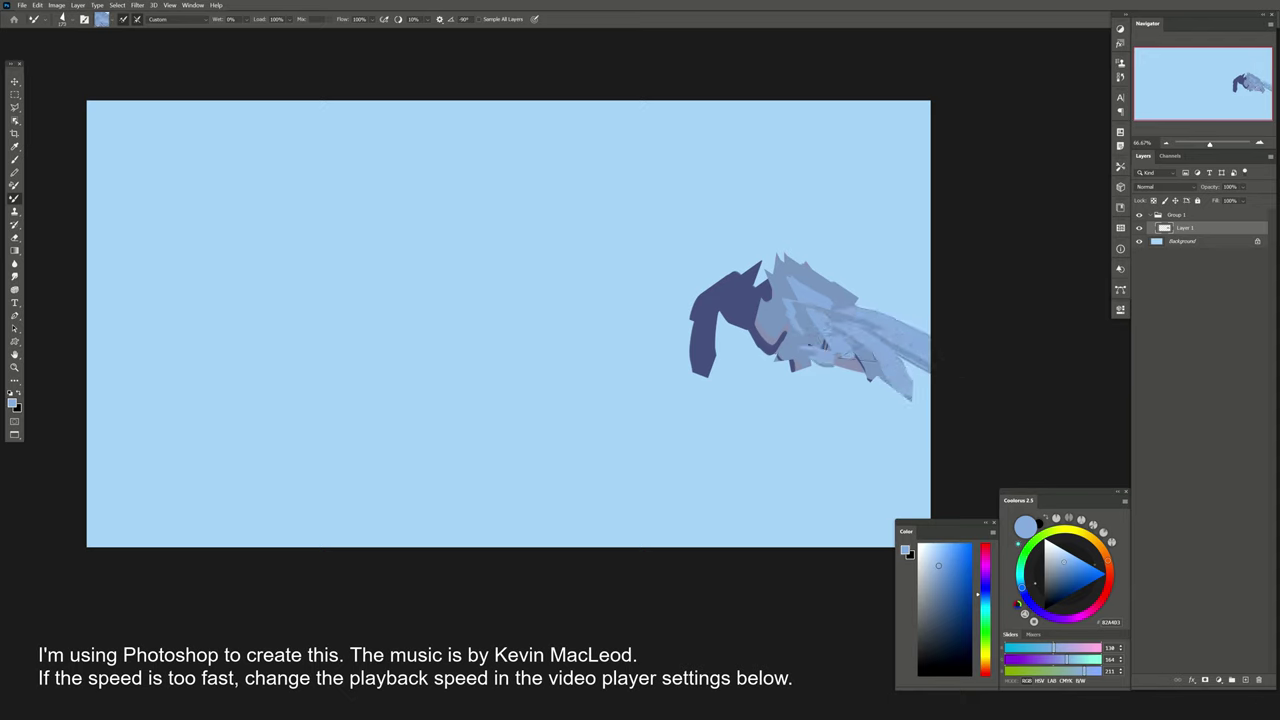
mouse_move(785, 335)
mouse_down()
mouse_move(910, 395)
mouse_move(705, 345)
mouse_up()
drag(825, 385, 700, 315)
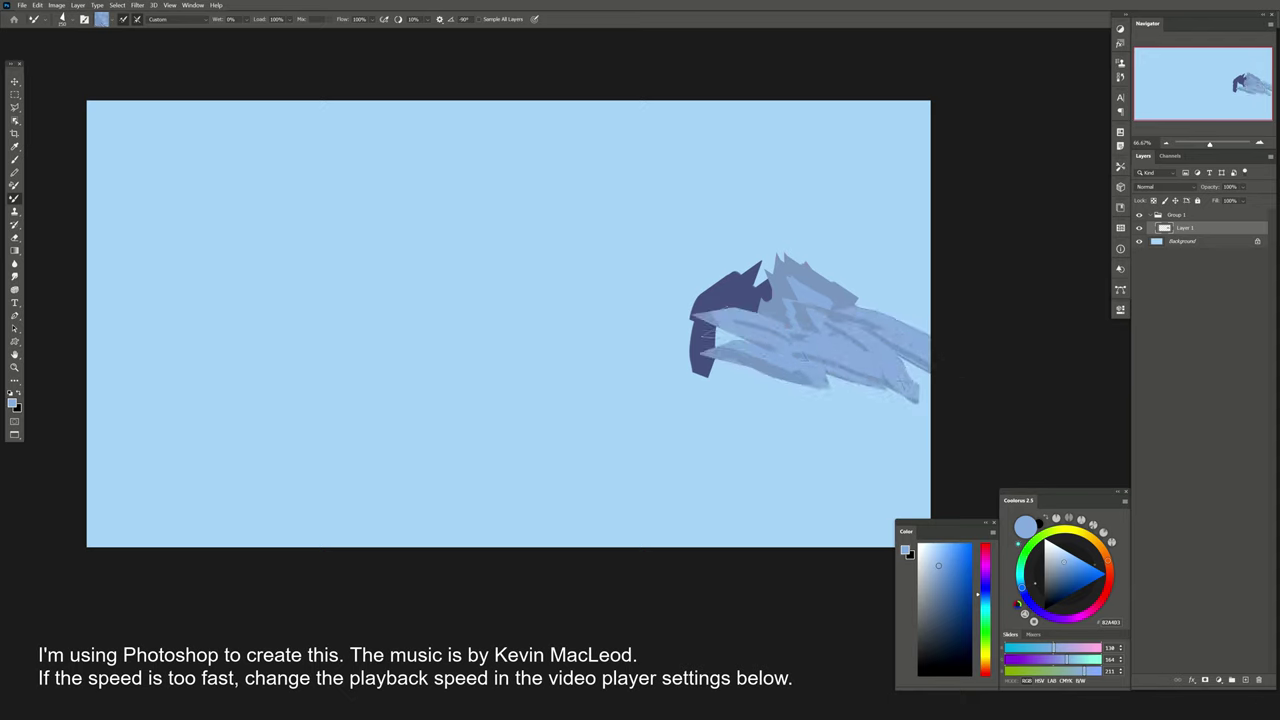
drag(800, 355, 700, 258)
drag(795, 310, 680, 270)
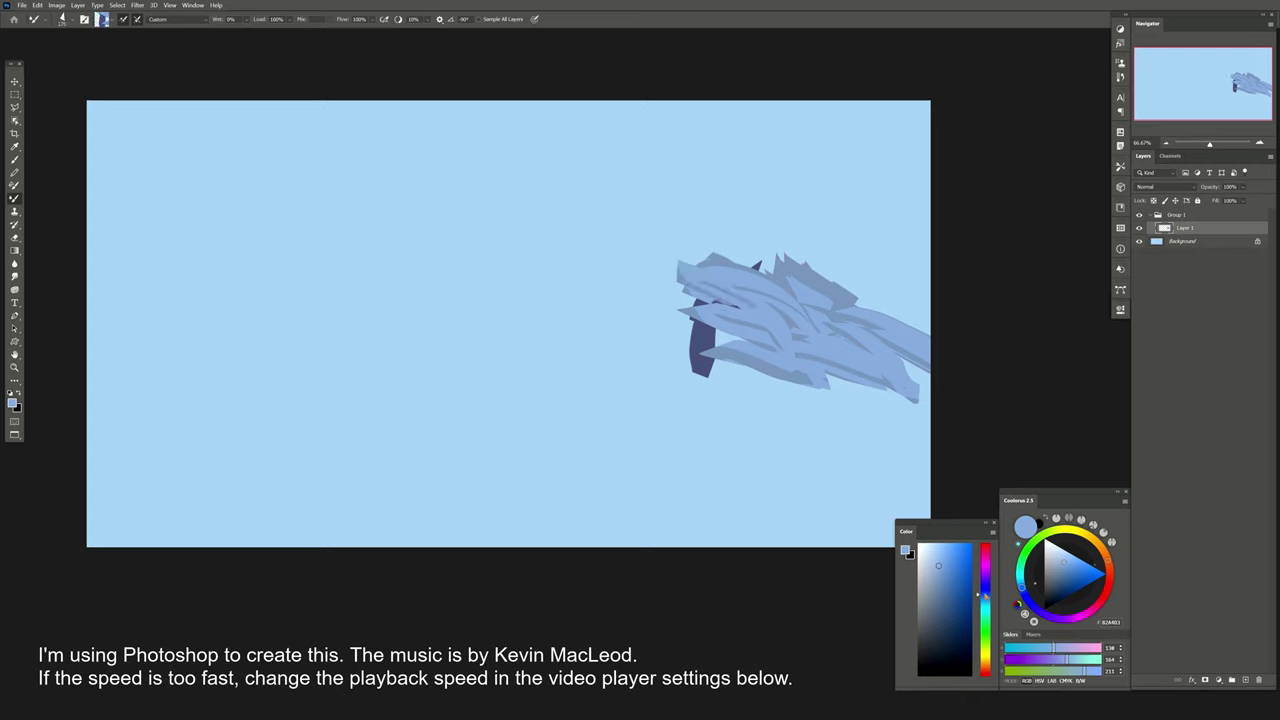
click(939, 590)
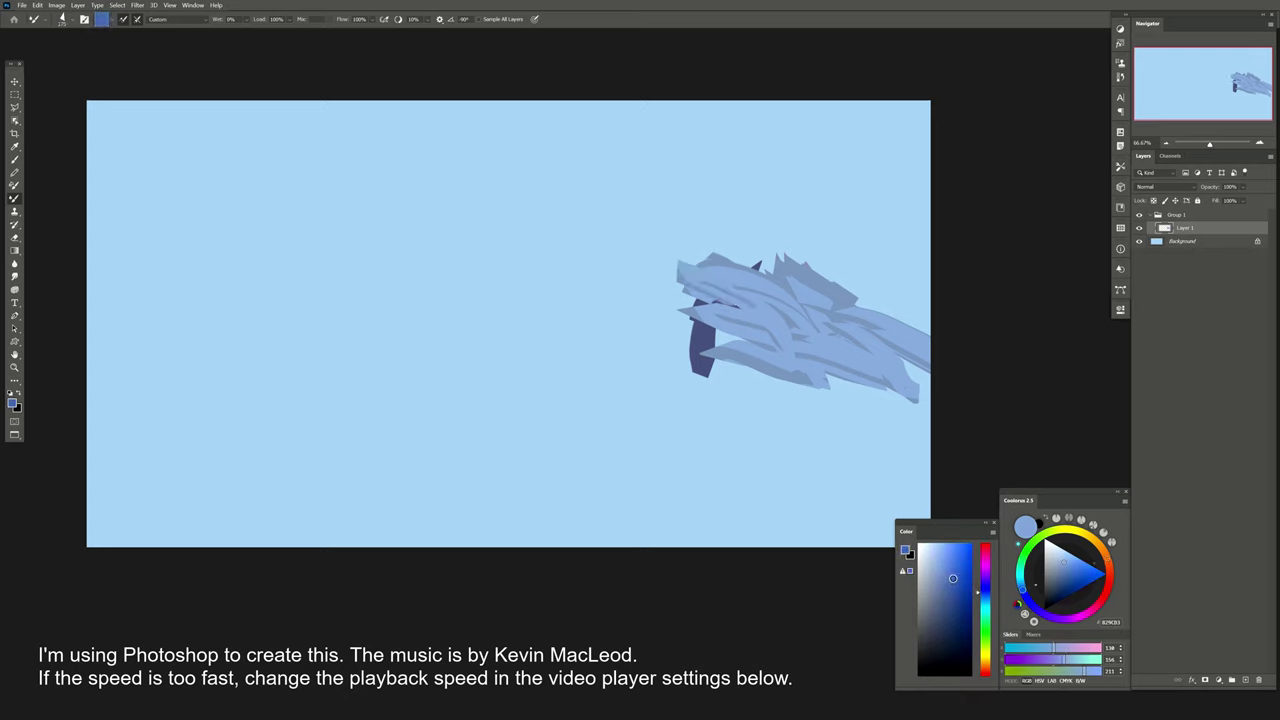
click(948, 589)
Fill dark-blue shapes over the left strokes and extend them up-left into a long arm.
drag(660, 295, 740, 362)
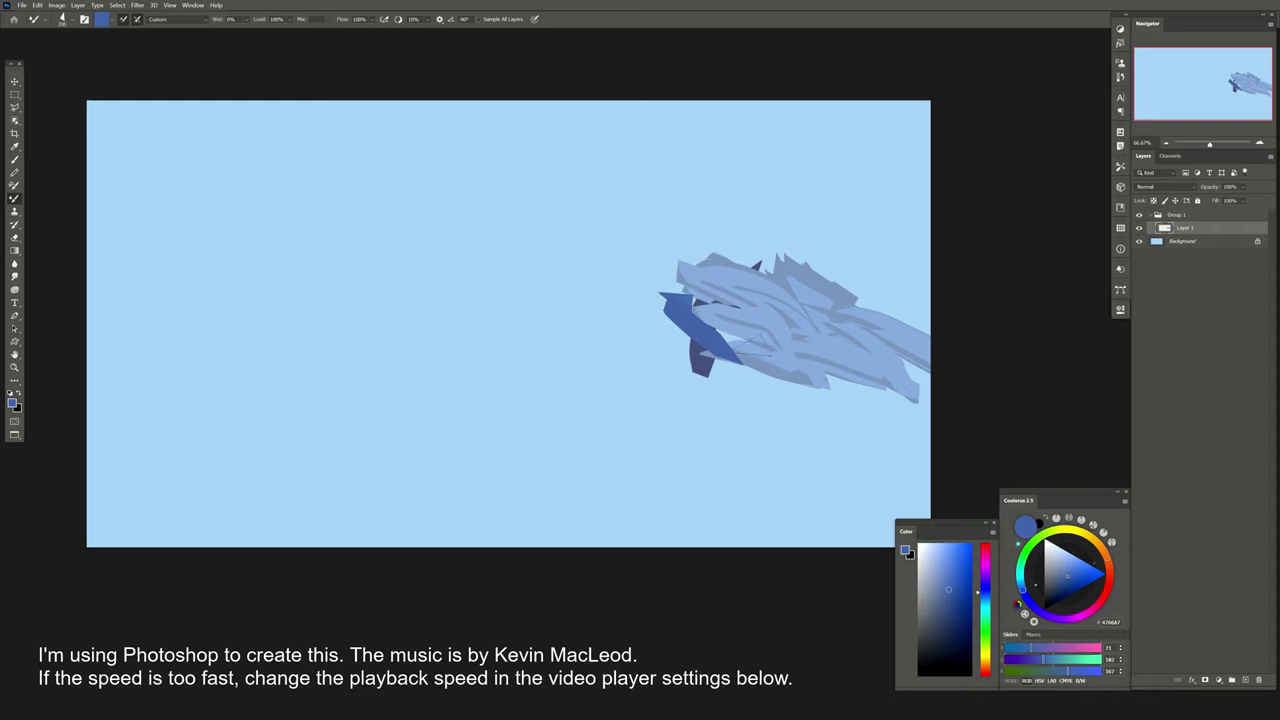
mouse_move(770, 300)
mouse_down()
mouse_move(655, 360)
mouse_move(706, 358)
mouse_move(618, 395)
mouse_move(778, 398)
mouse_up()
mouse_move(700, 328)
mouse_down()
mouse_move(618, 246)
mouse_move(704, 335)
mouse_up()
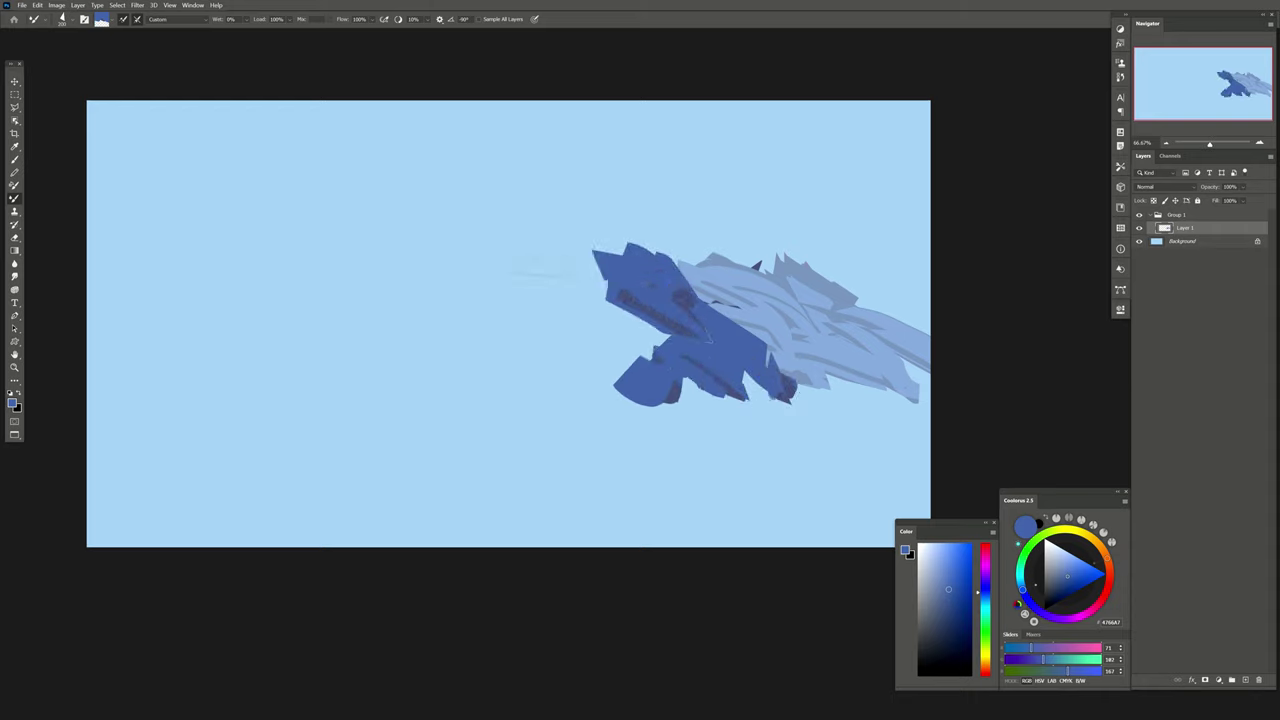
drag(644, 300, 520, 234)
mouse_move(592, 300)
mouse_down()
mouse_move(665, 380)
mouse_move(520, 255)
mouse_up()
drag(640, 305, 545, 218)
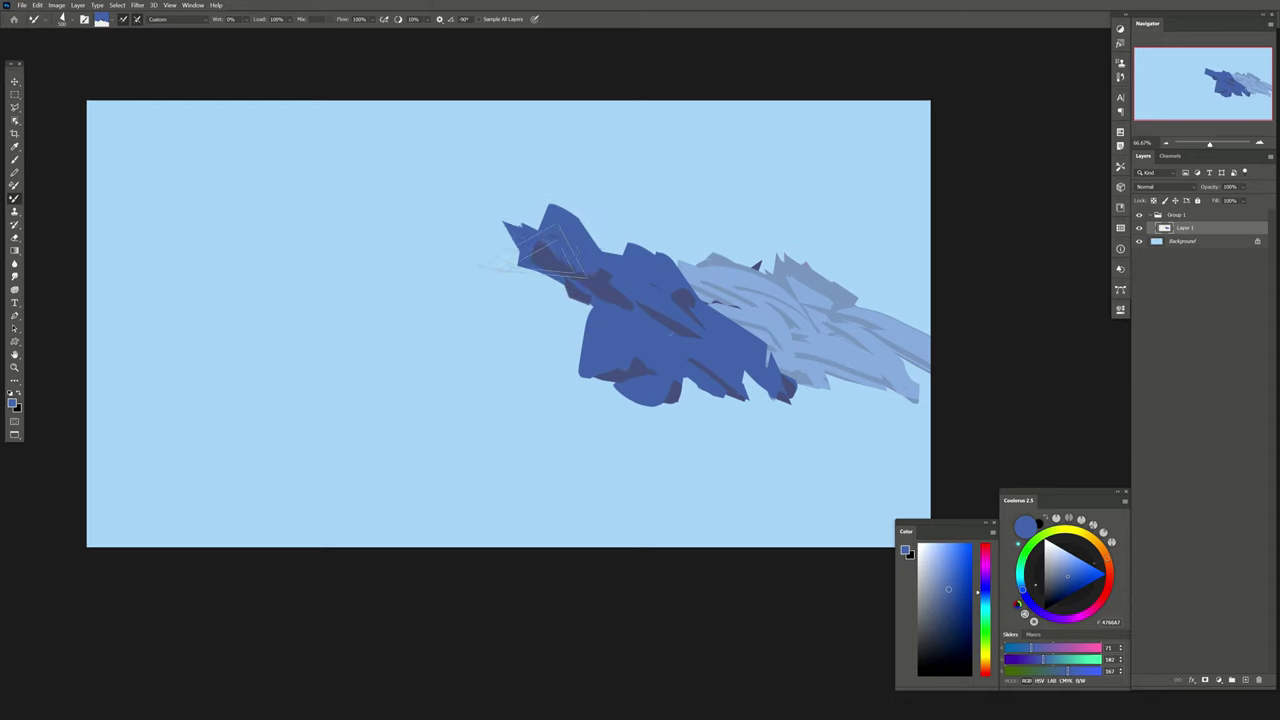
drag(585, 275, 460, 198)
mouse_move(501, 249)
mouse_down()
mouse_move(581, 267)
mouse_move(574, 206)
mouse_up()
With the view flipped, add dark-blue fills across the cliff's middle, top and right up to the canvas top.
key(h)
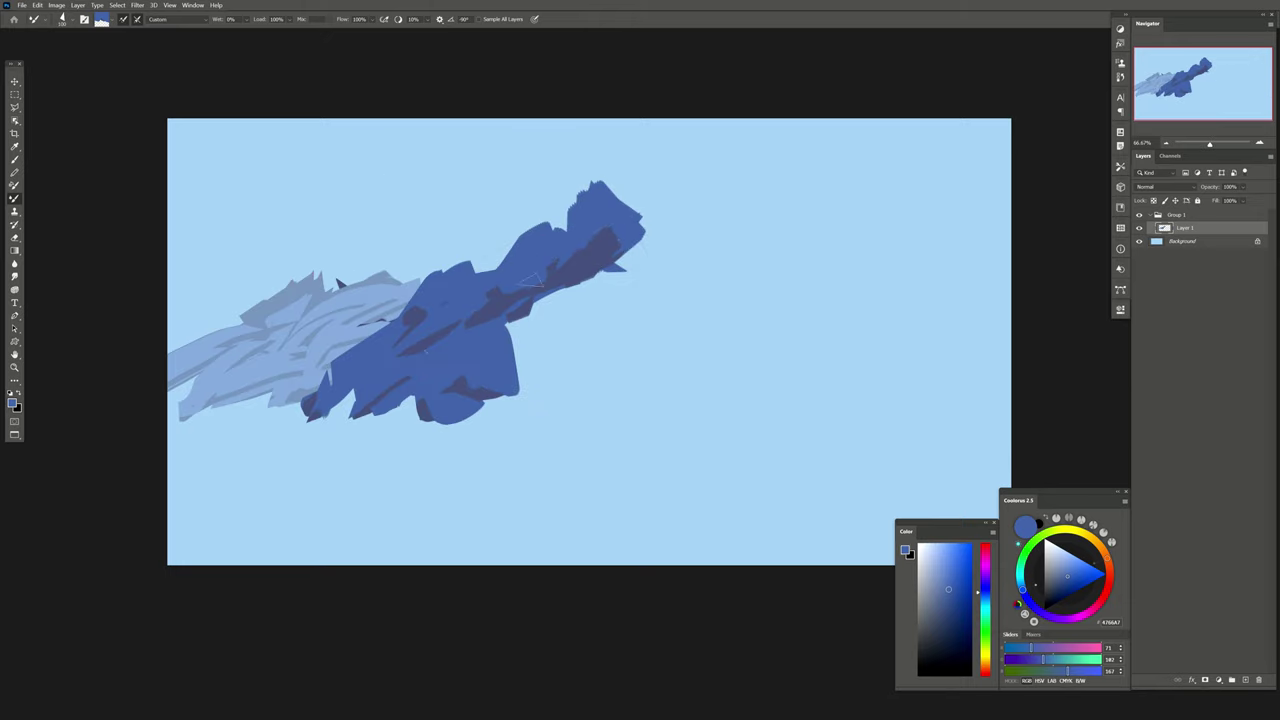
drag(611, 283, 595, 288)
drag(660, 245, 720, 275)
drag(720, 190, 665, 360)
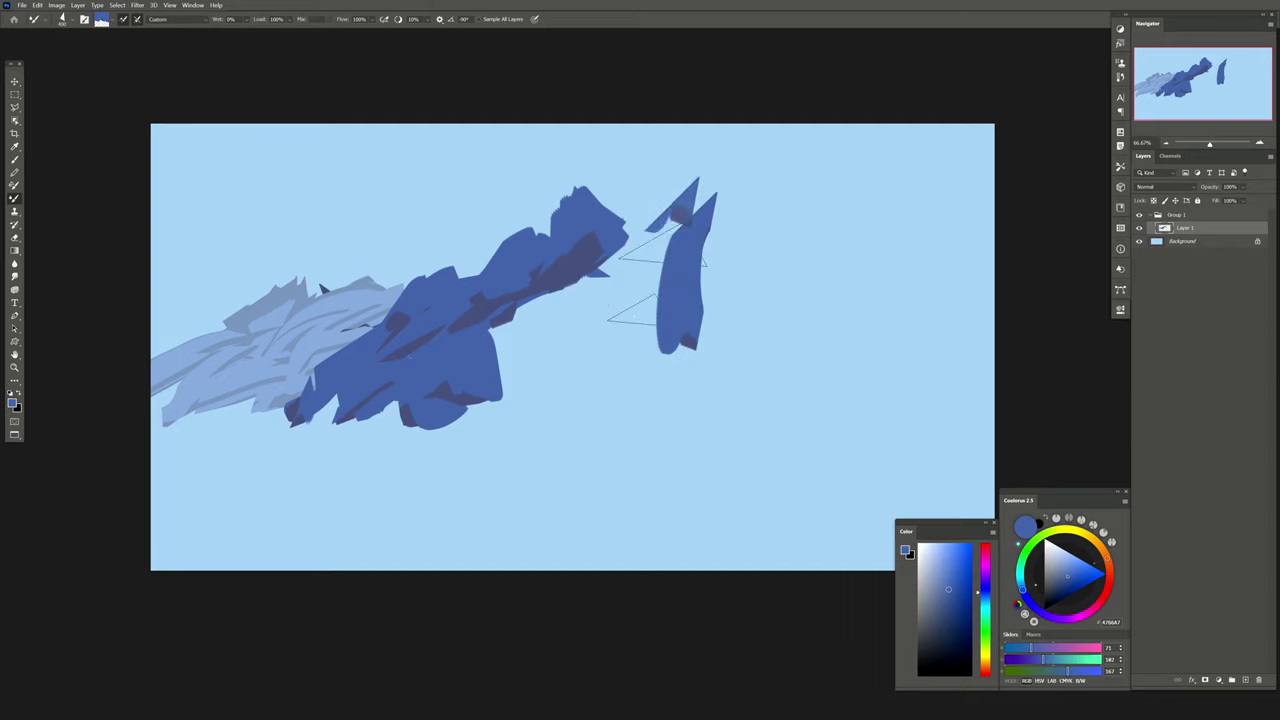
mouse_move(620, 185)
mouse_down()
mouse_move(545, 370)
mouse_move(486, 423)
mouse_up()
drag(650, 390, 671, 400)
drag(700, 310, 640, 400)
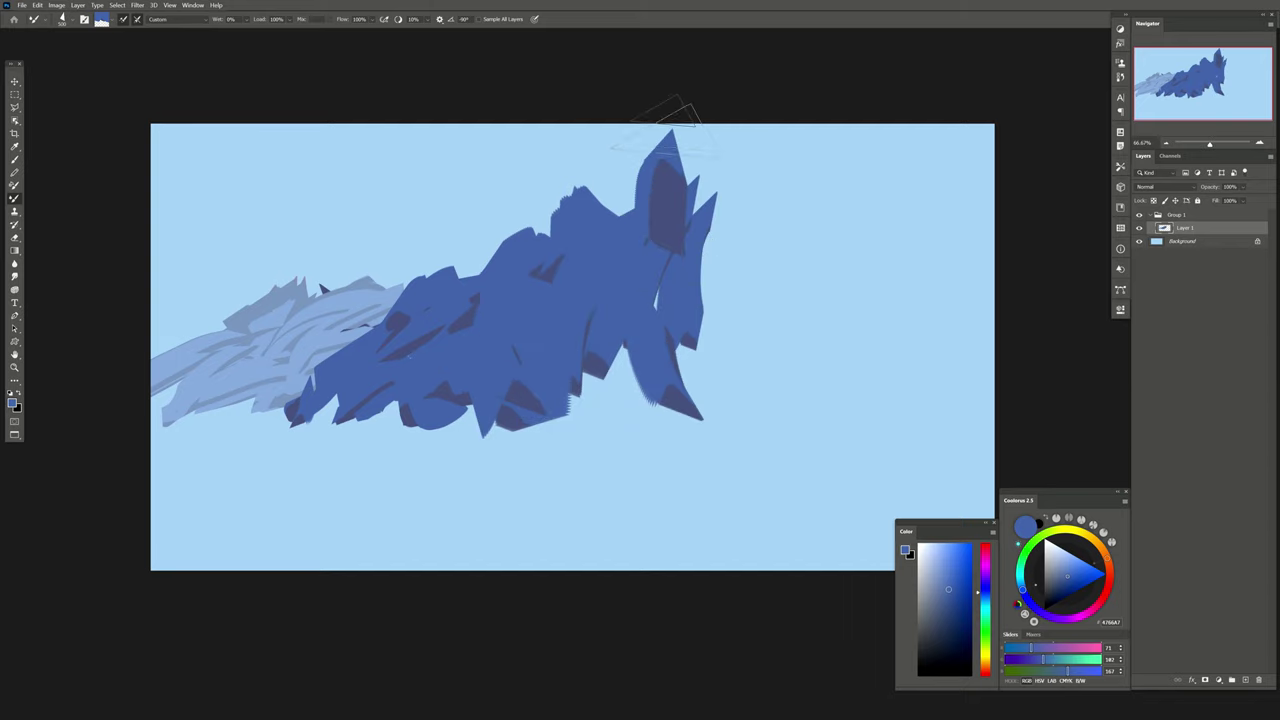
drag(690, 100, 580, 230)
drag(720, 140, 640, 215)
drag(757, 203, 677, 203)
mouse_move(700, 130)
mouse_down()
mouse_move(640, 370)
mouse_move(777, 277)
mouse_up()
mouse_move(700, 190)
mouse_down()
mouse_move(814, 357)
mouse_move(769, 194)
mouse_move(720, 218)
mouse_move(760, 214)
mouse_move(874, 251)
mouse_move(849, 314)
mouse_move(714, 359)
mouse_move(720, 320)
mouse_move(920, 366)
mouse_move(540, 380)
mouse_move(634, 437)
mouse_move(300, 420)
mouse_move(447, 395)
mouse_up()
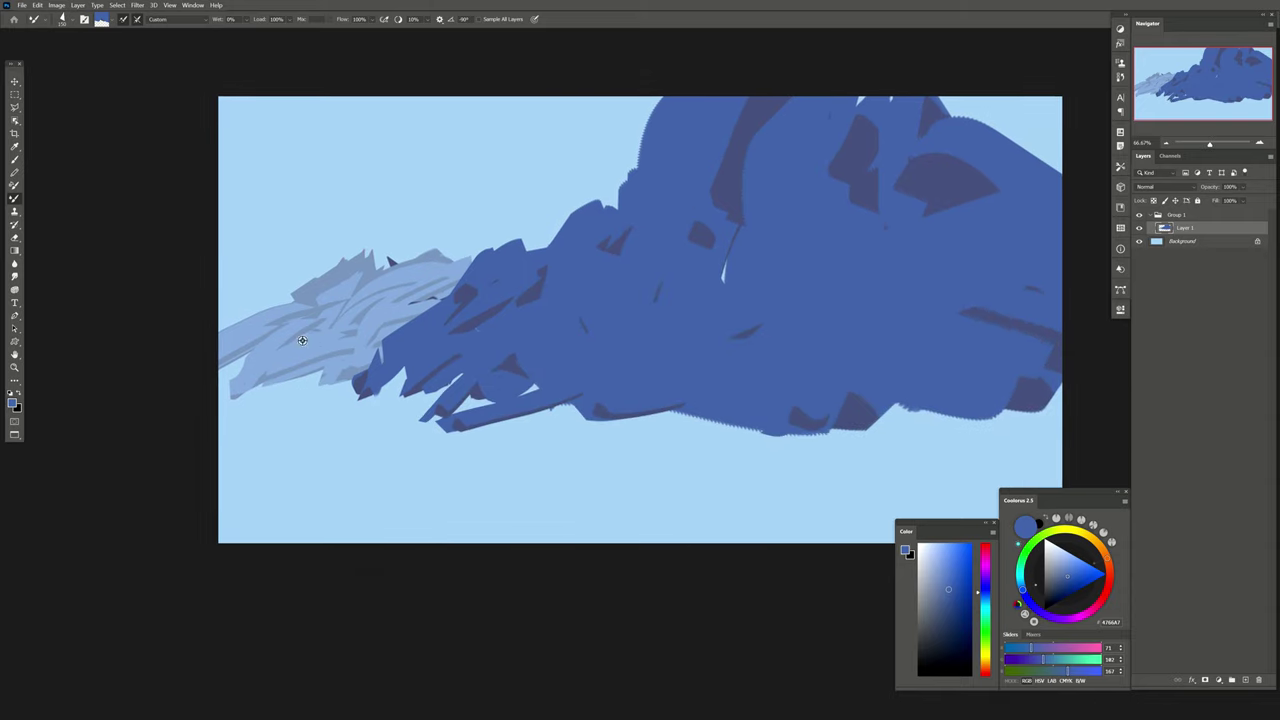
Sweep pale-blue strokes, shape a wavy dark-blue lower cliff edge, and flip the view back.
mouse_move(430, 297)
mouse_down()
mouse_move(345, 256)
mouse_move(296, 312)
mouse_up()
mouse_move(364, 270)
mouse_down()
mouse_move(222, 334)
mouse_move(372, 290)
mouse_up()
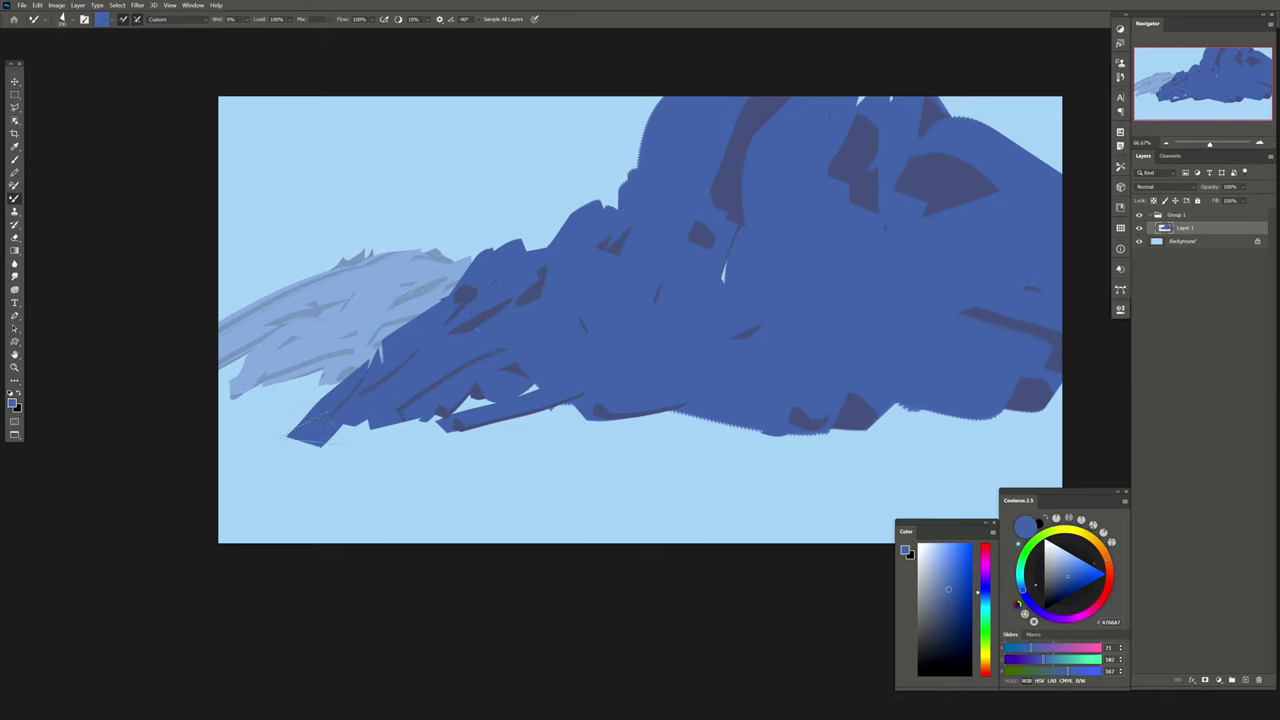
mouse_move(378, 411)
mouse_down()
mouse_move(230, 400)
mouse_move(353, 355)
mouse_up()
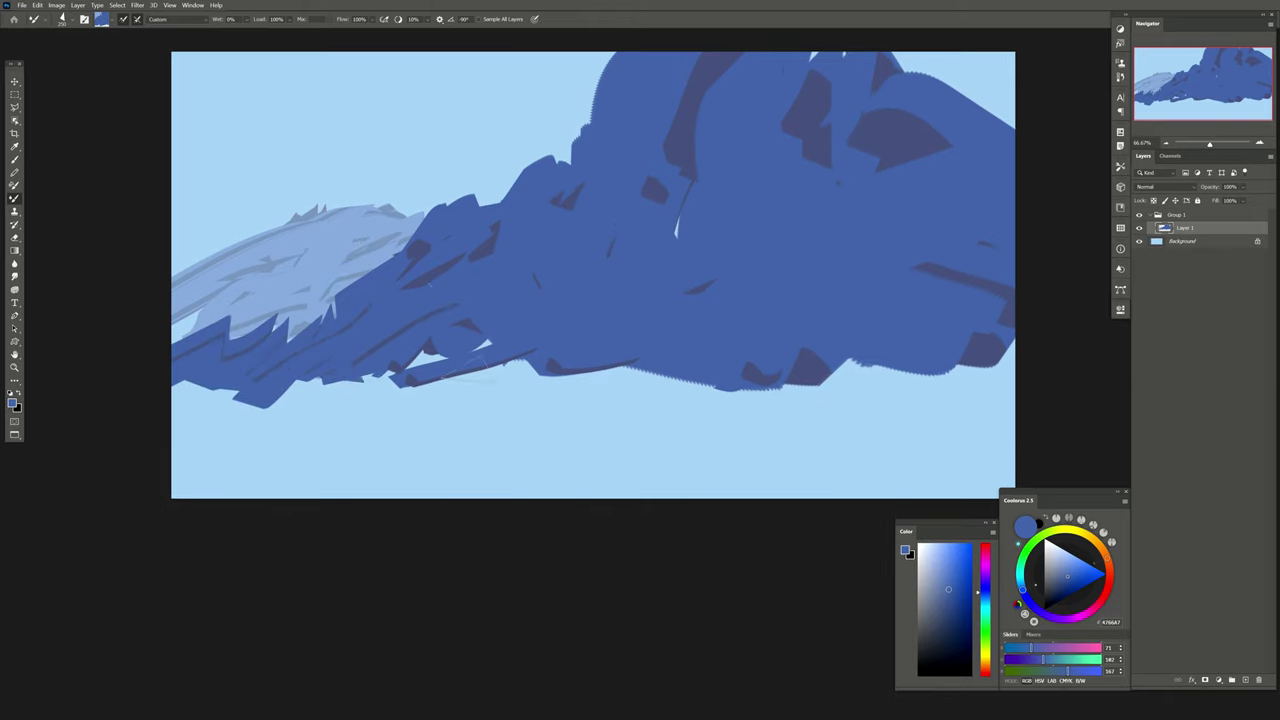
drag(480, 362, 476, 346)
drag(578, 297, 536, 274)
drag(504, 345, 906, 330)
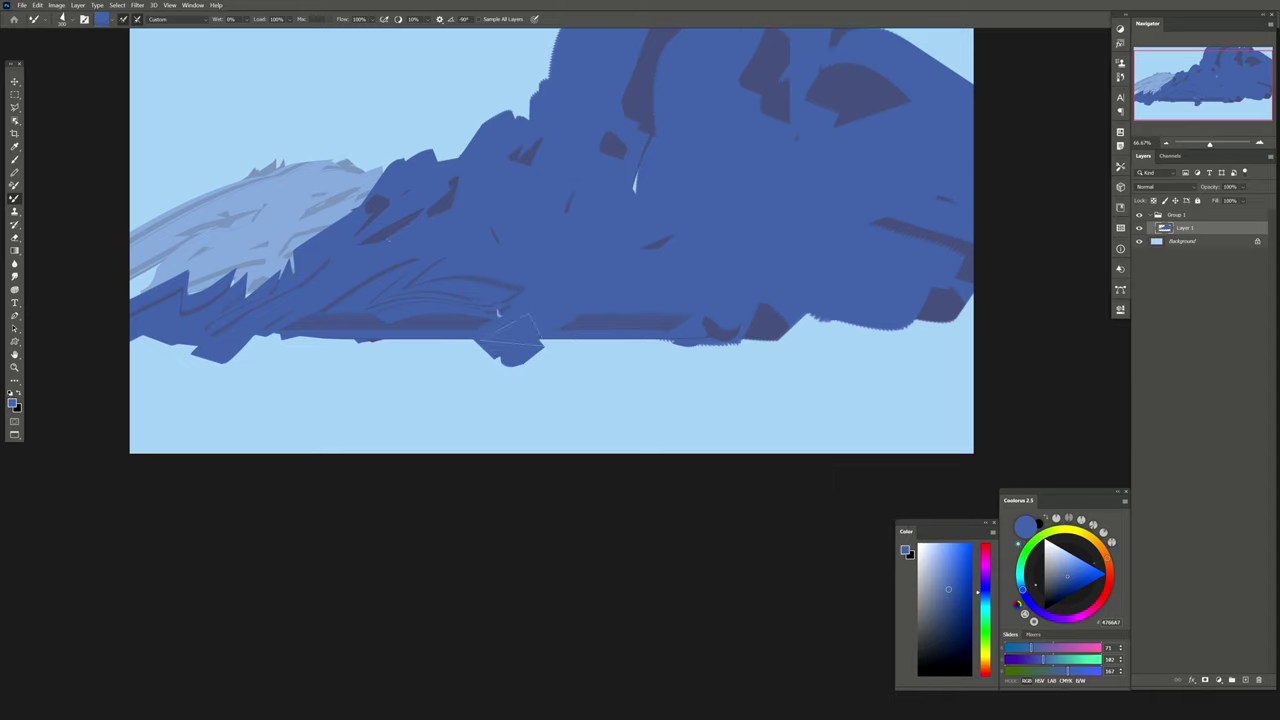
drag(596, 297, 604, 304)
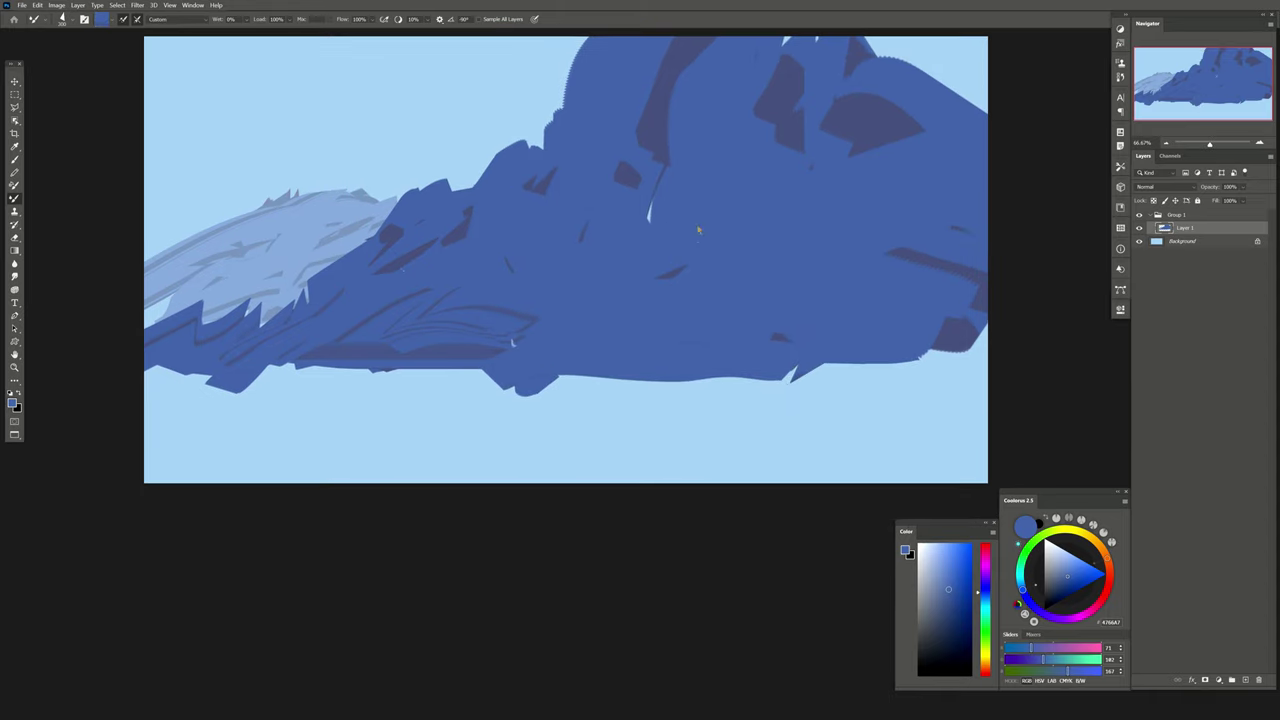
key(h)
drag(409, 160, 433, 256)
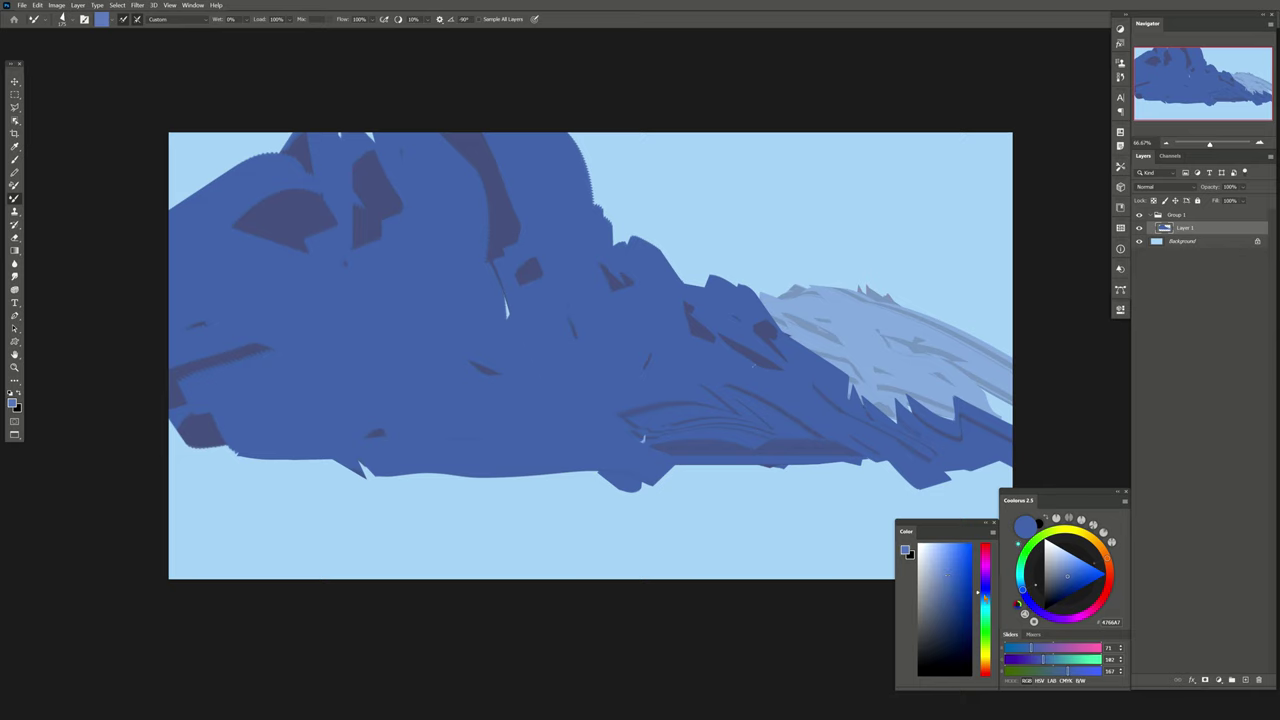
Add light-blue (#678FCE) fills to the right pale cliff area, then pick a yellow-green.
click(944, 578)
drag(795, 268, 835, 340)
key(ctrl+z)
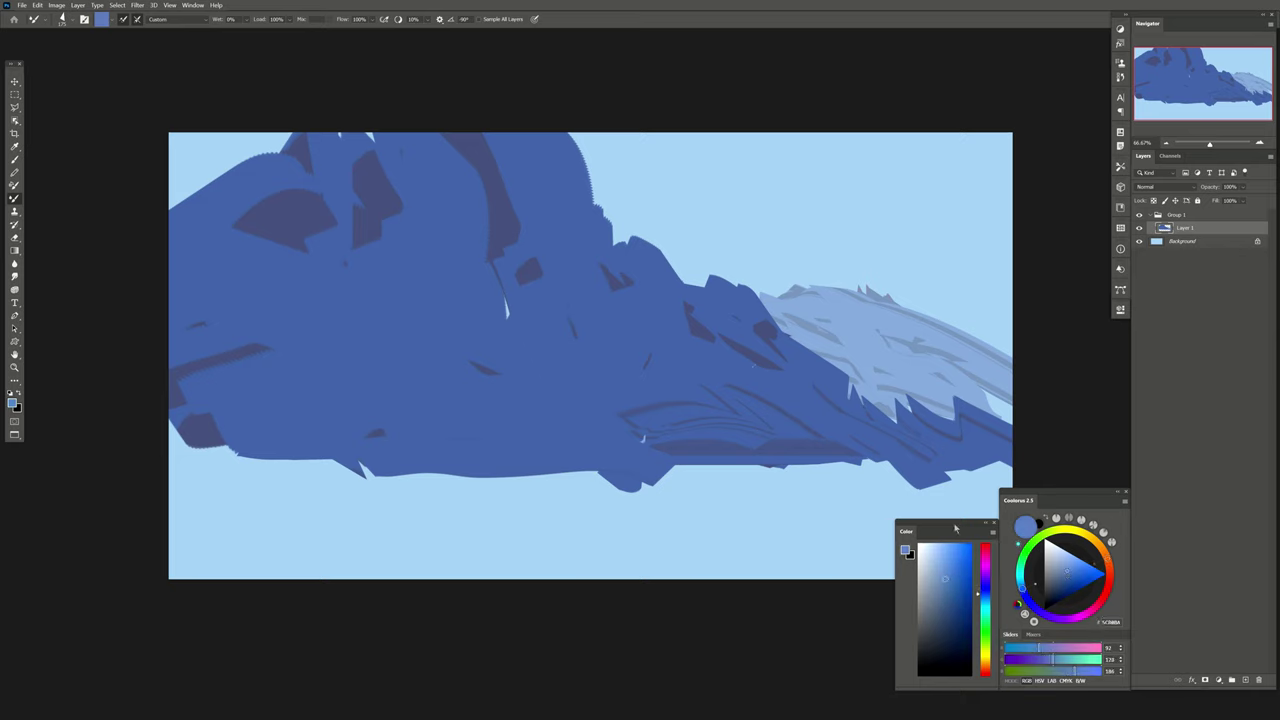
click(944, 568)
mouse_move(790, 278)
mouse_down()
mouse_move(848, 316)
mouse_move(972, 338)
mouse_move(1010, 410)
mouse_up()
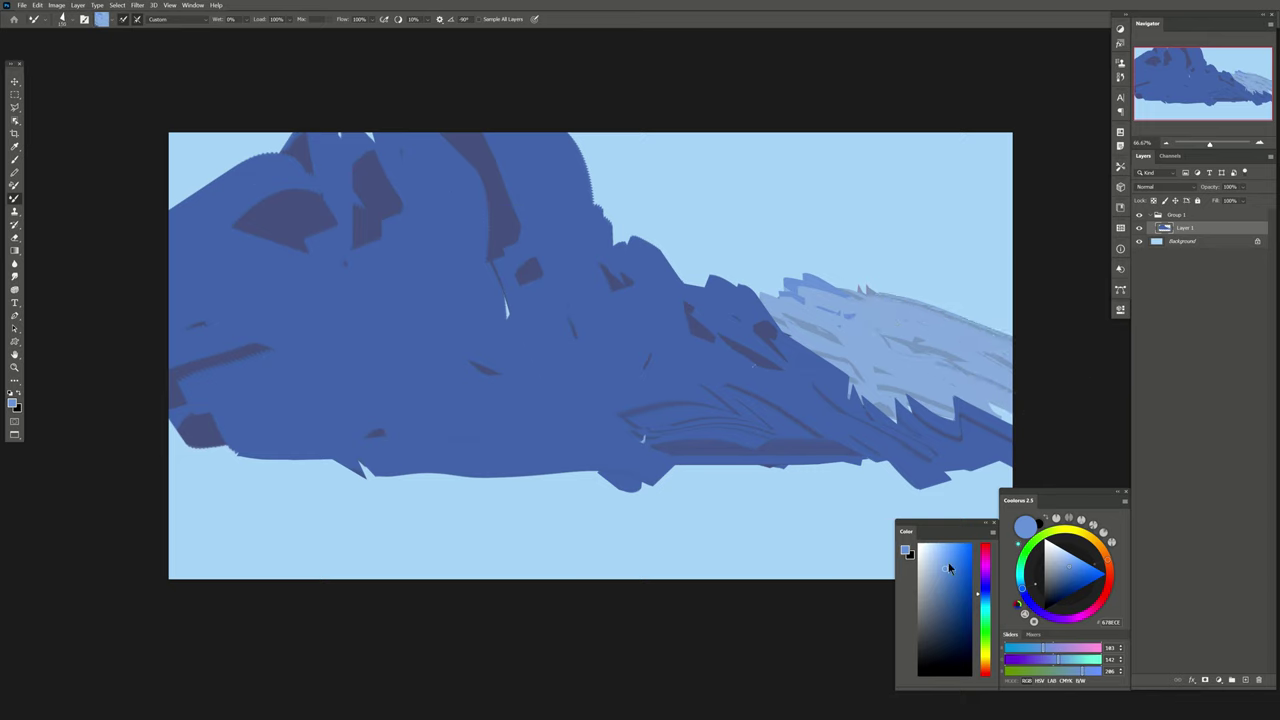
click(1036, 538)
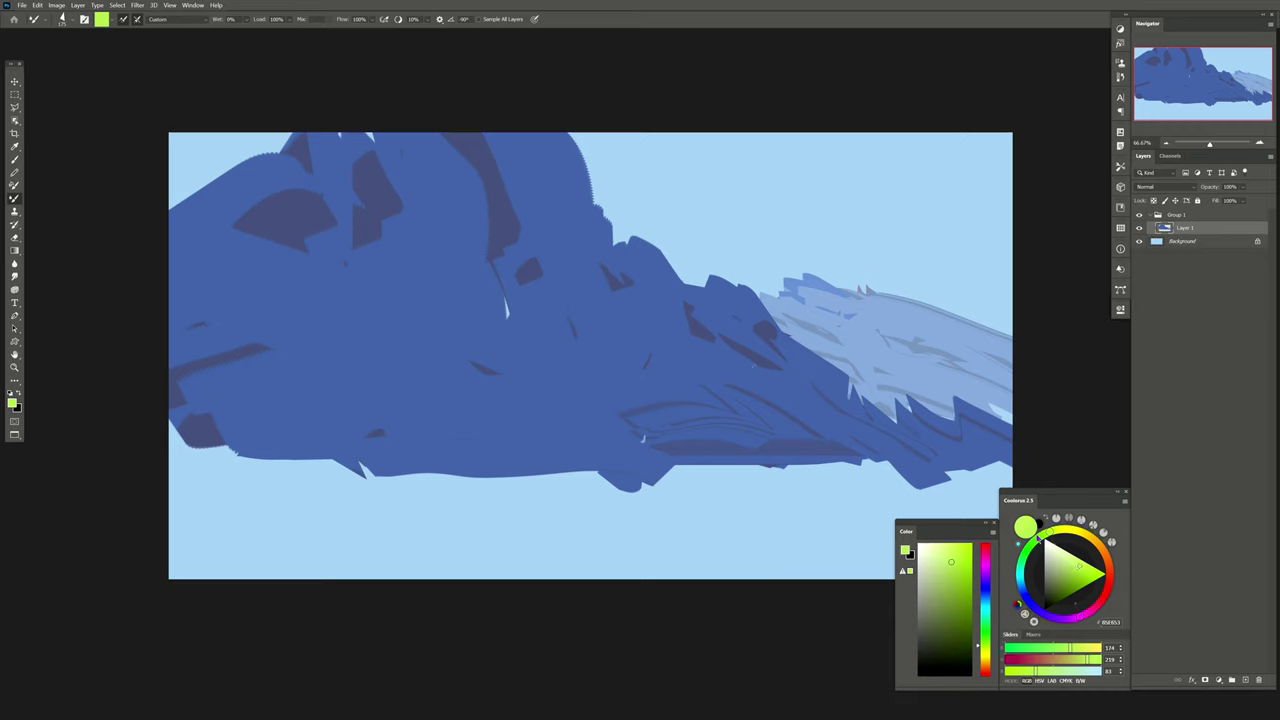
click(1053, 535)
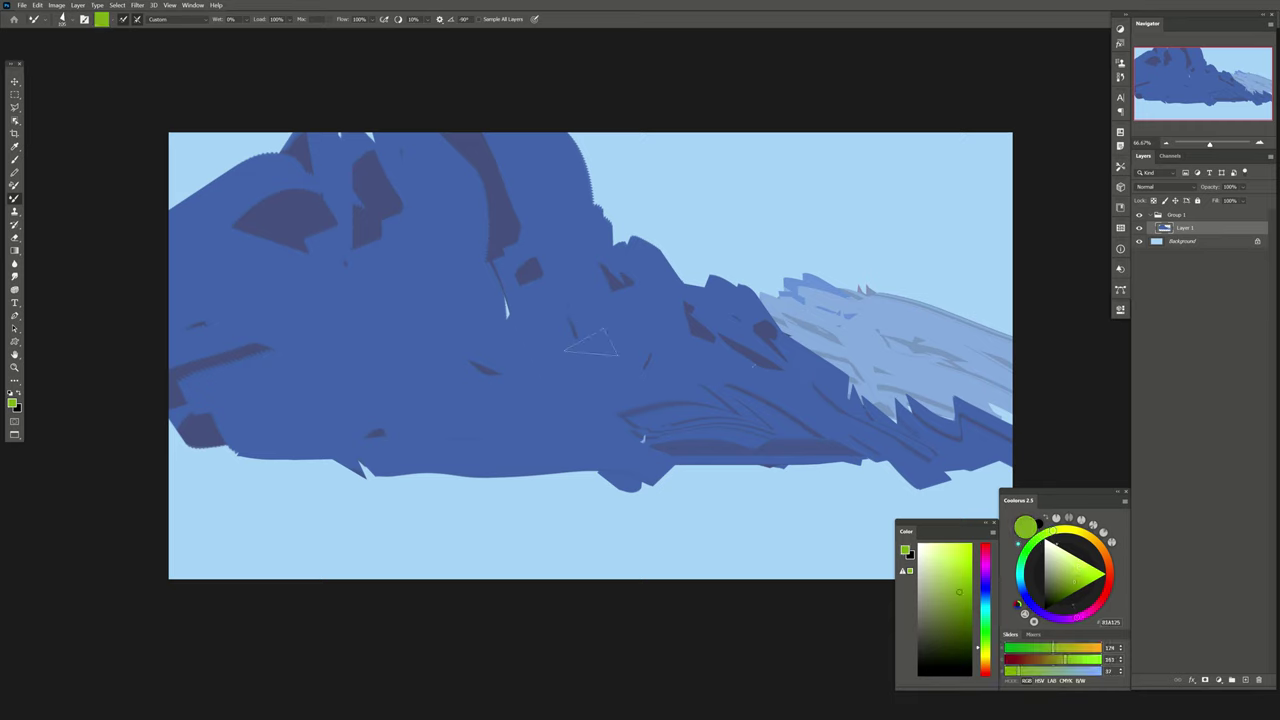
On a new layer, paint a large green hill shape at the upper left with a lighter patch.
click(1243, 680)
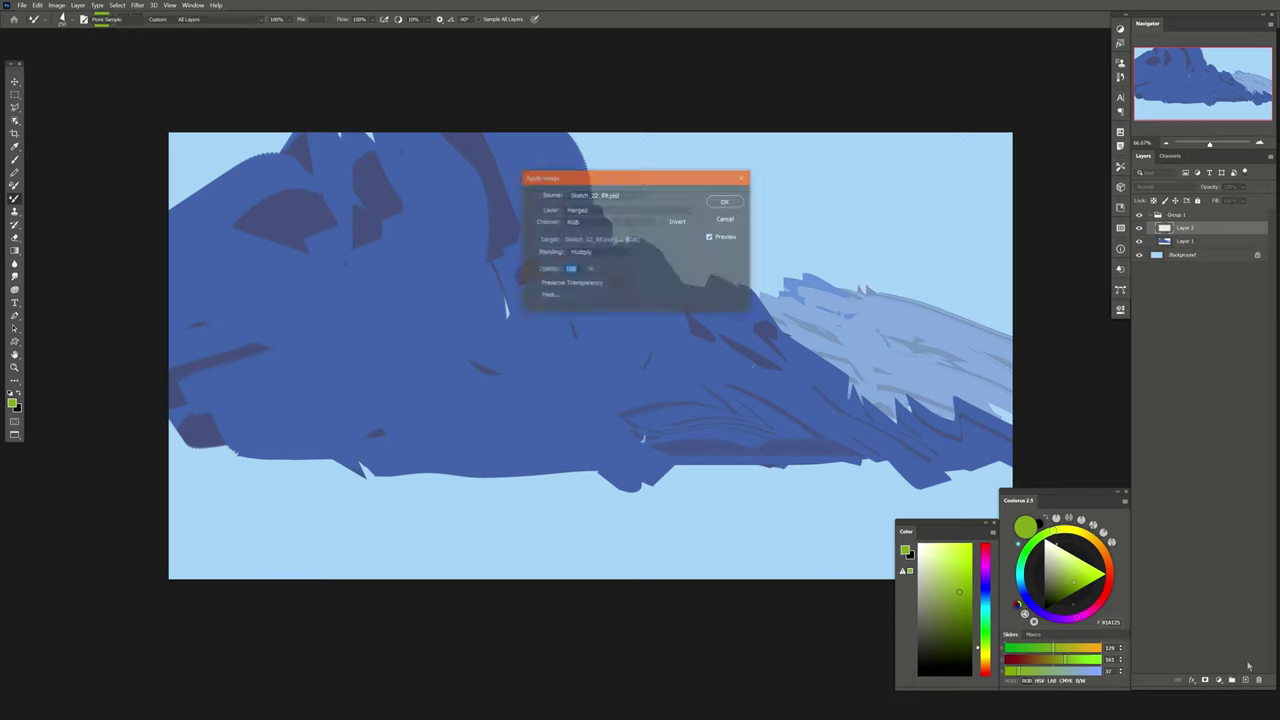
mouse_move(354, 262)
mouse_down()
mouse_move(378, 278)
mouse_move(340, 285)
mouse_move(420, 175)
mouse_up()
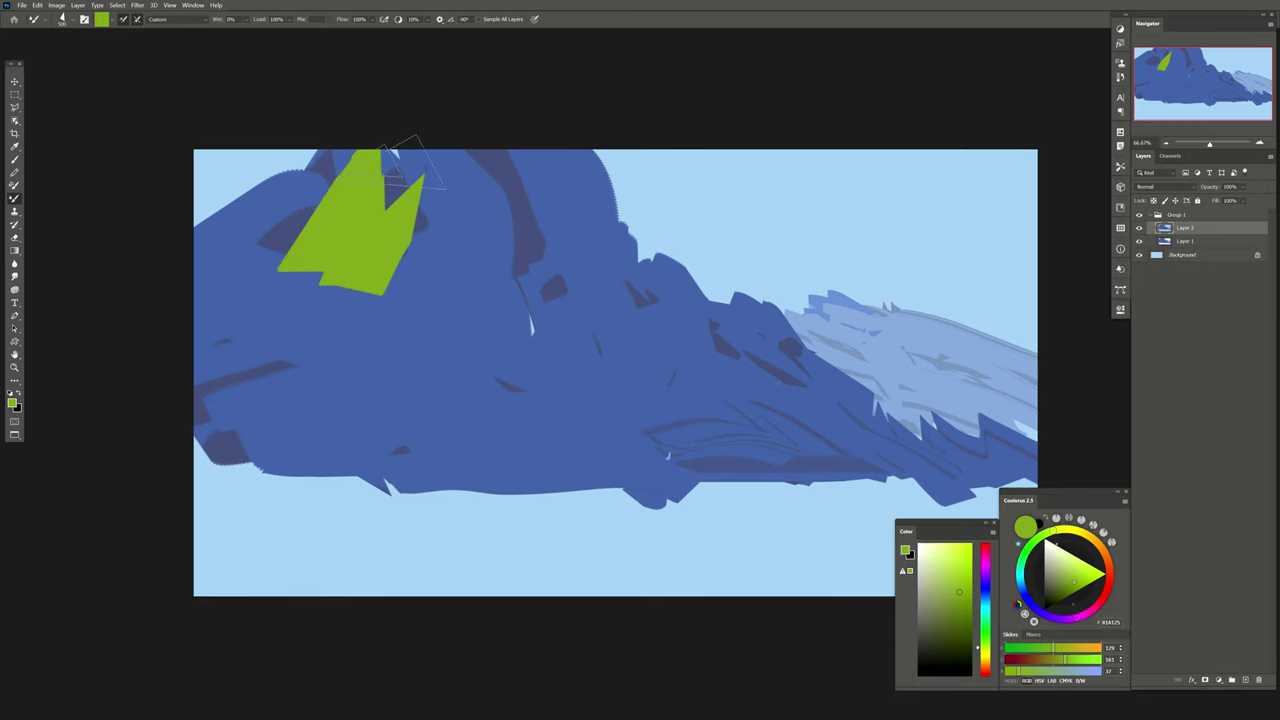
drag(290, 220, 265, 300)
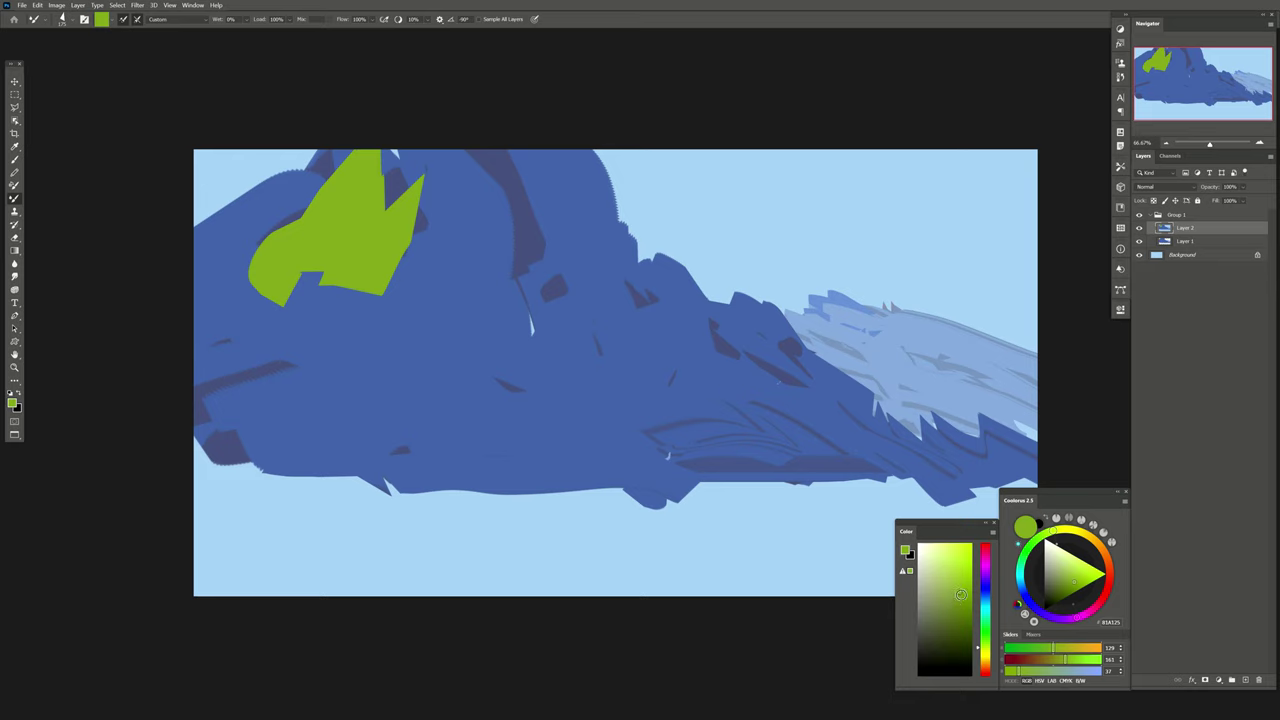
drag(380, 248, 344, 217)
drag(355, 275, 300, 302)
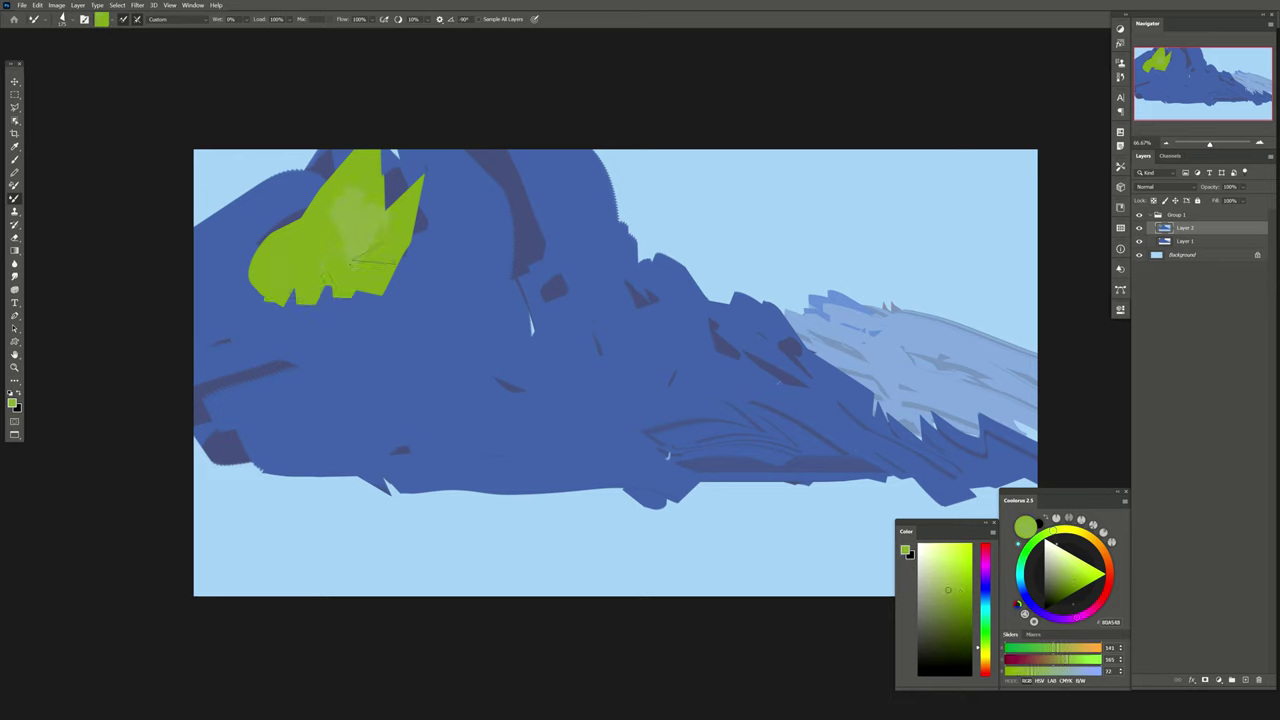
drag(400, 262, 455, 170)
mouse_move(390, 302)
mouse_down()
mouse_move(320, 262)
mouse_move(460, 215)
mouse_up()
Extend the light-green hill right and down, adding green shapes along the lower blue band.
drag(378, 345, 420, 252)
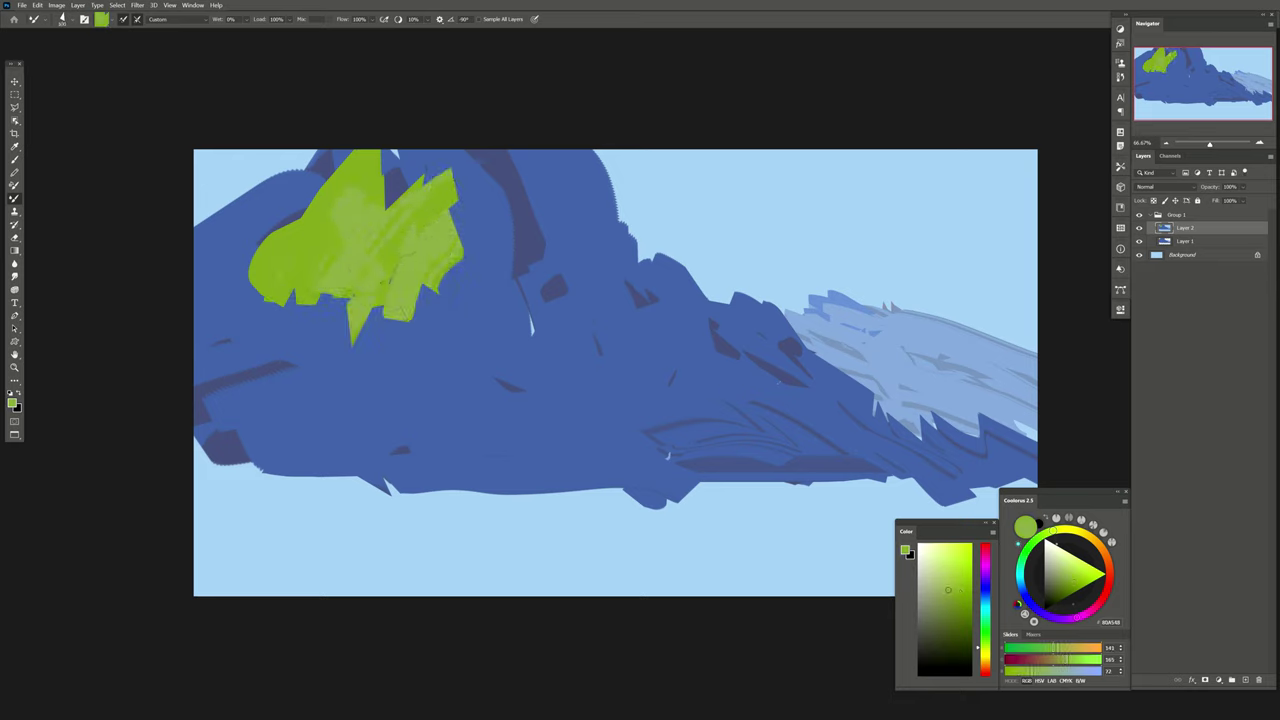
drag(430, 345, 525, 202)
drag(385, 365, 420, 310)
mouse_move(265, 355)
mouse_down()
mouse_move(350, 292)
mouse_move(295, 332)
mouse_up()
mouse_move(380, 400)
mouse_down()
mouse_move(415, 368)
mouse_move(540, 420)
mouse_up()
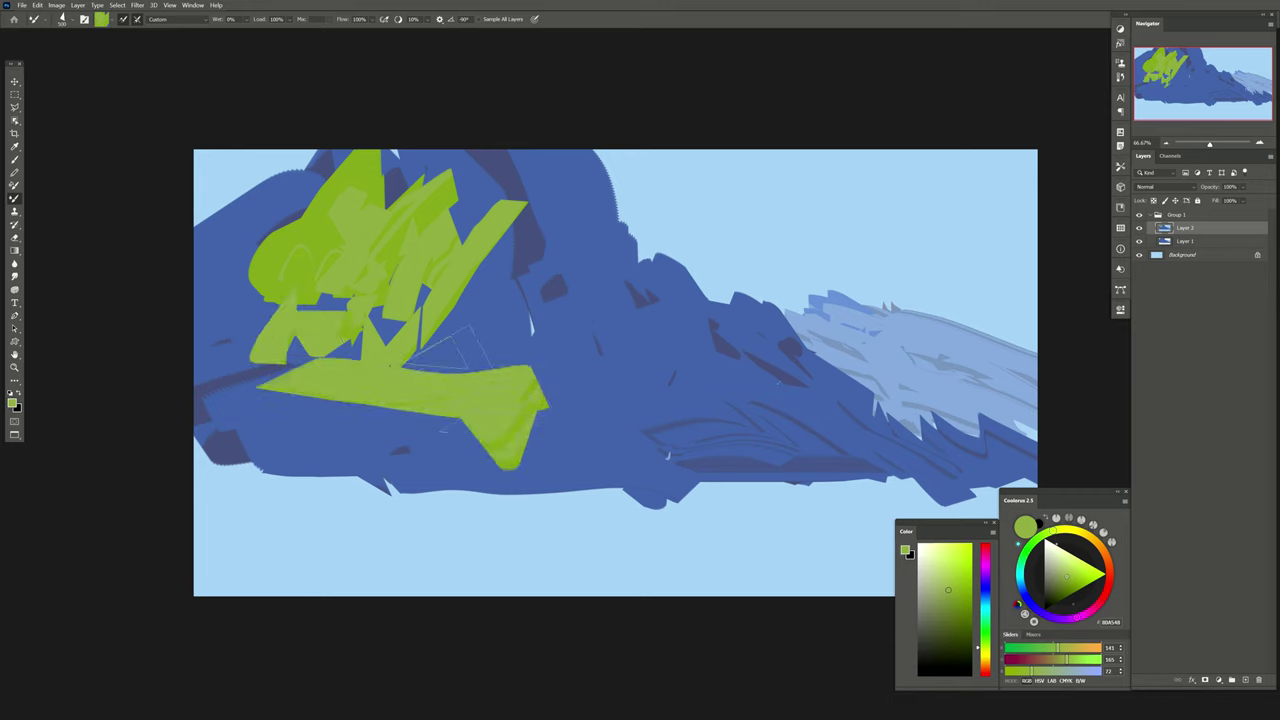
drag(490, 370, 502, 417)
drag(580, 422, 670, 490)
drag(540, 442, 515, 522)
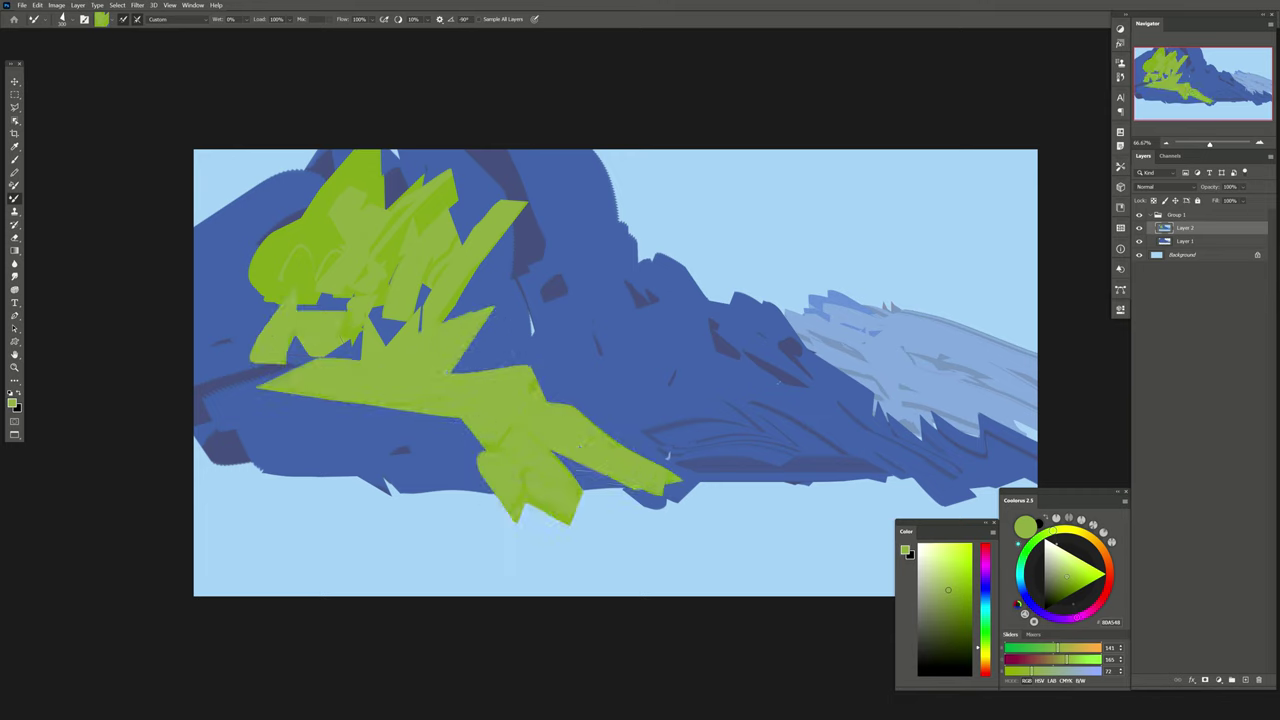
mouse_move(708, 436)
mouse_down()
mouse_move(760, 492)
mouse_move(940, 494)
mouse_up()
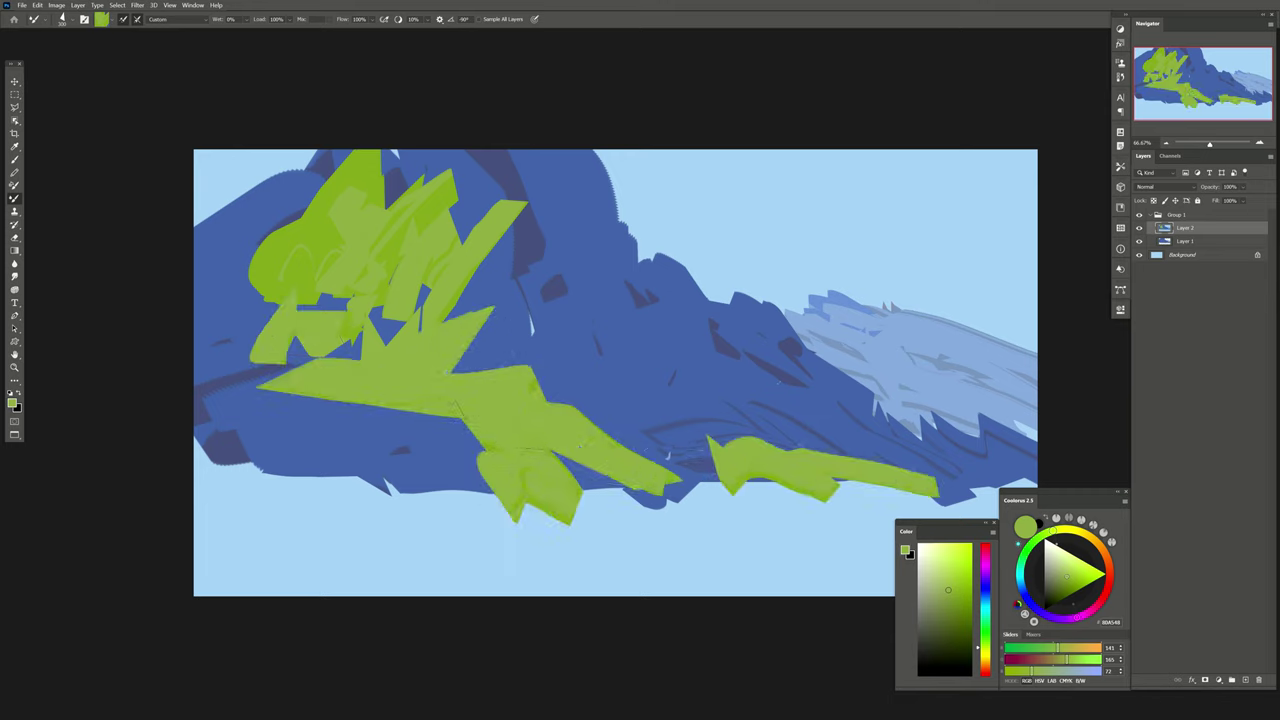
Trim the green's lower edge with blue, fill the top-left corner with foliage, and add dark-blue cliff strokes.
alt+click(354, 427)
drag(436, 412, 256, 378)
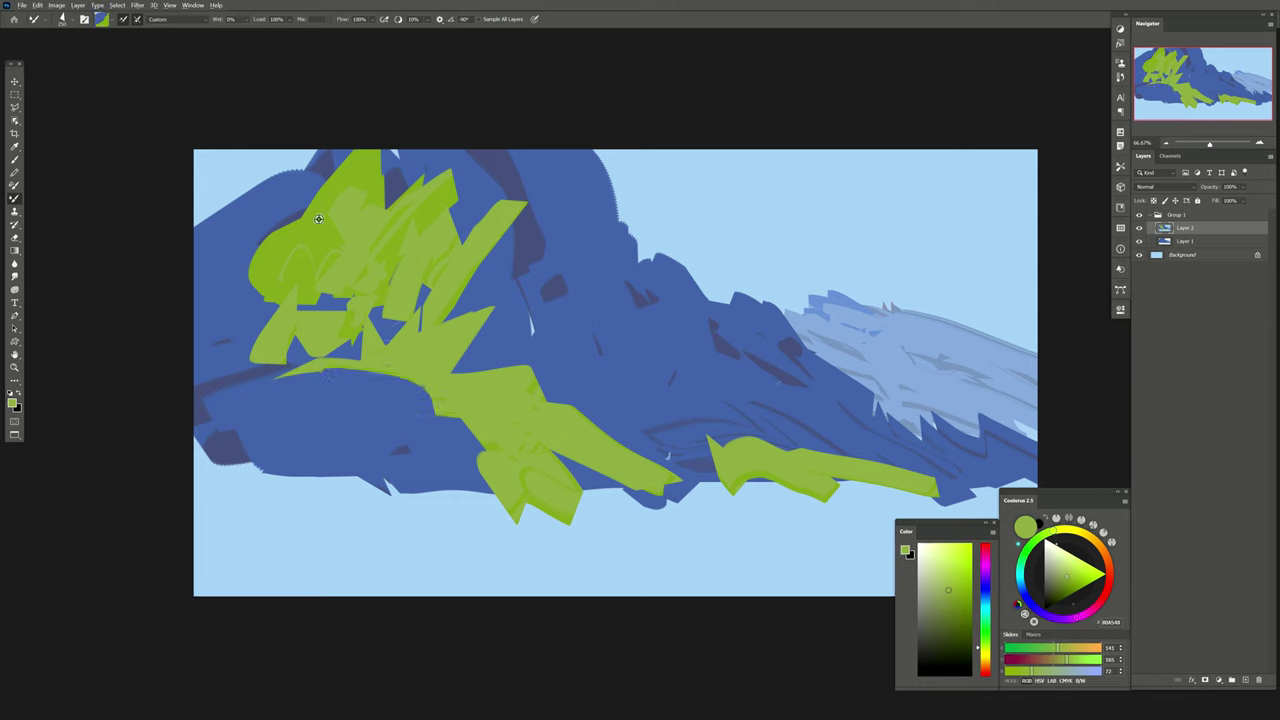
mouse_move(318, 218)
mouse_down()
mouse_move(240, 200)
mouse_move(270, 114)
mouse_up()
drag(200, 330, 312, 298)
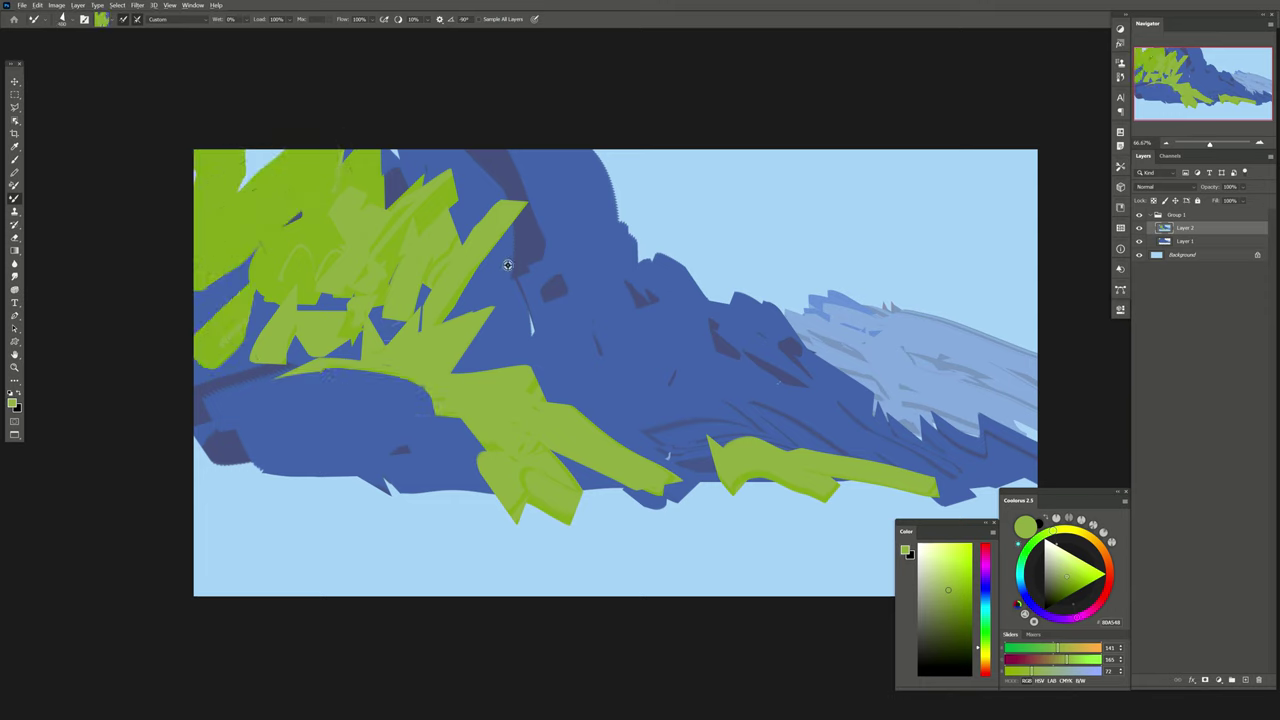
mouse_move(525, 268)
mouse_down()
mouse_move(508, 130)
mouse_move(540, 258)
mouse_up()
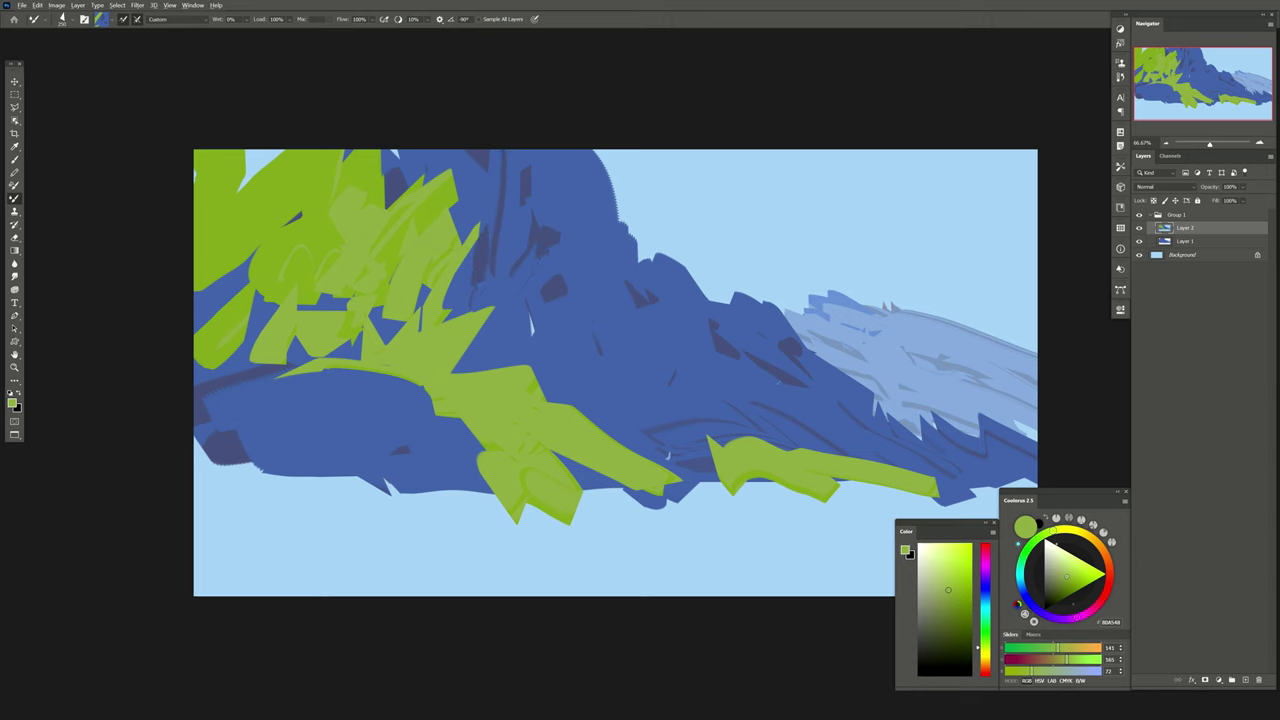
Brush green strokes across the lower left and a long horizontal green stroke through the foreground.
mouse_move(630, 278)
mouse_down()
mouse_move(675, 248)
mouse_move(678, 260)
mouse_up()
alt+click(660, 275)
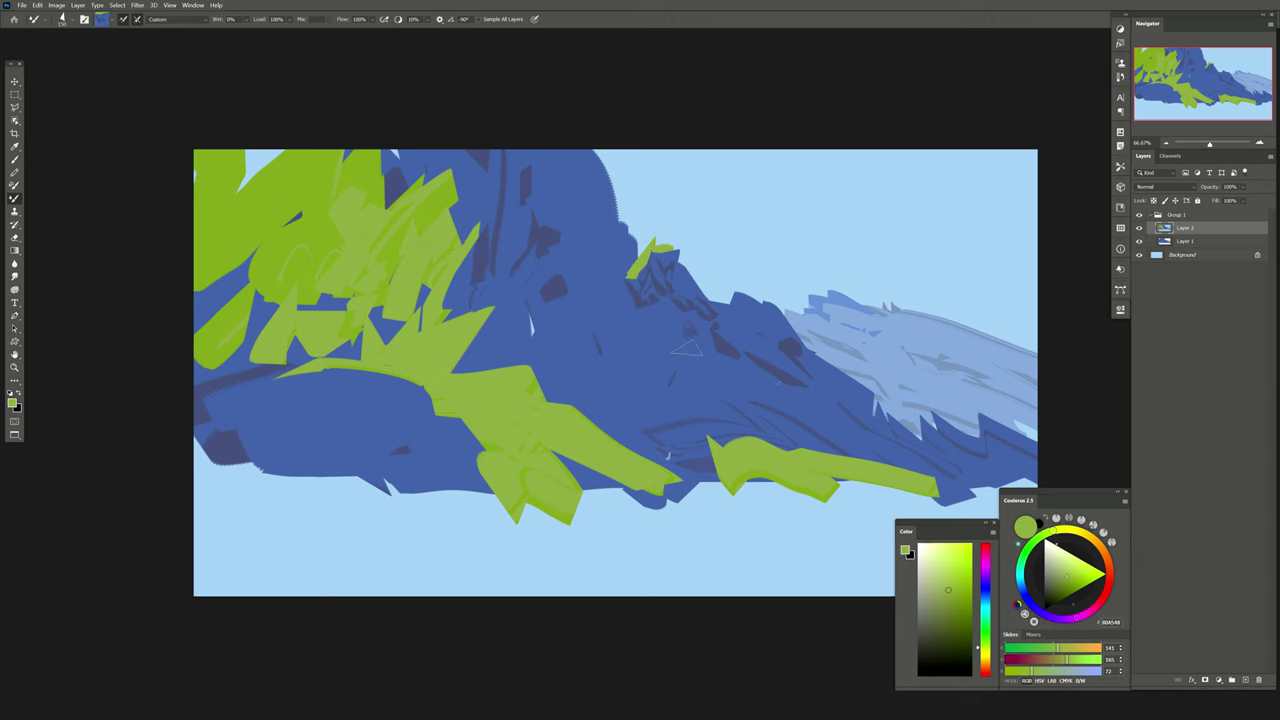
drag(363, 318, 397, 250)
drag(350, 420, 468, 390)
drag(330, 440, 510, 440)
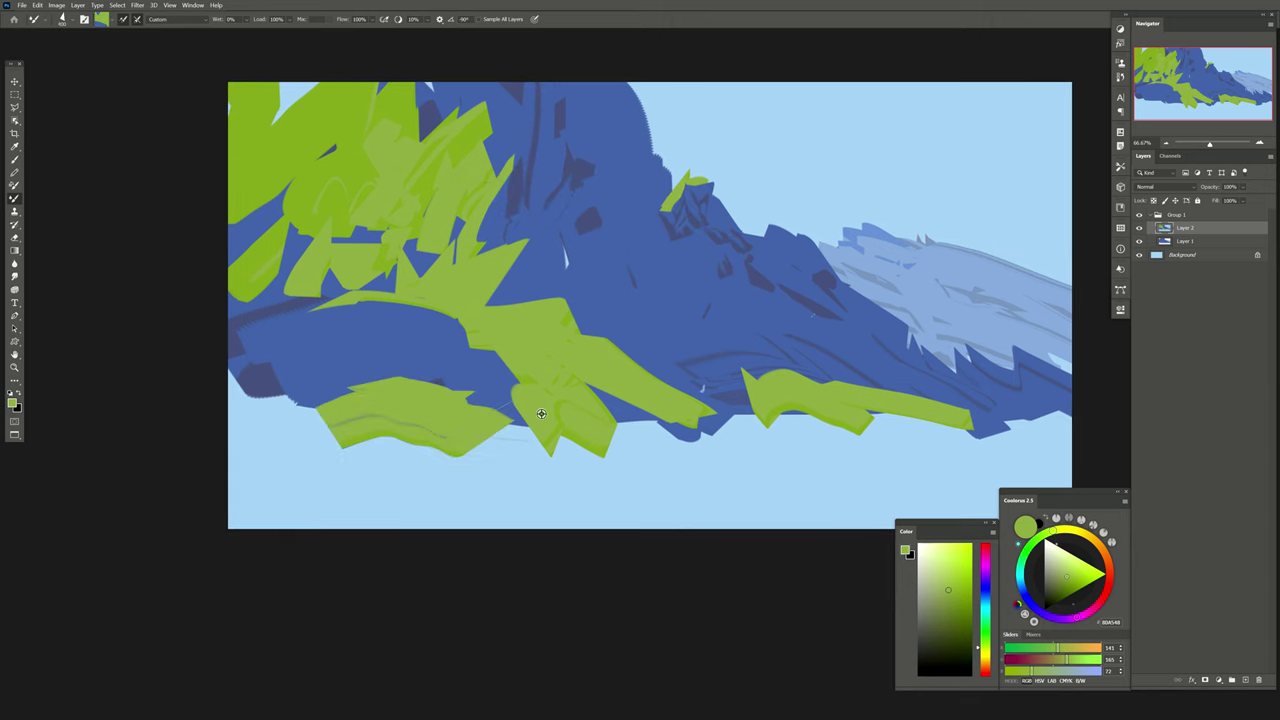
drag(420, 445, 605, 460)
drag(465, 442, 371, 374)
drag(470, 372, 855, 362)
Cover the lower right and lower-left gaps with broad green strokes, blending the edge blue.
drag(650, 380, 940, 395)
mouse_move(790, 400)
mouse_down()
mouse_move(975, 410)
mouse_move(720, 440)
mouse_up()
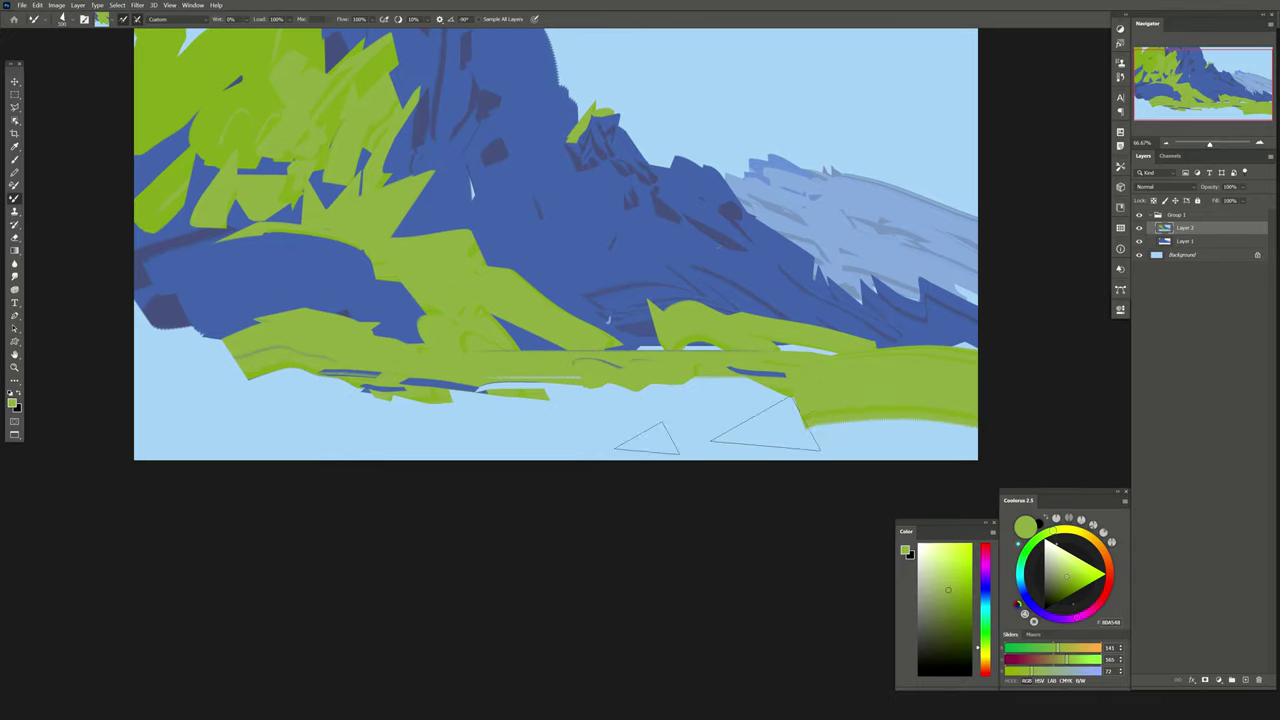
mouse_move(930, 420)
mouse_down()
mouse_move(550, 440)
mouse_move(345, 425)
mouse_up()
drag(550, 400, 216, 385)
mouse_move(264, 430)
mouse_down()
mouse_move(150, 420)
mouse_move(338, 370)
mouse_up()
drag(150, 440, 390, 410)
drag(195, 394, 249, 452)
mouse_move(170, 350)
mouse_down()
mouse_move(240, 420)
mouse_move(228, 397)
mouse_move(280, 410)
mouse_up()
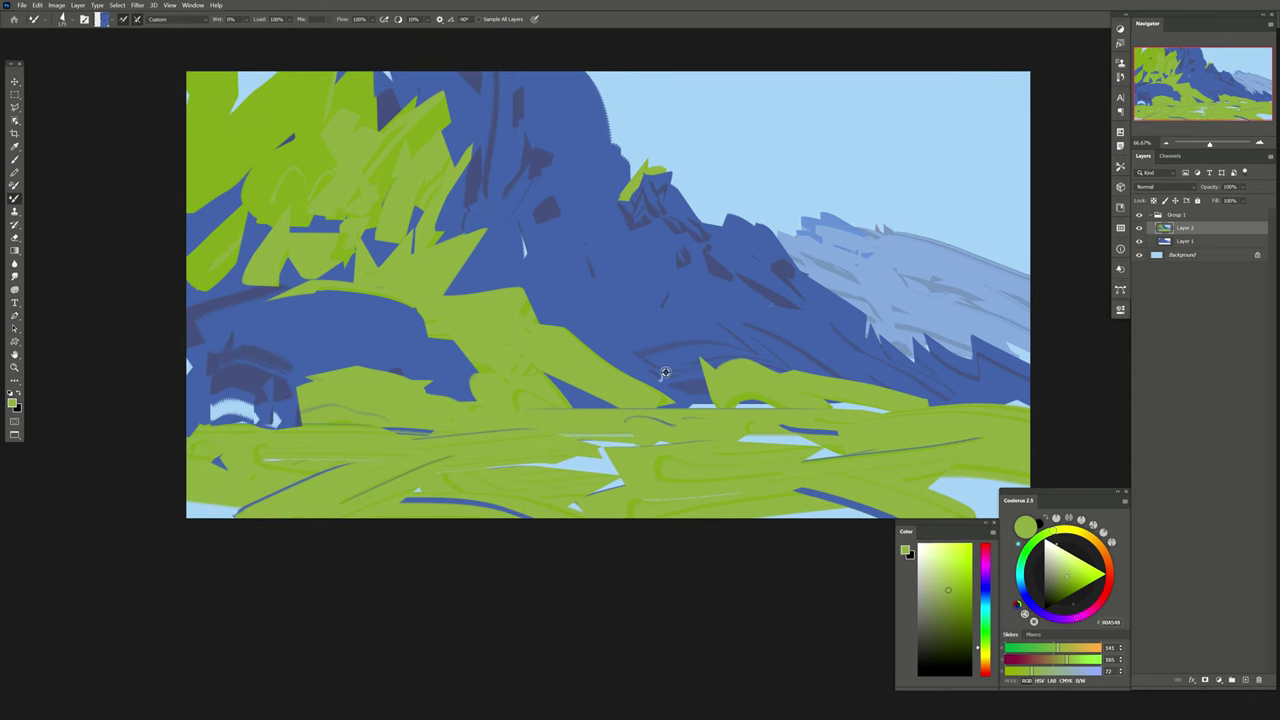
Refine the mountain base with dark-blue and light-green strokes, then mirror the view horizontally.
mouse_move(665, 372)
mouse_down()
mouse_move(890, 385)
mouse_move(920, 405)
mouse_up()
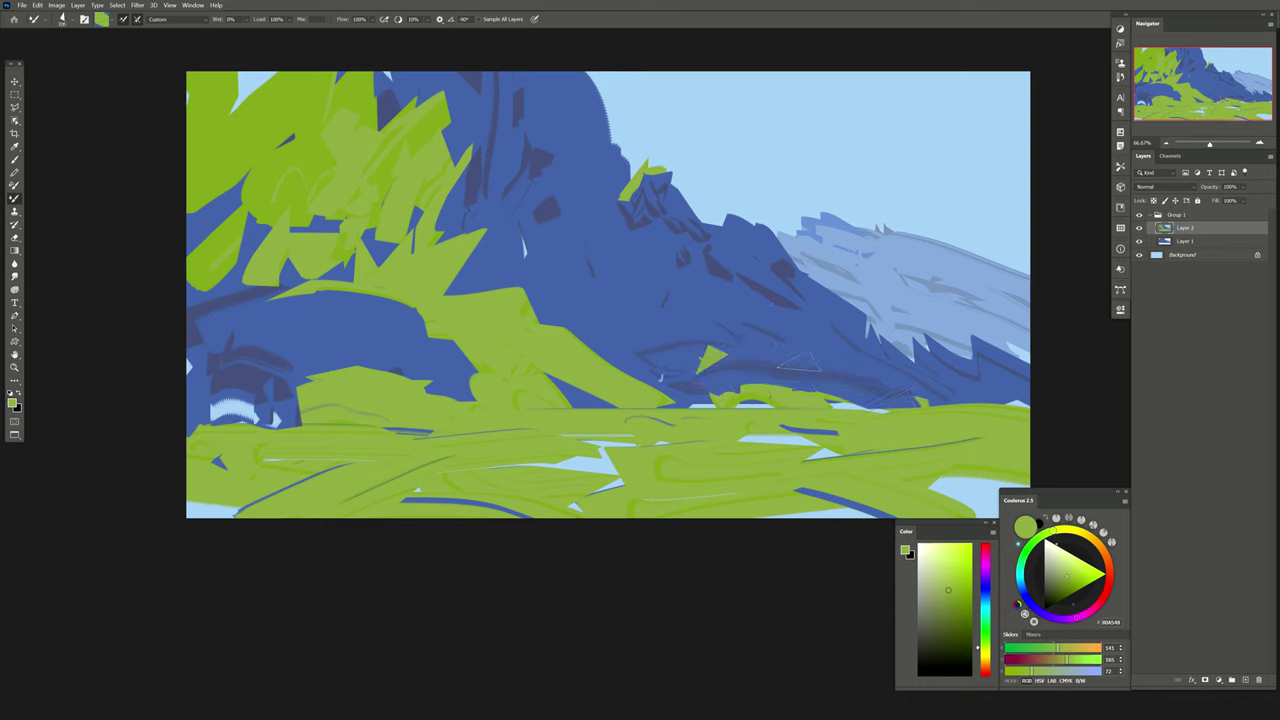
mouse_move(705, 345)
mouse_down()
mouse_move(880, 395)
mouse_move(1010, 392)
mouse_up()
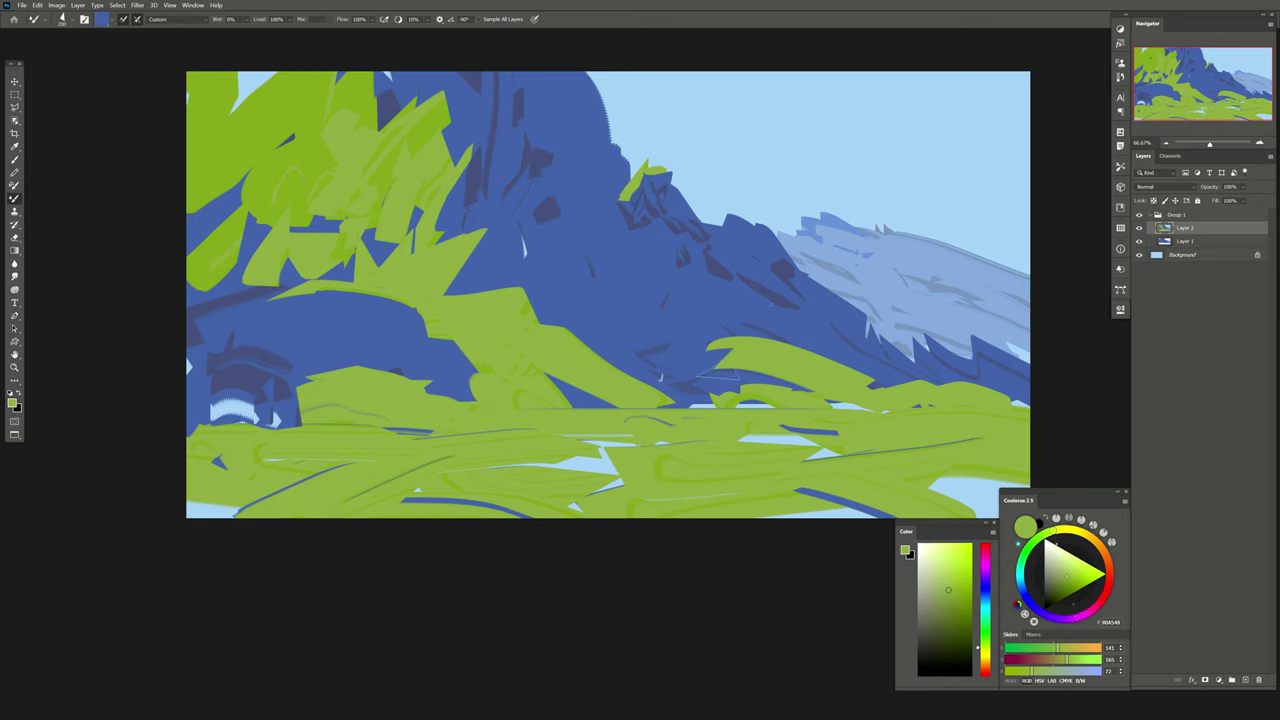
drag(718, 375, 815, 378)
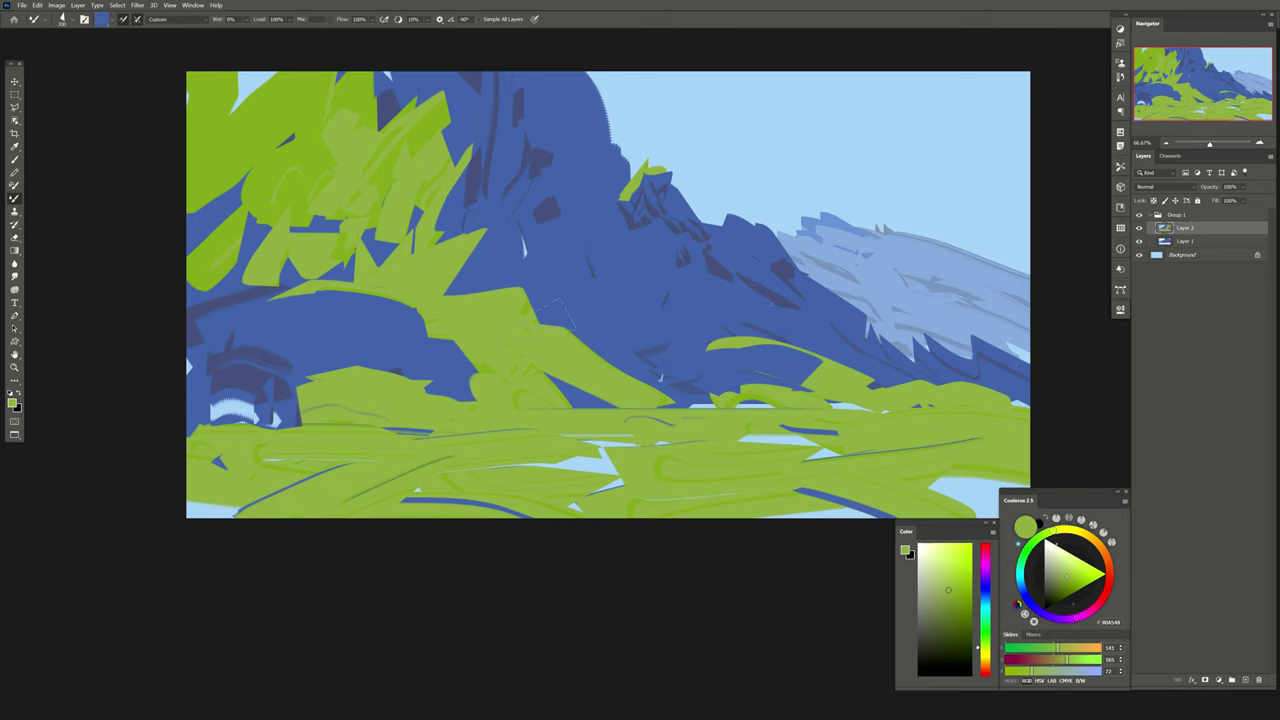
key(h)
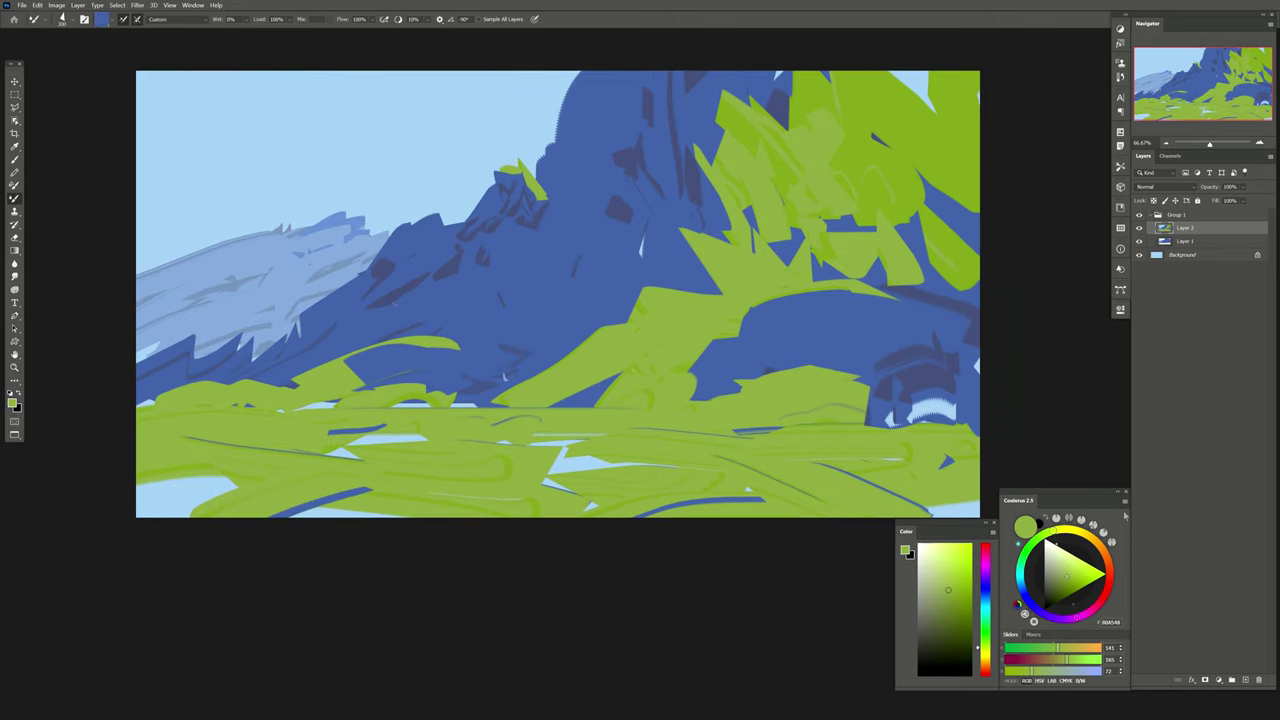
Add a new layer above Layer 2 and start stretching it wider to the left.
click(1247, 683)
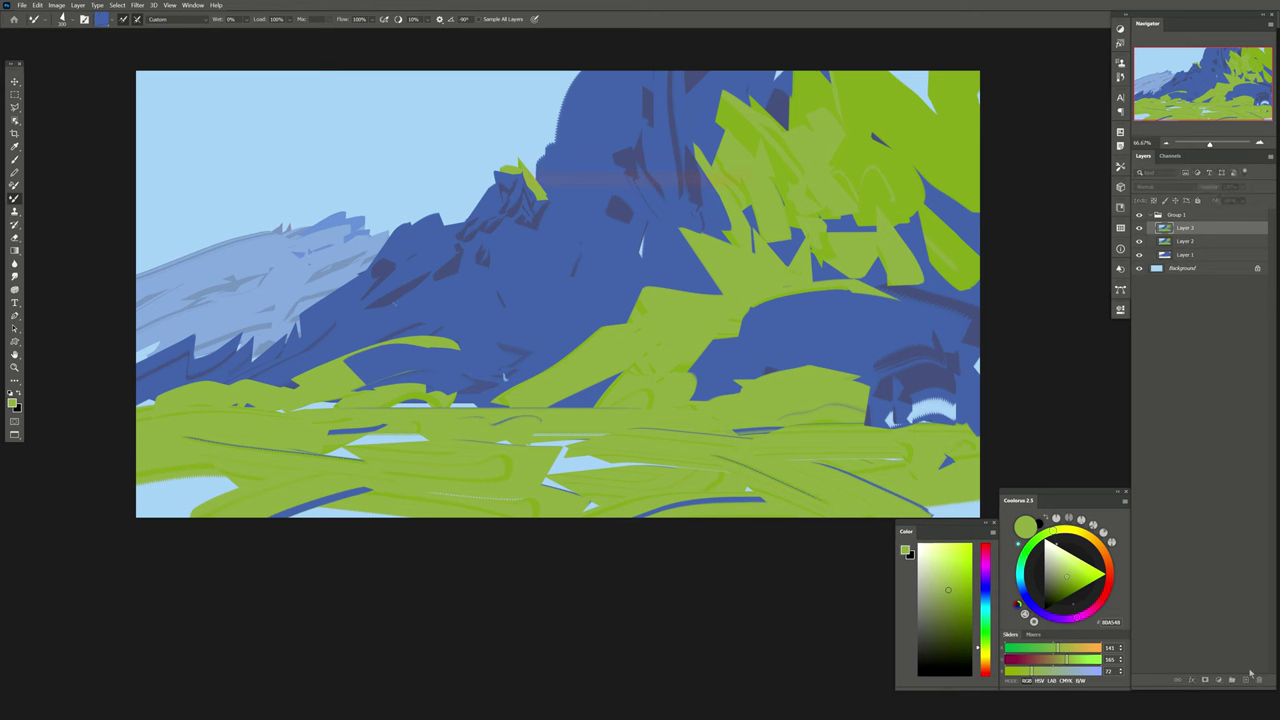
click(14, 80)
mouse_move(134, 293)
mouse_down()
mouse_move(175, 274)
mouse_move(90, 310)
mouse_up()
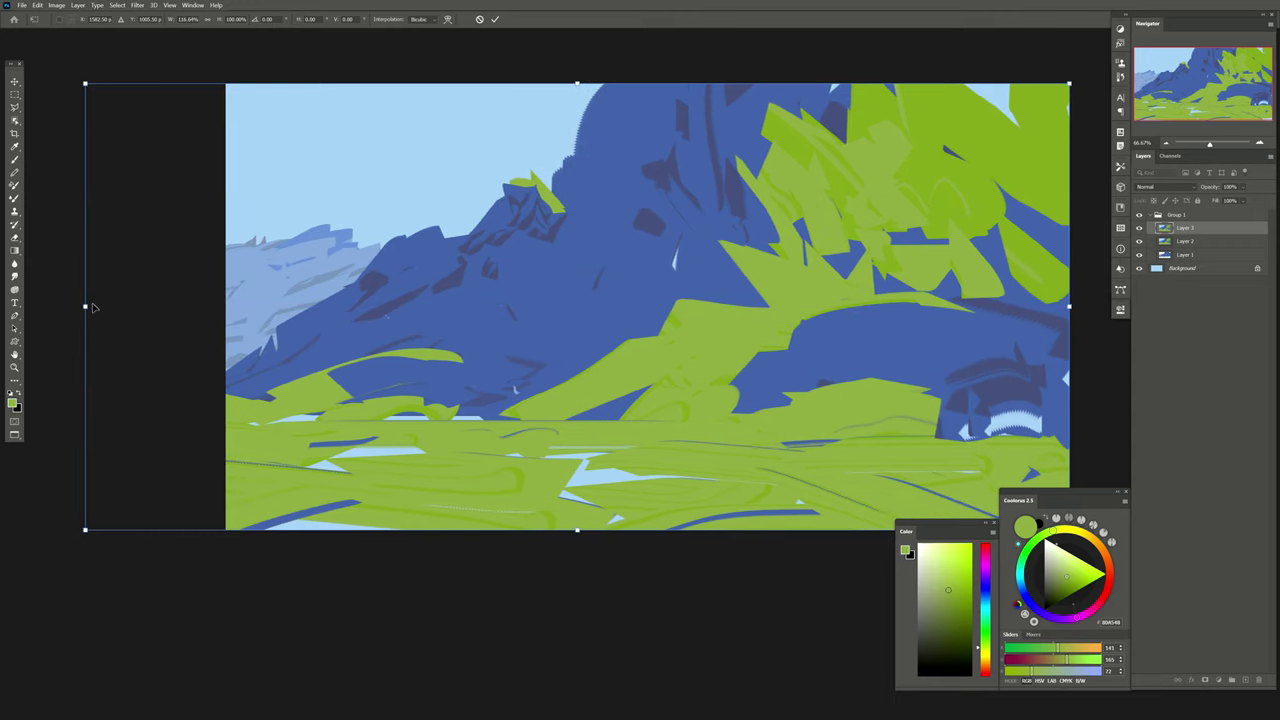
Commit Layer 3's resize, then open and dismiss Select > Color Range.
drag(92, 307, 137, 310)
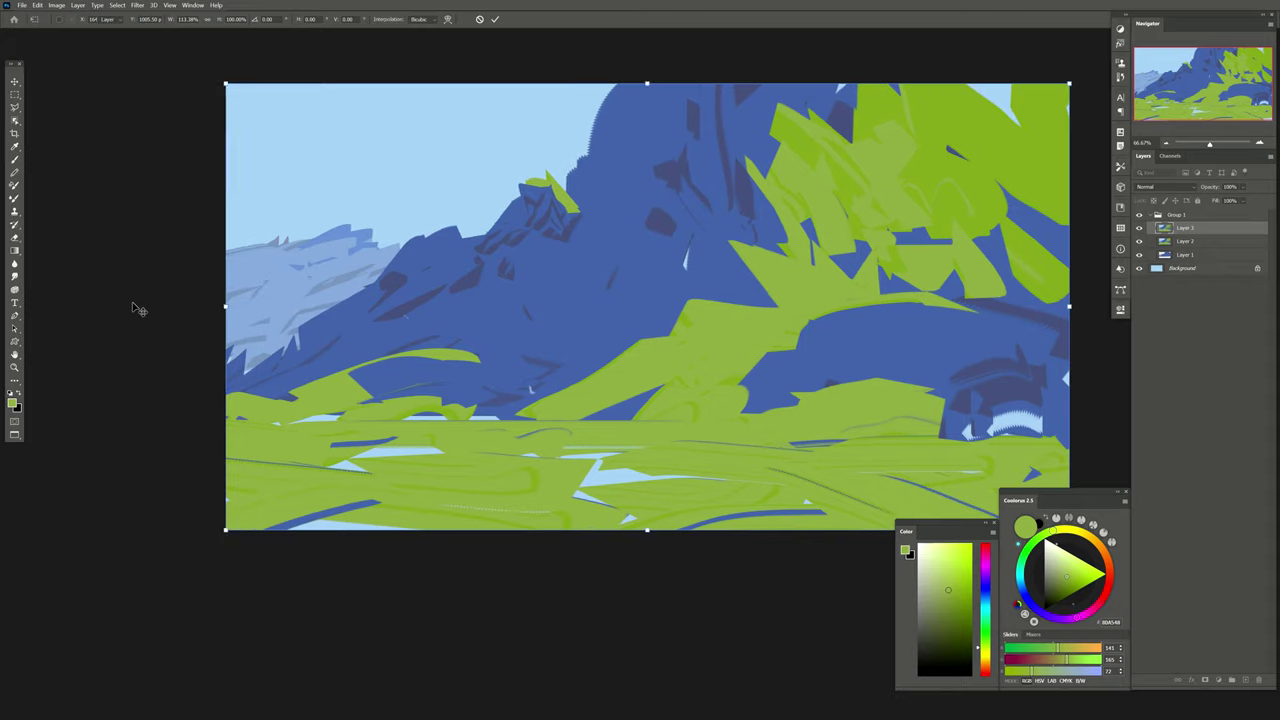
key(Return)
click(117, 5)
click(140, 97)
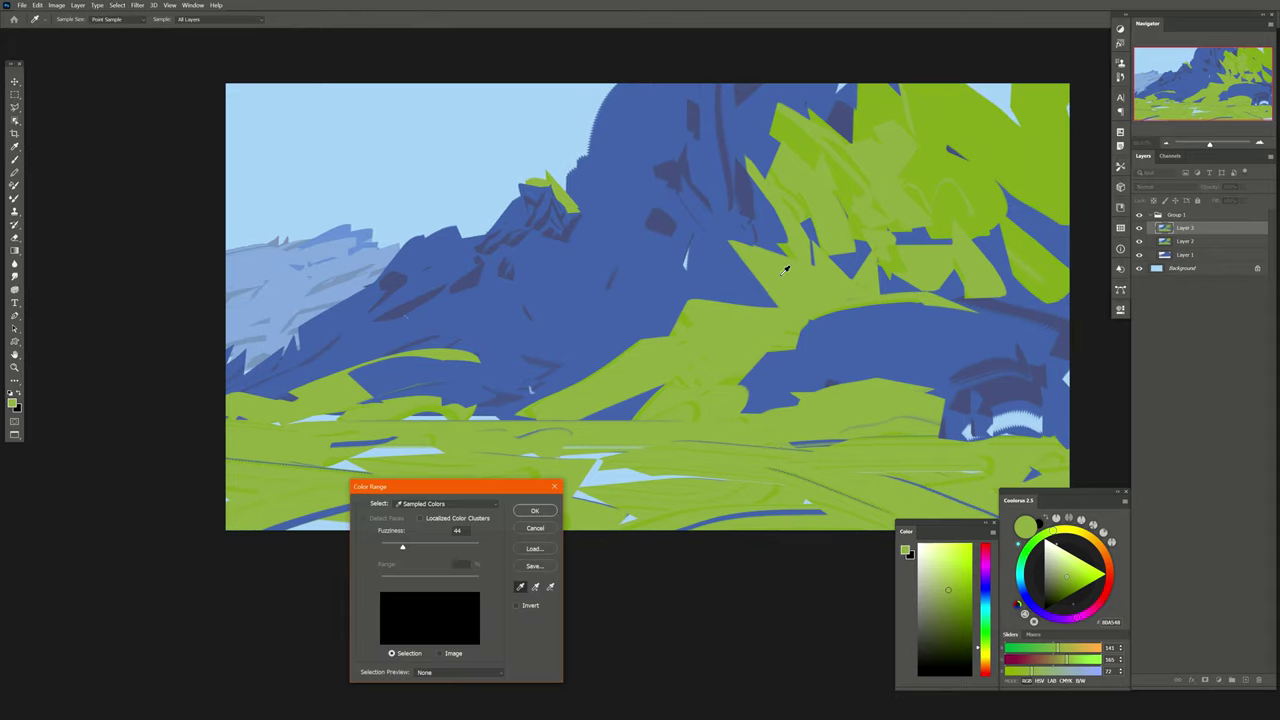
click(535, 528)
Set Layer 4's blend mode to Lighten and sample the sky's light blue with the Gradient tool.
key(v)
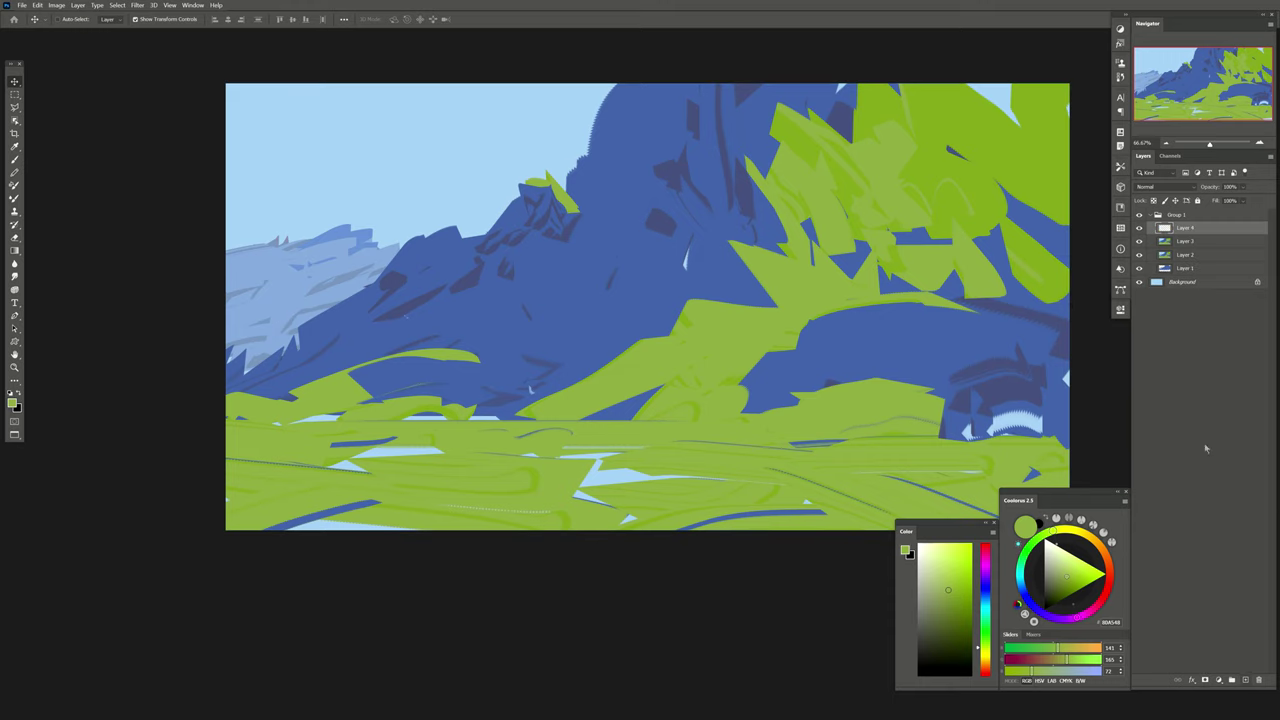
click(1165, 187)
click(1140, 264)
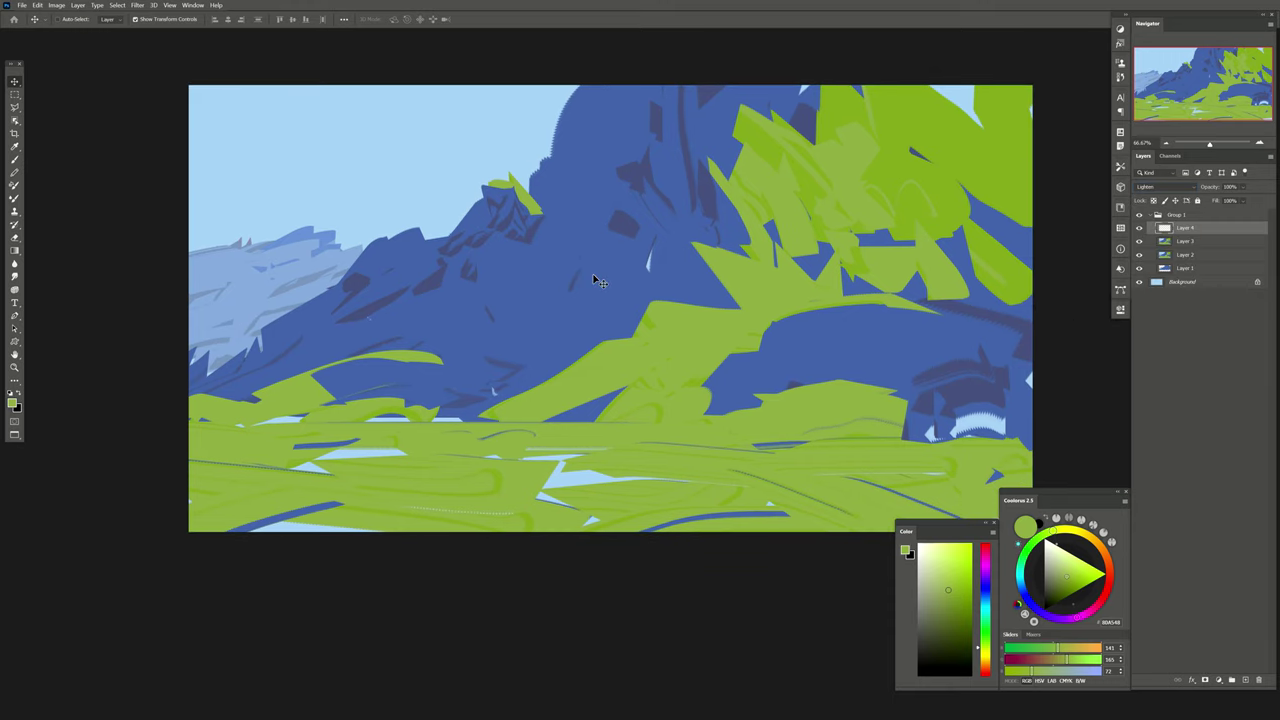
key(g)
alt+click(348, 161)
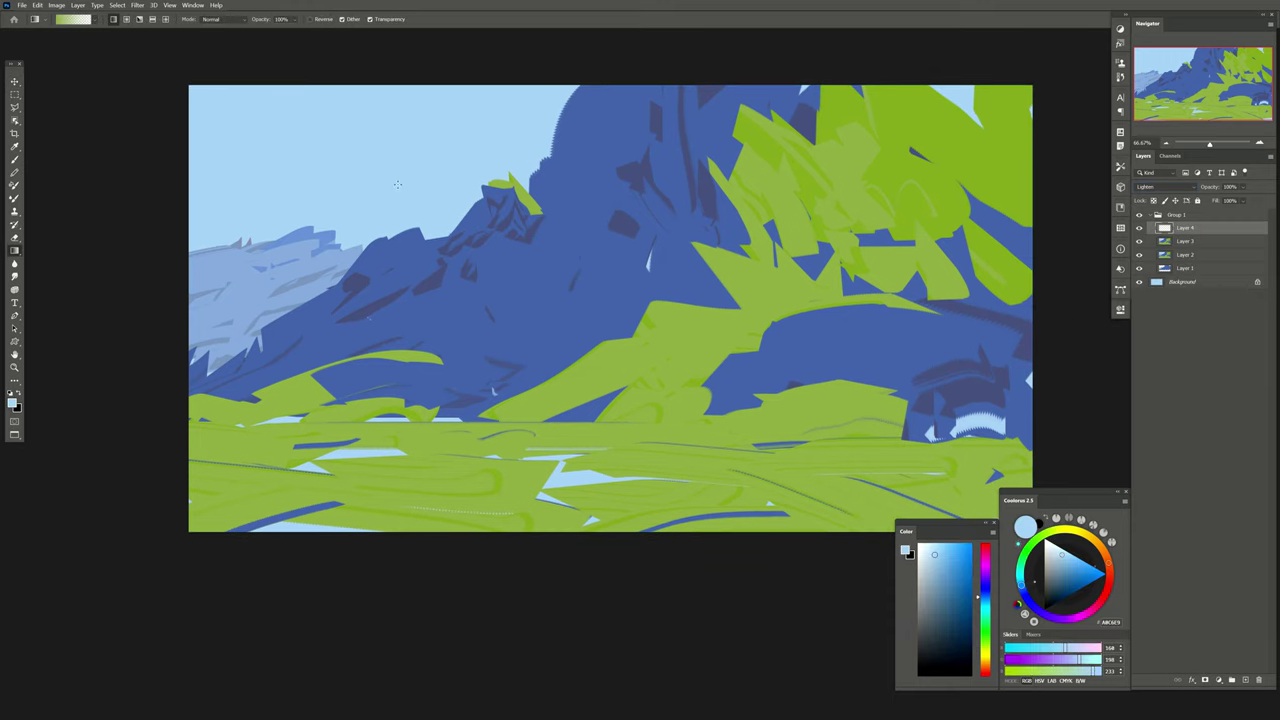
Sweep a grey-blue gradient over the upper right on Layer 4, keeping Lighten after previewing modes.
alt+click(322, 250)
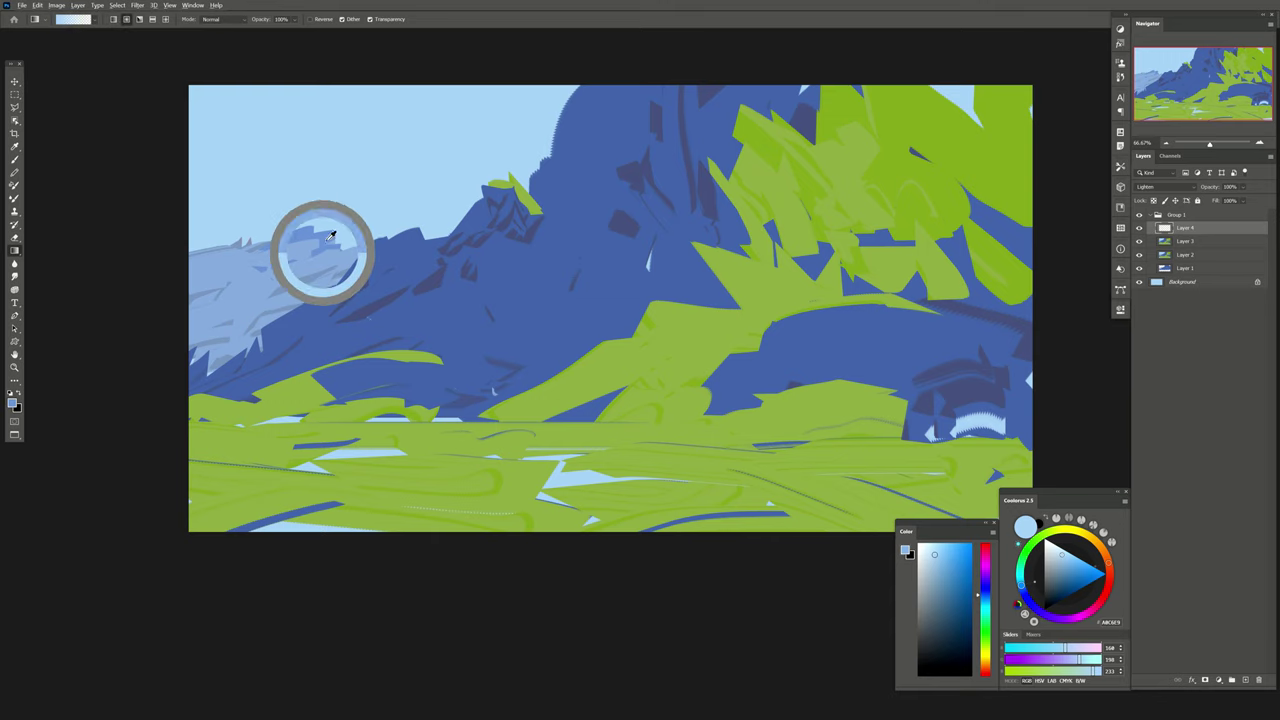
drag(613, 287, 520, 266)
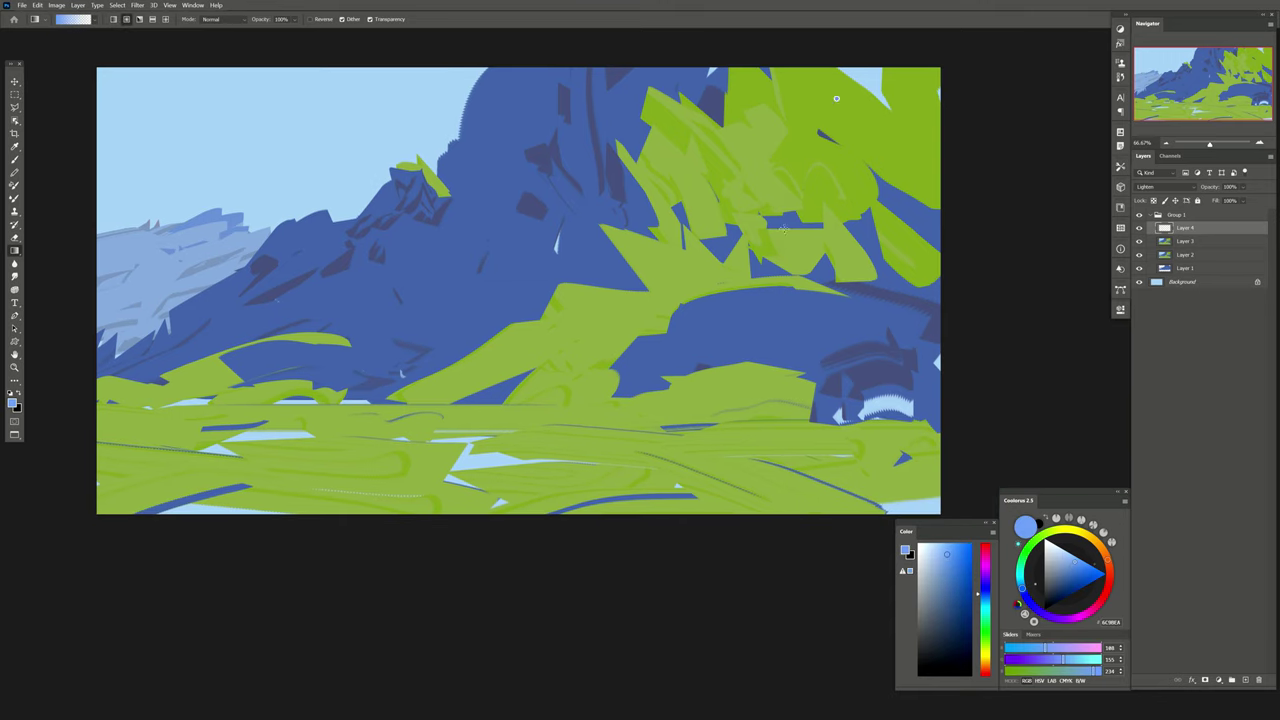
drag(880, 100, 701, 440)
click(1155, 188)
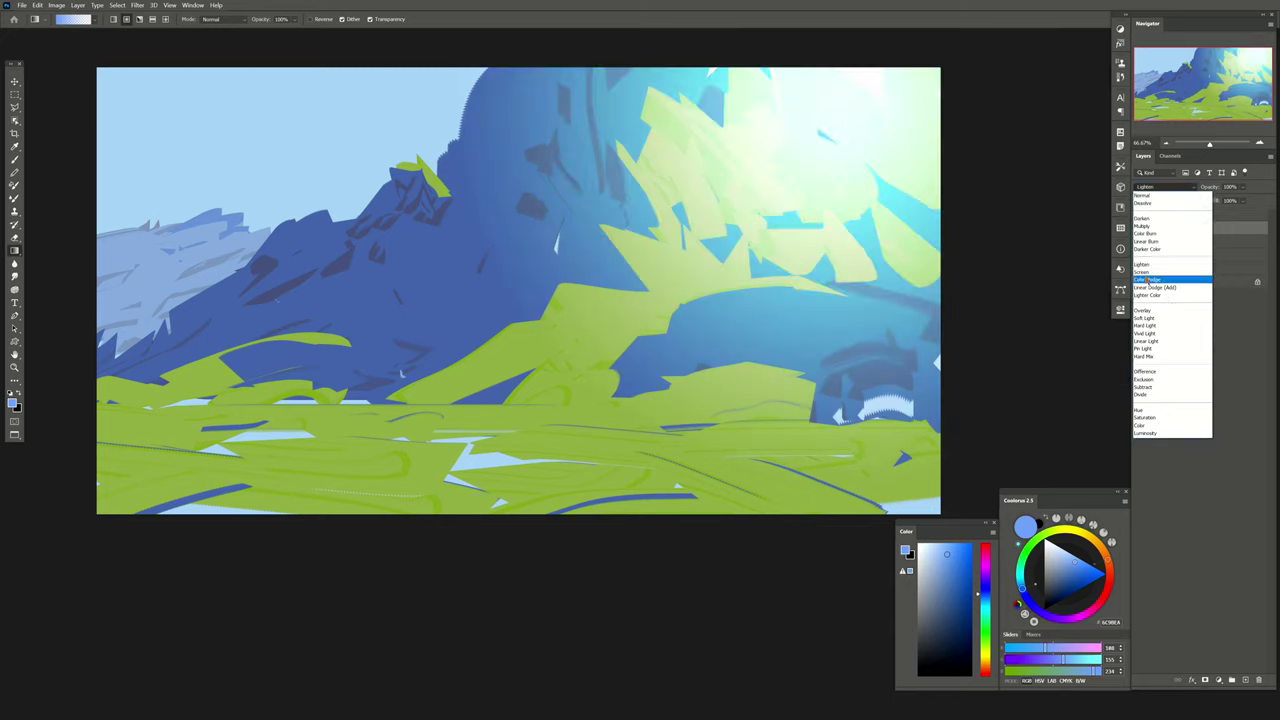
click(1143, 272)
click(1156, 190)
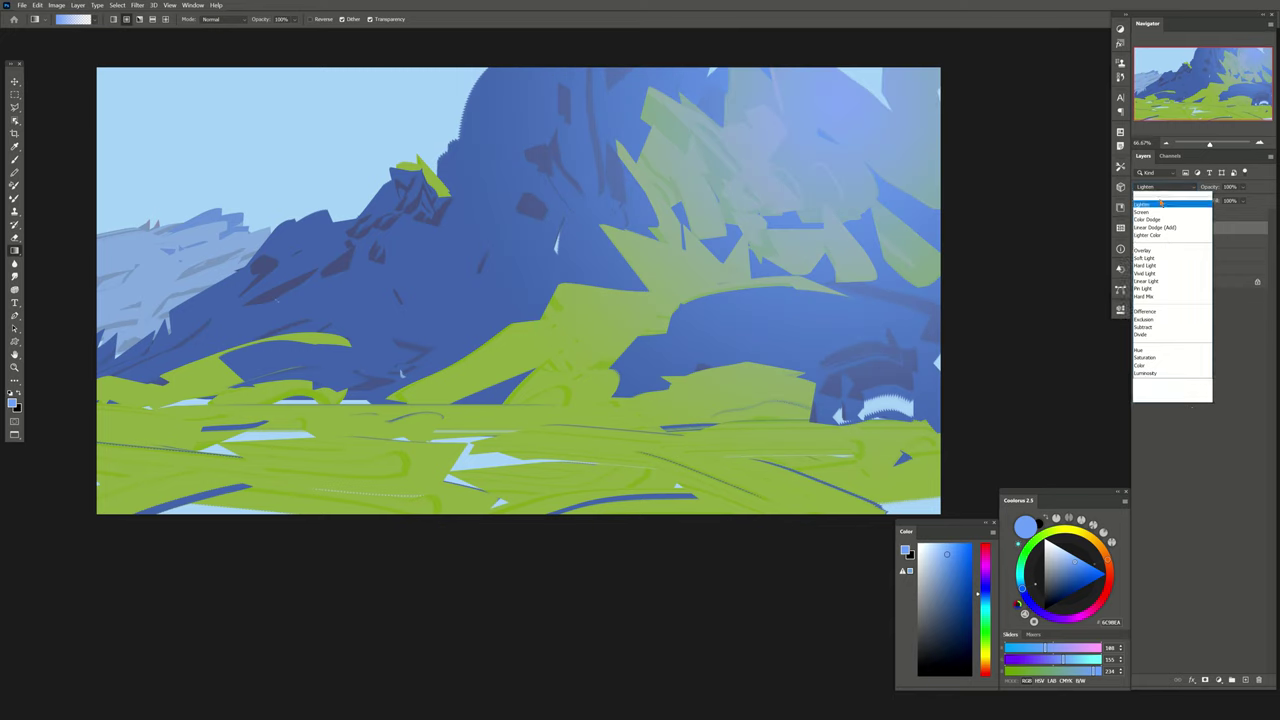
click(1143, 268)
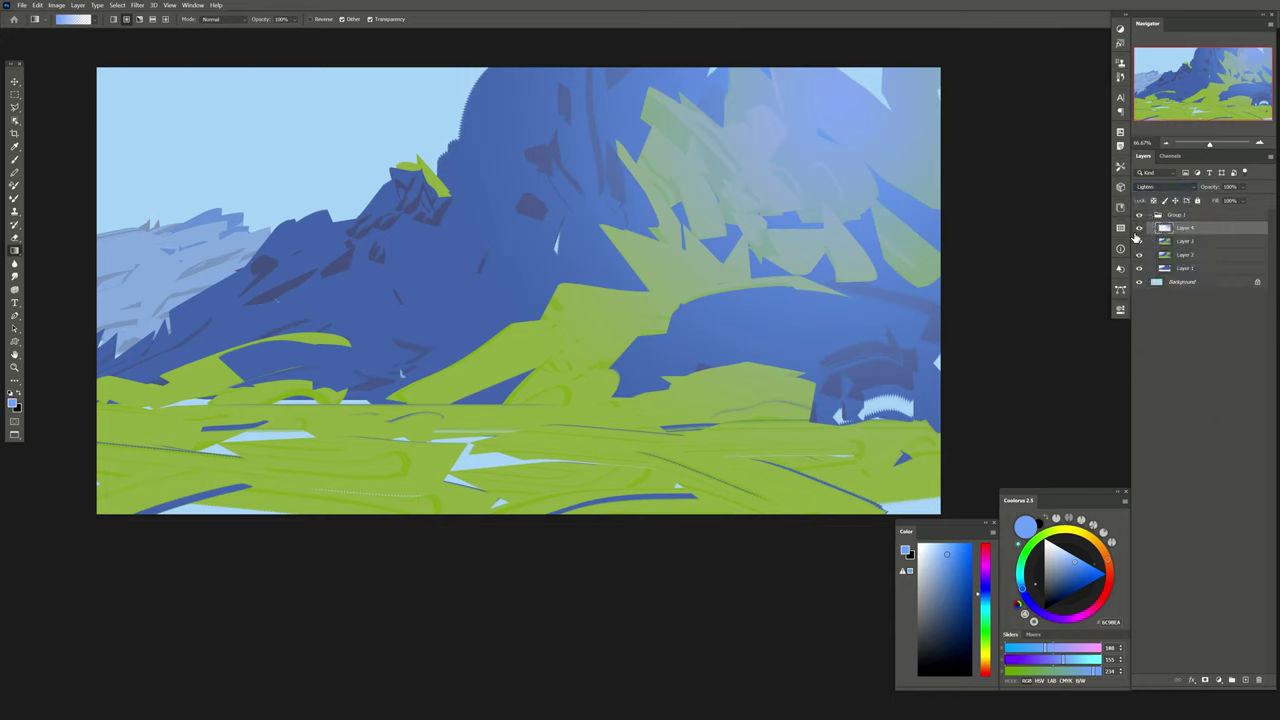
click(1138, 229)
click(1138, 229)
Redraw the gradient in light sky blue from the upper right and set Layer 4 opacity to 50%.
alt+click(872, 80)
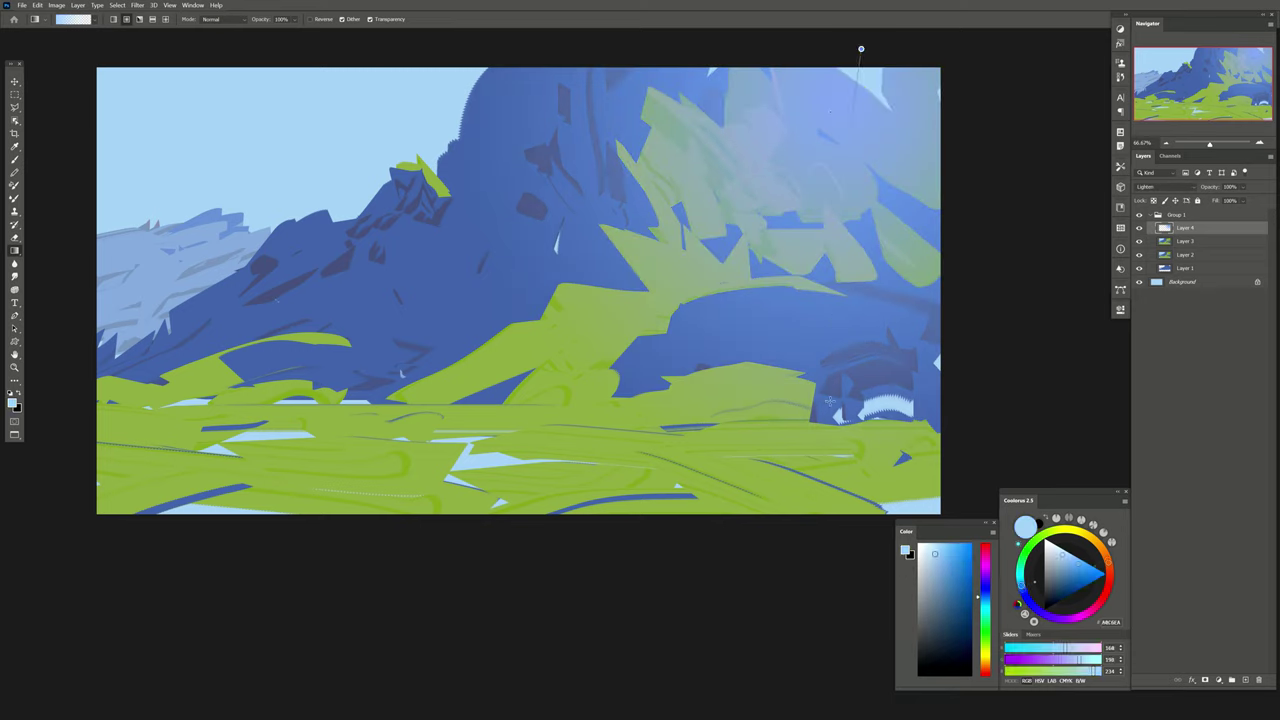
drag(857, 48, 677, 325)
click(1138, 228)
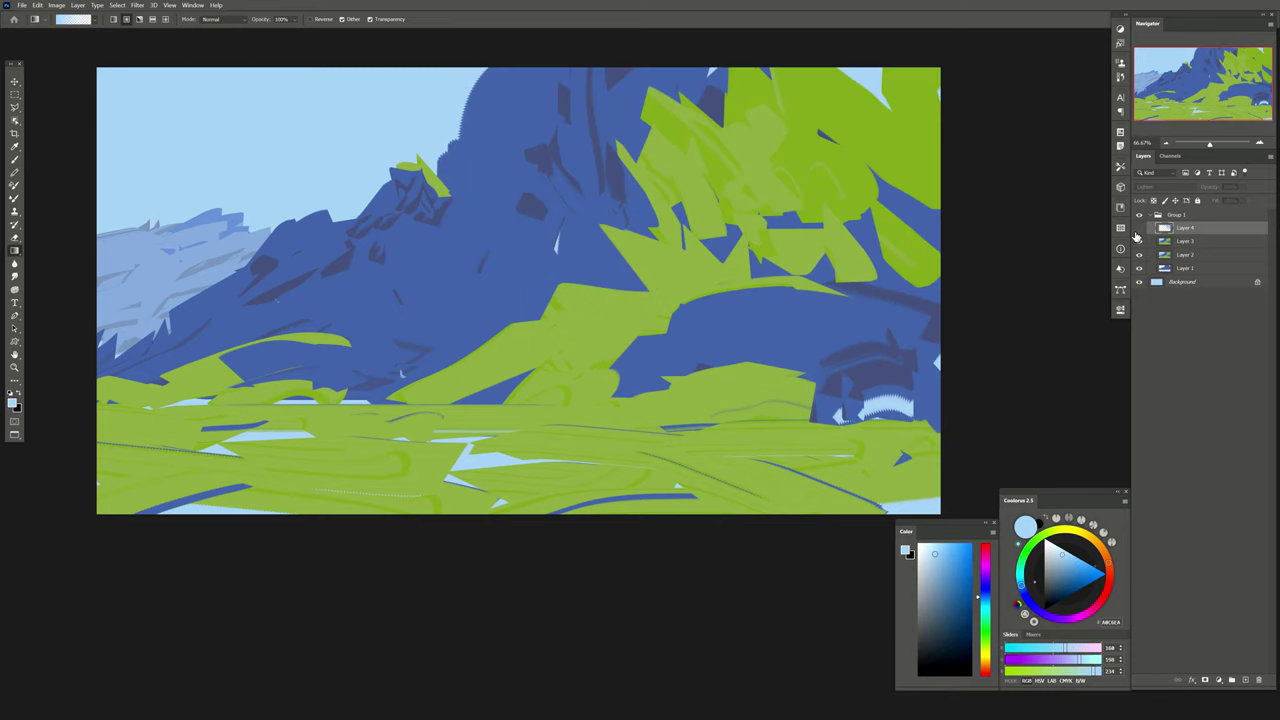
click(1138, 228)
drag(1256, 199, 1237, 199)
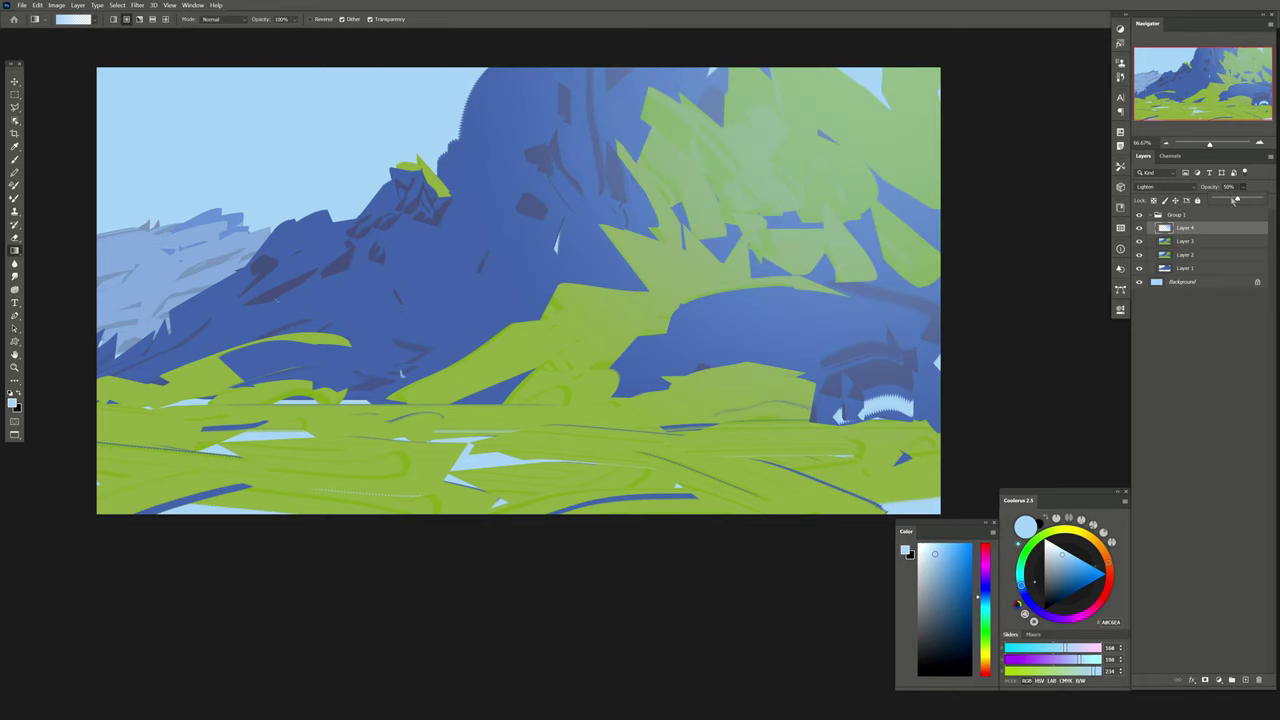
Select the blue areas with Color Range, mask Layer 4 to them, and lower its opacity to 40%.
drag(1236, 199, 1218, 199)
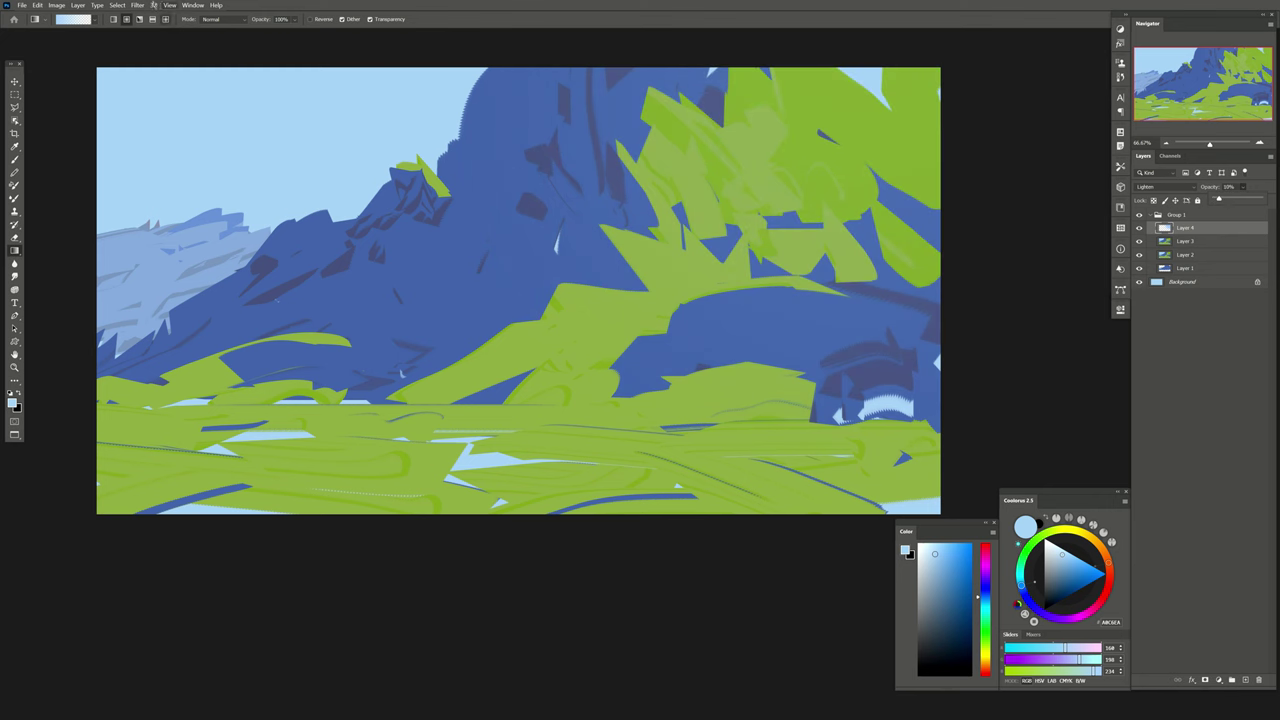
click(117, 5)
click(130, 68)
key(Return)
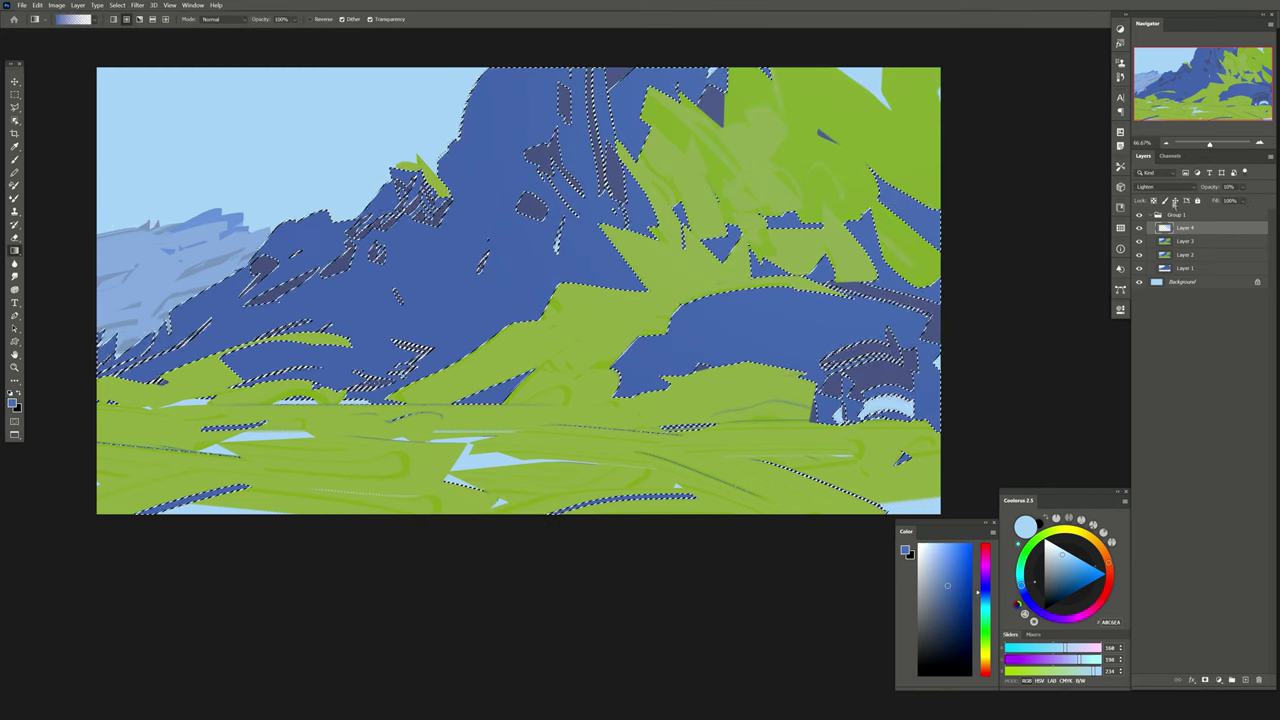
click(1205, 680)
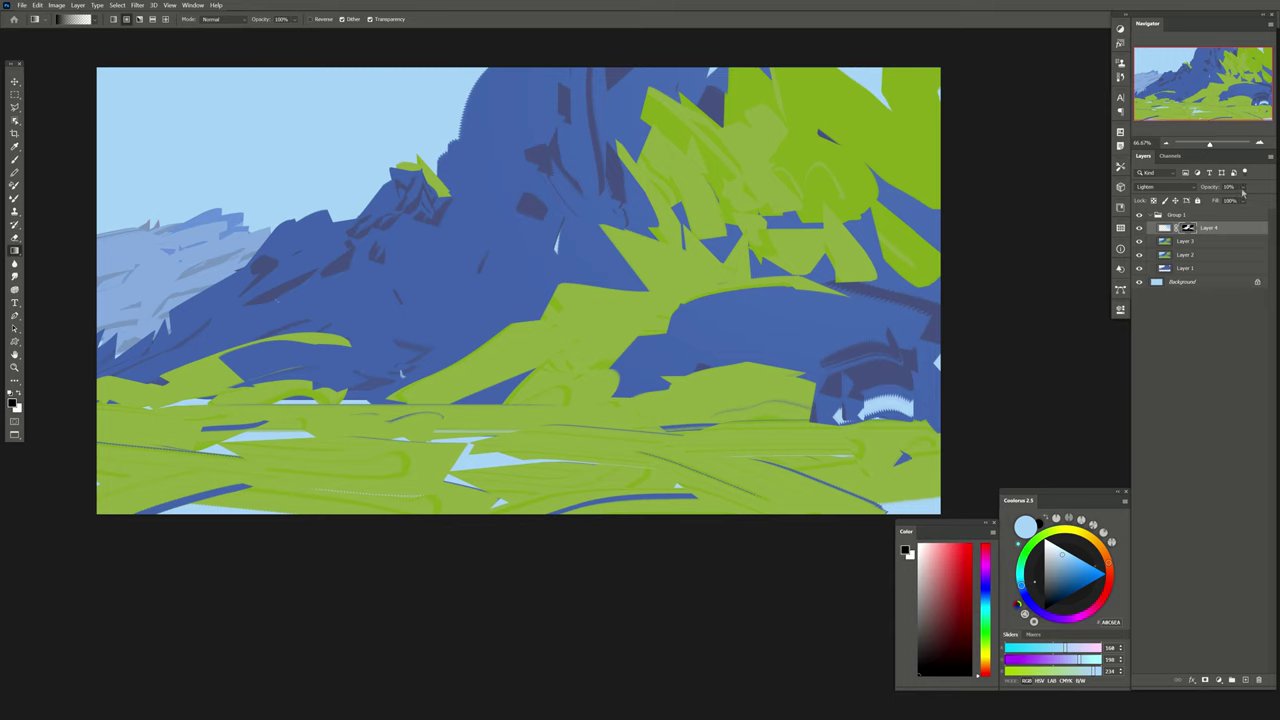
drag(1250, 199, 1245, 200)
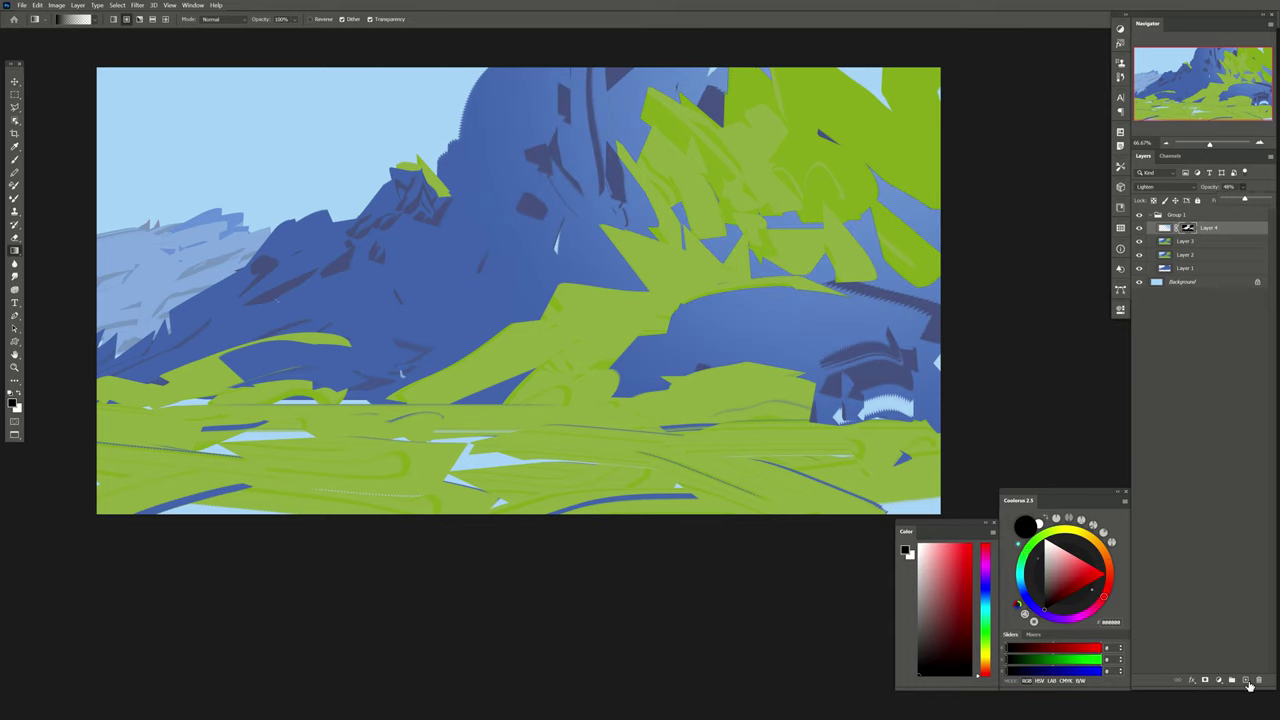
Flatten the image, duplicate it as Layer 1, and shrink and shift the copy up-left.
right_click(1203, 292)
click(1193, 400)
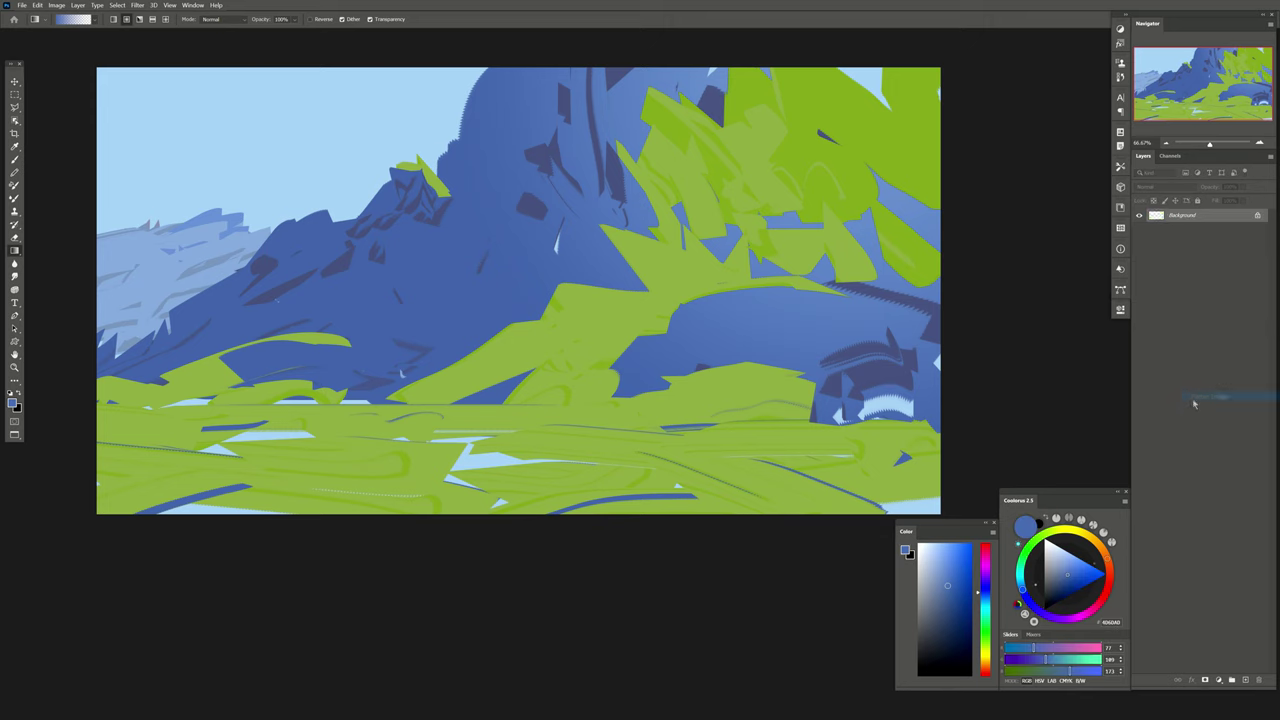
key(ctrl+j)
key(ctrl+t)
mouse_move(97, 67)
mouse_down()
mouse_move(224, 158)
mouse_move(251, 103)
mouse_up()
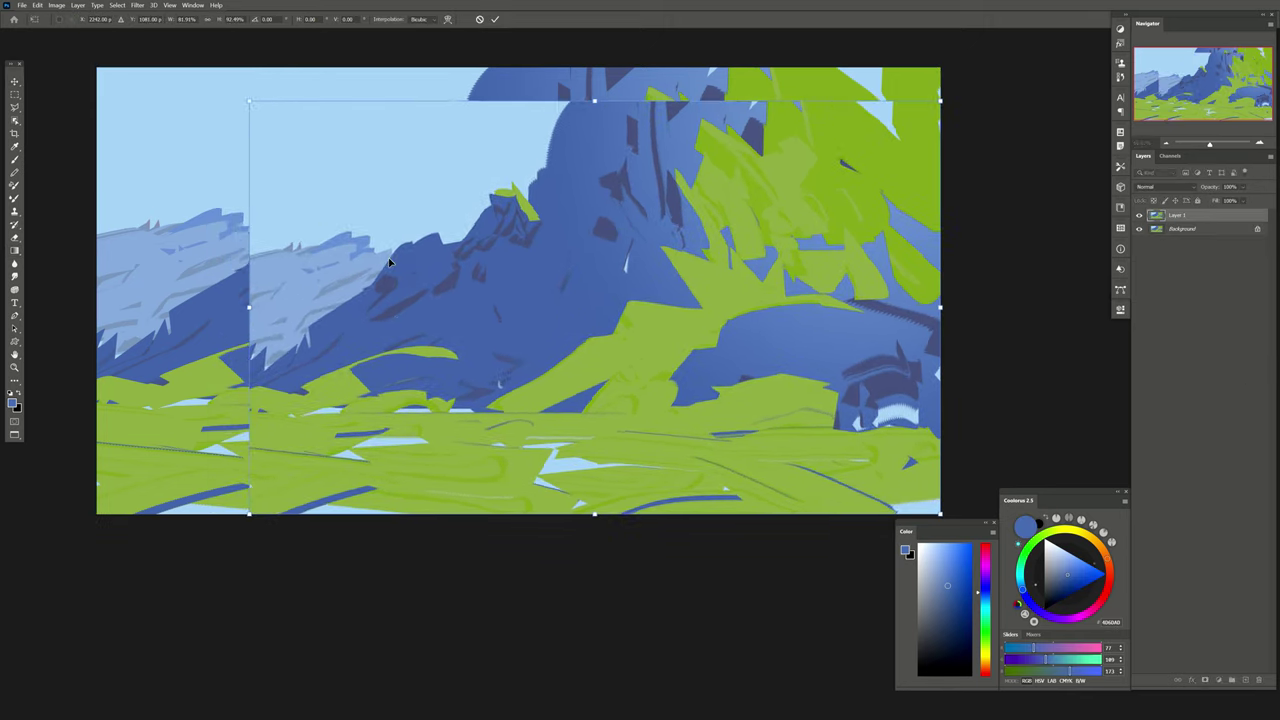
mouse_move(454, 294)
mouse_down()
mouse_move(360, 279)
mouse_move(365, 258)
mouse_up()
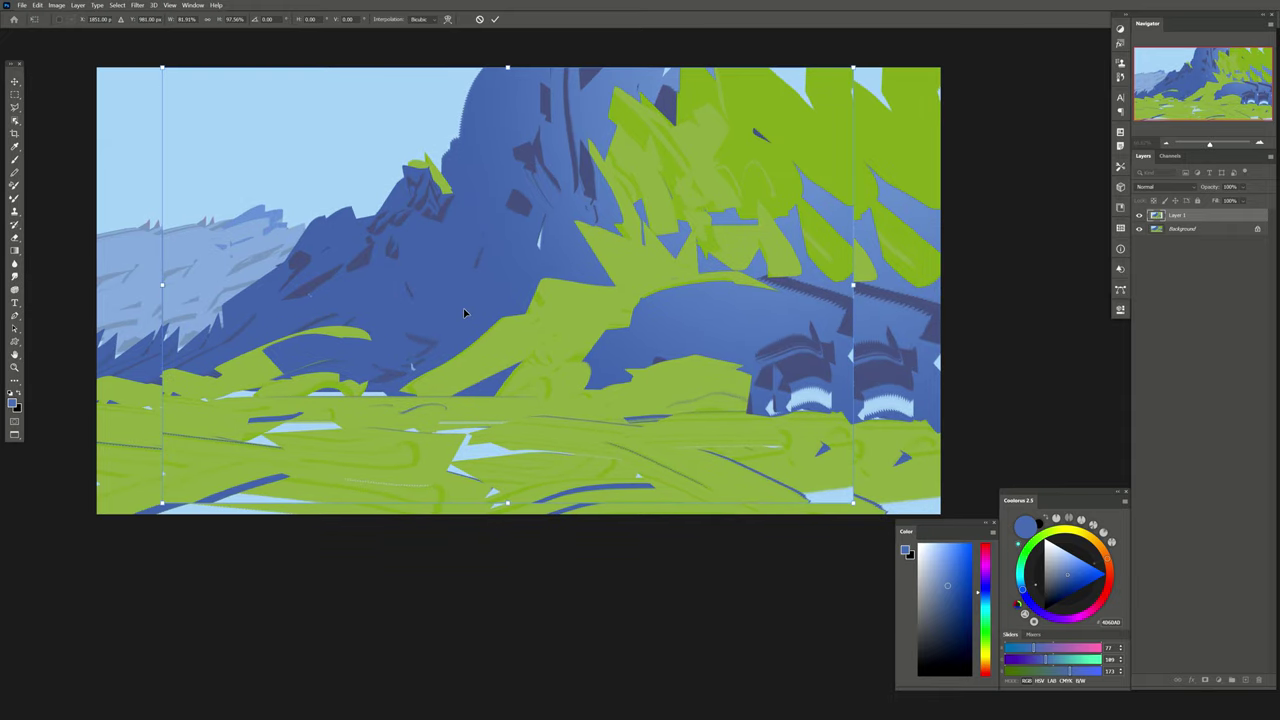
key(Return)
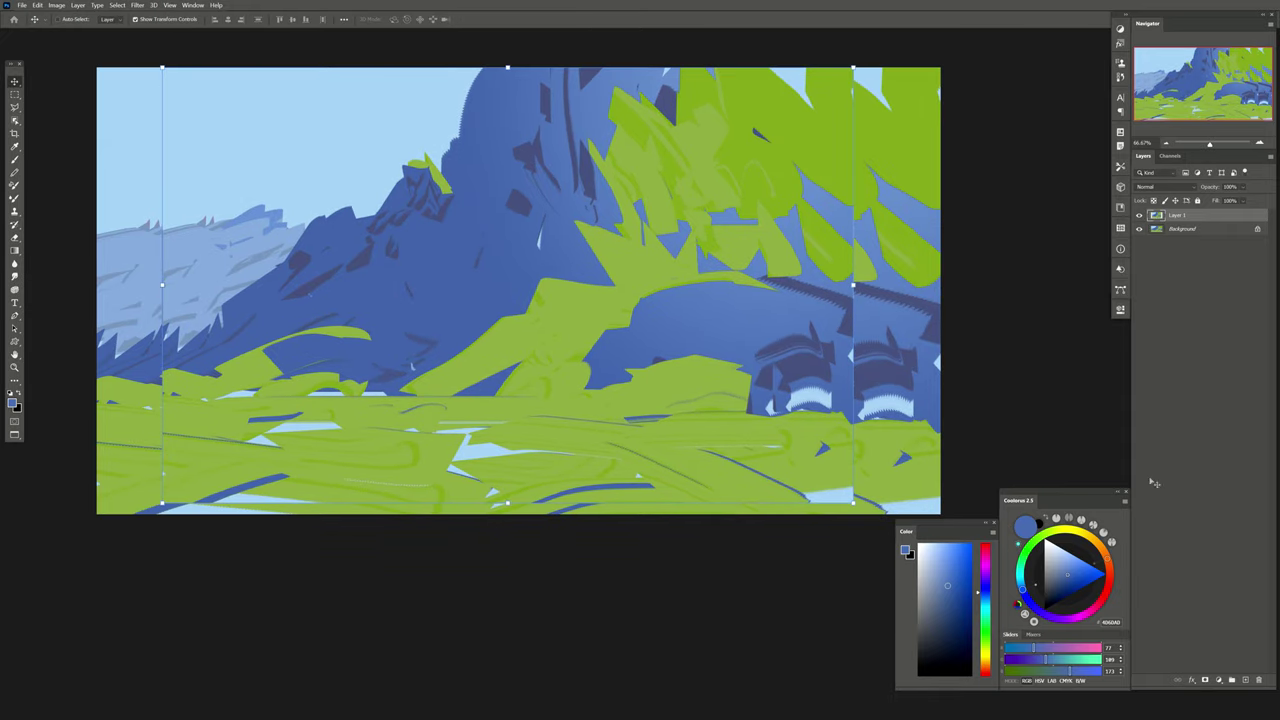
Add a blank Layer 2 and start Select > Color Range for the green areas.
click(1245, 681)
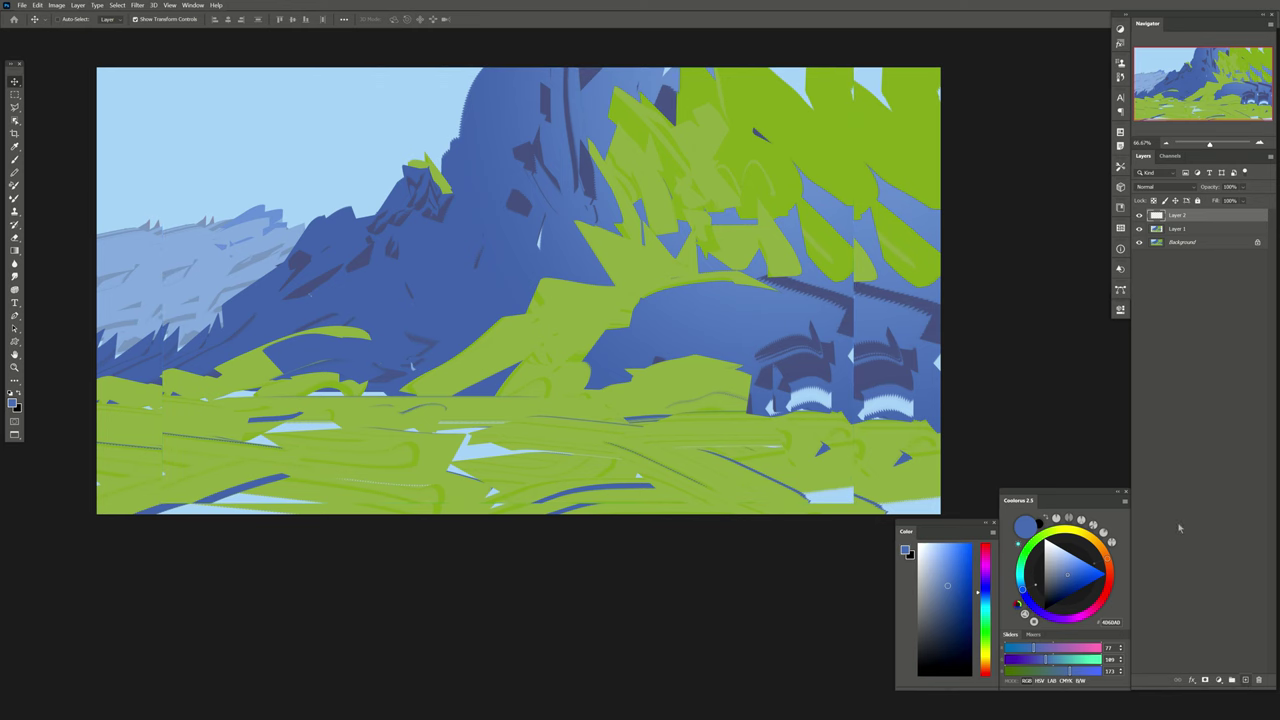
click(117, 5)
click(135, 88)
Confirm the green-area selection and brush sampled light green over the central hill.
key(Return)
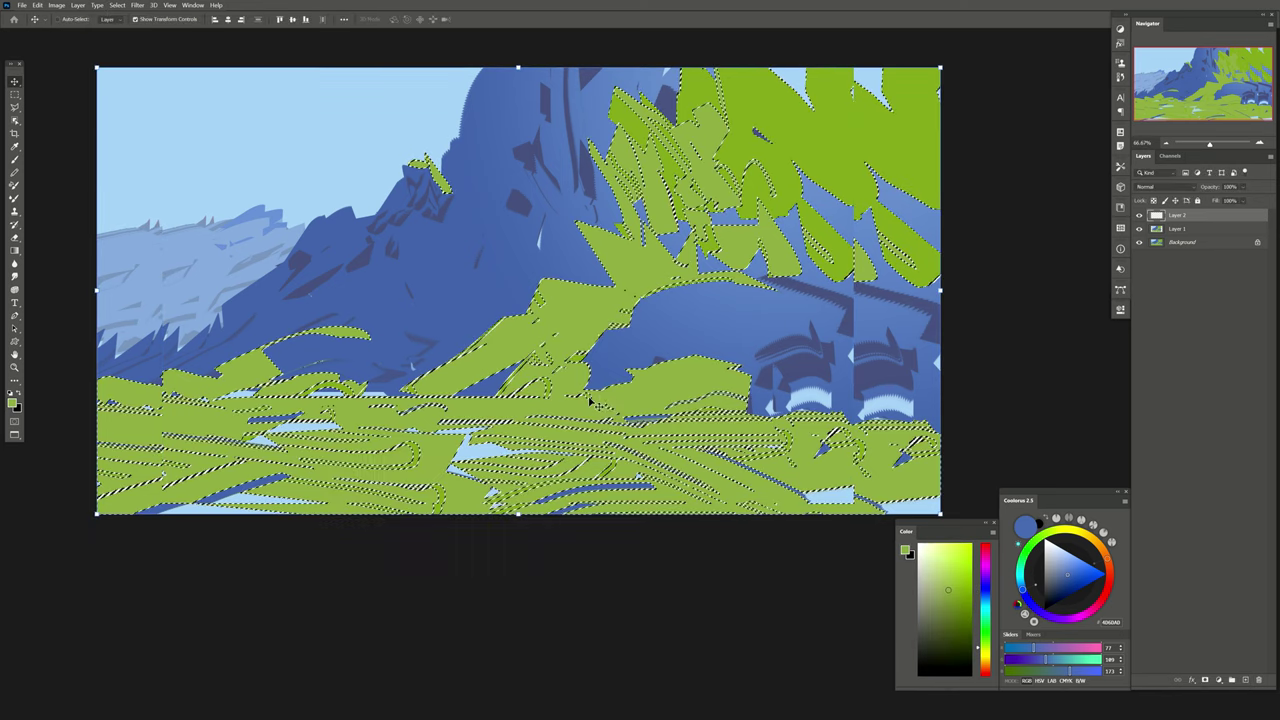
key(b)
click(62, 19)
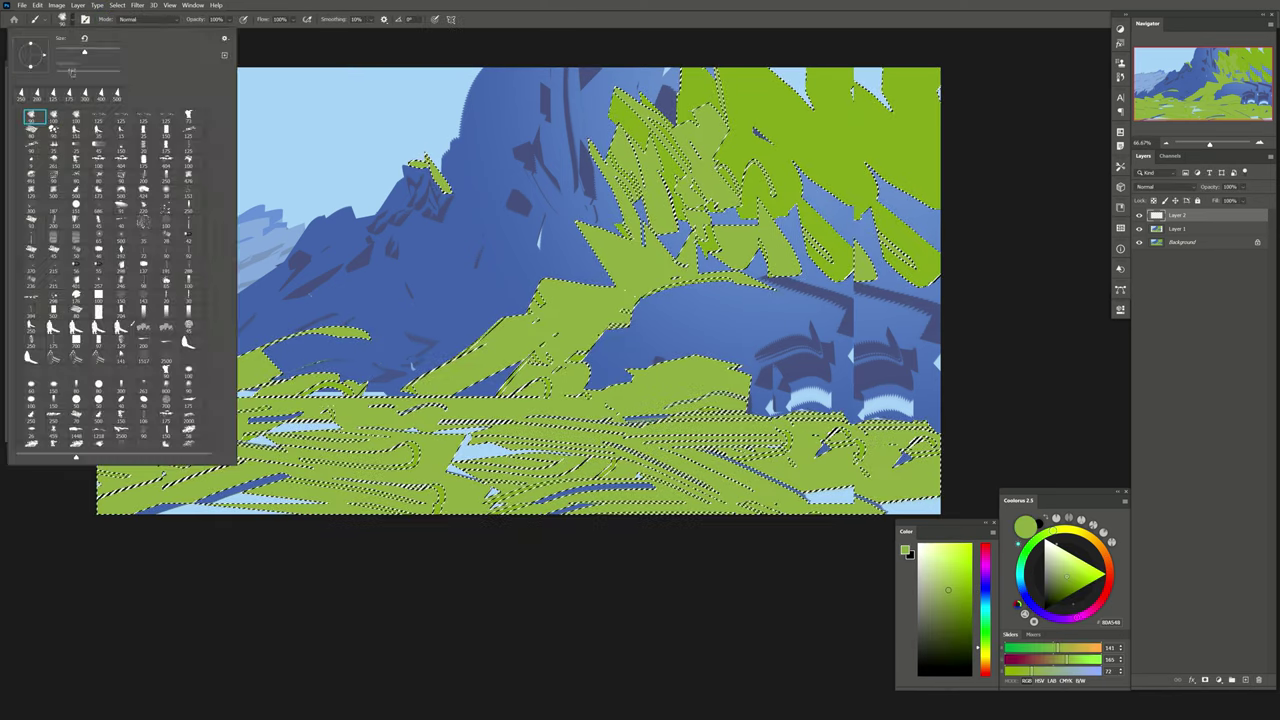
click(61, 18)
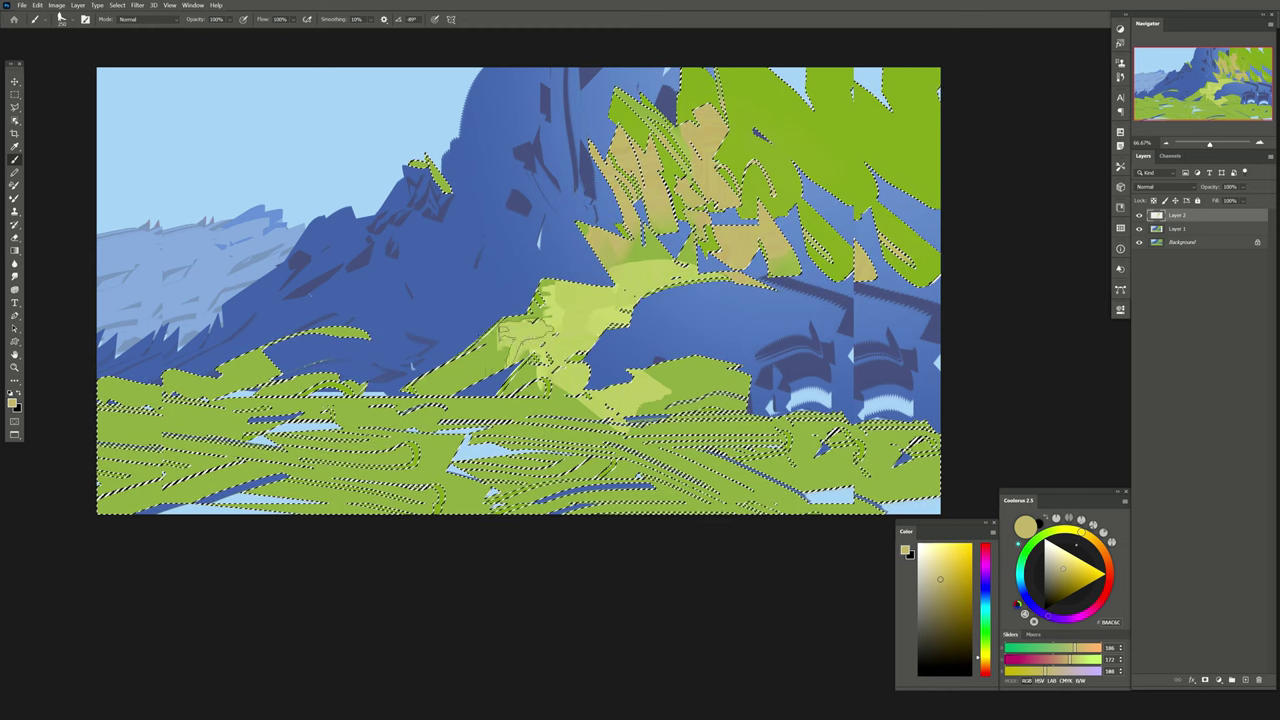
scroll(520, 290, down, 1)
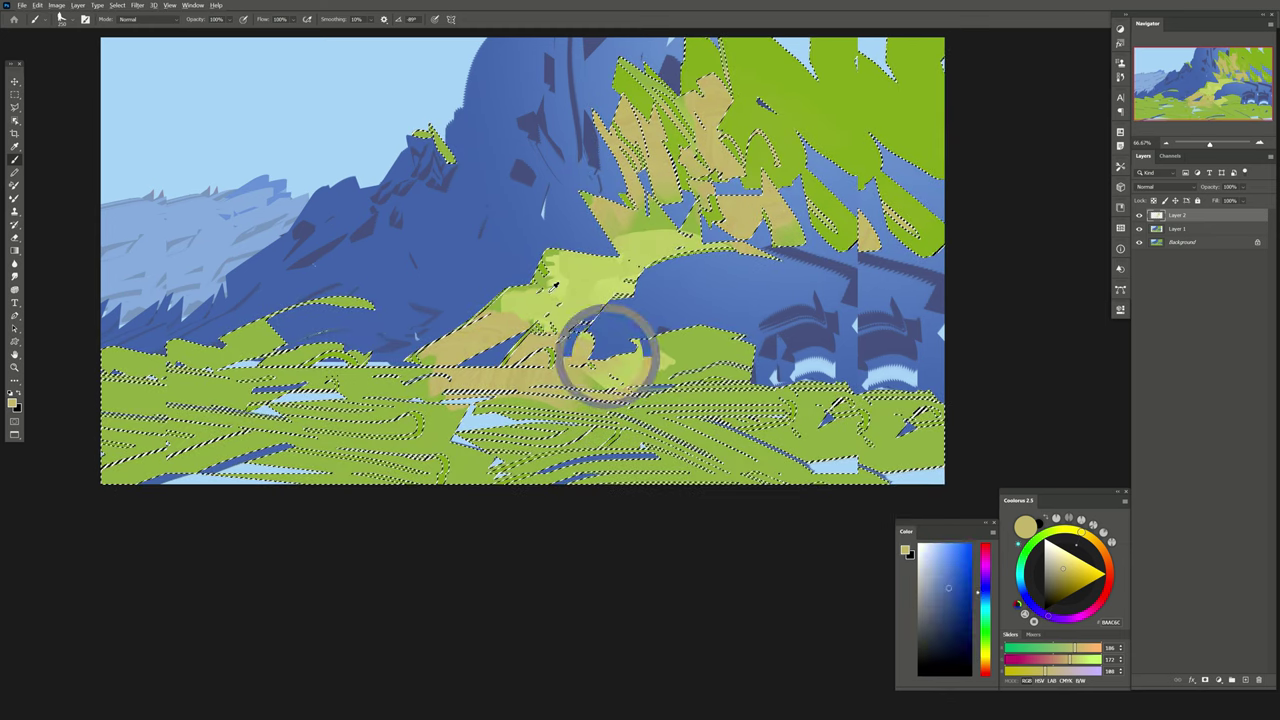
alt+click(583, 310)
drag(668, 342, 740, 338)
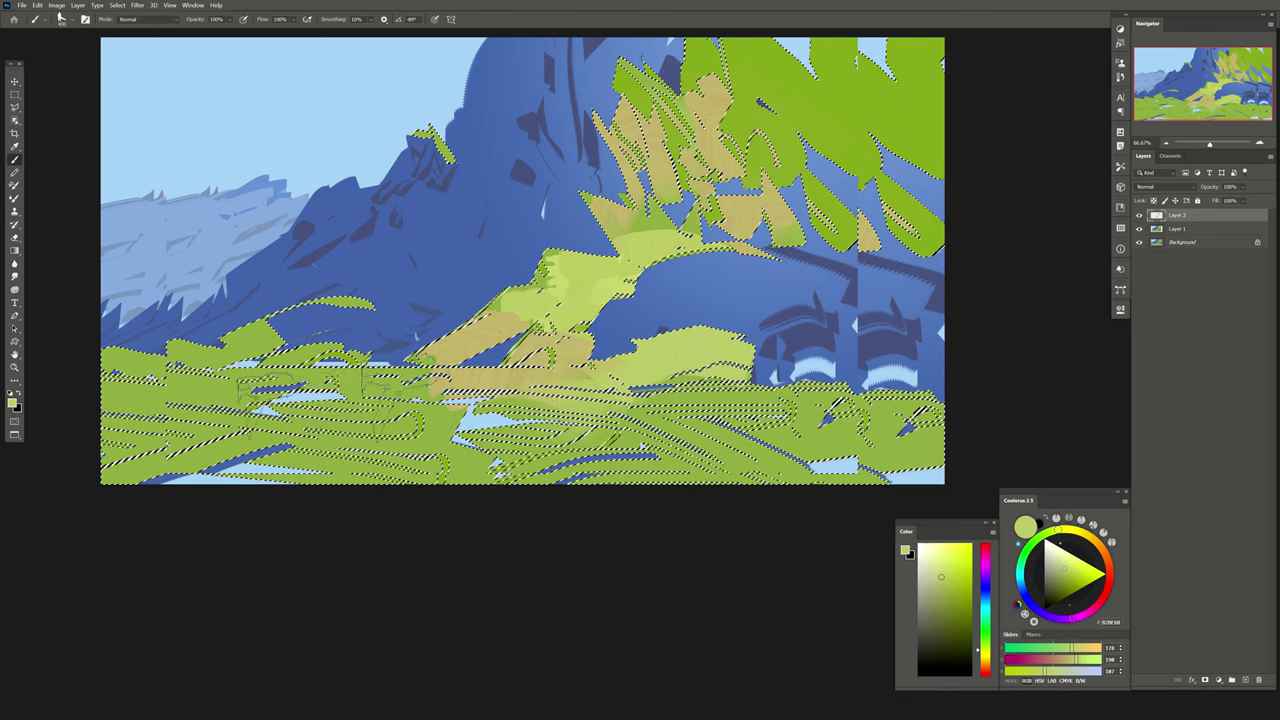
Paint blue over the lower foreground grass and tan strokes on the lower-left grass.
alt+click(880, 425)
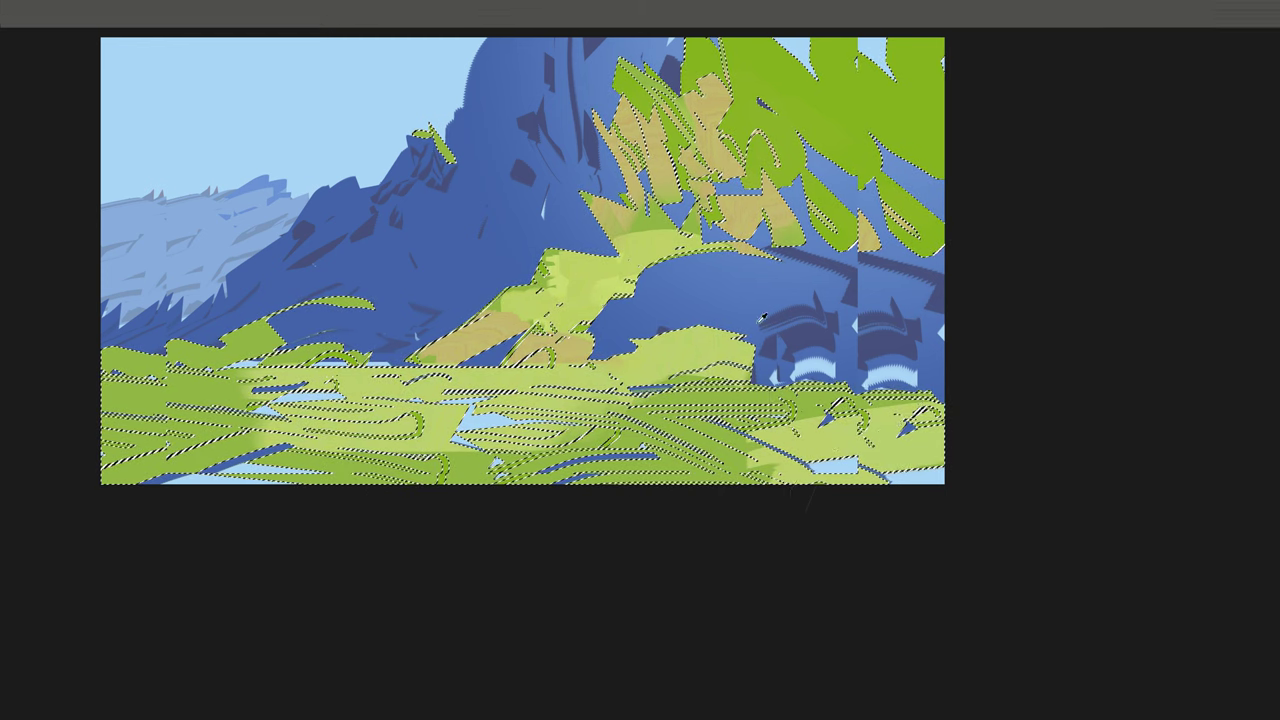
drag(900, 405, 851, 496)
alt+click(850, 430)
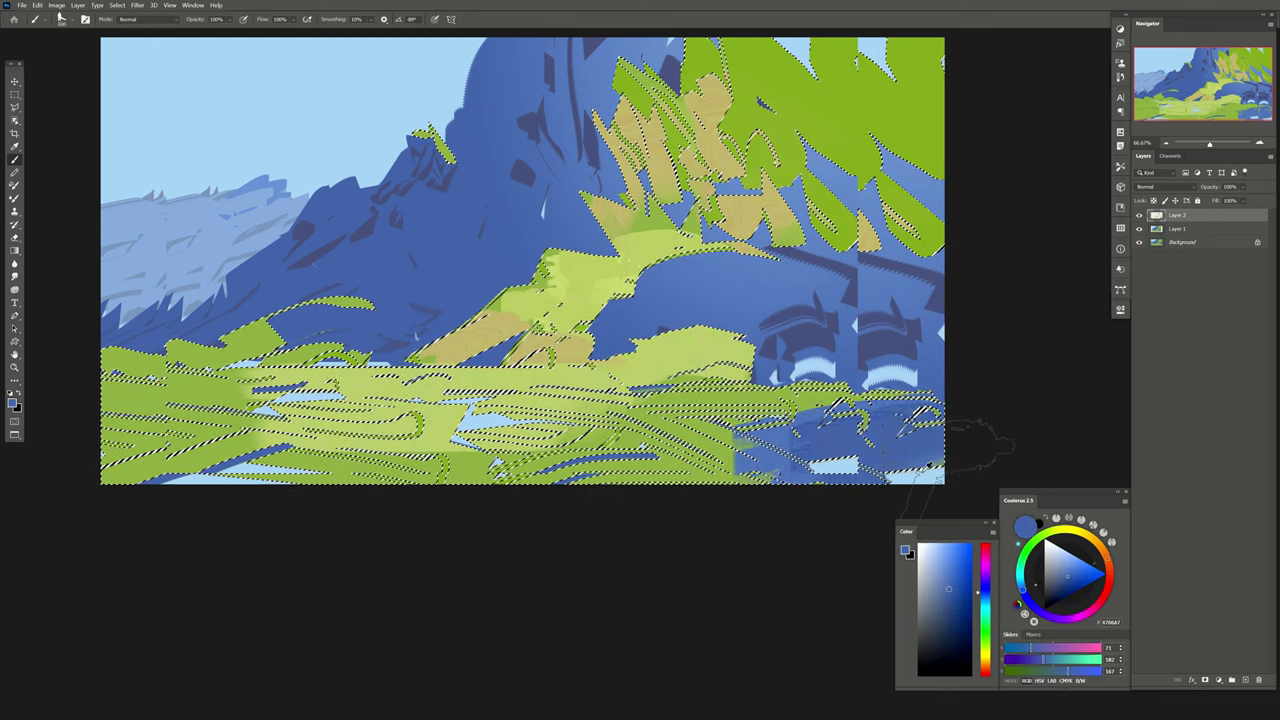
mouse_move(740, 410)
mouse_down()
mouse_move(788, 474)
mouse_move(660, 465)
mouse_up()
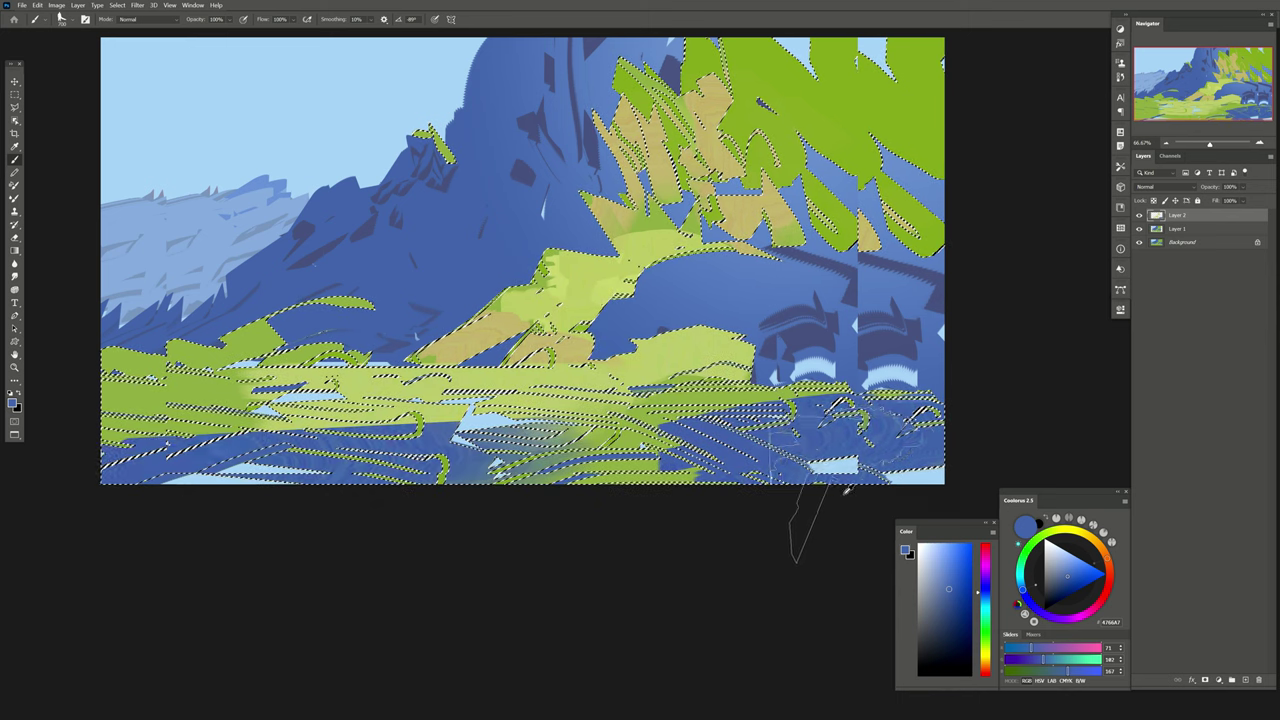
alt+click(545, 370)
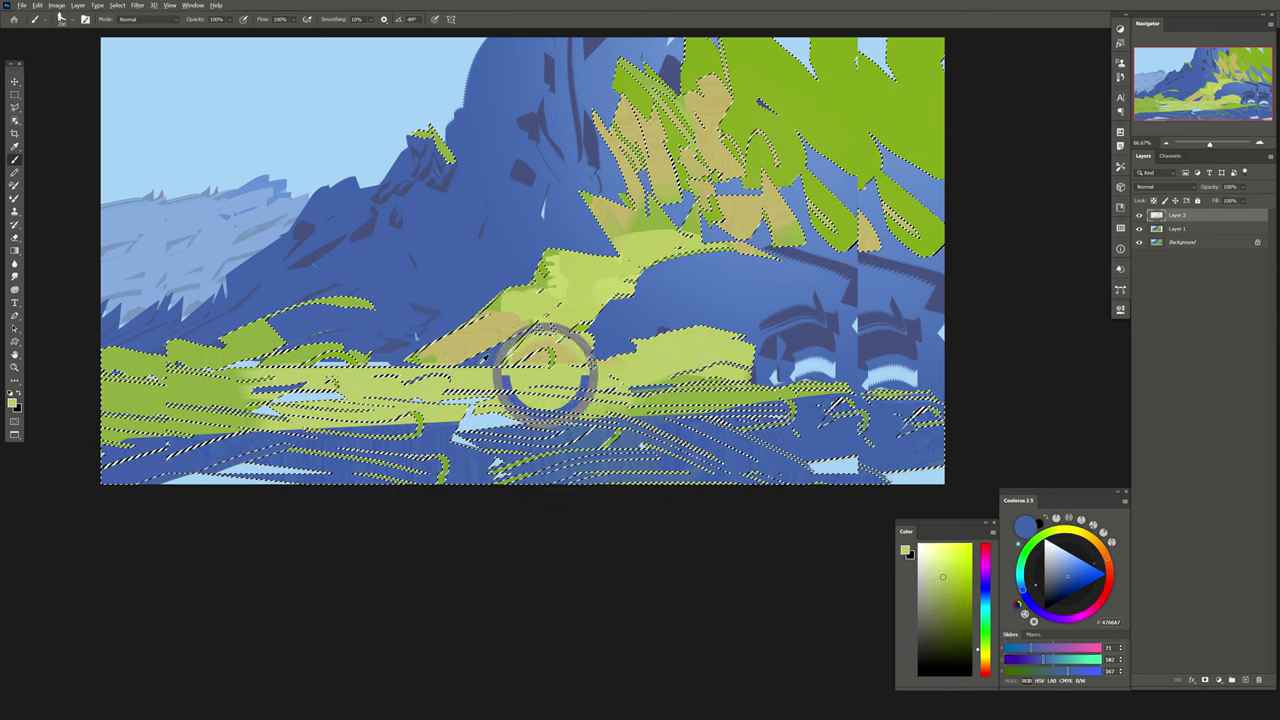
alt+click(480, 345)
drag(170, 372, 300, 360)
Add green strokes in the upper right, then deselect.
alt+click(563, 371)
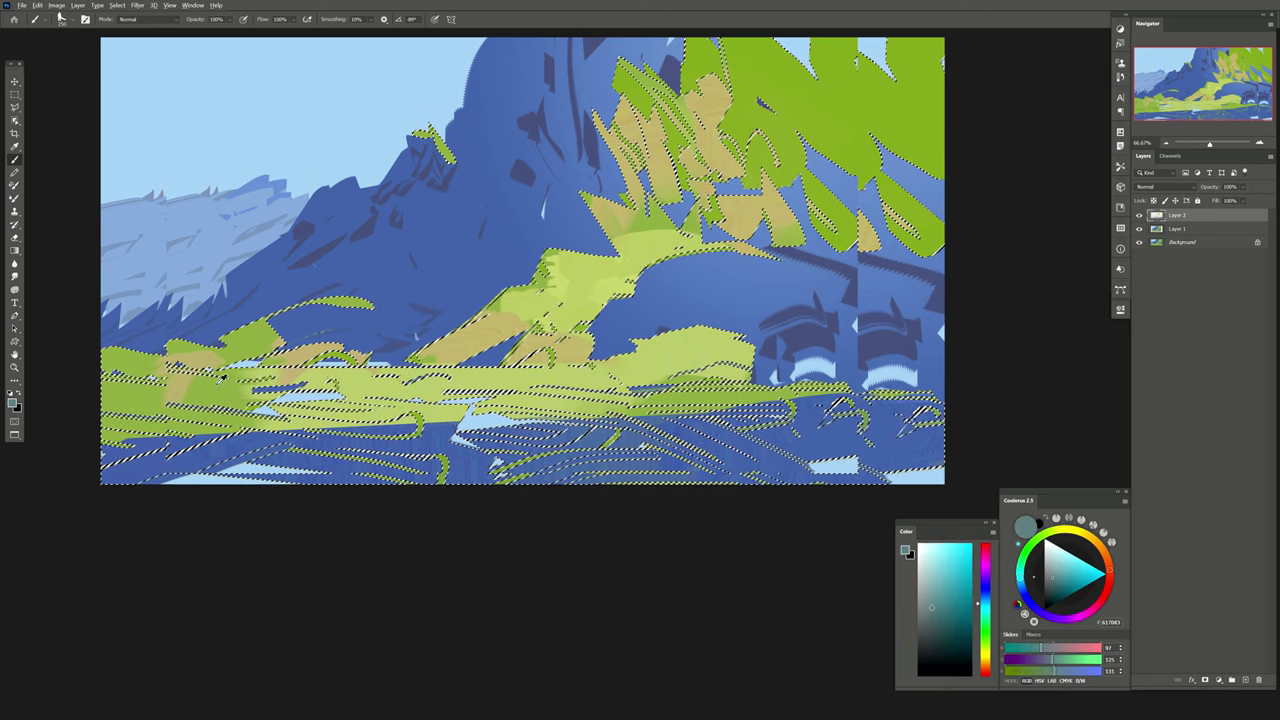
alt+click(745, 130)
drag(660, 60, 740, 210)
drag(720, 130, 780, 200)
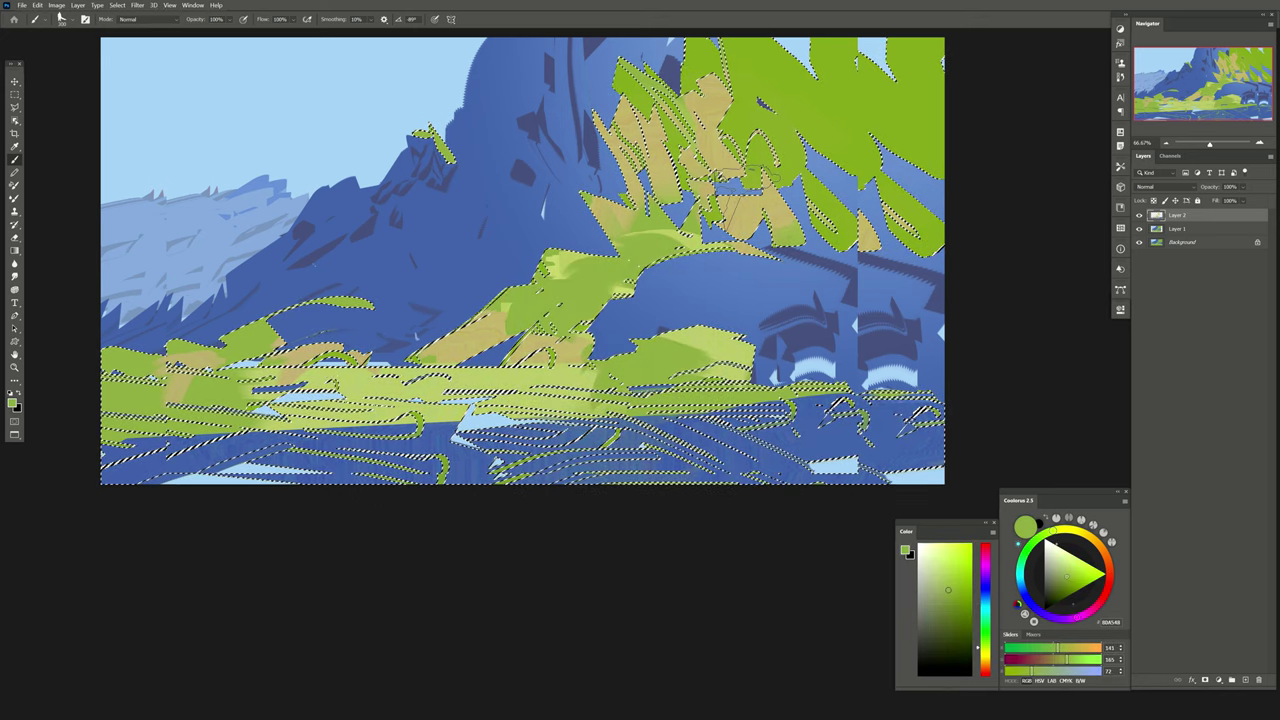
key(ctrl+d)
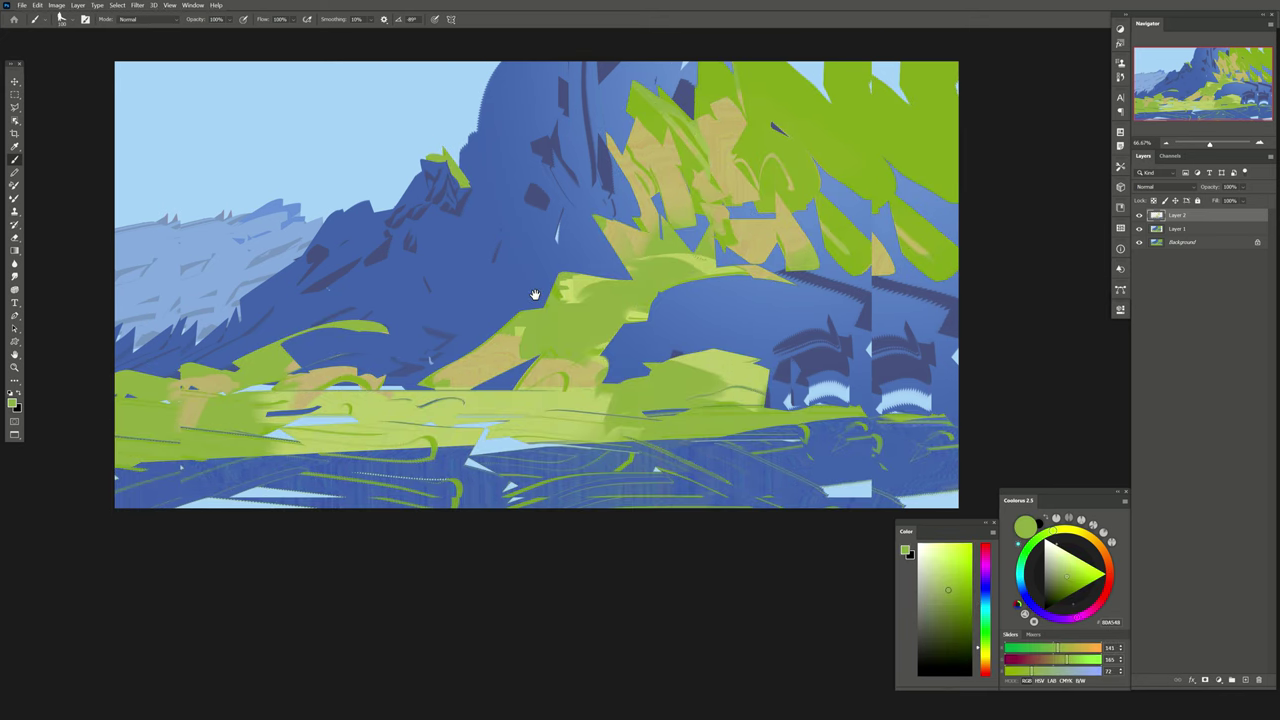
Select the blue mountain areas with Color Range by sampling the mountain blue.
click(117, 5)
click(140, 97)
click(518, 210)
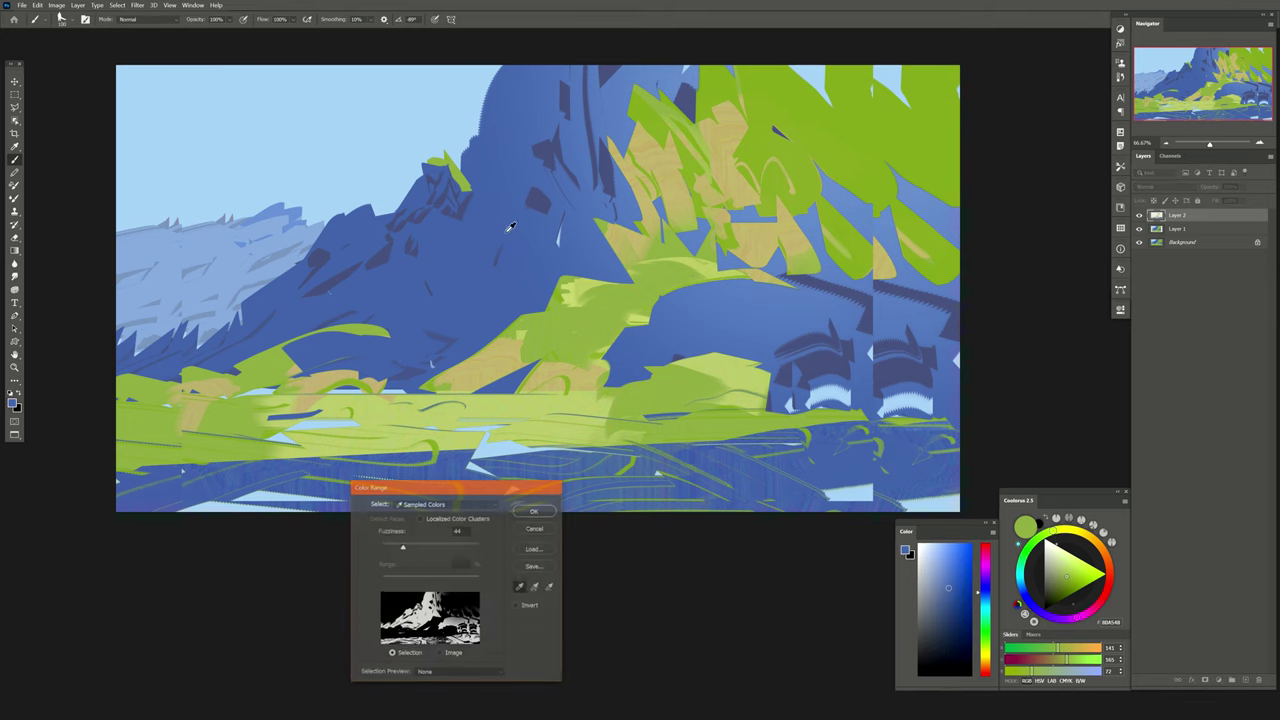
key(Return)
Paint light-blue highlights down the mountain peak and across the slopes.
key(b)
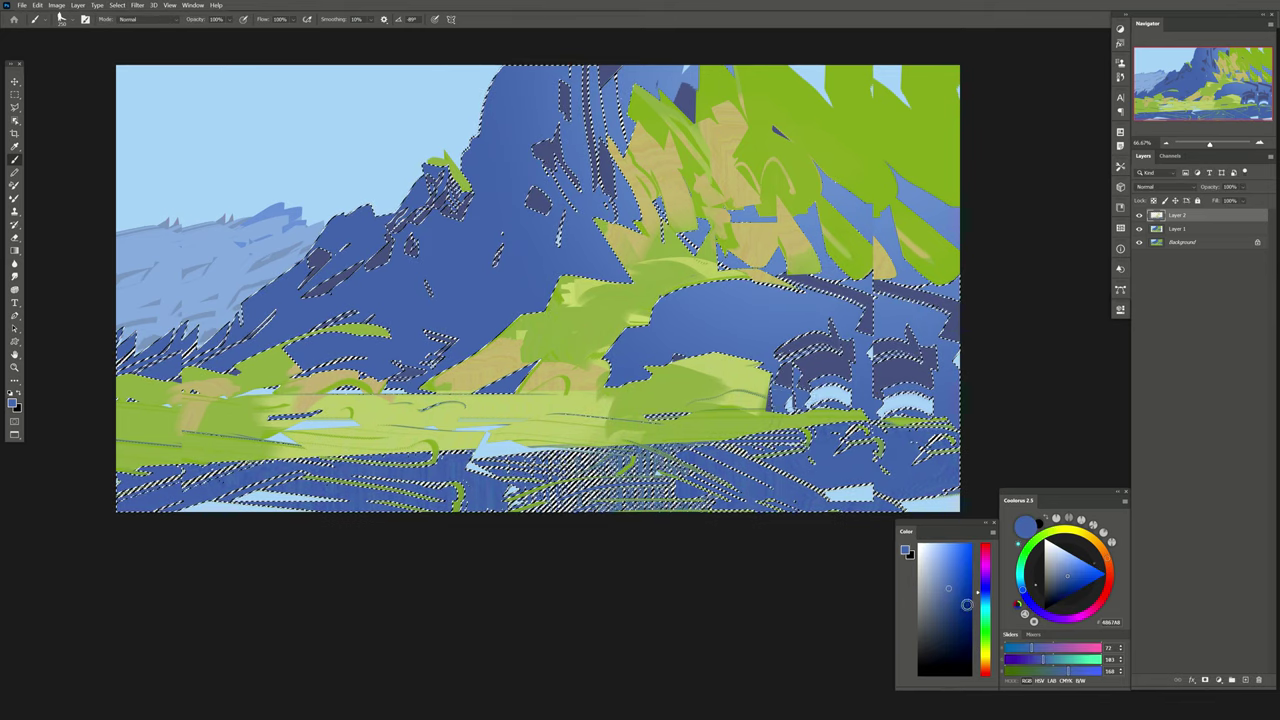
click(944, 566)
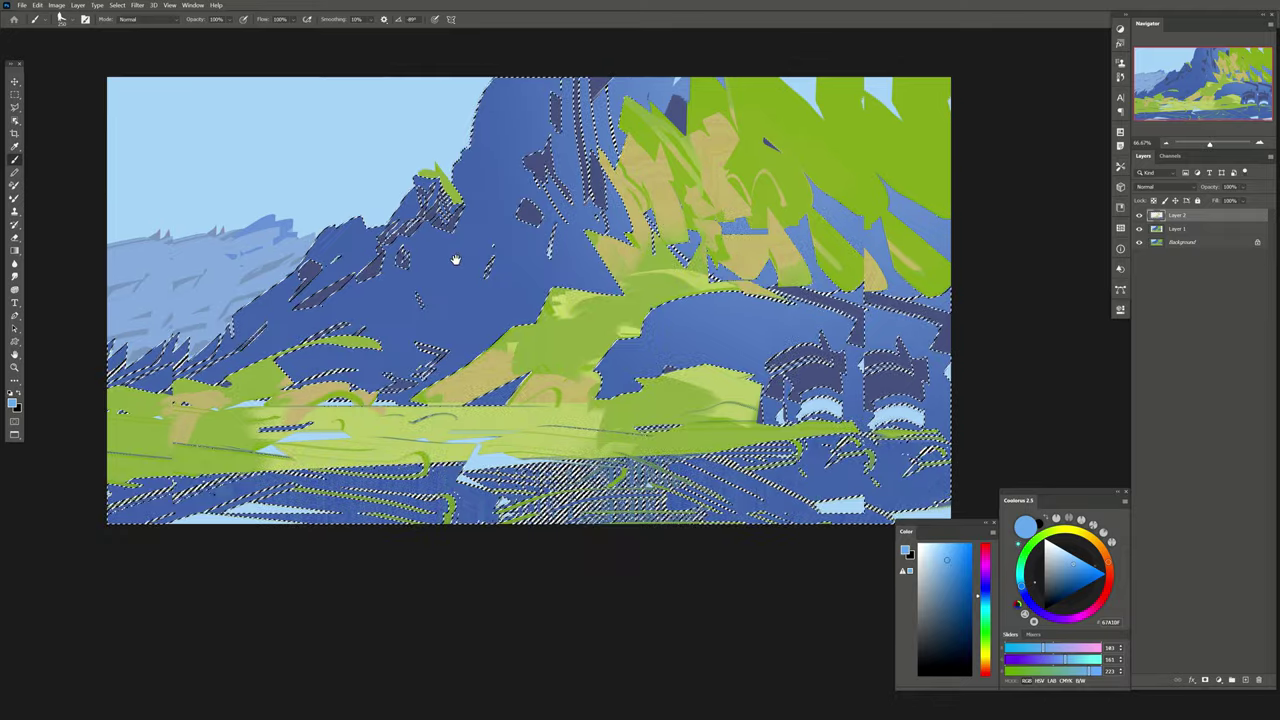
drag(520, 250, 517, 274)
drag(515, 95, 490, 215)
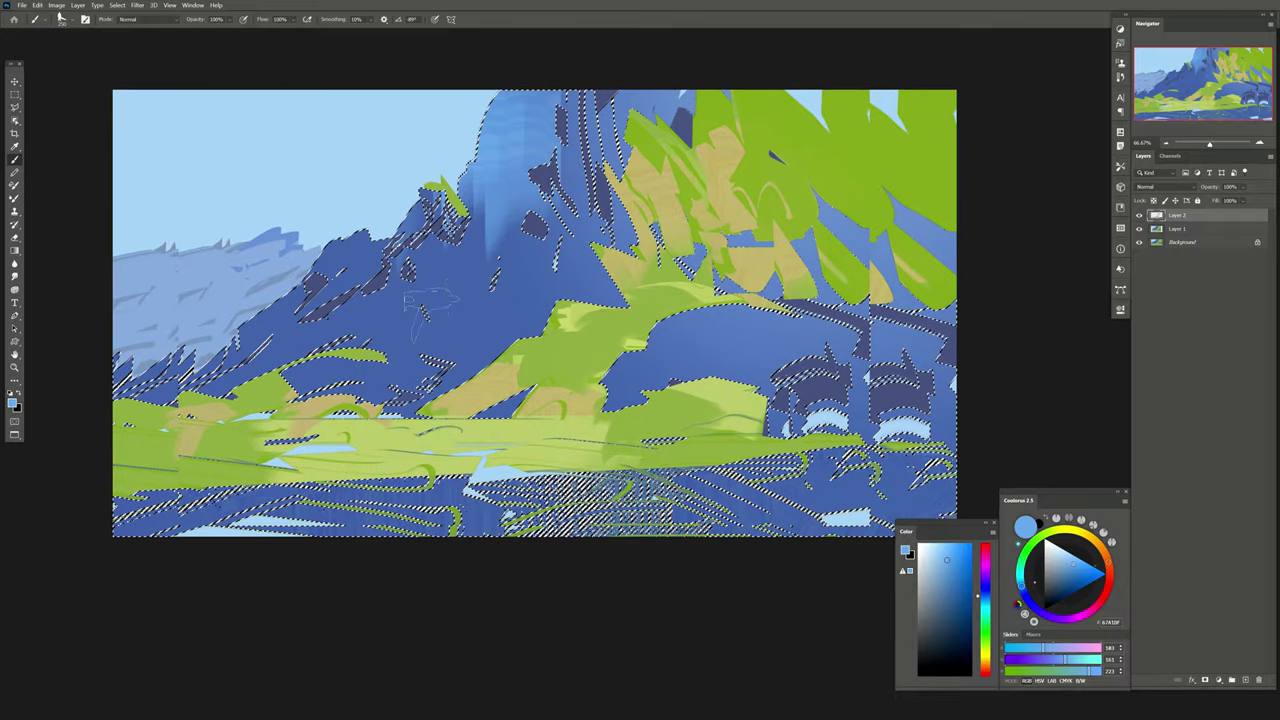
drag(540, 290, 390, 350)
drag(680, 340, 800, 312)
drag(660, 370, 800, 310)
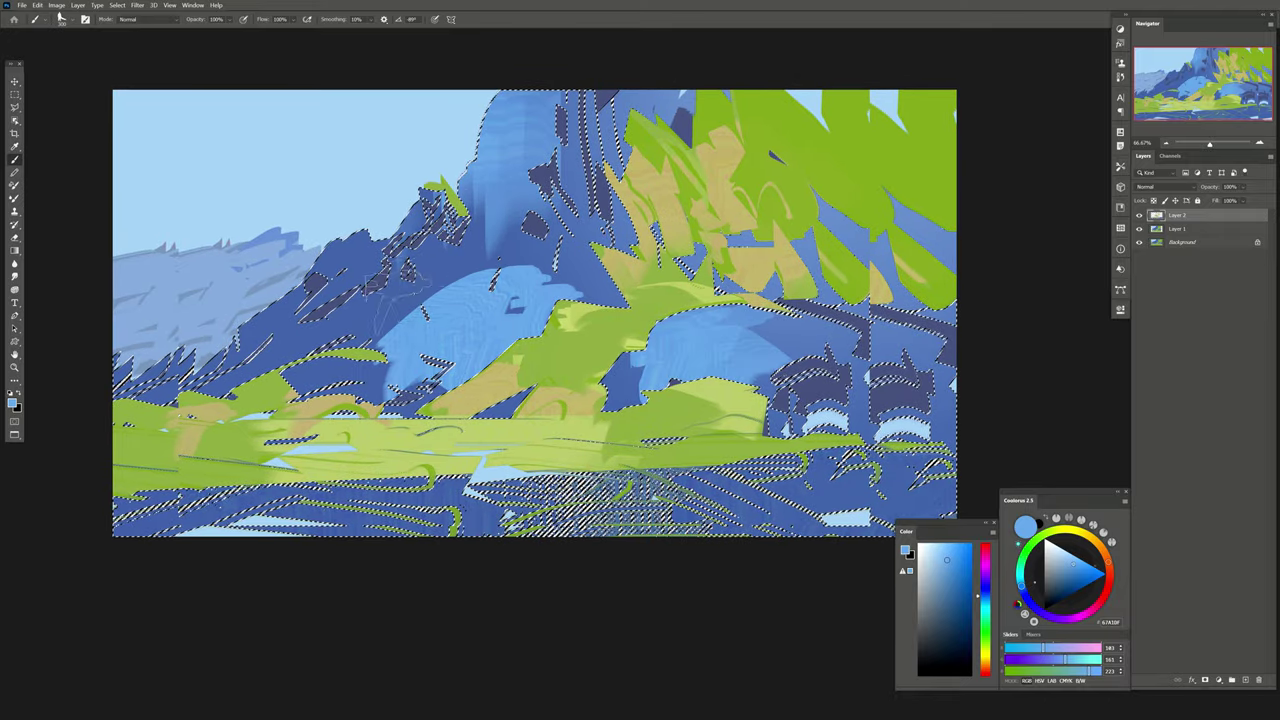
drag(460, 195, 360, 320)
drag(540, 225, 480, 290)
drag(470, 190, 360, 285)
Erase excess light-blue strokes, preview the layer opacity, and deselect.
key(e)
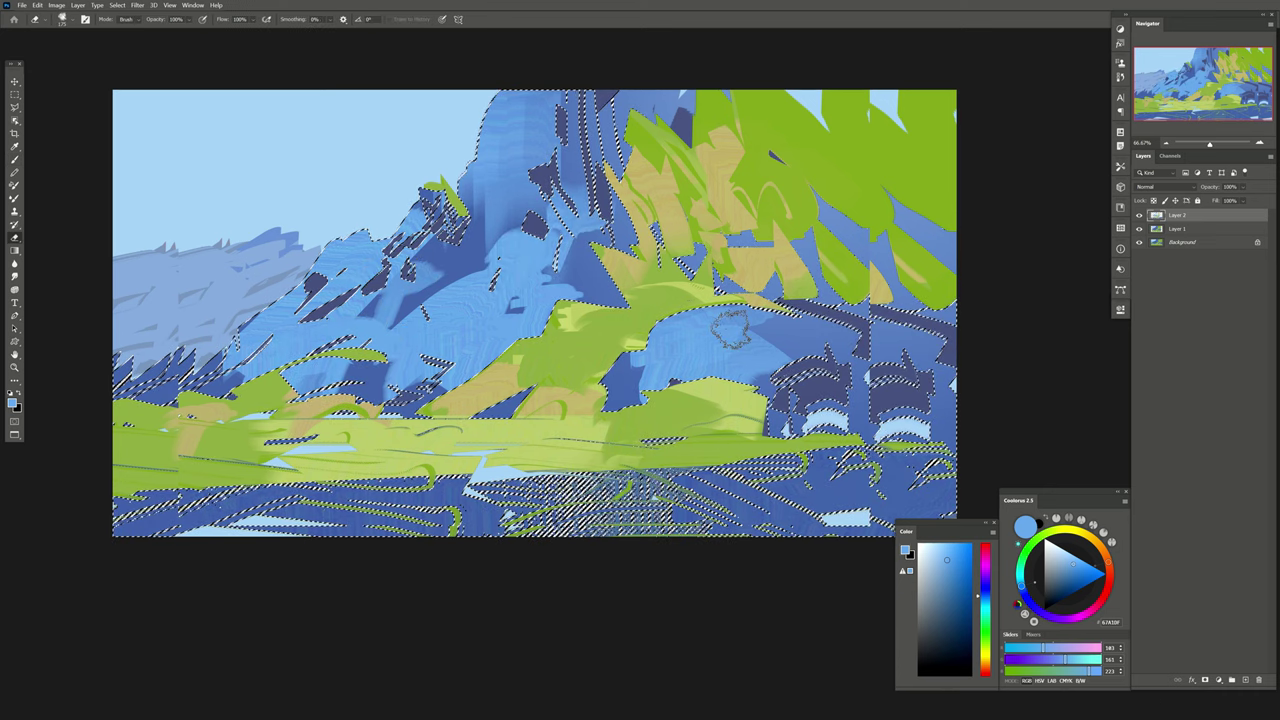
drag(660, 370, 790, 335)
drag(650, 340, 750, 305)
mouse_move(400, 340)
mouse_down()
mouse_move(530, 255)
mouse_move(540, 110)
mouse_up()
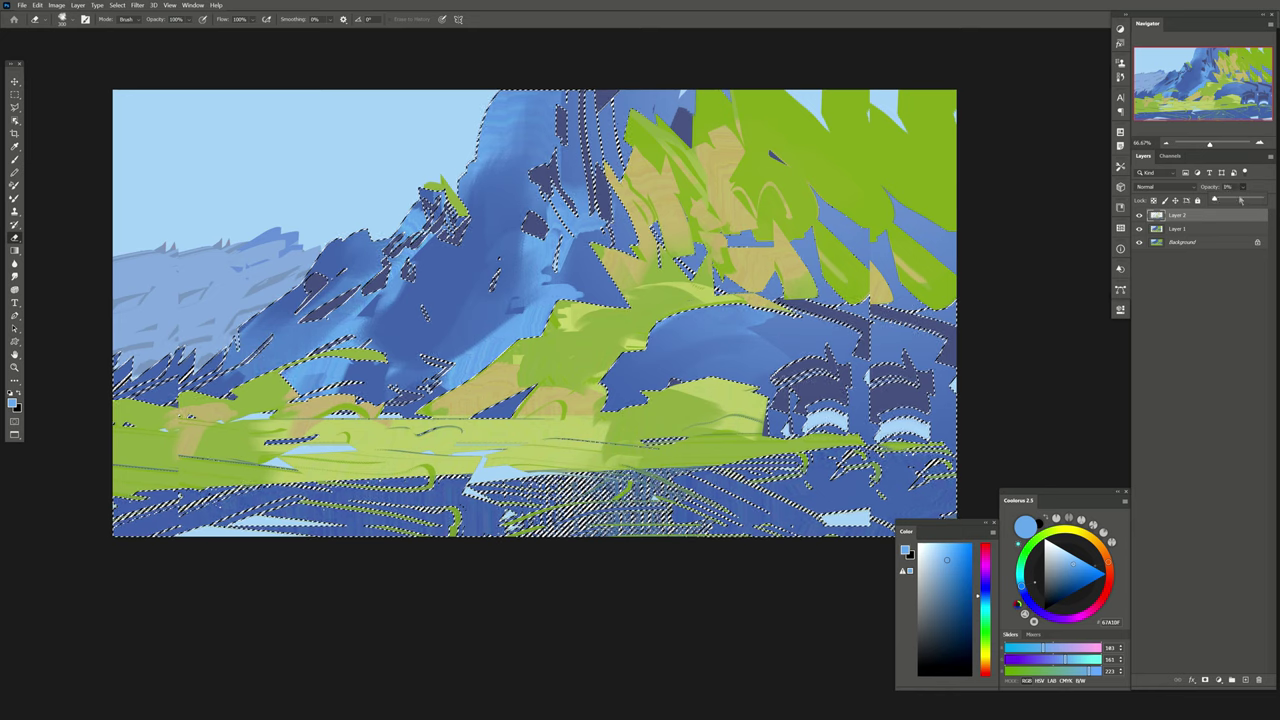
drag(1248, 188, 1260, 199)
key(ctrl+d)
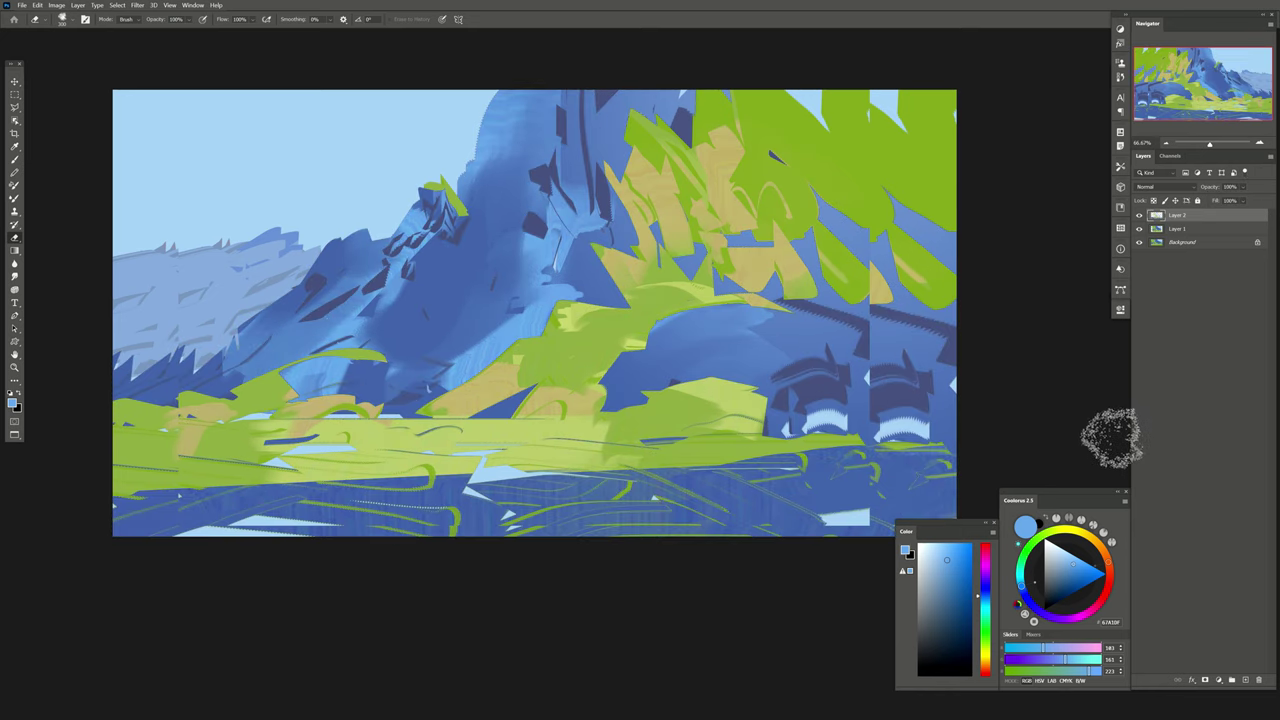
Flip the canvas horizontally and briefly test a darkening Brightness/Contrast layer before deleting it.
click(1218, 680)
key(h)
click(1205, 538)
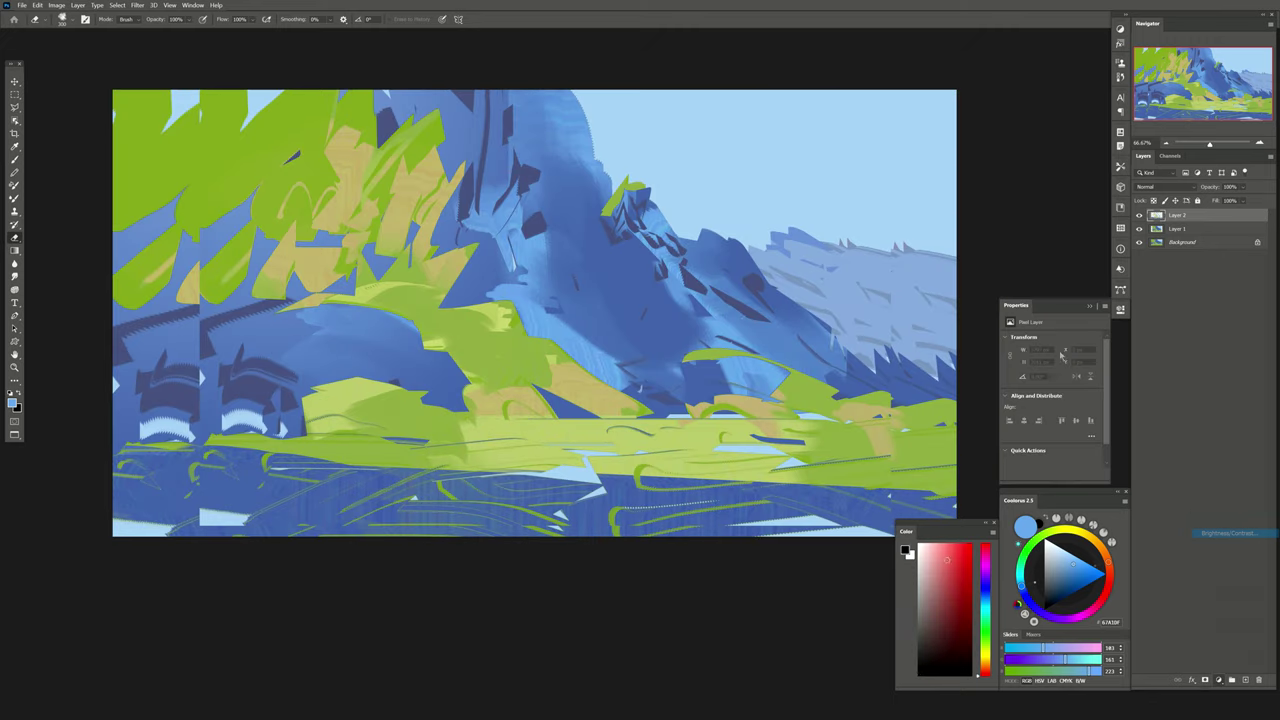
click(1033, 368)
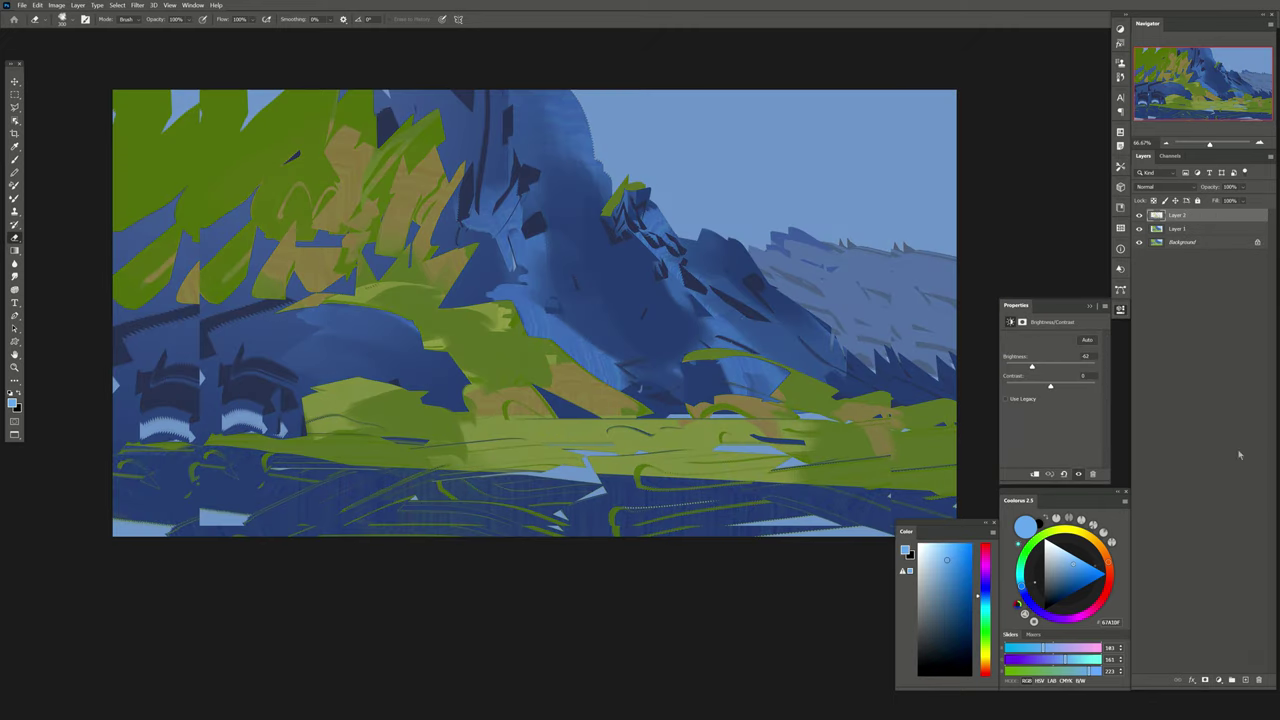
key(Delete)
Free-transform Layer 3 to about 68% height, shifted lower, and apply the transform.
key(v)
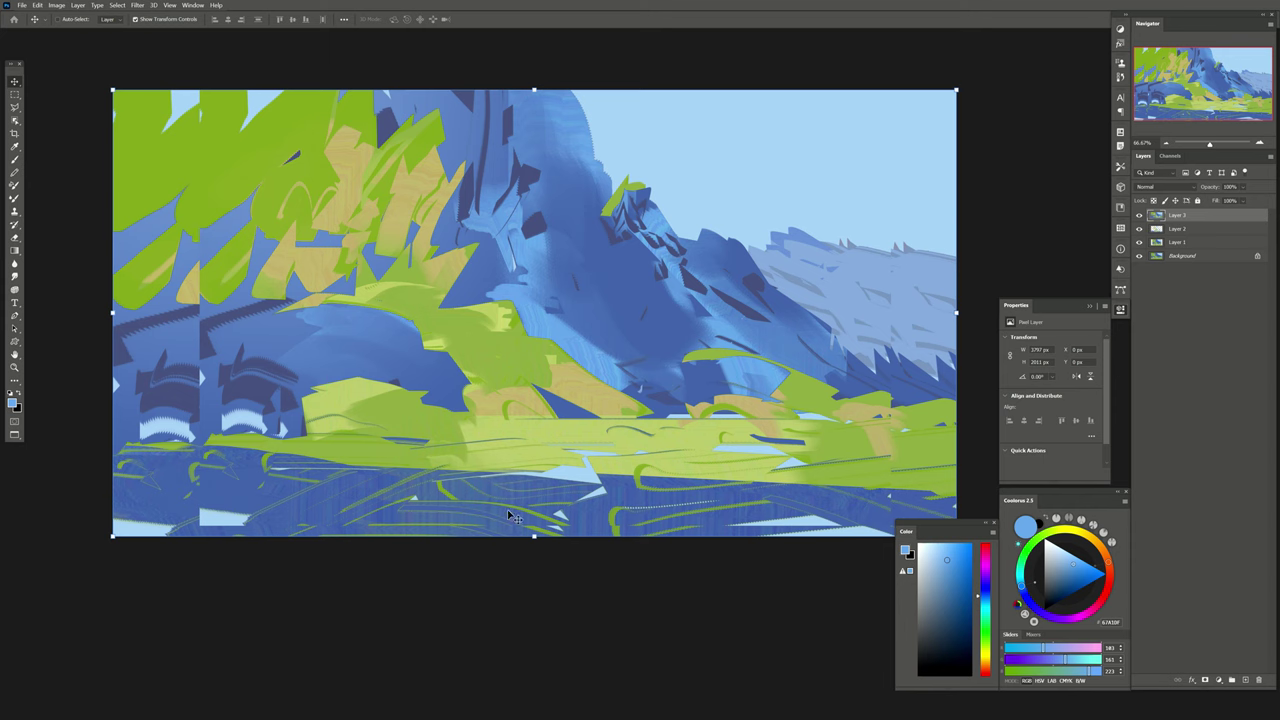
key(ctrl+t)
drag(534, 536, 537, 429)
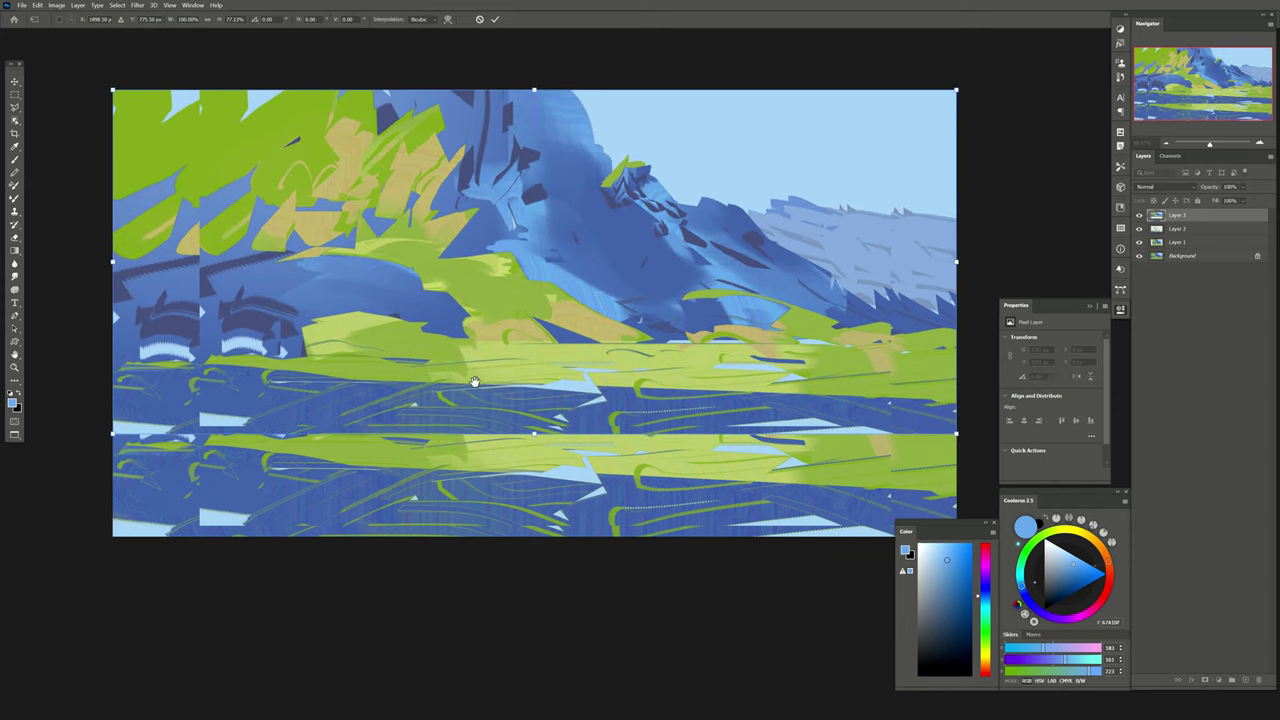
drag(471, 380, 471, 471)
mouse_move(535, 184)
mouse_down()
mouse_move(526, 100)
mouse_move(533, 117)
mouse_up()
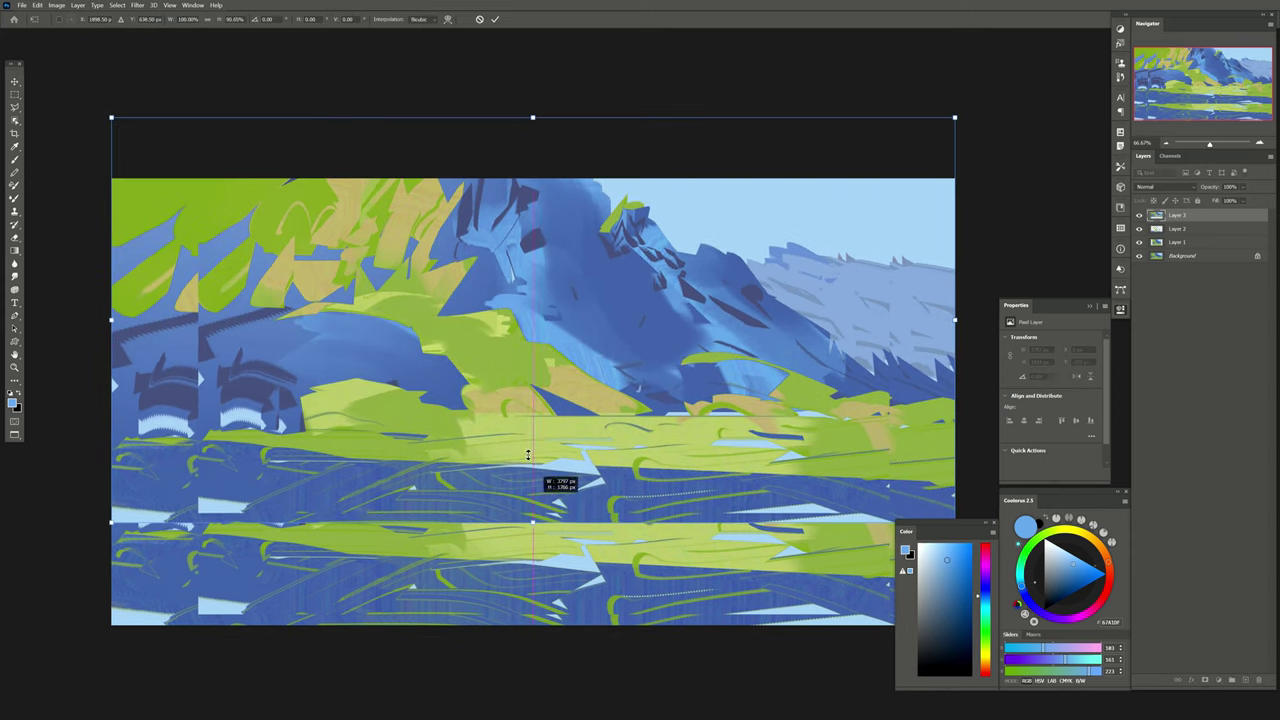
drag(528, 455, 532, 447)
drag(533, 117, 532, 154)
key(Return)
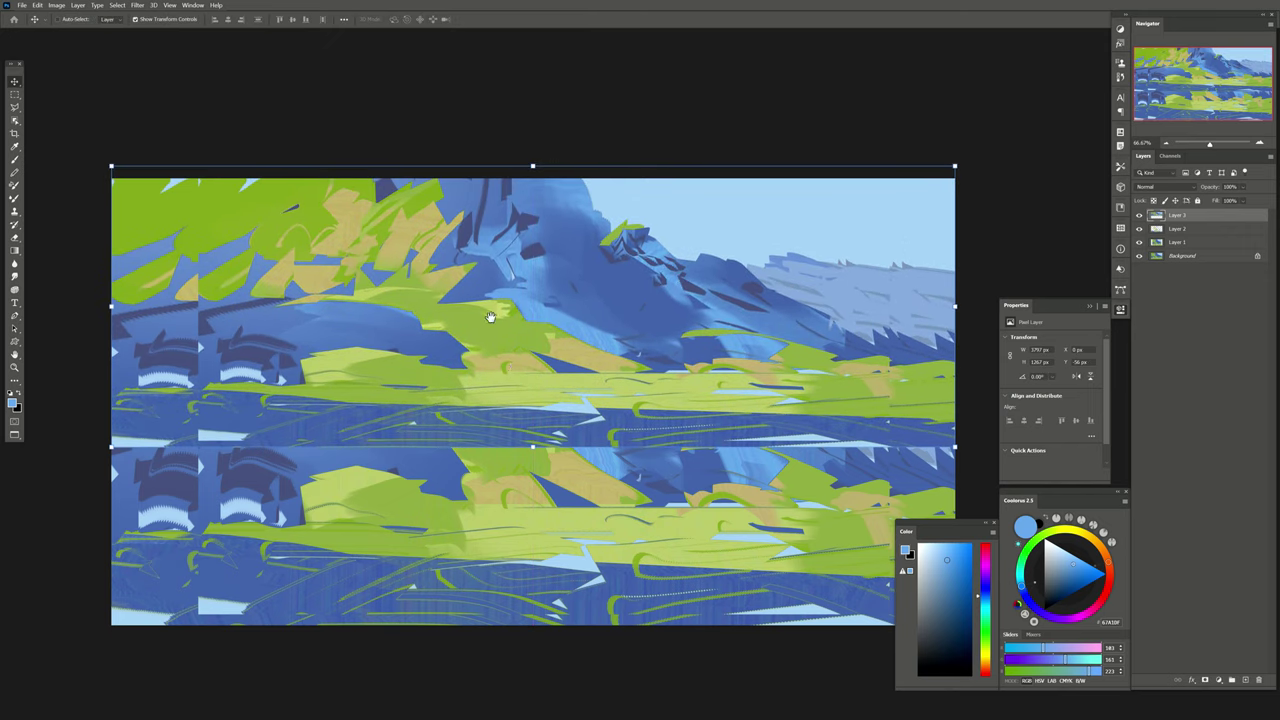
drag(490, 317, 452, 241)
On a new layer, sweep dark blue across the lower left with the Mixer Brush.
click(1244, 681)
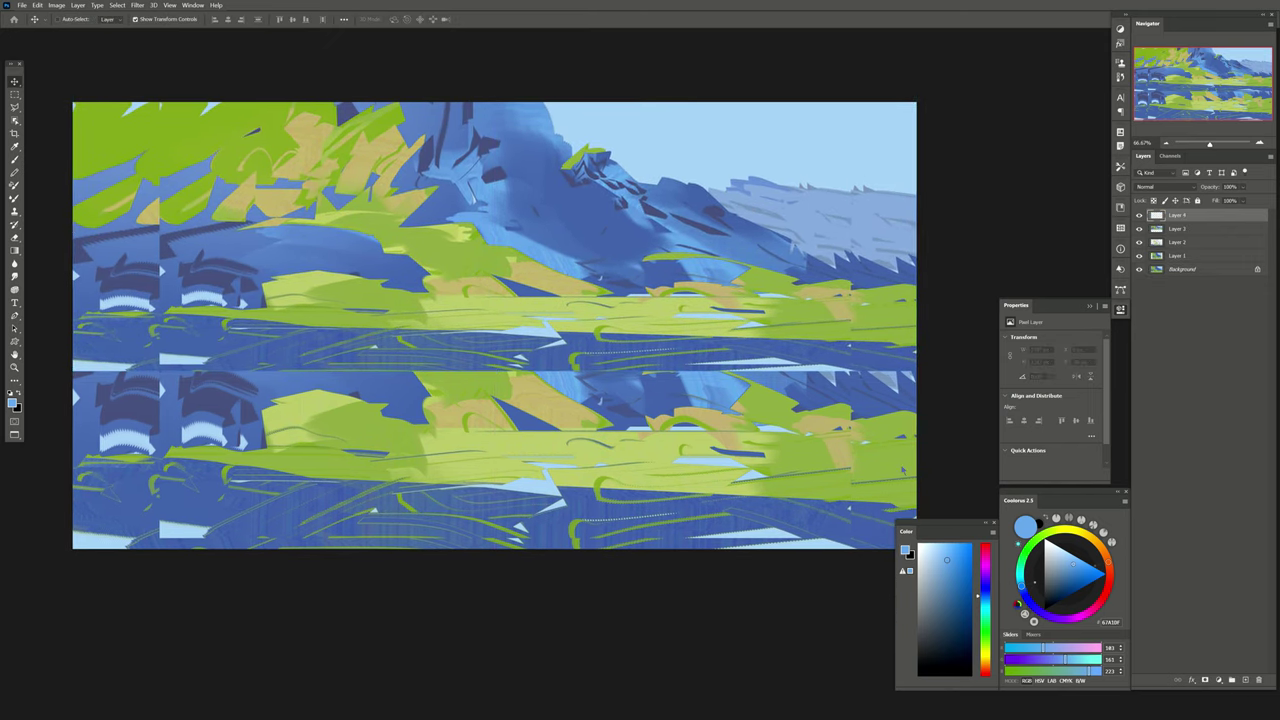
key(b)
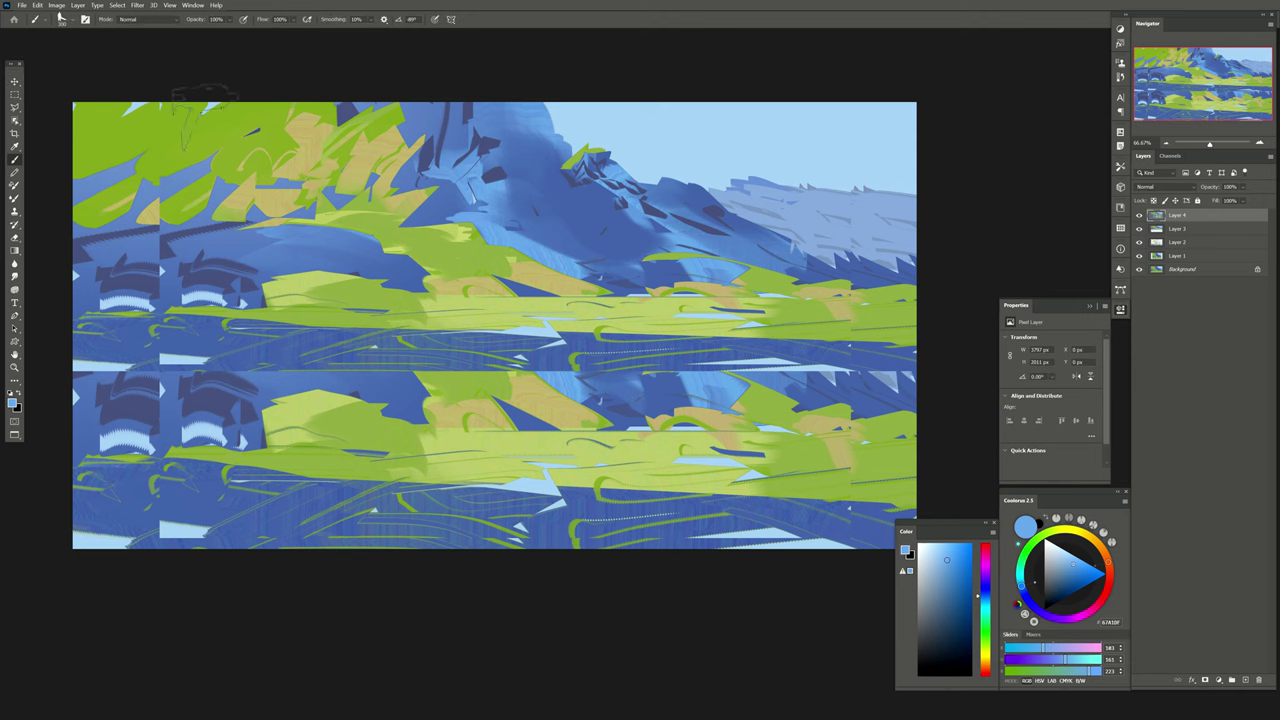
click(15, 199)
scroll(490, 318, down, 1)
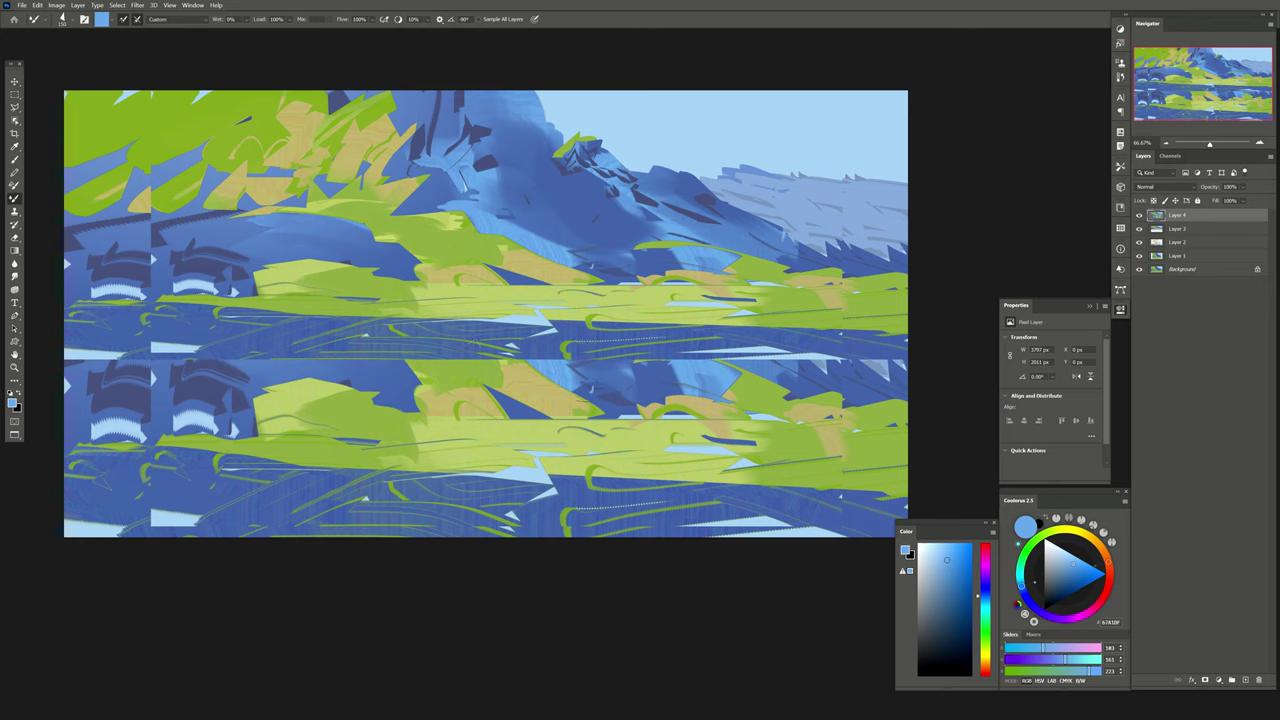
drag(200, 395, 548, 488)
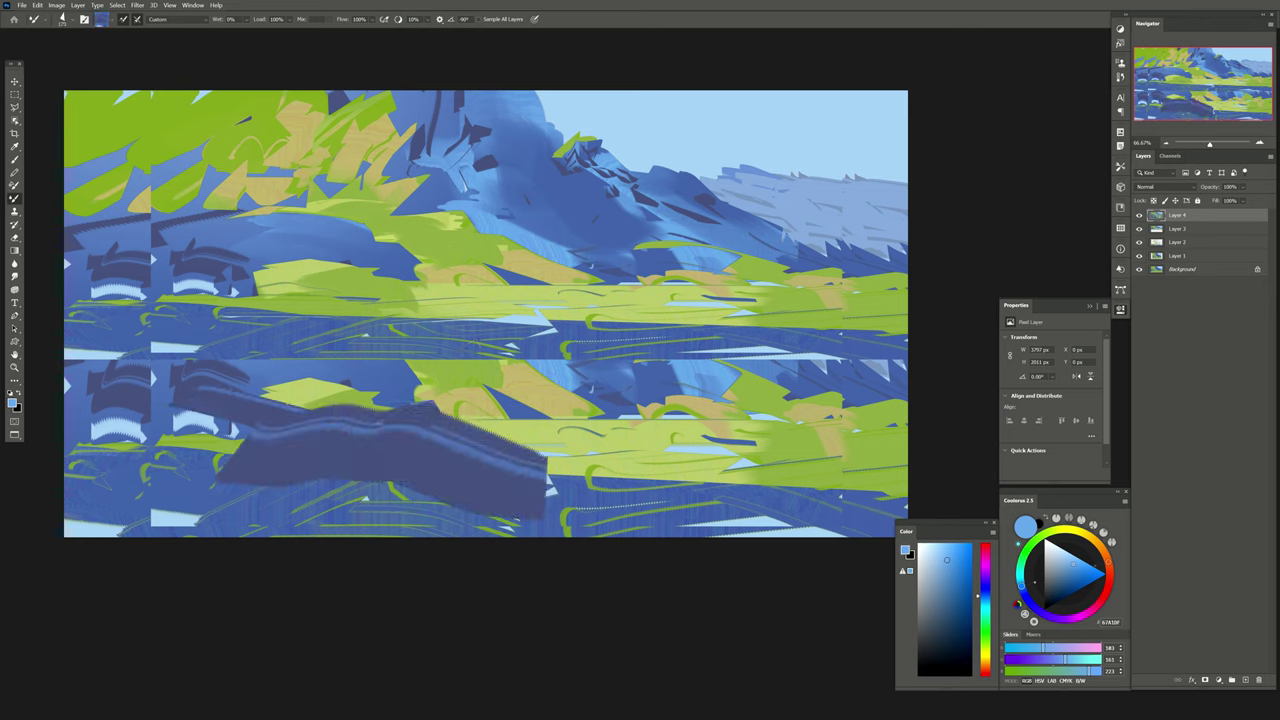
Smear dark green near the mountain and vertical dark-blue rock shapes through the centre.
mouse_move(1042, 572)
mouse_down()
mouse_move(1053, 586)
mouse_move(1076, 570)
mouse_up()
drag(700, 311, 615, 292)
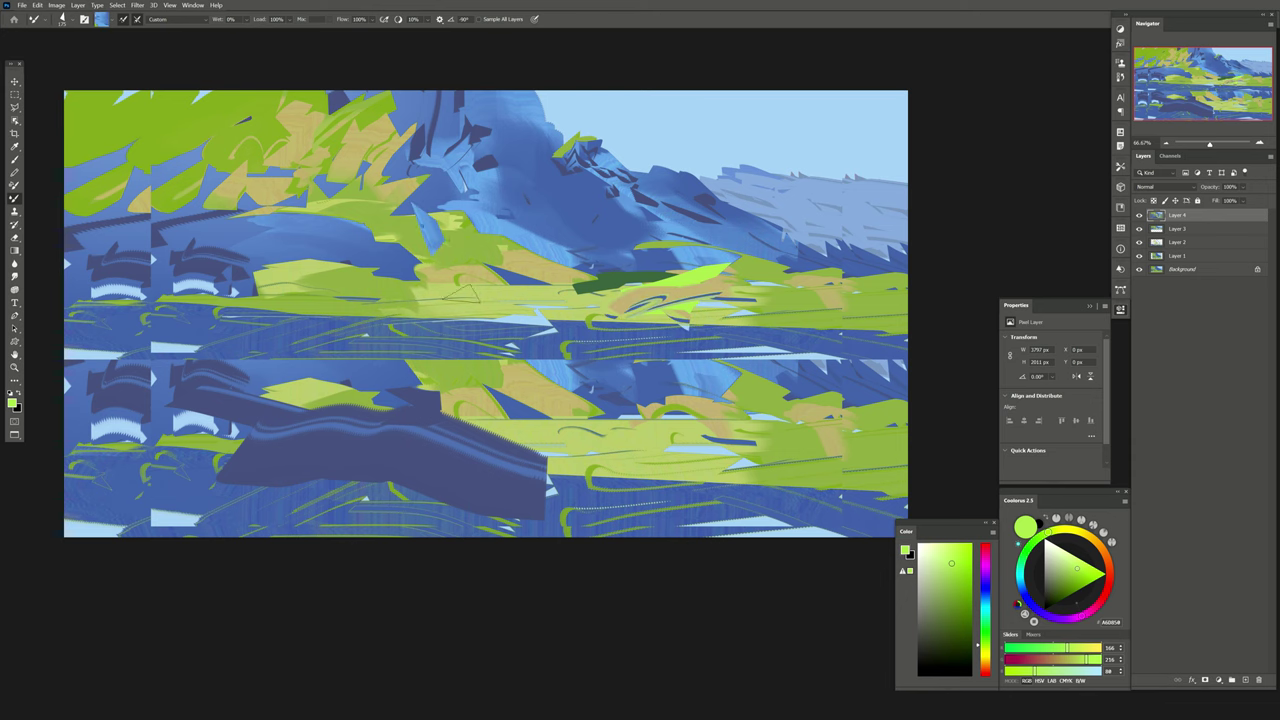
drag(459, 289, 505, 322)
drag(495, 180, 520, 350)
drag(420, 210, 500, 352)
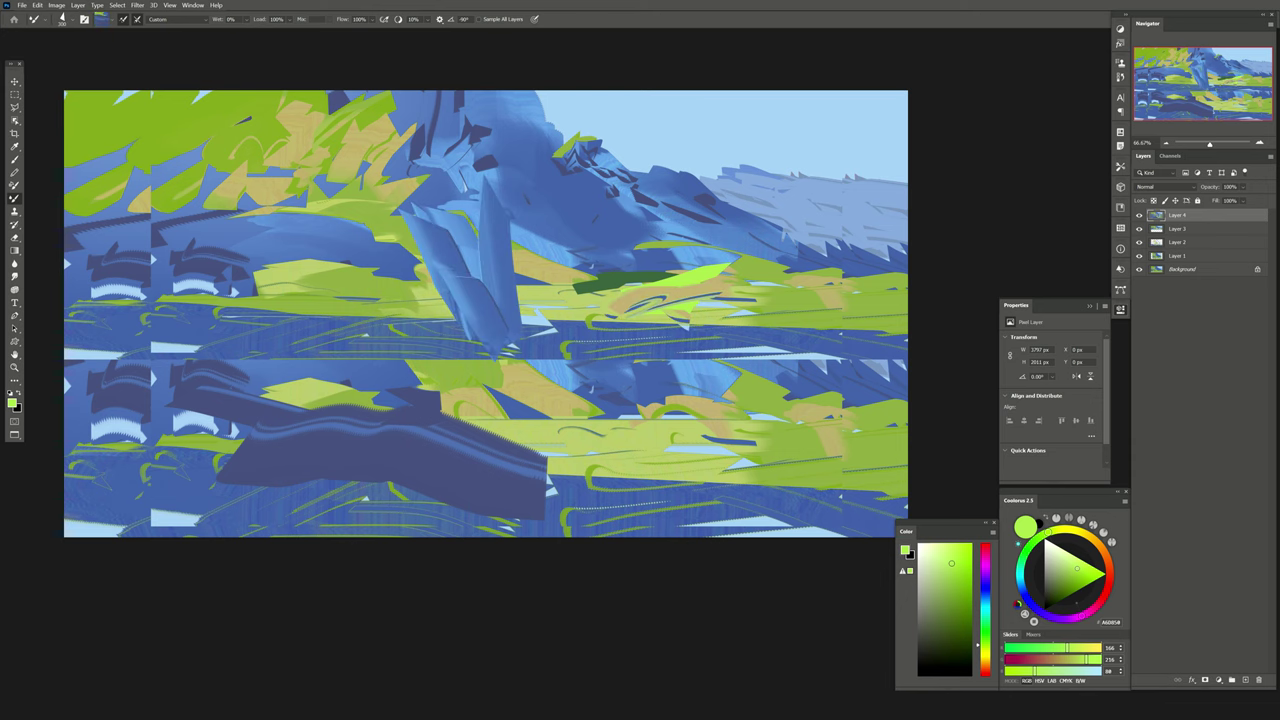
drag(490, 235, 440, 375)
drag(480, 300, 430, 405)
Blend broad light-green strokes over the left hills.
drag(230, 275, 355, 235)
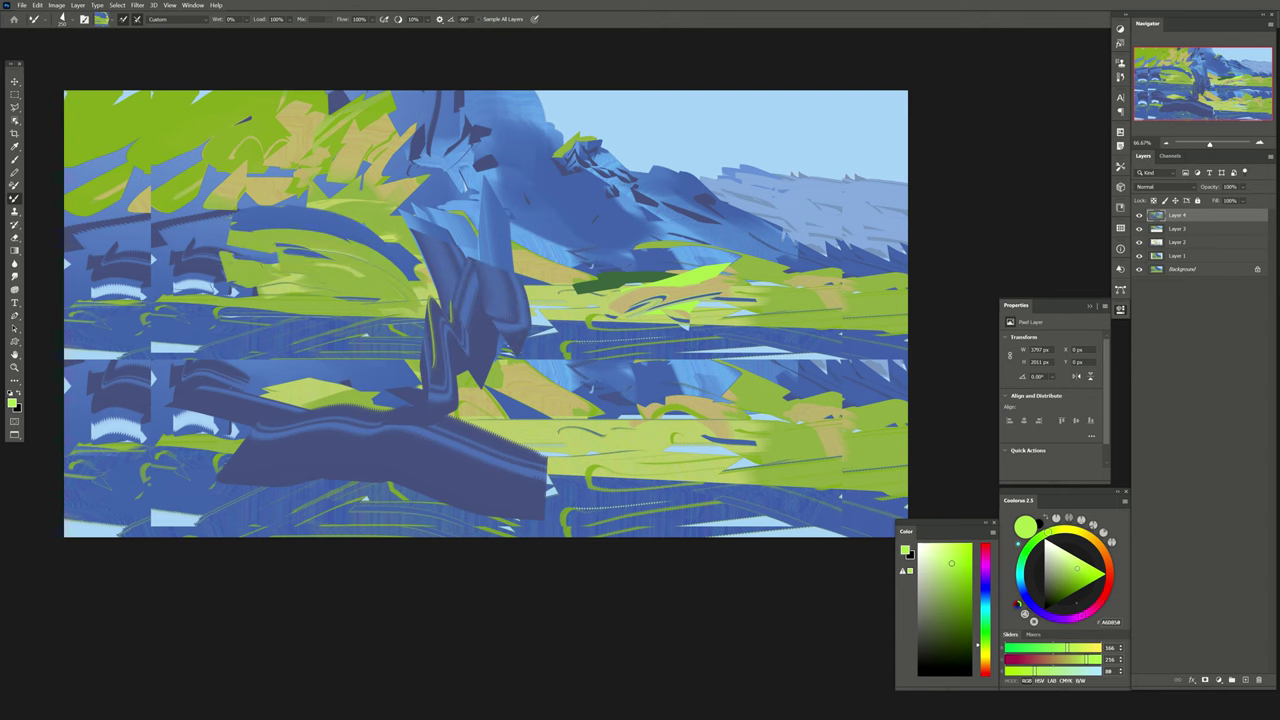
drag(160, 250, 420, 345)
drag(350, 320, 190, 385)
mouse_move(140, 300)
mouse_down()
mouse_move(310, 291)
mouse_move(220, 215)
mouse_up()
drag(330, 200, 120, 225)
drag(320, 300, 70, 250)
drag(110, 320, 320, 370)
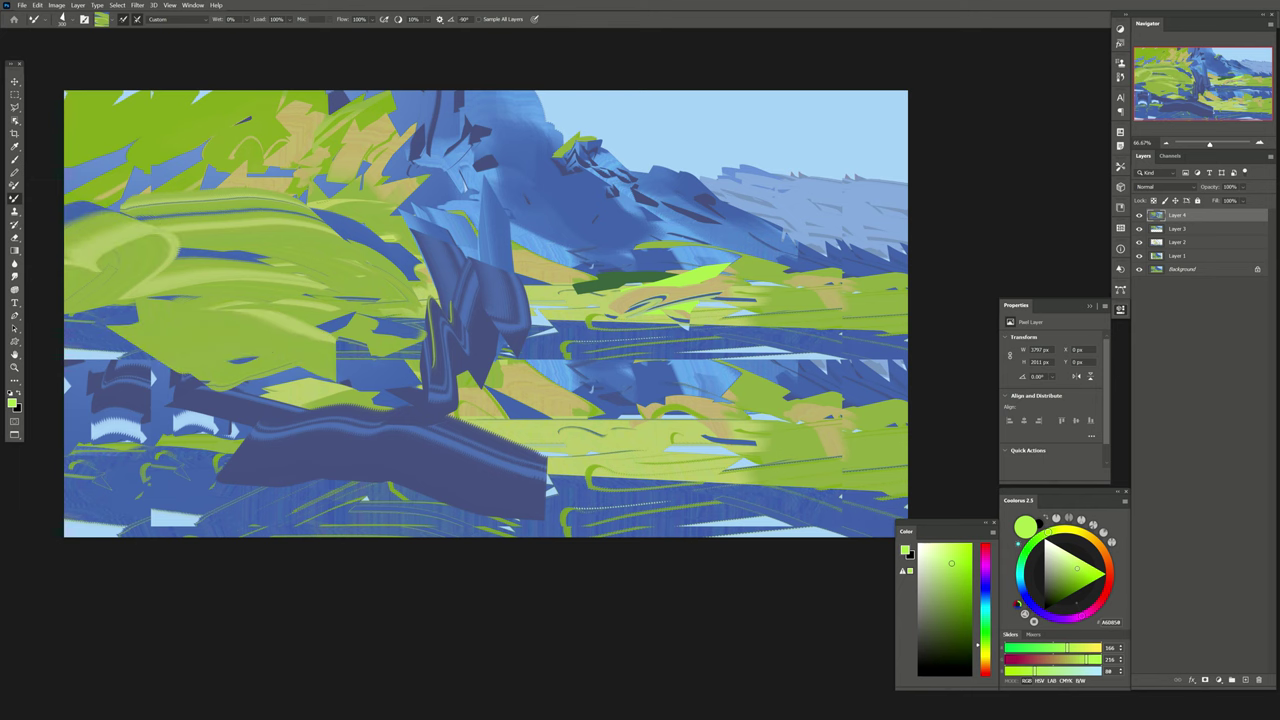
Add blue rock strokes right of centre and a light-green stroke on the right.
drag(560, 245, 545, 350)
drag(600, 250, 560, 355)
drag(640, 280, 600, 340)
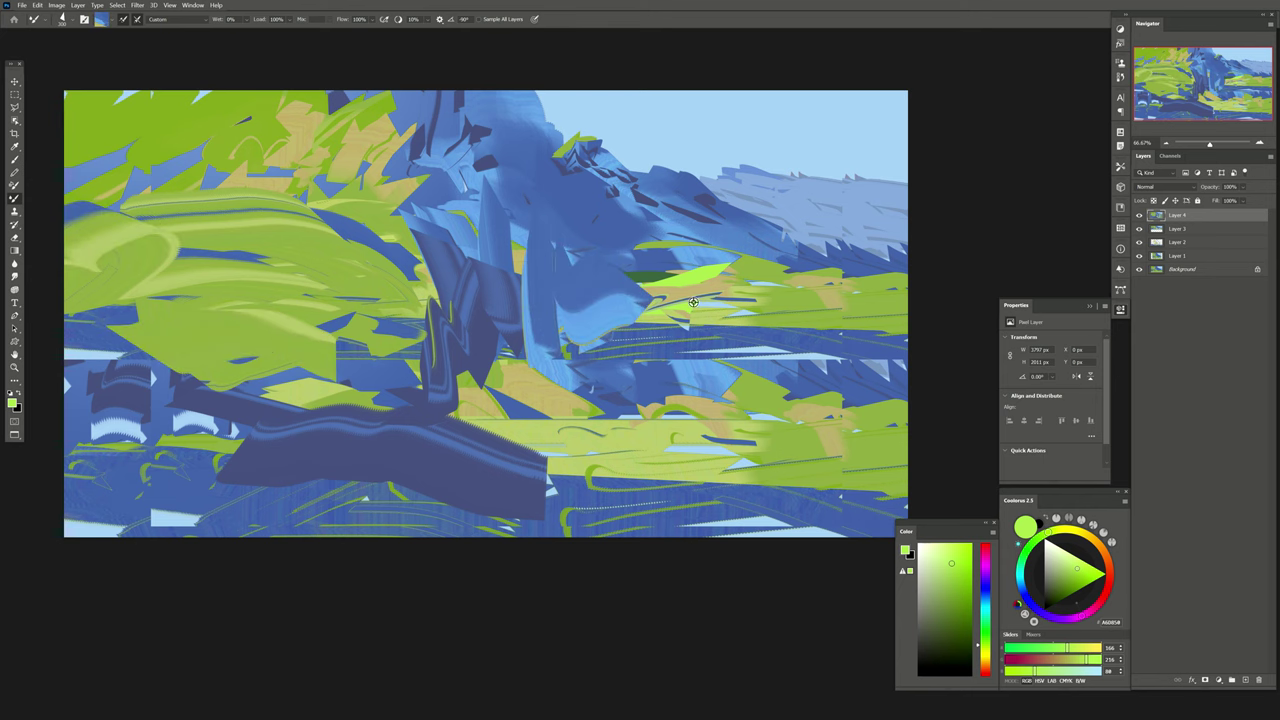
drag(720, 268, 640, 365)
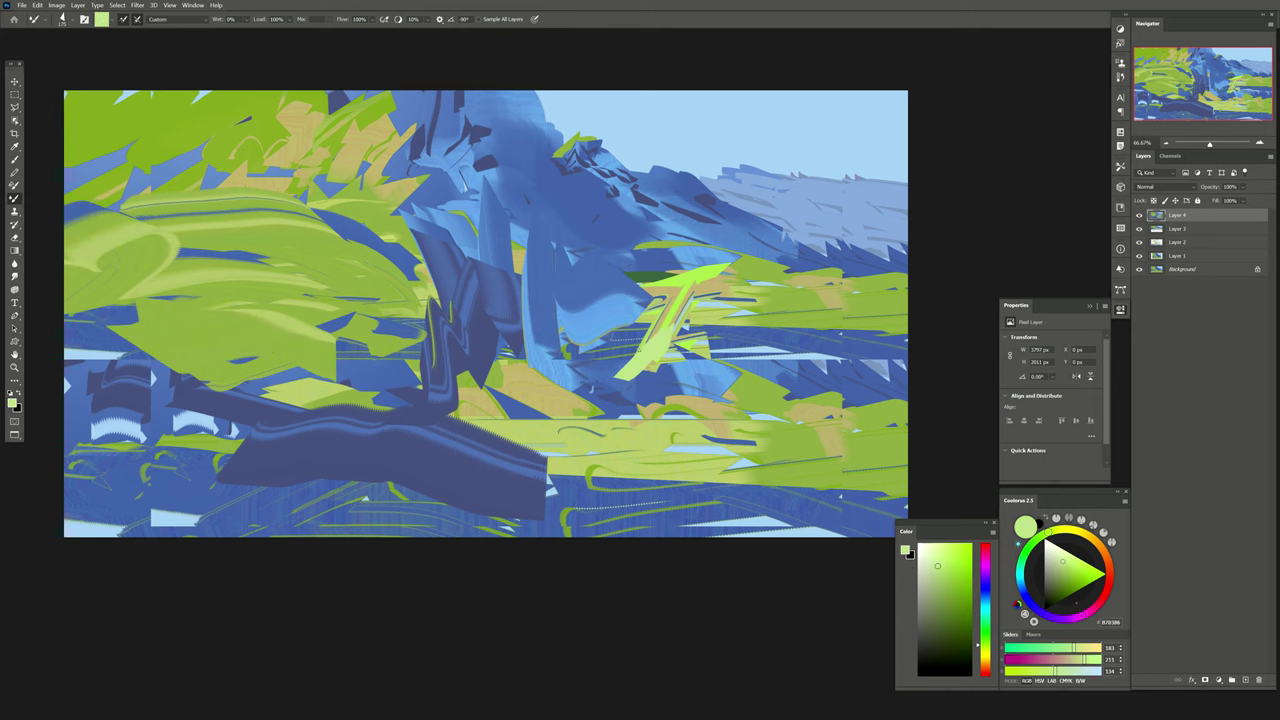
Paint jagged dark-olive zigzag shapes through the centre.
drag(700, 280, 605, 395)
click(963, 655)
drag(680, 282, 575, 395)
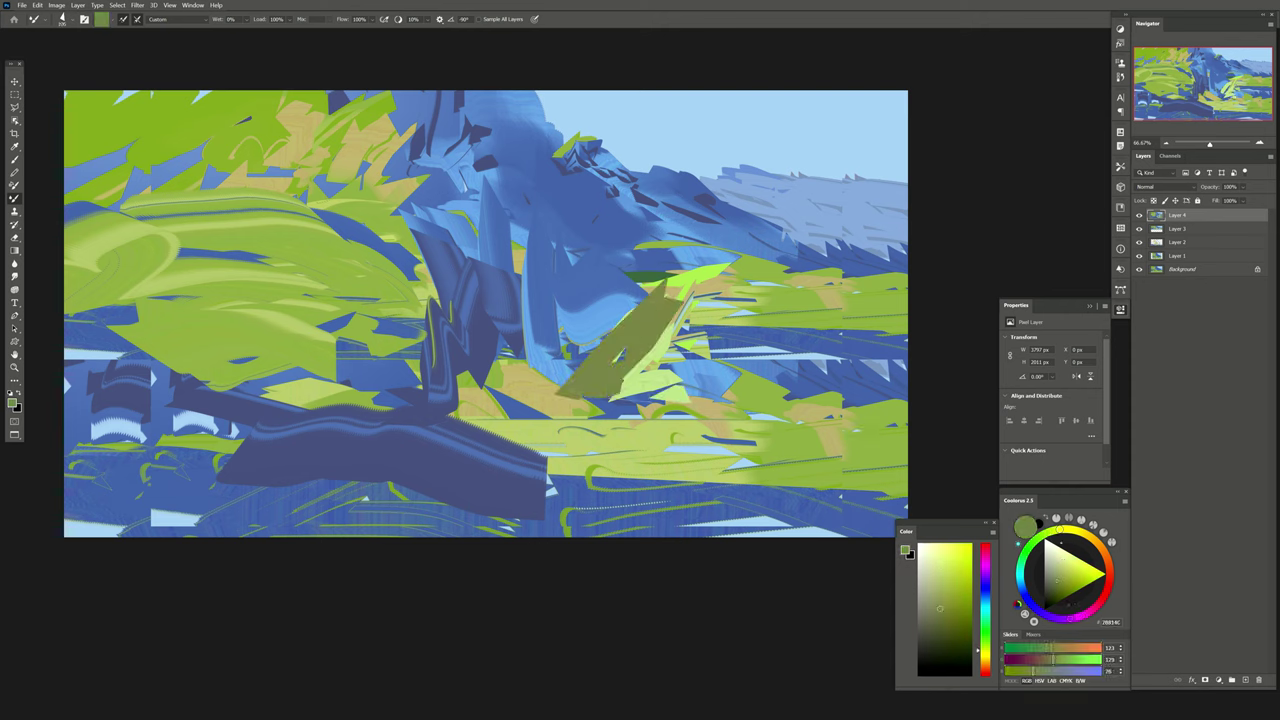
drag(700, 385, 490, 425)
drag(380, 330, 470, 420)
drag(390, 215, 500, 400)
Layer blue over the olive shapes and smear light green across the lower right.
alt+click(546, 318)
drag(540, 320, 470, 420)
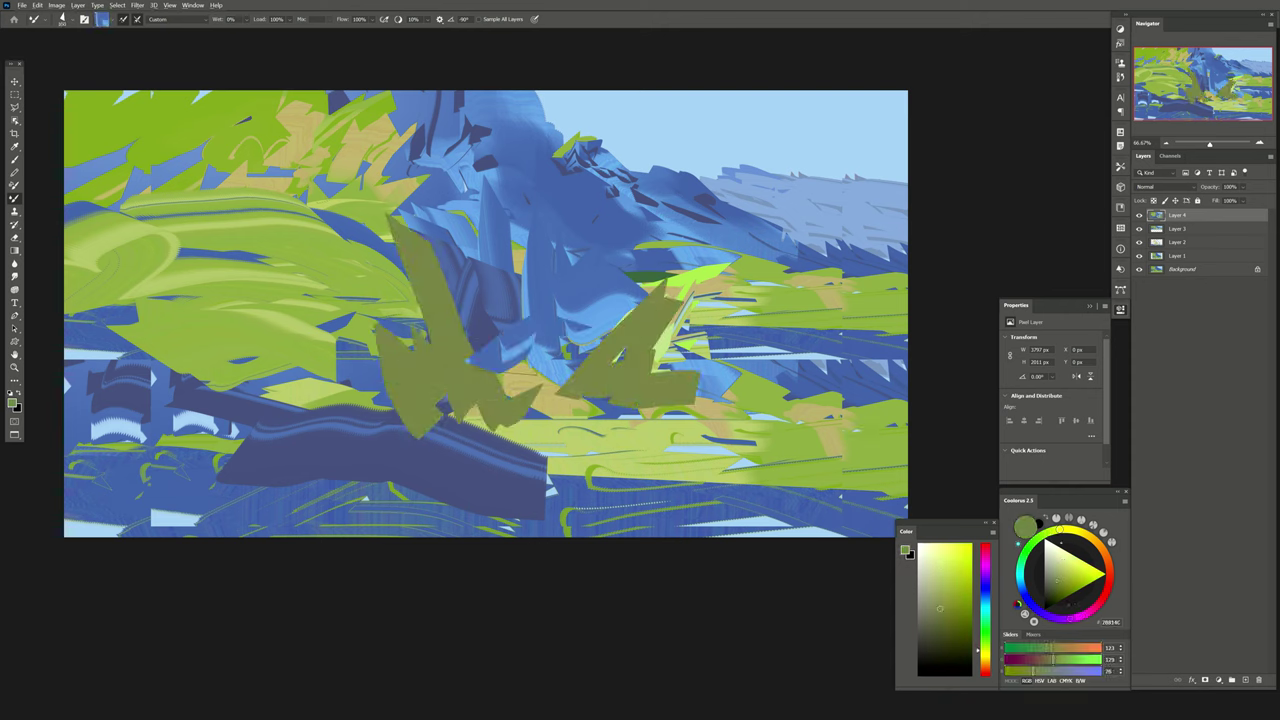
drag(615, 326, 575, 392)
drag(683, 431, 840, 310)
drag(650, 380, 905, 400)
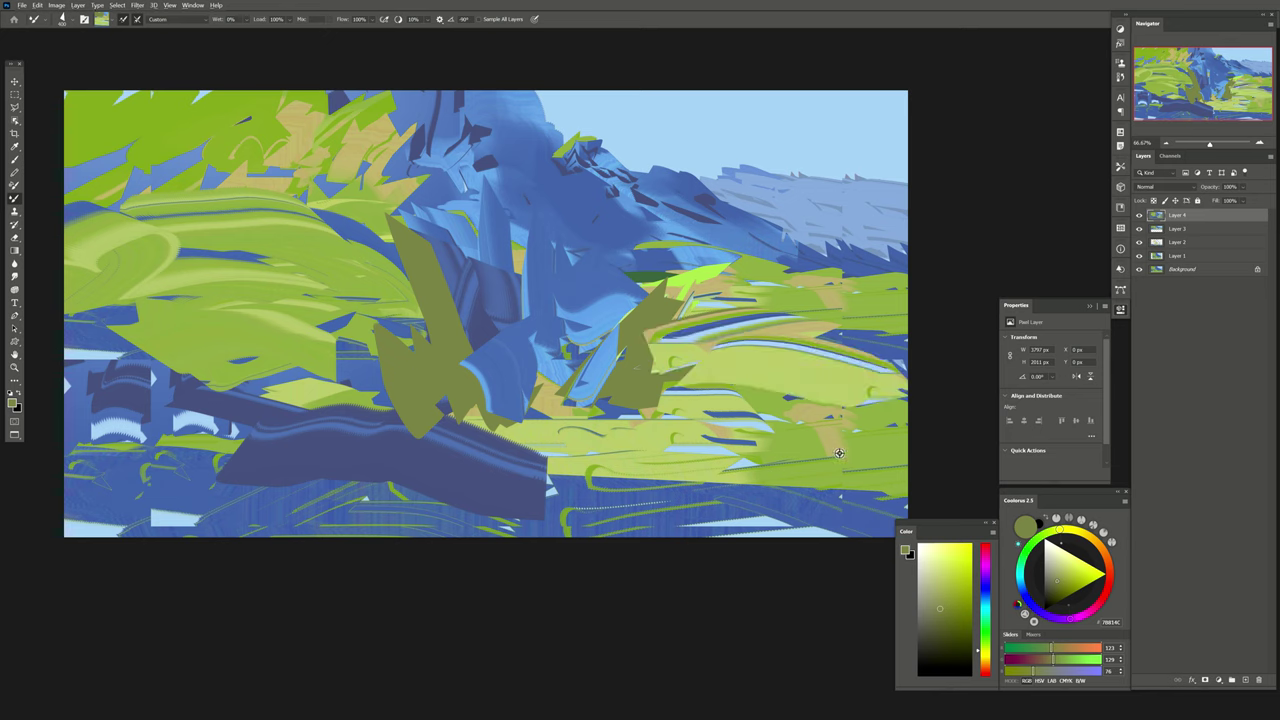
mouse_move(770, 425)
mouse_down()
mouse_move(900, 320)
mouse_move(500, 505)
mouse_up()
drag(771, 543, 445, 507)
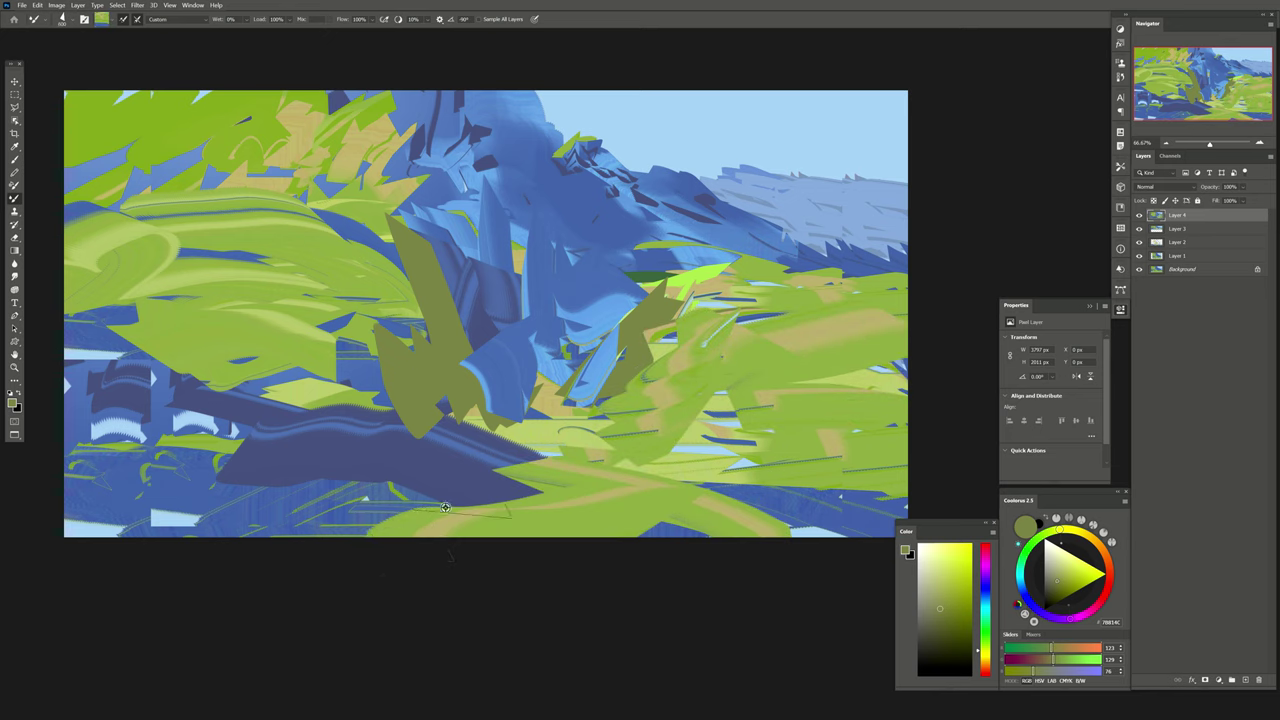
Reload the Mixer Brush with blue and paint along the bottom and the olive shape's lower edge.
click(110, 19)
click(140, 75)
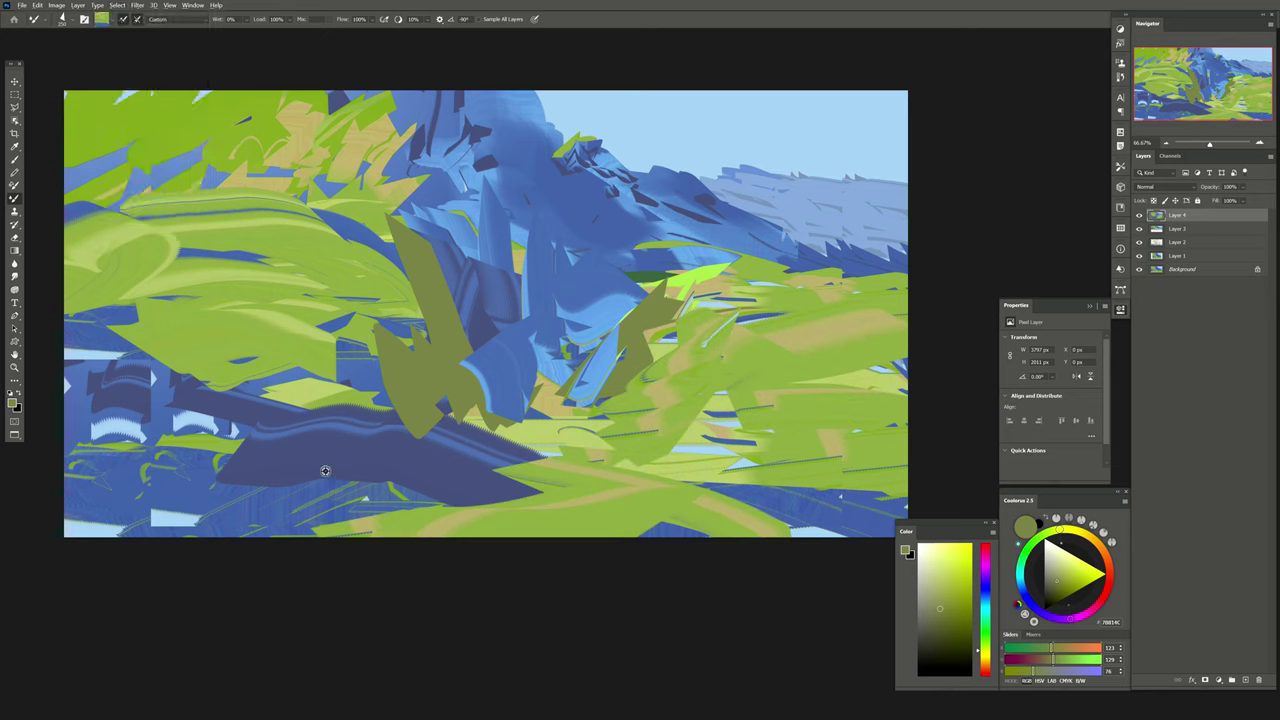
drag(360, 470, 630, 540)
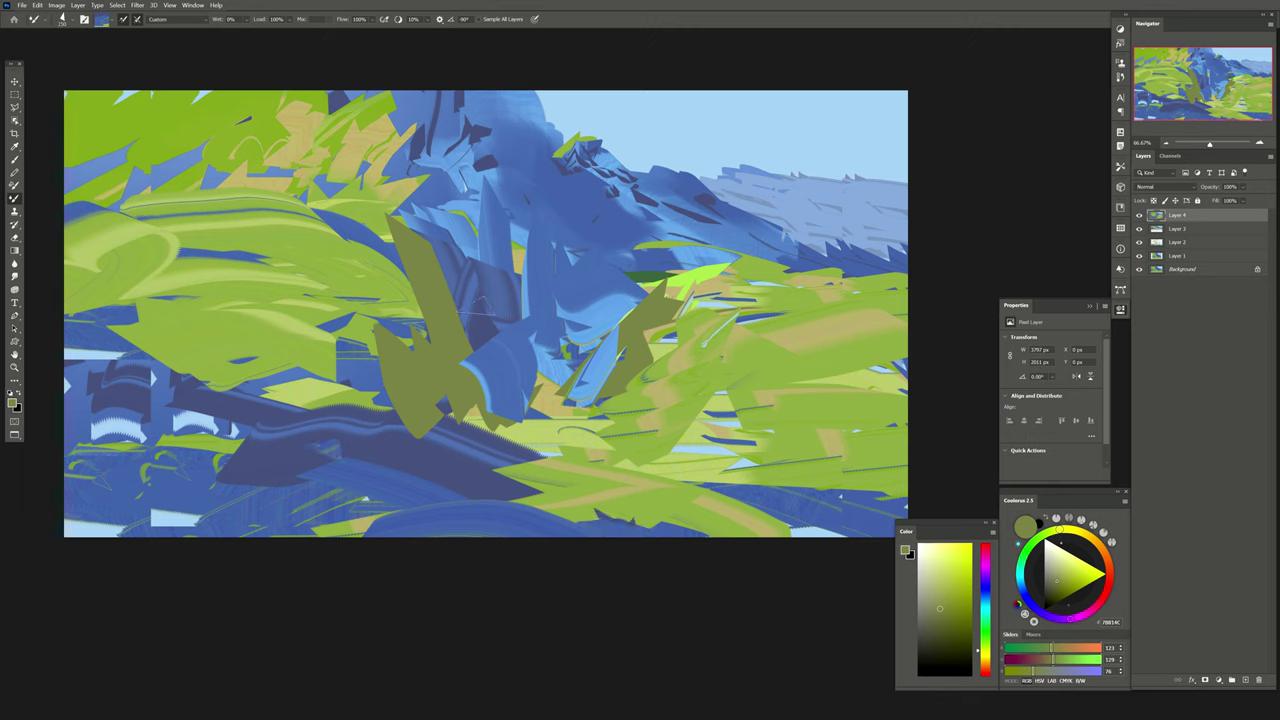
drag(419, 432, 345, 392)
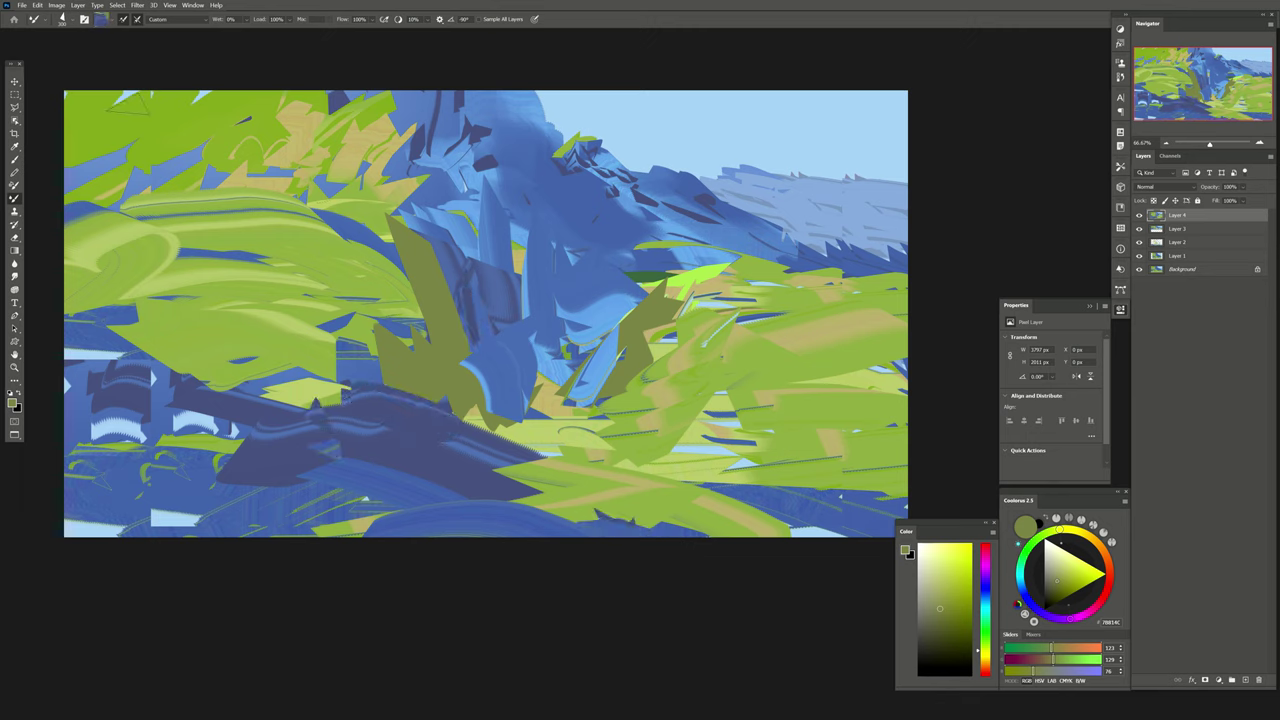
Select the blue areas with Color Range and switch to the Brush.
click(117, 5)
click(130, 99)
click(392, 428)
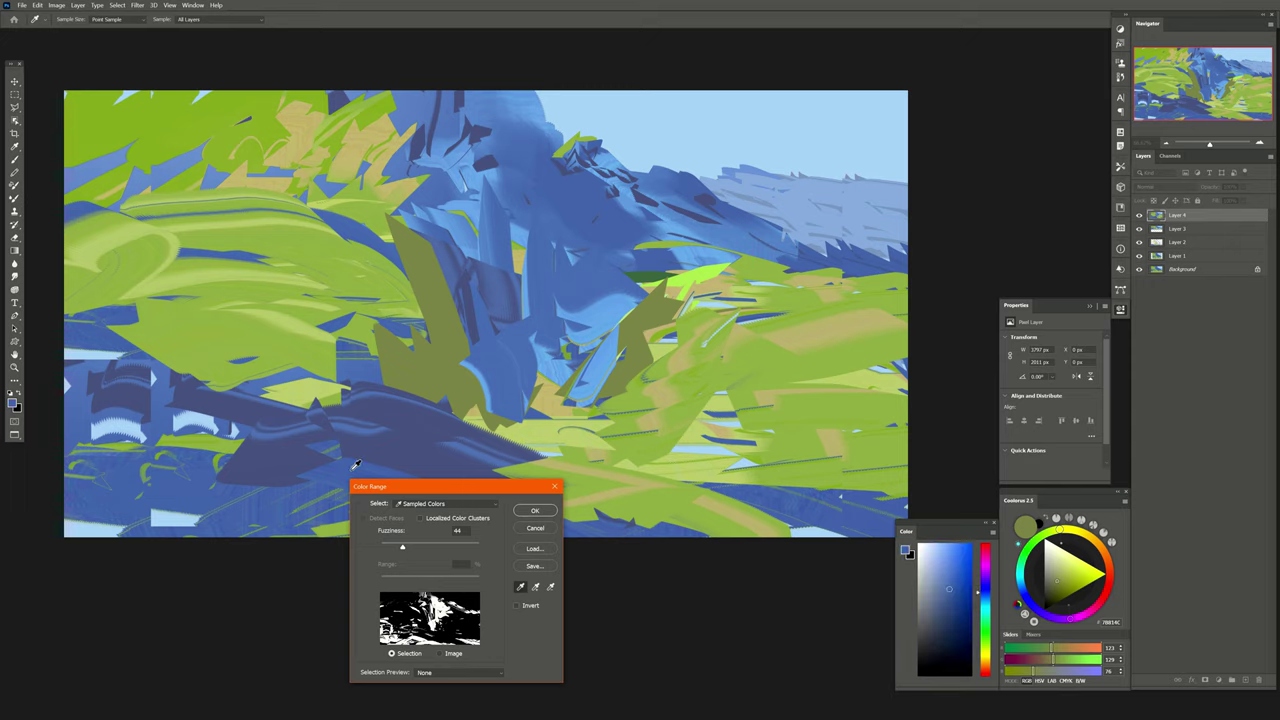
key(Return)
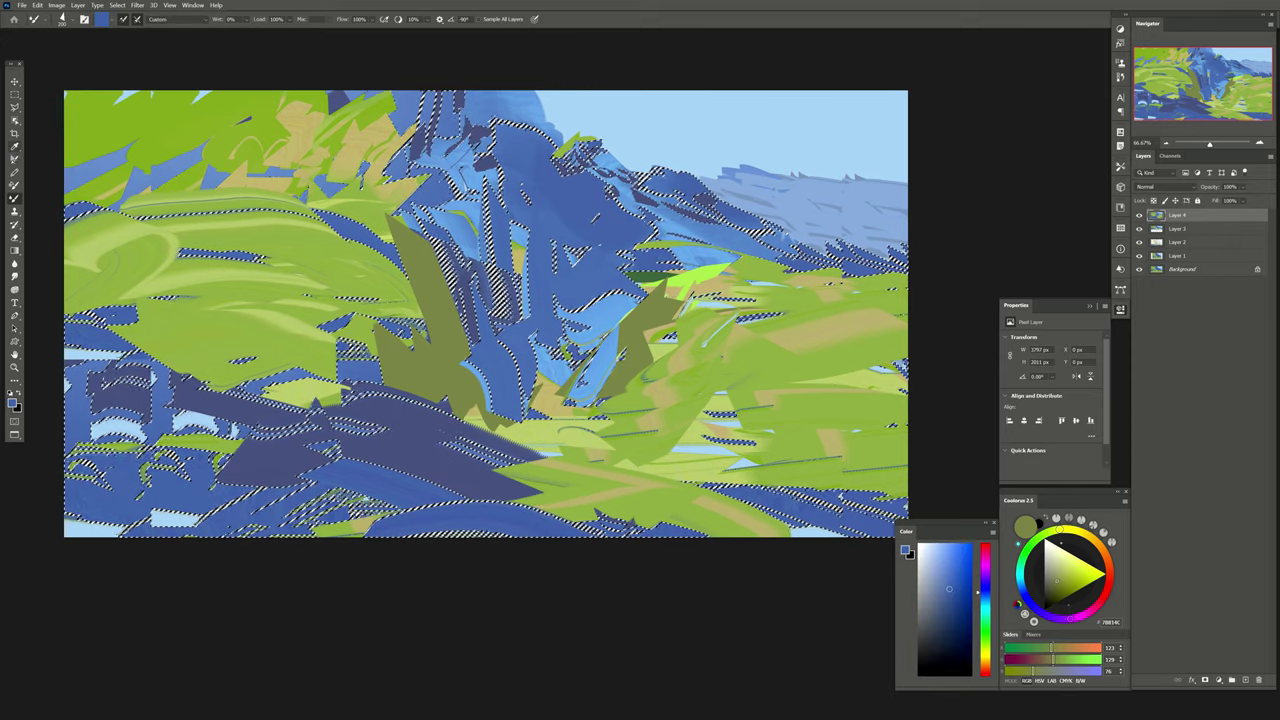
key(ctrl+d)
key(b)
drag(344, 305, 344, 259)
key(ctrl+shift+d)
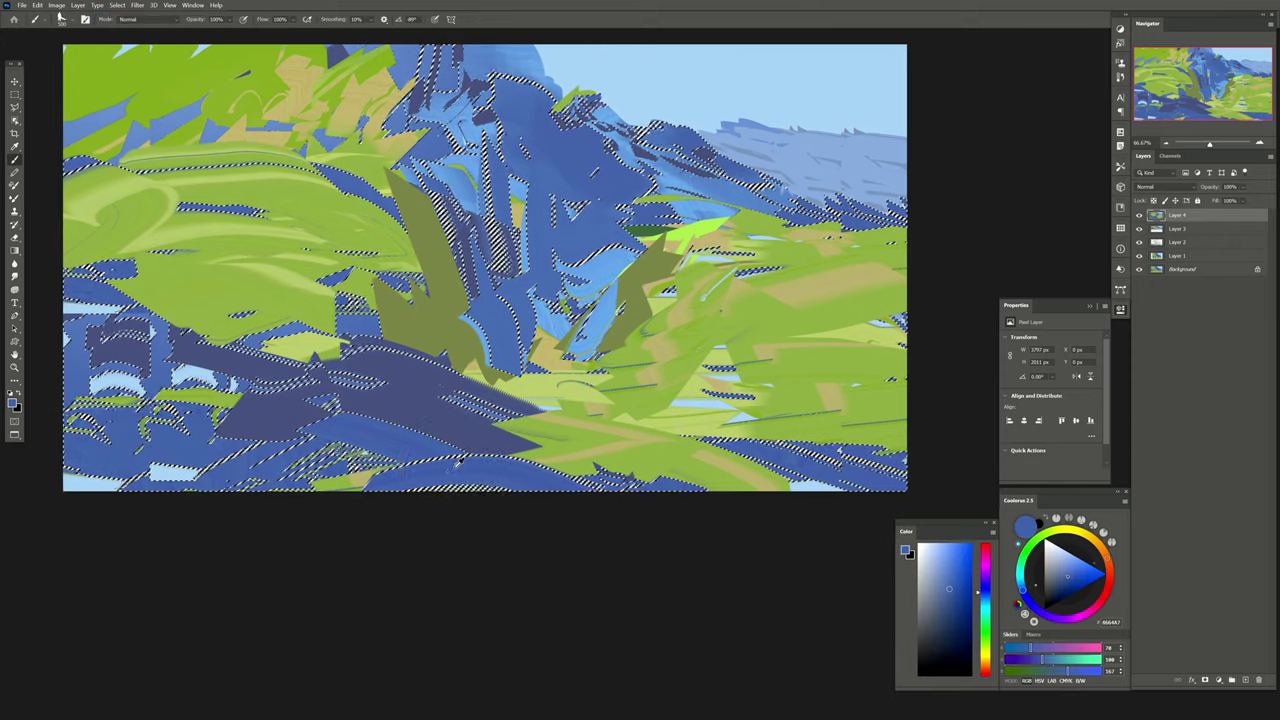
On a new layer, paint dark navy into the lower-left blue regions, then deselect.
click(941, 641)
drag(443, 441, 457, 429)
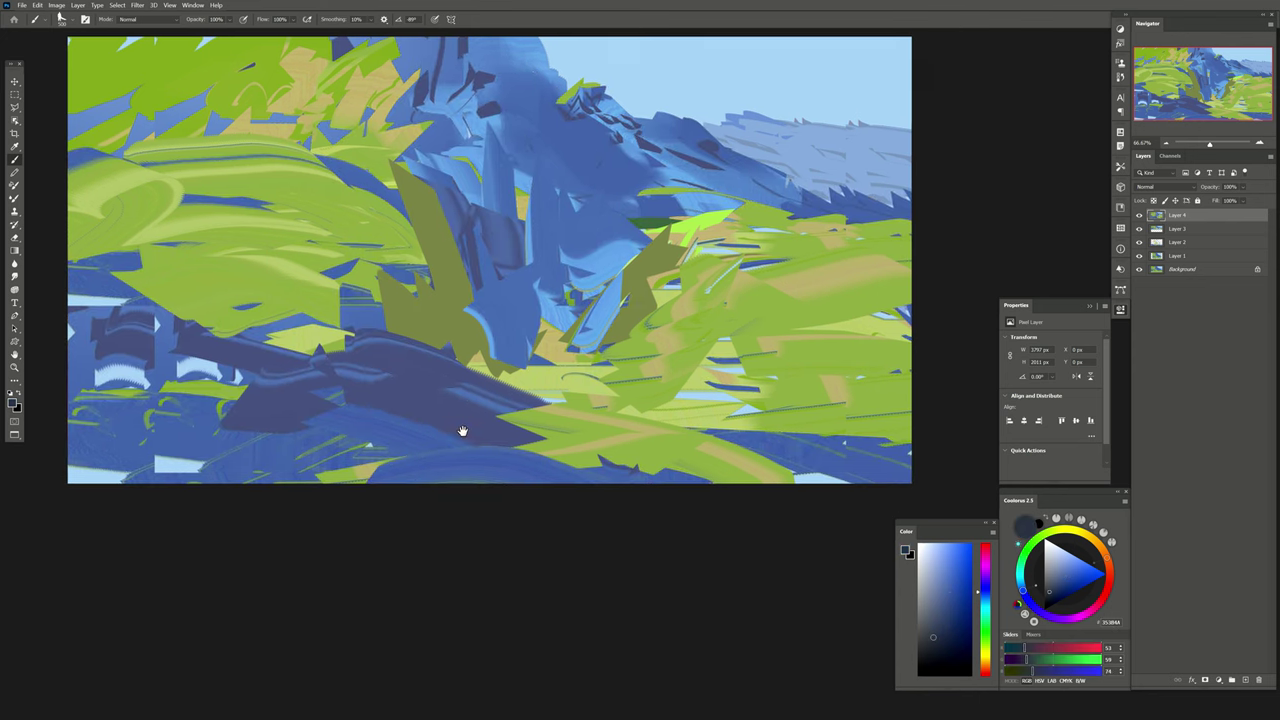
click(1232, 680)
mouse_move(200, 470)
mouse_down()
mouse_move(74, 378)
mouse_move(423, 500)
mouse_up()
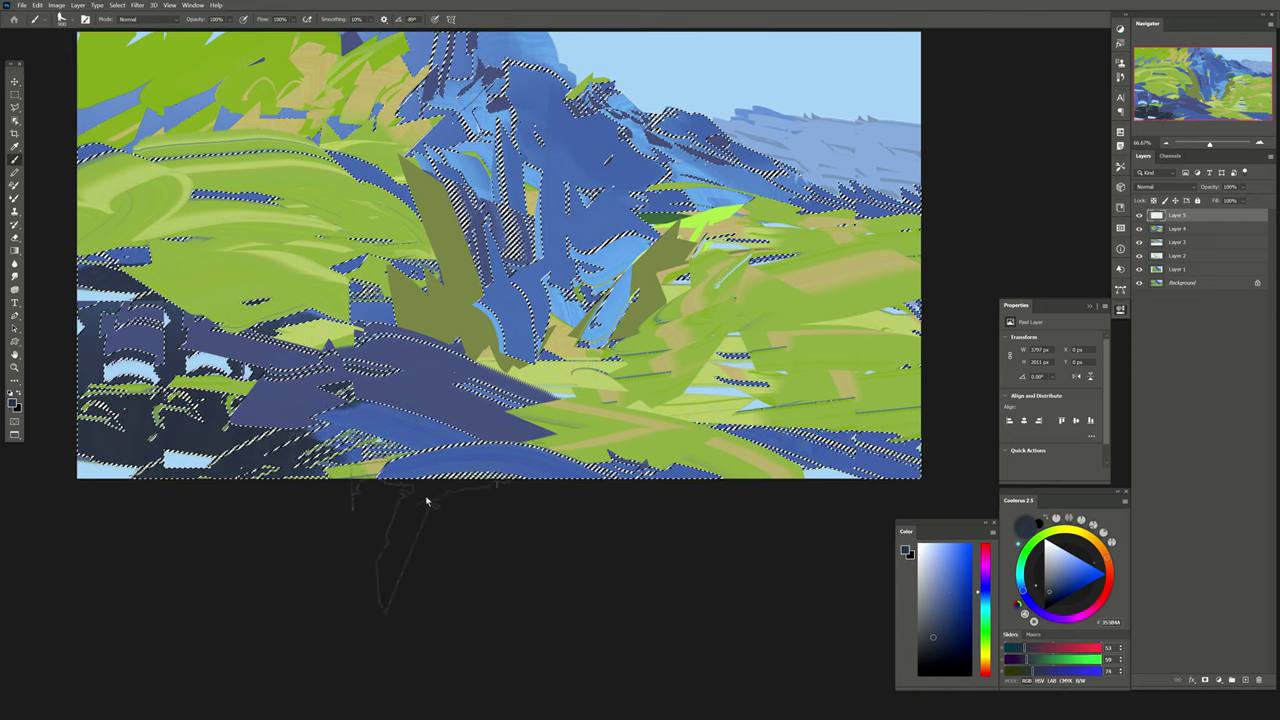
drag(300, 440, 634, 580)
drag(420, 450, 880, 600)
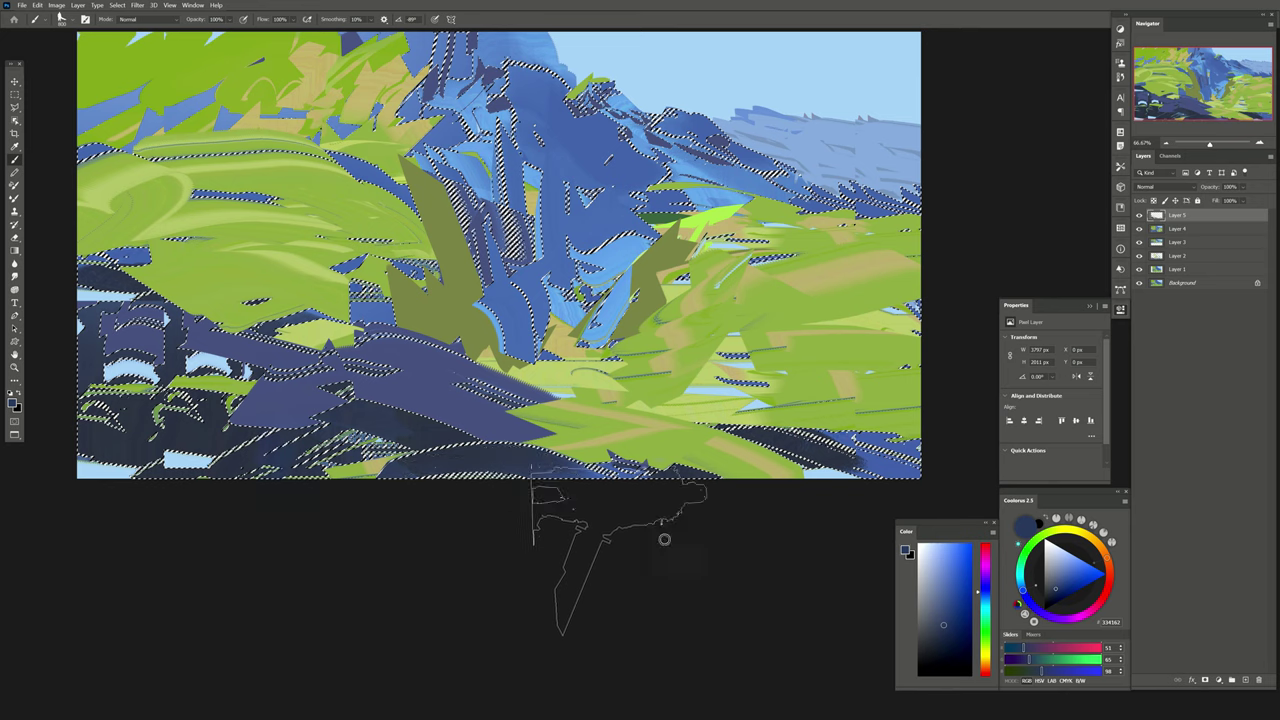
key(ctrl+d)
mouse_move(260, 400)
mouse_down()
mouse_move(413, 550)
mouse_move(110, 480)
mouse_move(228, 362)
mouse_up()
click(112, 5)
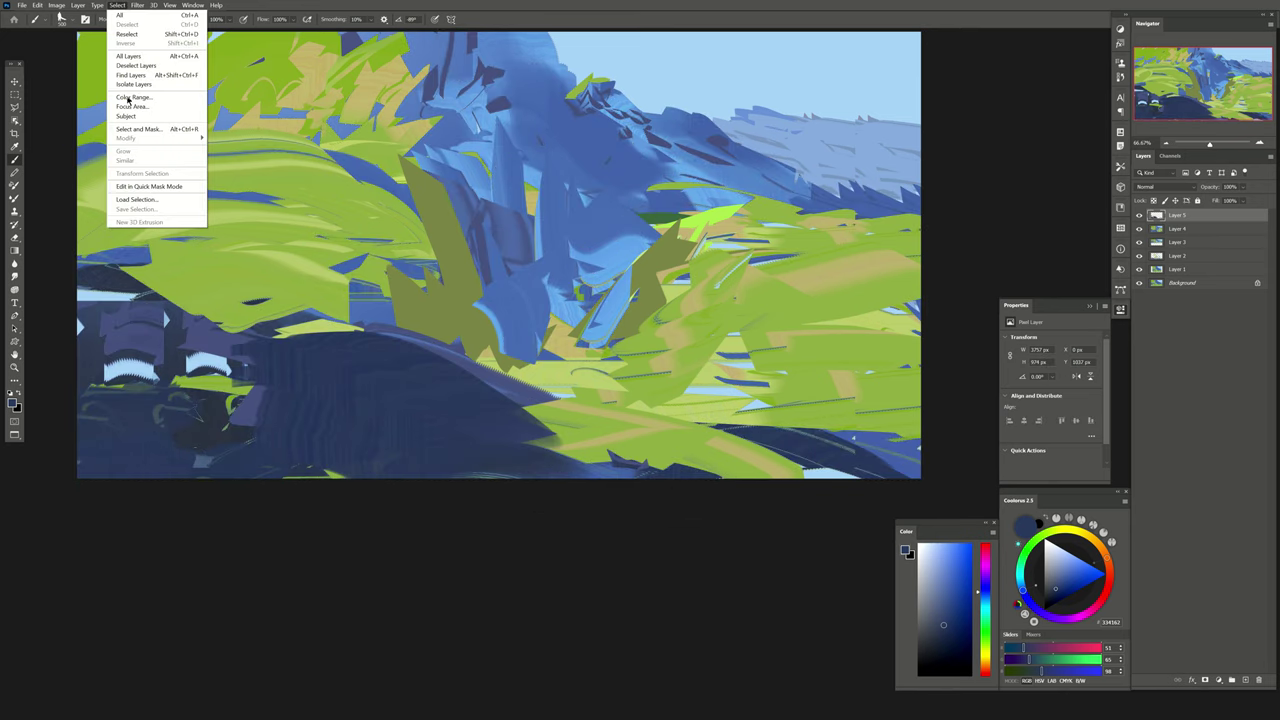
Select the green areas with Color Range and paint a dark stroke over the left greens with a larger brush.
click(128, 98)
click(243, 251)
key(Return)
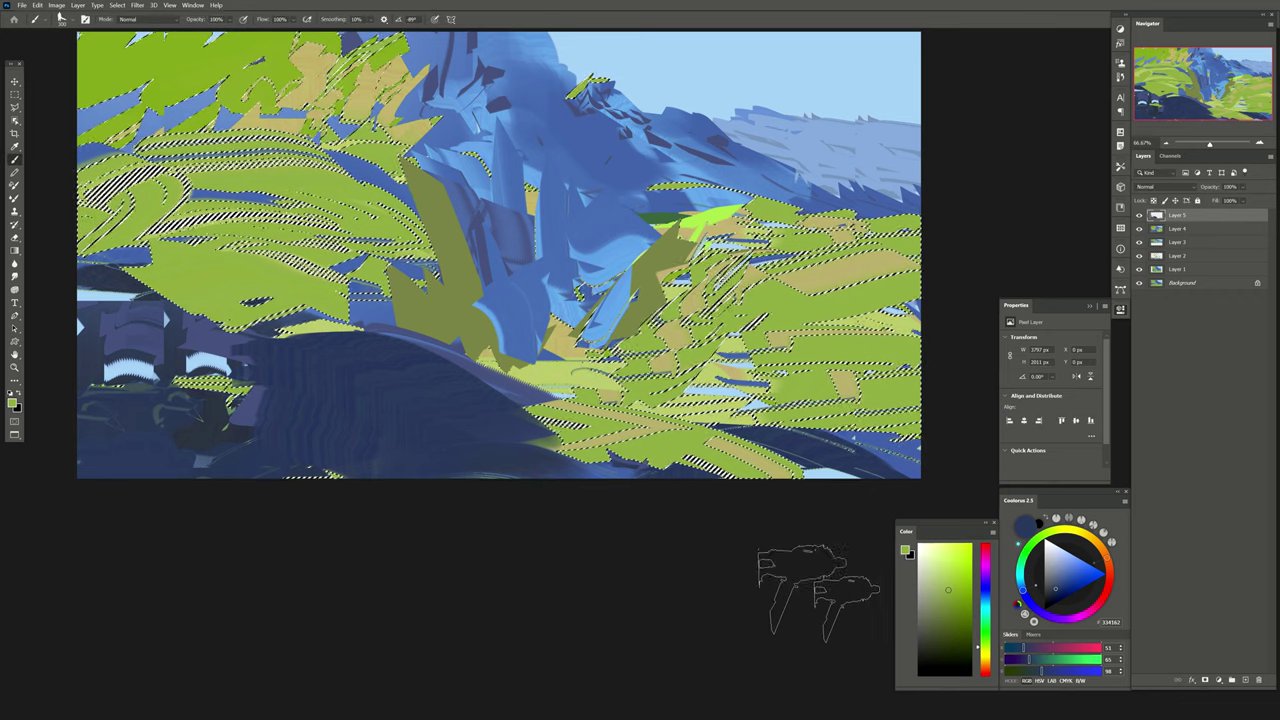
key(])
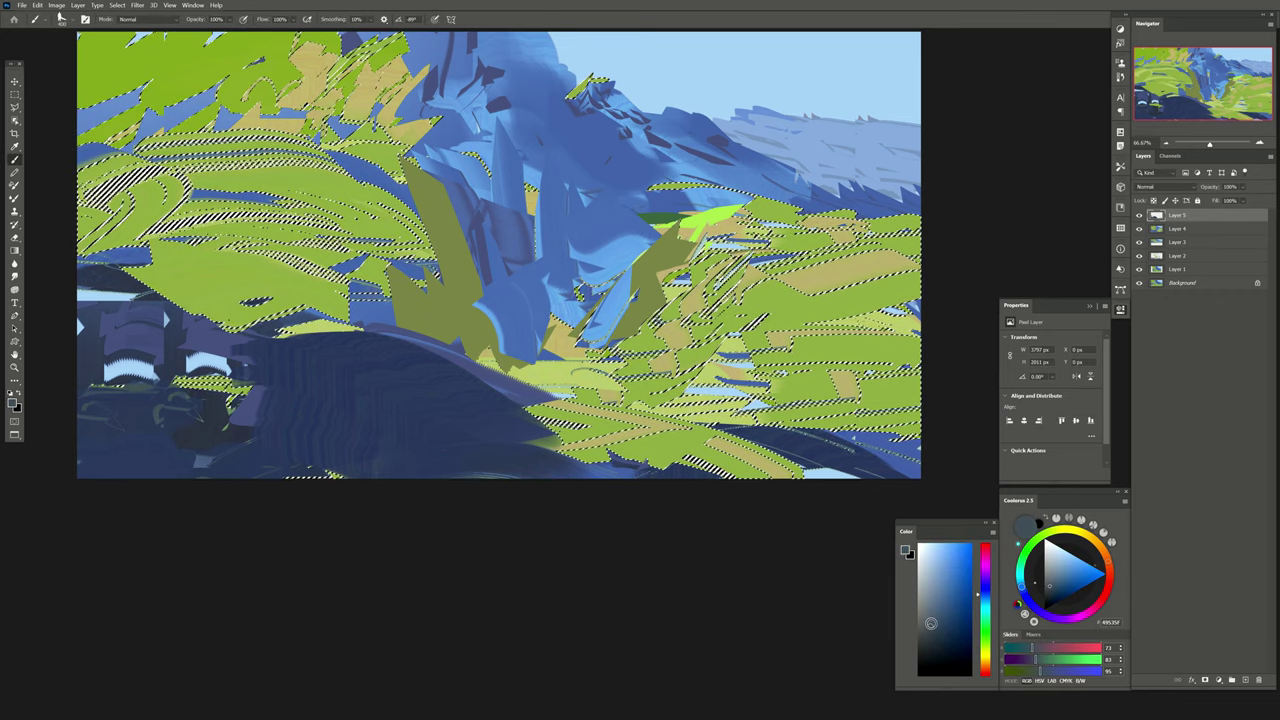
key(])
drag(90, 235, 340, 300)
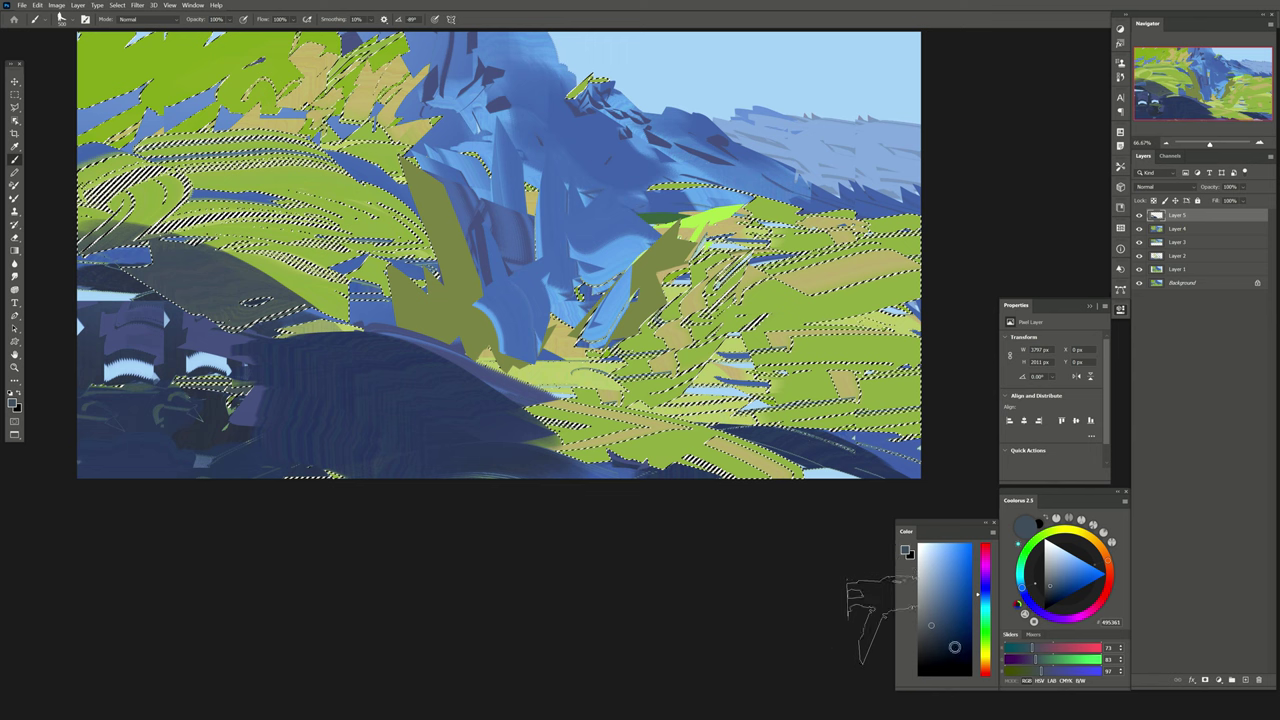
Add muted blue strokes over the left hills and cliffs, deselect, and darken the left-middle.
alt+click(230, 270)
drag(120, 200, 225, 280)
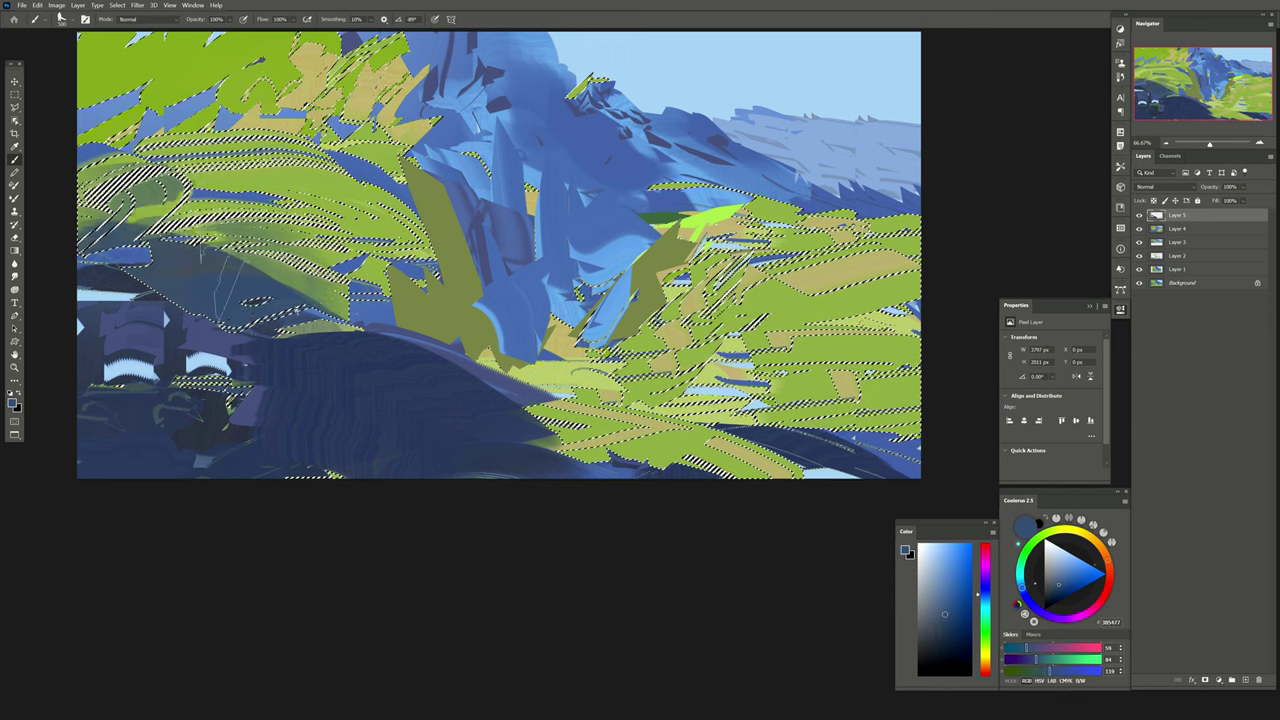
mouse_move(678, 372)
mouse_down()
mouse_move(628, 380)
mouse_move(570, 330)
mouse_up()
drag(360, 190, 290, 120)
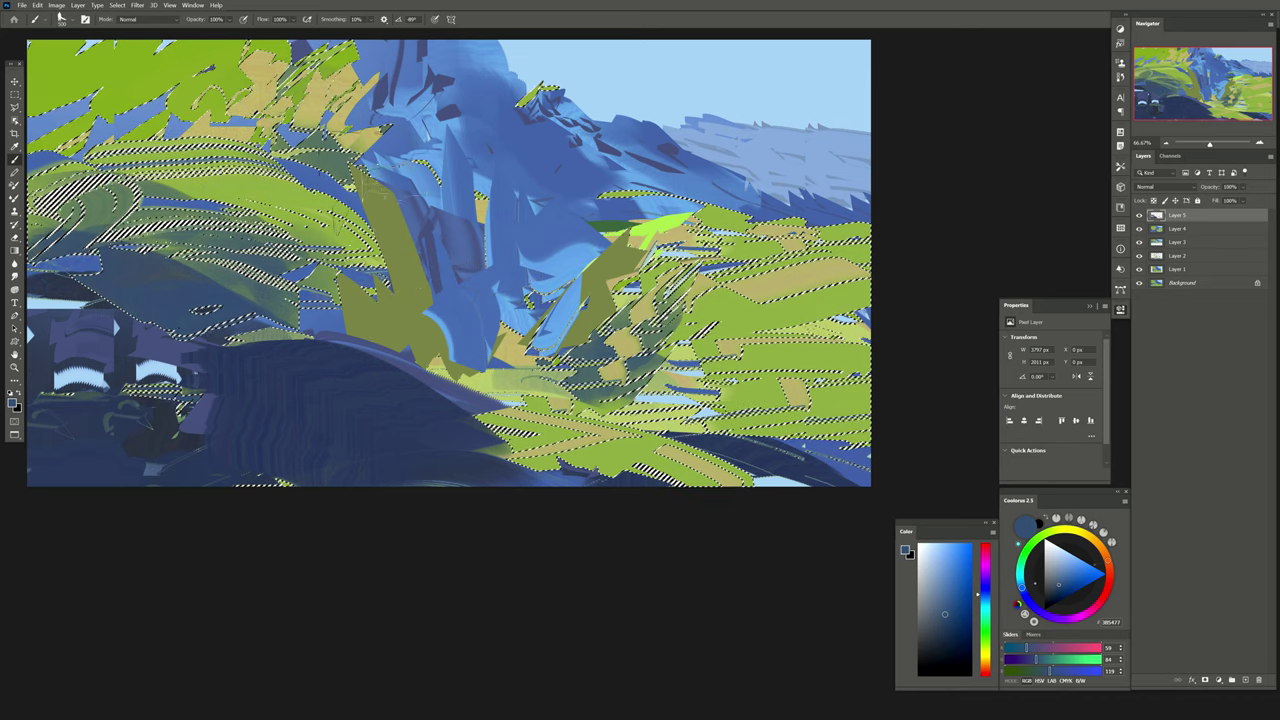
key(ctrl+d)
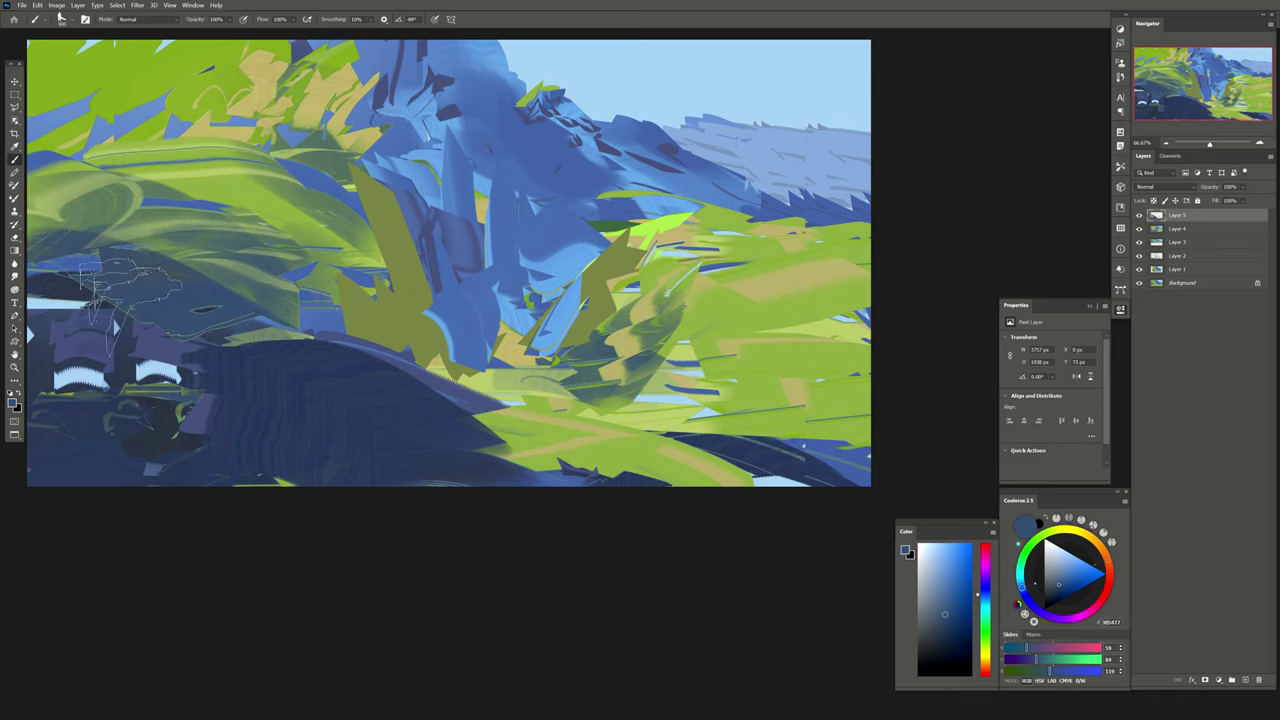
mouse_move(130, 285)
mouse_down()
mouse_move(220, 300)
mouse_move(60, 230)
mouse_up()
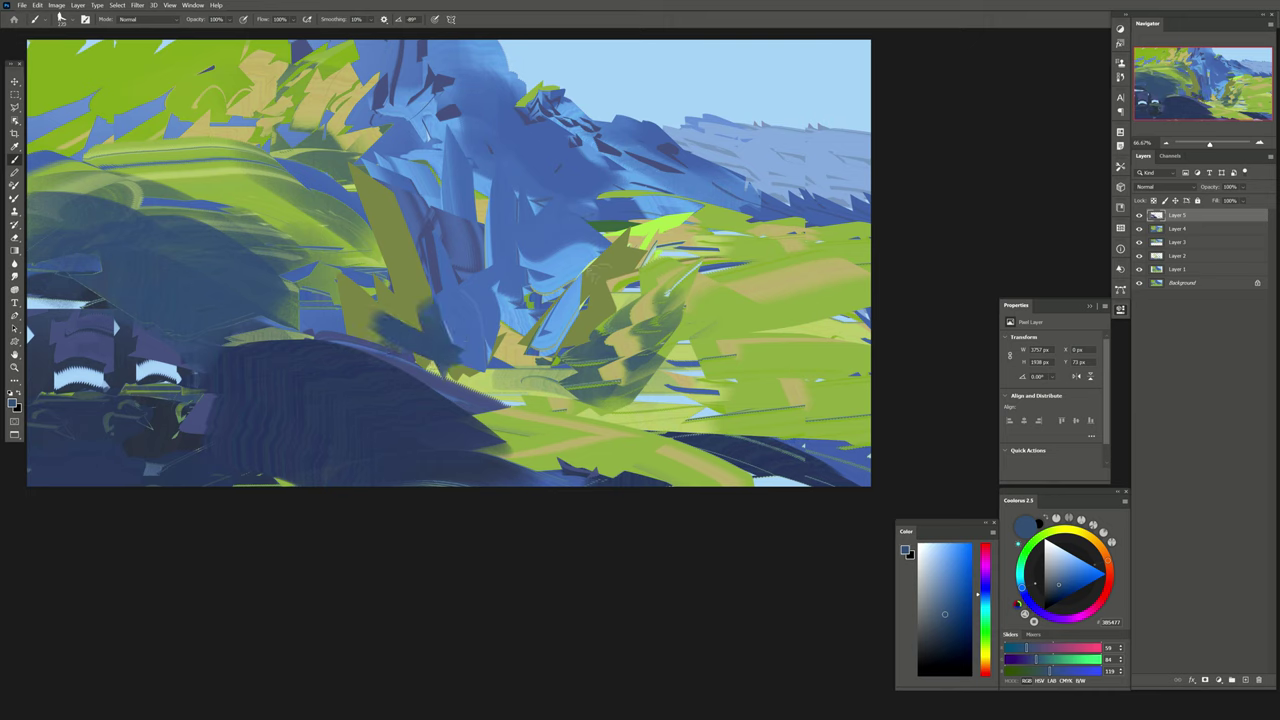
Fade Layer 5 to about 55% opacity and flip the canvas horizontally.
key(e)
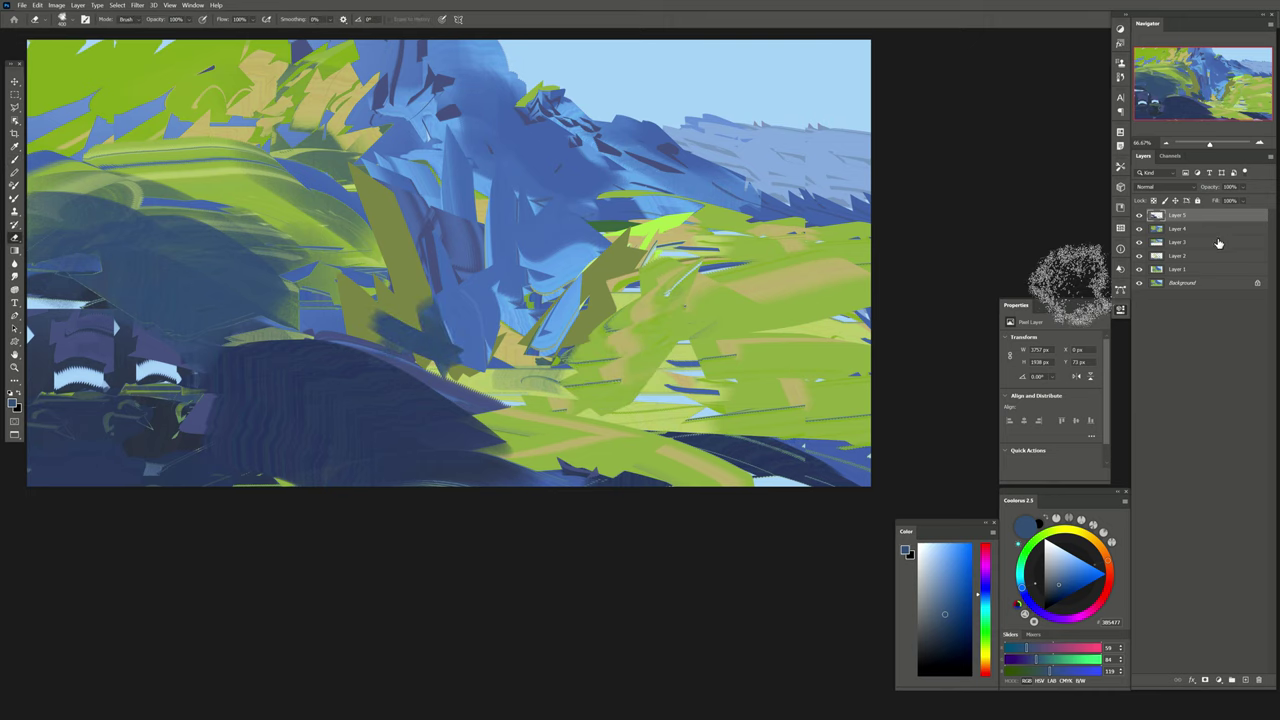
drag(1243, 186, 1250, 196)
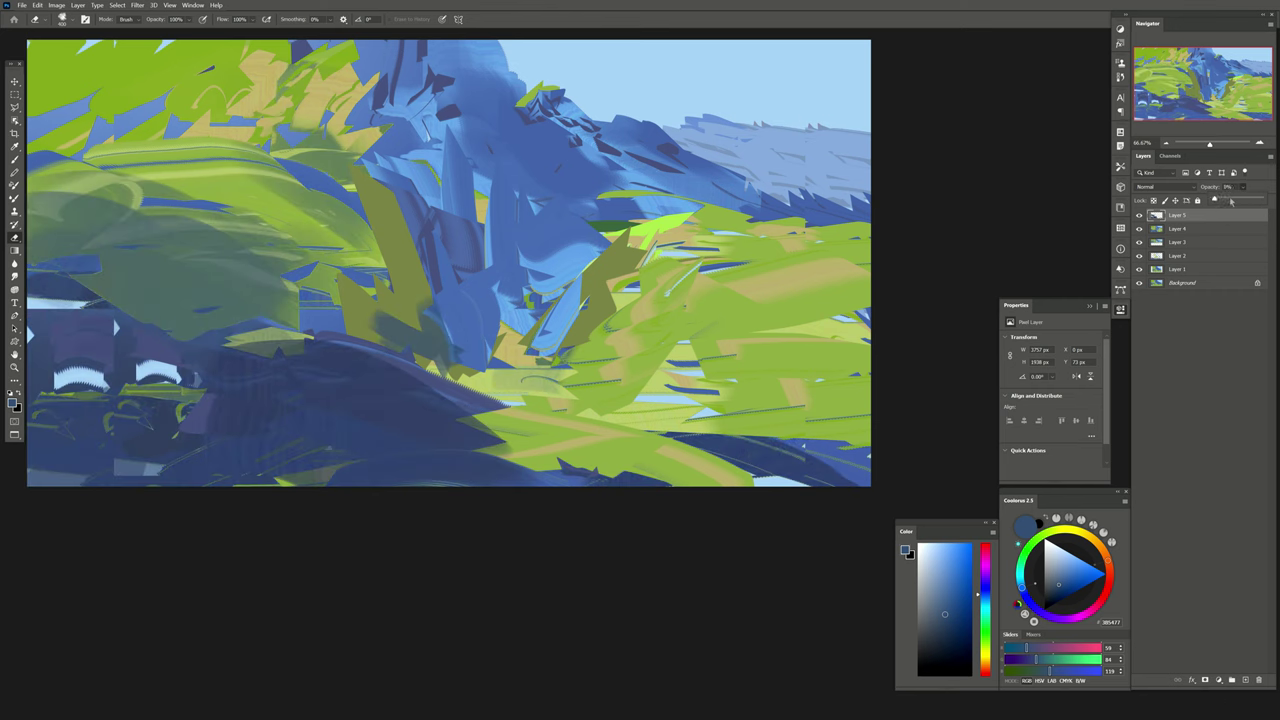
key(h)
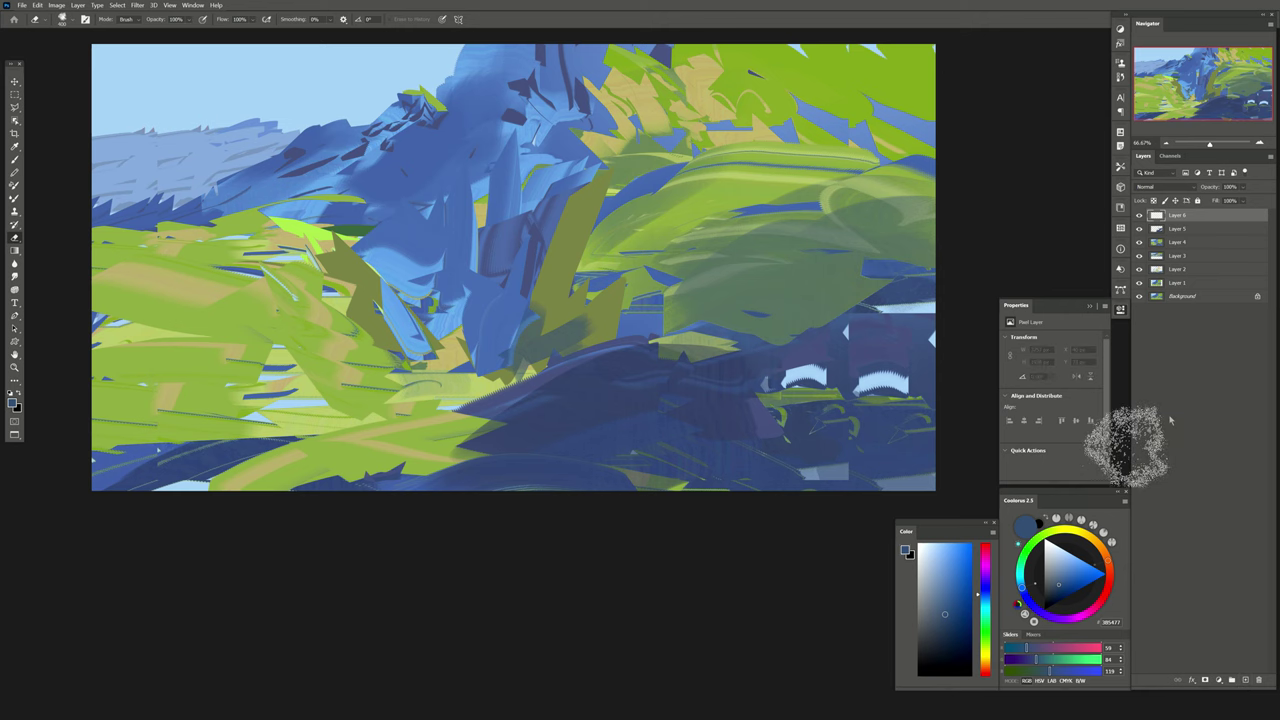
Squash Layer 6 by pulling its lower edge up with a transform, and commit.
key(v)
drag(513, 489, 514, 407)
key(Return)
key(b)
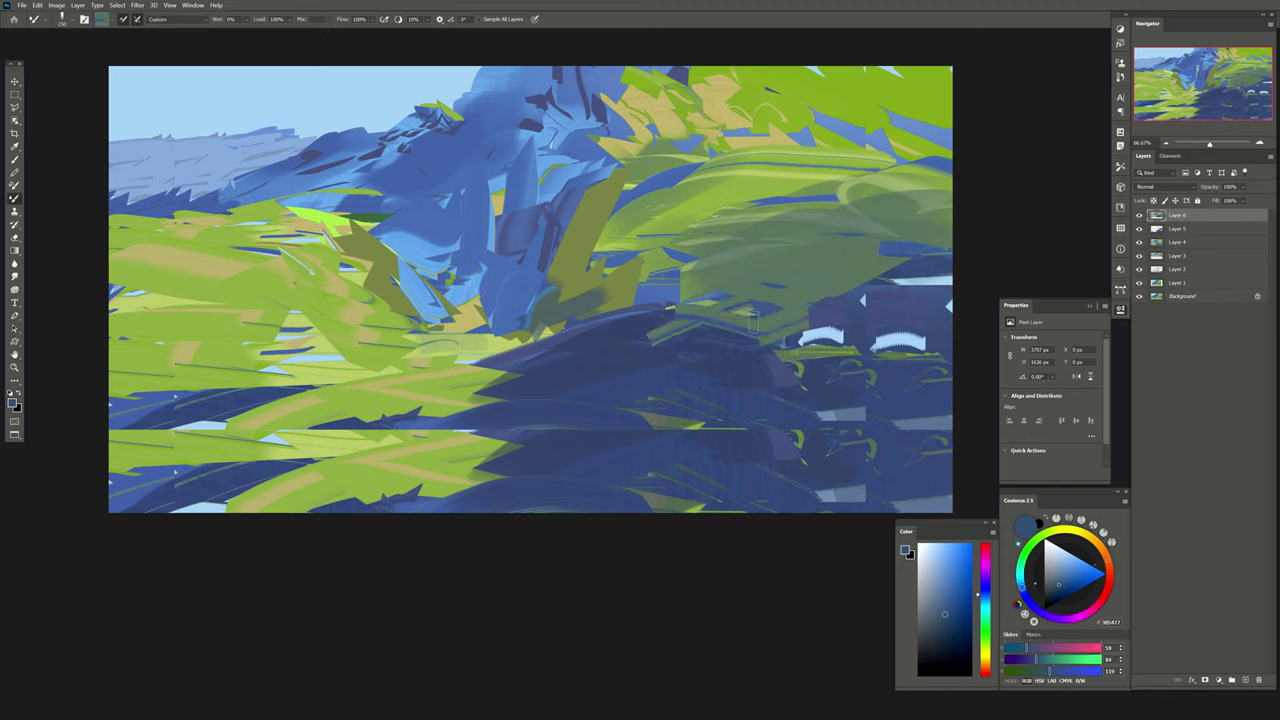
Smear a translucent green stroke across the dark blue and add a navy mark at lower right.
mouse_move(616, 348)
mouse_down()
mouse_move(580, 382)
mouse_move(540, 377)
mouse_move(597, 410)
mouse_up()
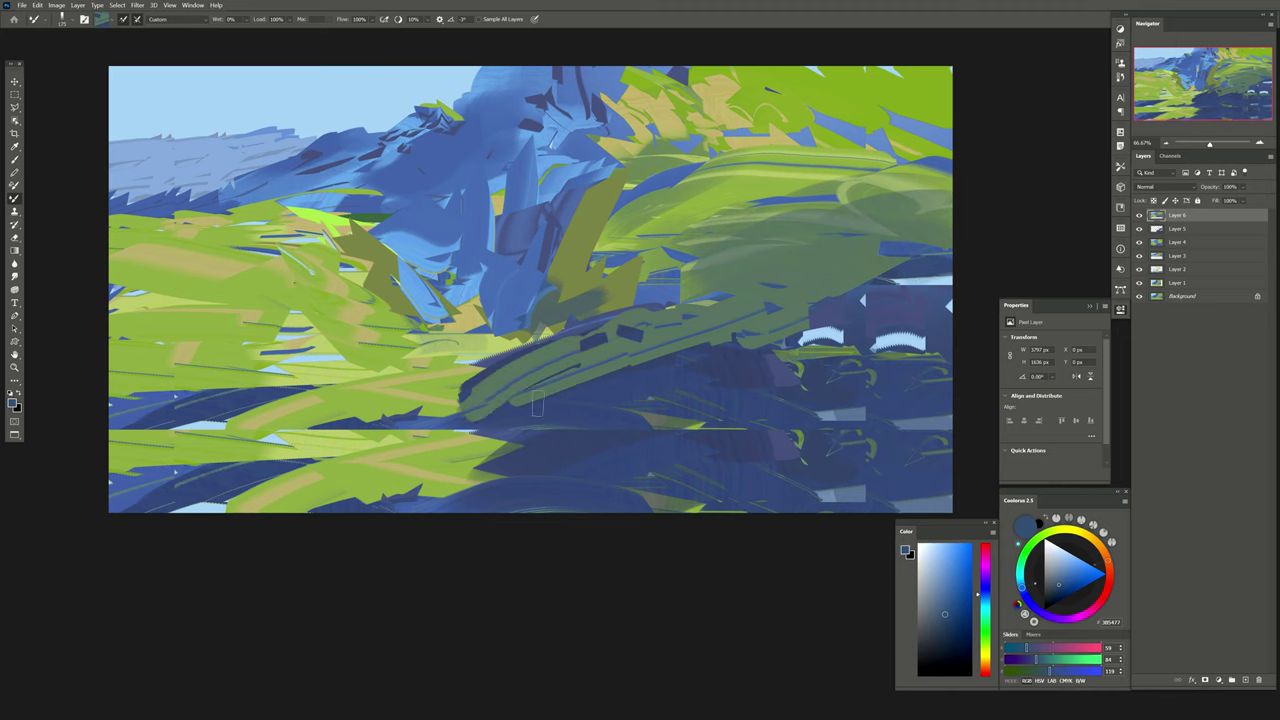
alt+click(735, 433)
drag(731, 454, 798, 482)
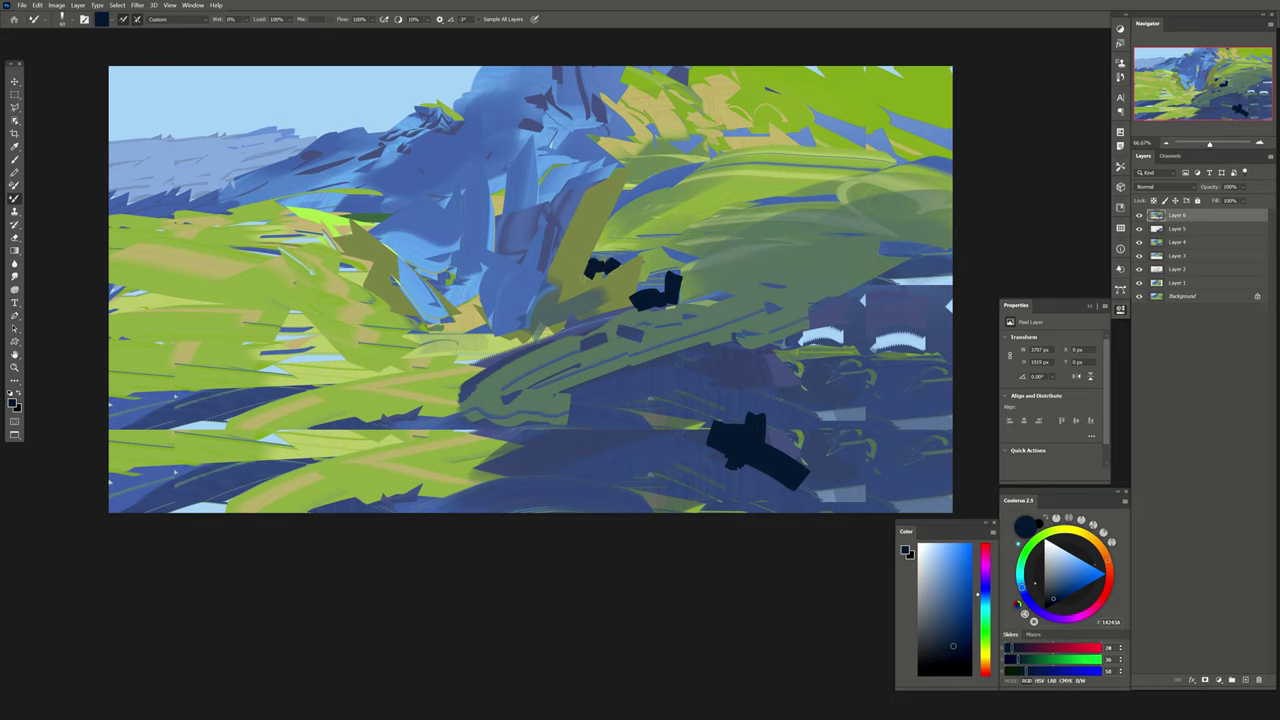
drag(635, 241, 691, 289)
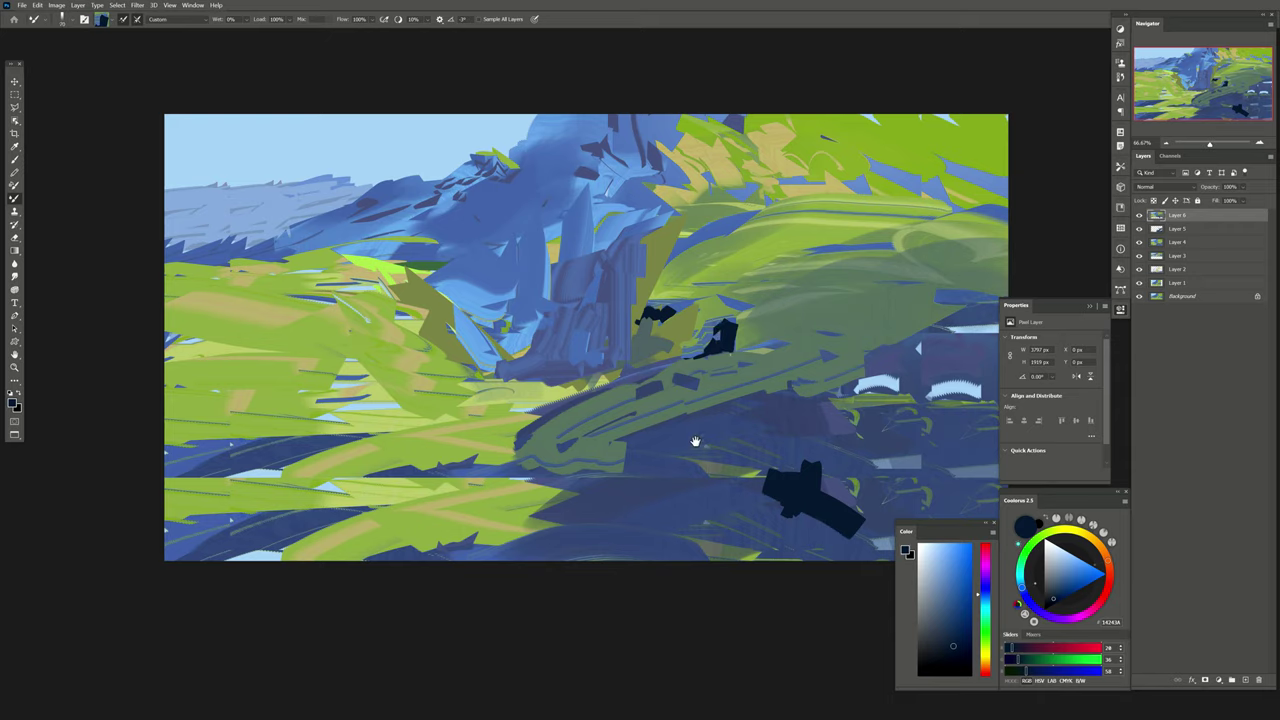
drag(695, 441, 690, 423)
Cover the white highlights and dark blue lower-right ground with grey-green strokes smeared down-left.
drag(843, 305, 958, 318)
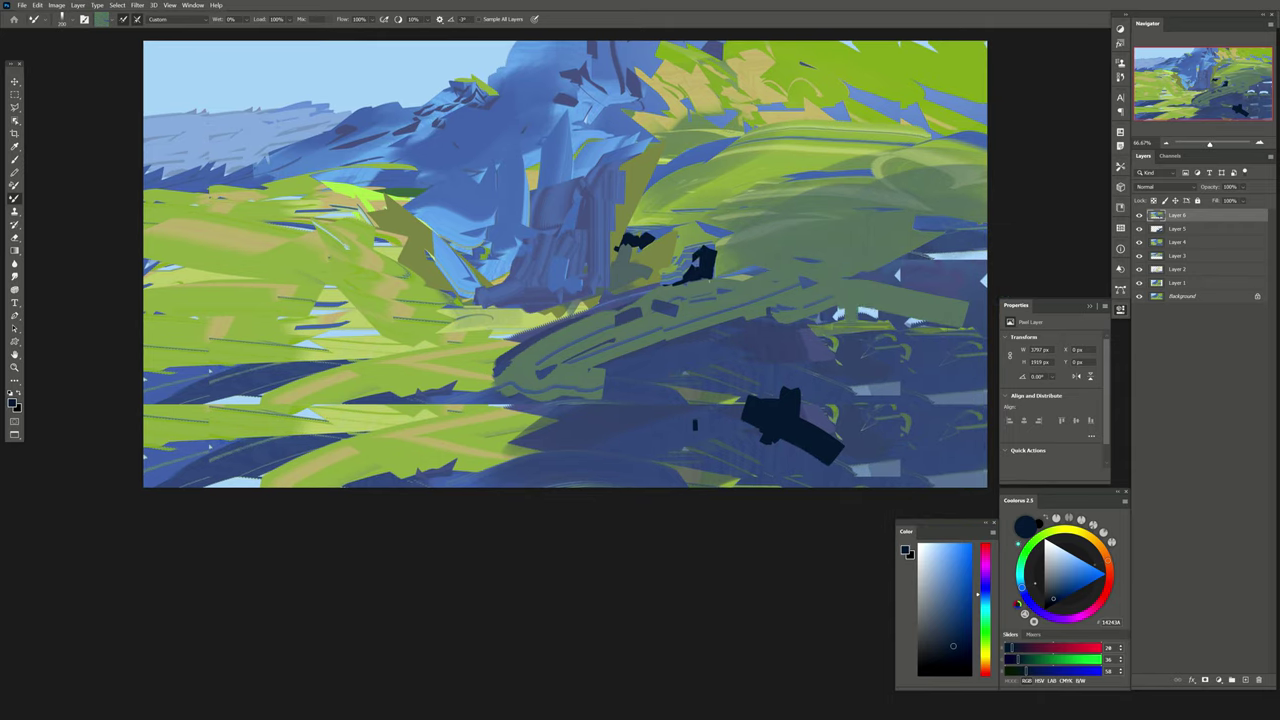
drag(970, 275, 838, 313)
drag(970, 340, 905, 405)
drag(890, 345, 800, 395)
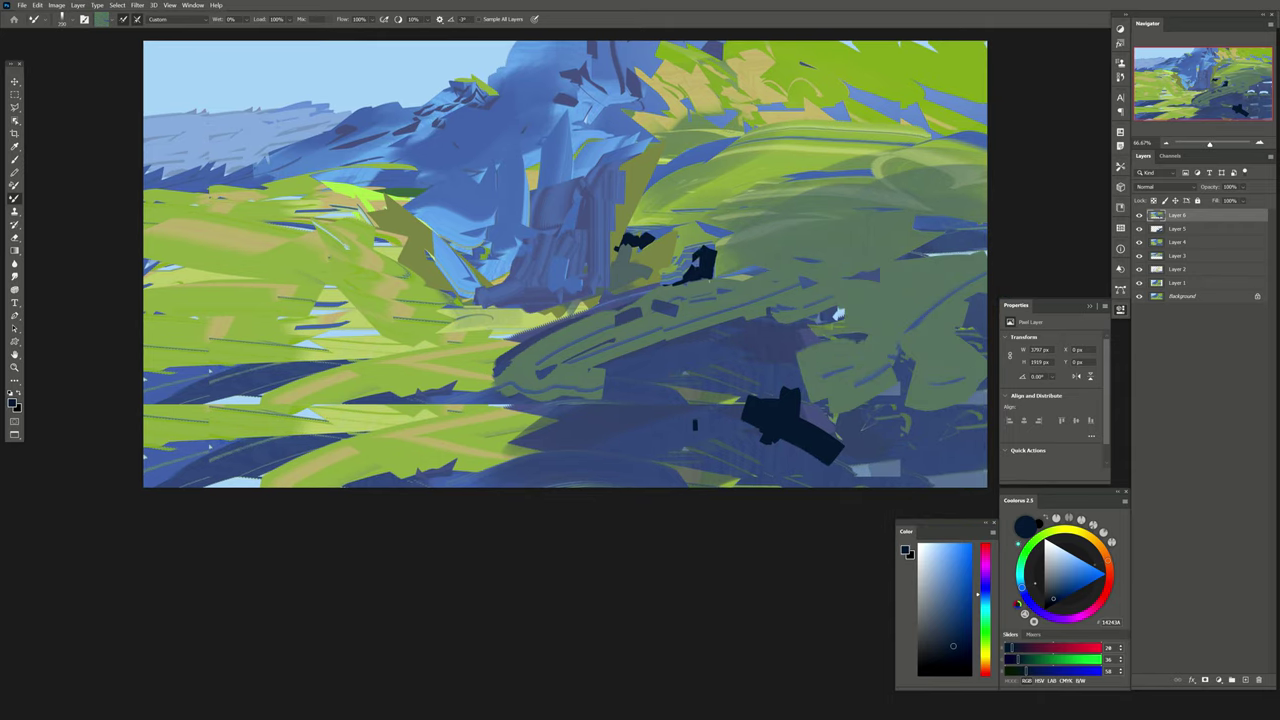
drag(820, 330, 755, 415)
mouse_move(860, 450)
mouse_down()
mouse_move(766, 428)
mouse_move(800, 450)
mouse_move(771, 477)
mouse_move(514, 546)
mouse_up()
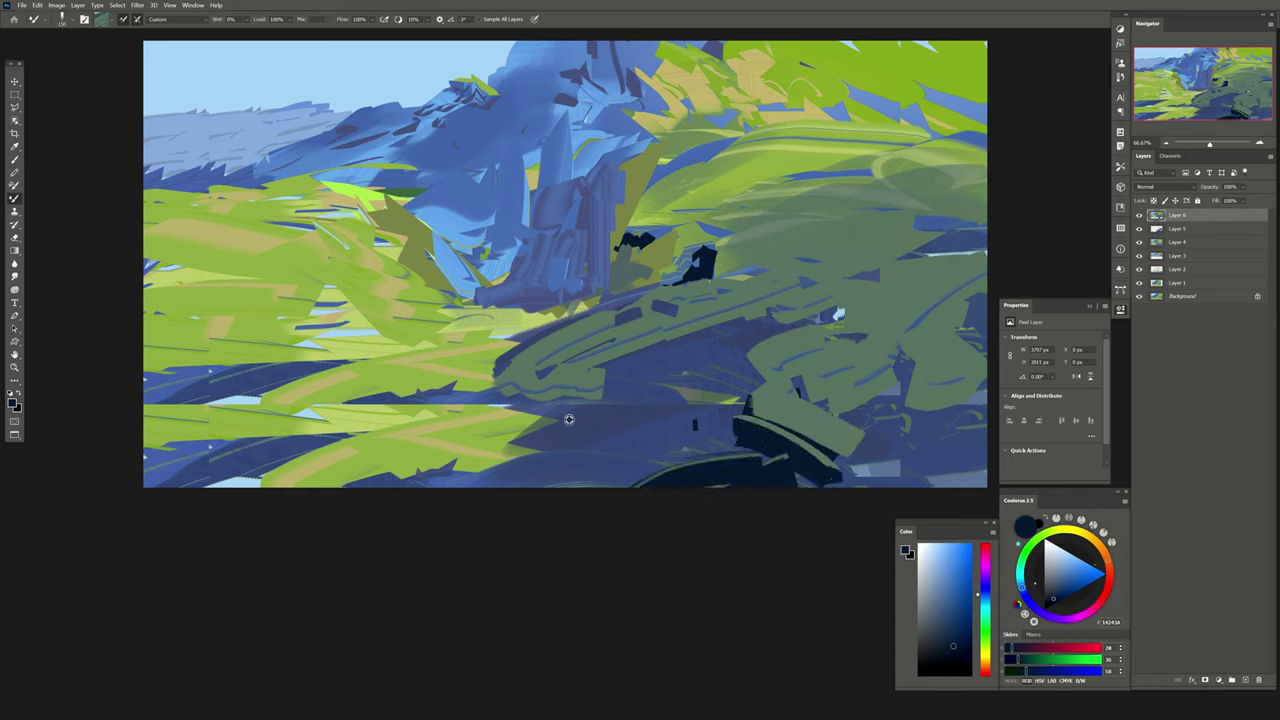
drag(561, 435, 439, 507)
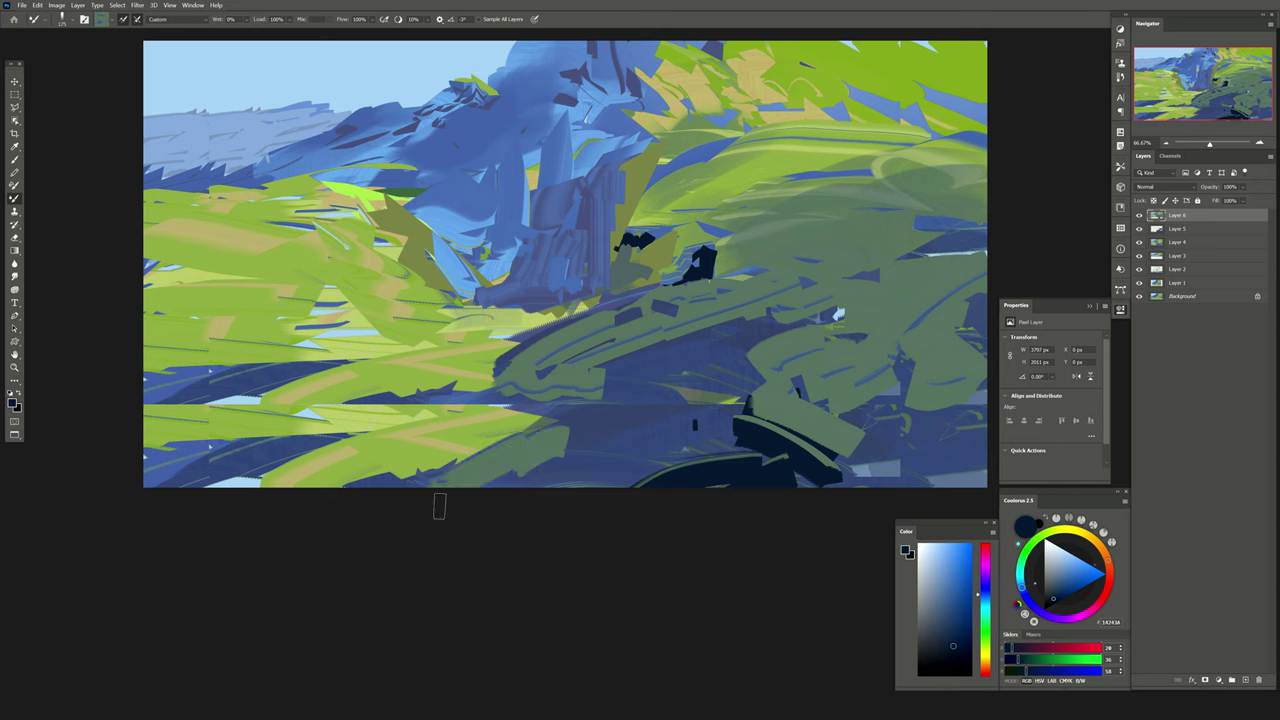
drag(520, 410, 285, 490)
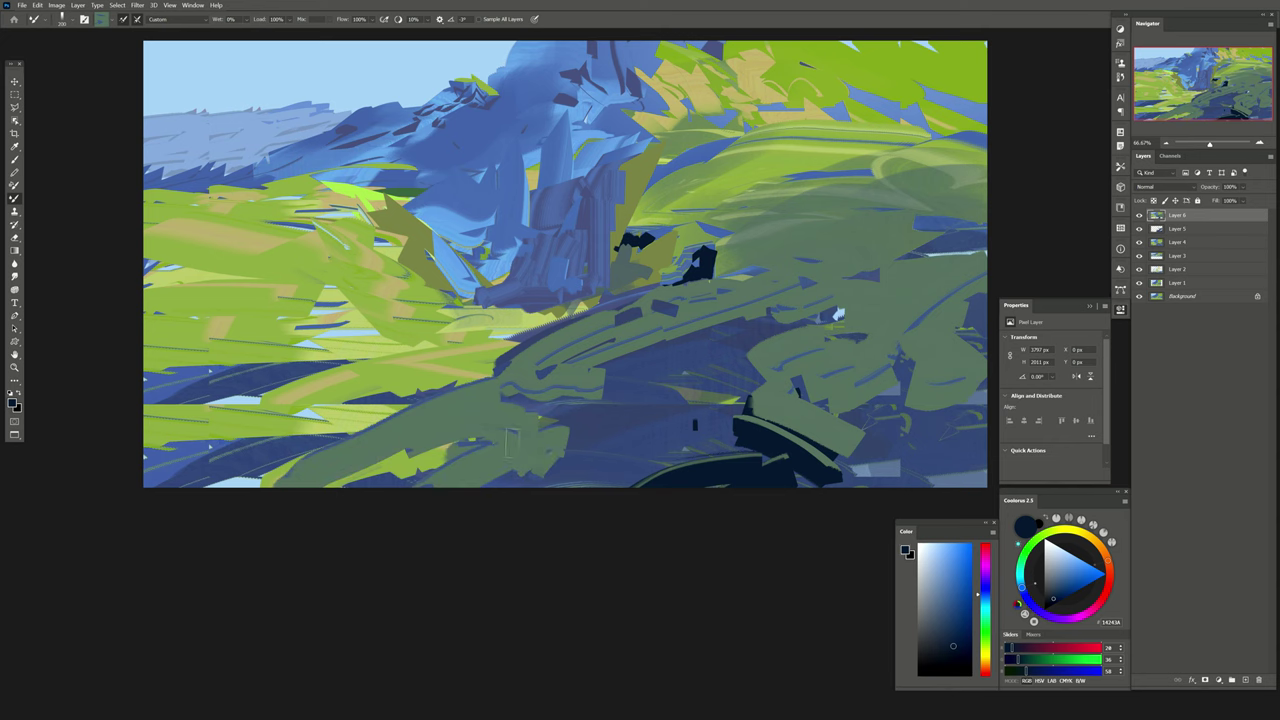
mouse_move(687, 436)
mouse_down()
mouse_move(600, 430)
mouse_move(700, 470)
mouse_move(698, 353)
mouse_up()
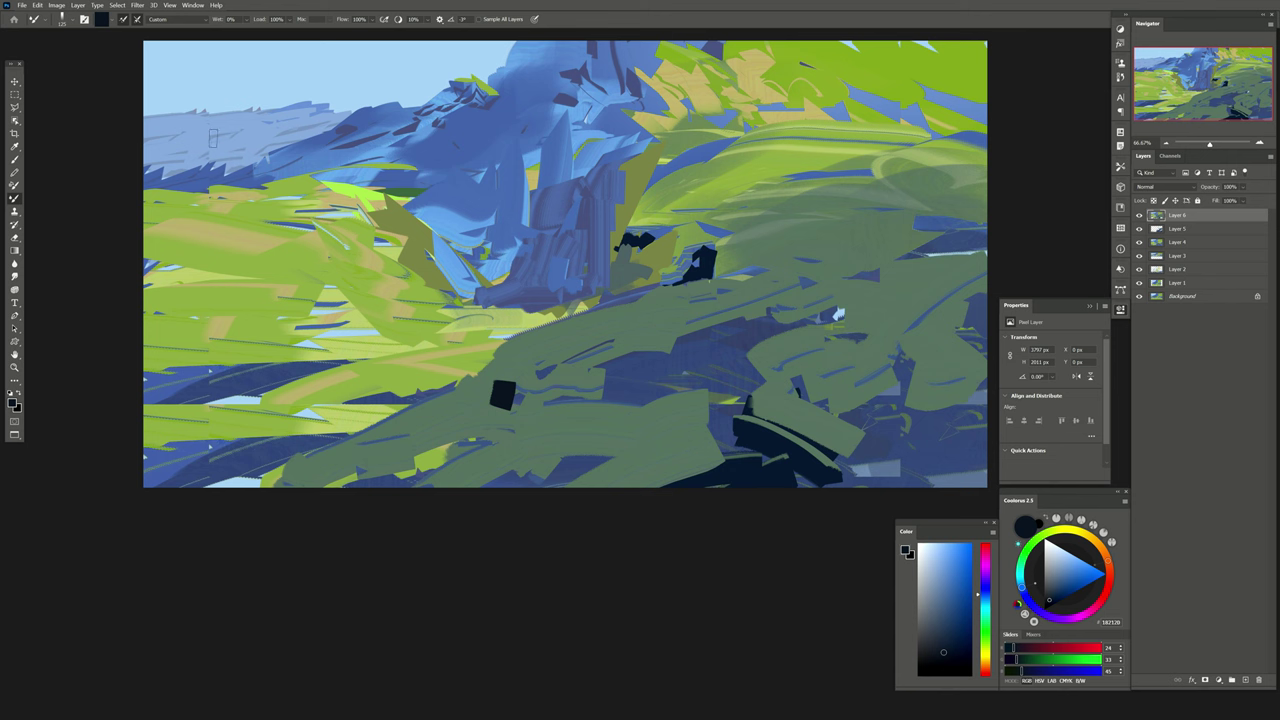
Make a Select > Color Range selection.
click(117, 5)
click(150, 103)
key(Return)
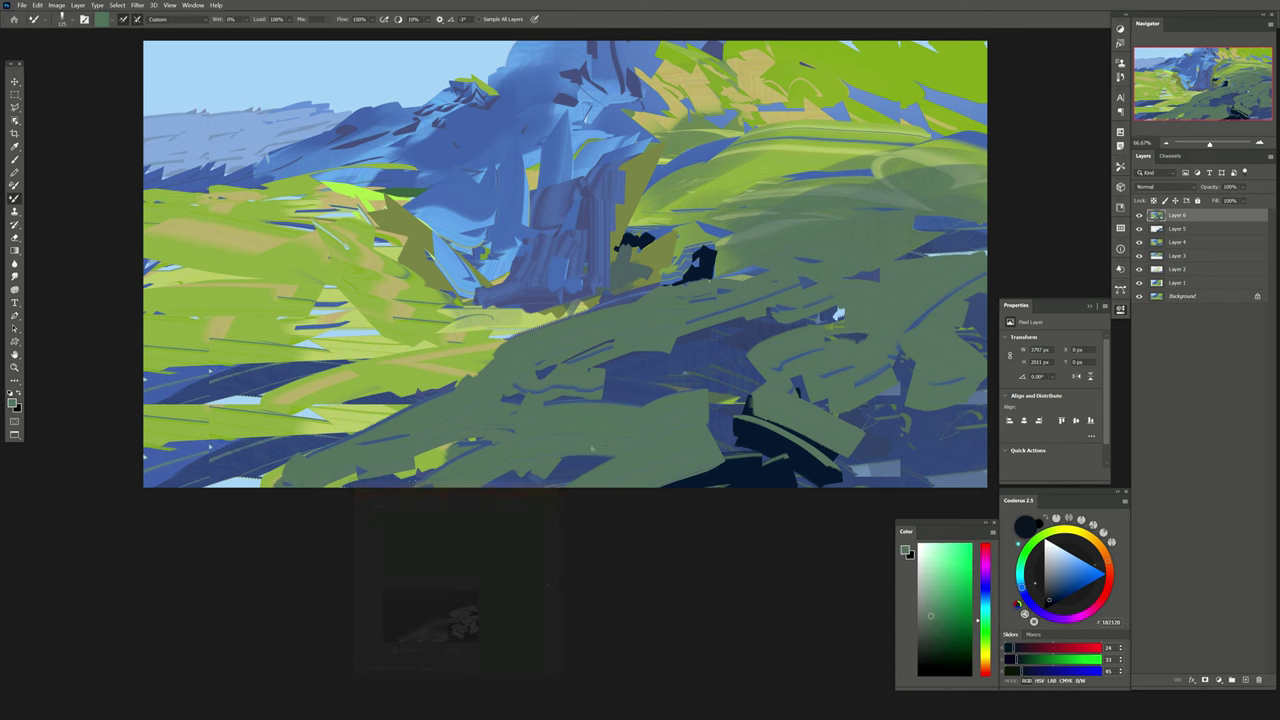
With the regular Brush, paint darker green strokes on the lower-middle, right and upper-right slopes.
key(b)
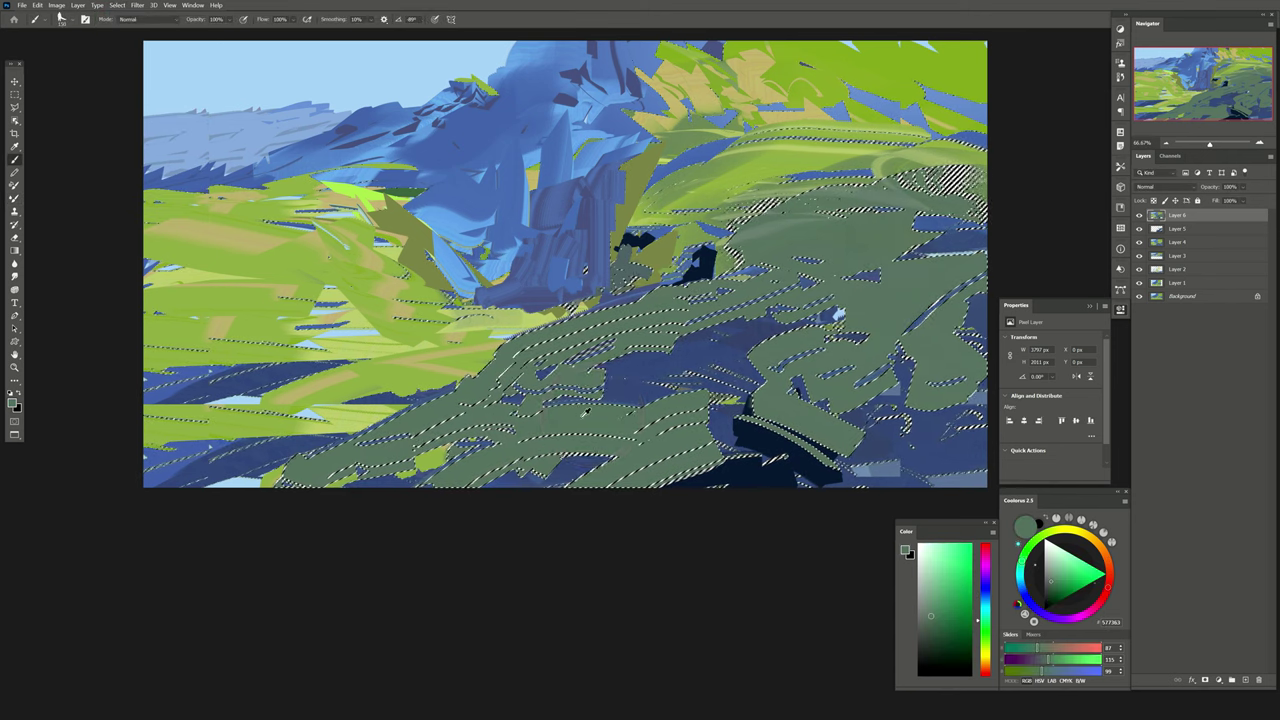
drag(470, 395, 540, 355)
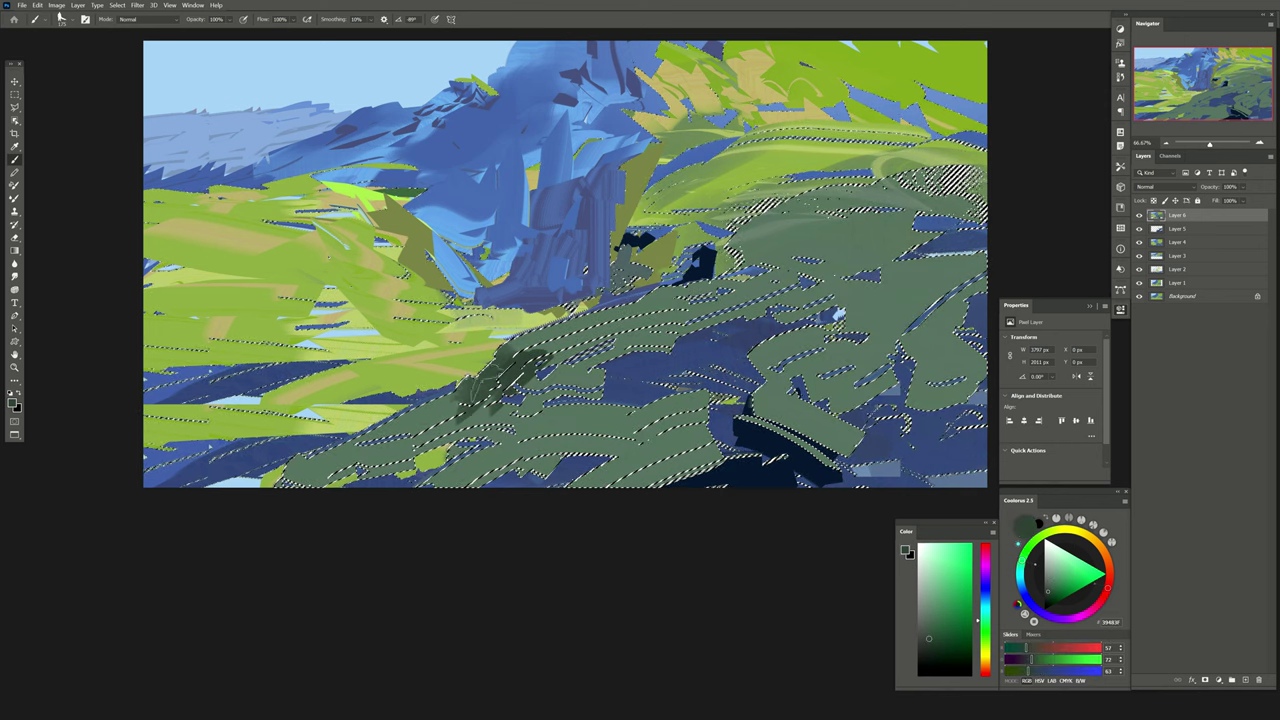
drag(760, 400, 840, 360)
drag(804, 432, 706, 424)
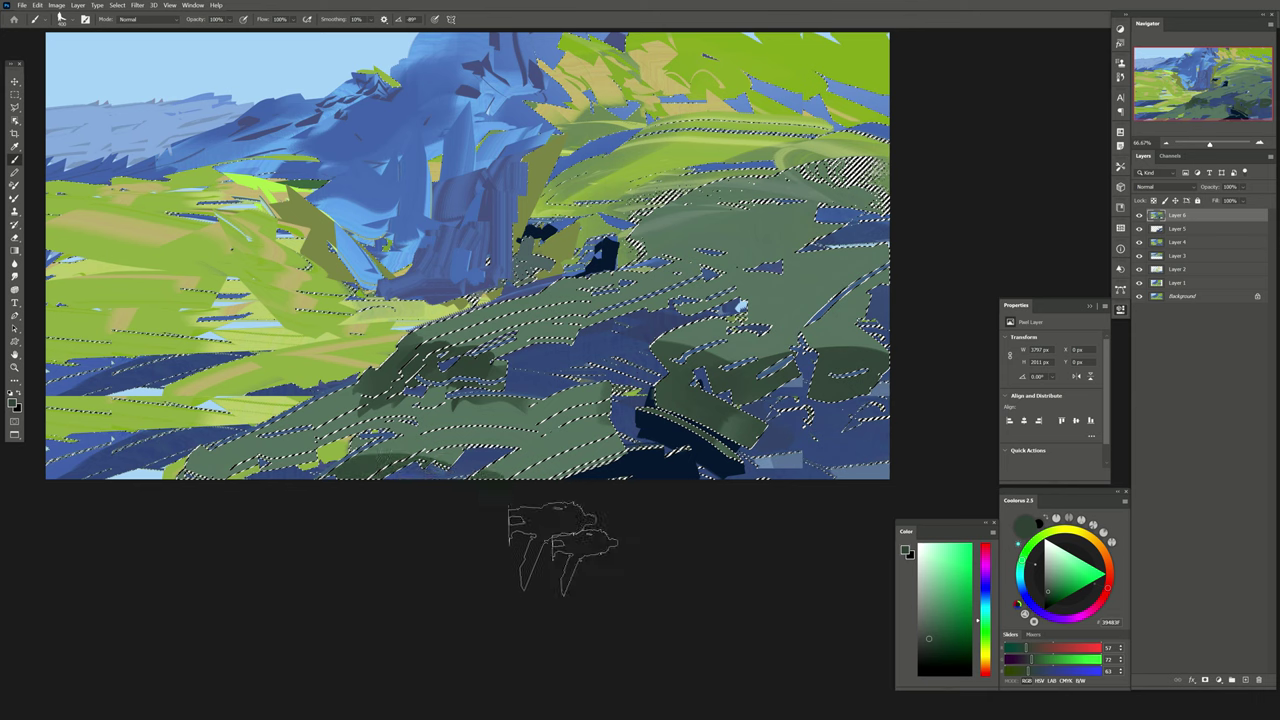
alt+click(737, 350)
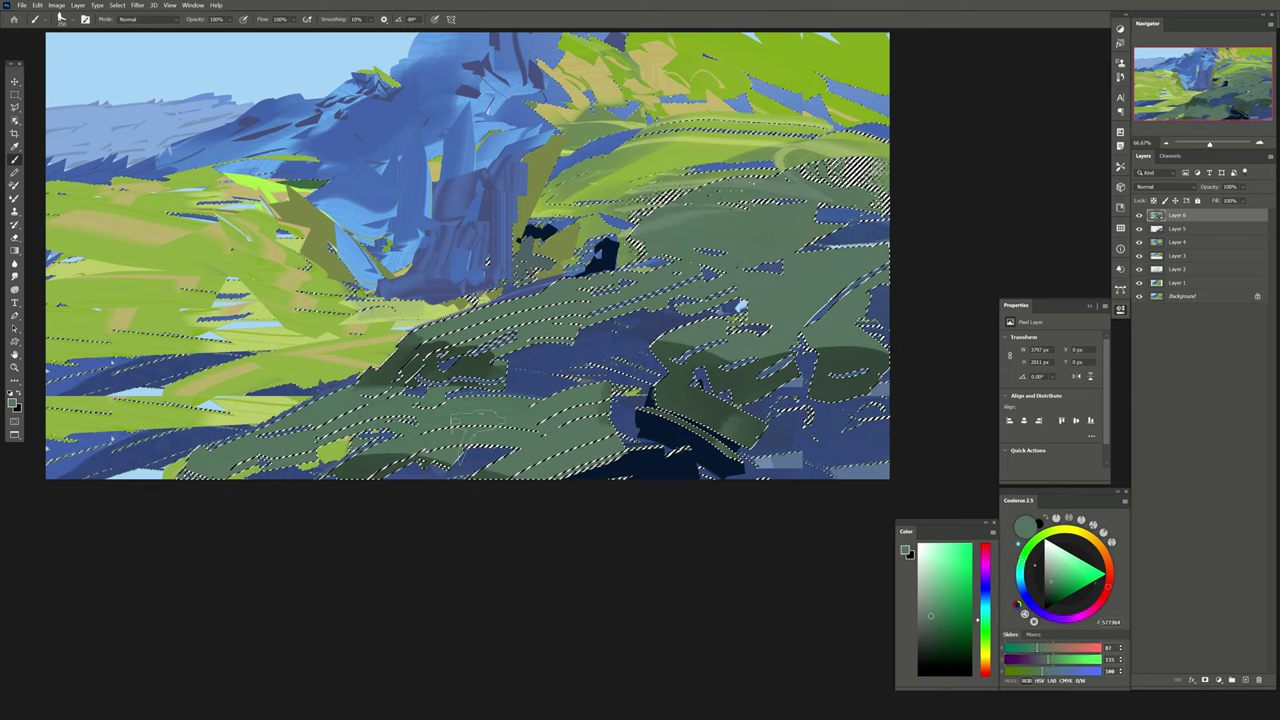
alt+click(773, 314)
drag(790, 250, 840, 262)
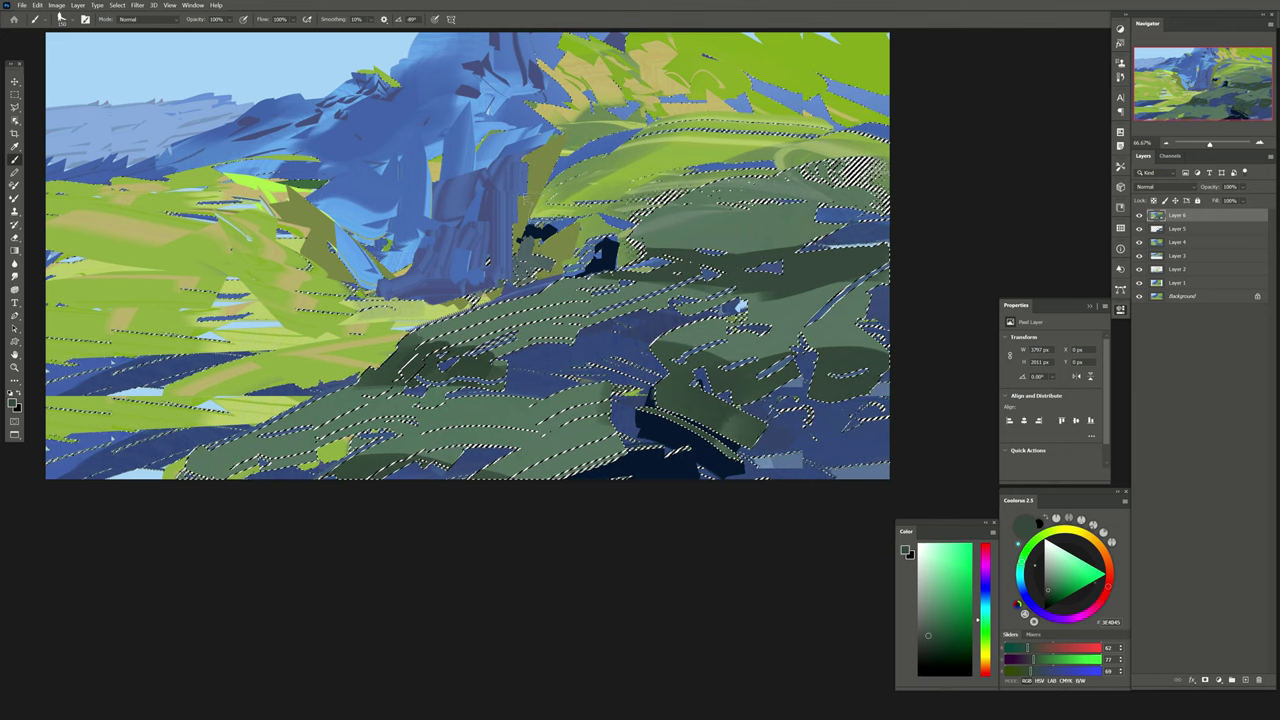
Erase paint across the middle green area.
key(e)
drag(545, 215, 700, 320)
mouse_move(620, 285)
mouse_down()
mouse_move(770, 335)
mouse_move(808, 290)
mouse_up()
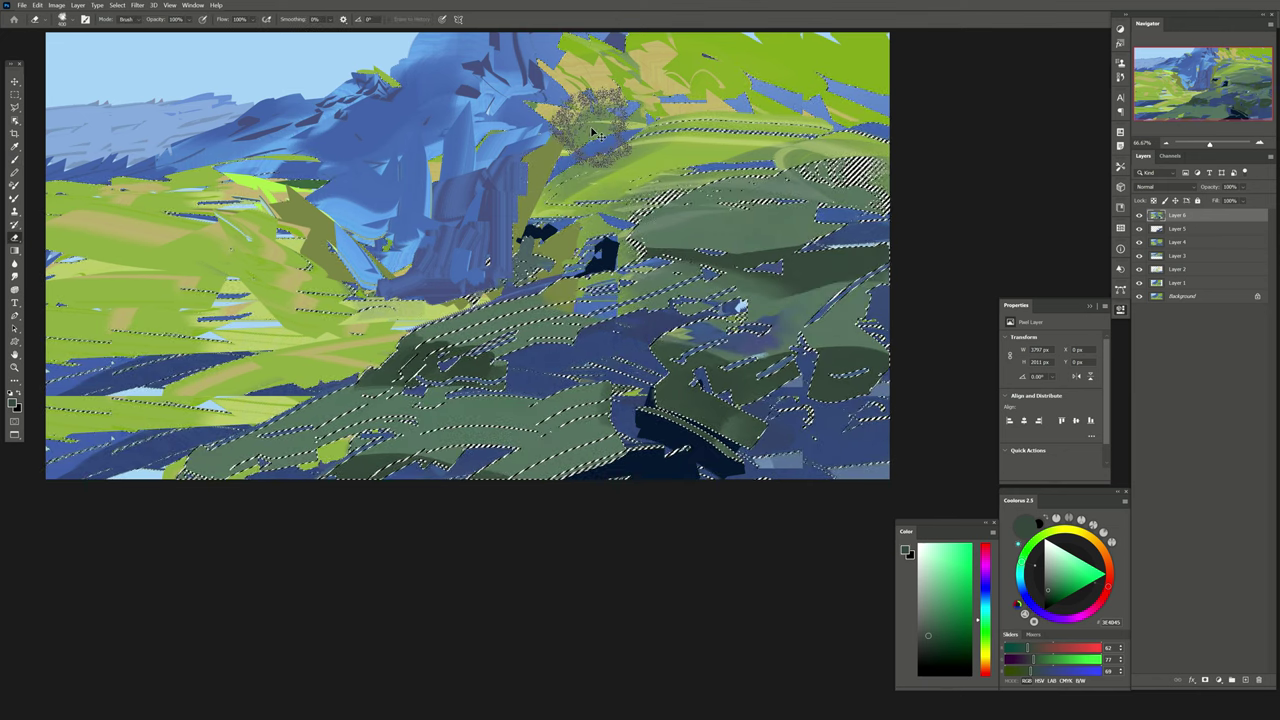
Deselect, un-mirror the canvas and paint dark navy over the bottom-left and beside the dark square.
key(ctrl+d)
key(h)
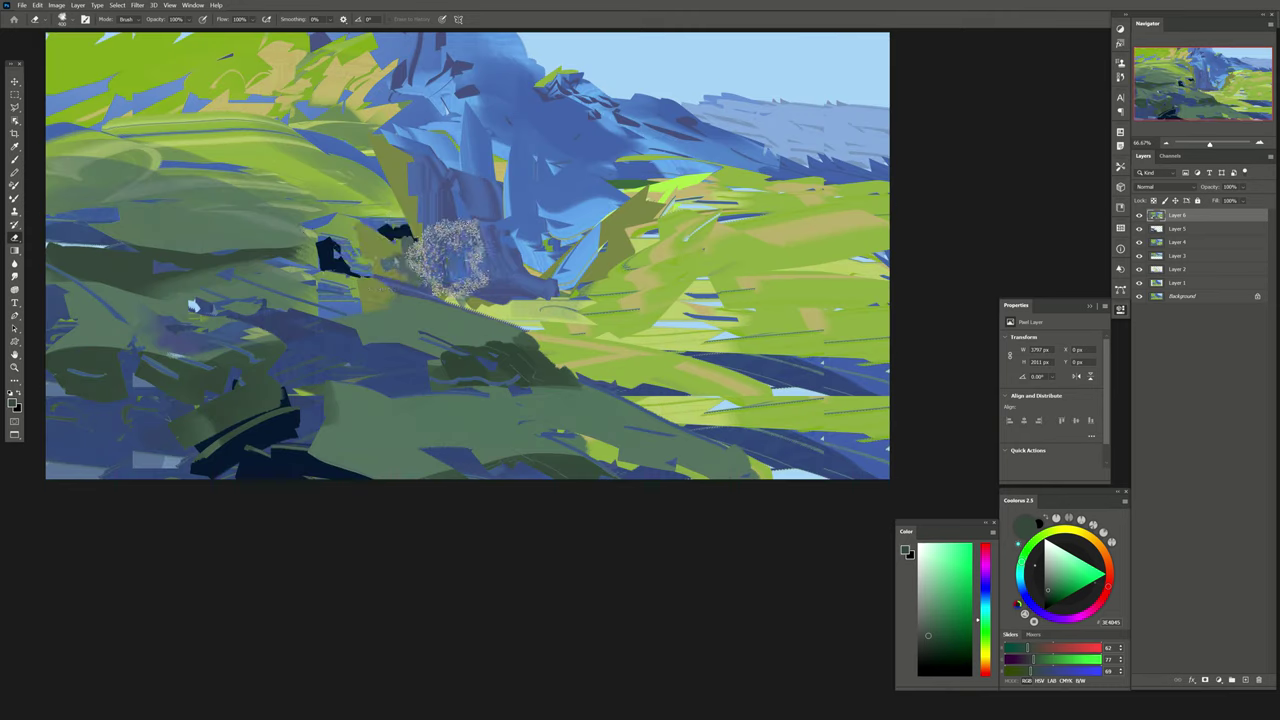
key(b)
alt+click(323, 483)
mouse_move(323, 483)
mouse_down()
mouse_move(190, 480)
mouse_move(200, 425)
mouse_move(80, 485)
mouse_move(150, 505)
mouse_up()
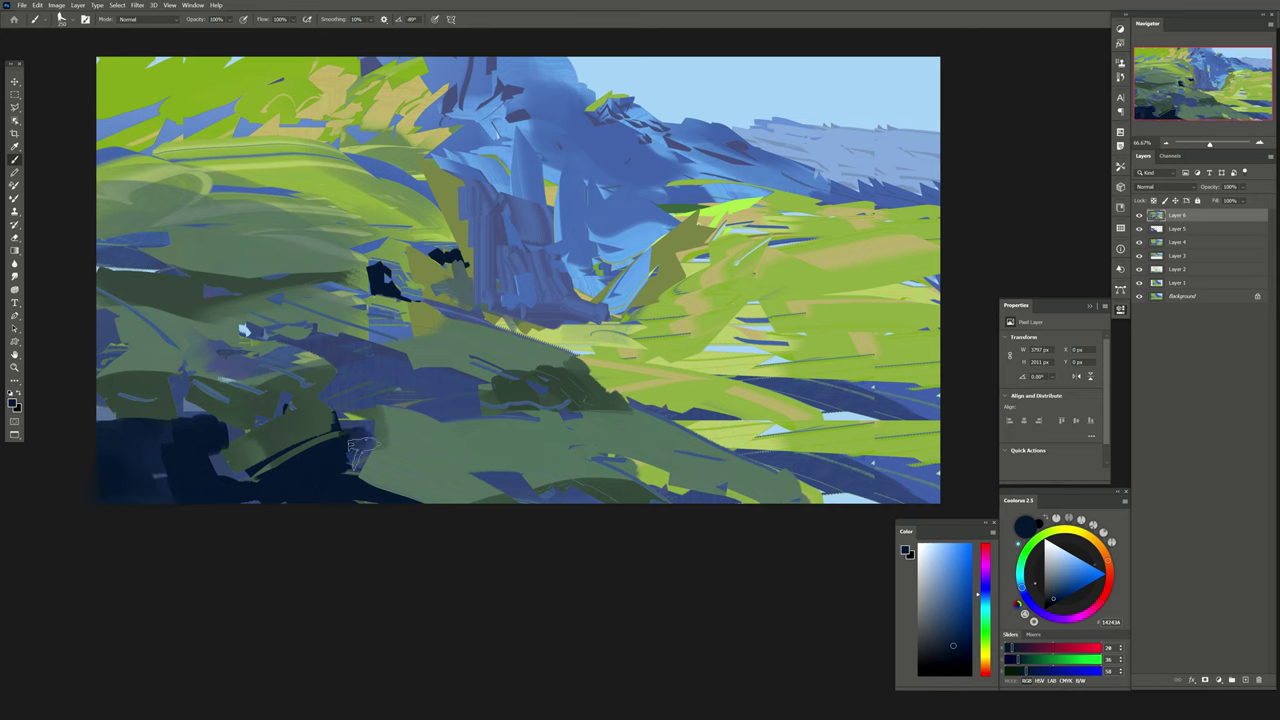
mouse_move(456, 410)
mouse_down()
mouse_move(514, 407)
mouse_move(342, 403)
mouse_up()
Cover the dark band with sampled light and darker grey-green strokes.
alt+click(432, 337)
drag(438, 378, 312, 356)
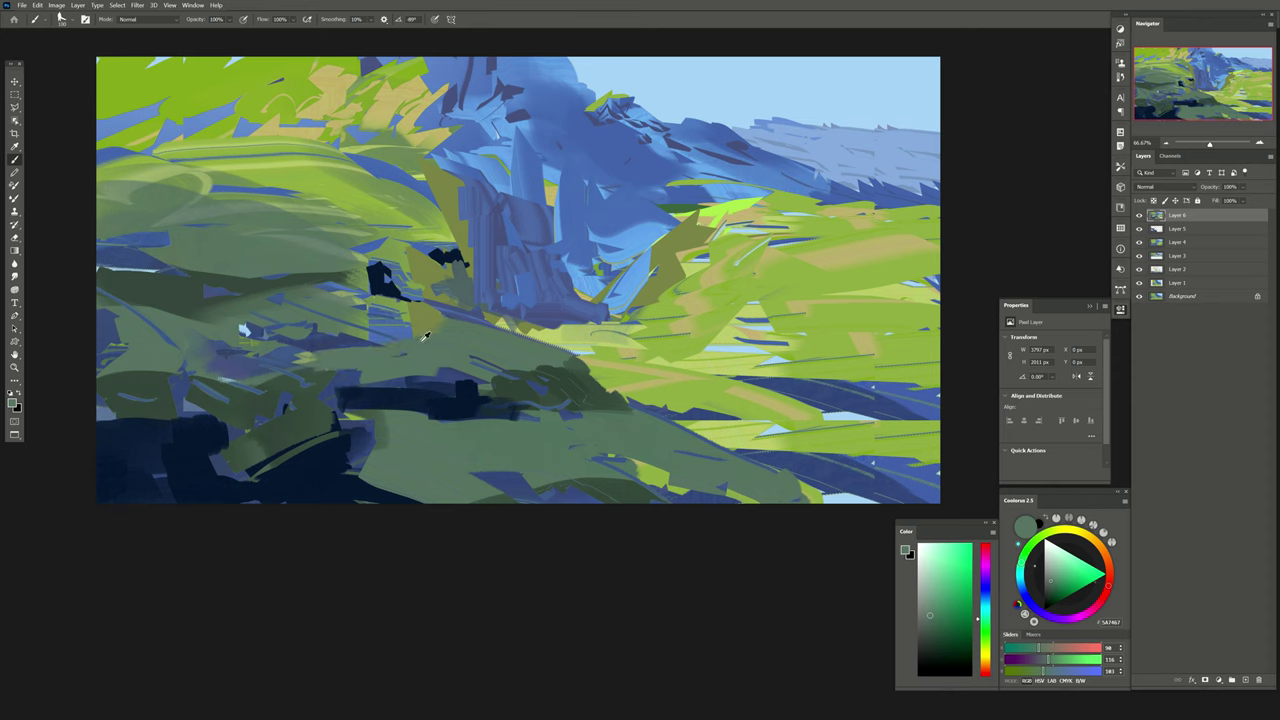
alt+click(382, 418)
drag(370, 412, 487, 428)
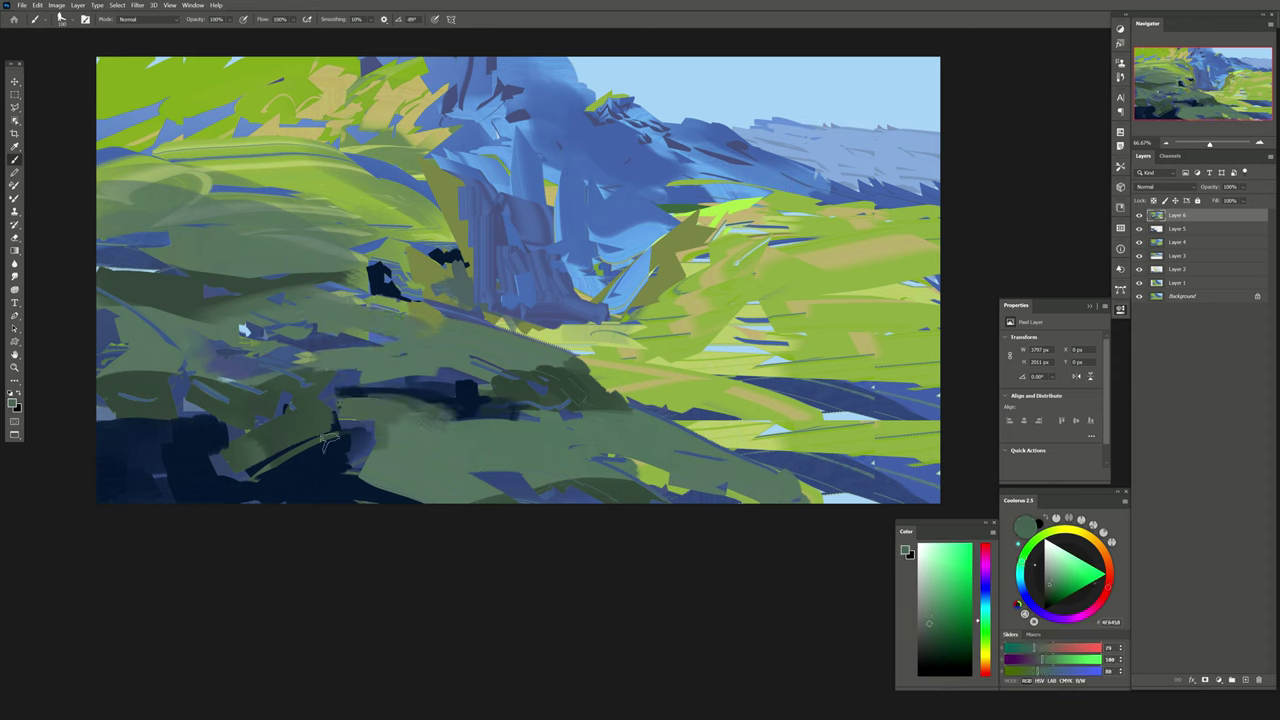
mouse_move(330, 420)
mouse_down()
mouse_move(436, 400)
mouse_move(494, 410)
mouse_up()
alt+click(460, 355)
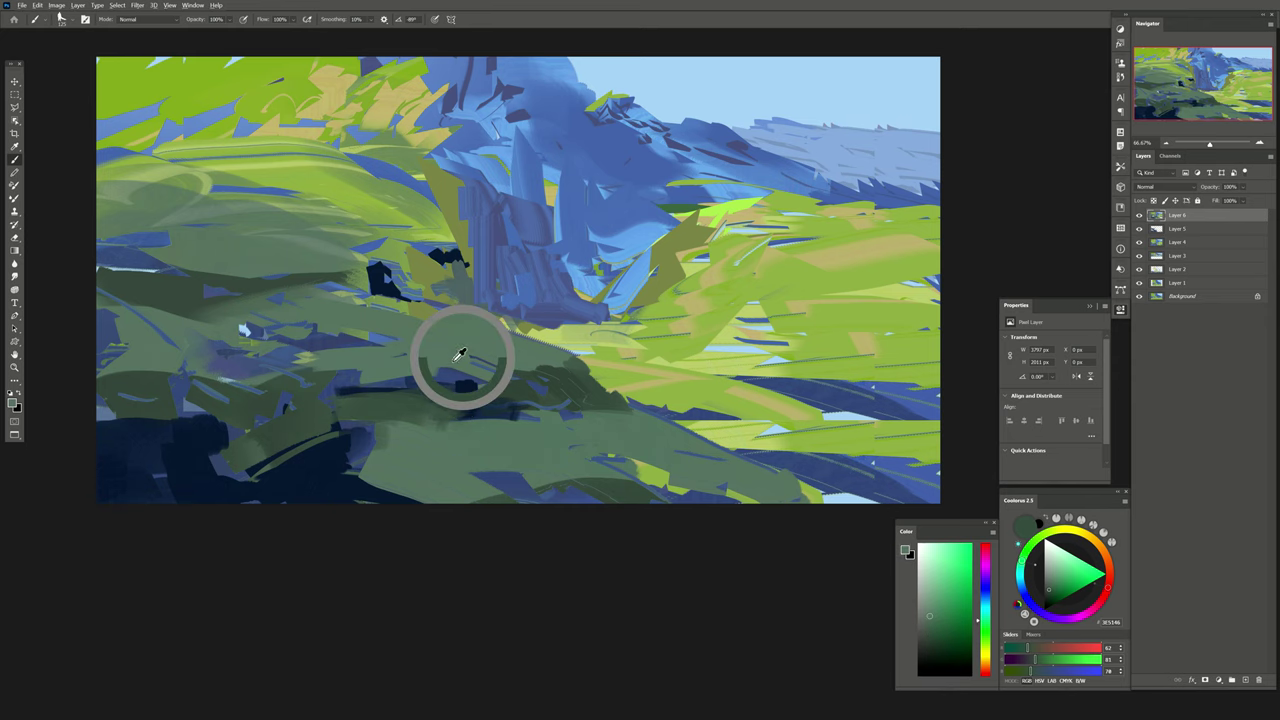
Paint dark blue strokes down the central cliff's lower side using its sampled blue.
drag(581, 212, 548, 232)
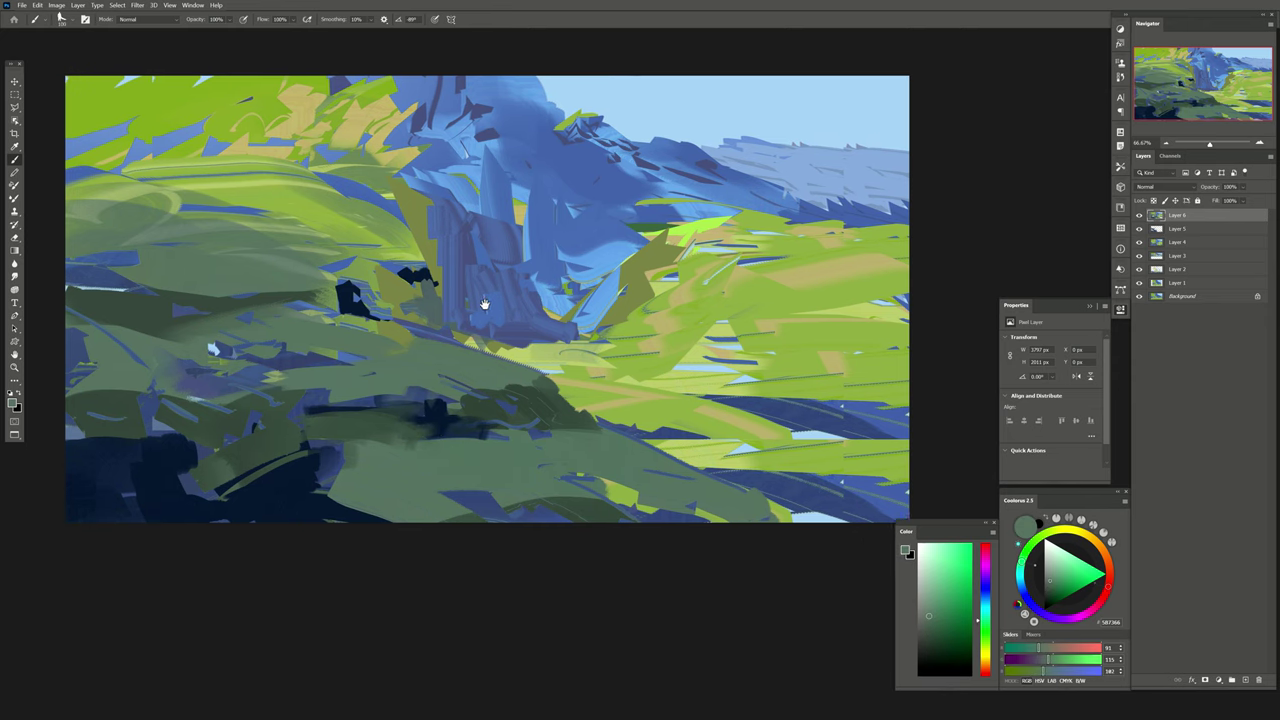
alt+click(589, 239)
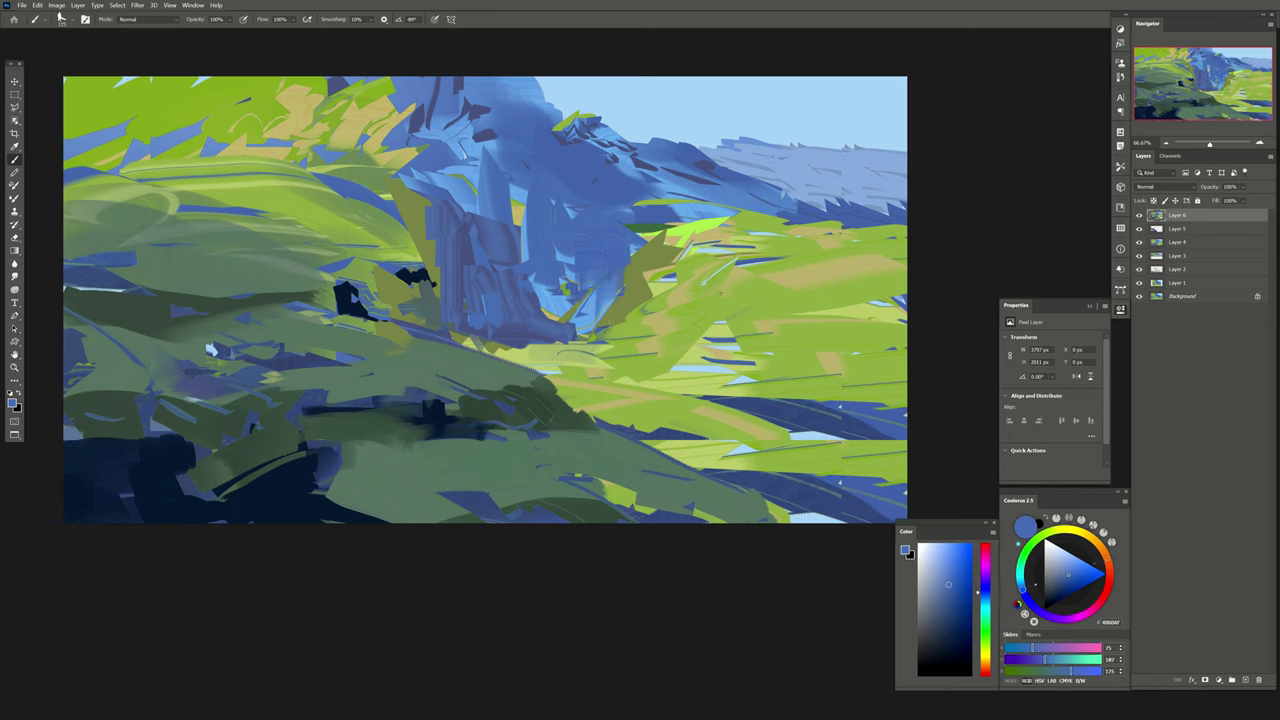
drag(626, 268, 572, 334)
Paint grey-green strokes across the right hills and short blue strokes at the cliff base.
alt+click(700, 352)
alt+click(729, 309)
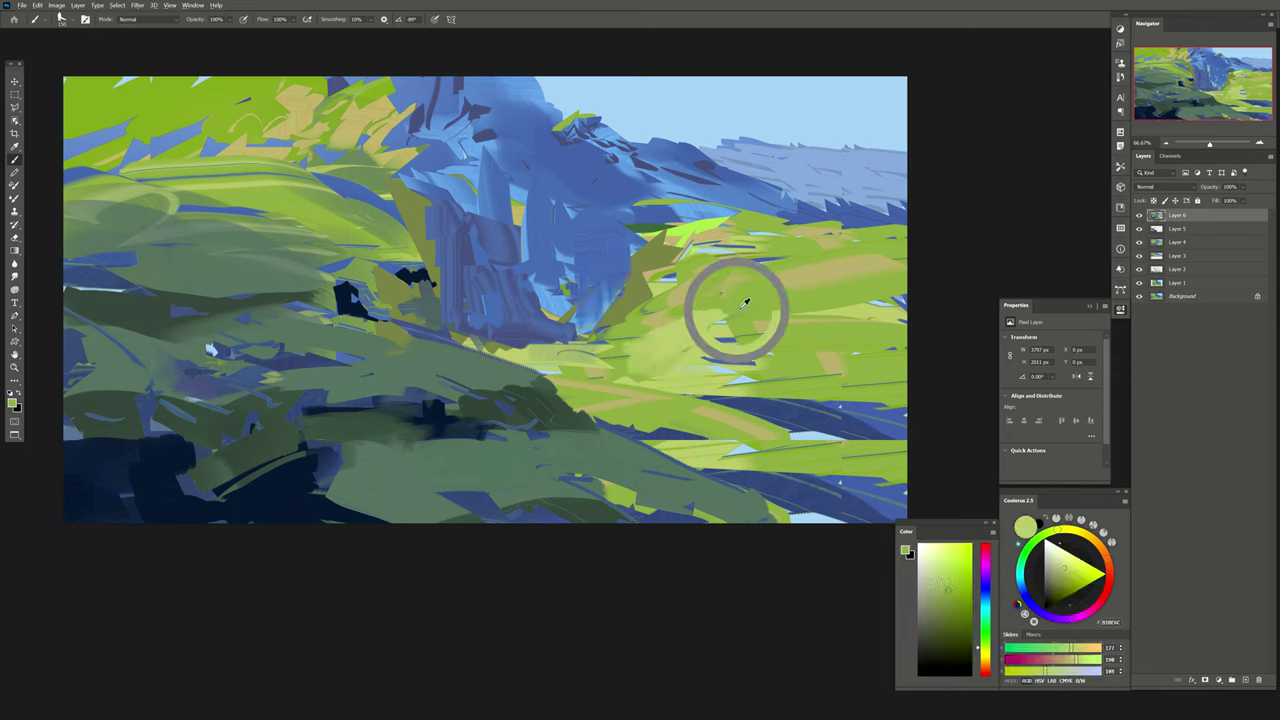
alt+click(440, 405)
drag(690, 252, 730, 230)
mouse_move(650, 240)
mouse_down()
mouse_move(770, 225)
mouse_move(905, 238)
mouse_up()
drag(850, 250, 785, 298)
mouse_move(864, 256)
mouse_down()
mouse_move(830, 300)
mouse_move(650, 280)
mouse_up()
alt+click(527, 323)
drag(560, 300, 603, 305)
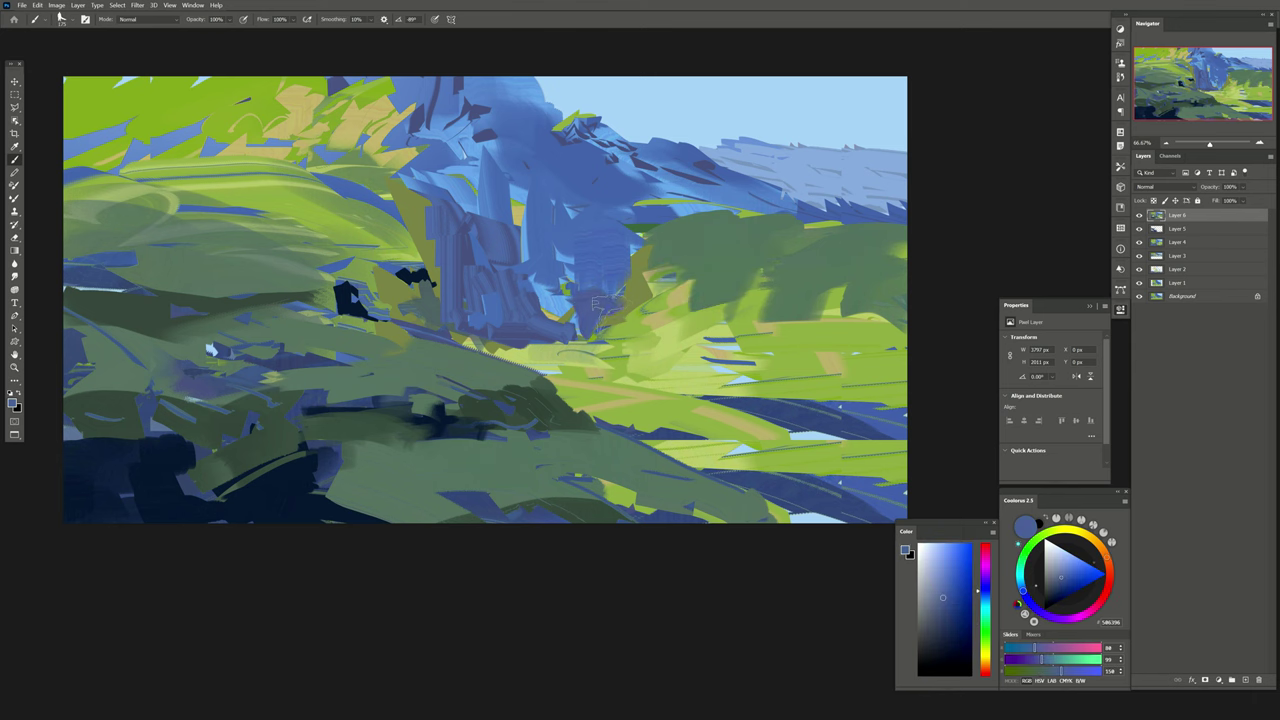
Paint a light sky-blue vertical band over the central blue peak.
alt+click(617, 113)
alt+click(614, 109)
drag(614, 109, 575, 280)
mouse_move(555, 100)
mouse_down()
mouse_move(600, 170)
mouse_move(600, 230)
mouse_move(645, 125)
mouse_move(630, 240)
mouse_move(600, 300)
mouse_up()
mouse_move(620, 250)
mouse_down()
mouse_move(585, 320)
mouse_move(562, 292)
mouse_move(600, 328)
mouse_up()
Darken the mountain base, extend sky blue over the right mountain's left edge, and mirror the canvas.
alt+click(553, 310)
alt+click(648, 163)
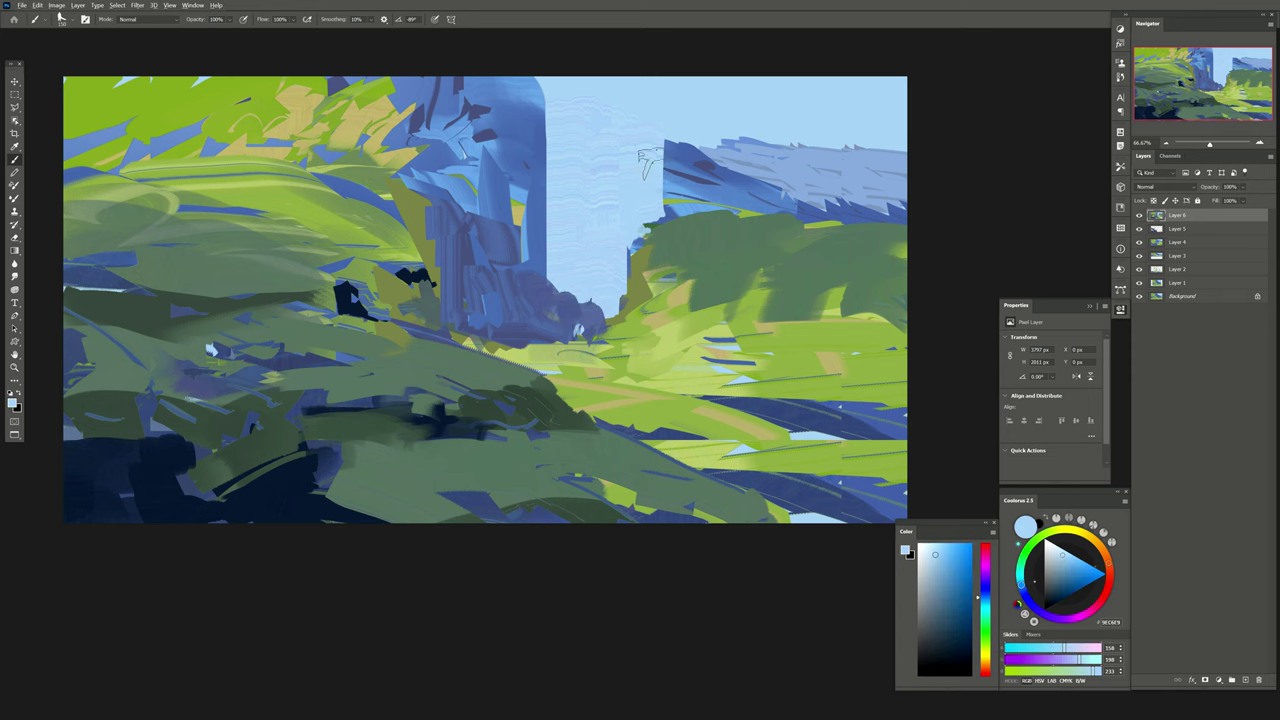
drag(645, 218, 656, 142)
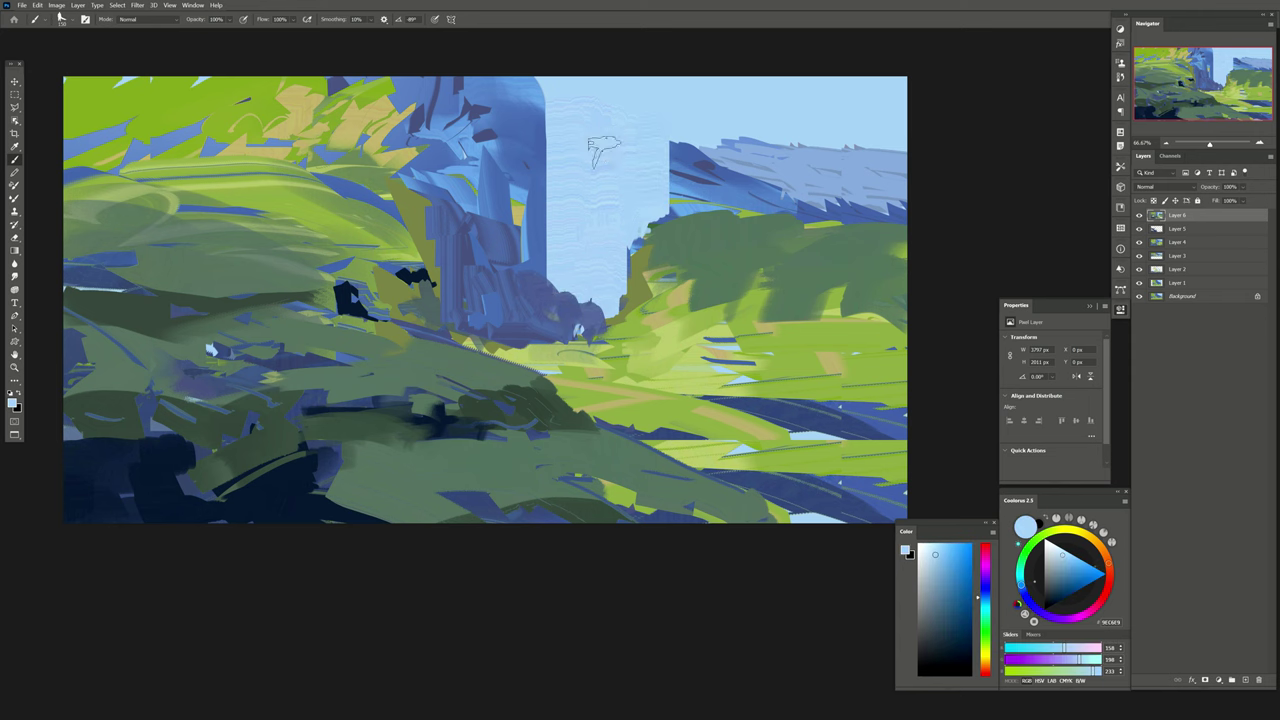
key(h)
drag(540, 345, 560, 357)
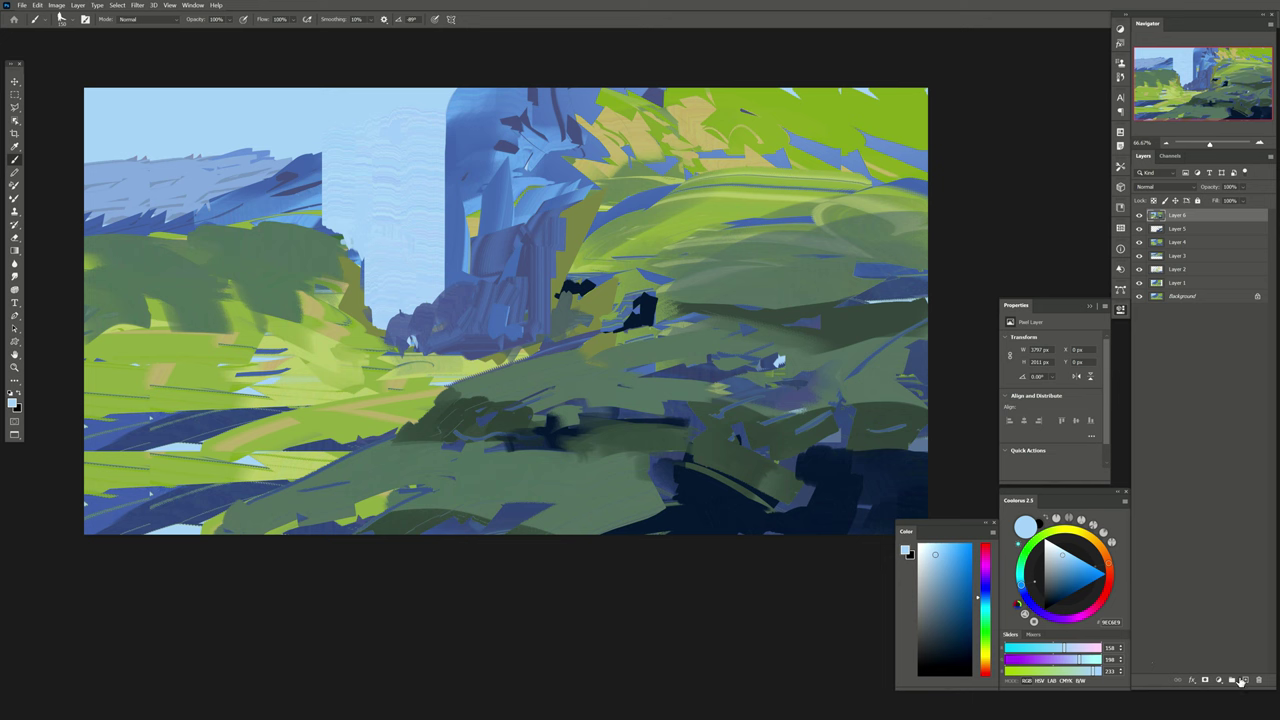
On a new layer, paint dark navy tower shapes at the central cliff base.
click(1240, 680)
alt+click(640, 310)
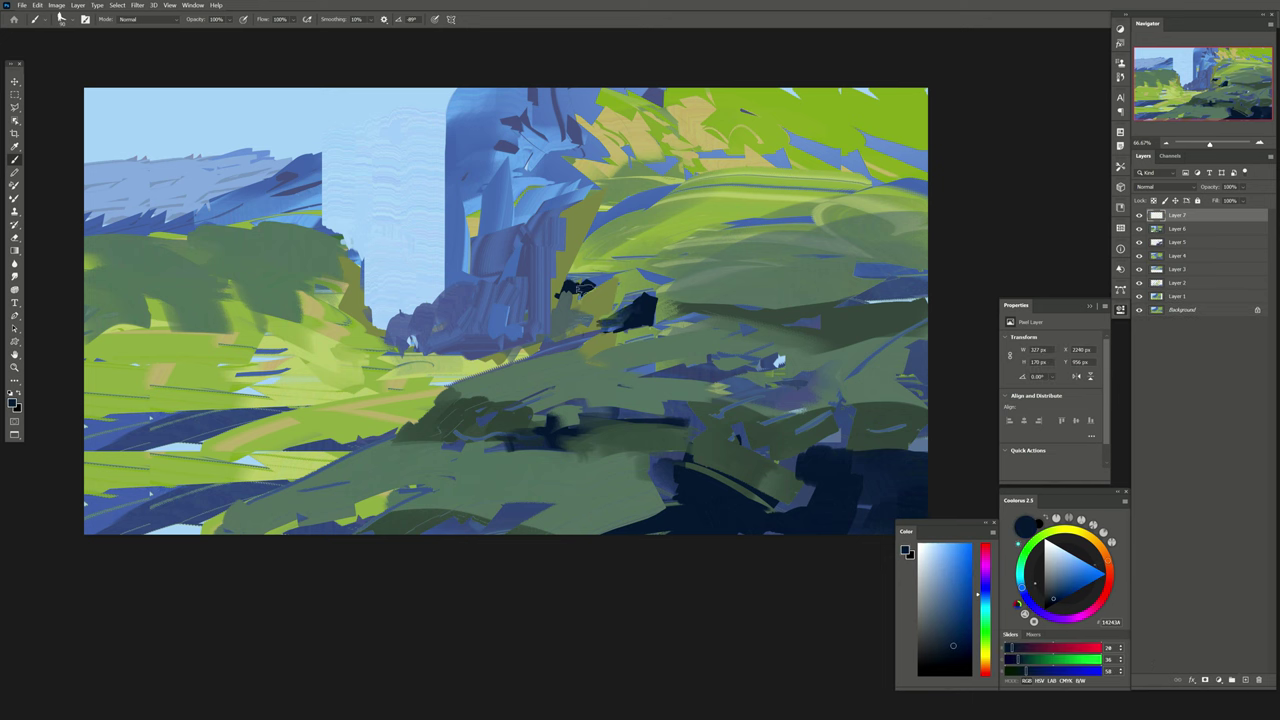
alt+click(617, 309)
mouse_move(577, 288)
mouse_down()
mouse_move(598, 318)
mouse_move(621, 323)
mouse_up()
drag(641, 260, 641, 300)
mouse_move(630, 302)
mouse_down()
mouse_move(612, 324)
mouse_move(578, 245)
mouse_up()
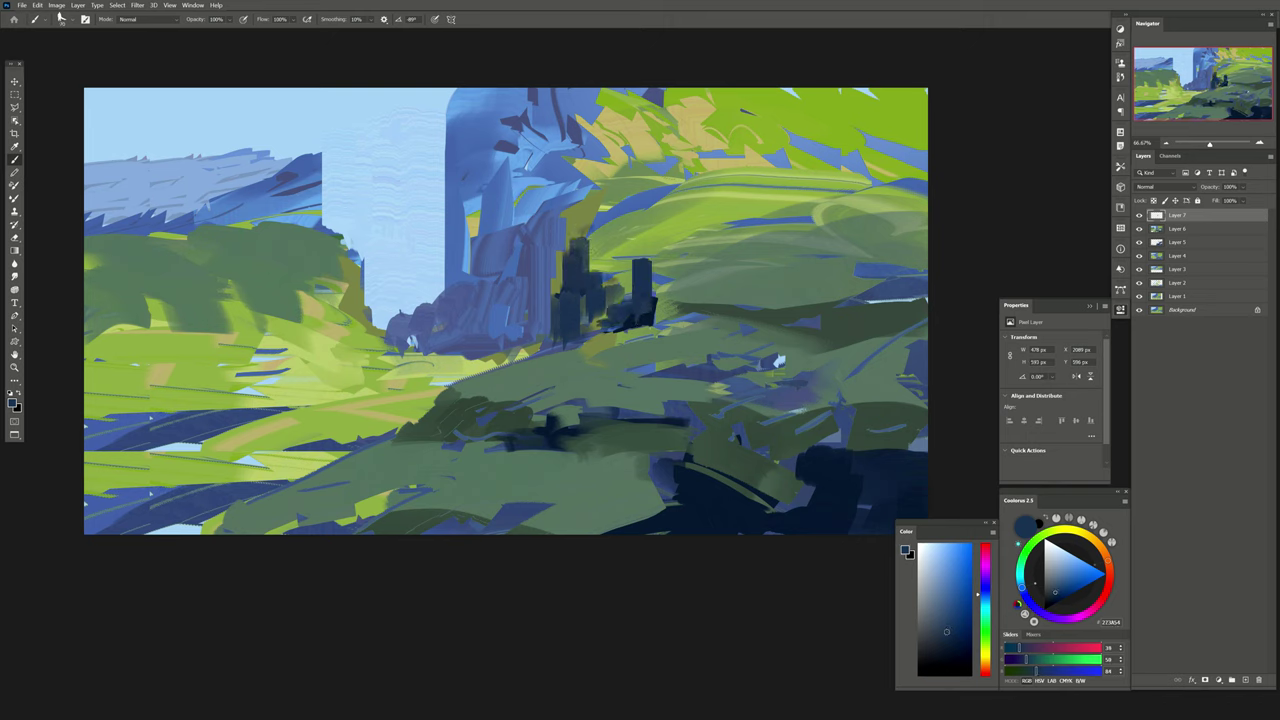
Erase parts of the dark tower strokes to soften them.
alt+click(575, 243)
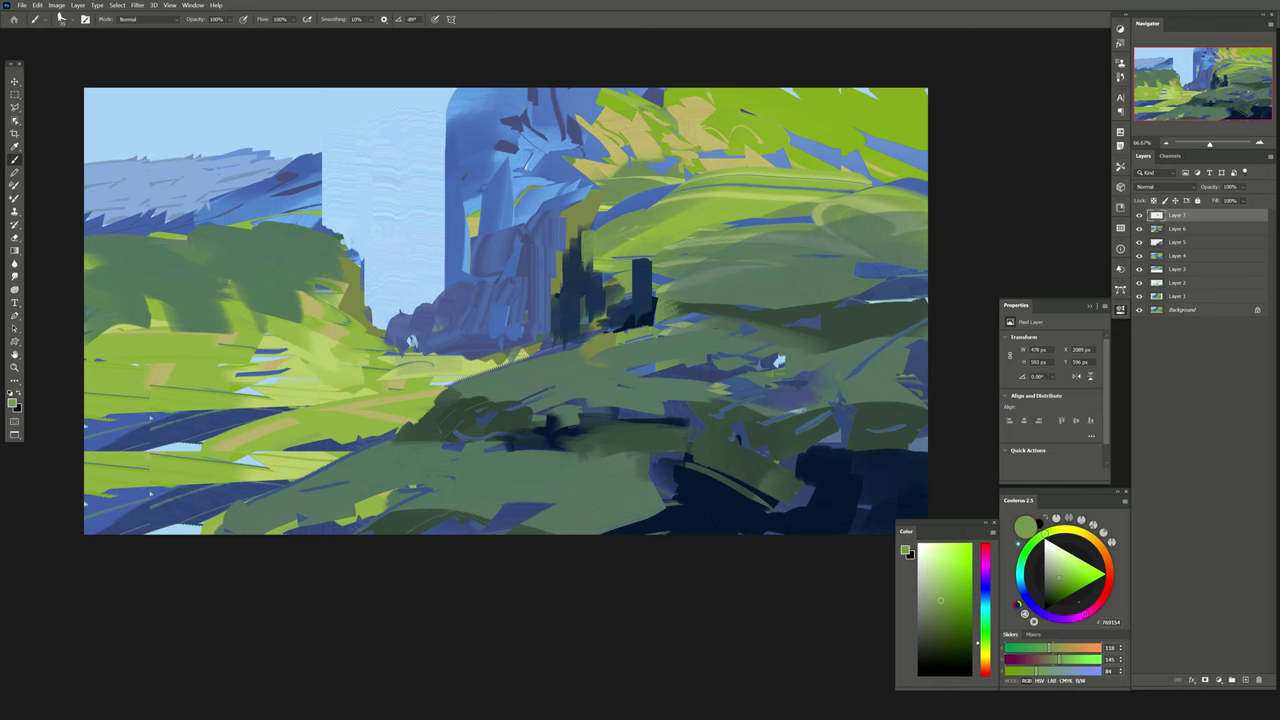
key(e)
drag(641, 258, 641, 300)
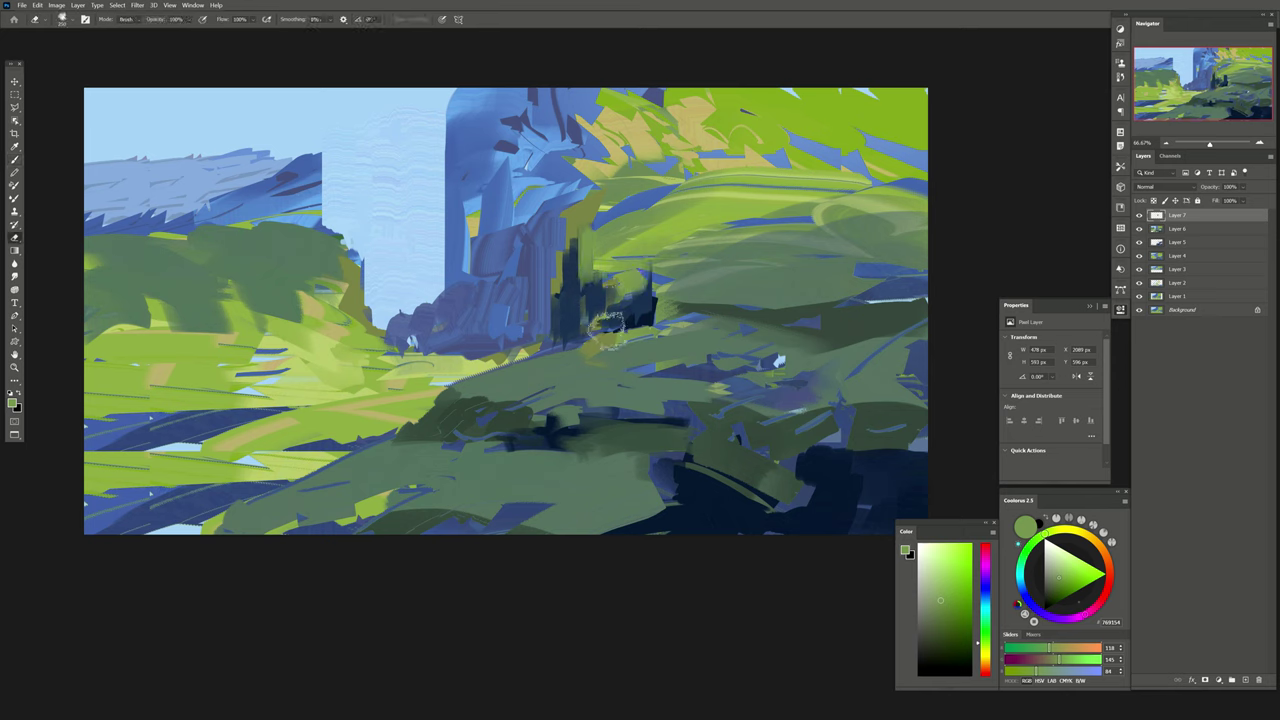
drag(552, 225, 552, 290)
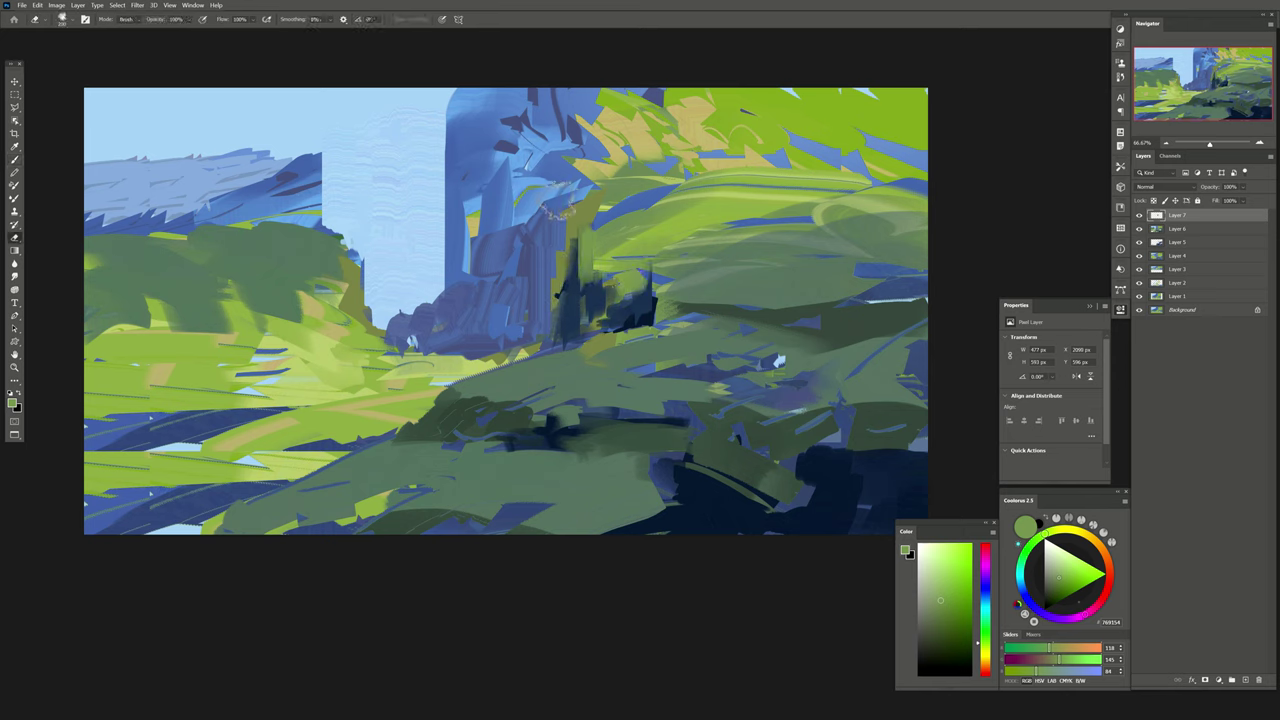
mouse_move(558, 192)
mouse_down()
mouse_move(560, 246)
mouse_move(592, 314)
mouse_up()
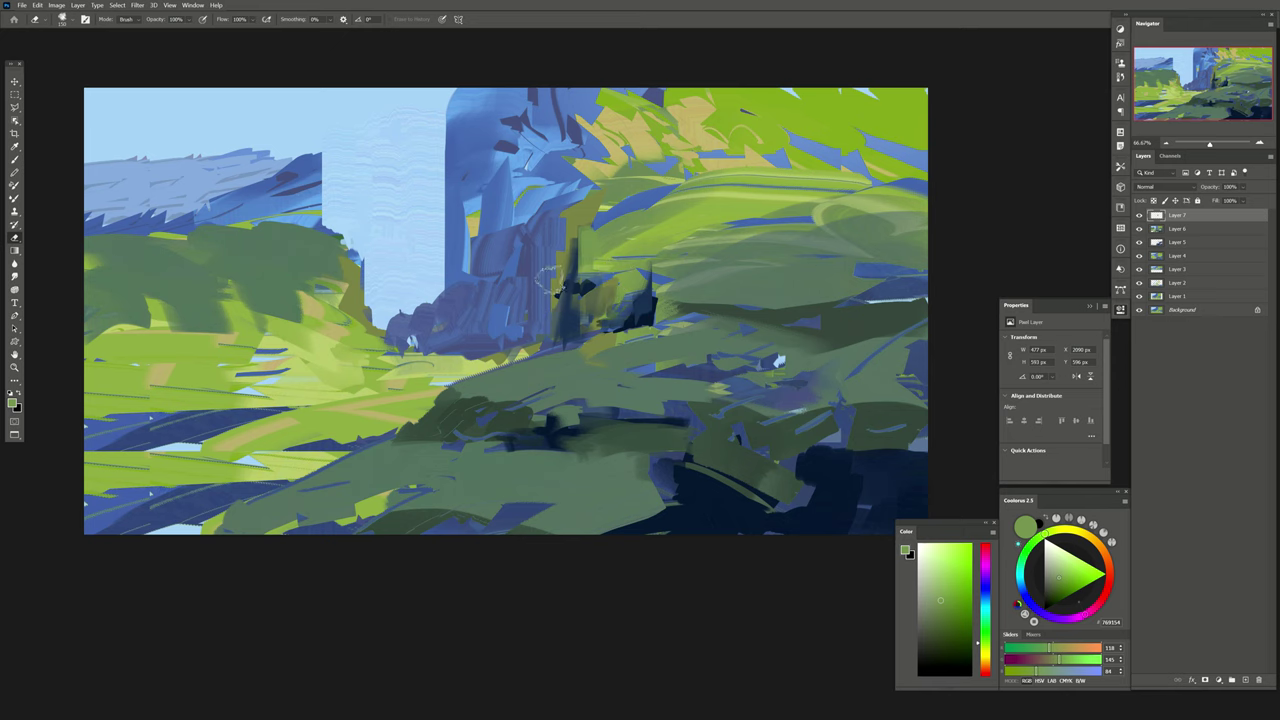
Paint a blue vertical stroke beside the towers, flip the canvas back, and add another layer.
key(b)
alt+click(598, 280)
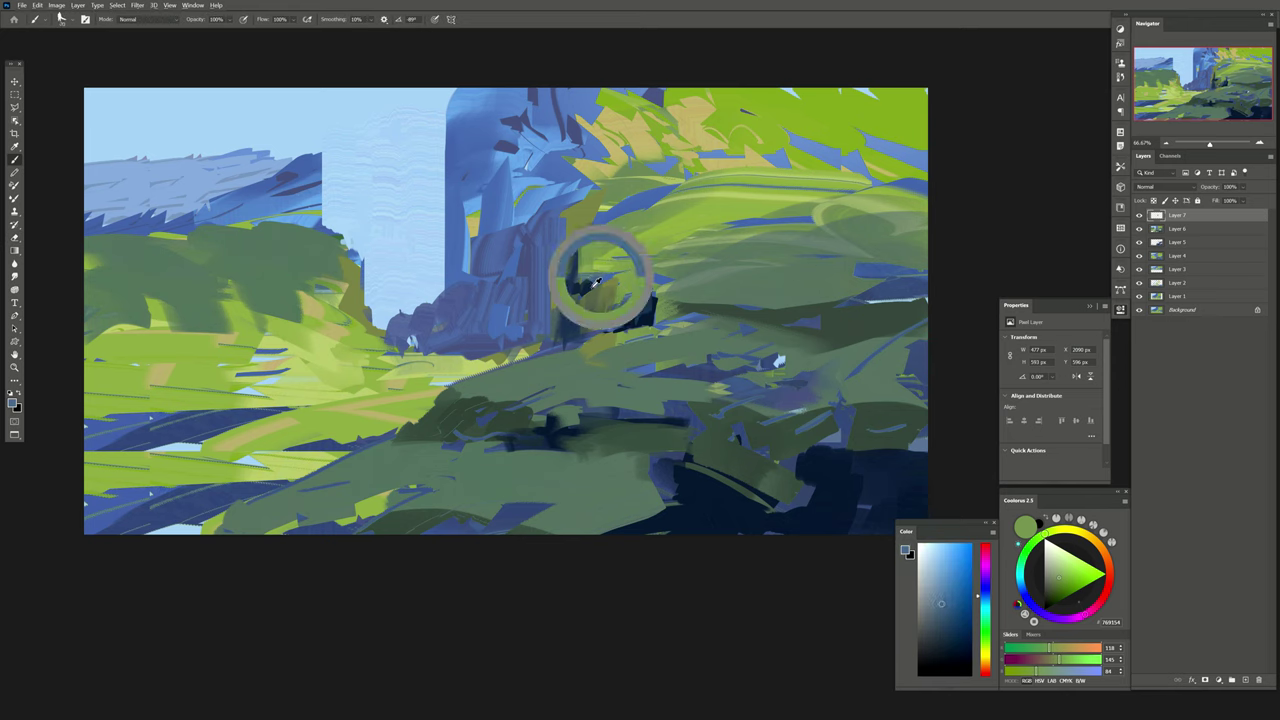
alt+click(566, 298)
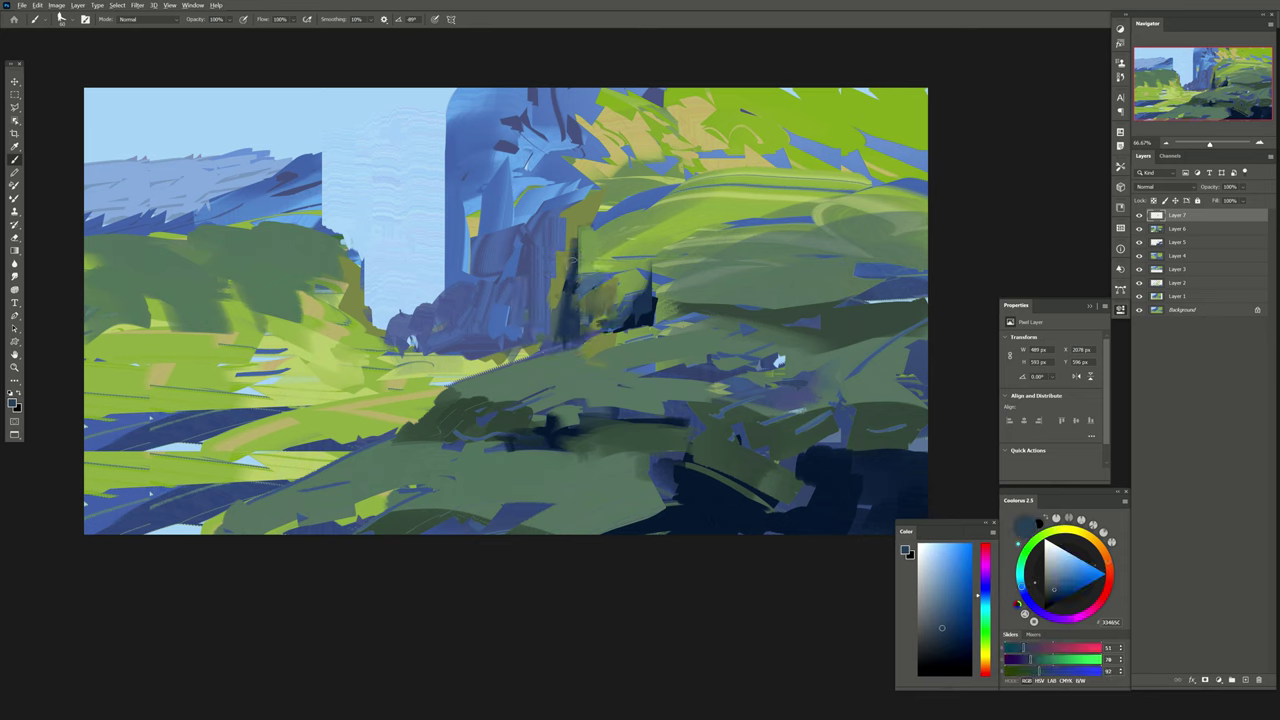
alt+click(625, 295)
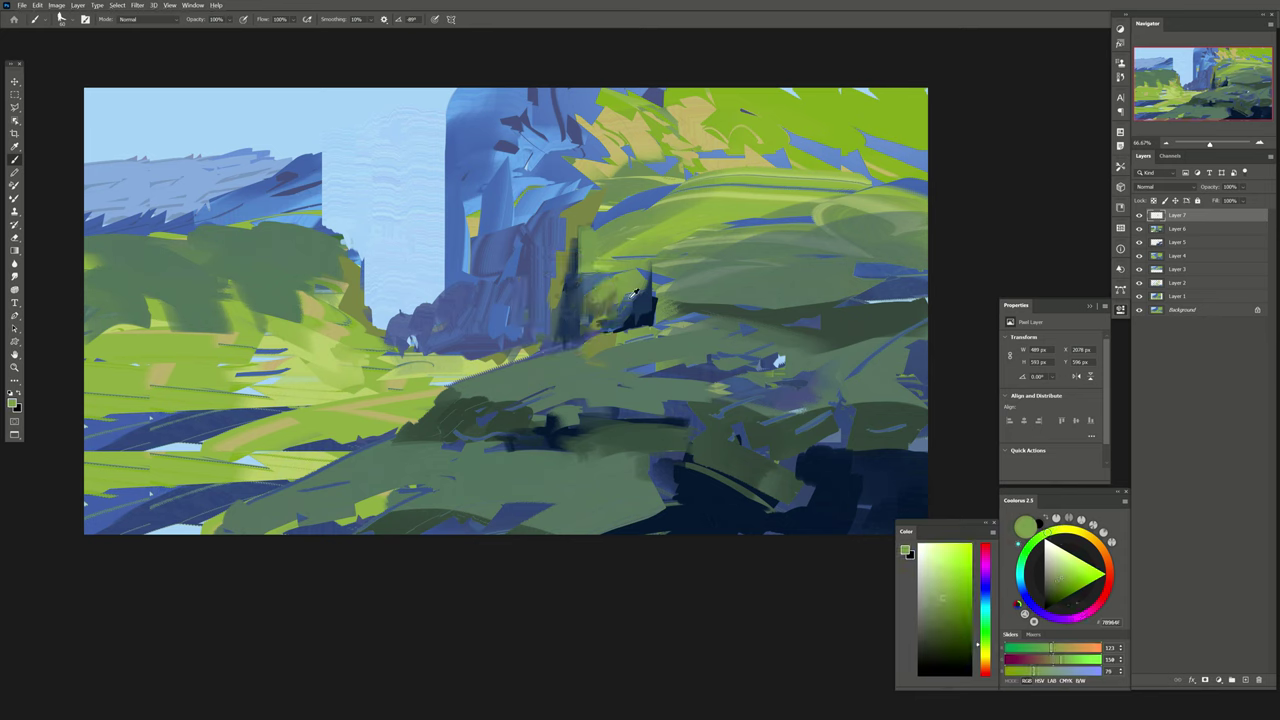
alt+click(613, 310)
alt+click(566, 288)
alt+click(551, 284)
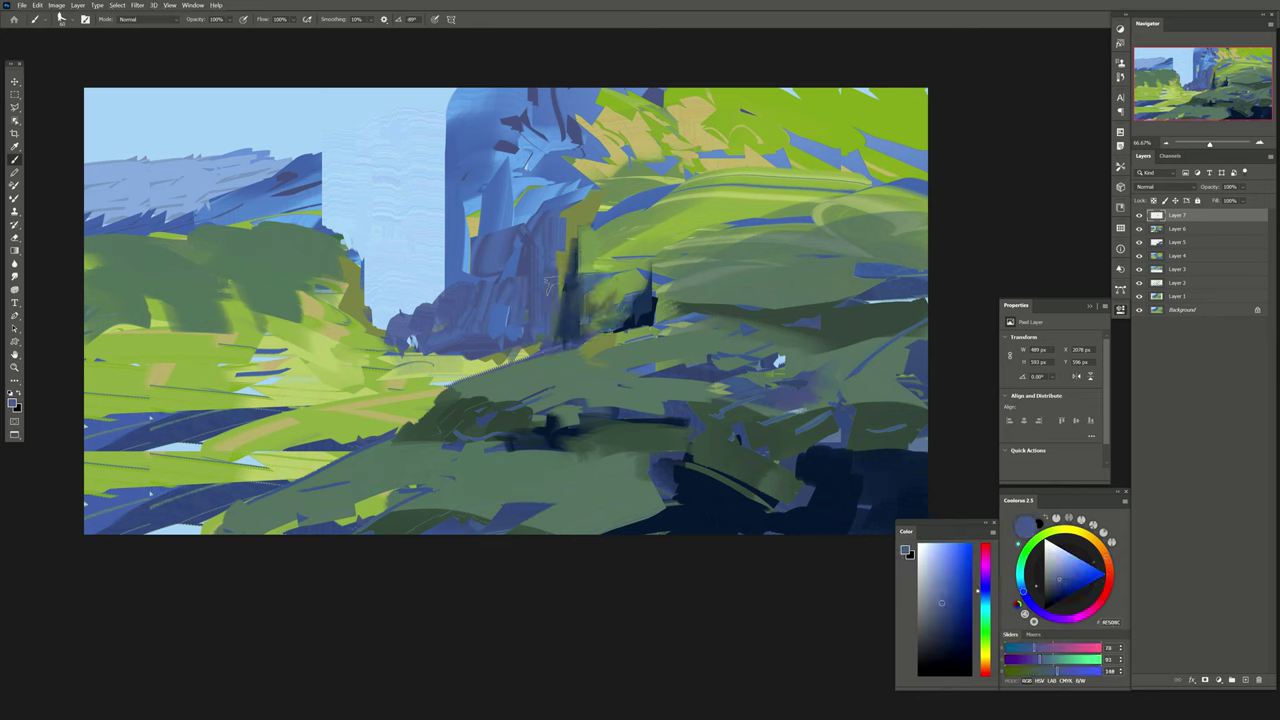
drag(559, 250, 559, 336)
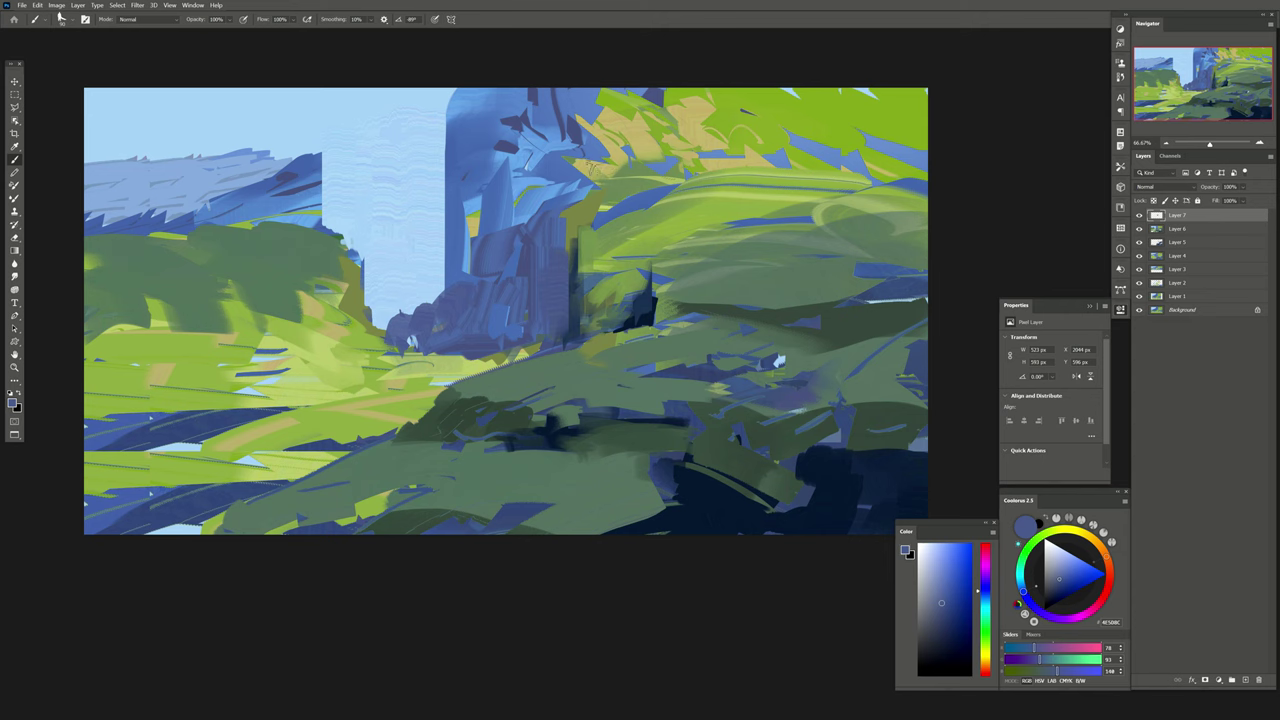
key(h)
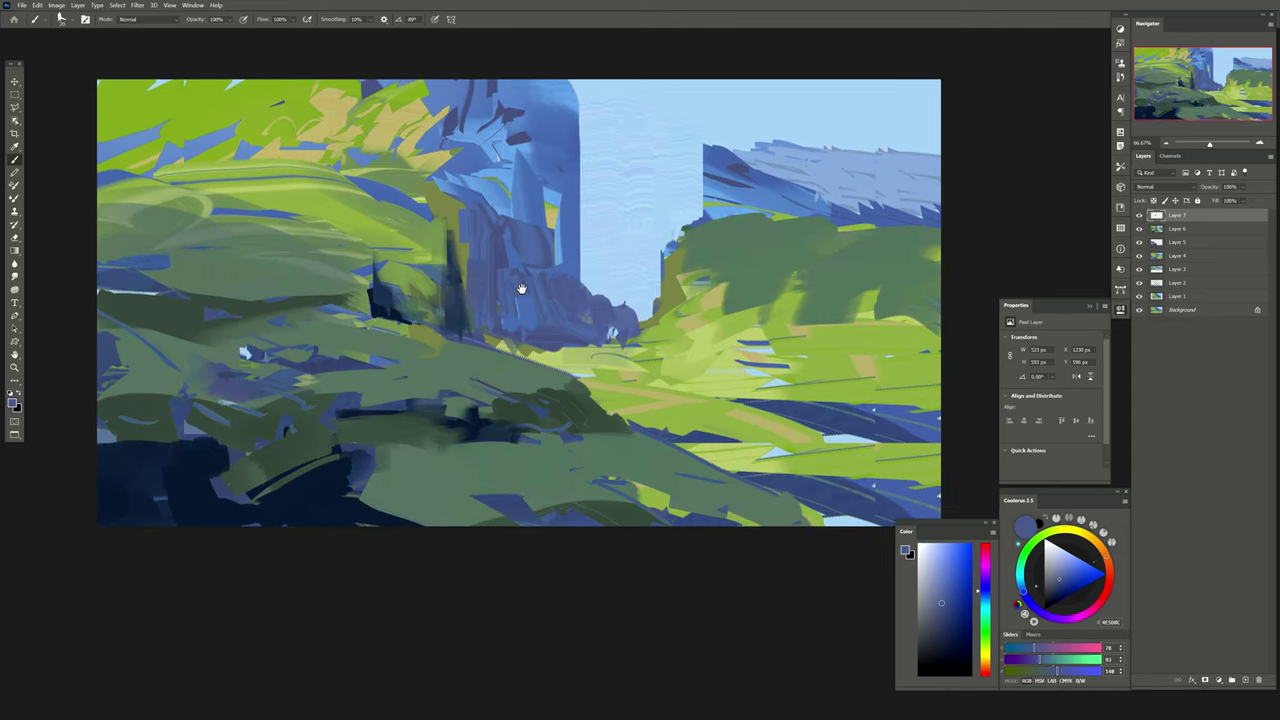
click(1245, 680)
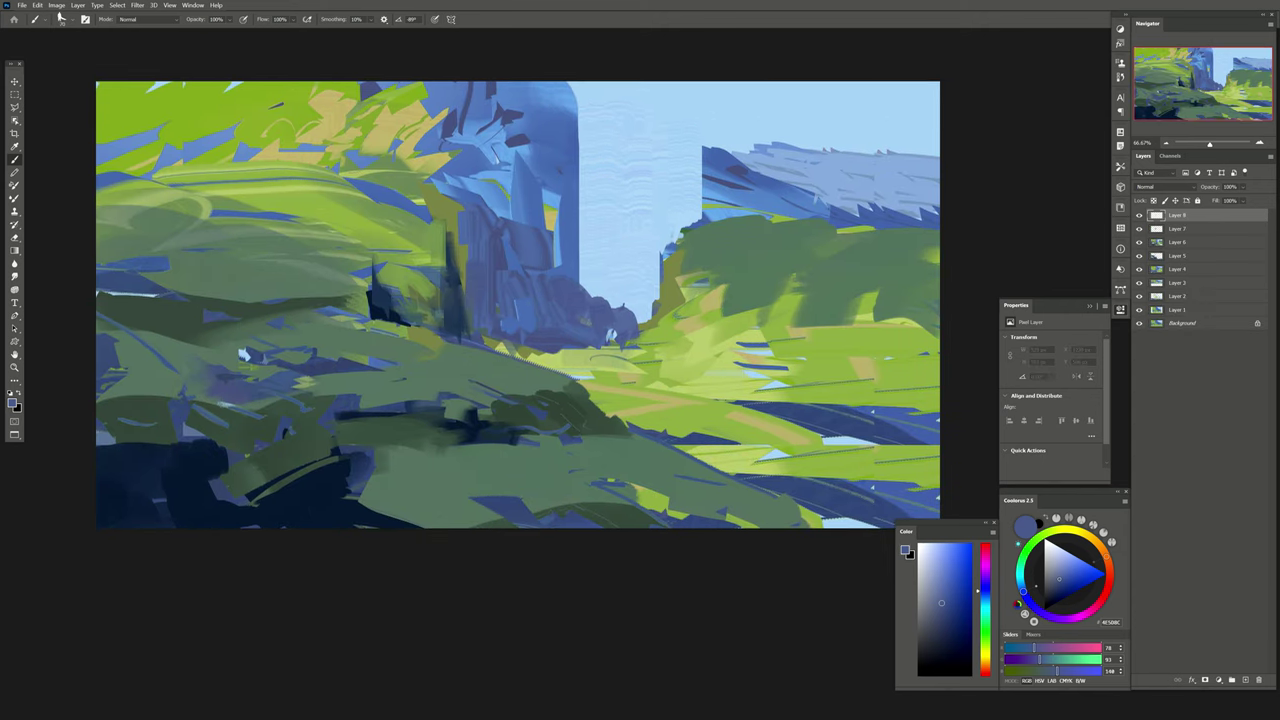
Select the bright green field by Color Range, paint a pink wash into it, then deselect.
click(117, 5)
click(150, 106)
click(608, 392)
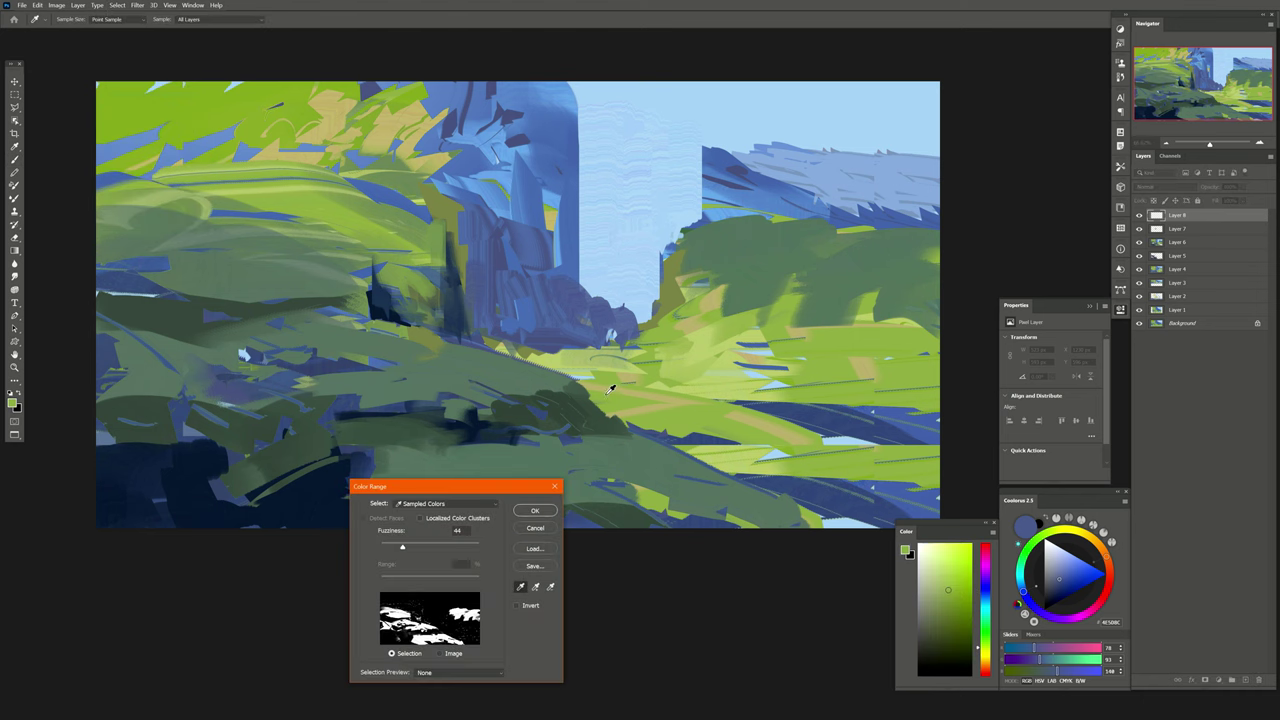
key(Return)
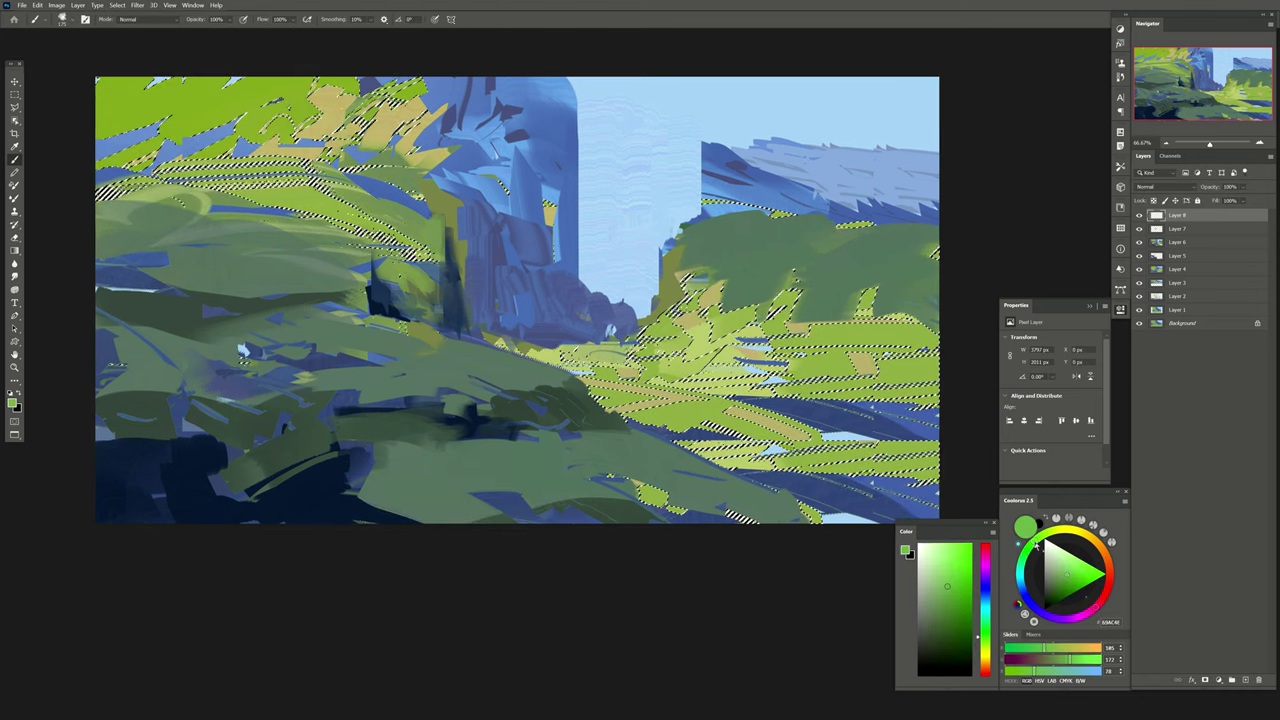
drag(1036, 545, 1060, 575)
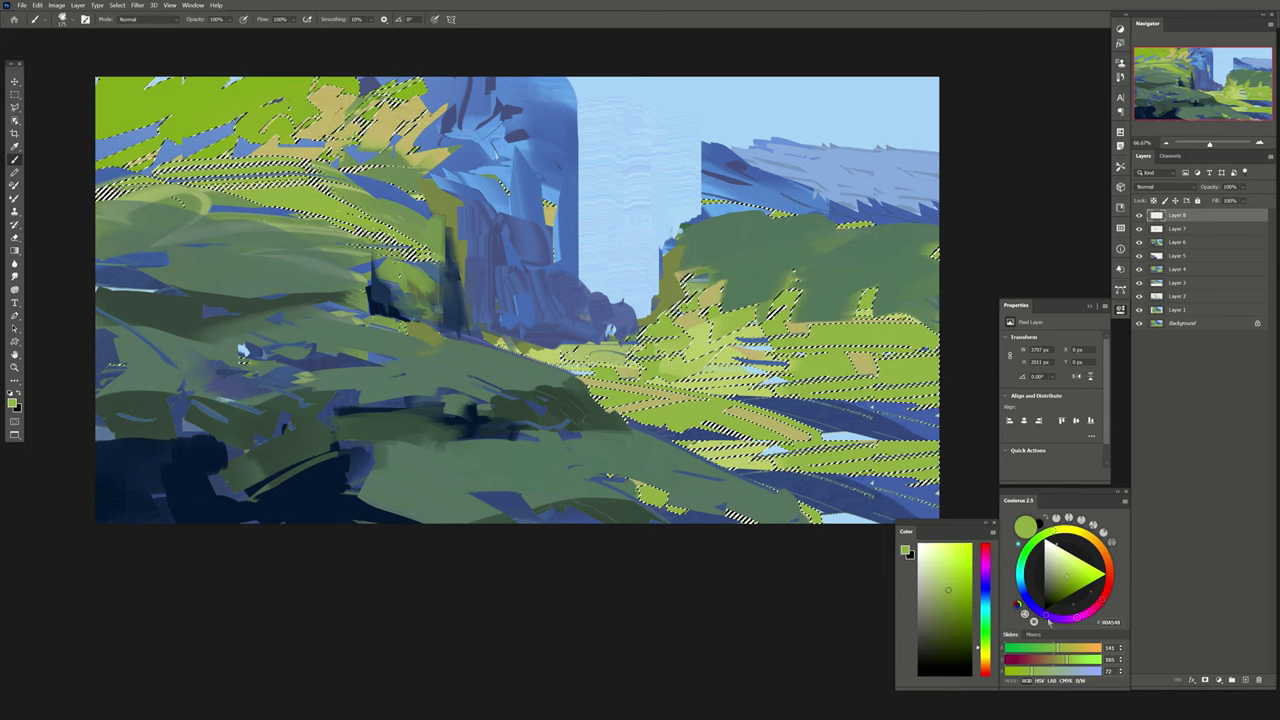
click(1080, 620)
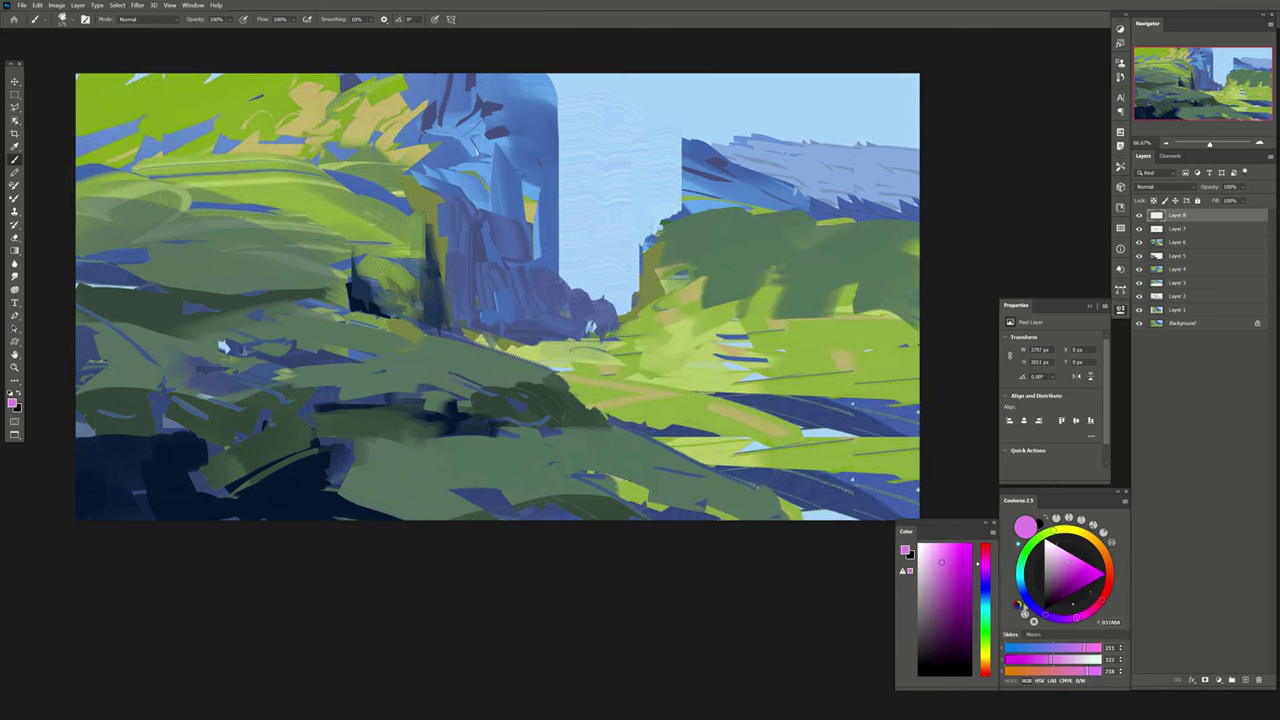
click(1048, 620)
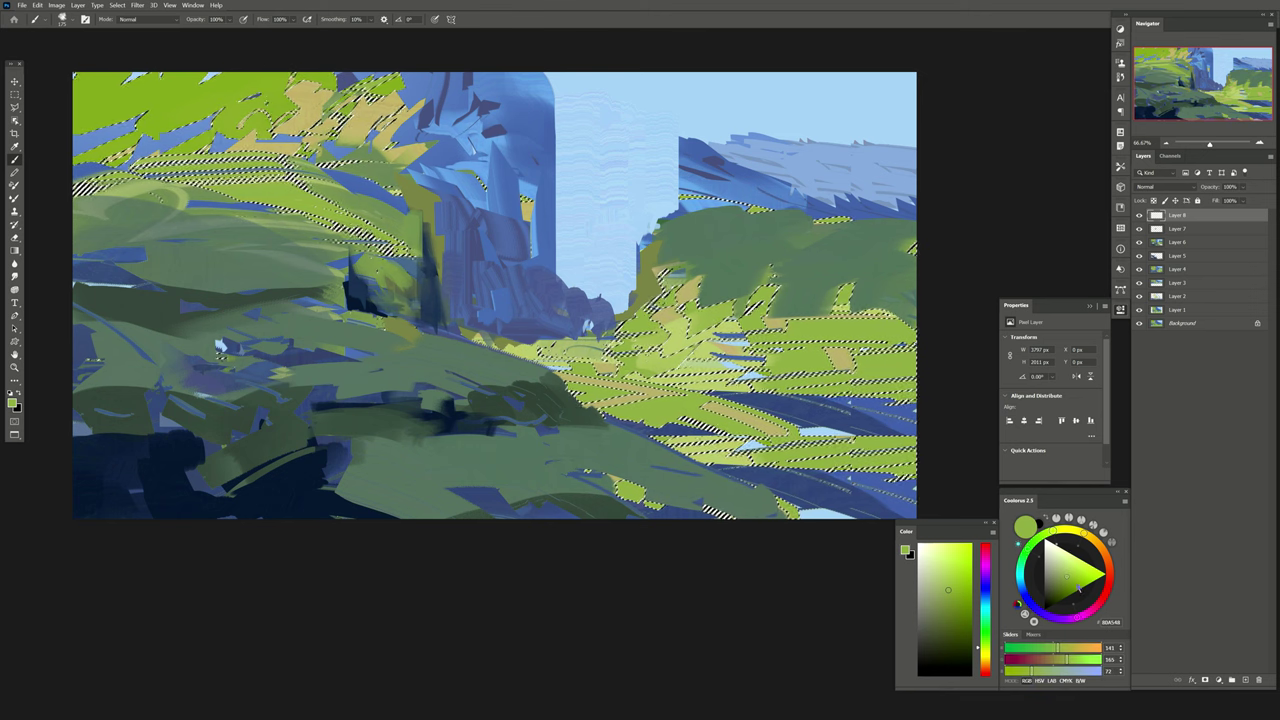
click(1079, 588)
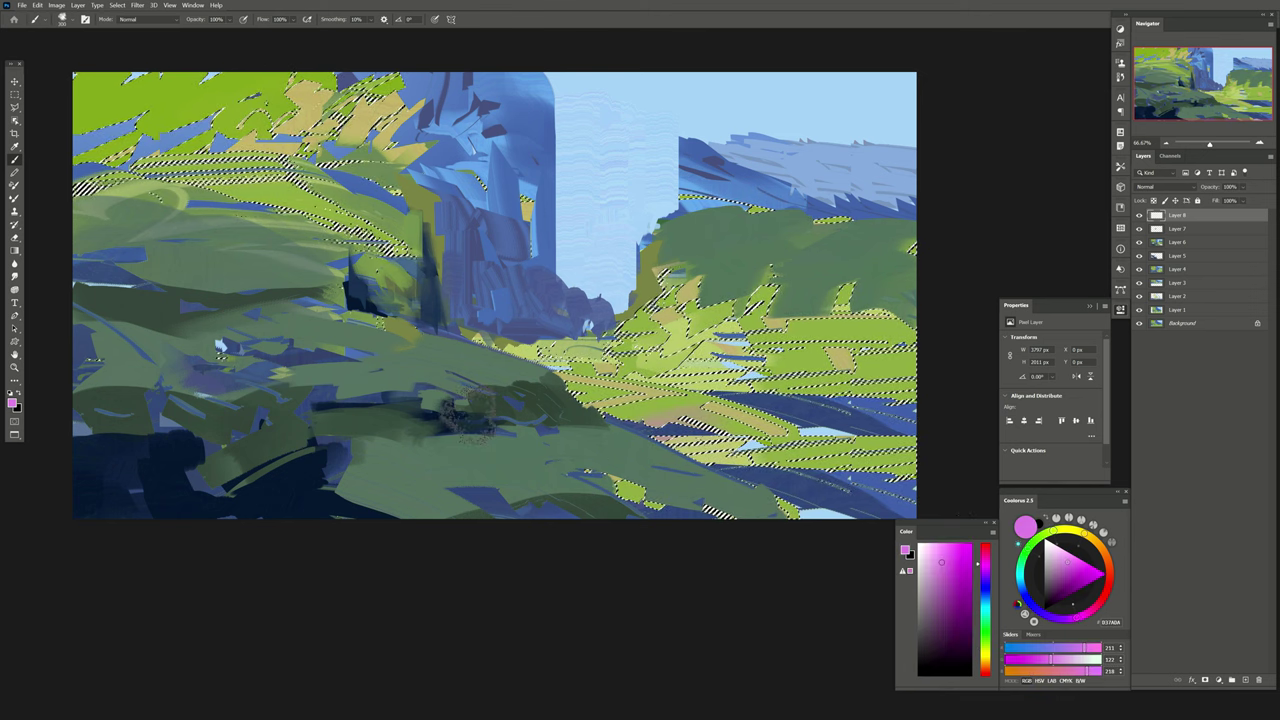
mouse_move(600, 380)
mouse_down()
mouse_move(714, 366)
mouse_move(731, 491)
mouse_up()
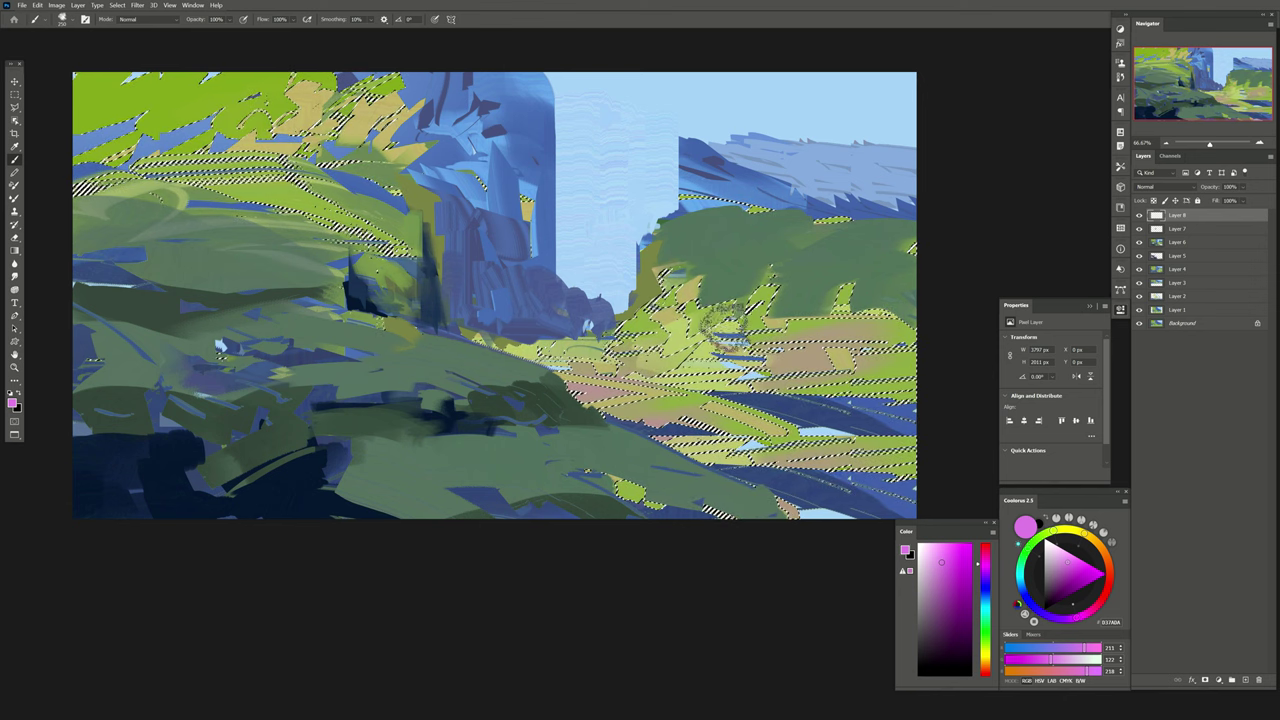
key(ctrl+d)
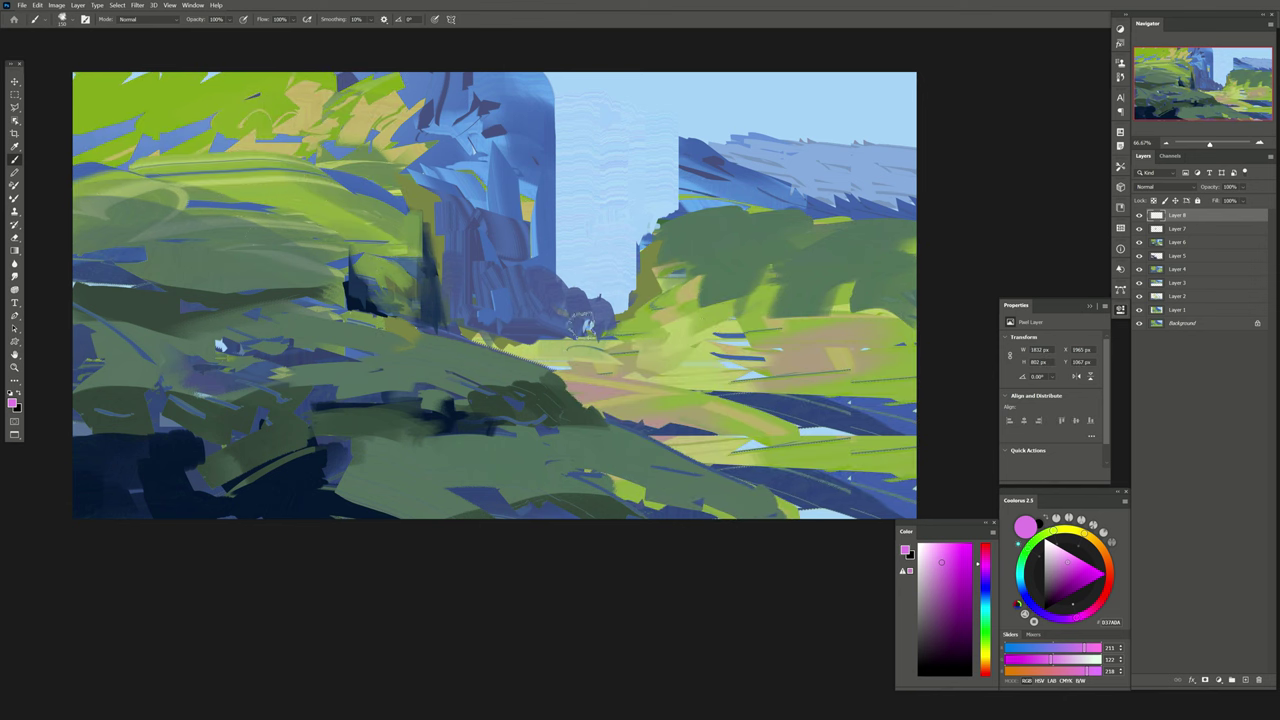
Make a new Color Range selection of the green areas for painting with the brush.
drag(251, 257, 257, 278)
click(117, 5)
click(120, 100)
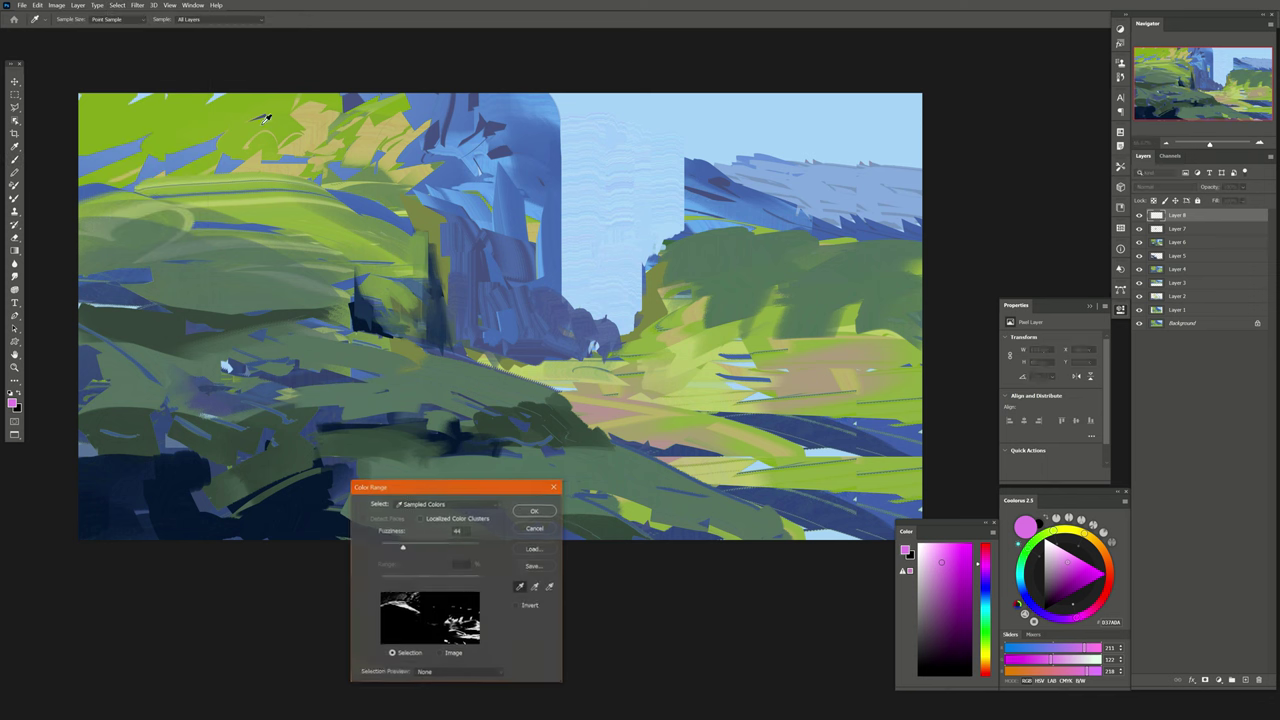
click(265, 118)
key(Return)
key(b)
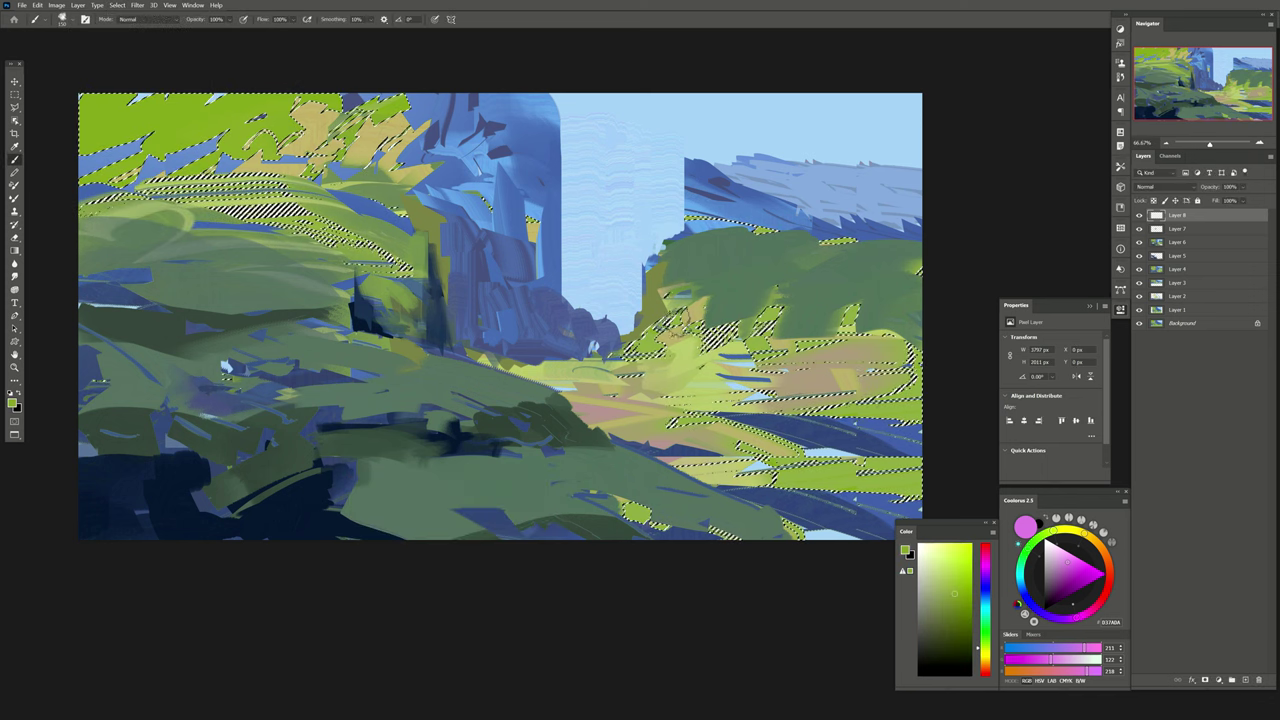
alt+click(258, 118)
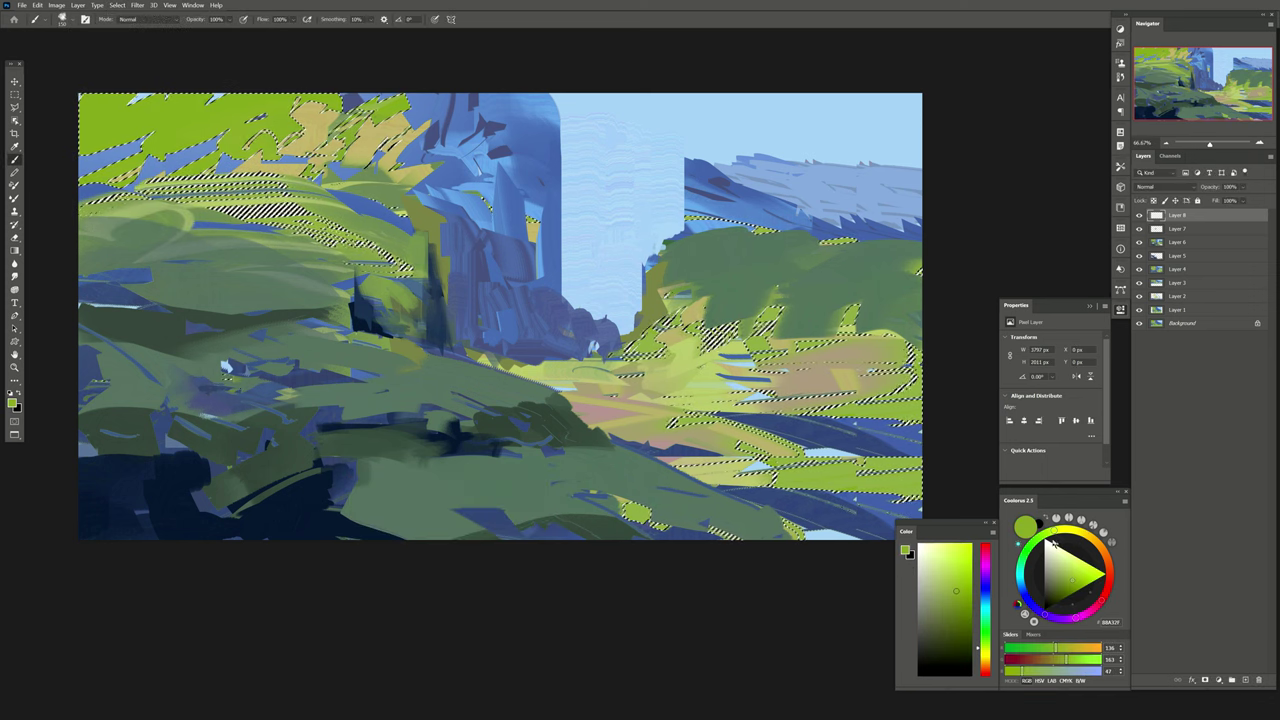
Enlarge the brush to 300–500 and paint speckled light texture at the top-left.
drag(1062, 606, 1047, 617)
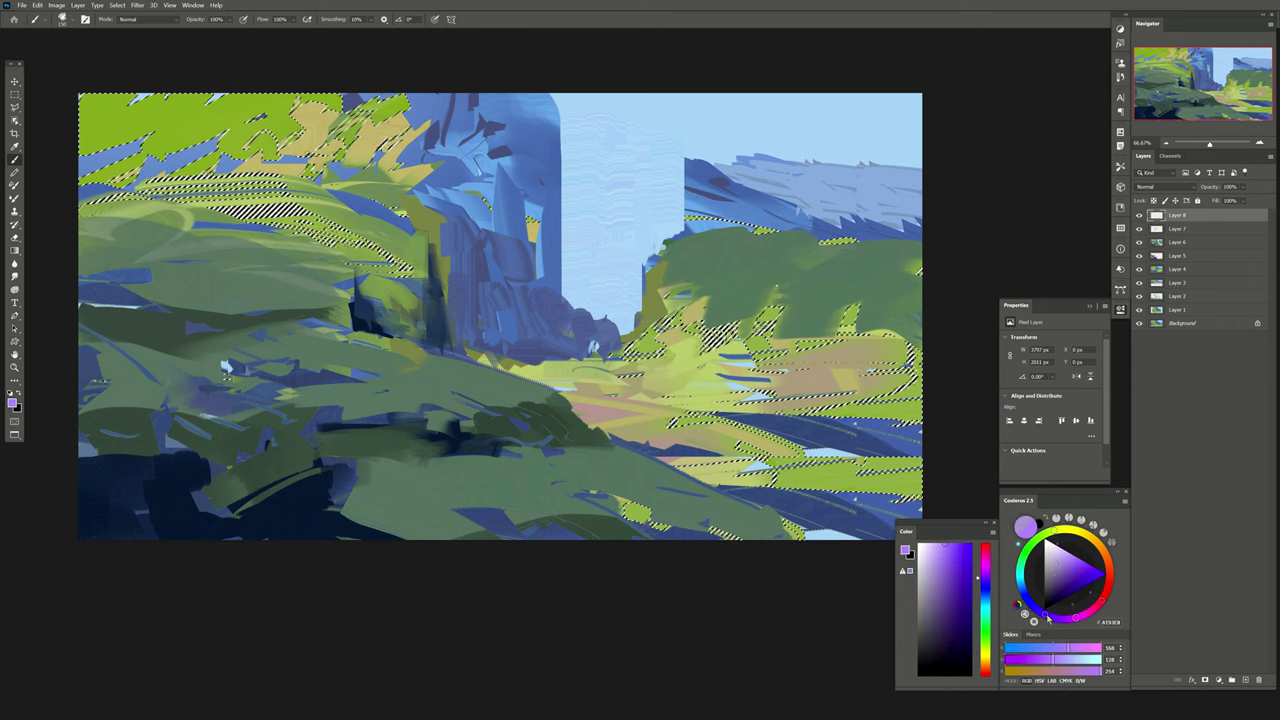
key(bracketright)
key(bracketright)
key(bracketright)
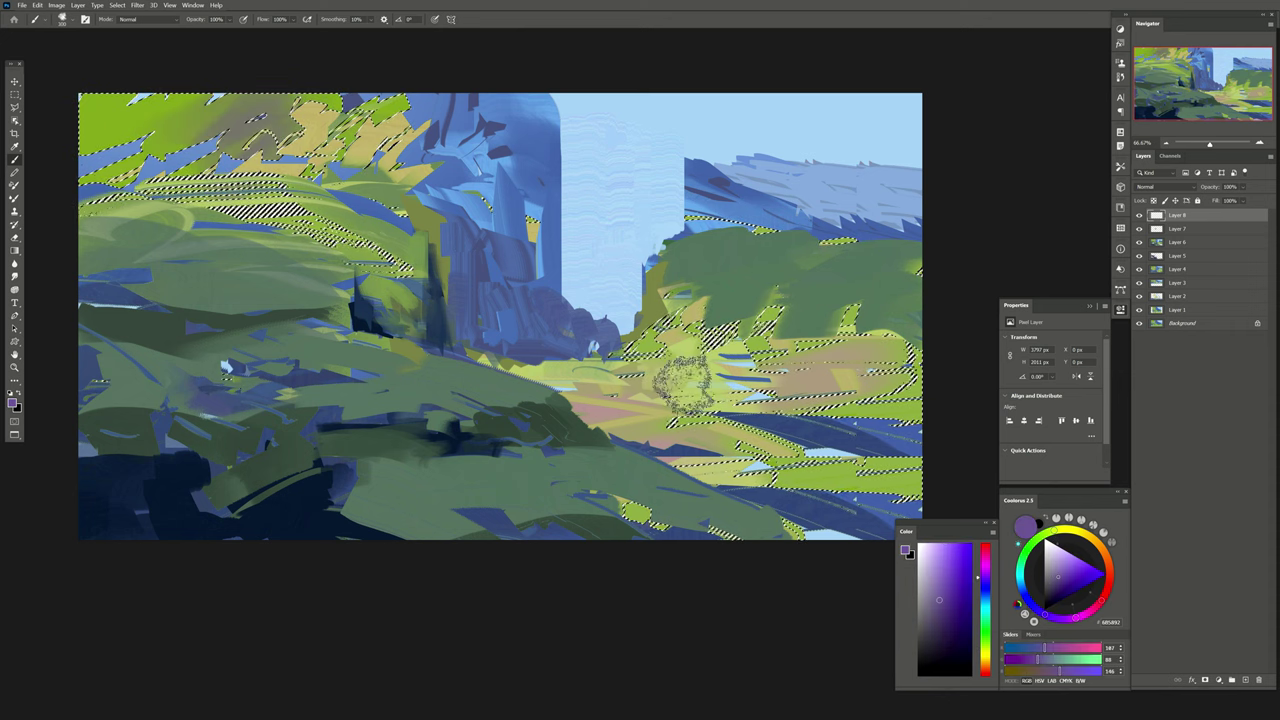
click(1055, 580)
key(bracketright)
drag(110, 115, 165, 165)
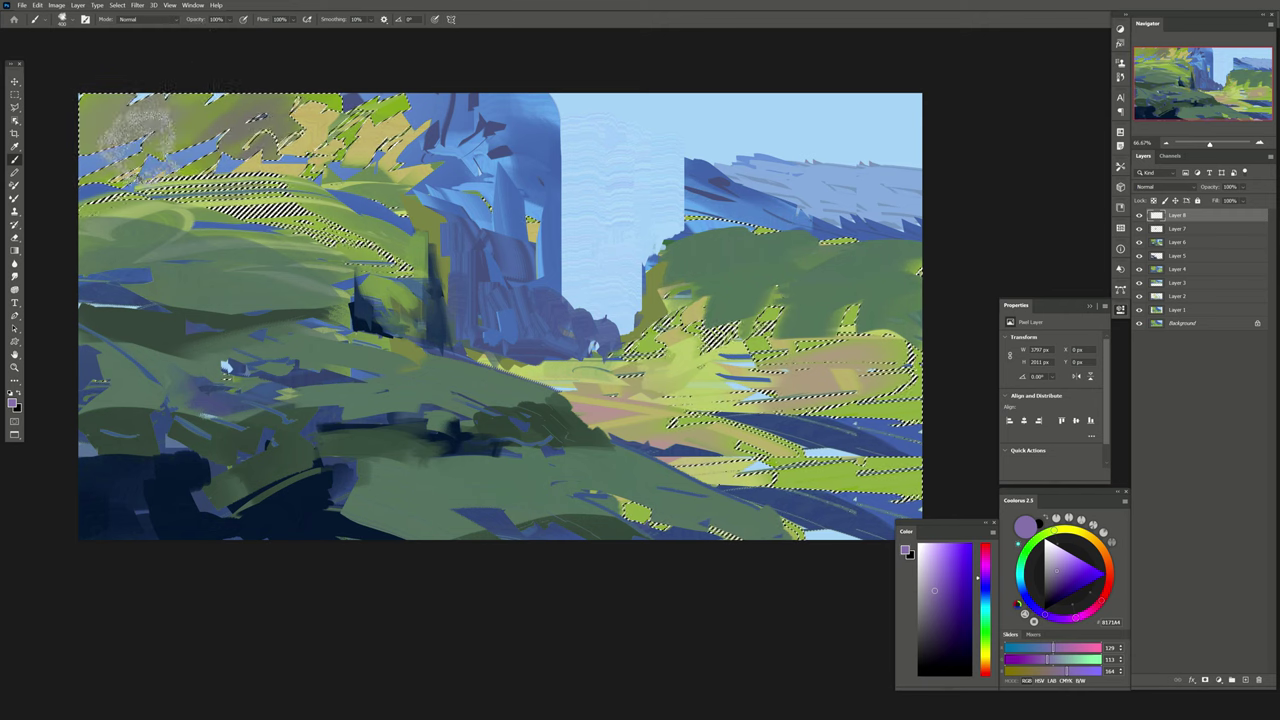
key(x)
key(bracketright)
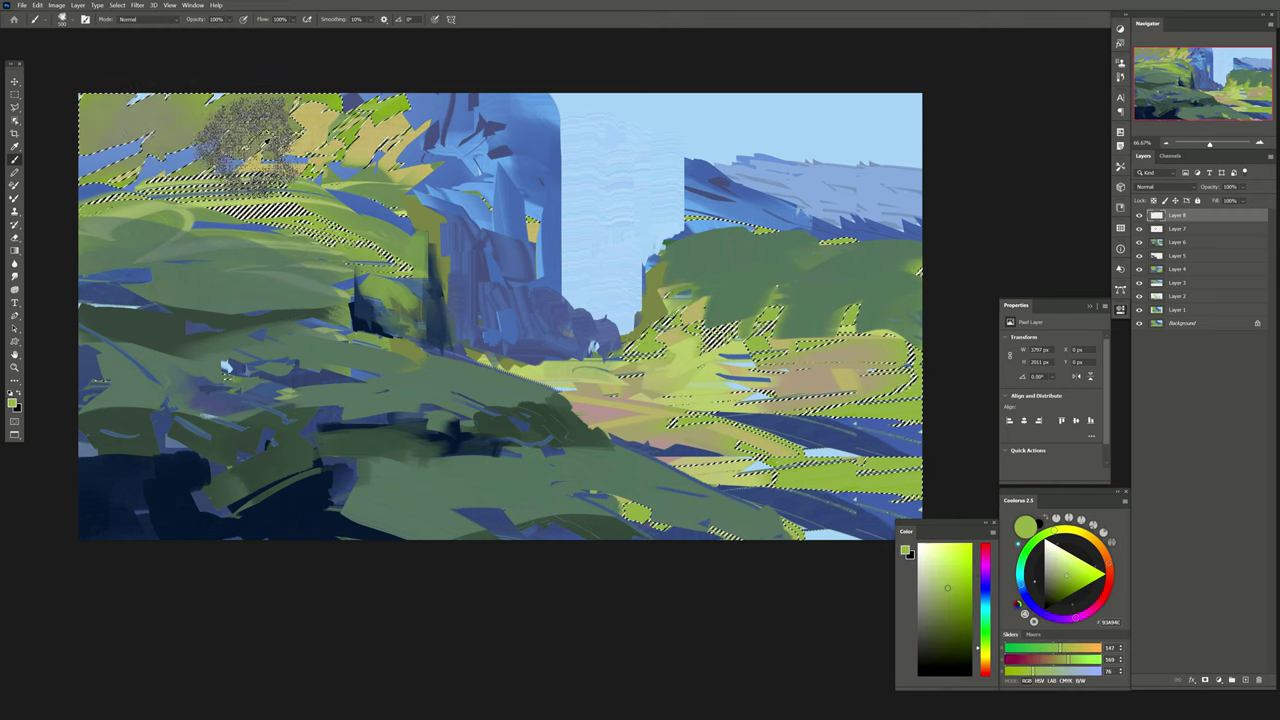
key(bracketright)
Lighten the green, brighten the yellow, resize the brush to 250–400, and mirror the painting.
alt+click(700, 420)
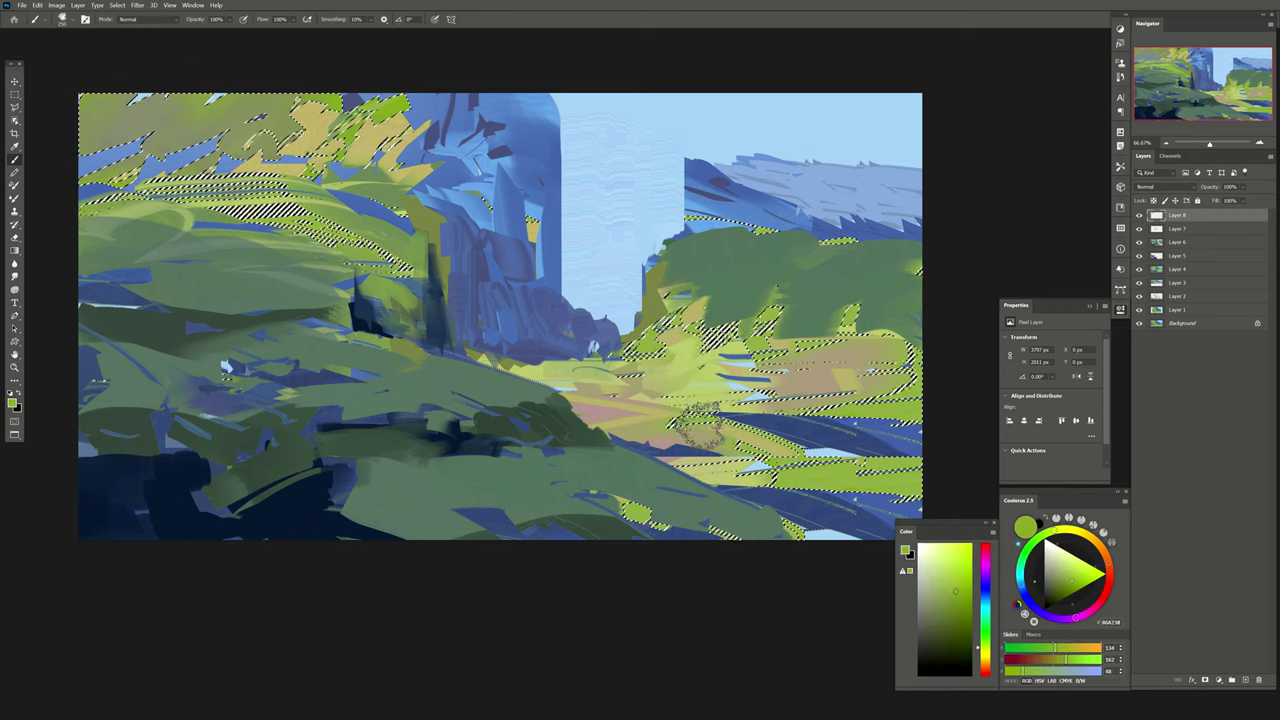
click(953, 582)
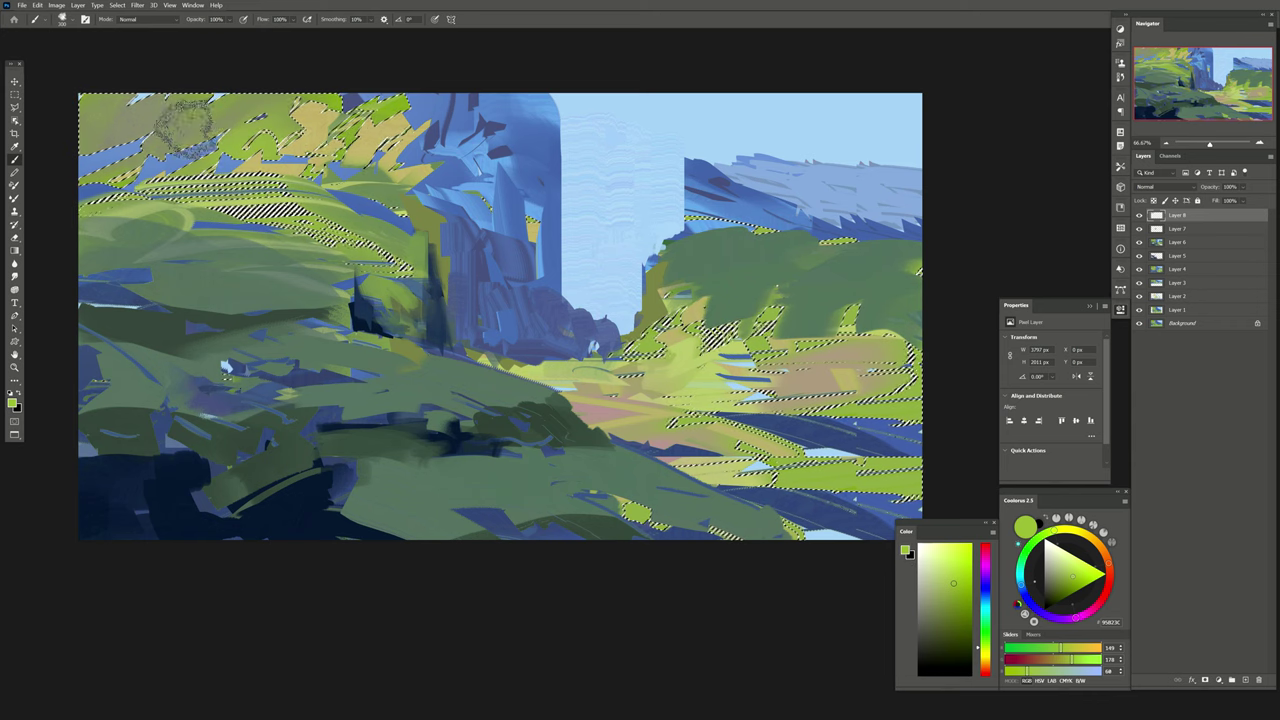
key(bracketleft)
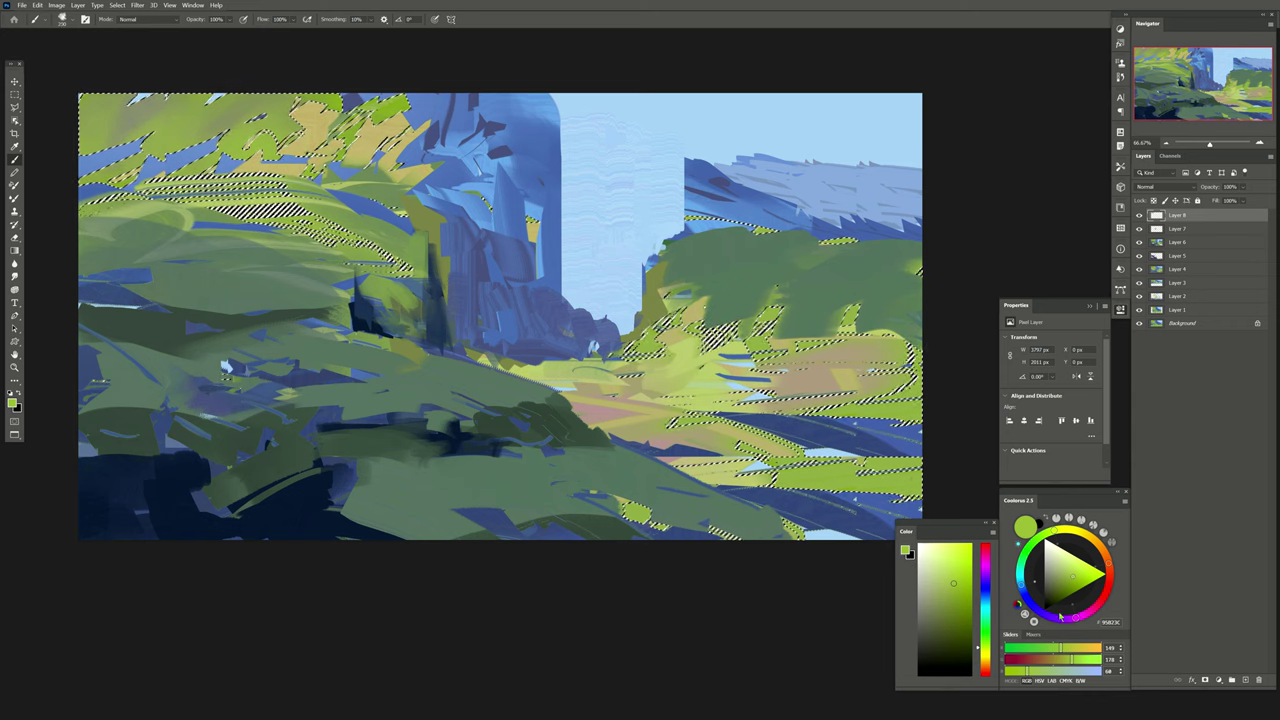
click(1068, 537)
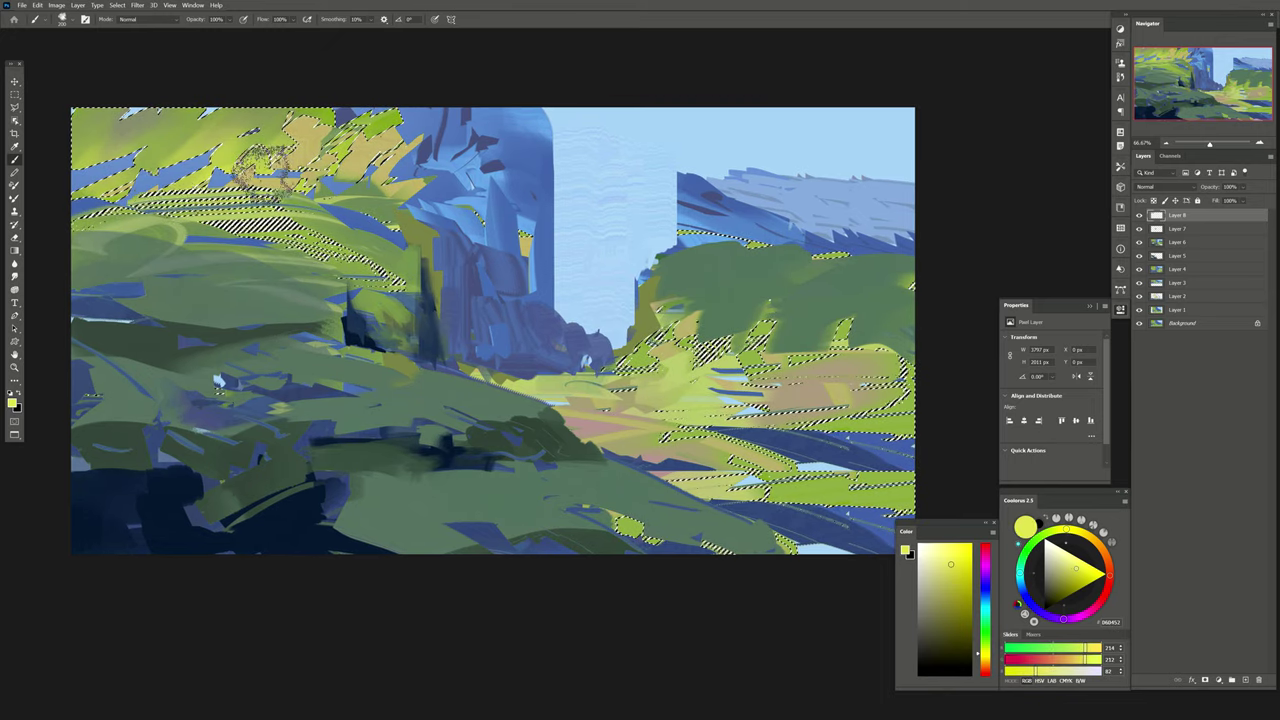
key(bracketright)
key(bracketright)
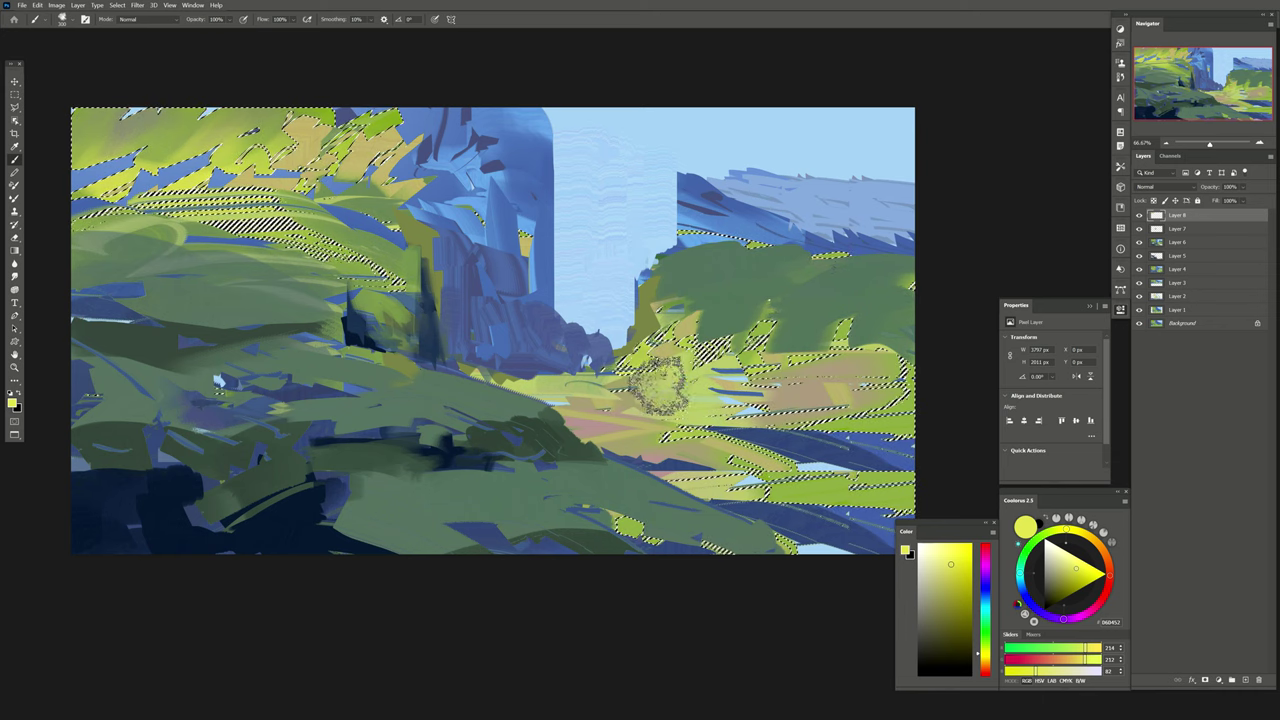
key(bracketright)
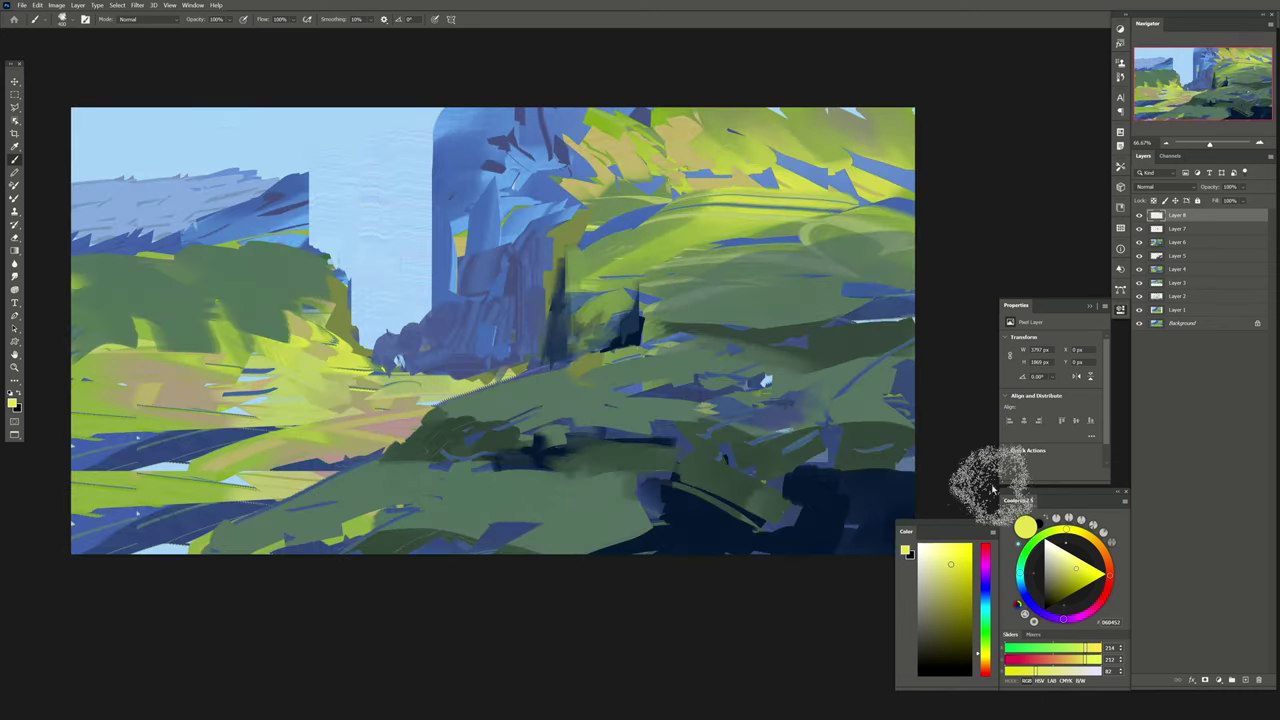
key(h)
drag(430, 329, 491, 334)
On a new layer with a flat brush preset, paint dark green over the top-left mountain.
click(1245, 680)
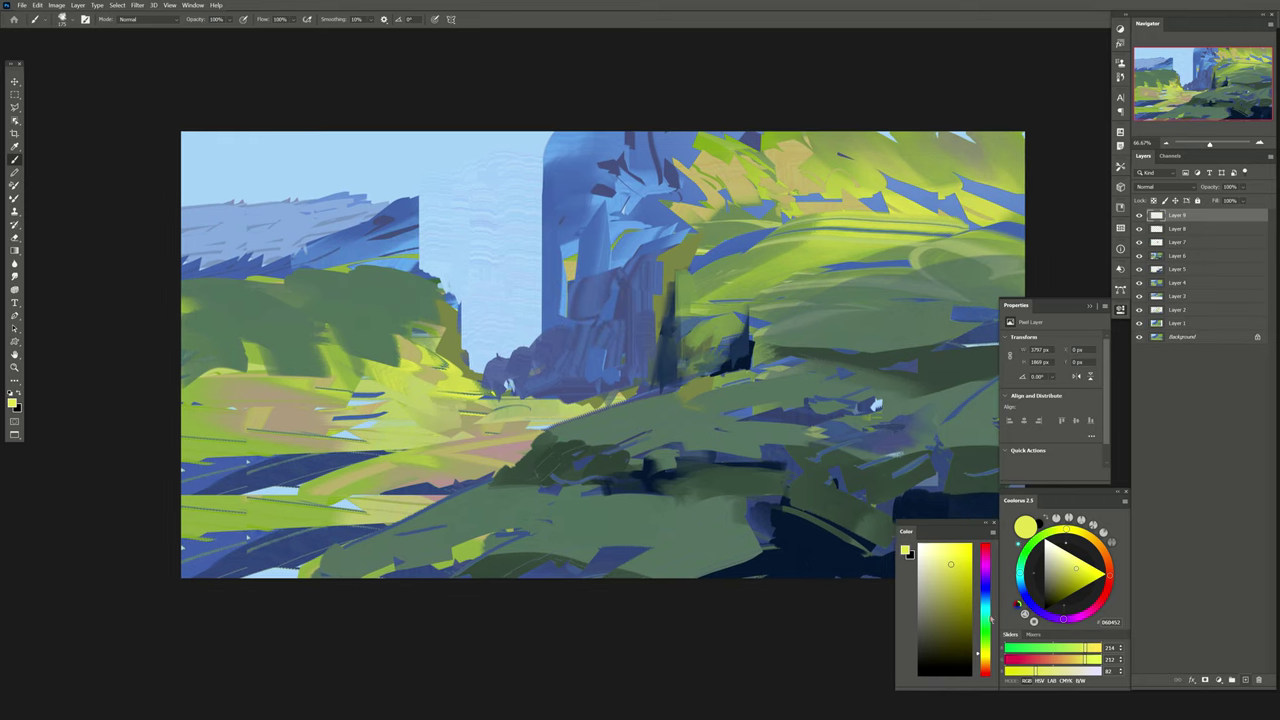
click(60, 20)
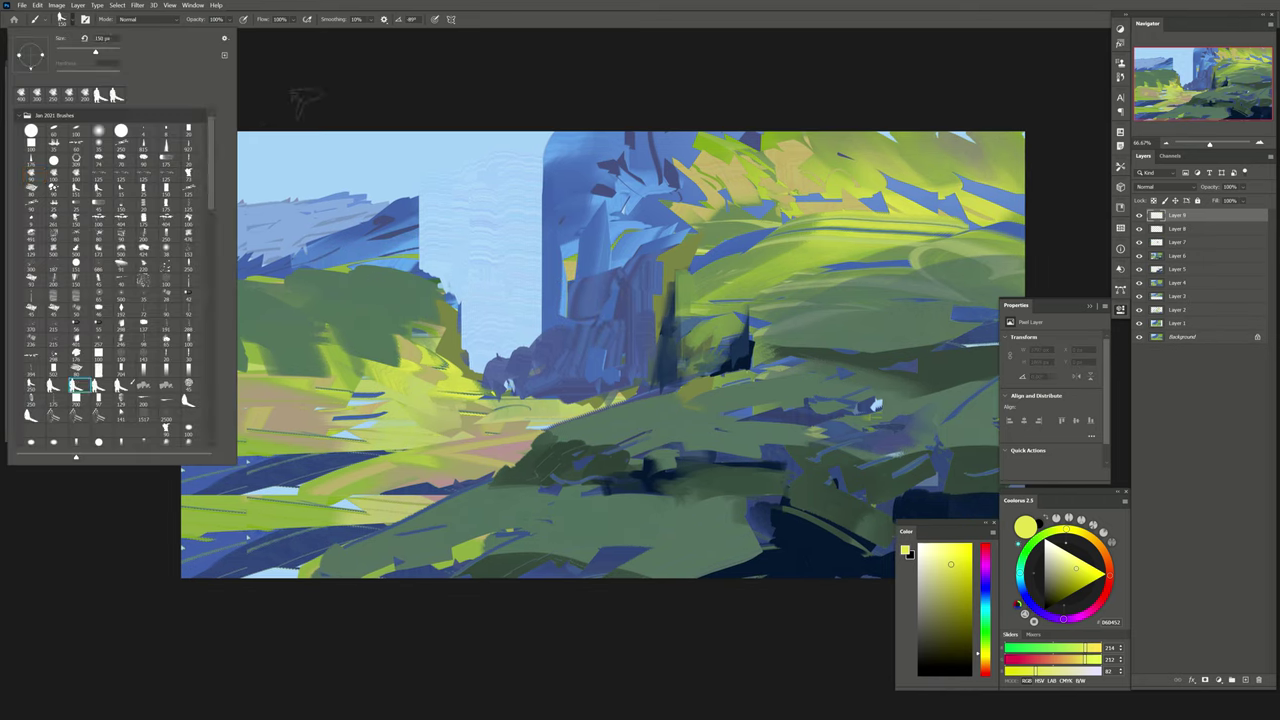
click(60, 18)
alt+click(566, 213)
alt+click(419, 297)
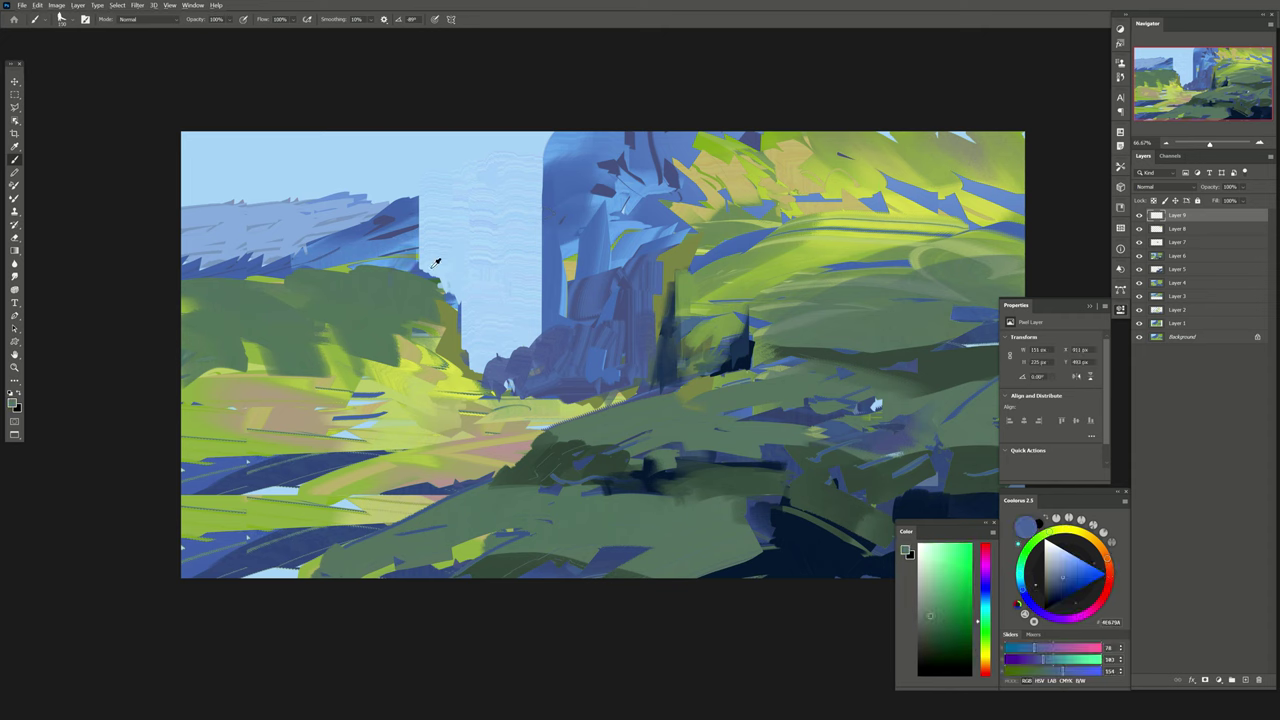
mouse_move(392, 216)
mouse_down()
mouse_move(410, 198)
mouse_move(275, 225)
mouse_up()
Paint sampled light-blue and dark-blue strokes over the top-left mountain.
alt+click(343, 219)
alt+click(229, 214)
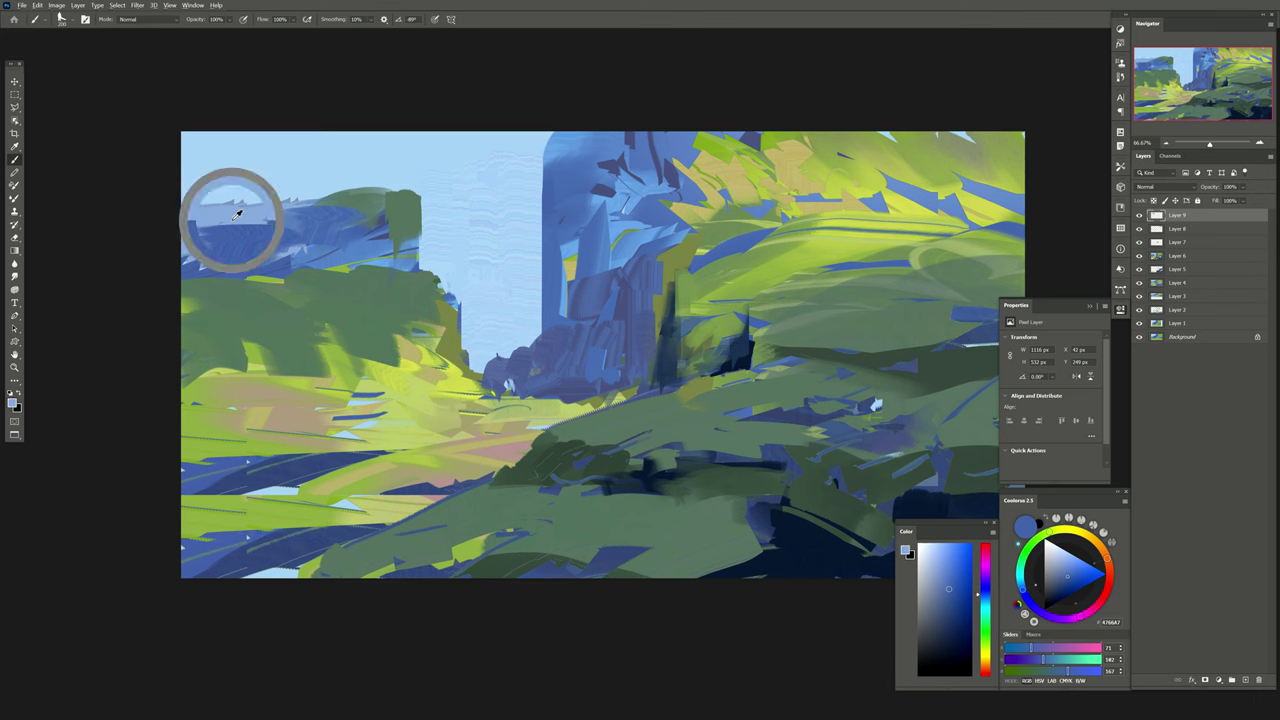
drag(200, 235, 255, 268)
alt+click(318, 221)
mouse_move(316, 218)
mouse_down()
mouse_move(276, 250)
mouse_move(200, 265)
mouse_up()
mouse_move(275, 210)
mouse_down()
mouse_move(250, 228)
mouse_move(385, 190)
mouse_move(368, 175)
mouse_up()
Paint grey-green tree masses over the top-left mountain and the sky above it.
alt+click(405, 212)
mouse_move(320, 192)
mouse_down()
mouse_move(395, 172)
mouse_move(385, 160)
mouse_up()
mouse_move(332, 205)
mouse_down()
mouse_move(301, 222)
mouse_move(375, 160)
mouse_move(230, 195)
mouse_move(190, 240)
mouse_up()
alt+click(330, 205)
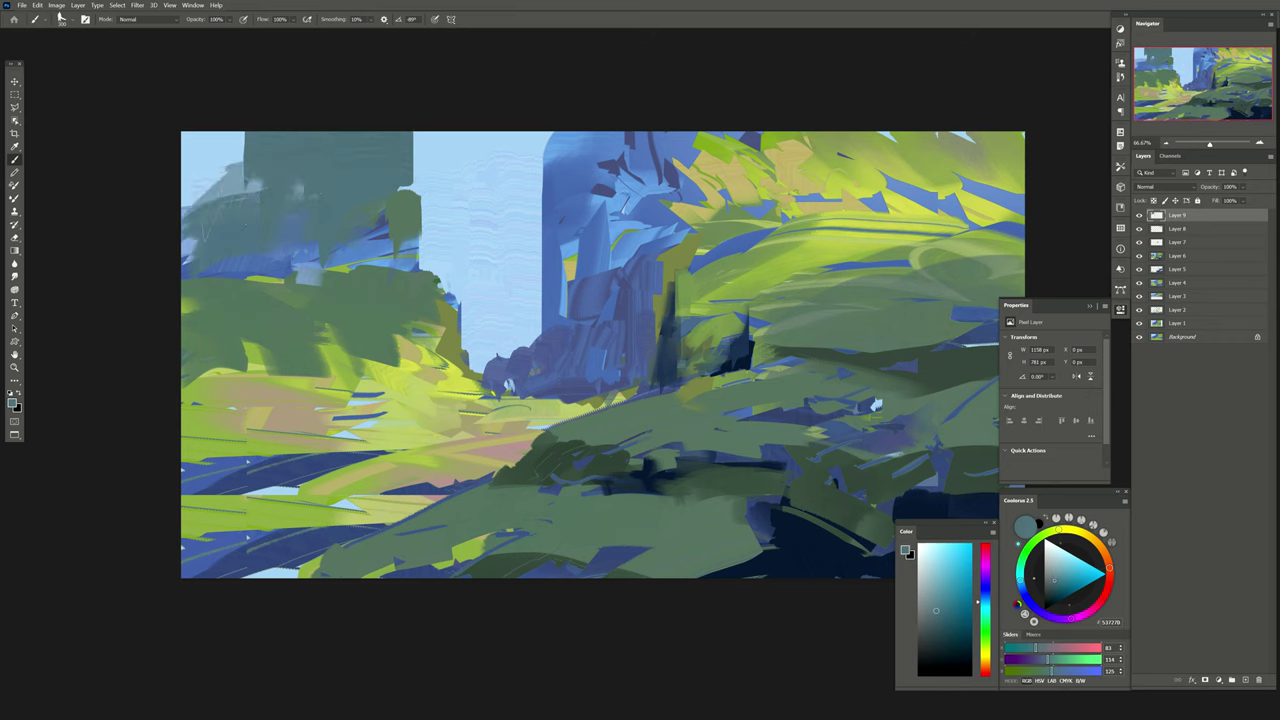
drag(250, 150, 185, 145)
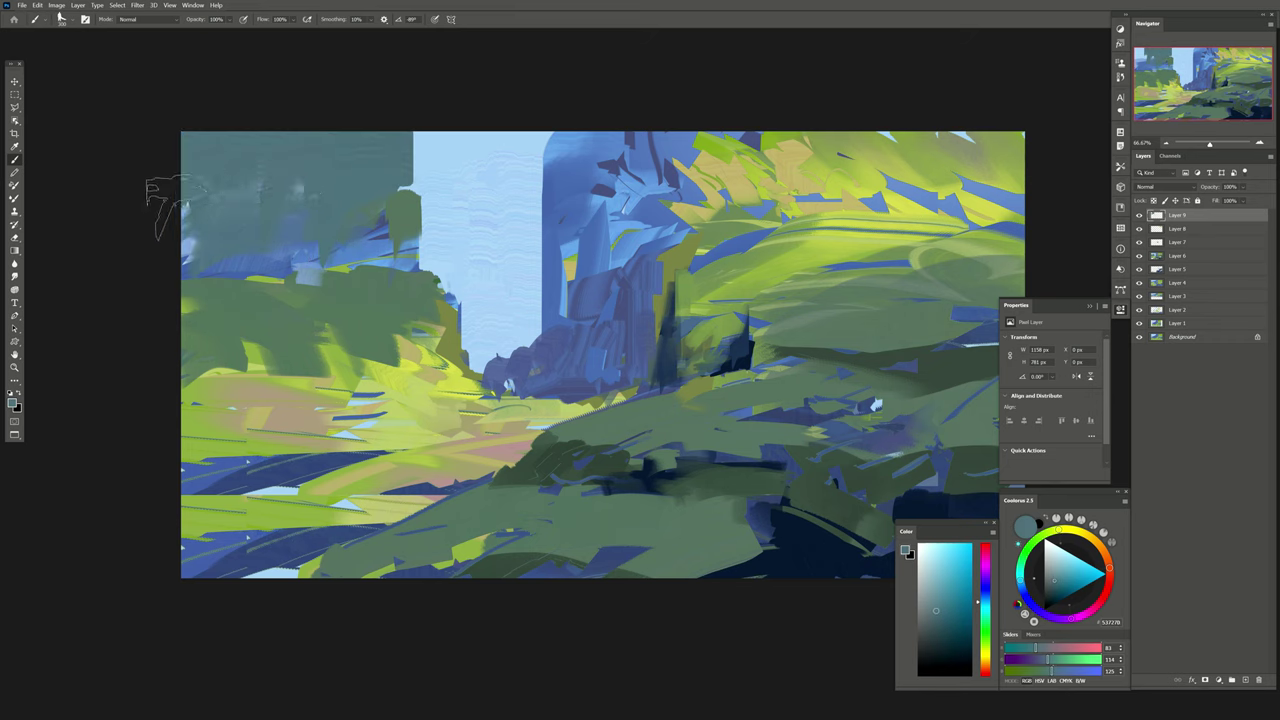
Add light-blue and darker blue vertical highlights to the central cliff and its rock base.
alt+click(396, 285)
alt+click(622, 227)
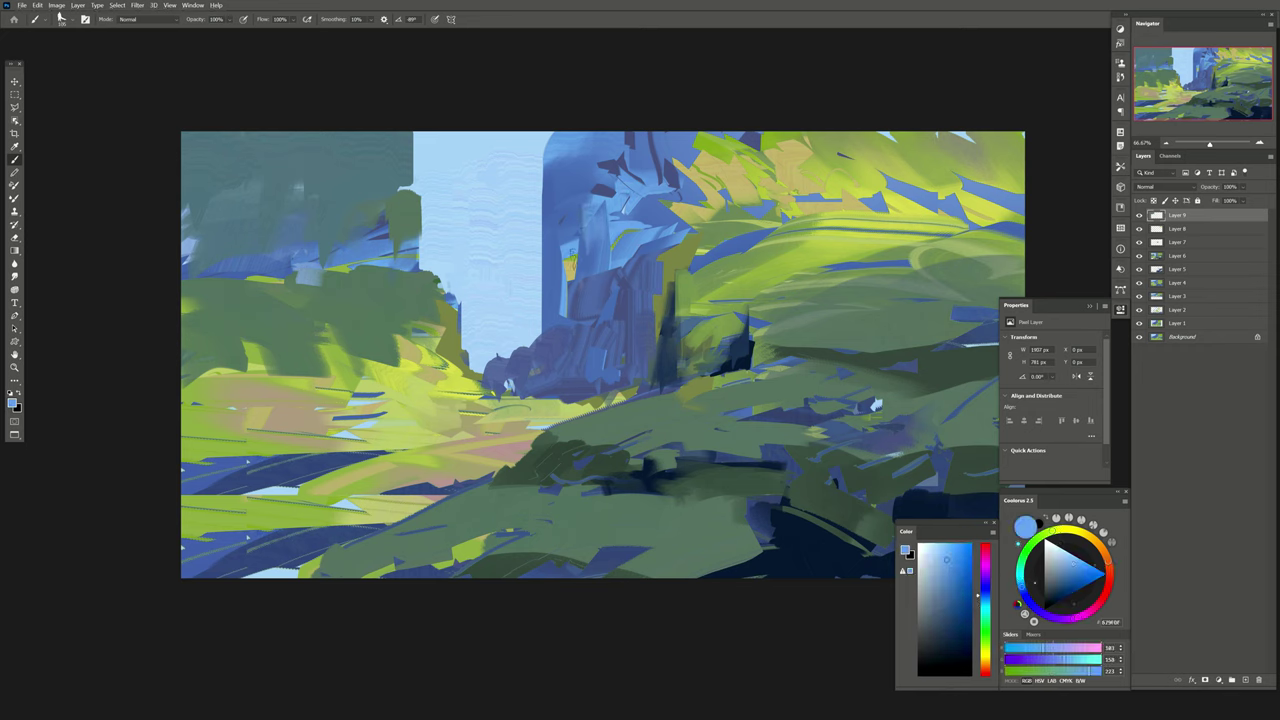
drag(572, 255, 553, 282)
drag(545, 348, 540, 376)
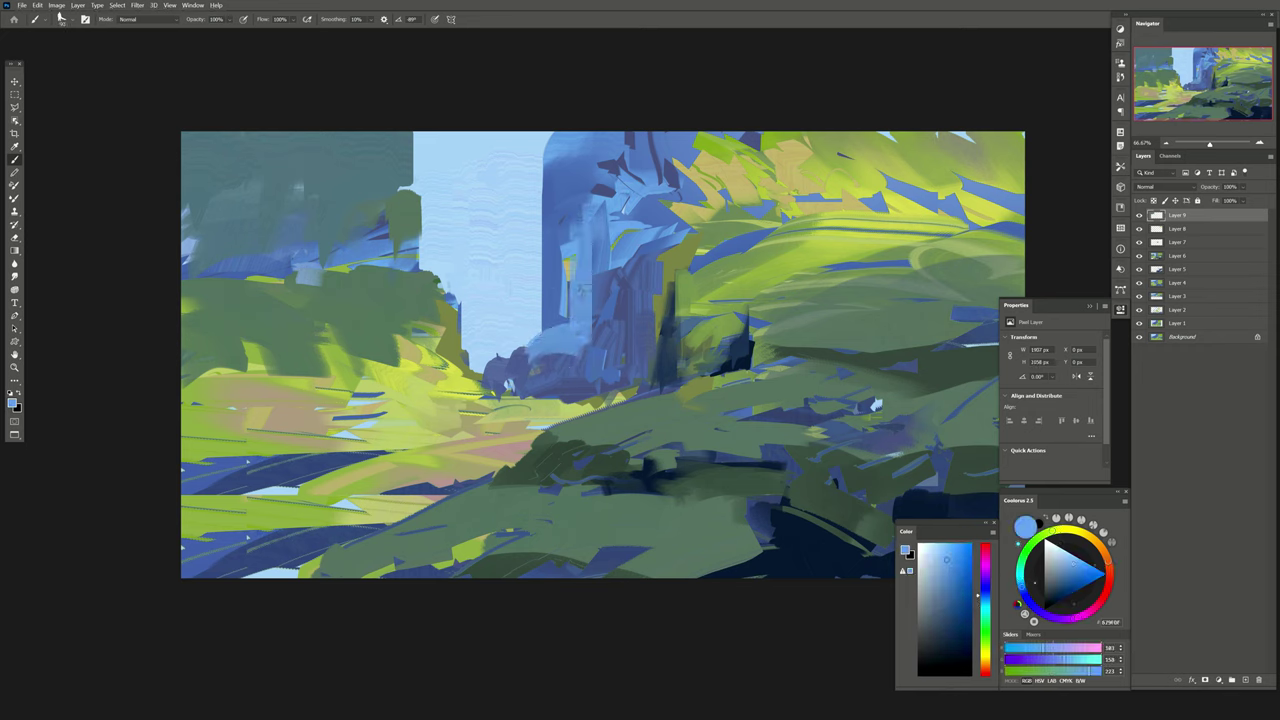
mouse_move(586, 225)
mouse_down()
mouse_move(578, 335)
mouse_move(590, 285)
mouse_move(568, 315)
mouse_move(607, 195)
mouse_up()
alt+click(590, 283)
Sample greyish green, mid blue and grey-green from the painting, then pick dark navy.
alt+click(391, 217)
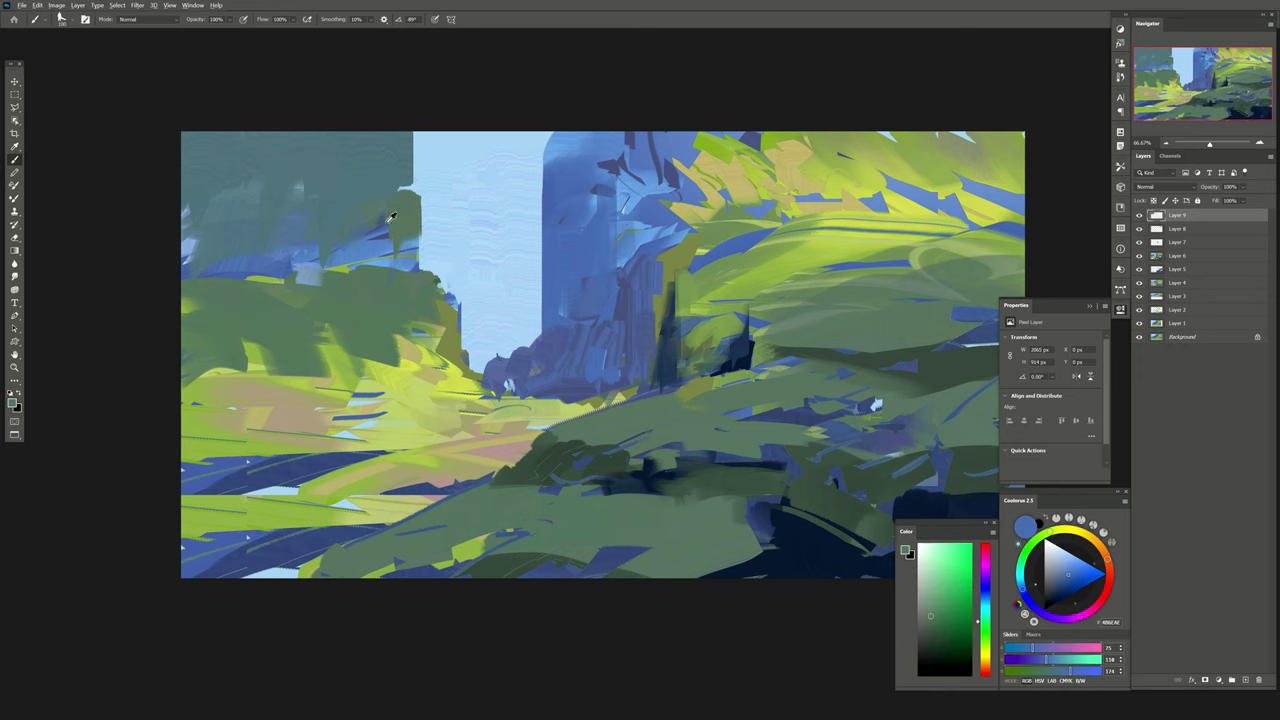
alt+click(393, 283)
alt+click(576, 265)
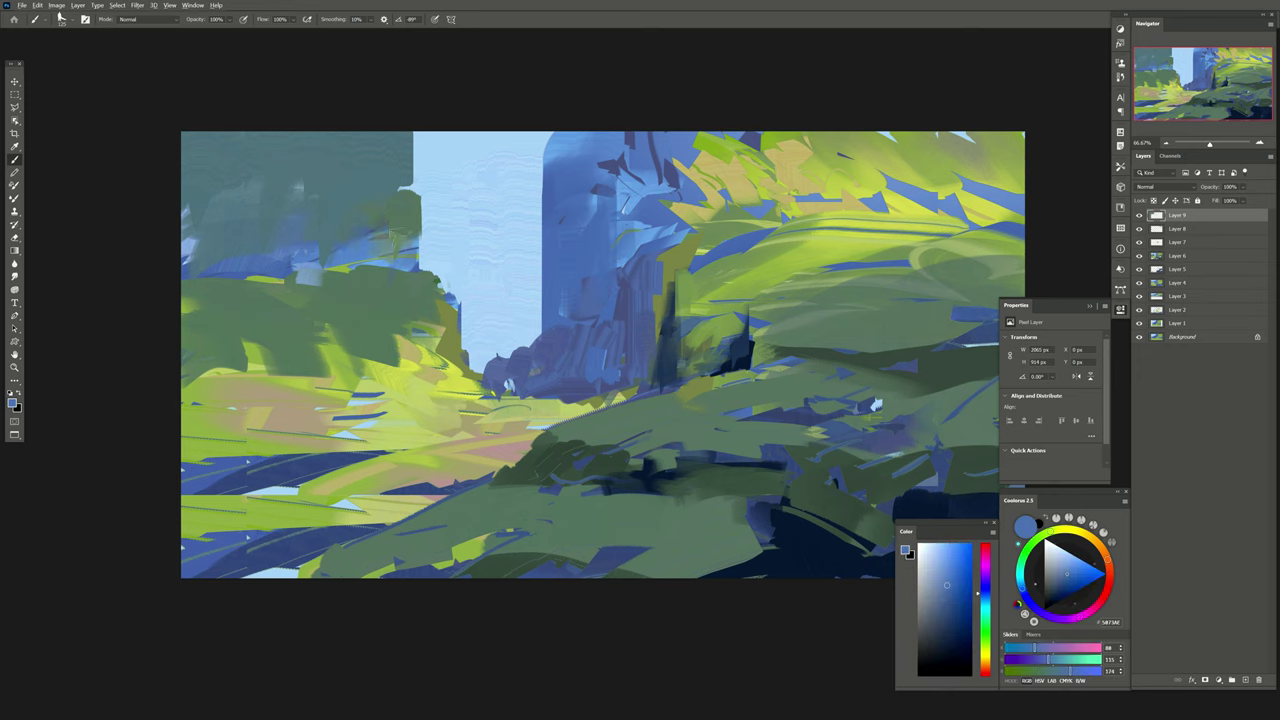
alt+click(312, 290)
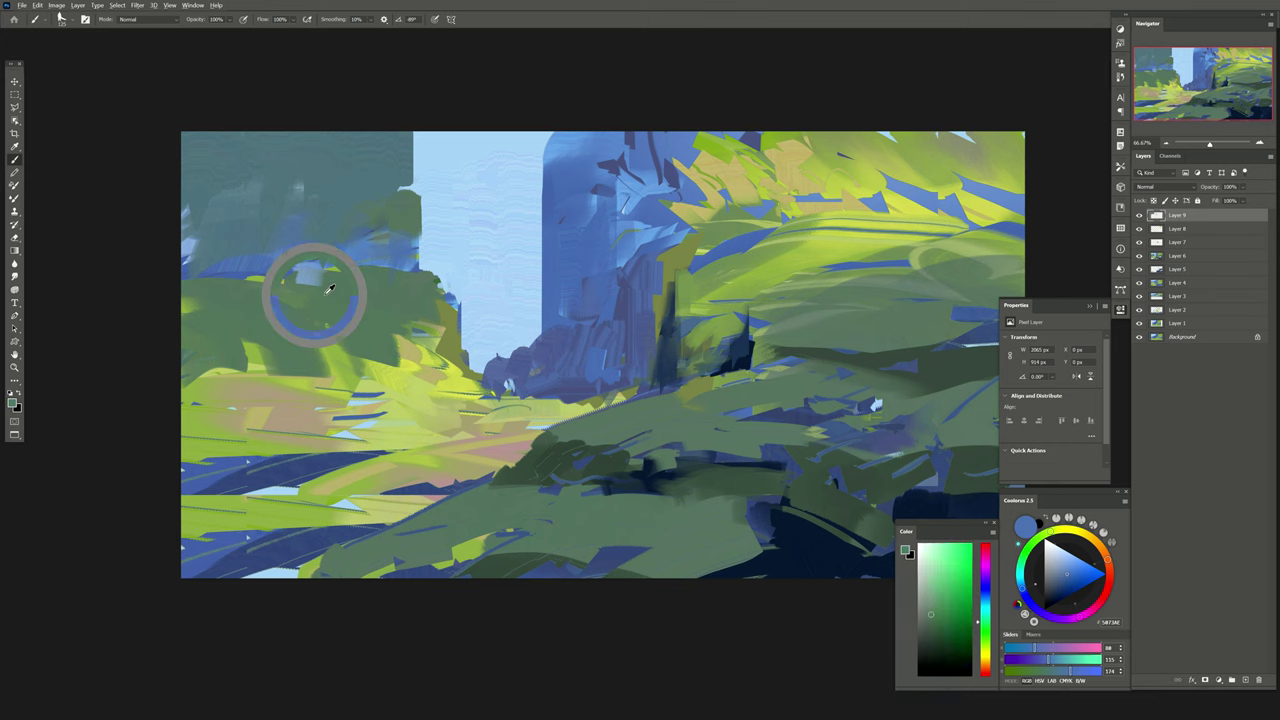
alt+click(688, 367)
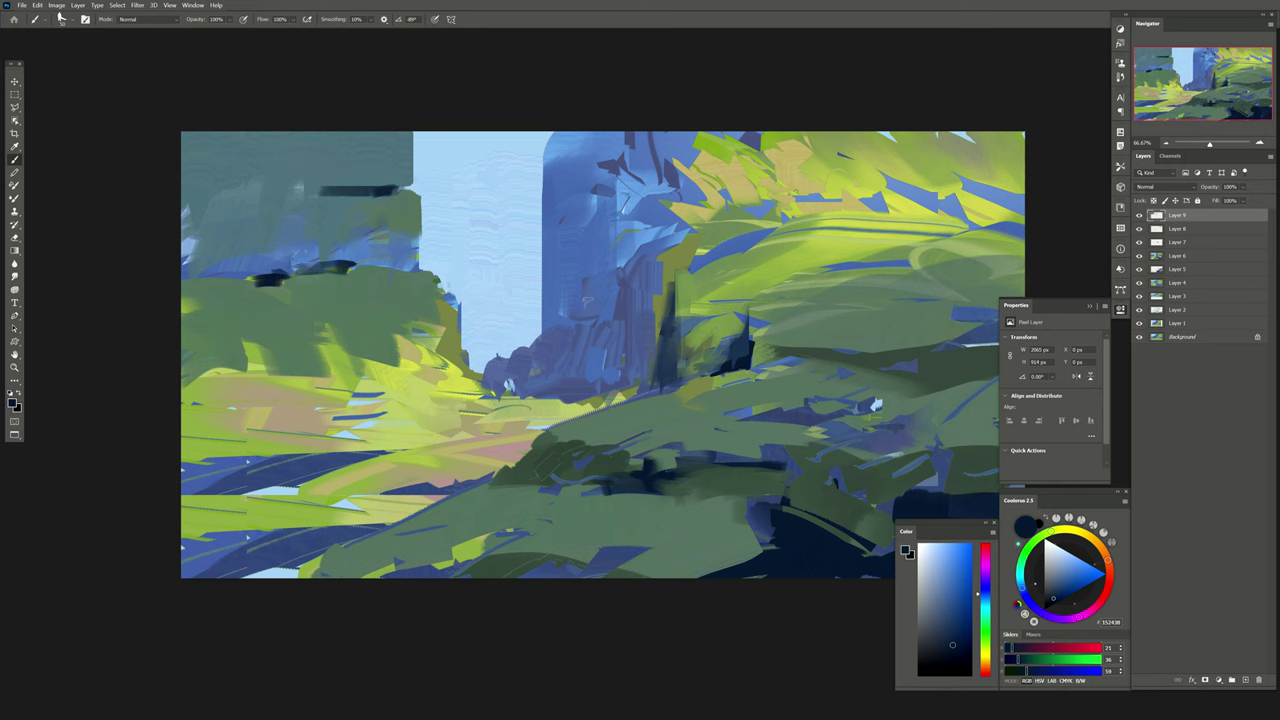
Paint a short dark navy accent on the cliff, then sample teal-grey, green and blue.
drag(588, 273, 617, 273)
alt+click(381, 200)
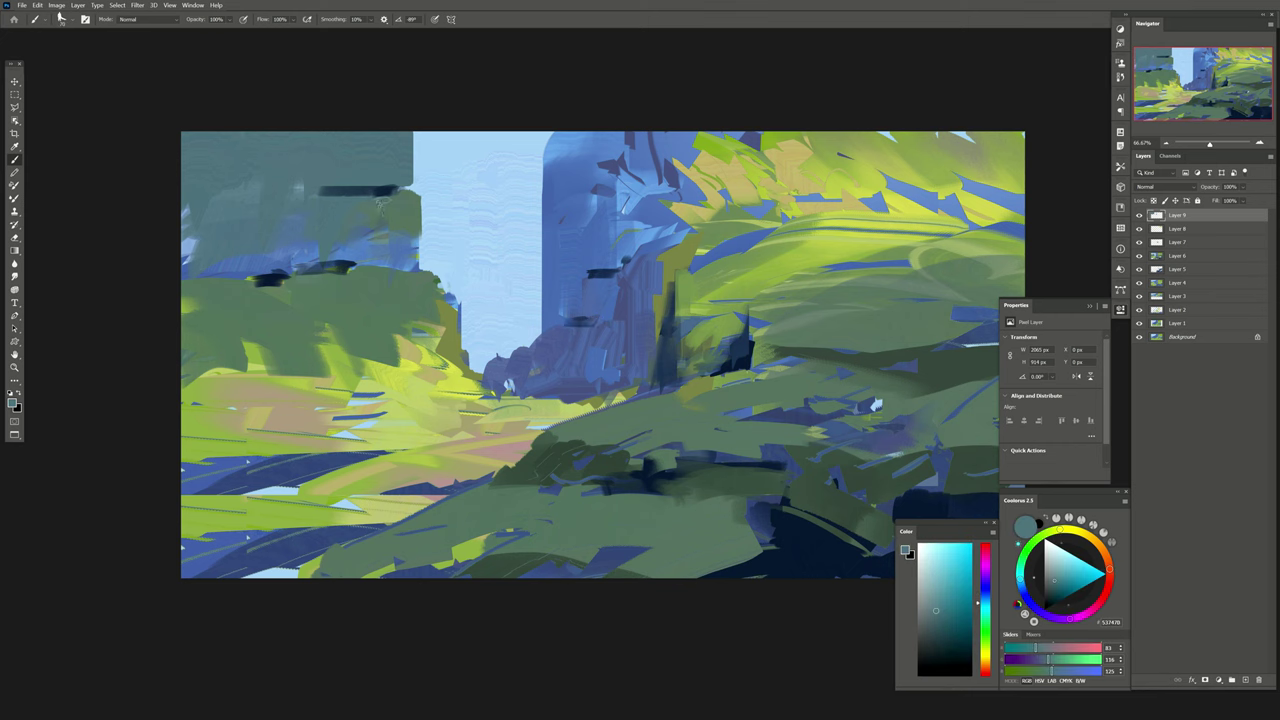
alt+click(347, 253)
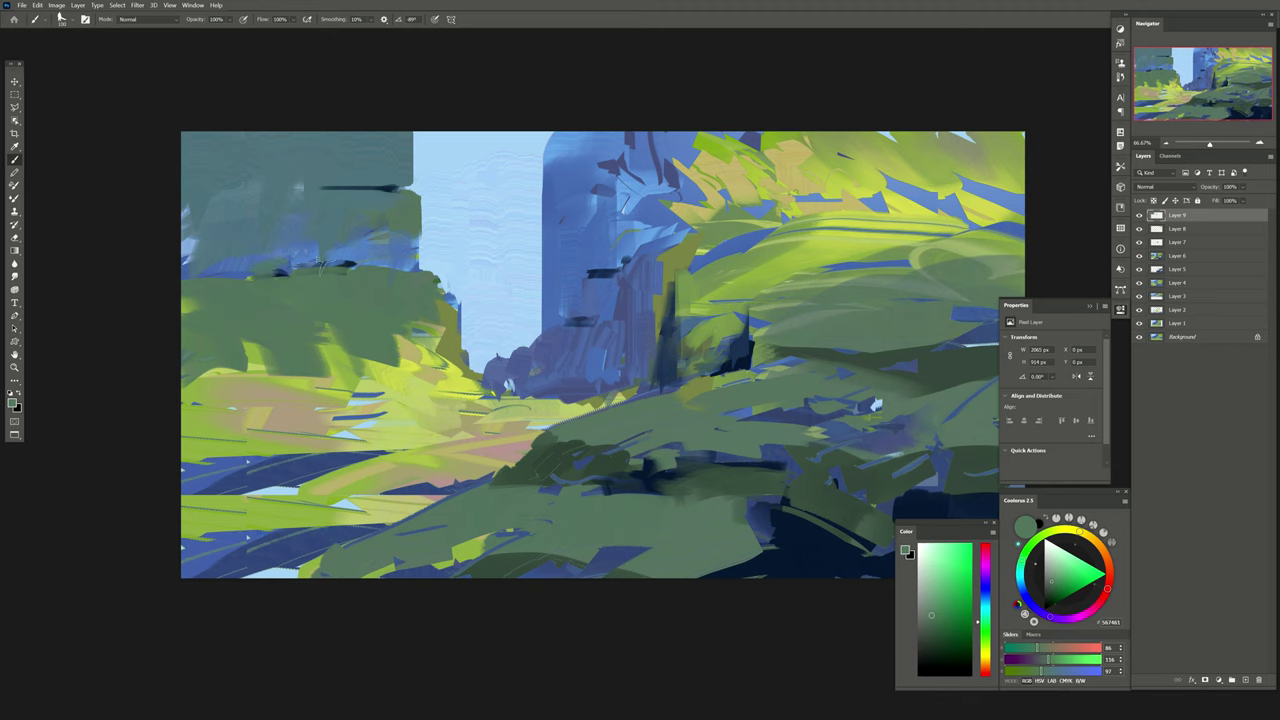
alt+click(580, 286)
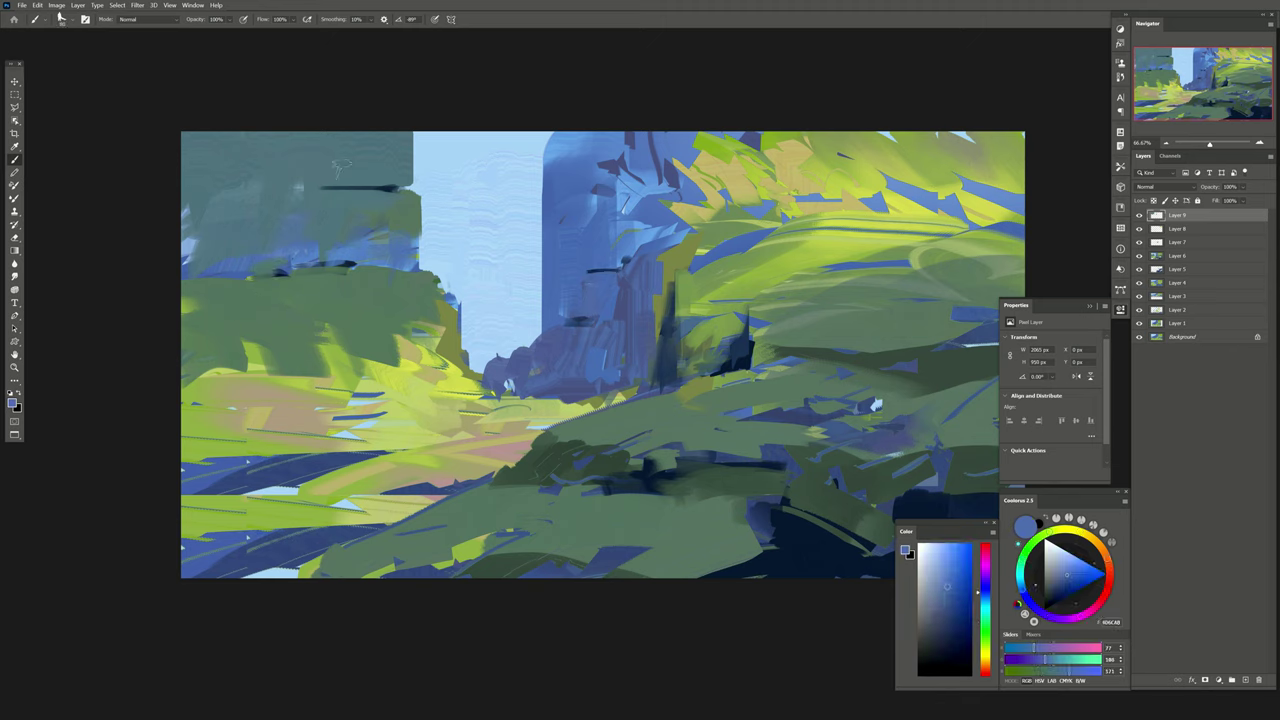
alt+click(390, 198)
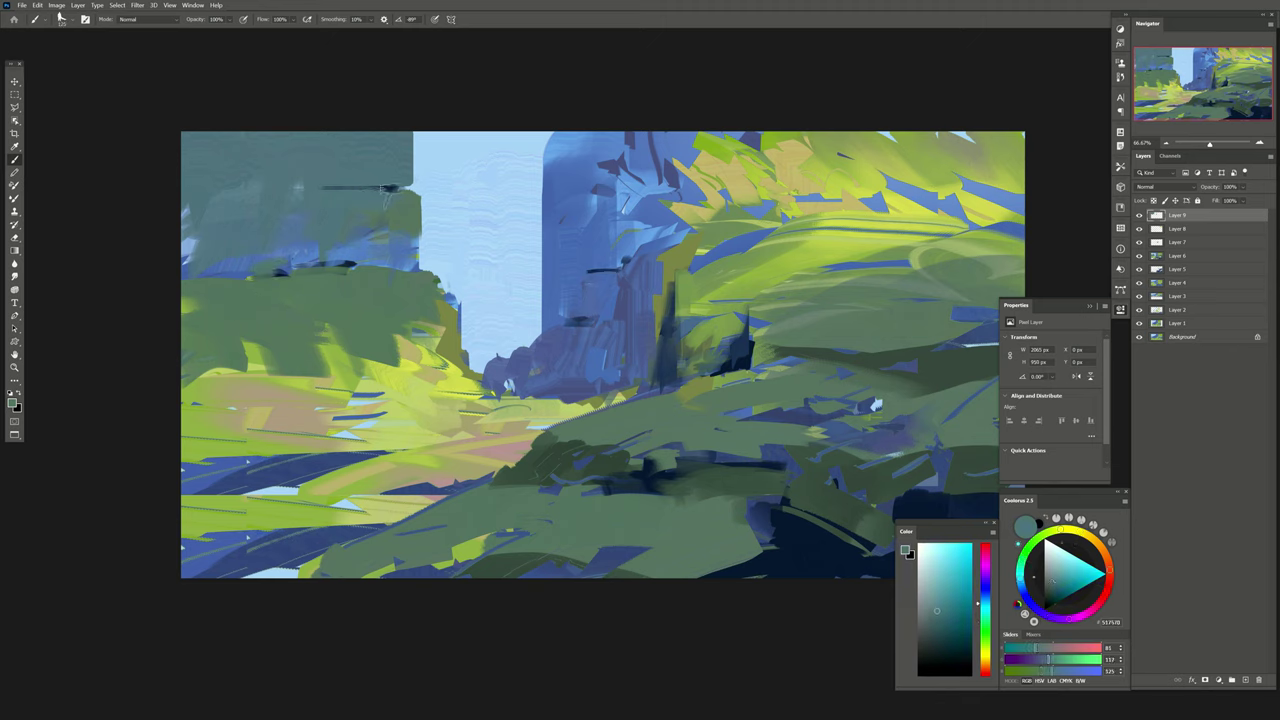
alt+click(325, 280)
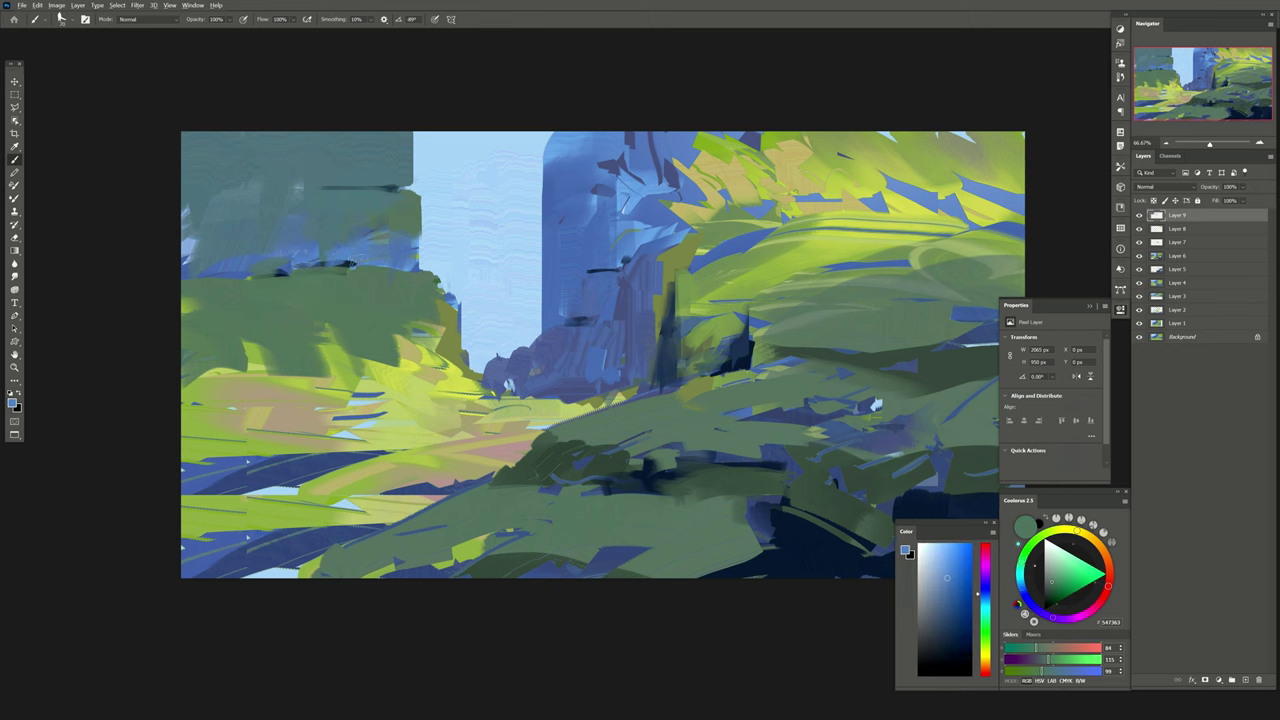
alt+click(344, 278)
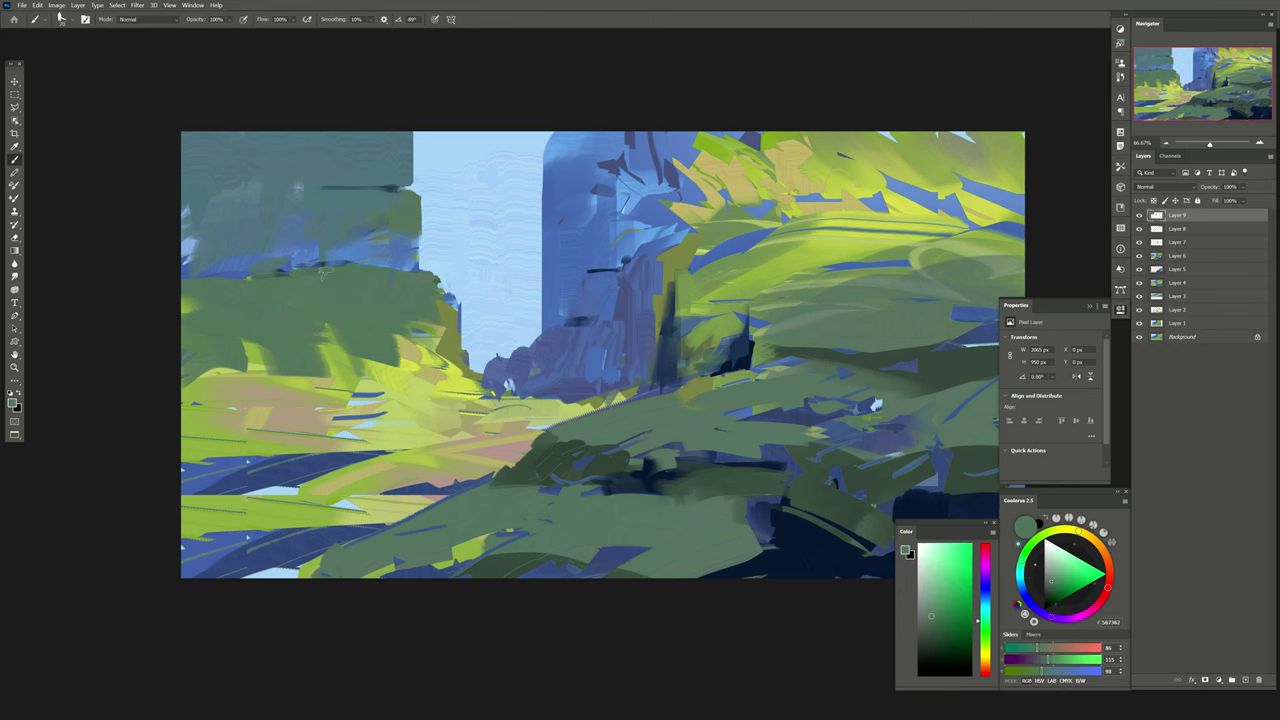
alt+click(587, 328)
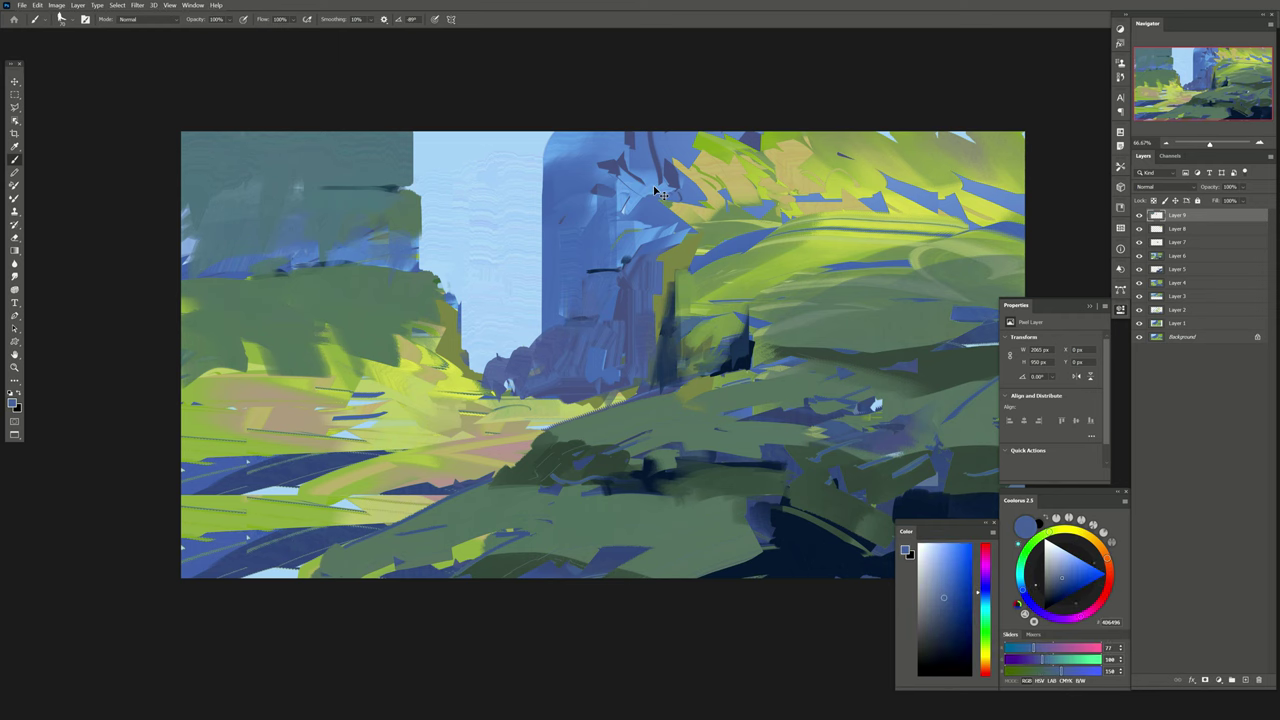
Mirror the canvas back, add new layers, and paint dark marks and green on the ridge trees.
key(h)
key(h)
click(1121, 309)
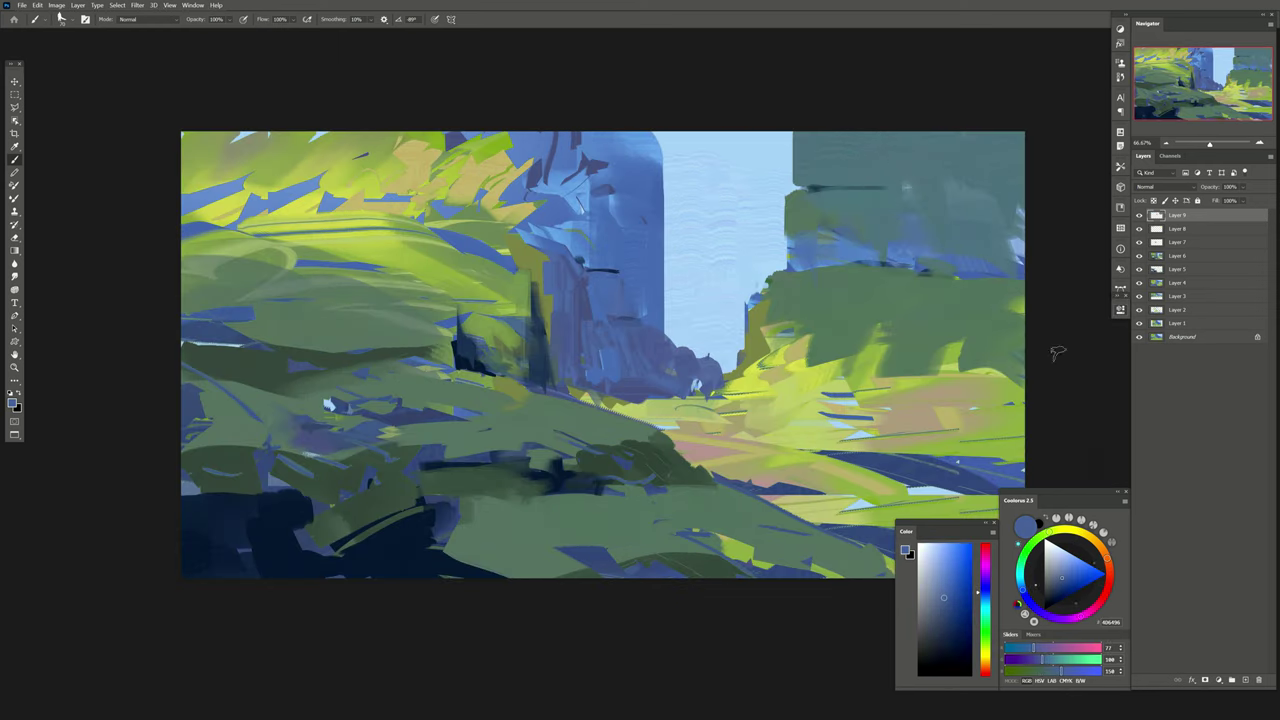
drag(551, 329, 521, 307)
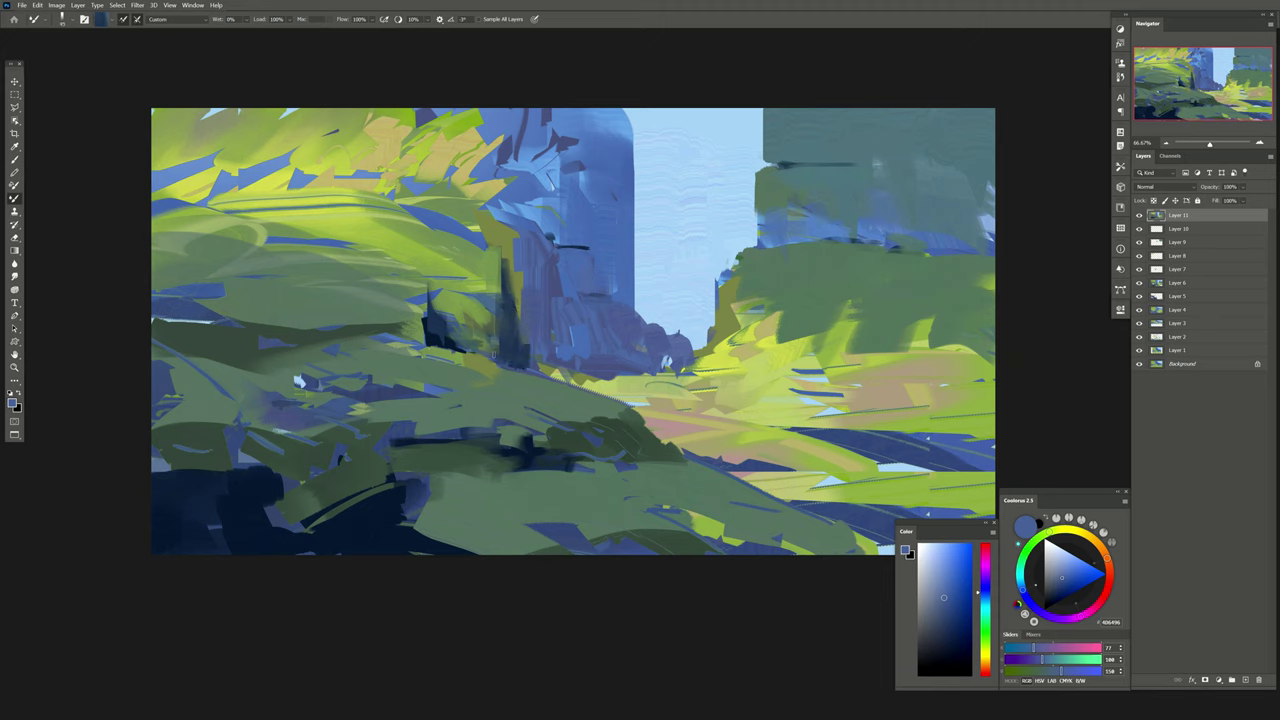
drag(474, 338, 462, 352)
alt+click(404, 332)
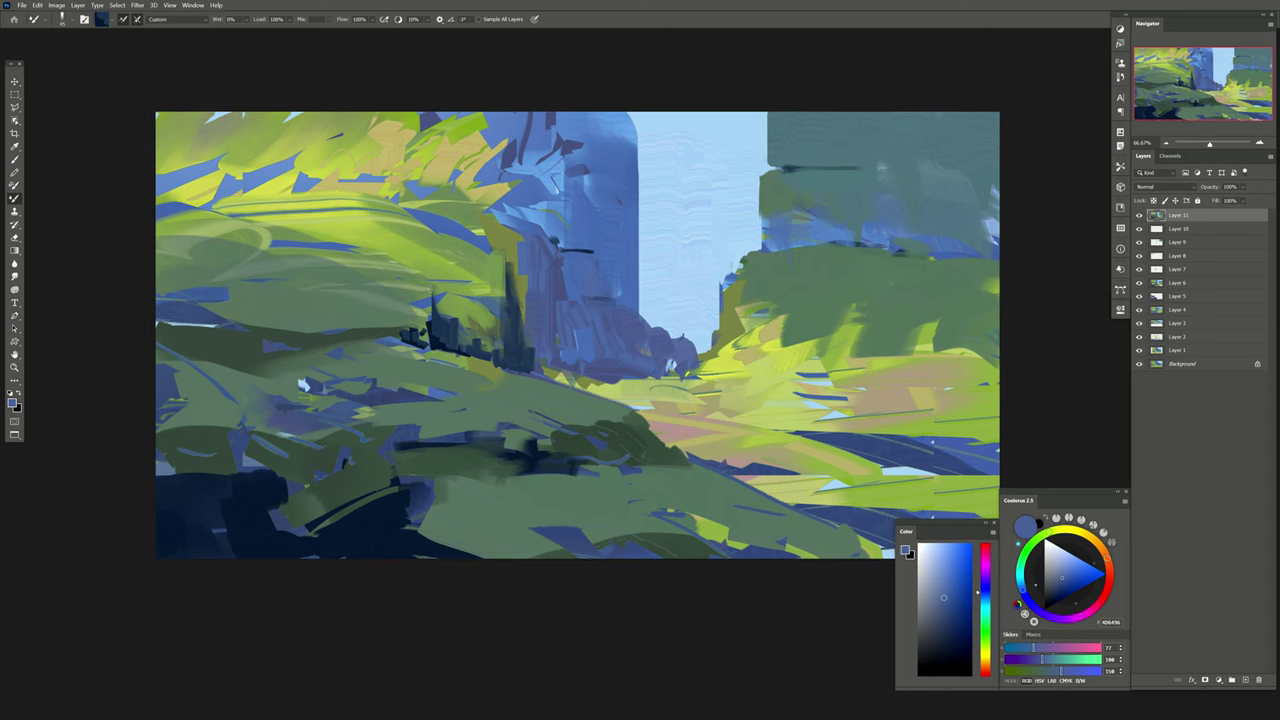
alt+click(430, 290)
drag(450, 305, 440, 320)
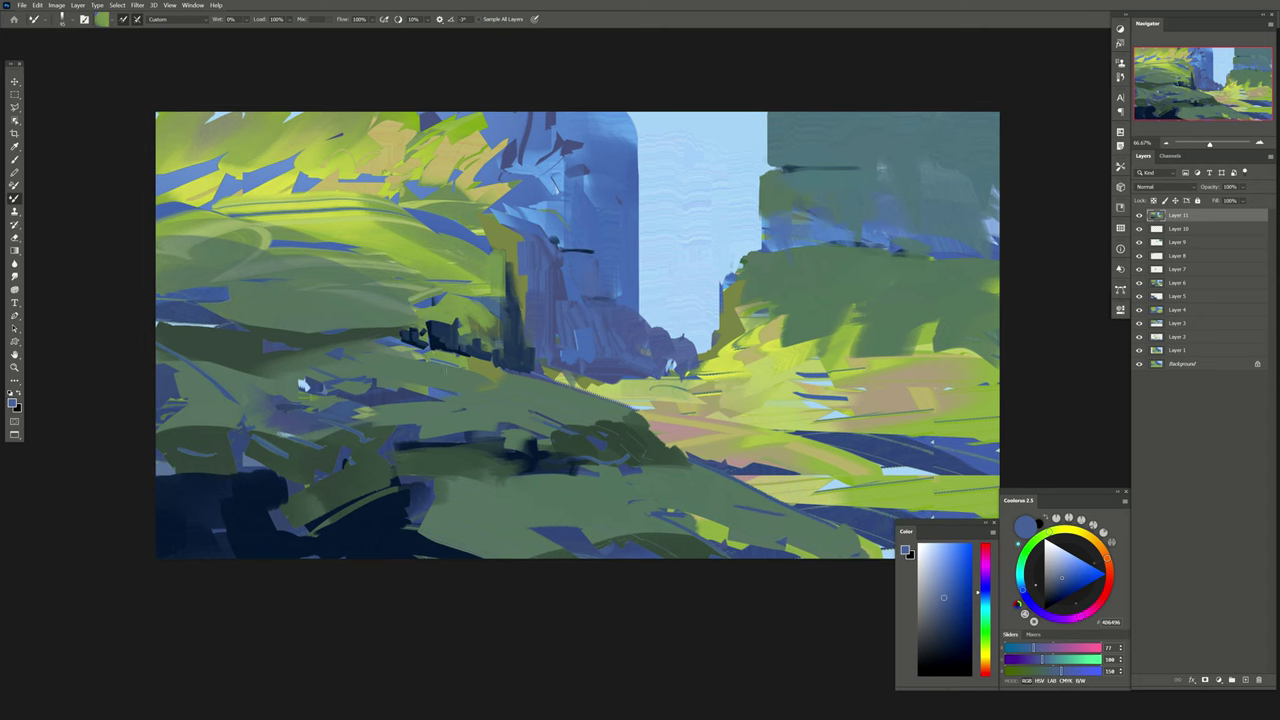
Paint dark blue and green over the tree shapes, toggling the tree layer to compare.
alt+click(453, 320)
drag(453, 320, 436, 322)
alt+click(453, 313)
drag(456, 314, 444, 316)
click(1138, 216)
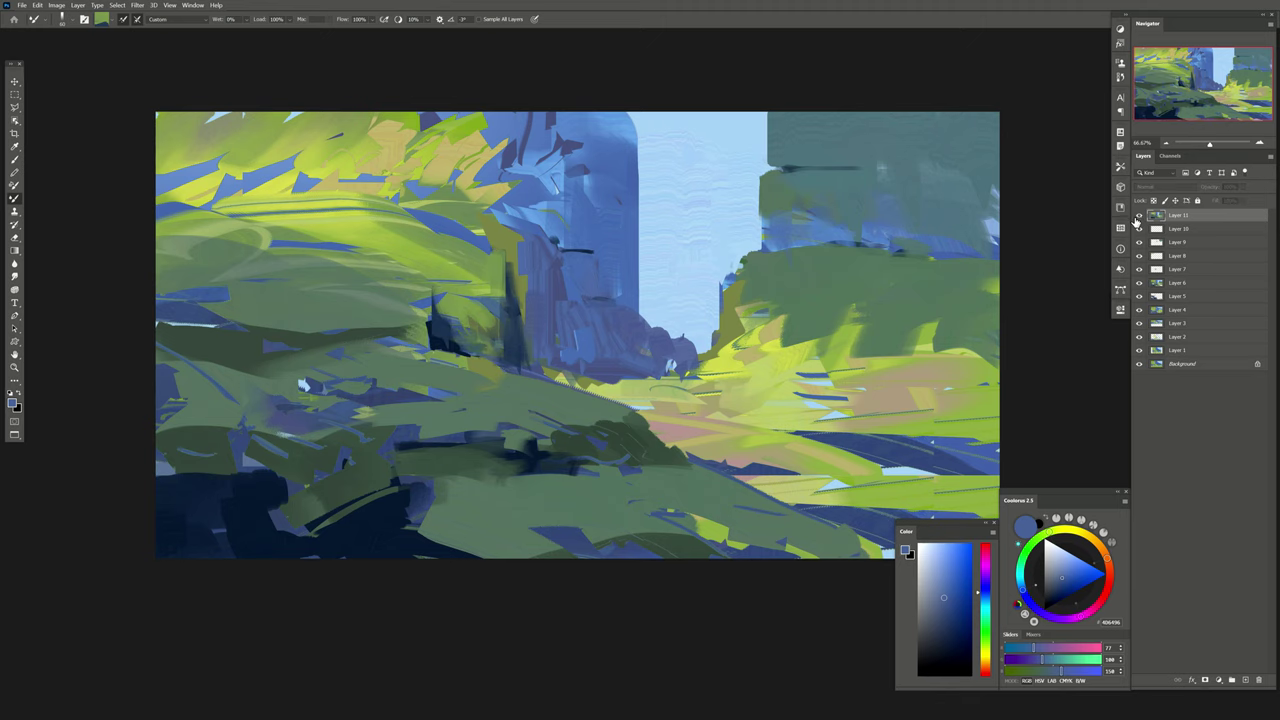
click(1138, 216)
key(e)
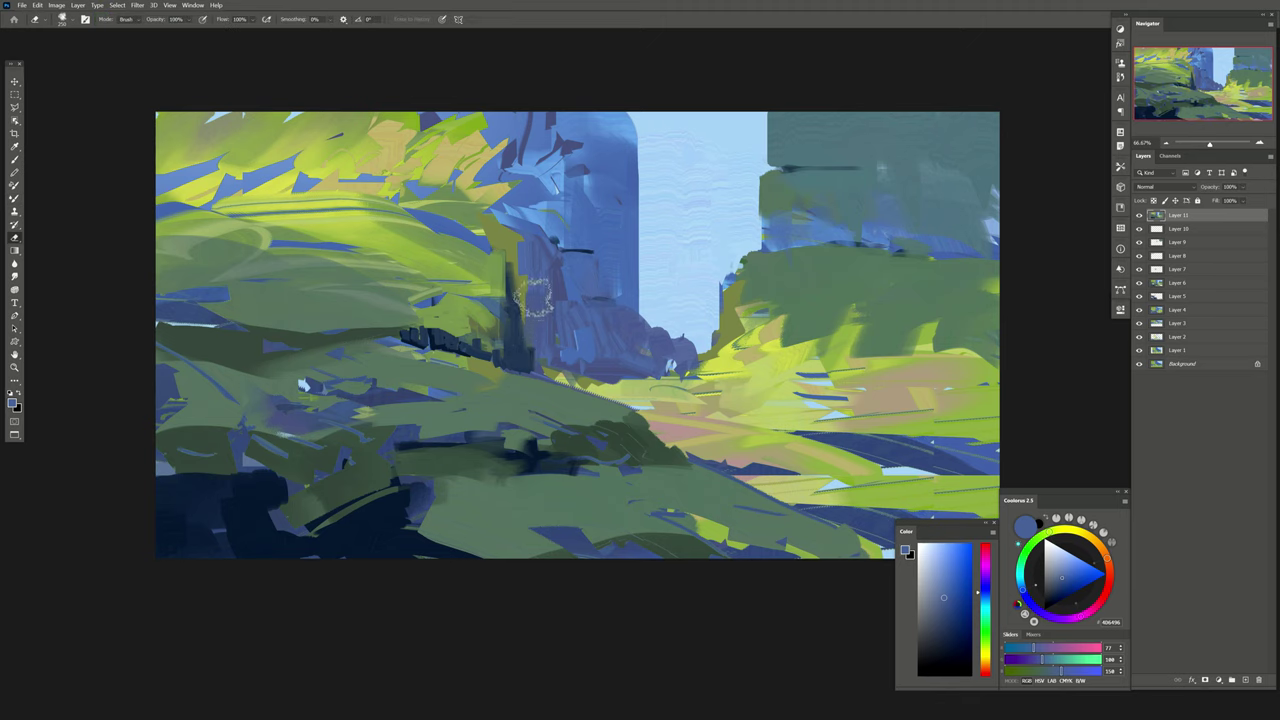
key(h)
drag(673, 305, 613, 279)
Paint dark blue-green ridge strokes along the hill.
key(b)
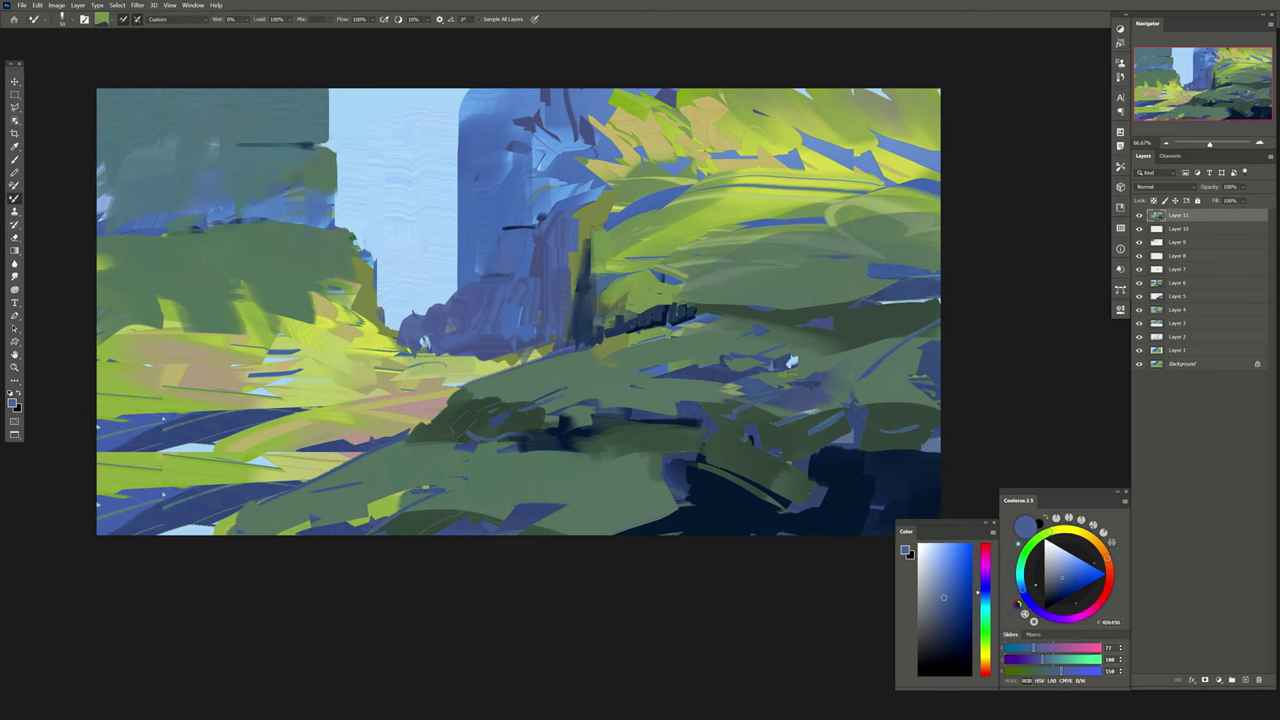
drag(746, 329, 720, 323)
mouse_move(844, 332)
mouse_down()
mouse_move(802, 330)
mouse_move(876, 318)
mouse_move(866, 323)
mouse_up()
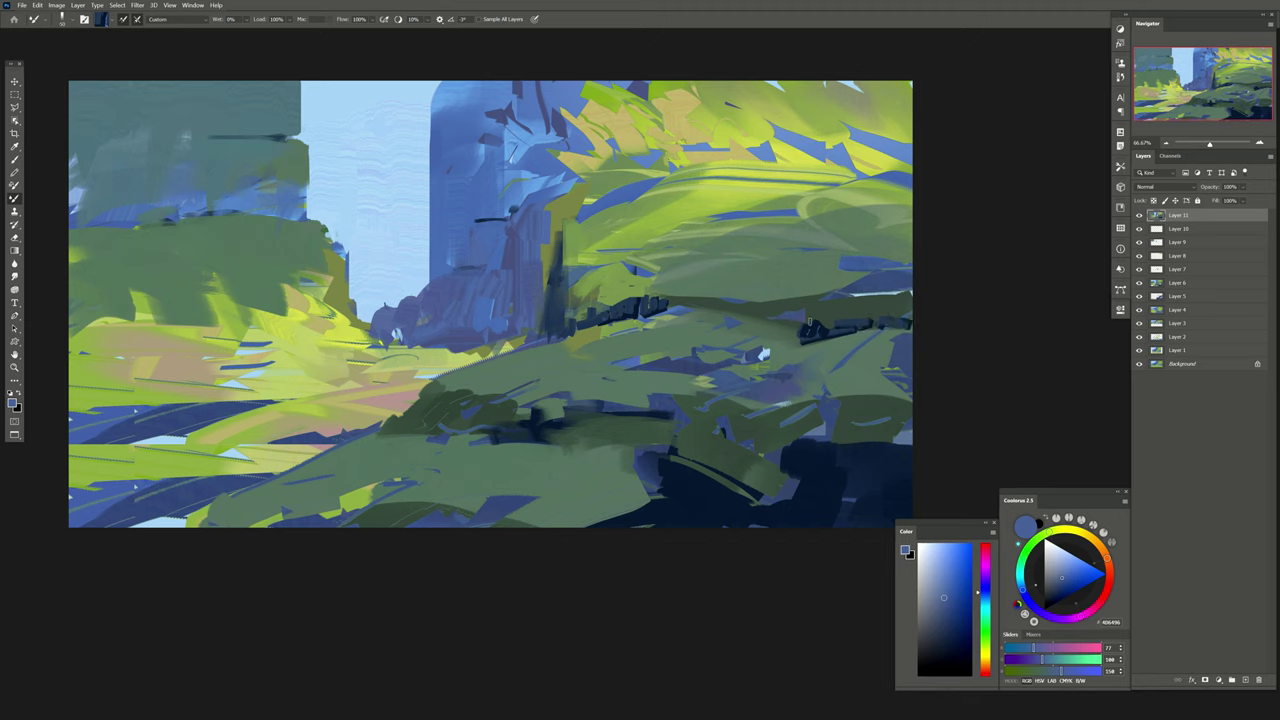
mouse_move(783, 311)
mouse_down()
mouse_move(806, 334)
mouse_move(758, 317)
mouse_up()
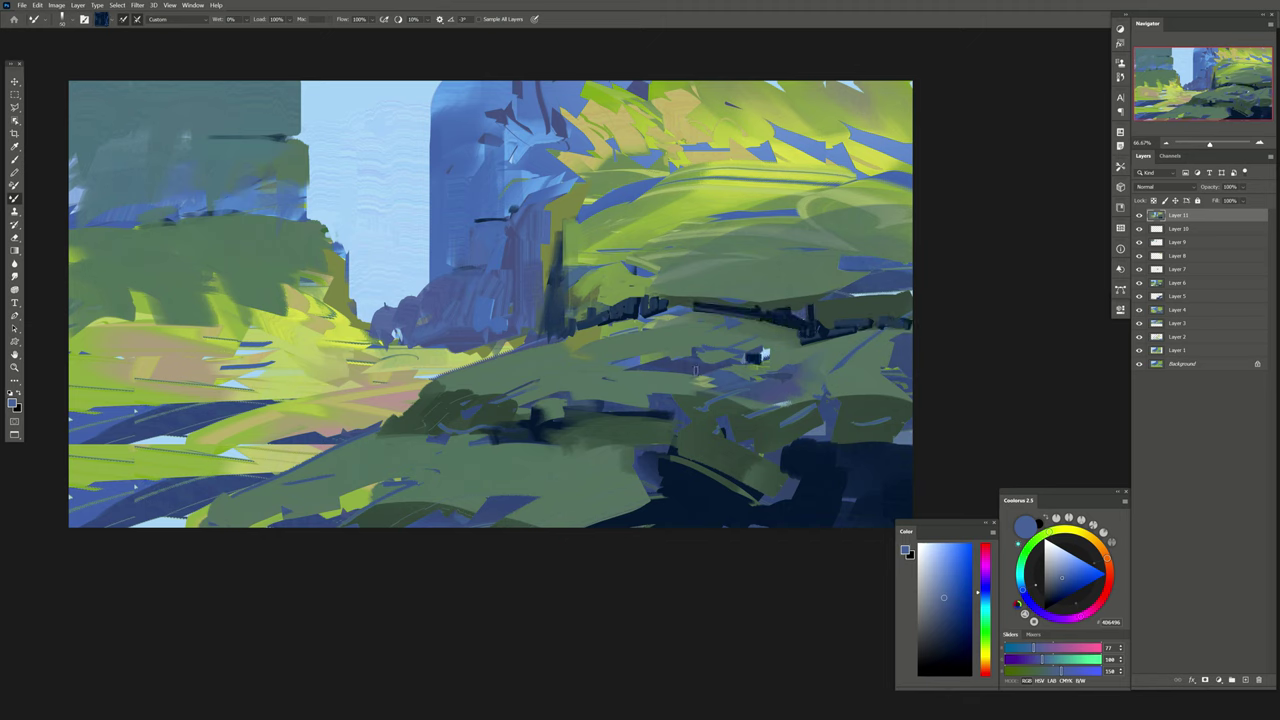
drag(695, 370, 668, 366)
mouse_move(722, 270)
mouse_down()
mouse_move(711, 261)
mouse_move(667, 282)
mouse_up()
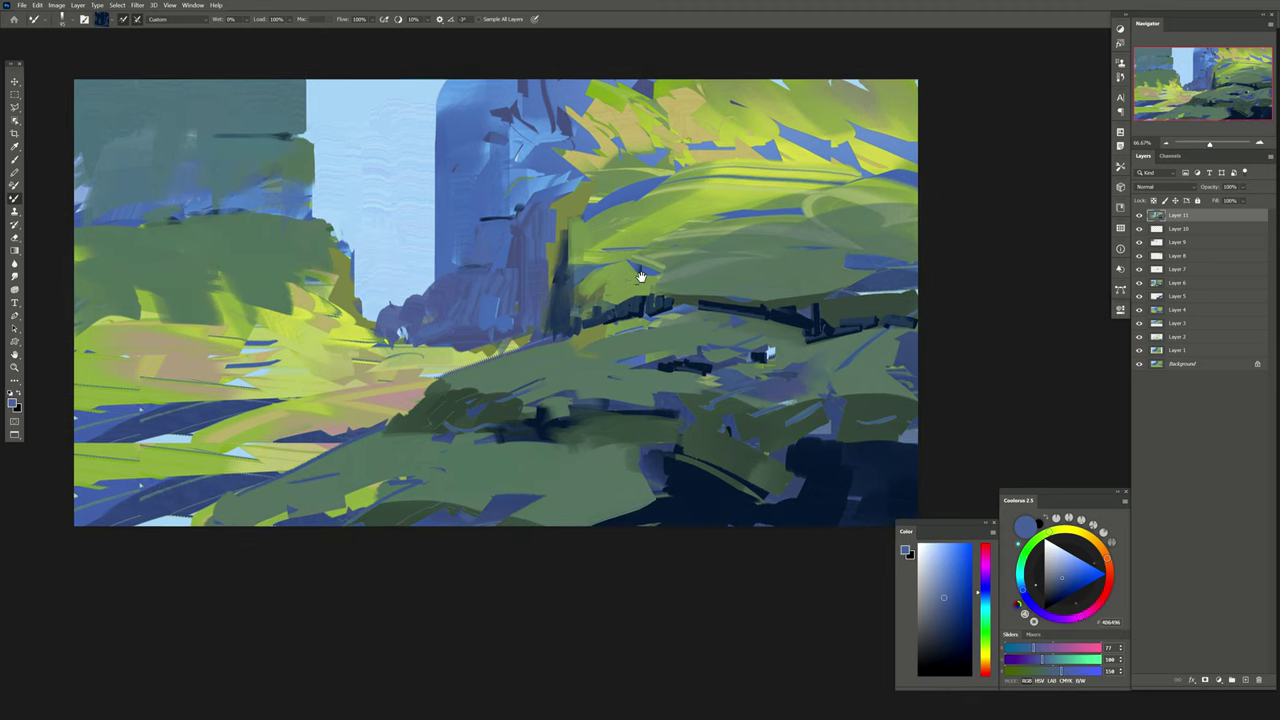
Soften the ridge marks with sampled grey-green and add a faint yellow-green stroke on the hill.
alt+click(666, 281)
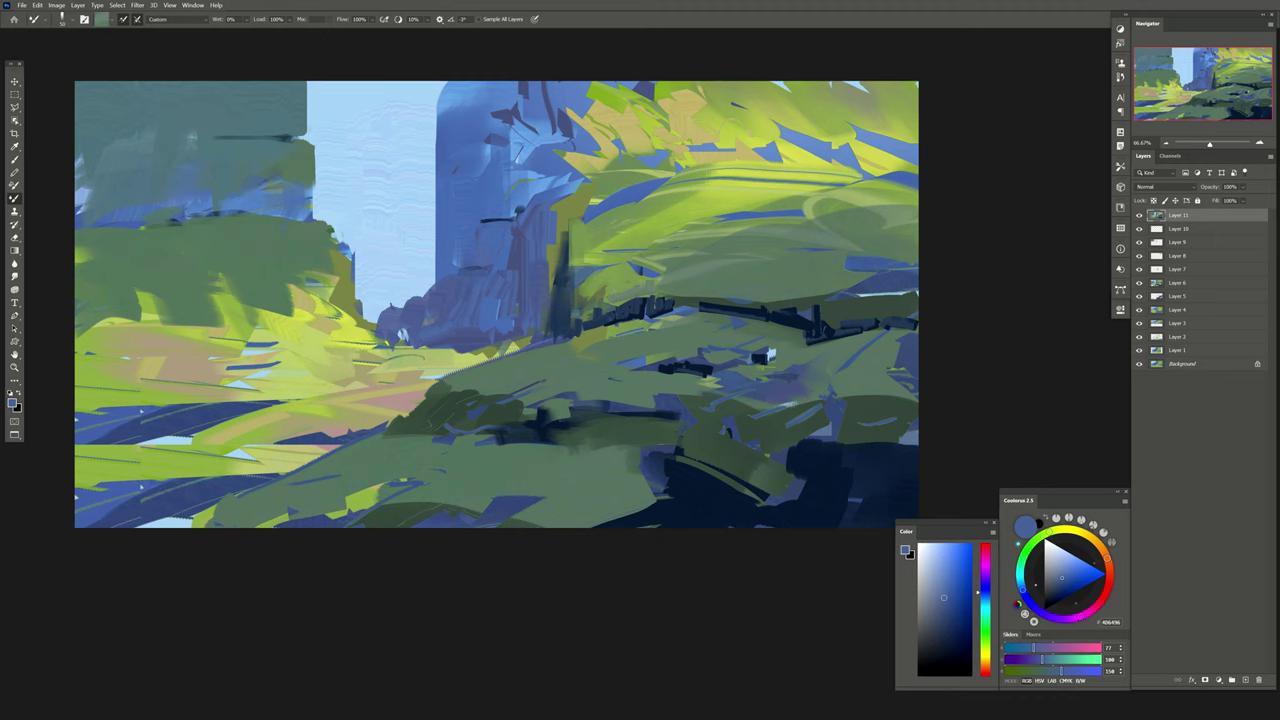
drag(574, 298, 645, 285)
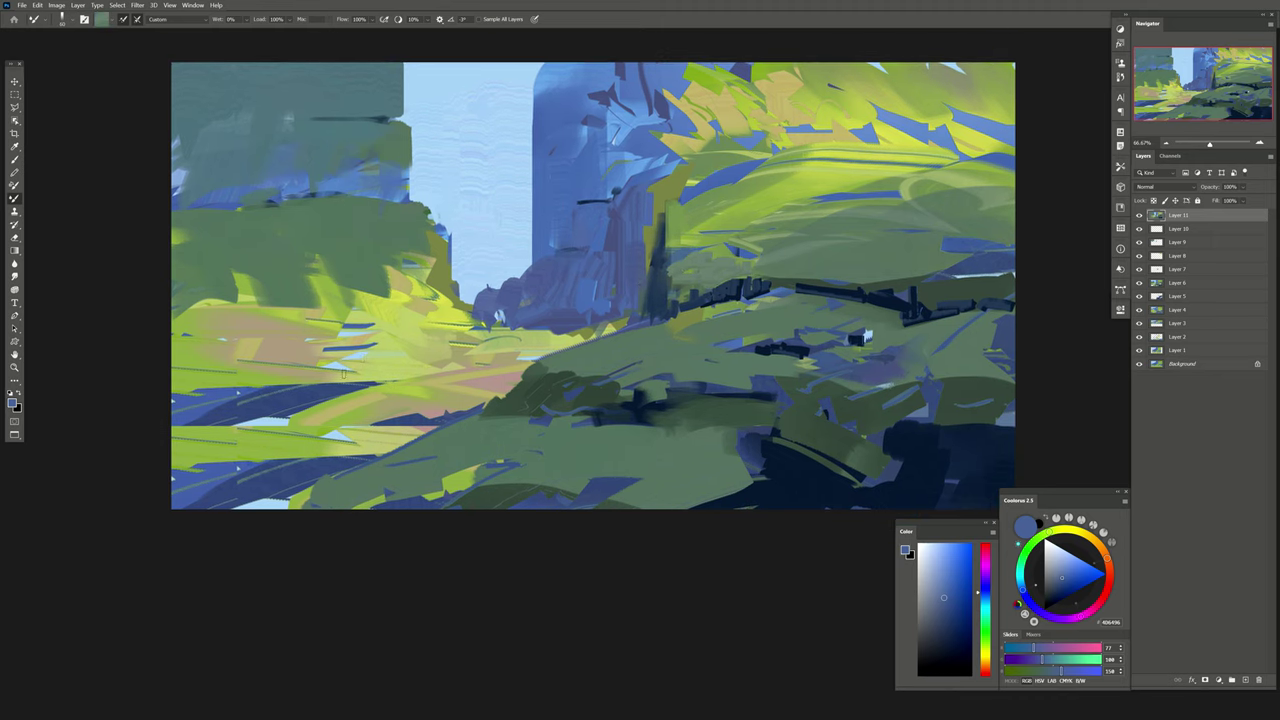
alt+click(360, 355)
drag(372, 327, 318, 364)
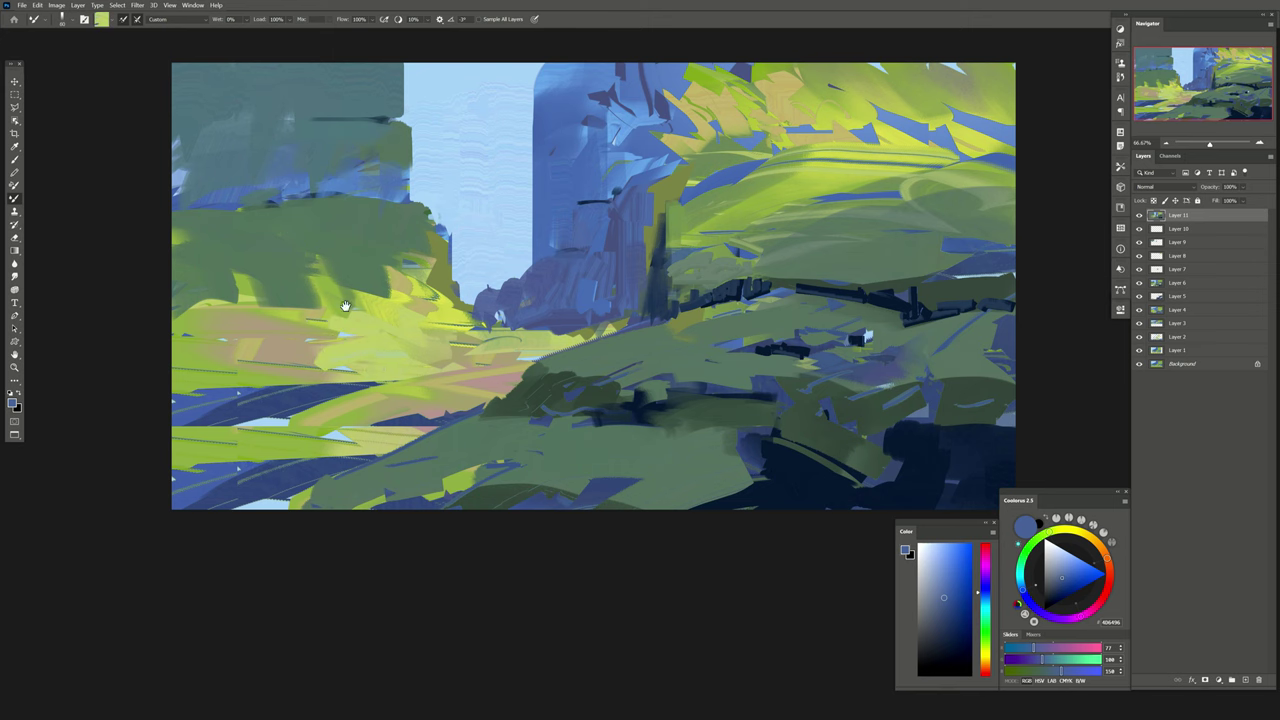
drag(344, 305, 390, 355)
key(l)
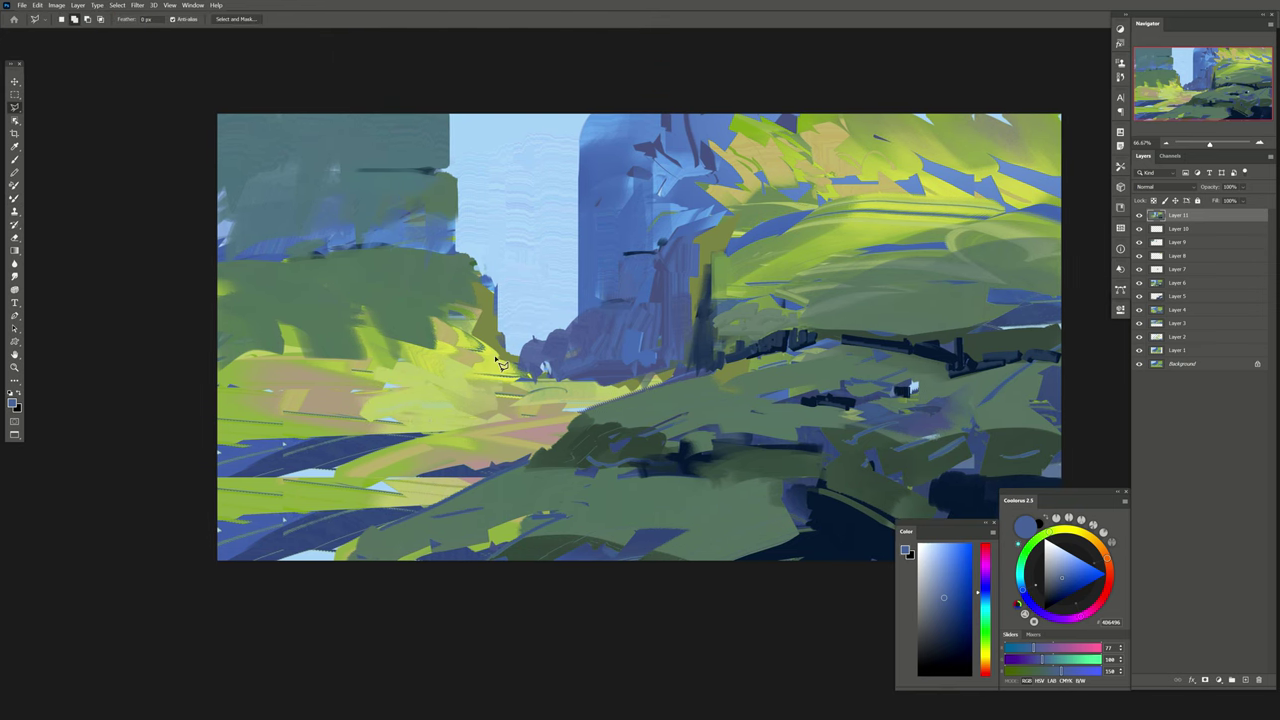
key(b)
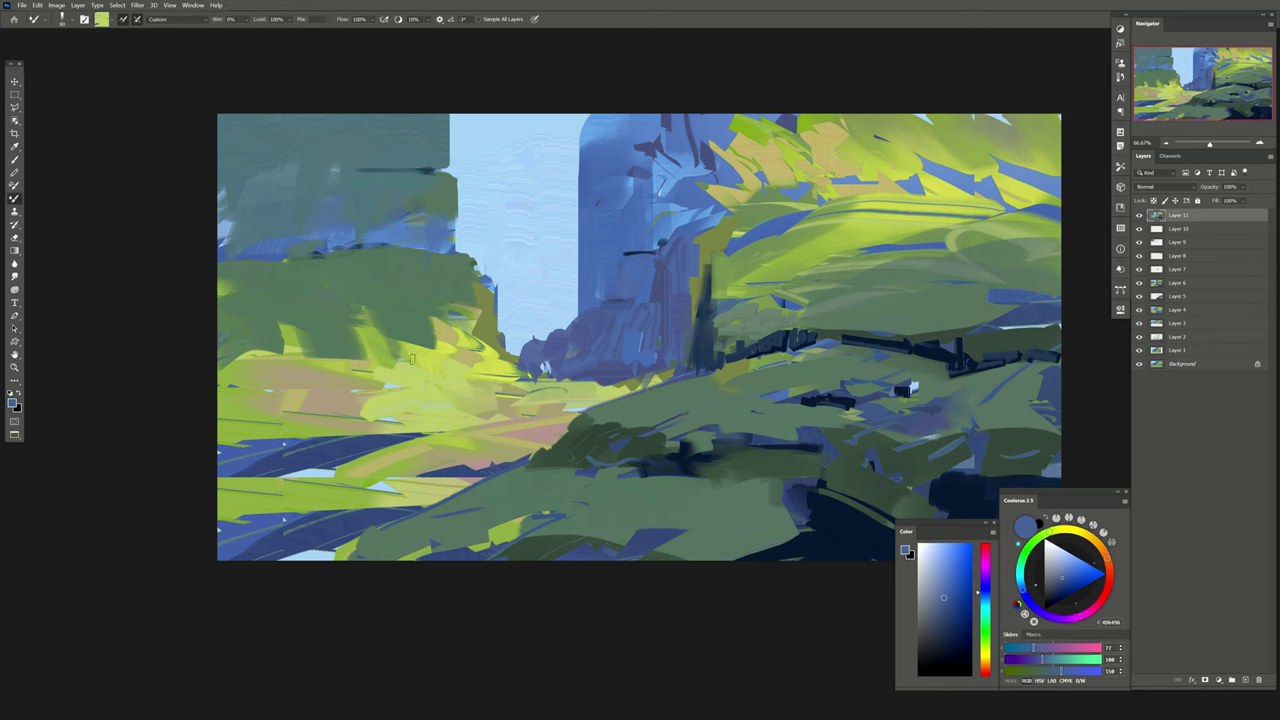
Cover the yellow patches with dark green and add a blue stroke over the green hill.
mouse_move(375, 352)
mouse_down()
mouse_move(352, 316)
mouse_move(356, 332)
mouse_move(313, 346)
mouse_move(288, 326)
mouse_move(265, 385)
mouse_move(280, 334)
mouse_move(270, 330)
mouse_move(327, 354)
mouse_move(300, 364)
mouse_up()
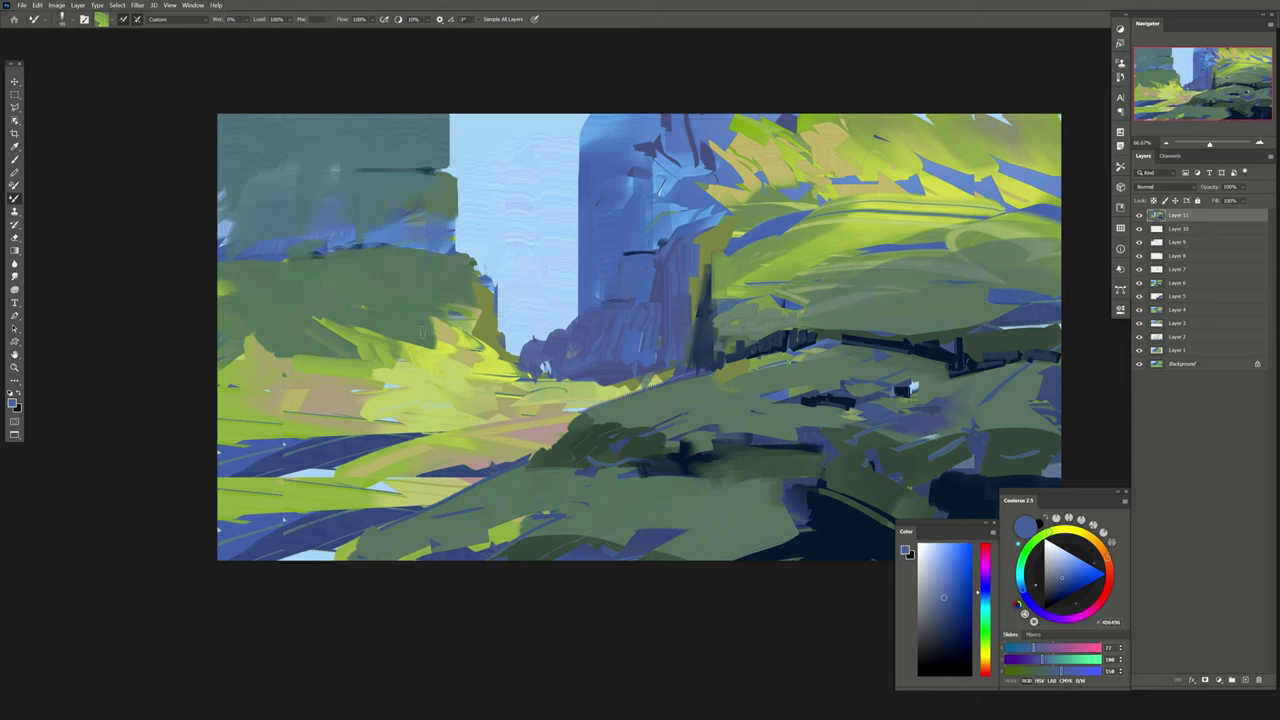
drag(422, 330, 314, 352)
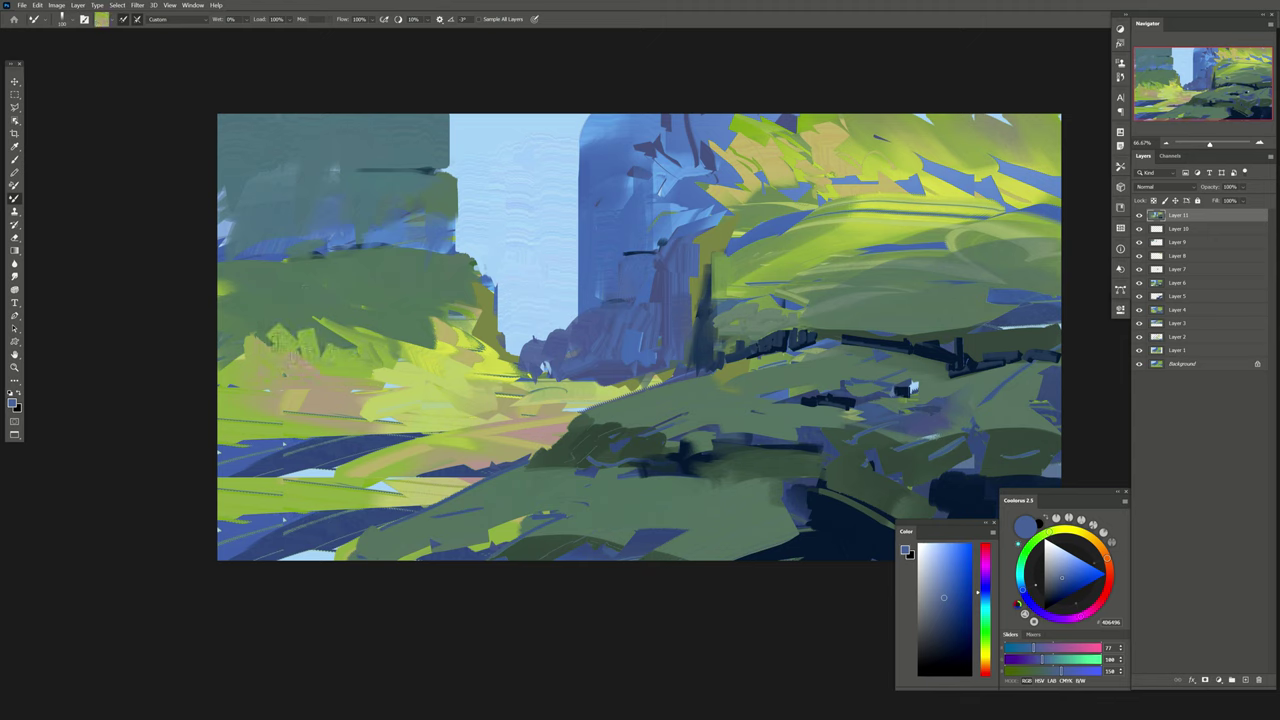
mouse_move(242, 362)
mouse_down()
mouse_move(300, 332)
mouse_move(310, 355)
mouse_up()
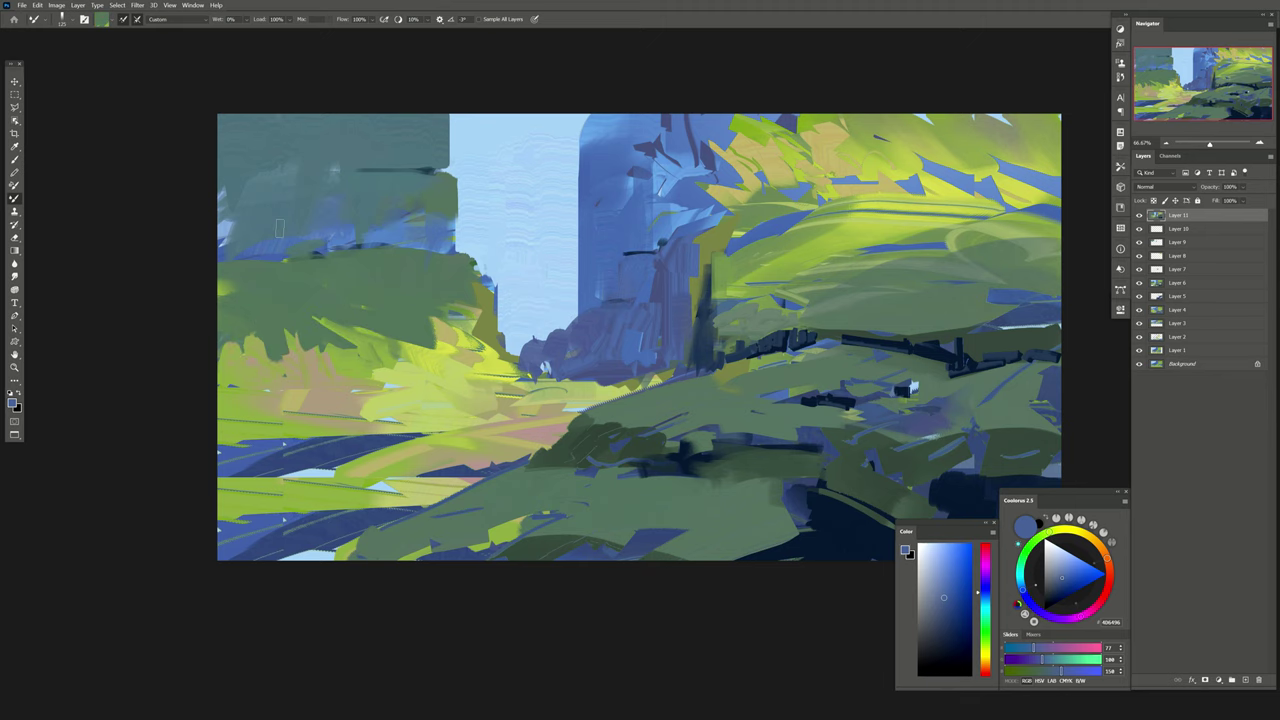
key(h)
drag(940, 321, 855, 355)
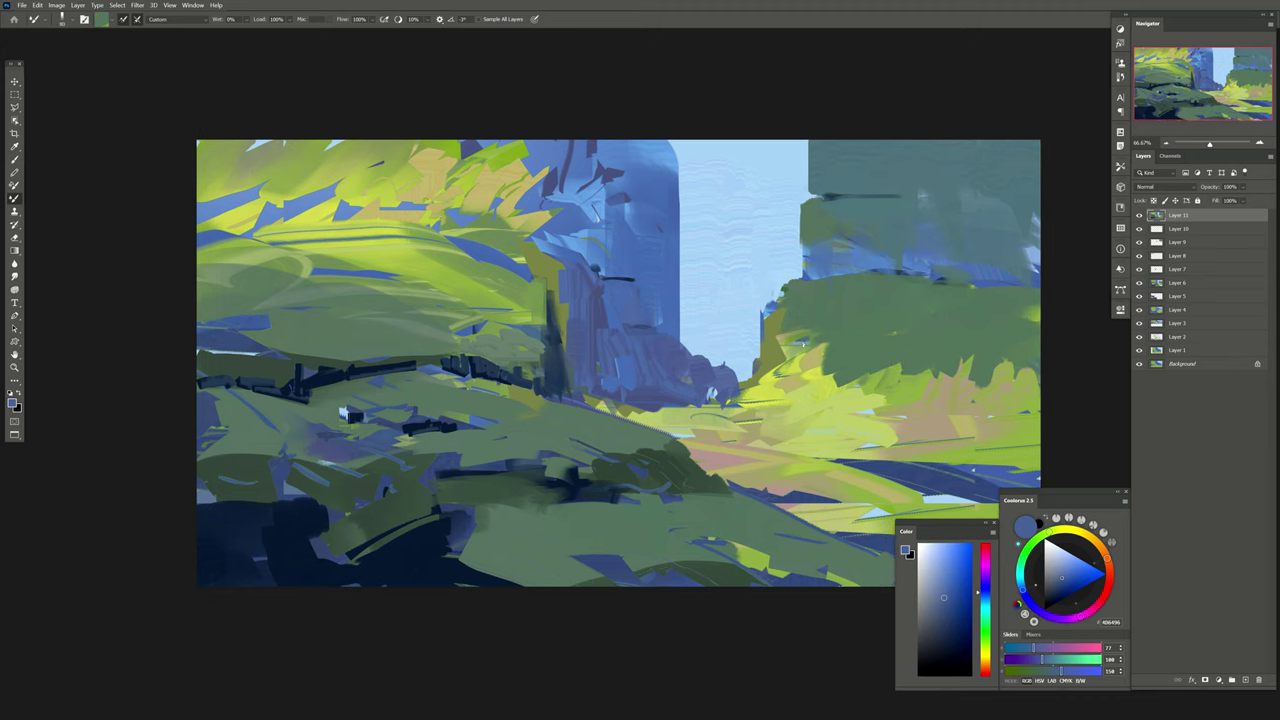
drag(850, 355, 830, 381)
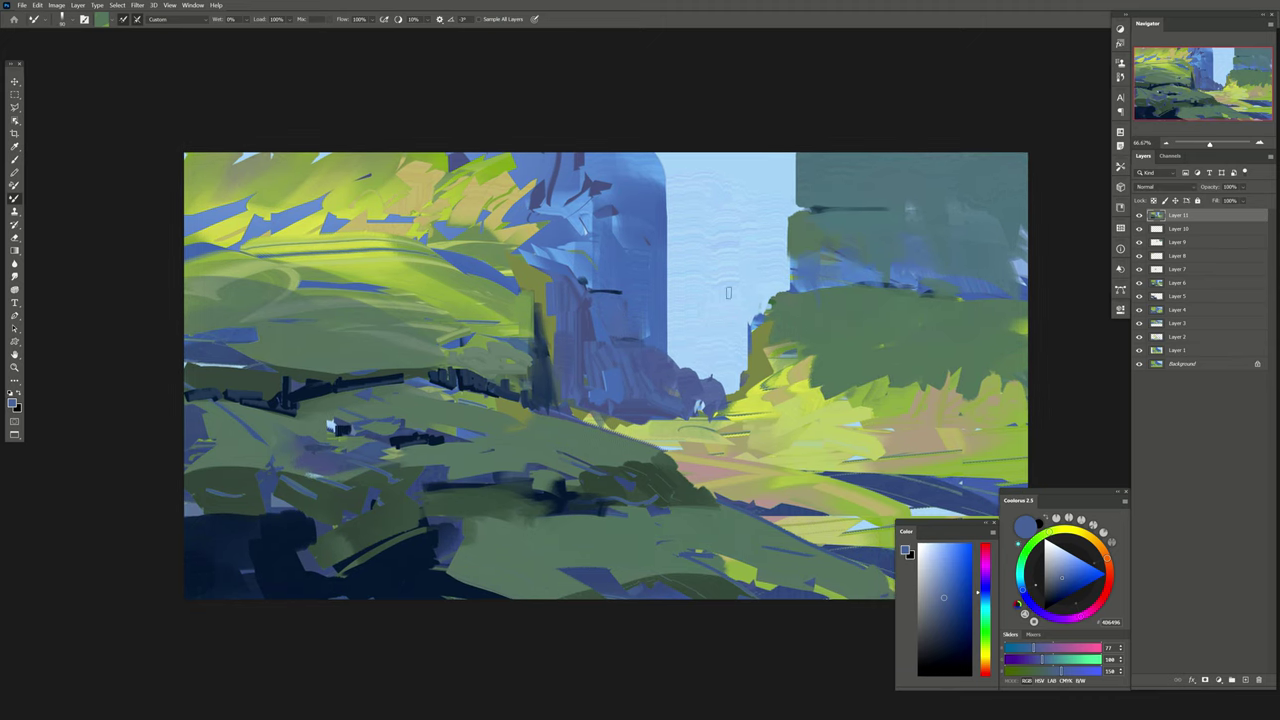
mouse_move(775, 303)
mouse_down()
mouse_move(815, 313)
mouse_move(830, 300)
mouse_move(806, 316)
mouse_up()
drag(692, 297, 678, 285)
Select the sky with Color Range and paint a tall white cloud shape on a new layer.
click(117, 5)
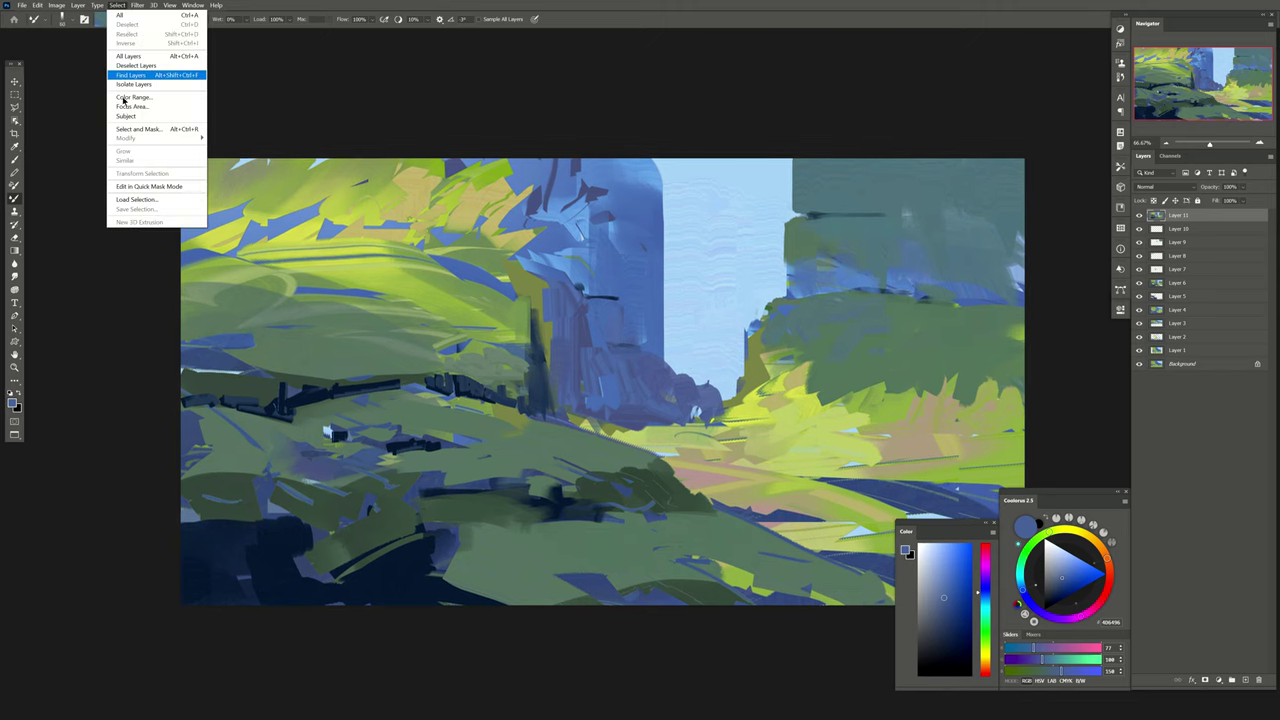
click(135, 75)
key(Return)
key(d)
key(x)
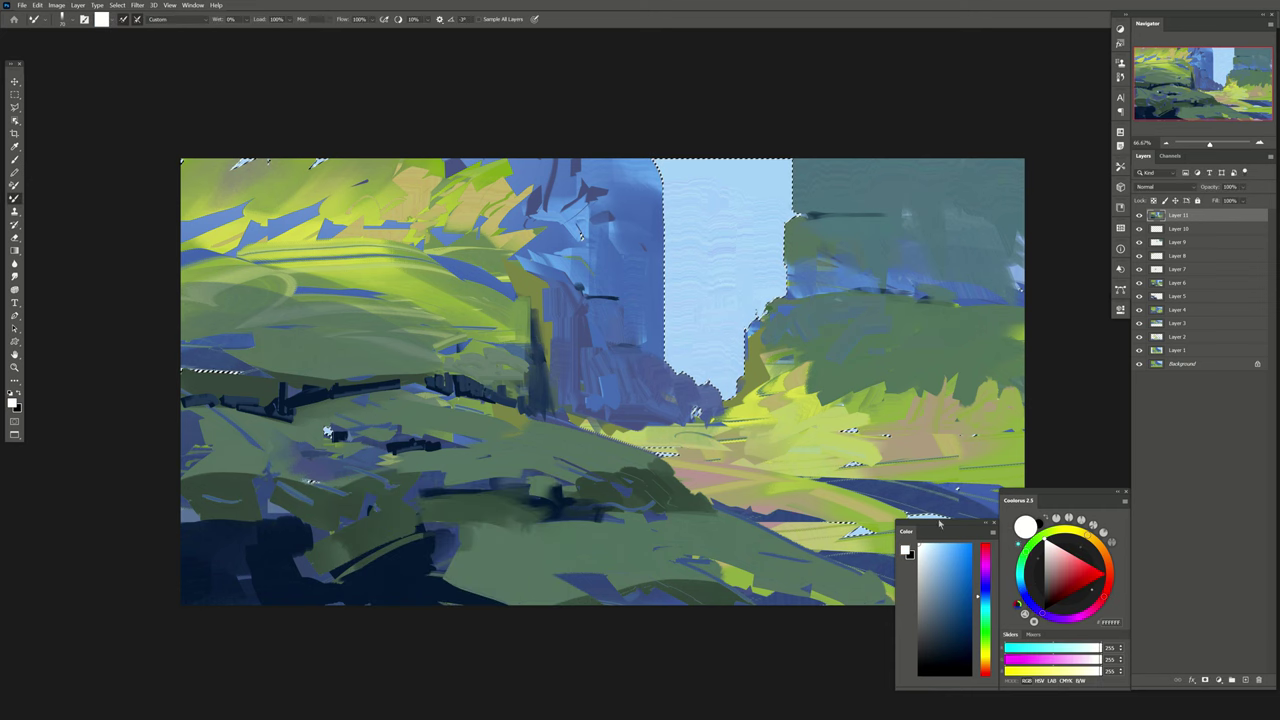
mouse_move(735, 208)
mouse_down()
mouse_move(688, 236)
mouse_move(706, 172)
mouse_up()
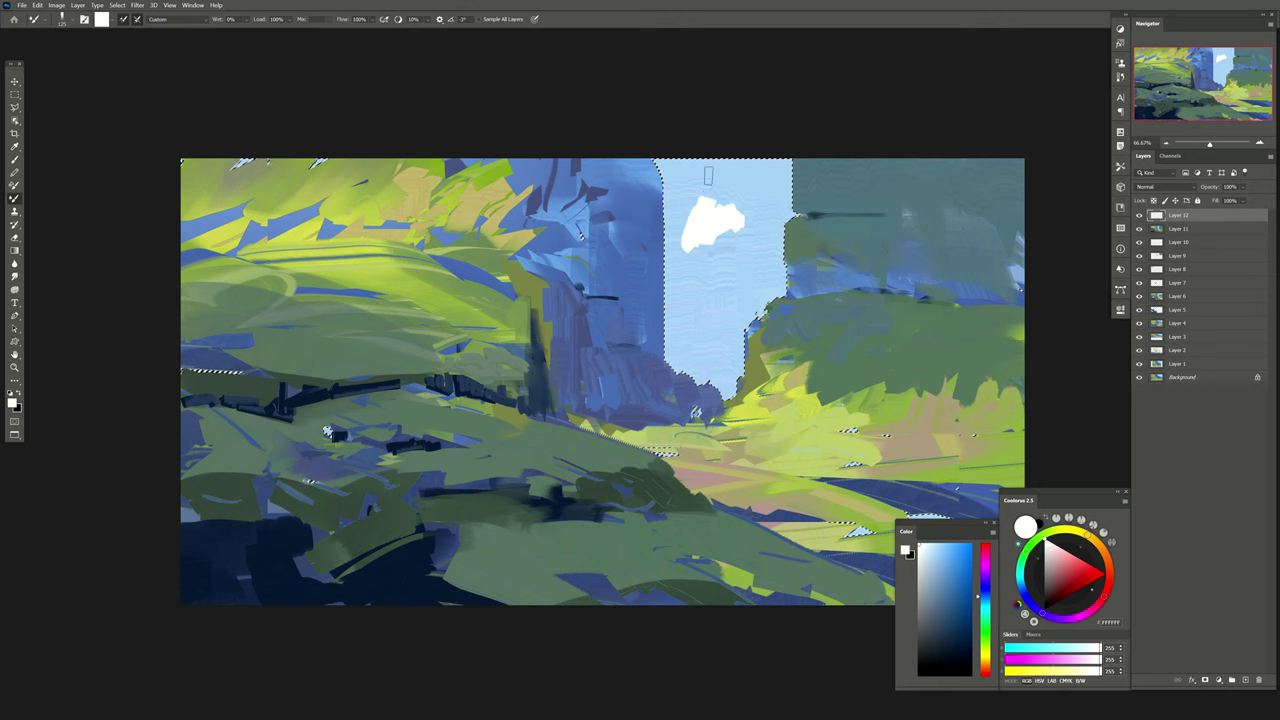
mouse_move(707, 236)
mouse_down()
mouse_move(710, 325)
mouse_move(742, 224)
mouse_move(718, 162)
mouse_move(740, 170)
mouse_move(688, 230)
mouse_up()
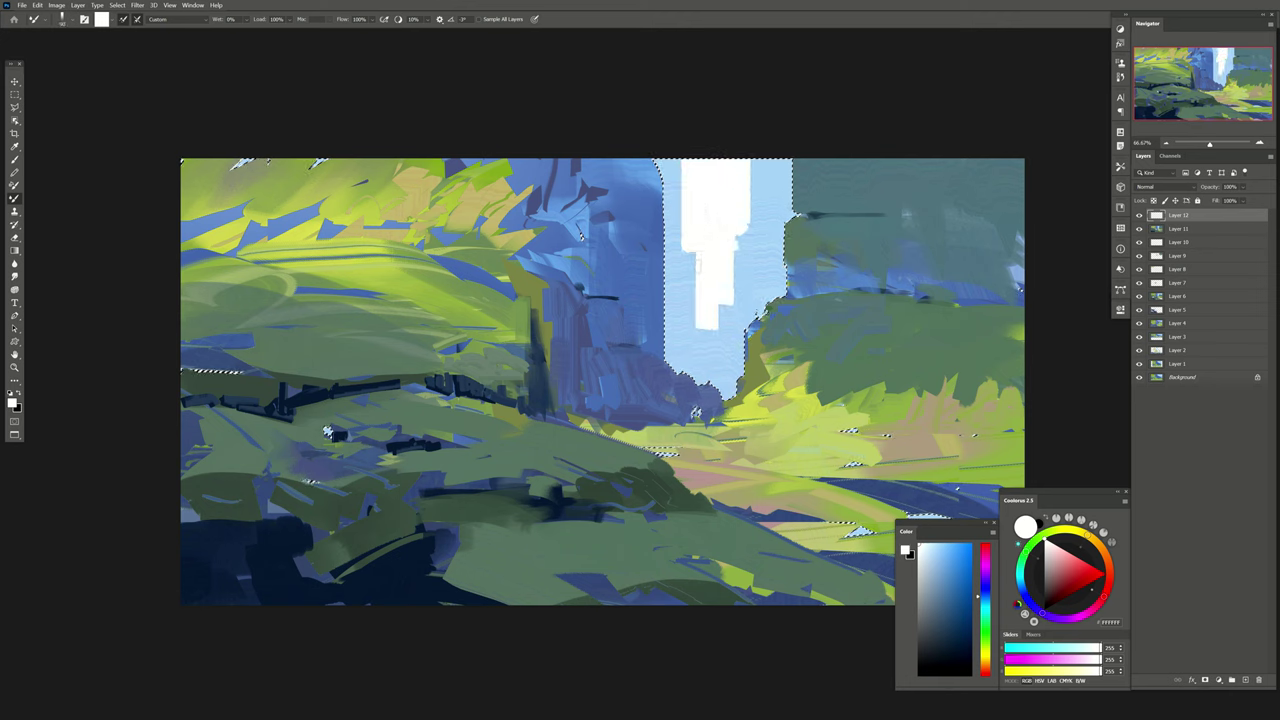
Mask the cloud layer to the sky selection and try linear gradient fades, then undo them.
click(1205, 680)
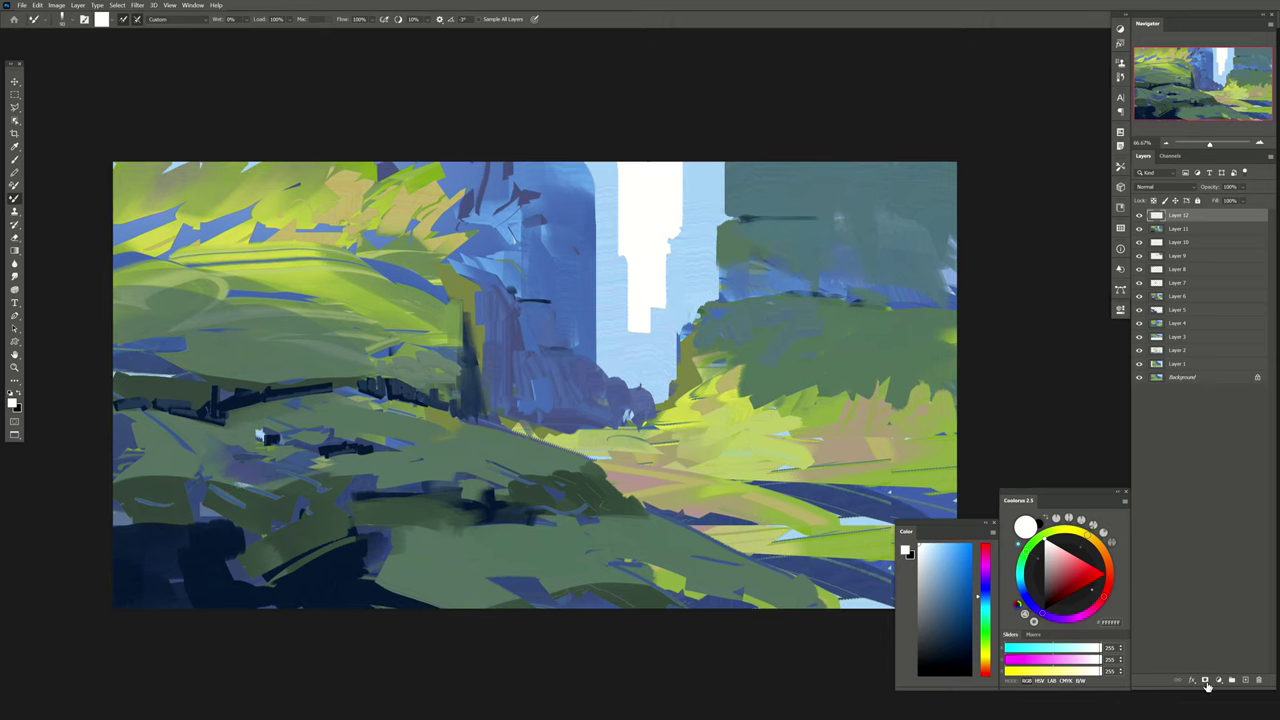
key(d)
key(g)
click(113, 19)
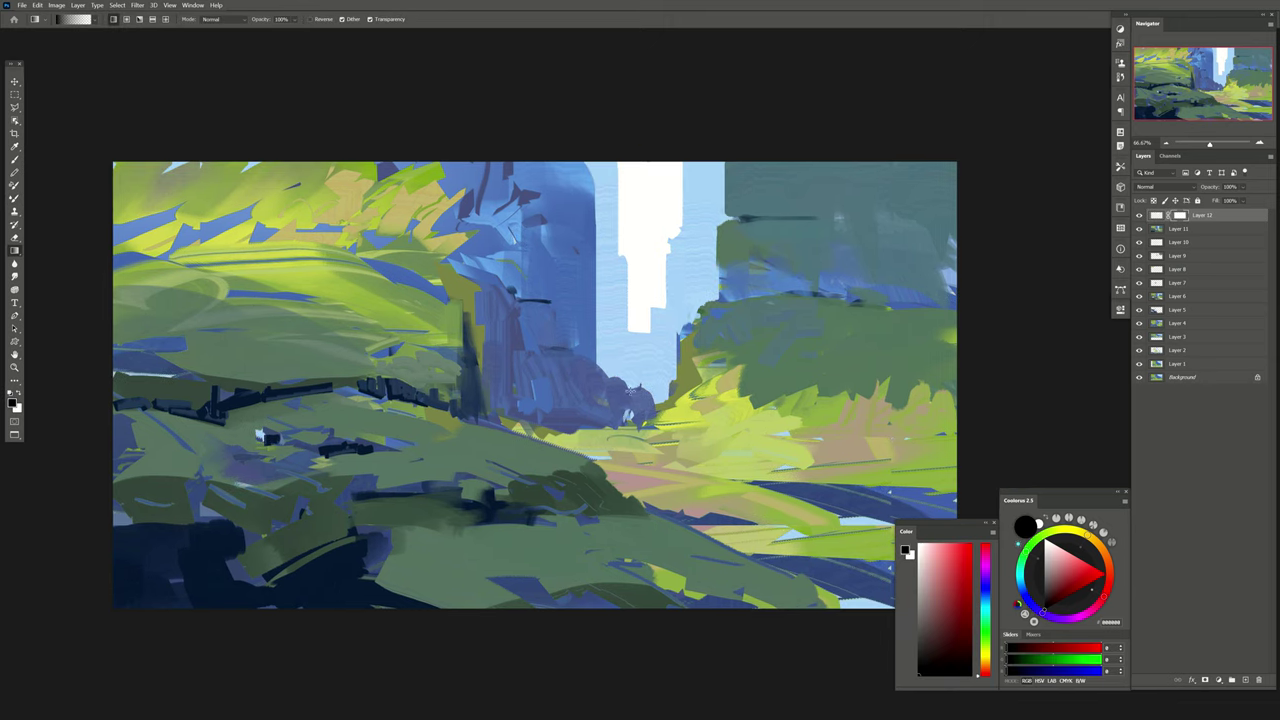
drag(615, 165, 614, 246)
drag(615, 190, 606, 297)
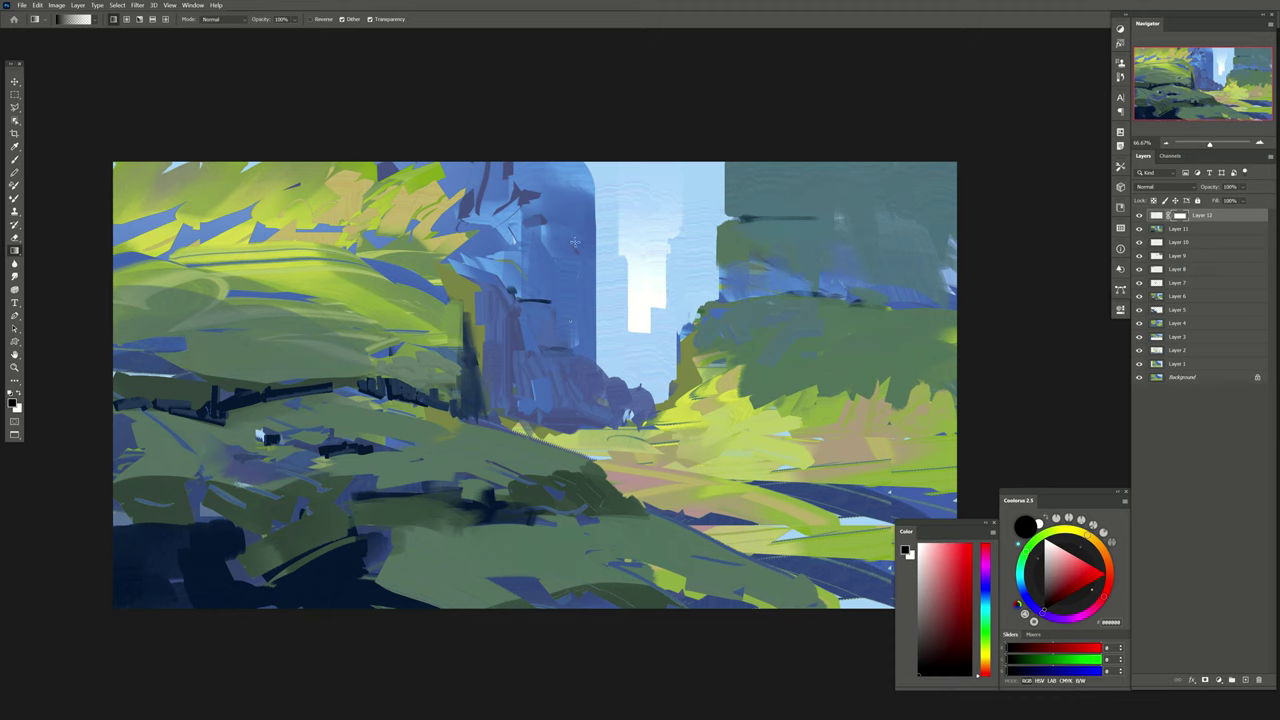
key(ctrl+z)
key(ctrl+z)
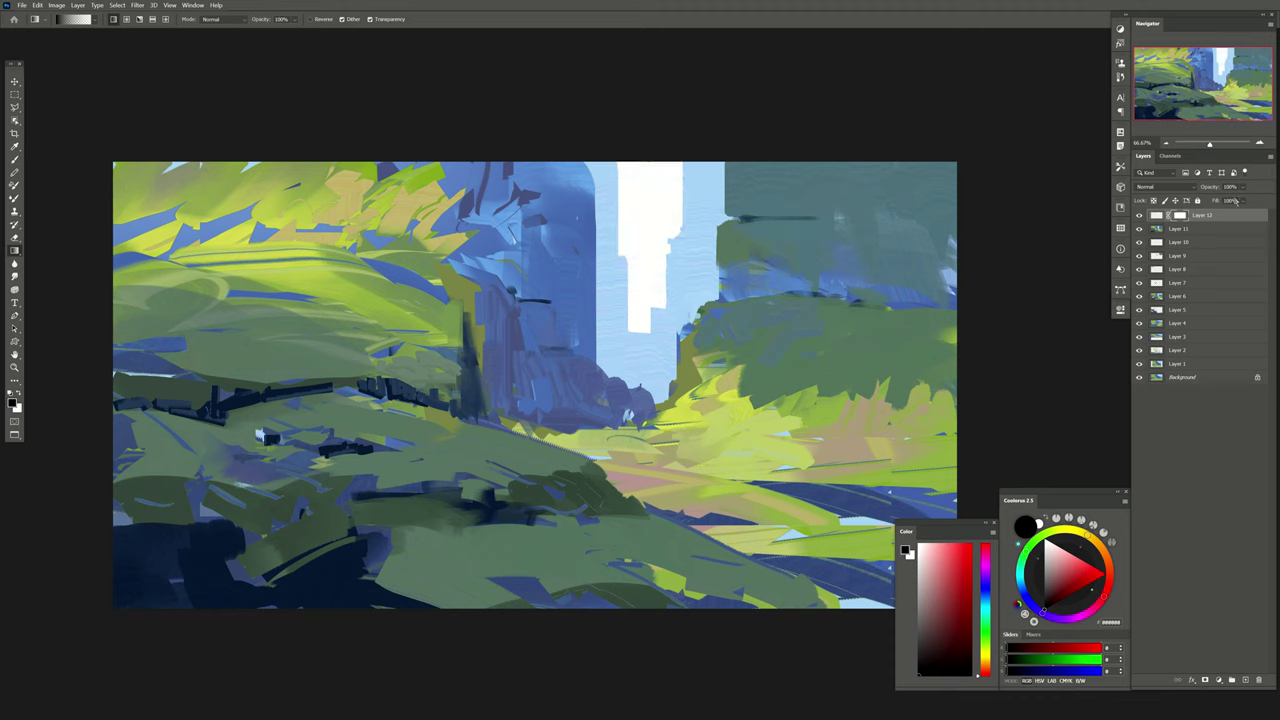
Set the cloud layer's opacity to about 38%, then raise it to about 95%.
drag(1237, 201, 1230, 201)
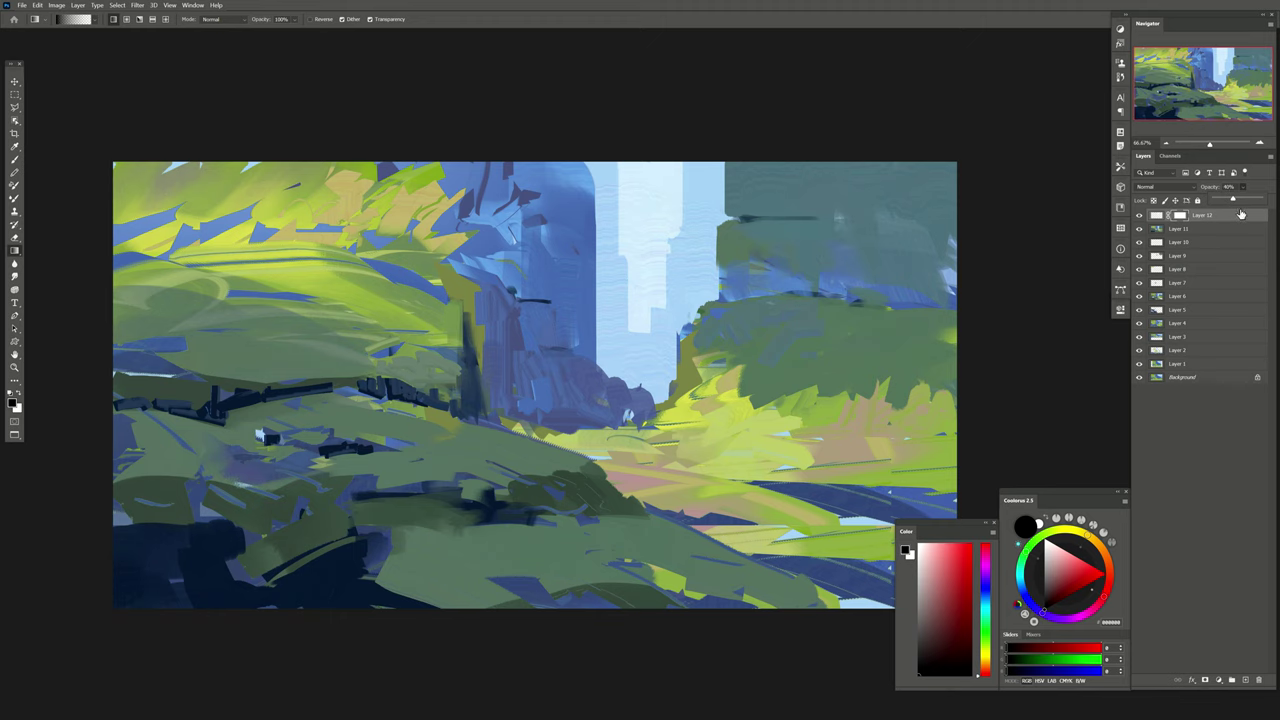
drag(1254, 203, 1258, 201)
key(b)
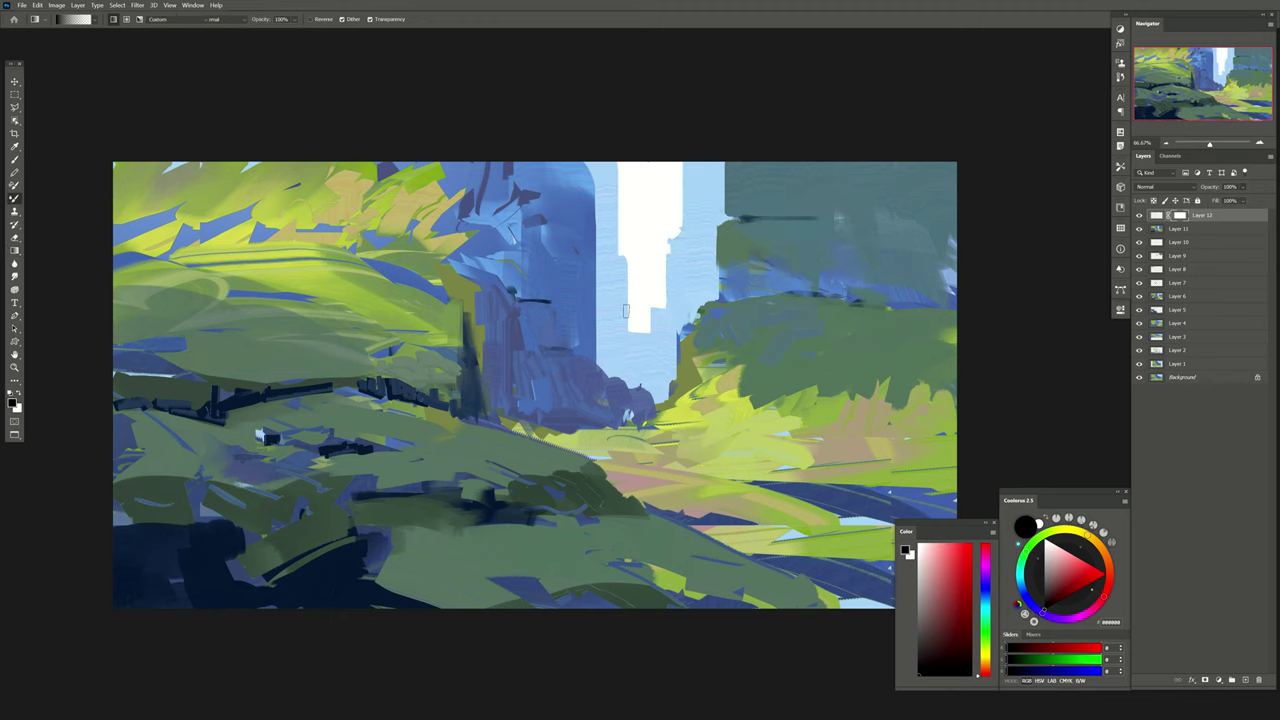
scroll(600, 350, up, 1)
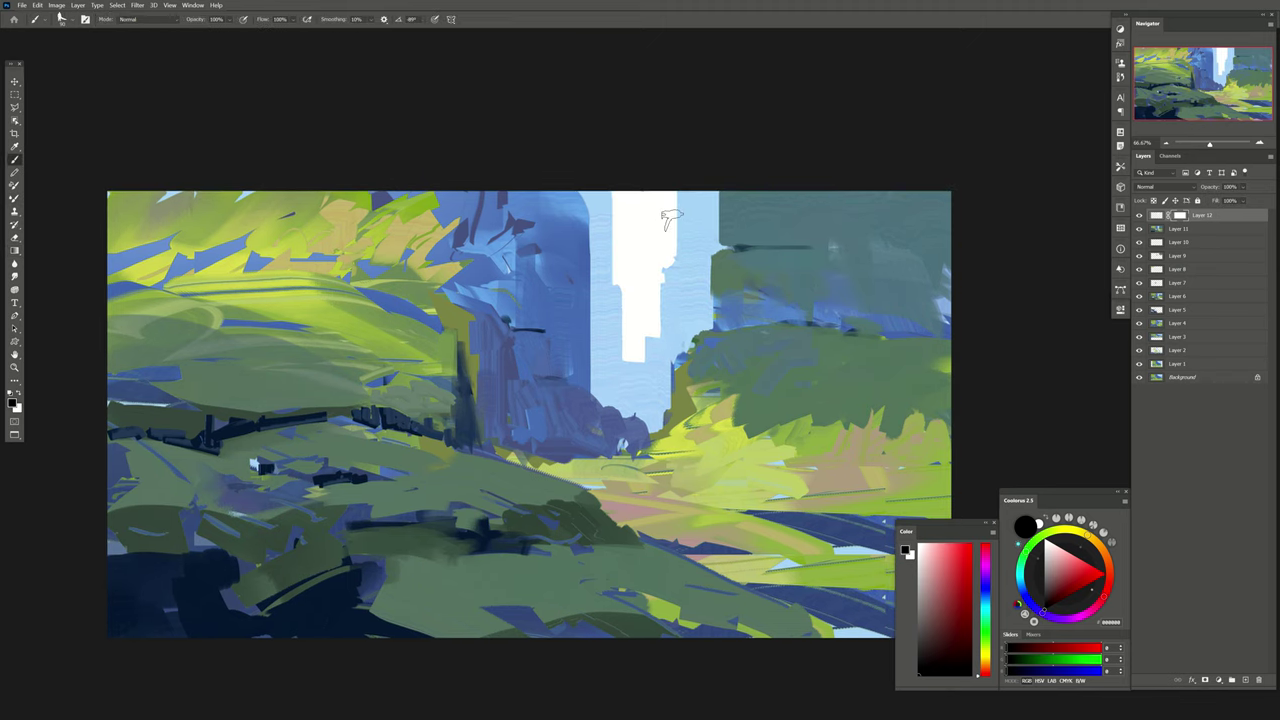
Break up the white sky shape with blue strokes.
drag(665, 200, 630, 255)
mouse_move(625, 190)
mouse_down()
mouse_move(635, 320)
mouse_move(650, 325)
mouse_move(637, 372)
mouse_up()
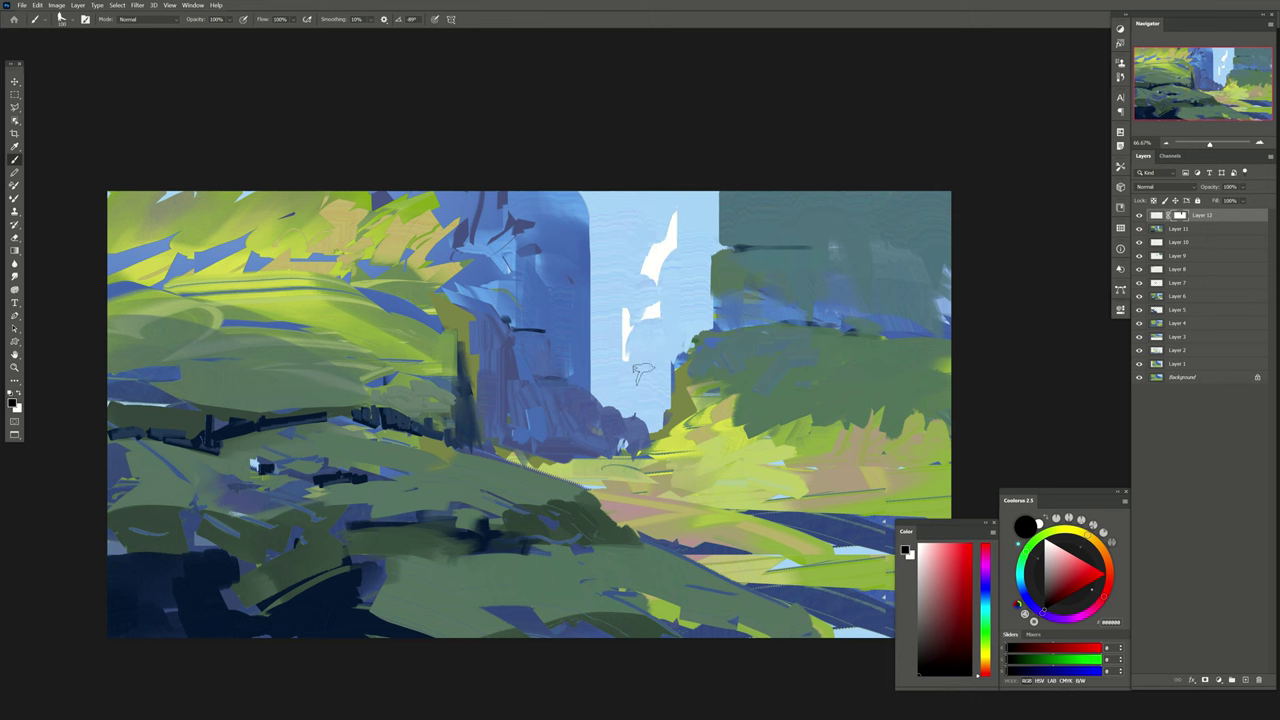
click(1245, 680)
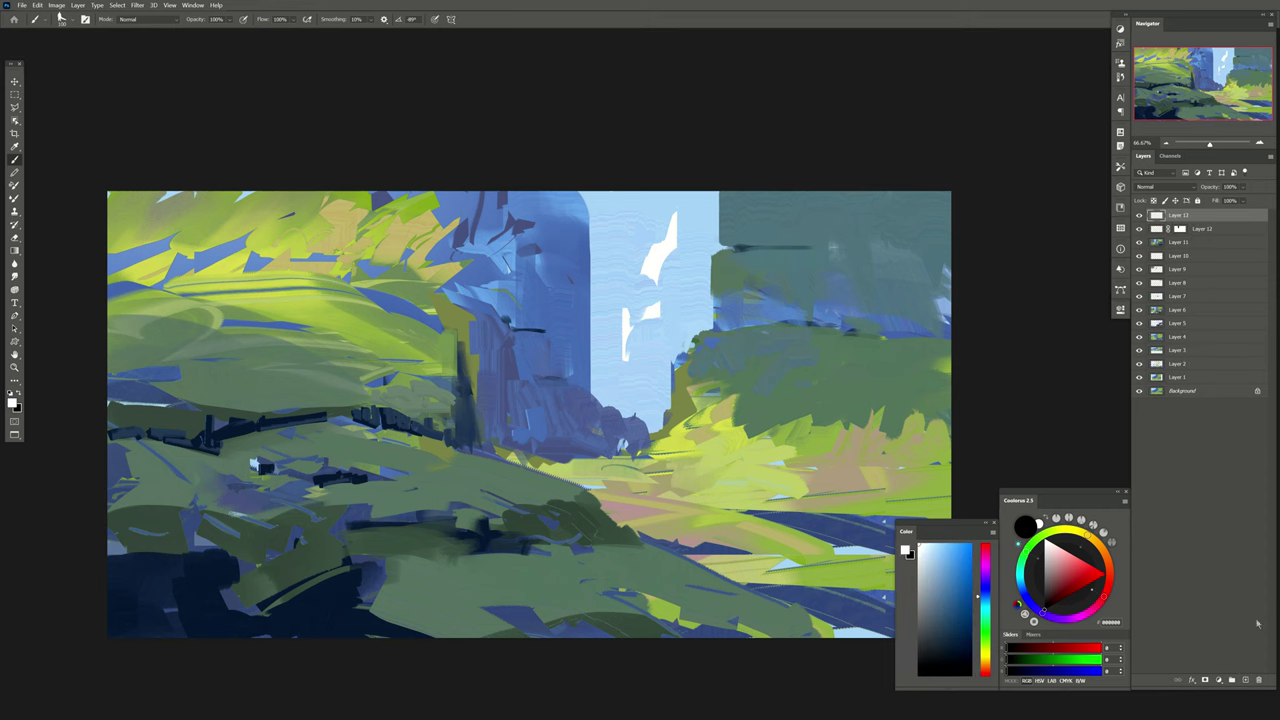
key(h)
On a new flipped layer, select the sky by Color Range and paint white cloud strokes.
click(117, 5)
click(136, 97)
click(408, 350)
key(Return)
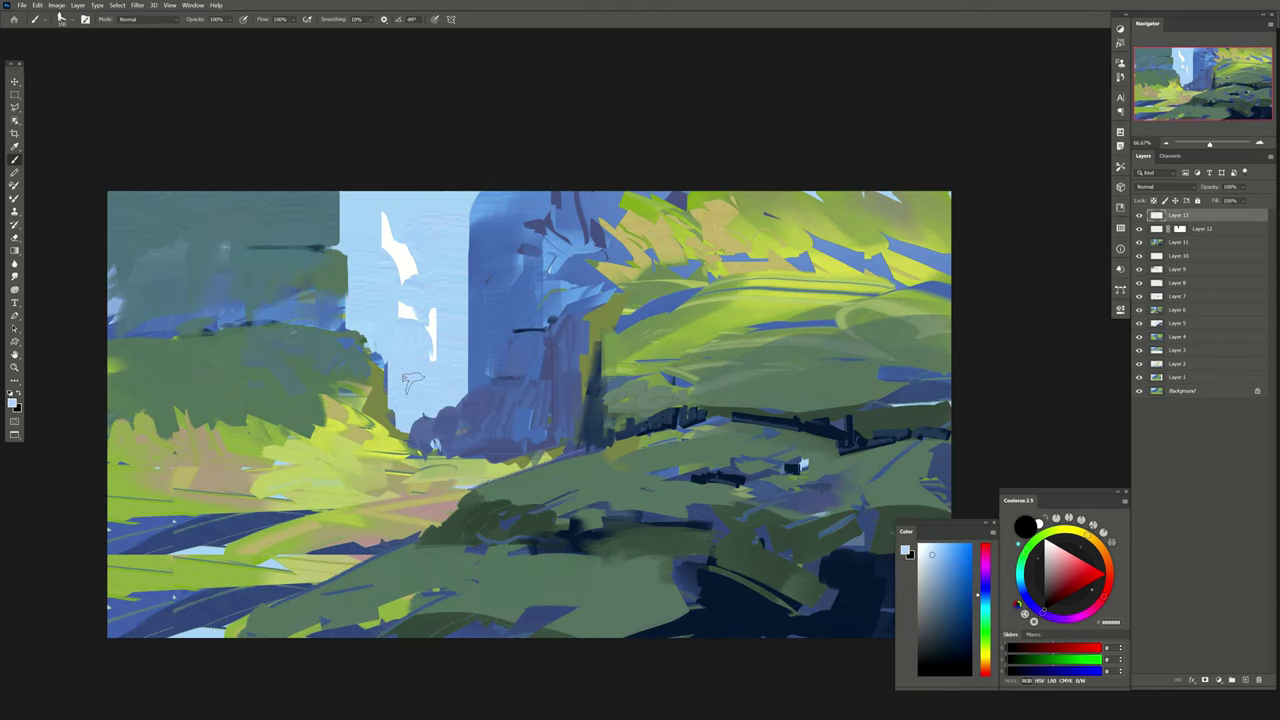
key(x)
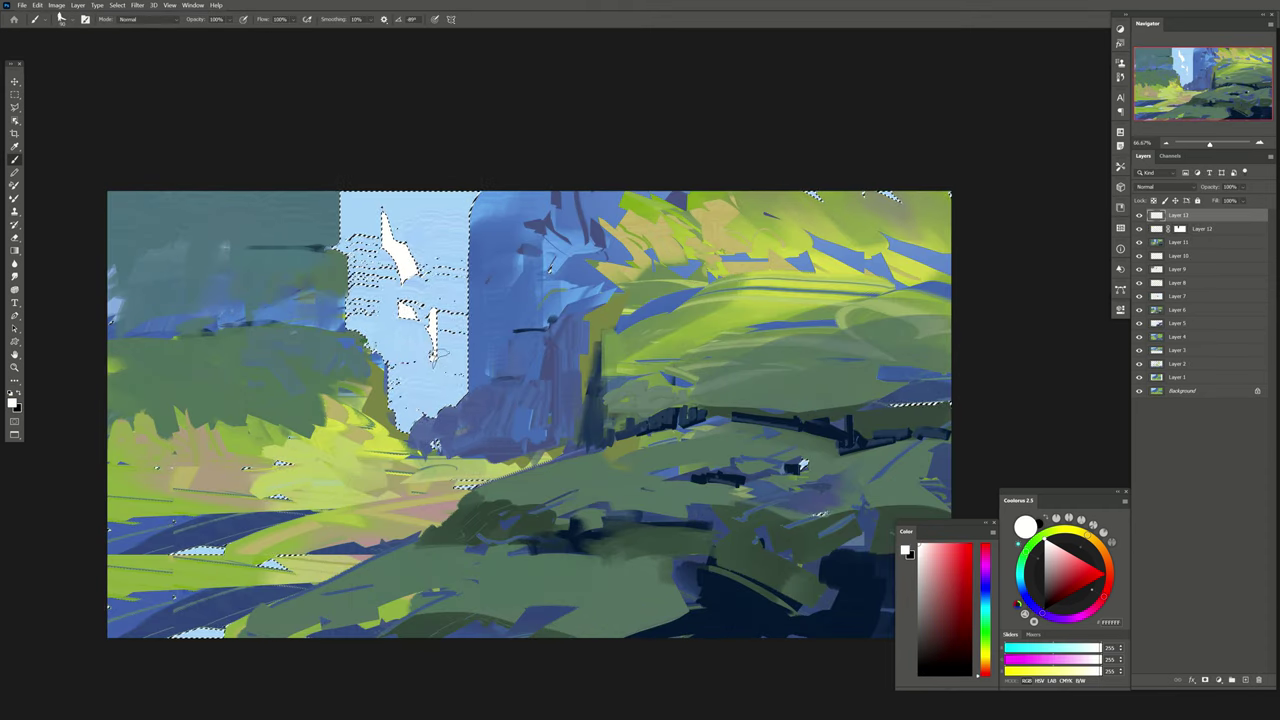
drag(460, 385, 408, 425)
mouse_move(405, 235)
mouse_down()
mouse_move(350, 255)
mouse_move(345, 310)
mouse_move(415, 340)
mouse_up()
Rework the sky with light blue and white, erasing to reshape the clouds.
drag(390, 250, 345, 300)
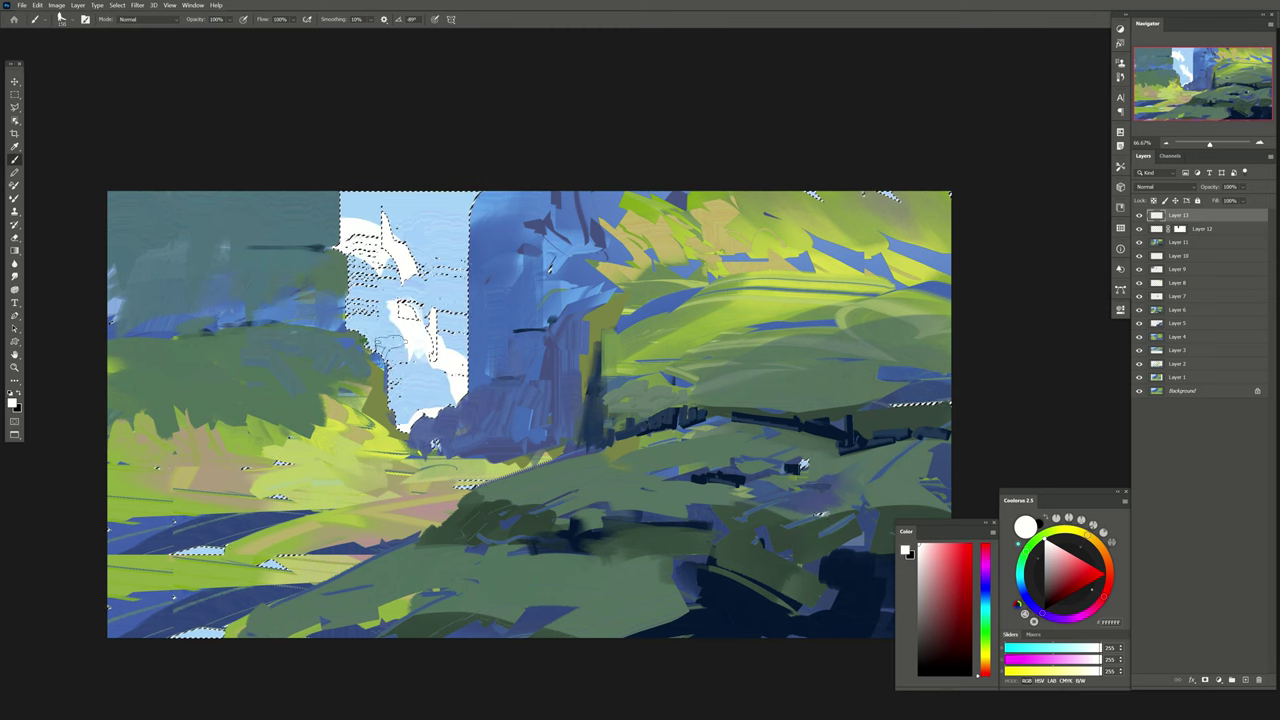
drag(400, 200, 340, 320)
drag(405, 250, 345, 340)
drag(440, 230, 340, 290)
key(e)
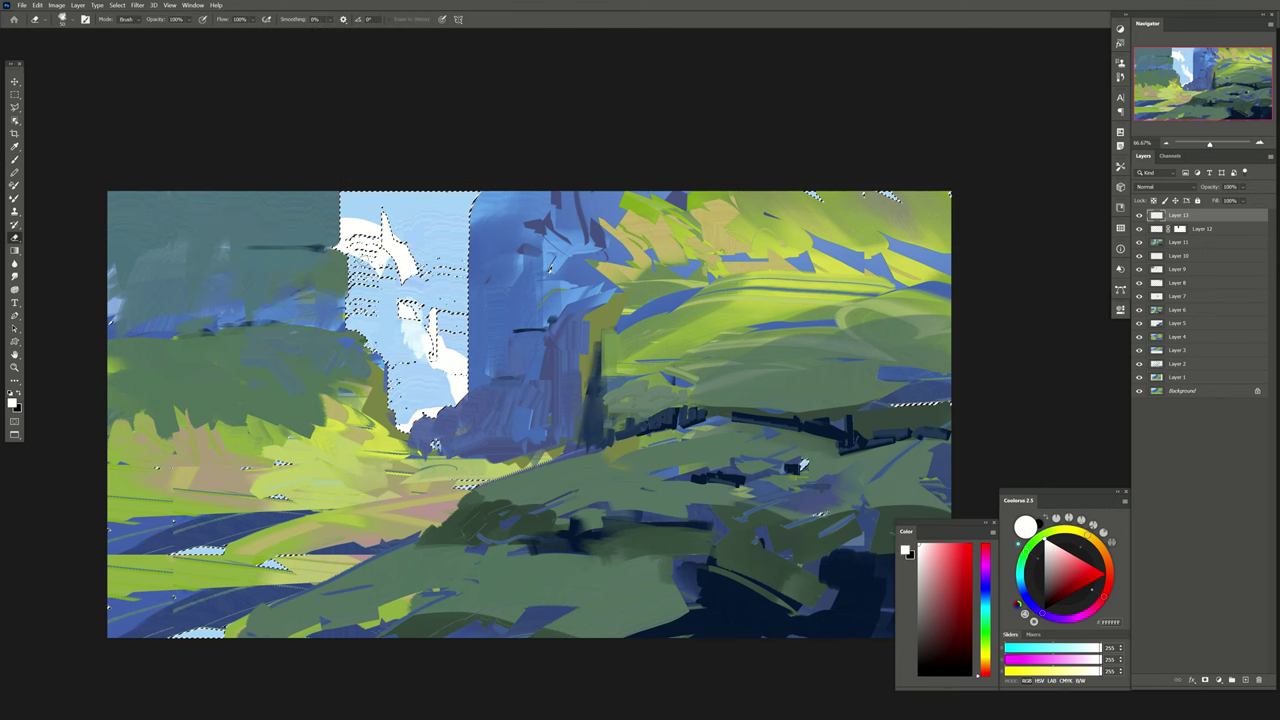
drag(400, 220, 345, 300)
drag(440, 240, 340, 330)
drag(390, 260, 432, 410)
mouse_move(400, 230)
mouse_down()
mouse_move(340, 310)
mouse_move(345, 290)
mouse_up()
drag(460, 300, 350, 350)
Fill the lower sky with white cloud shapes, carve their edges, deselect and flip back.
key(b)
mouse_move(390, 220)
mouse_down()
mouse_move(345, 310)
mouse_move(404, 378)
mouse_move(350, 300)
mouse_up()
drag(390, 250, 345, 310)
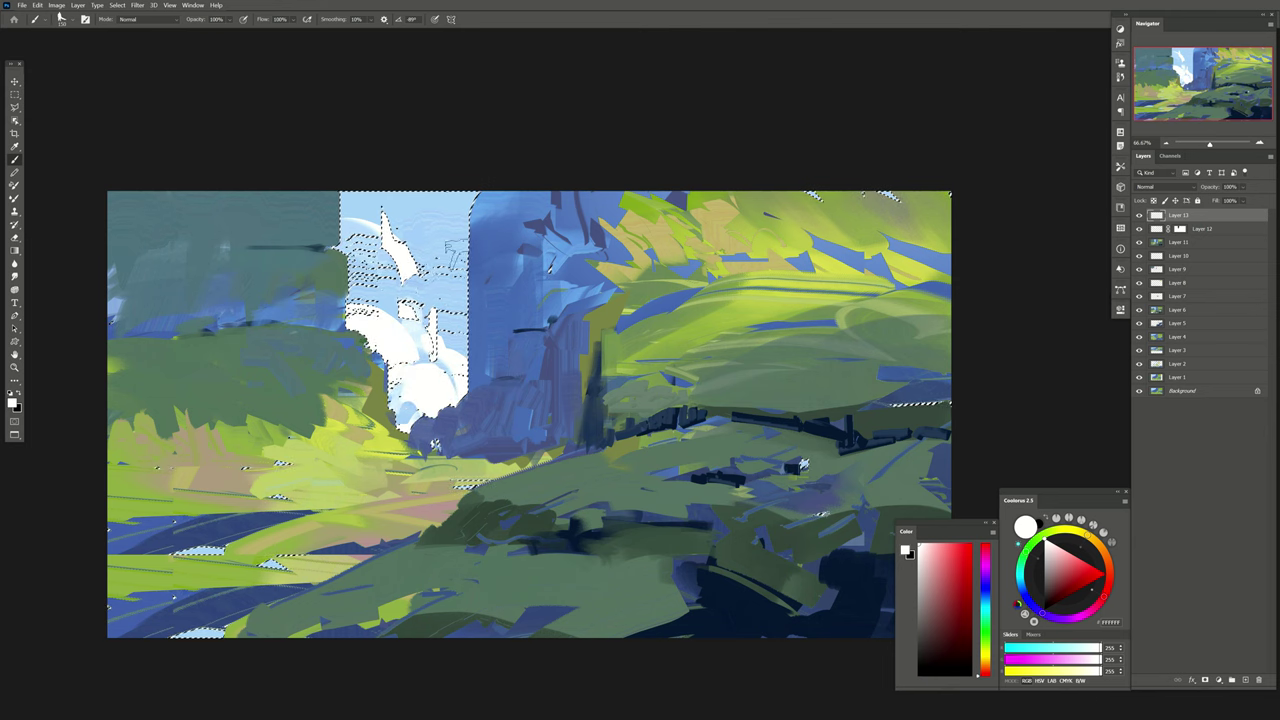
drag(440, 300, 360, 360)
mouse_move(400, 240)
mouse_down()
mouse_move(456, 228)
mouse_move(425, 212)
mouse_move(430, 195)
mouse_up()
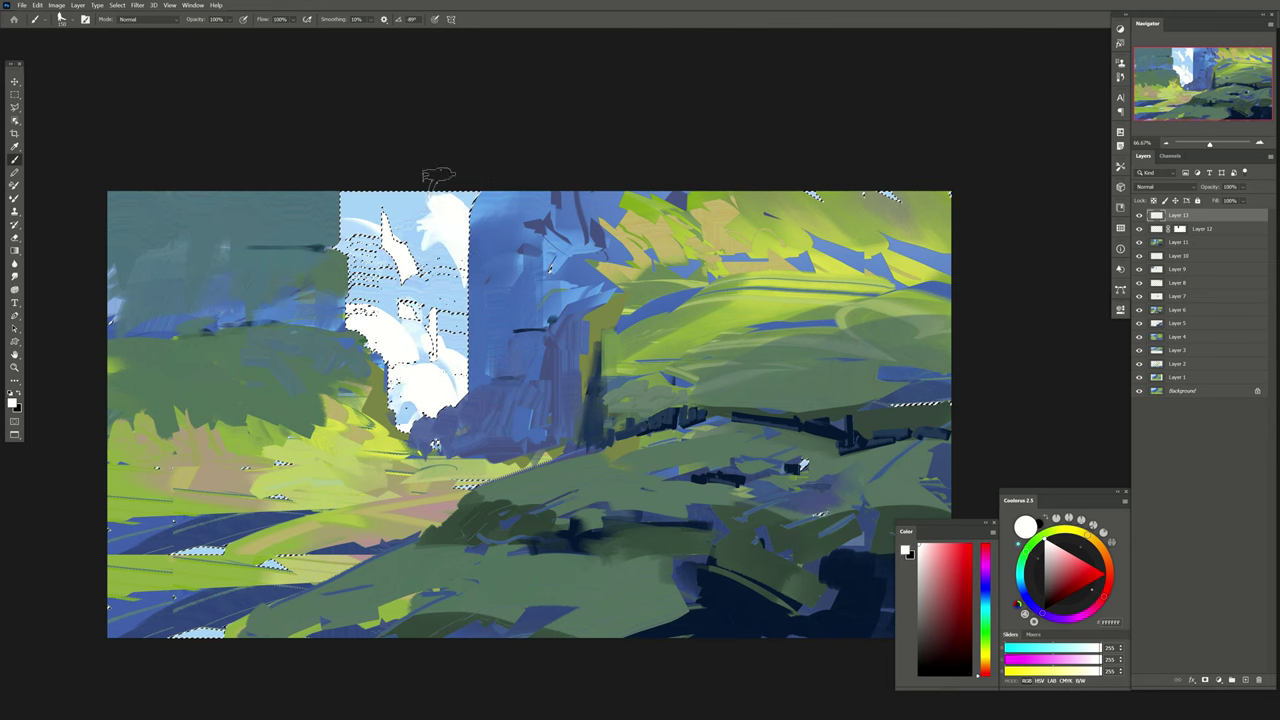
key(e)
mouse_move(360, 300)
mouse_down()
mouse_move(452, 248)
mouse_move(429, 214)
mouse_up()
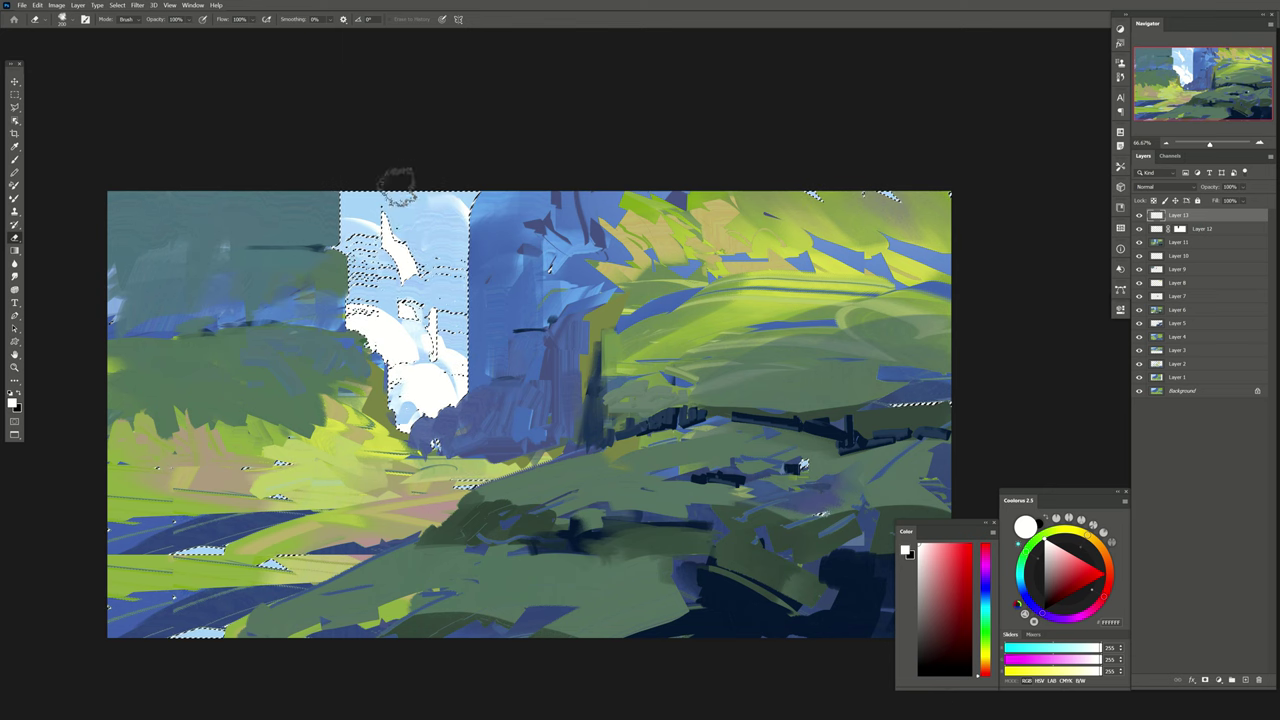
key(ctrl+d)
key(h)
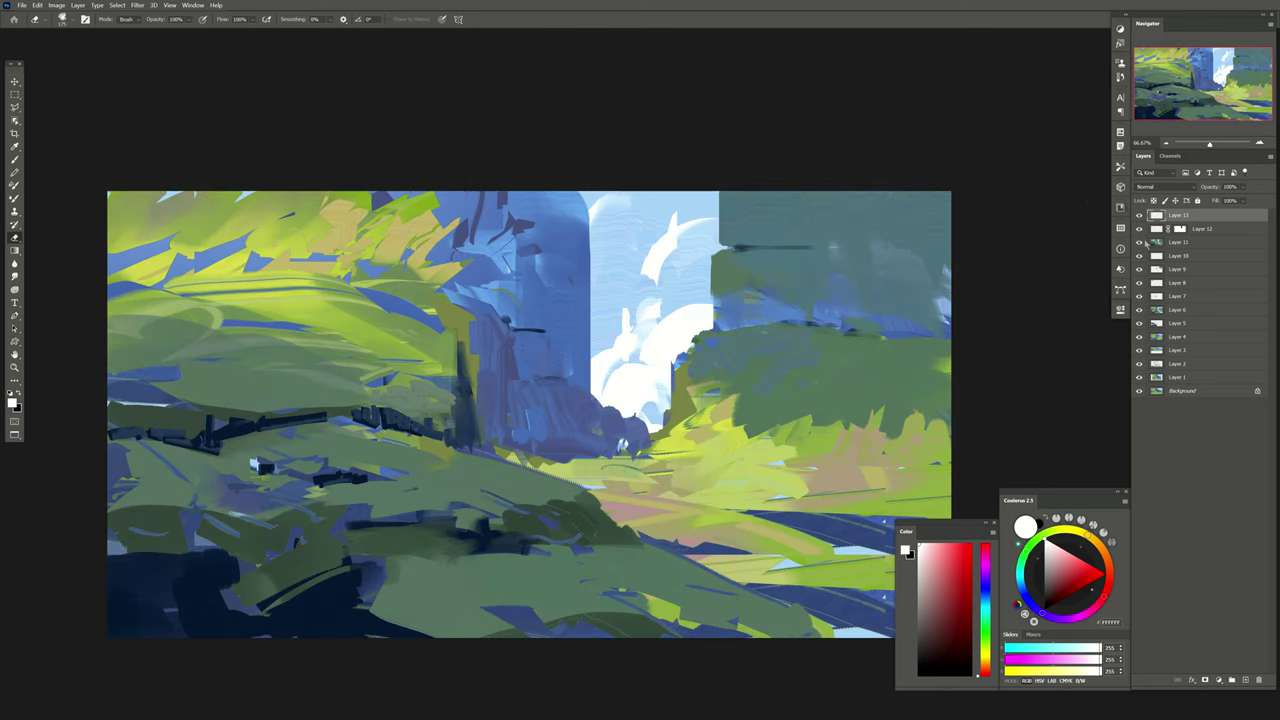
Erase and trim the white cloud edges on Layer 12, then reorder Layers 12 and 13.
click(1152, 230)
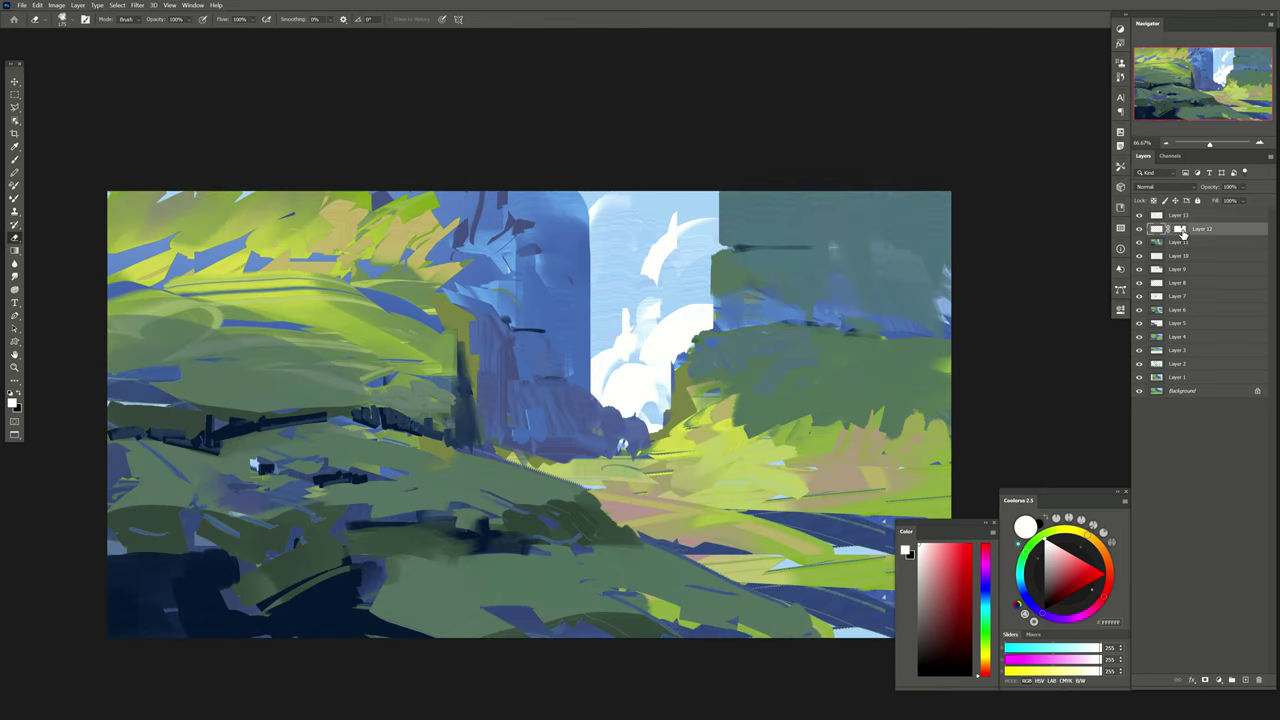
drag(690, 197, 602, 352)
drag(632, 298, 630, 340)
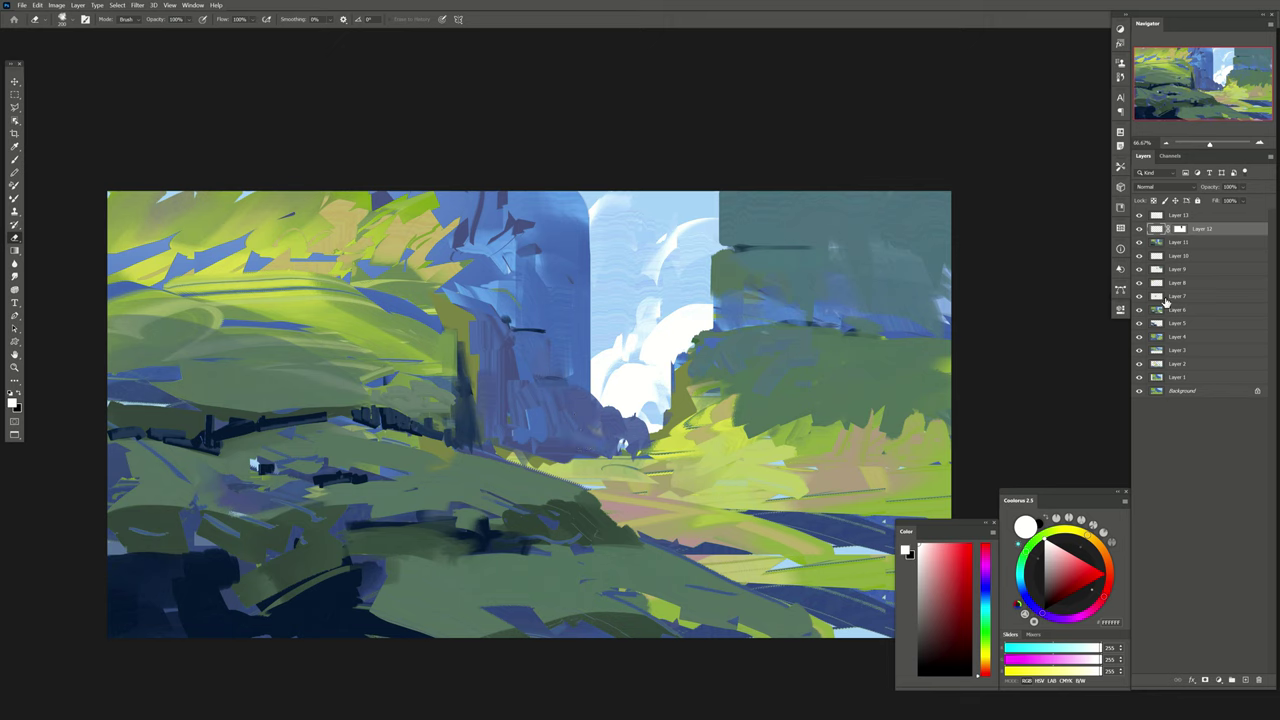
key(ctrl+bracketright)
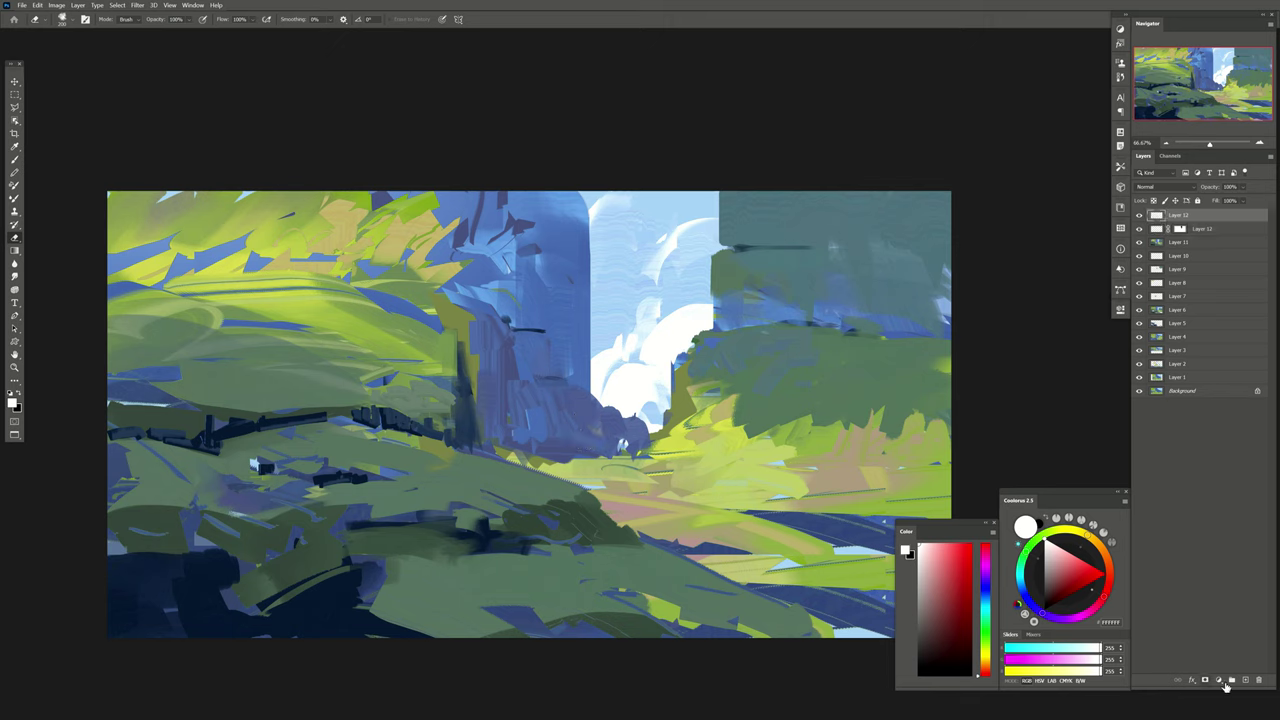
Add a Vibrance adjustment layer set to about +29.
click(1218, 680)
click(1220, 578)
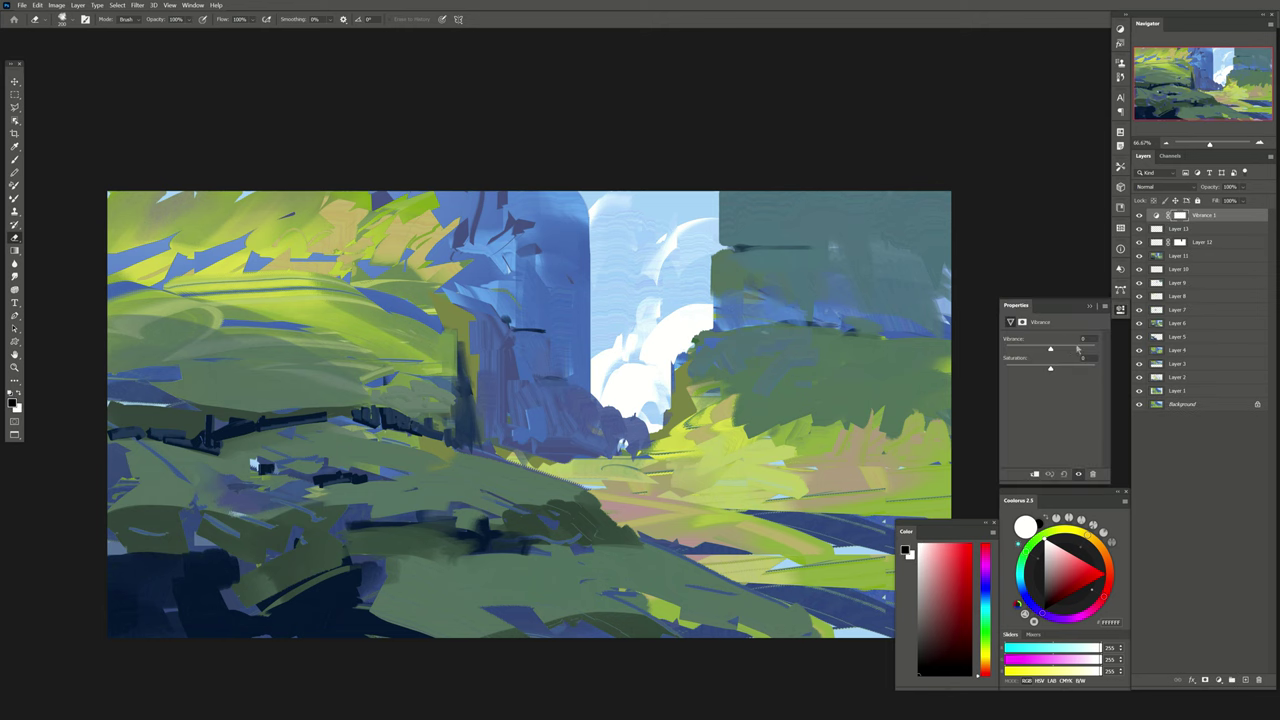
drag(1077, 348, 1063, 350)
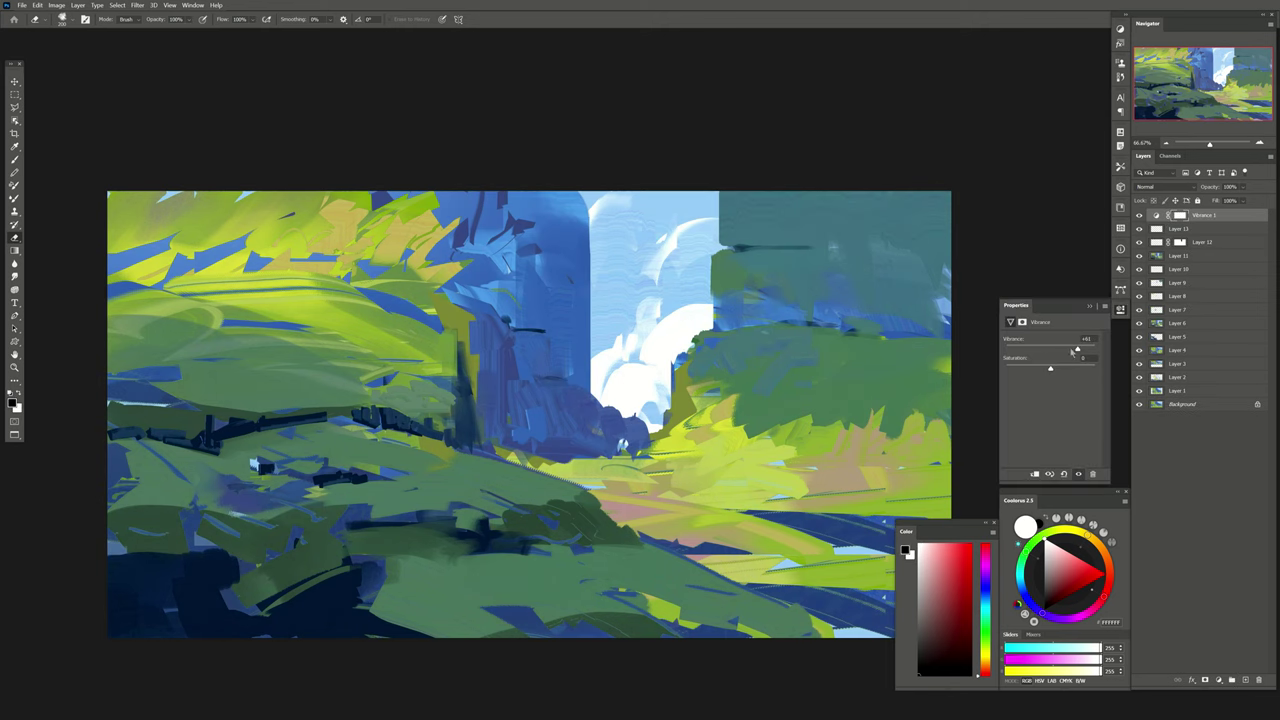
Make a merged top layer and squash it vertically by raising its bottom edge.
click(1234, 680)
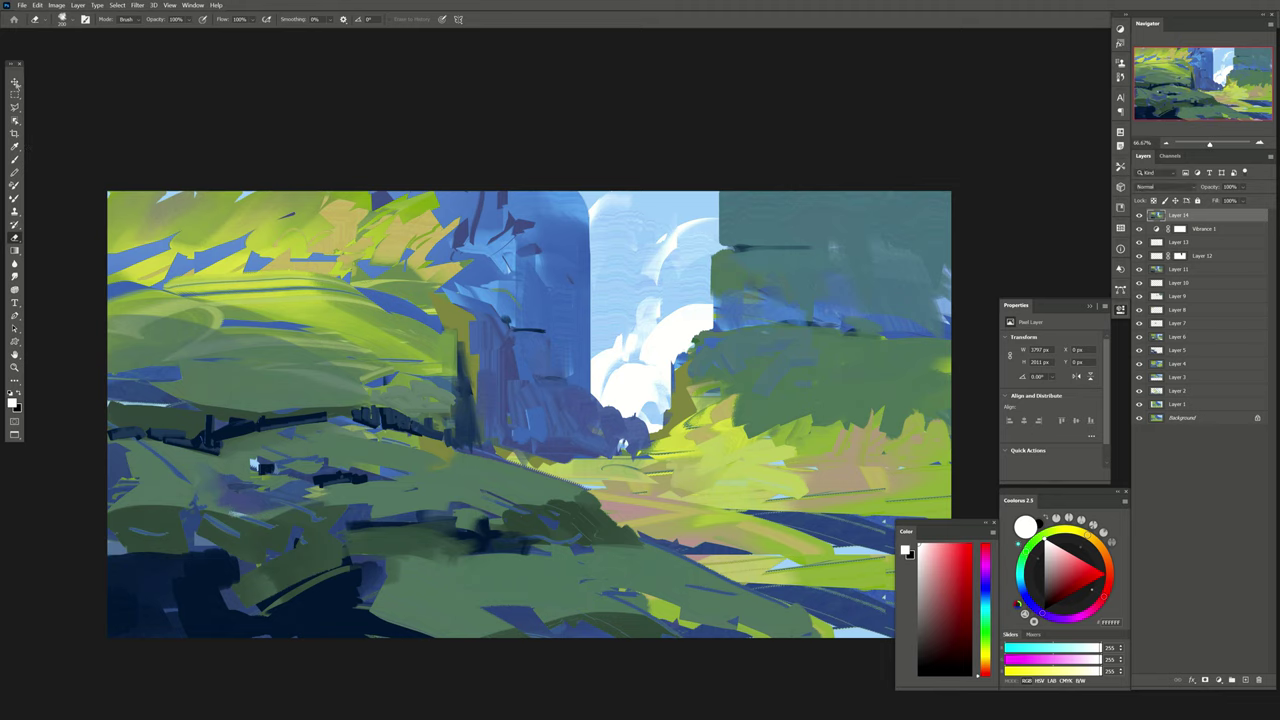
key(ctrl+t)
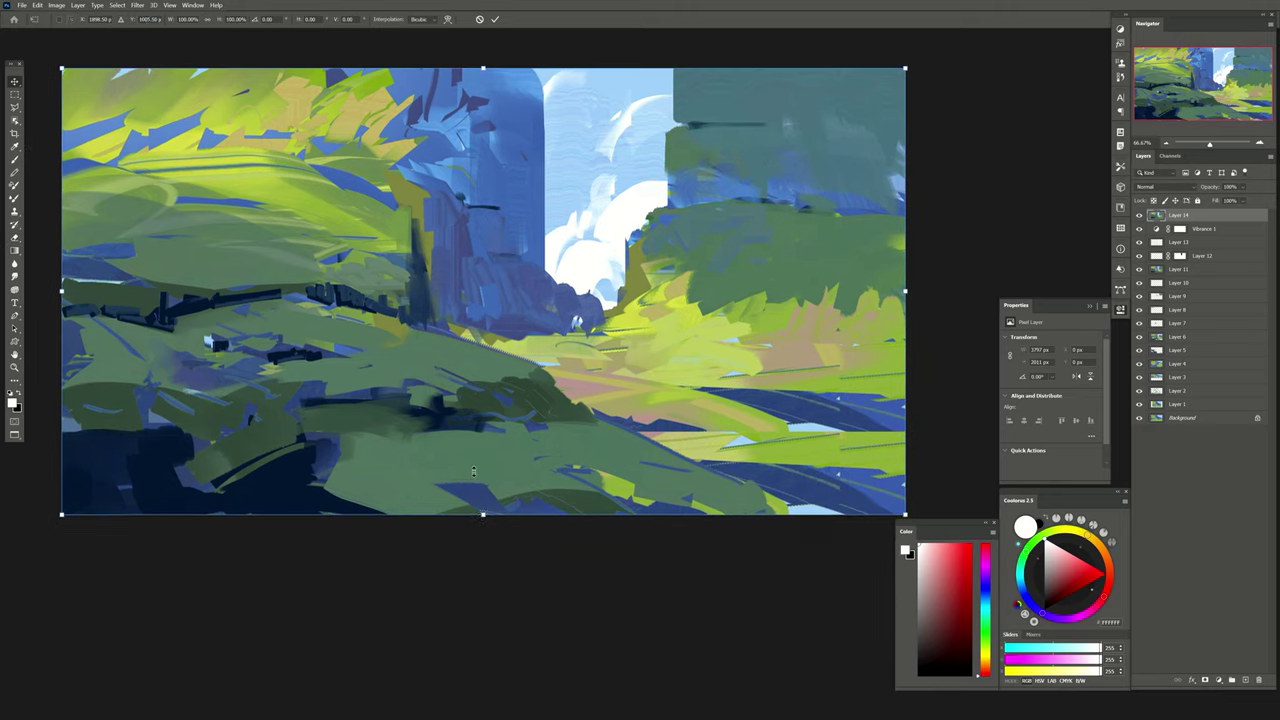
mouse_move(474, 471)
mouse_down()
mouse_move(486, 463)
mouse_move(469, 477)
mouse_up()
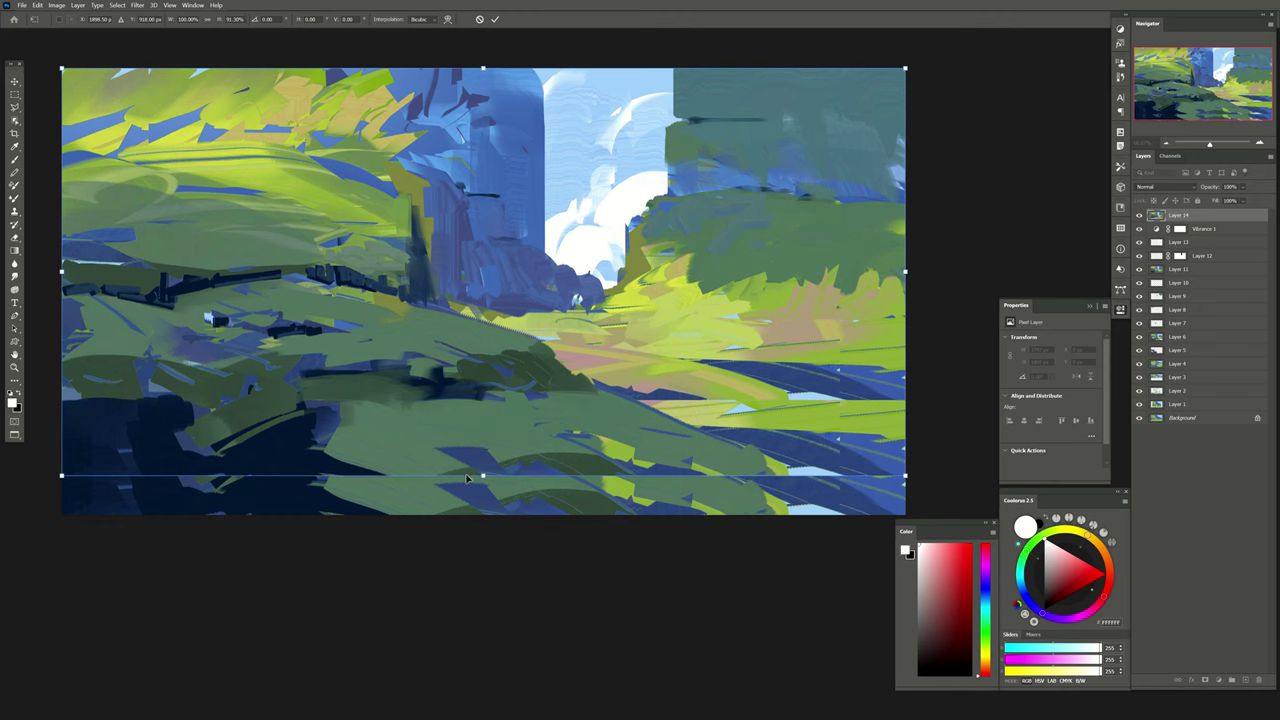
key(Return)
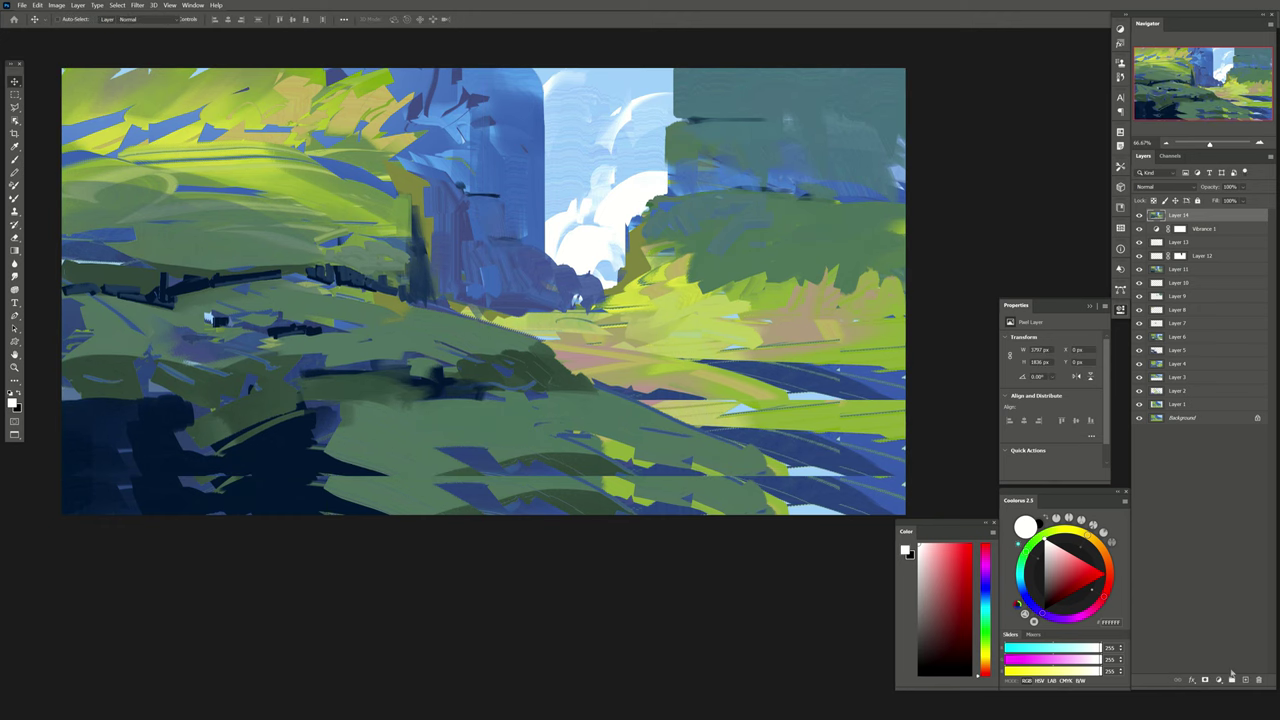
Add Layer 15 and paint yellow-green strokes on the foliage right of the clouds.
key(b)
click(1232, 679)
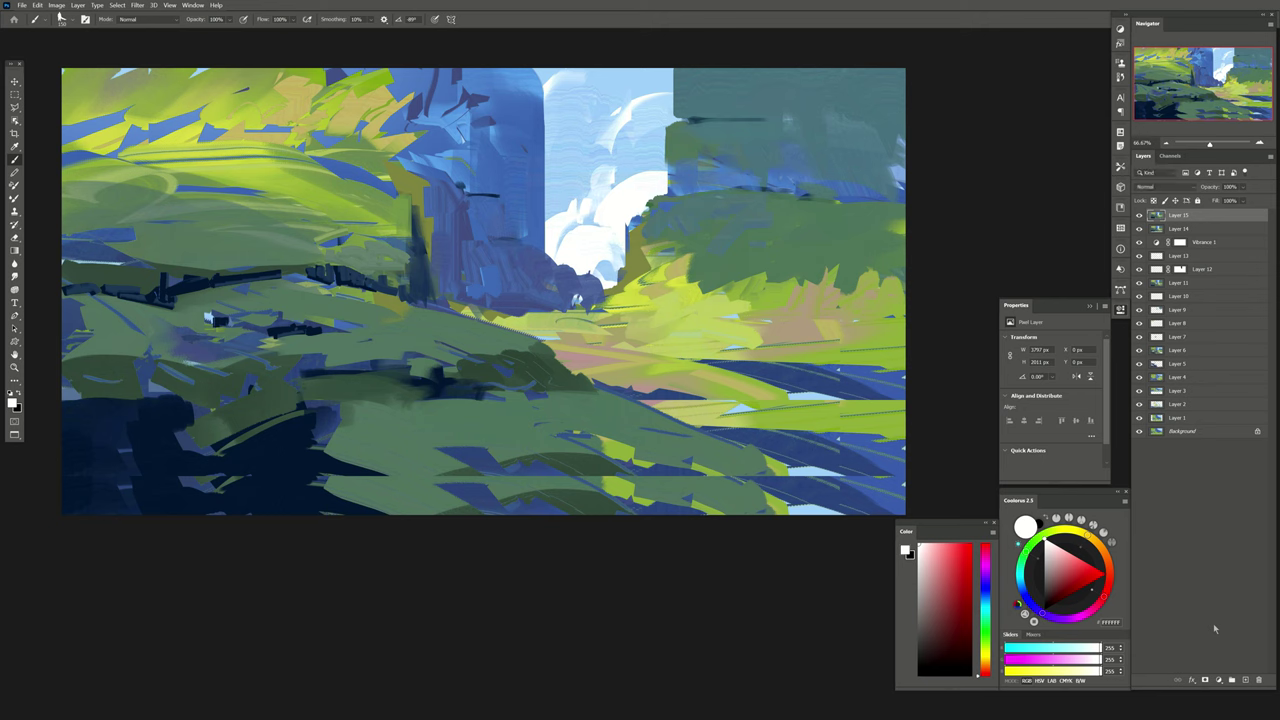
drag(422, 283, 446, 306)
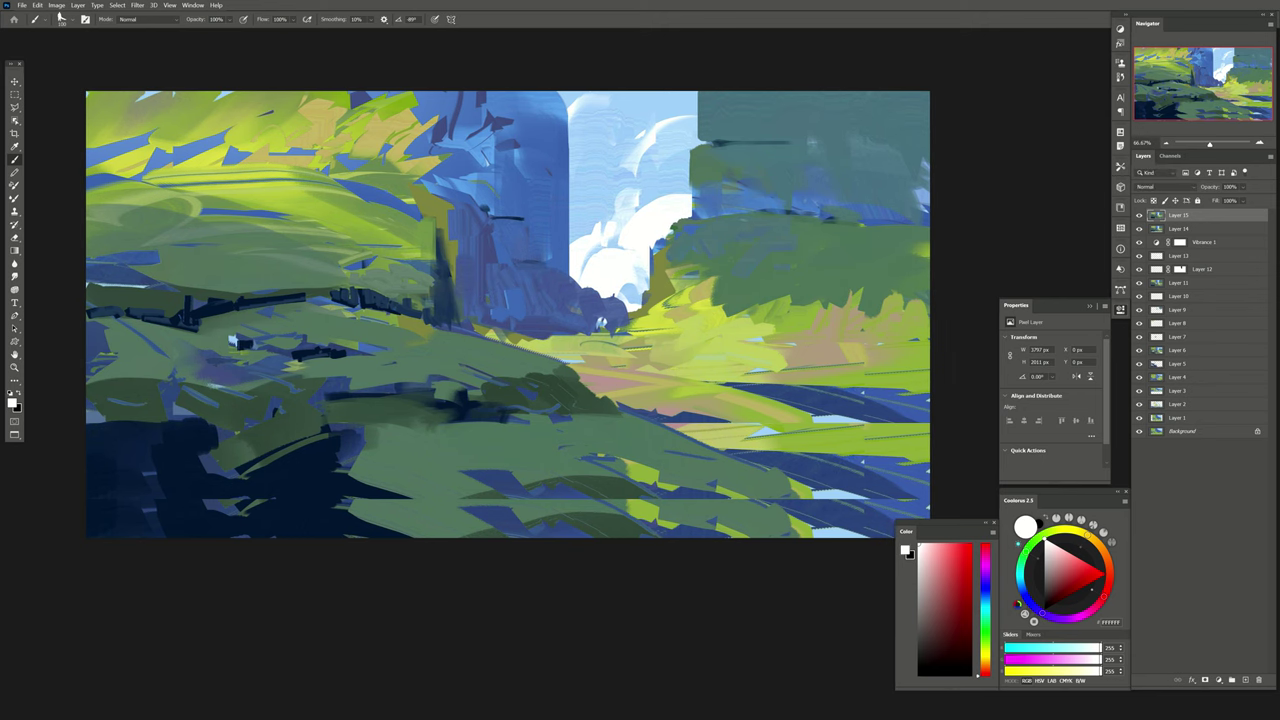
alt+click(808, 314)
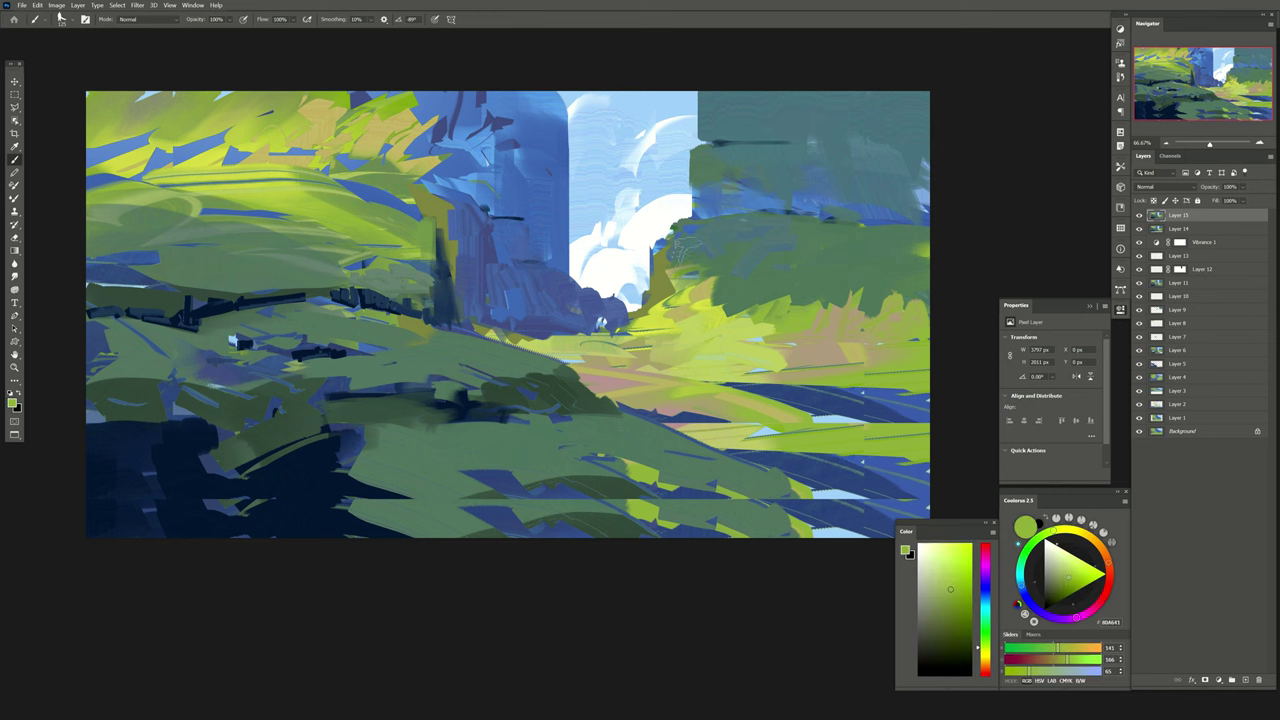
mouse_move(672, 250)
mouse_down()
mouse_move(720, 230)
mouse_move(710, 225)
mouse_move(800, 235)
mouse_up()
mouse_move(740, 265)
mouse_down()
mouse_move(840, 225)
mouse_move(808, 285)
mouse_move(714, 312)
mouse_move(828, 278)
mouse_up()
Add lighter yellow-green strokes on the right foliage and texture them with the Eraser.
alt+click(790, 258)
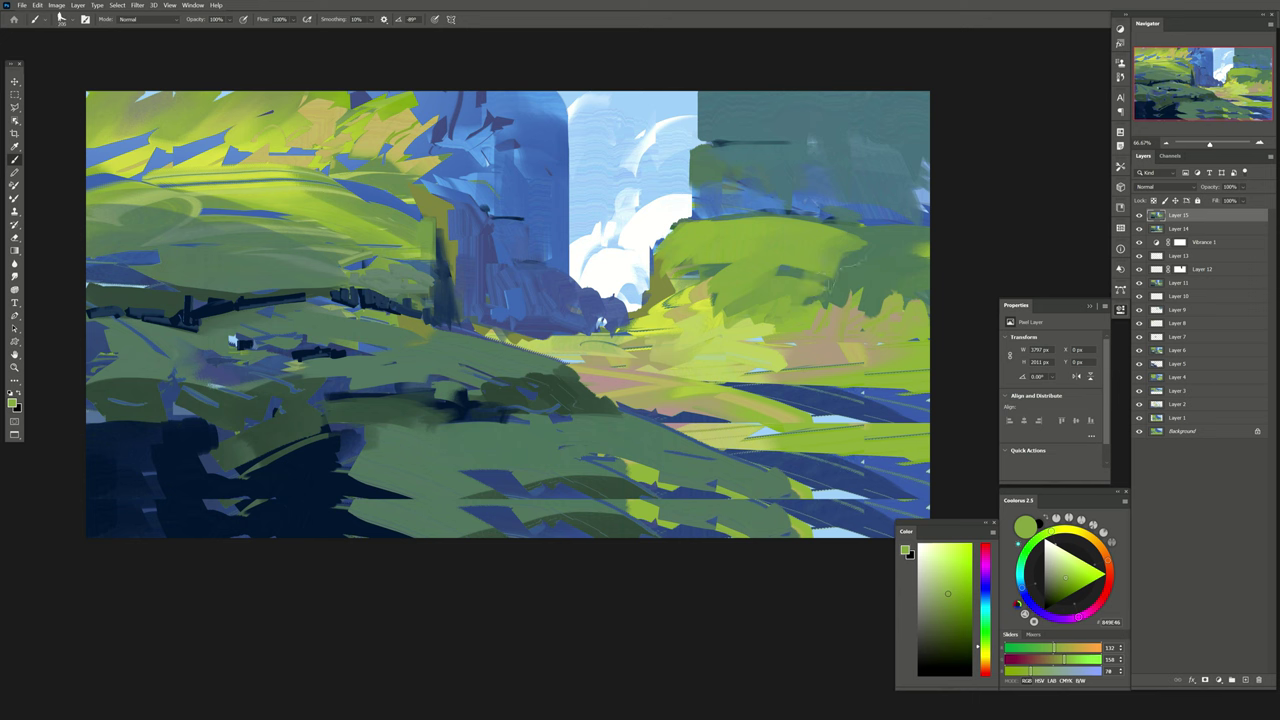
mouse_move(924, 228)
mouse_down()
mouse_move(836, 300)
mouse_move(805, 303)
mouse_up()
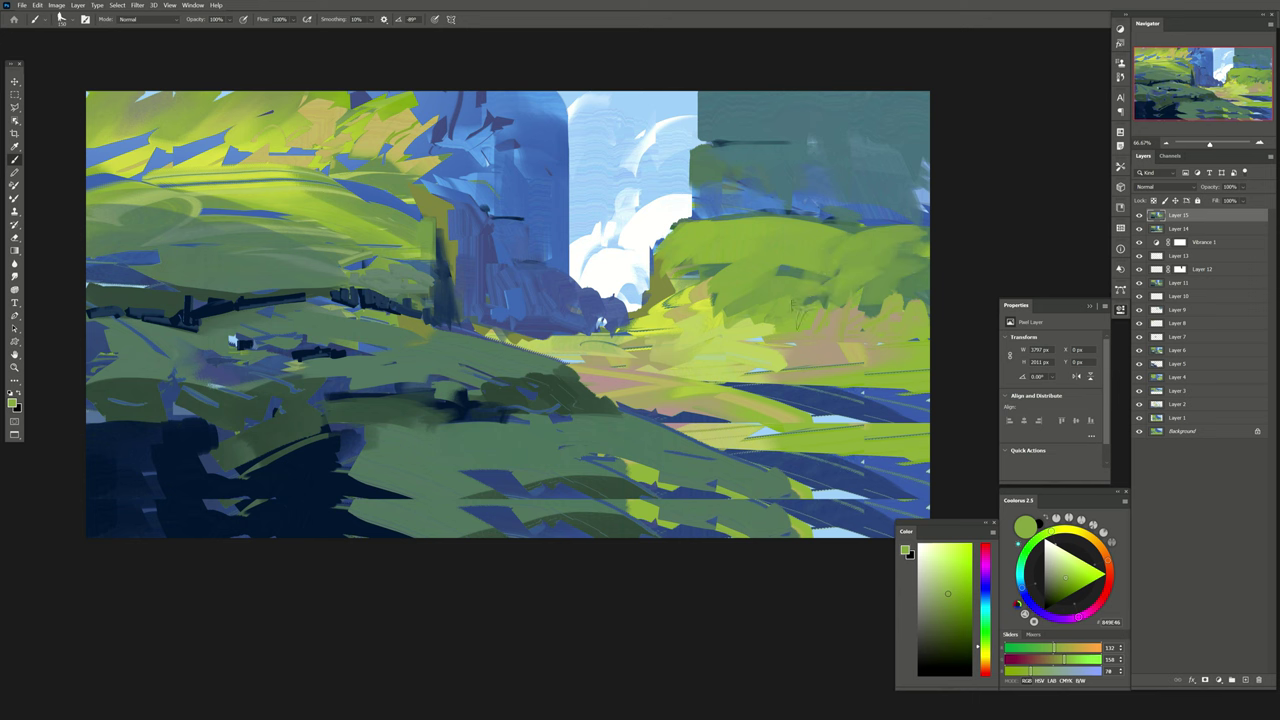
alt+click(745, 248)
key(e)
drag(910, 225, 730, 300)
drag(860, 230, 700, 260)
drag(680, 330, 705, 360)
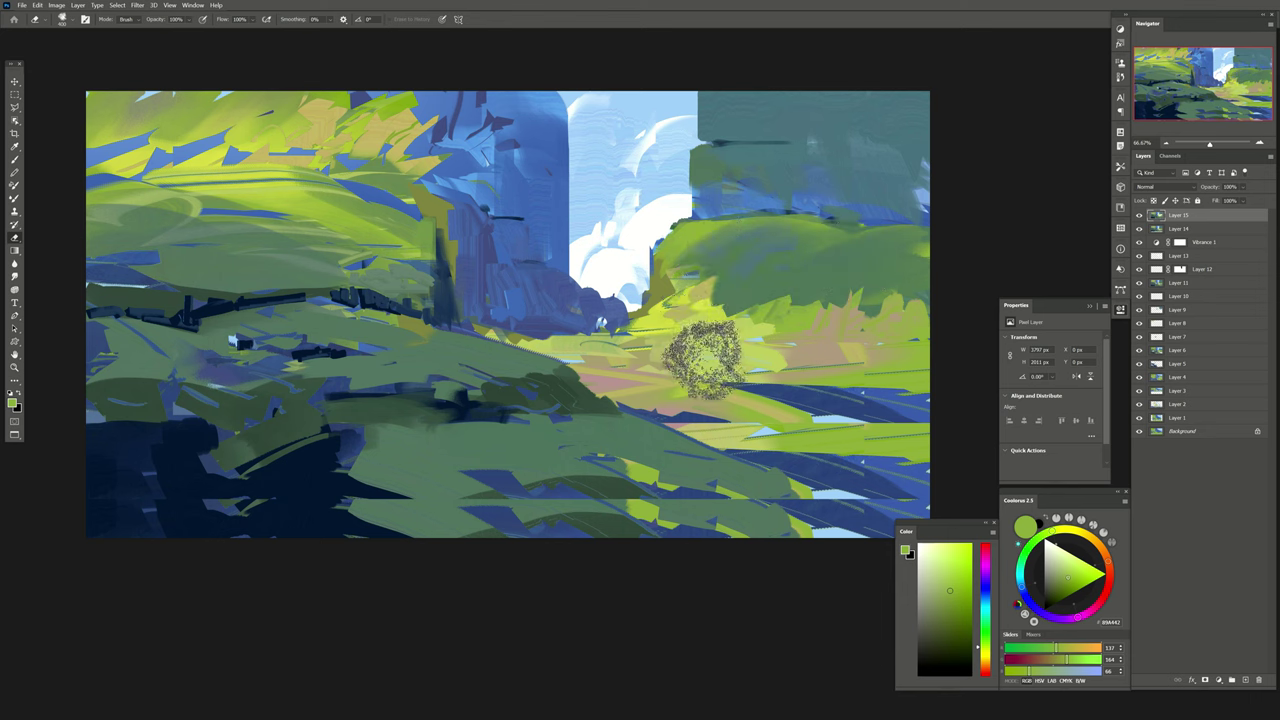
drag(700, 290, 760, 235)
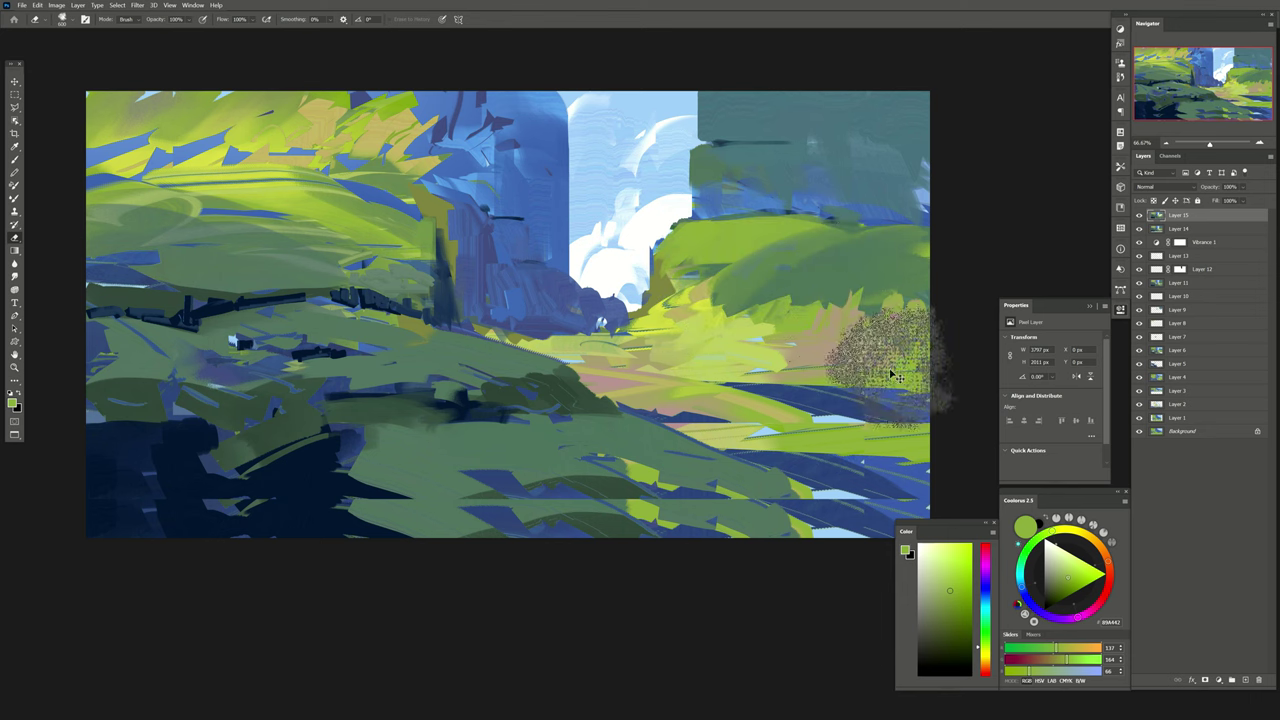
Sample a foliage green and paint lighter green strokes across the right-hand hill.
key(b)
alt+click(835, 285)
drag(815, 298, 886, 252)
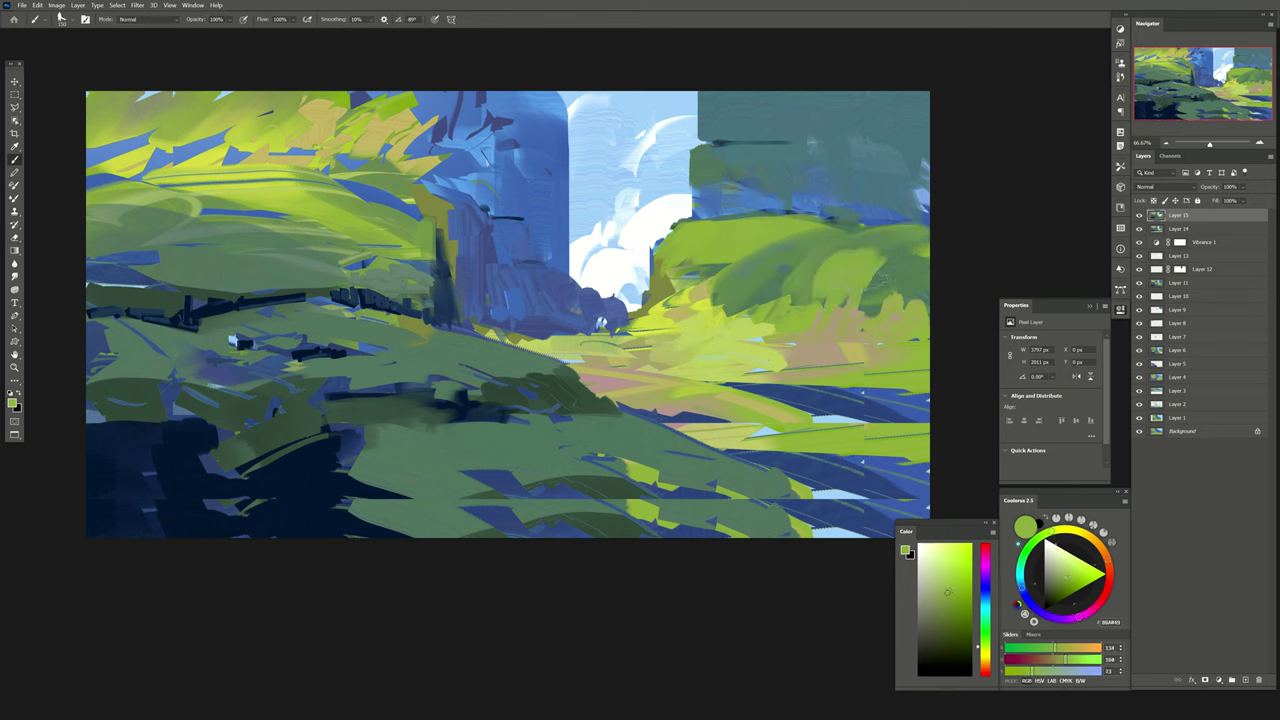
drag(858, 308, 918, 242)
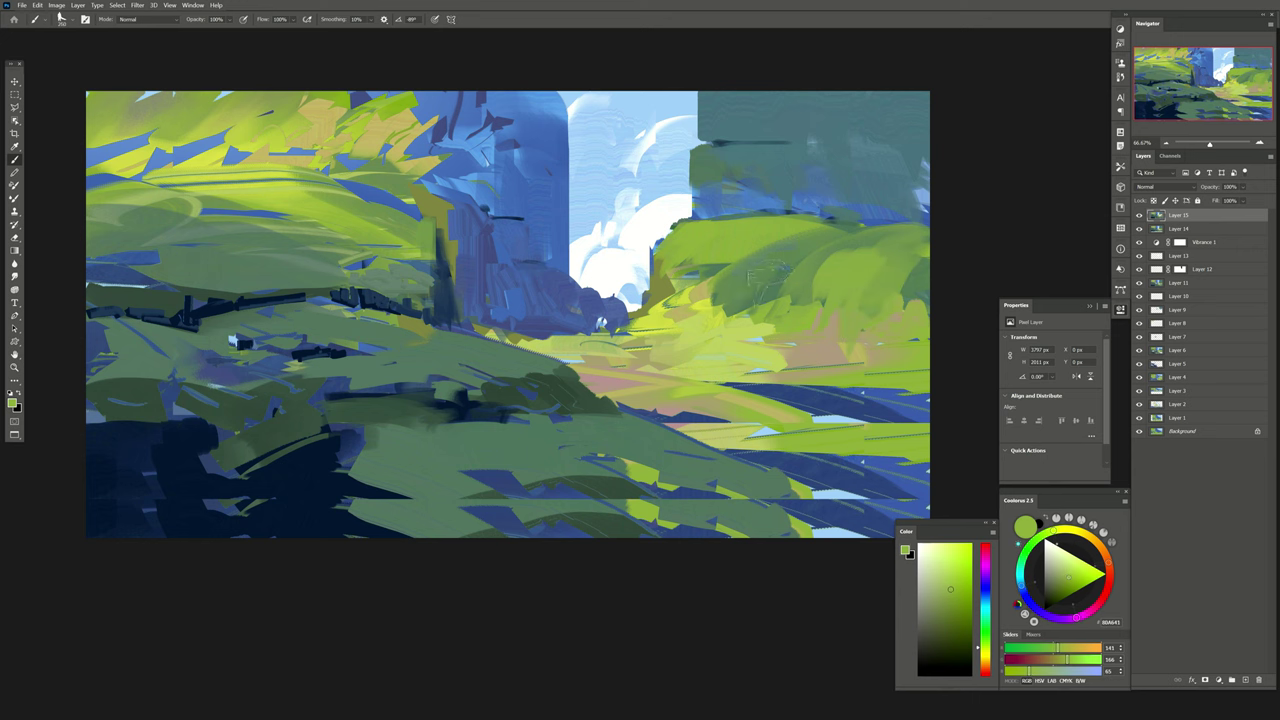
drag(722, 330, 788, 264)
key(e)
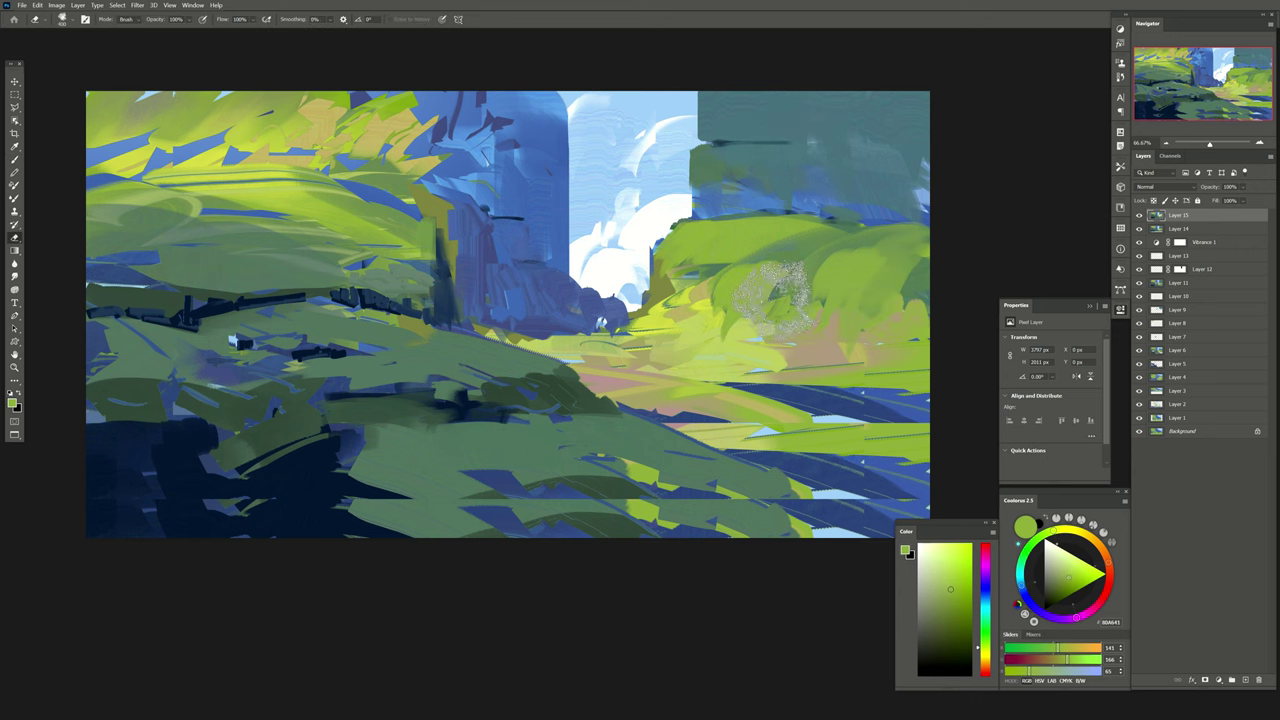
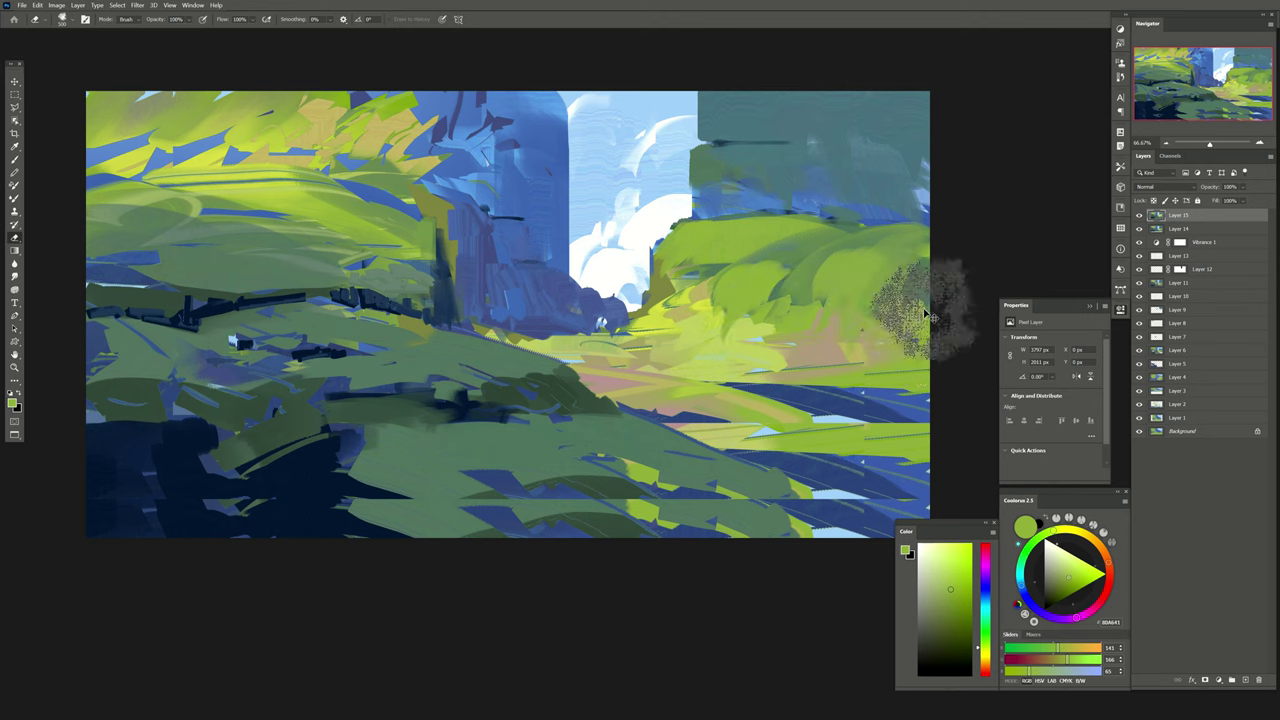
Keep Layer 15 at Normal blending and mirror the painting horizontally.
click(1138, 214)
click(1138, 214)
click(1148, 187)
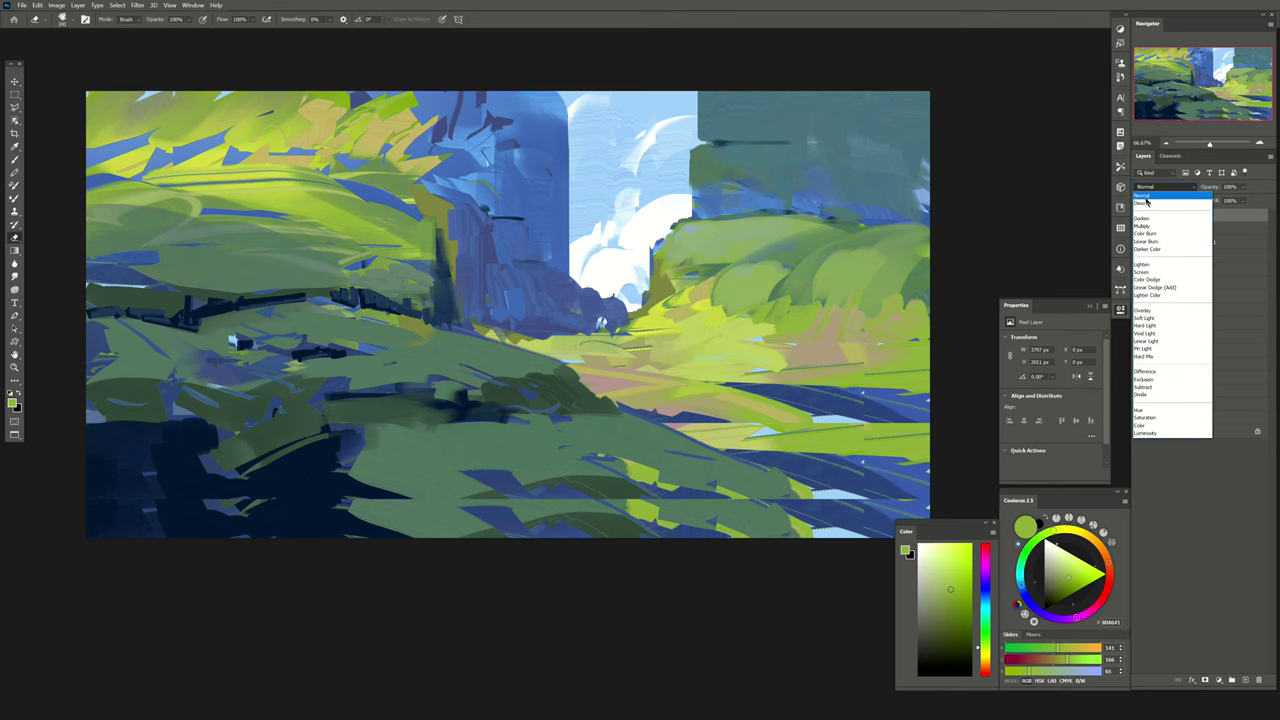
click(1145, 196)
key(h)
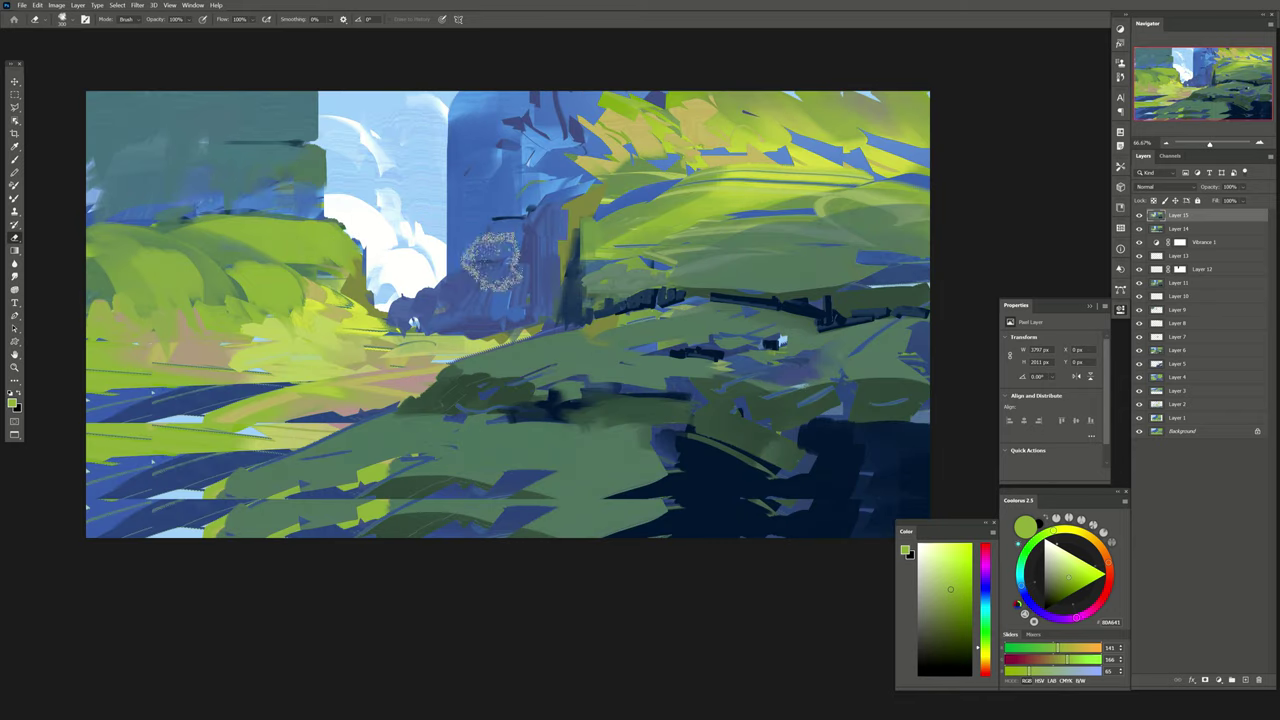
drag(316, 247, 400, 251)
Add a layer mask to Layer 15 and select areas by a sampled colour range.
click(1204, 680)
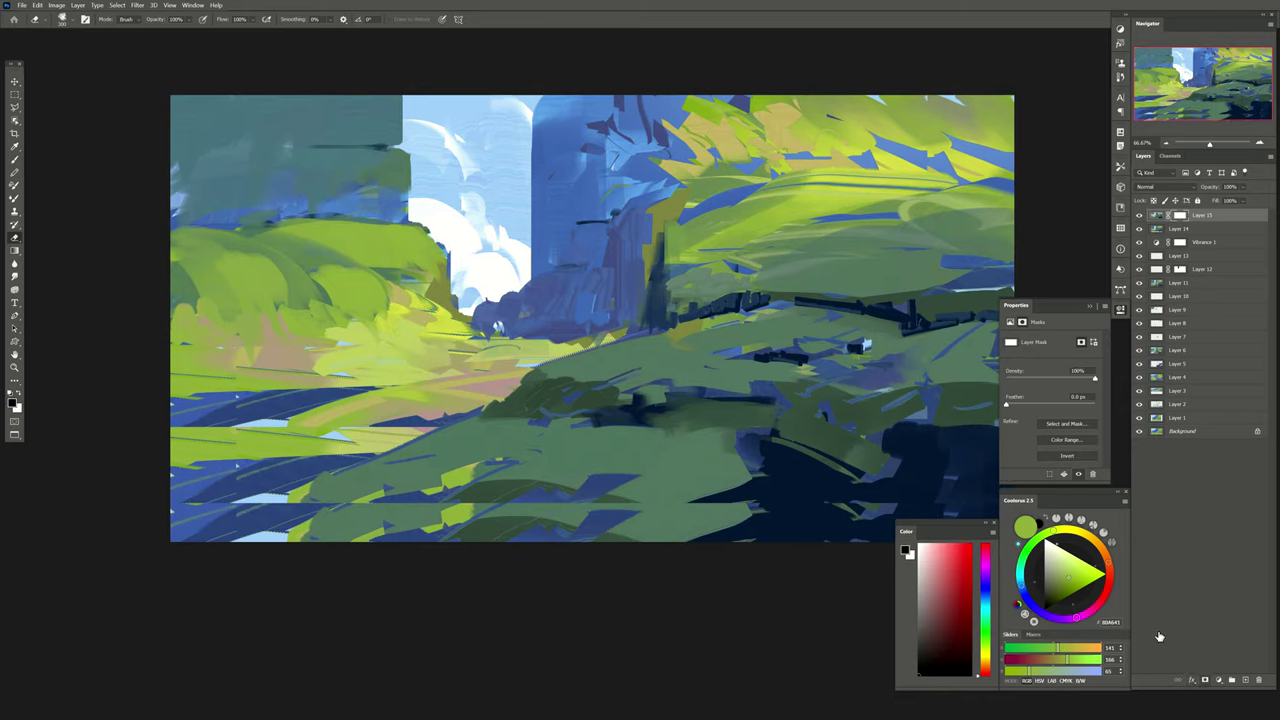
key(b)
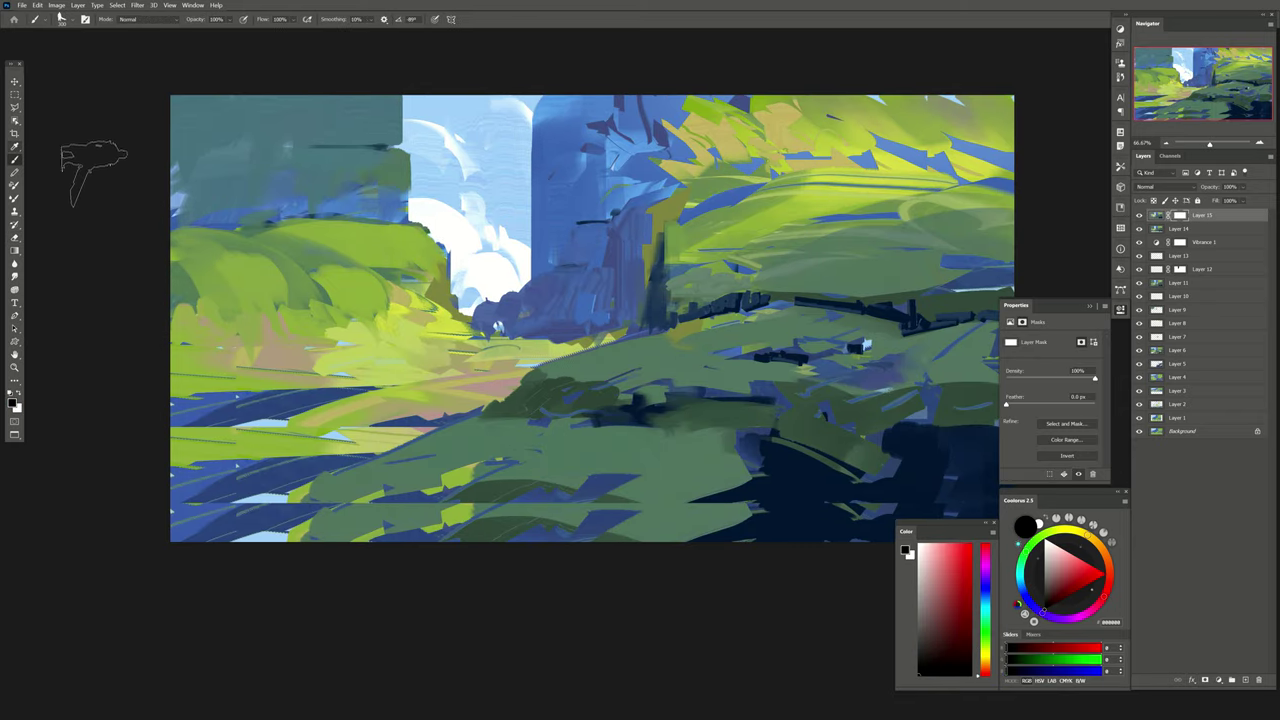
click(117, 5)
click(140, 80)
click(395, 233)
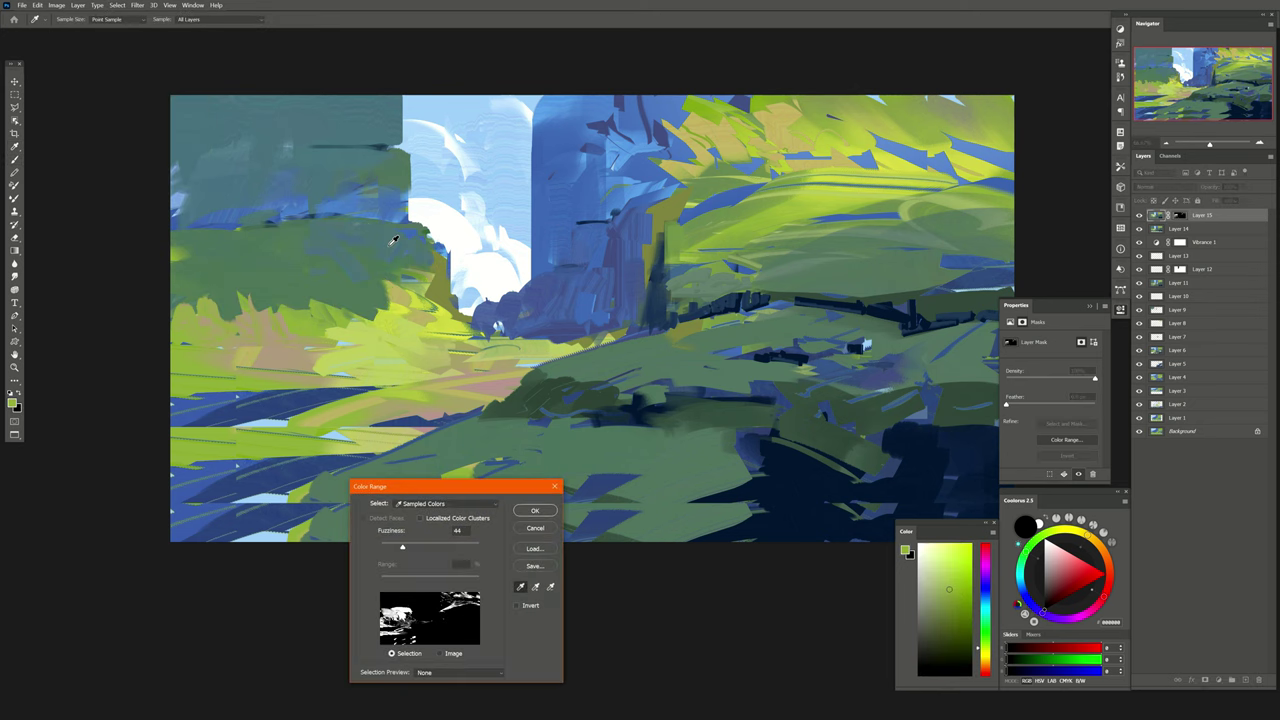
key(Return)
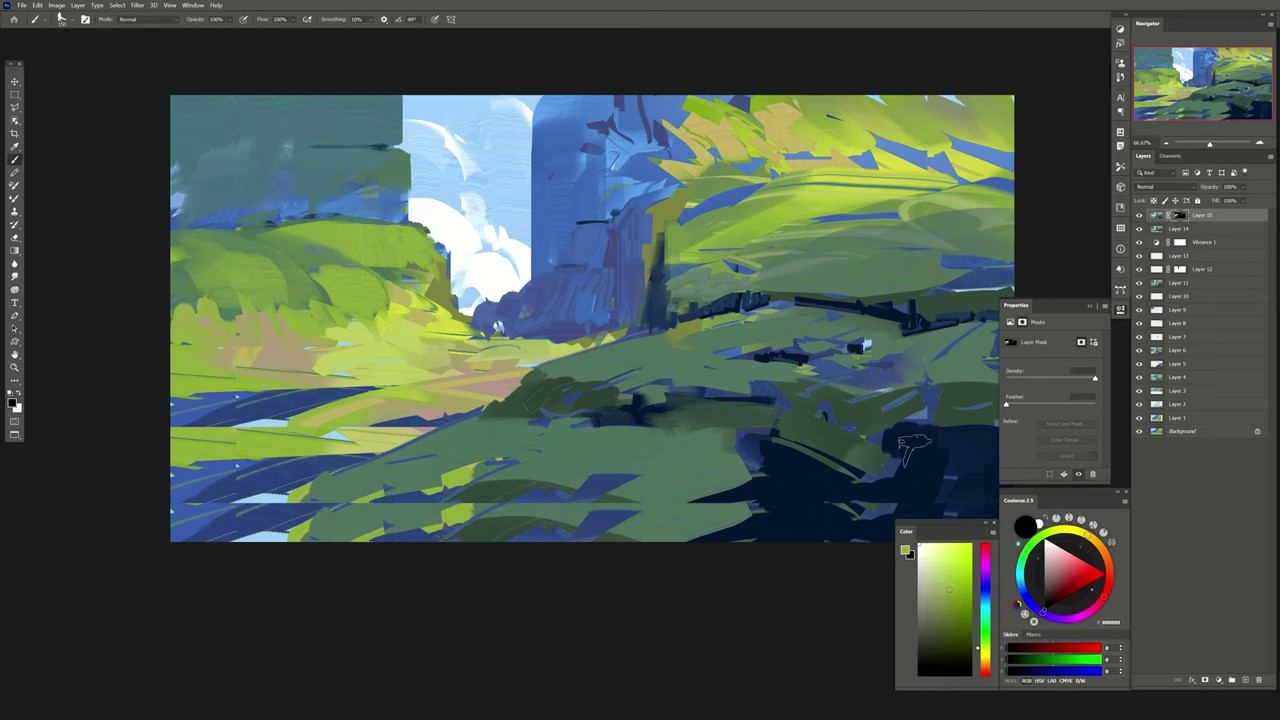
Add Layer 16 and select the green areas with Color Range.
click(1245, 680)
click(117, 5)
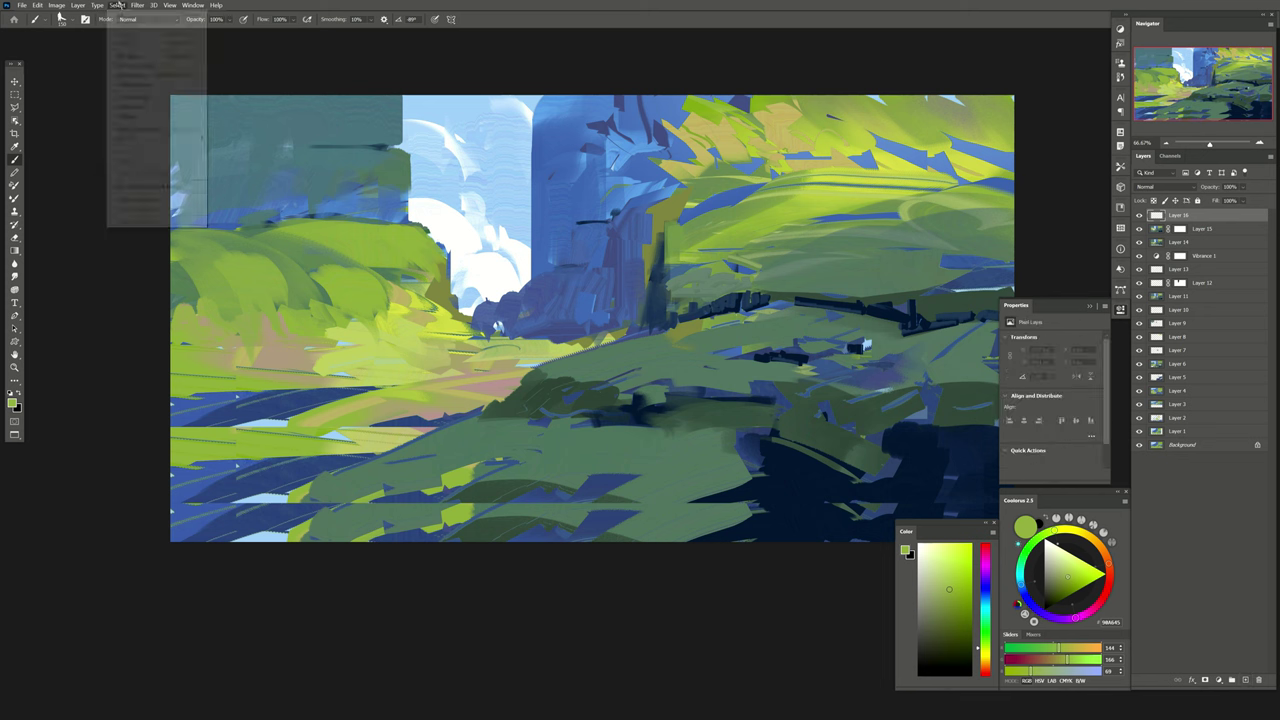
click(140, 80)
click(389, 237)
key(Return)
Hide the selection outline and add Layer 17 on top.
key(b)
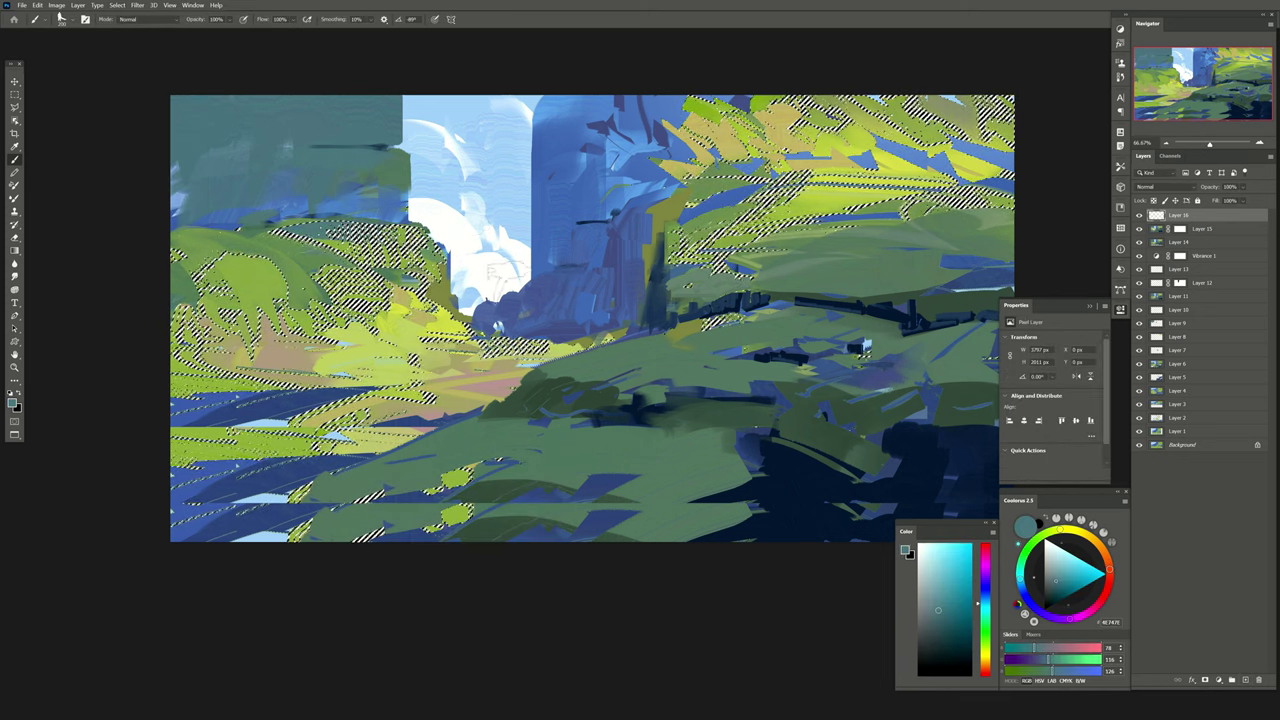
key(ctrl+h)
key(e)
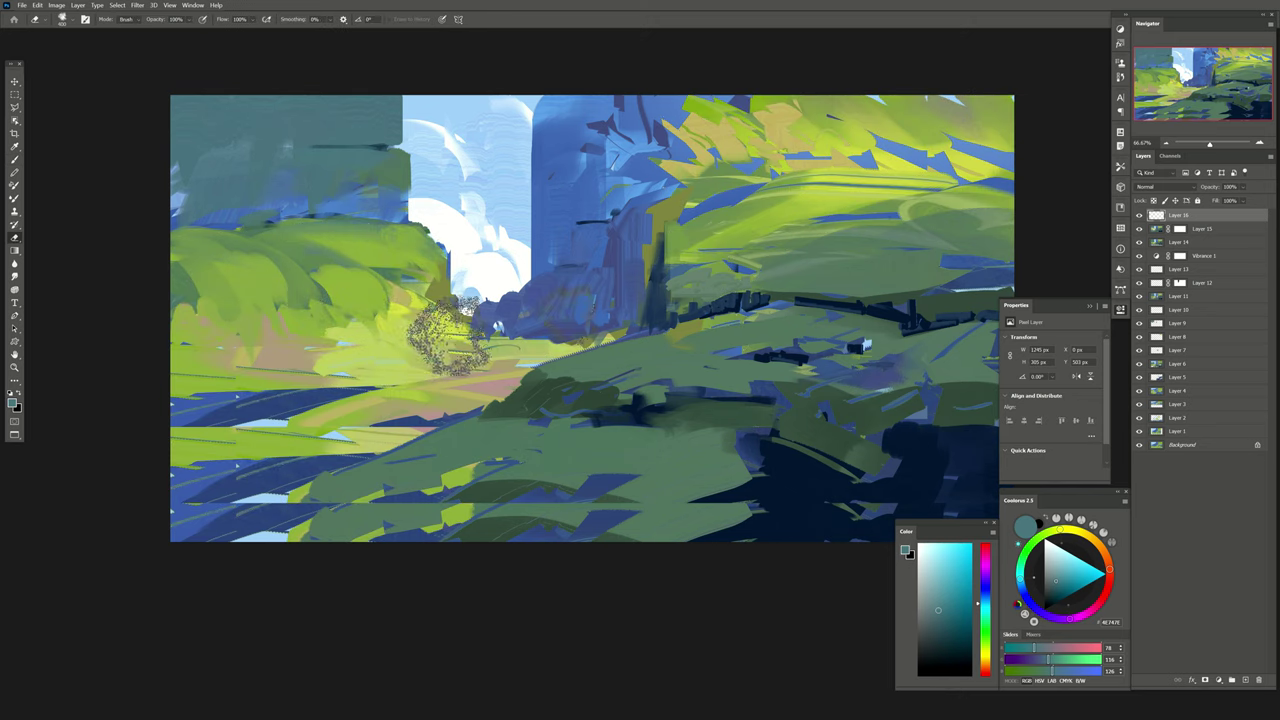
click(1243, 684)
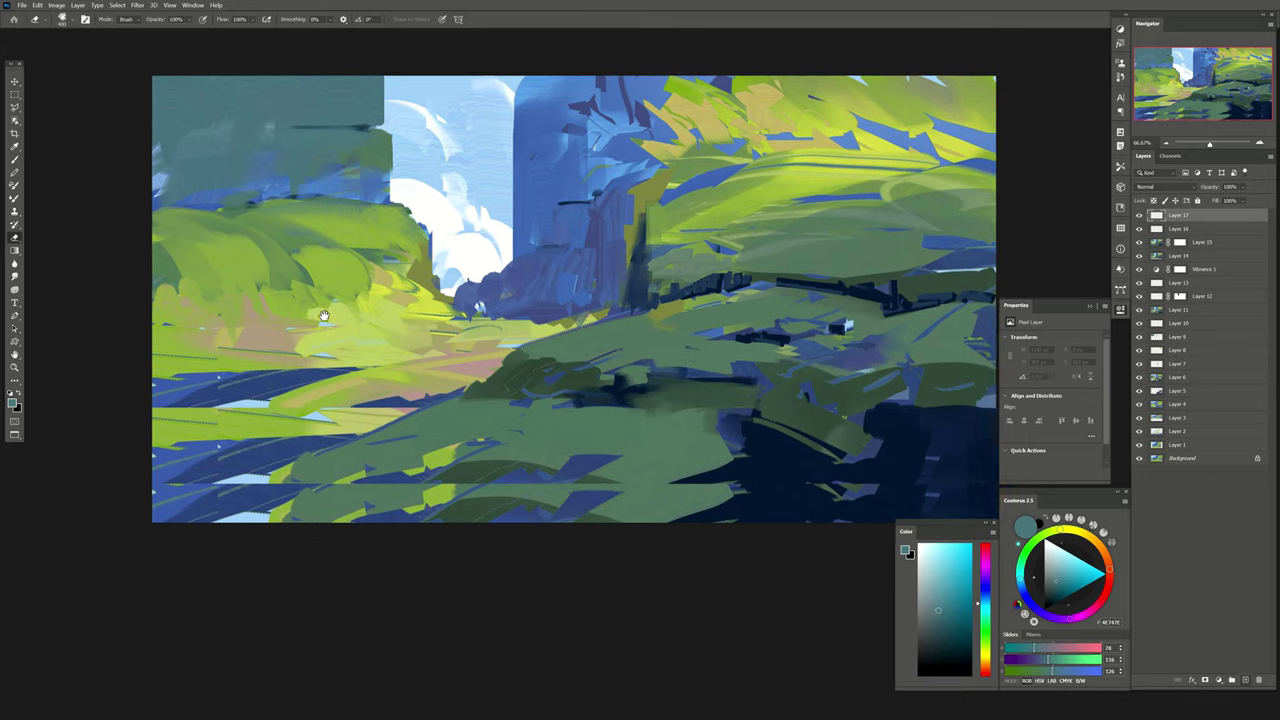
Use the Mixer Brush to blend green over the lower-left foreground's blue patches.
drag(368, 247, 320, 224)
key(b)
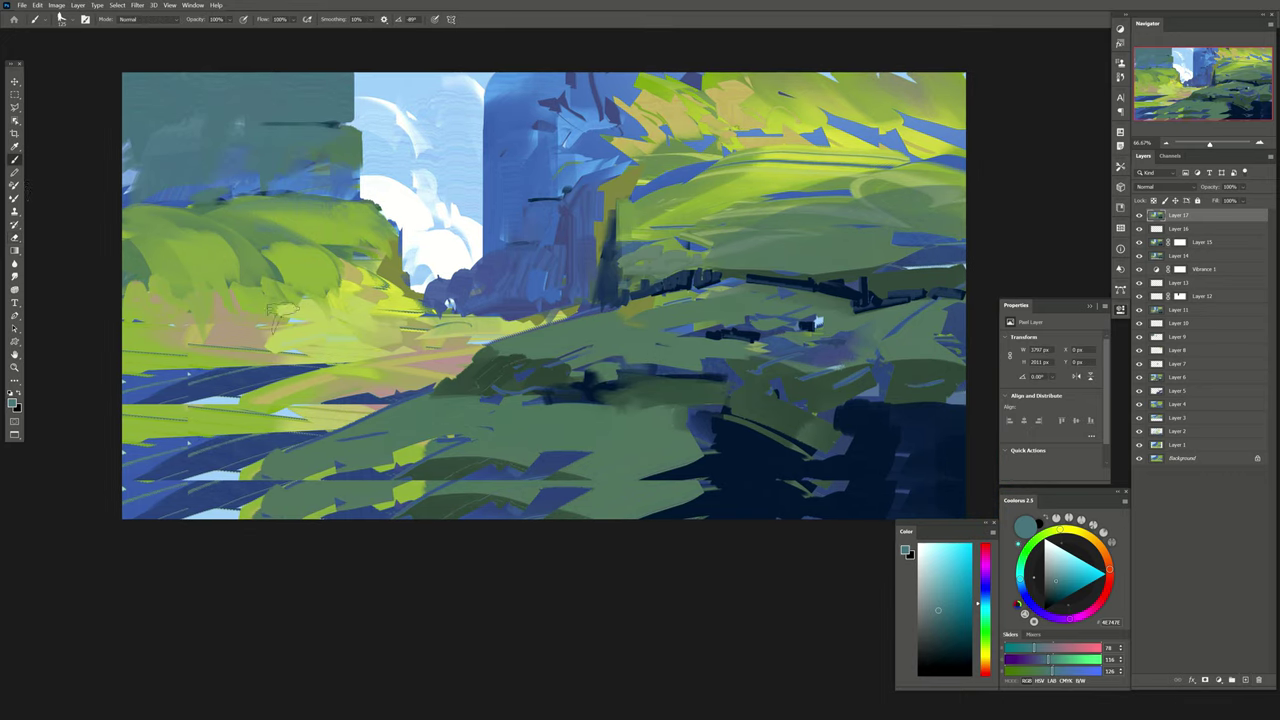
key(shift+b)
drag(241, 419, 257, 411)
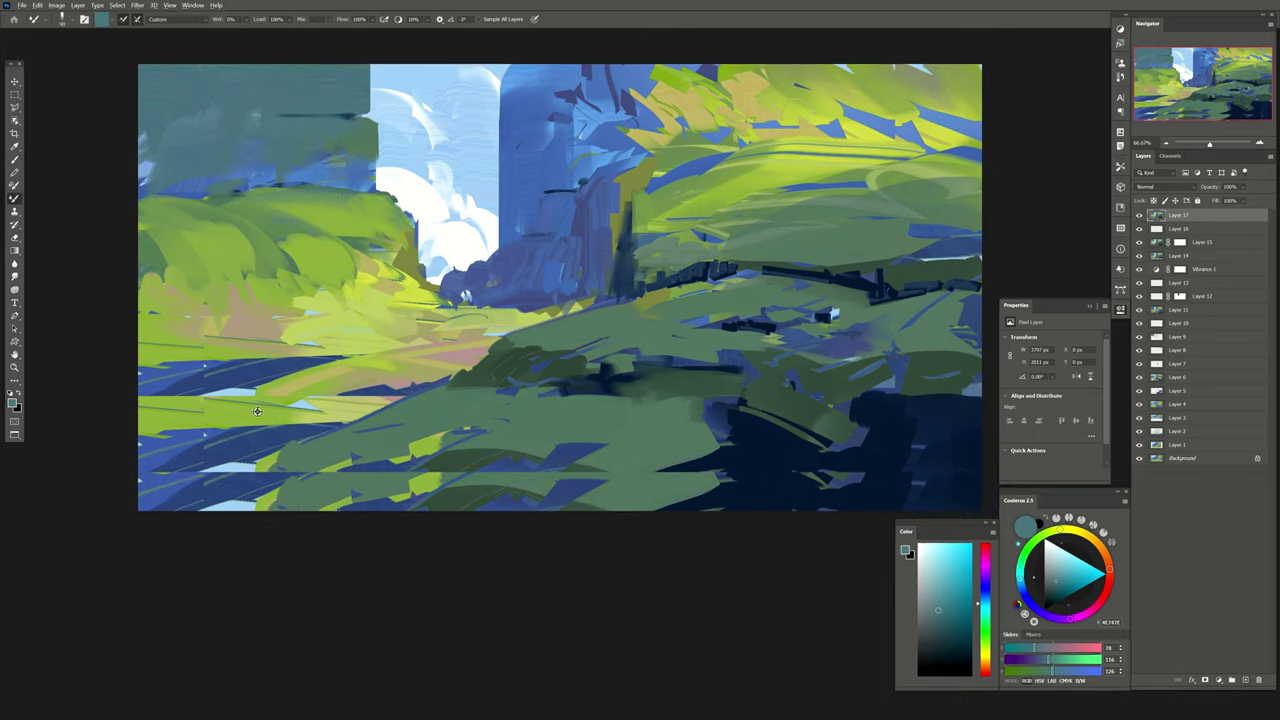
drag(140, 500, 340, 432)
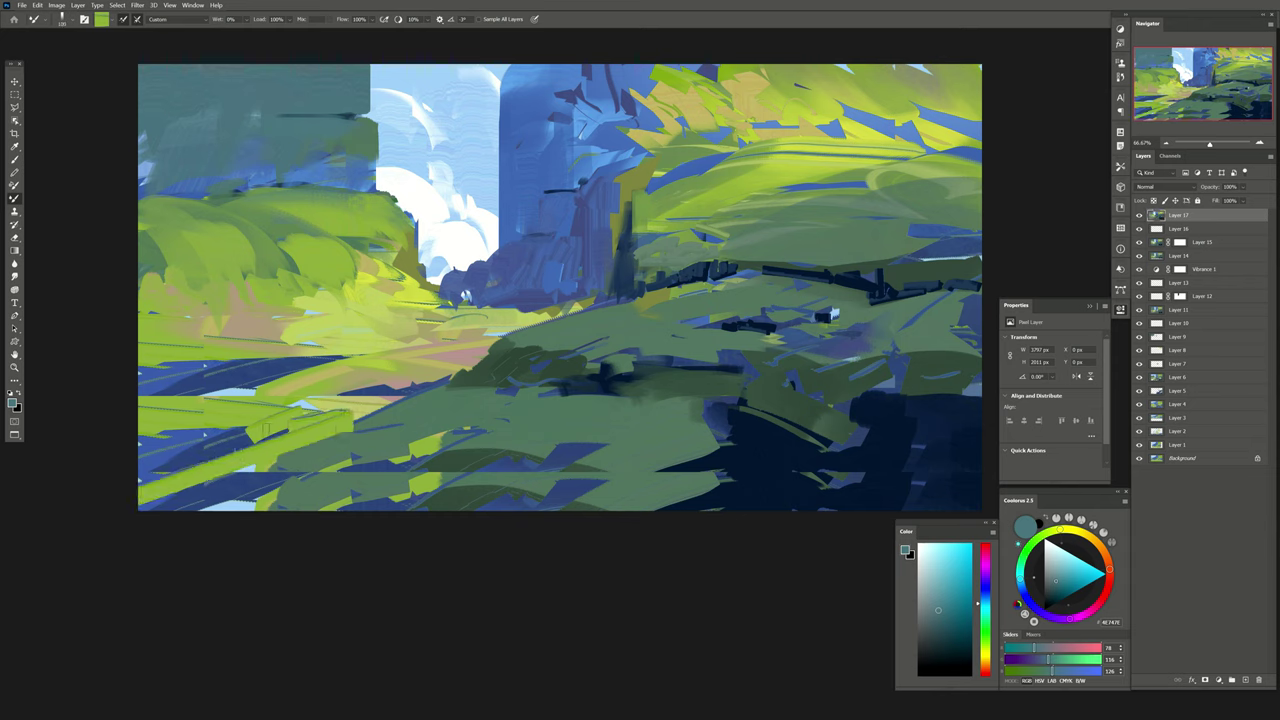
drag(205, 452, 290, 425)
mouse_move(152, 468)
mouse_down()
mouse_move(228, 426)
mouse_move(118, 472)
mouse_up()
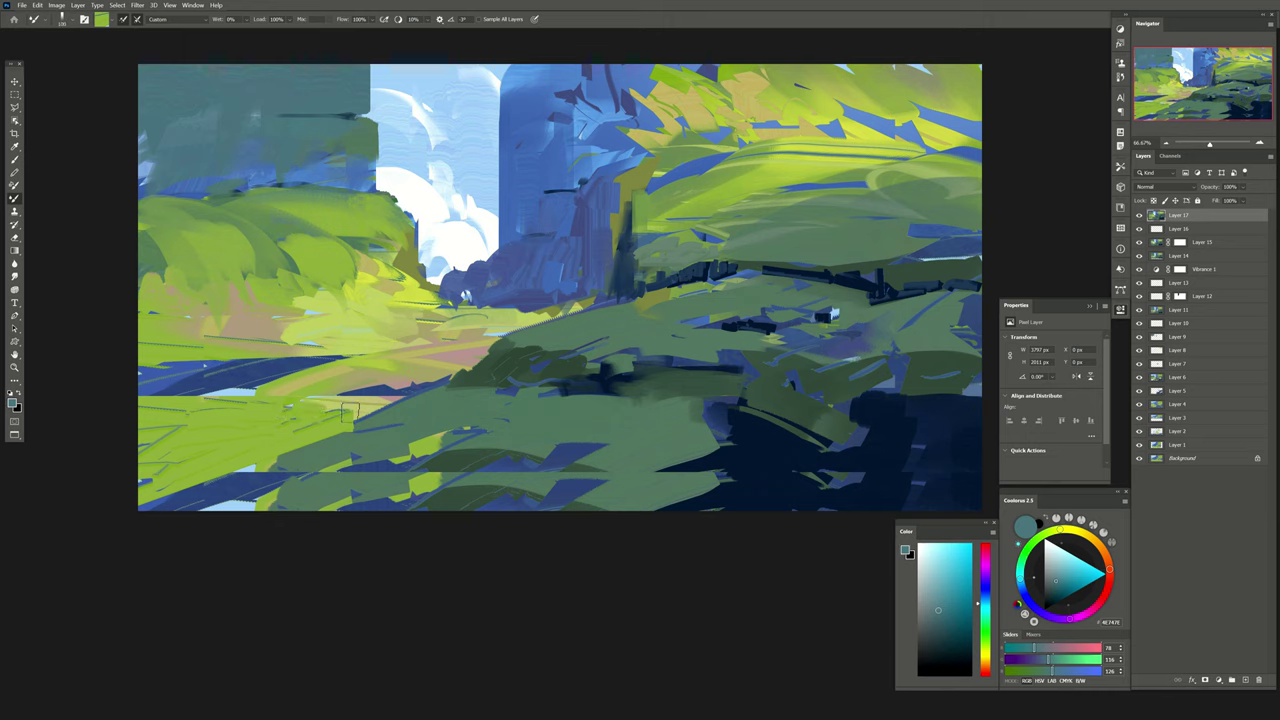
drag(276, 401, 329, 418)
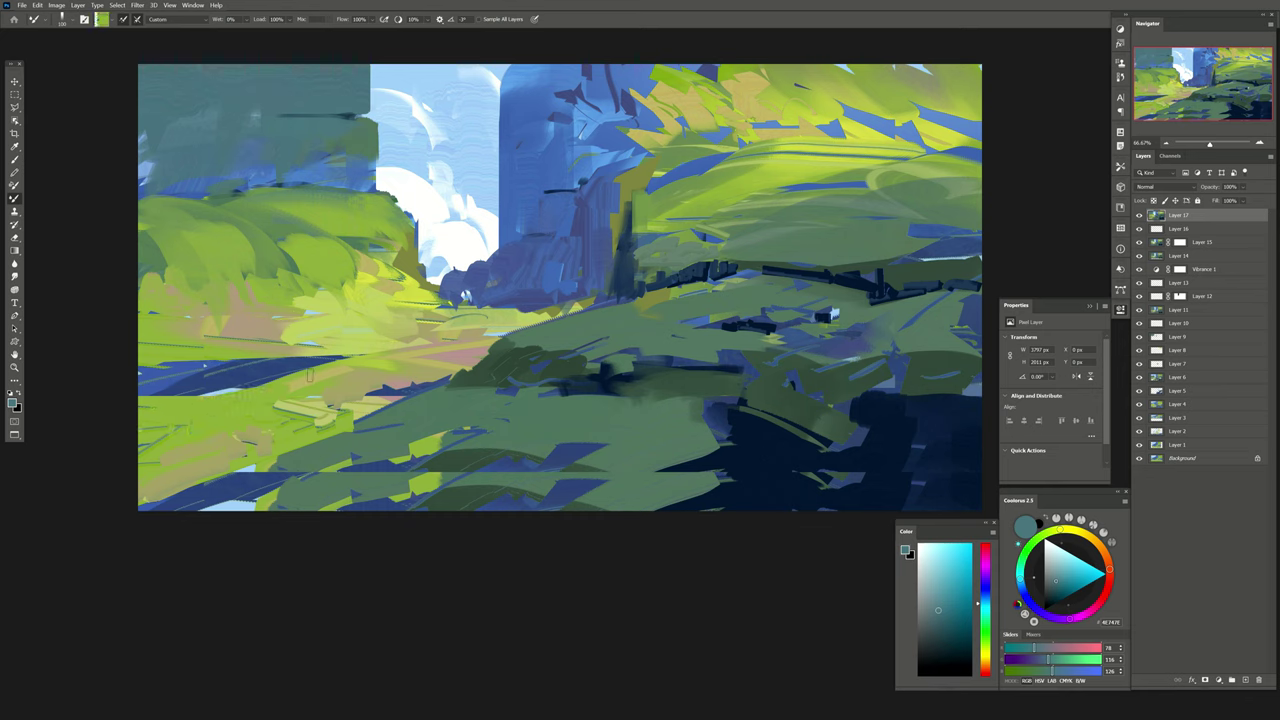
drag(195, 500, 272, 467)
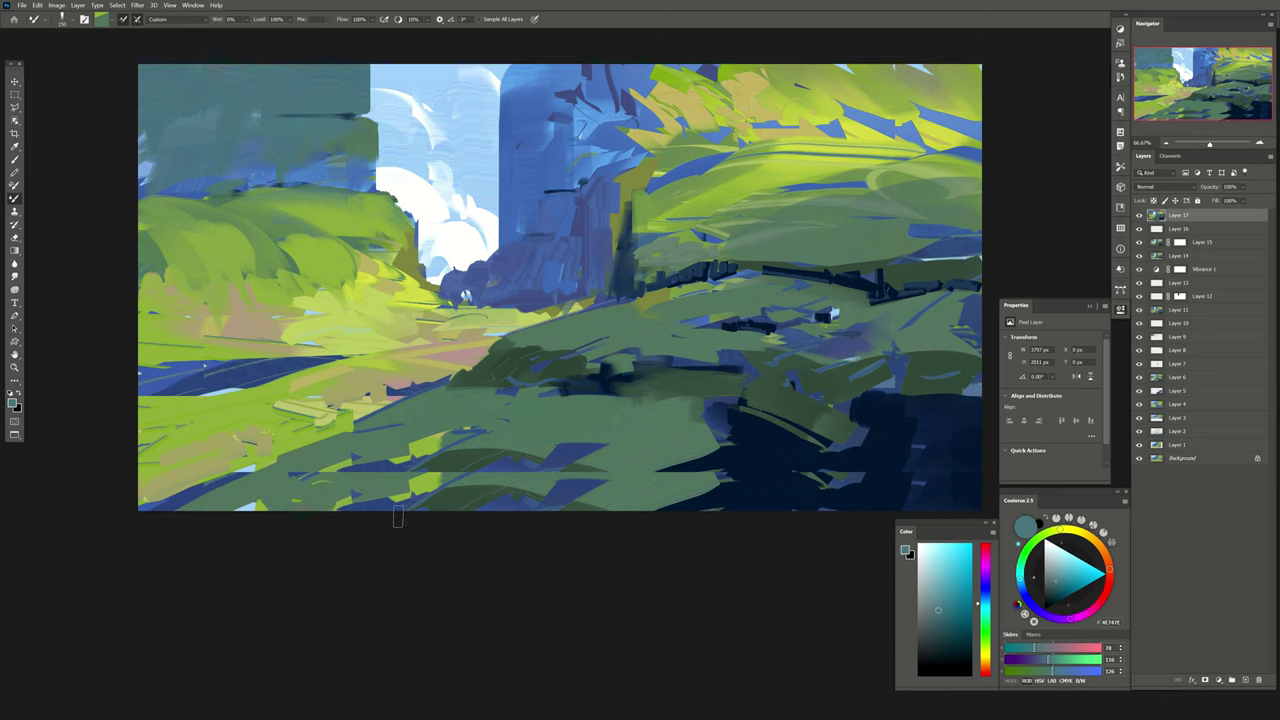
mouse_move(537, 522)
mouse_down()
mouse_move(511, 493)
mouse_move(380, 526)
mouse_up()
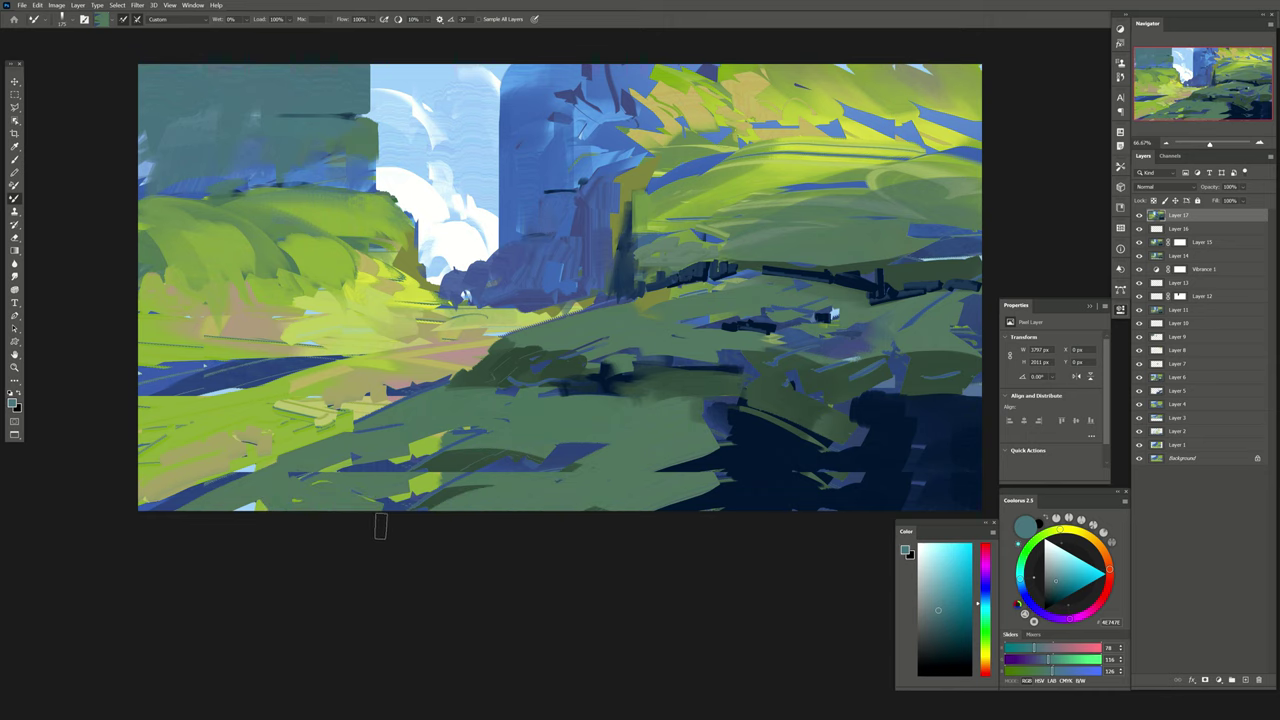
Sample navy and green to extend the bottom shadow and add lower-left green strokes.
alt+click(705, 495)
drag(690, 490, 530, 478)
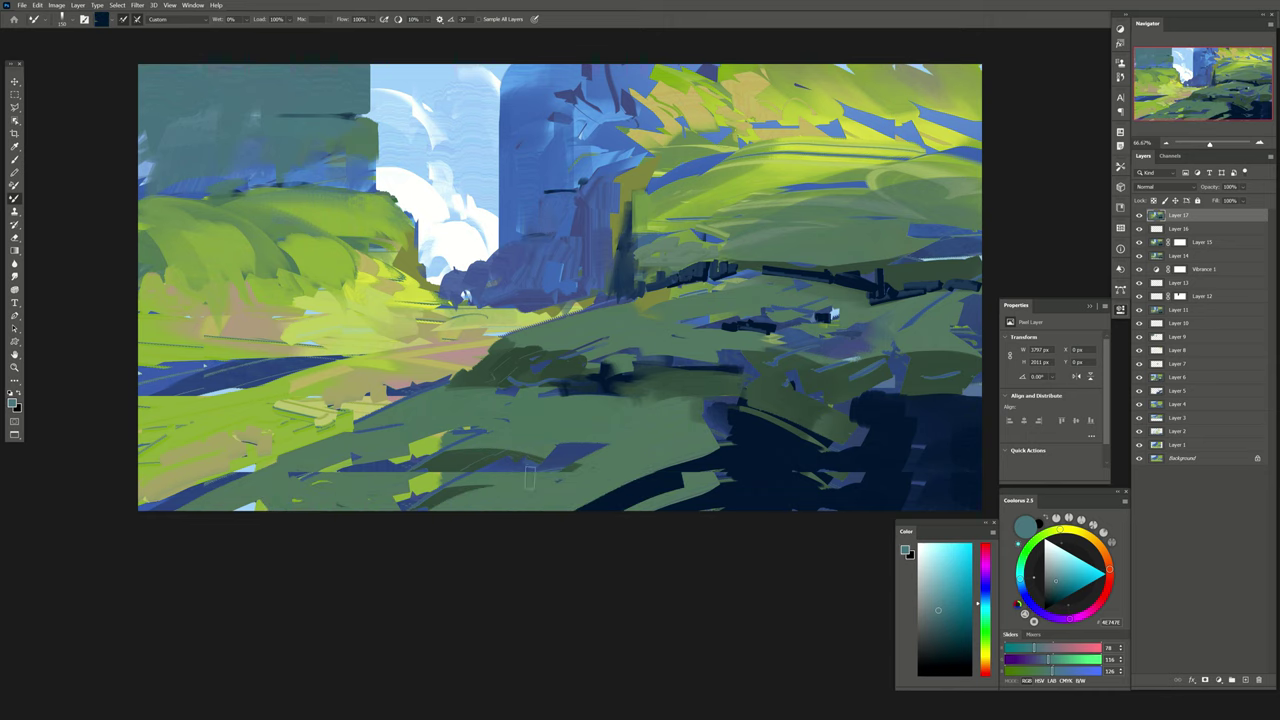
alt+click(505, 488)
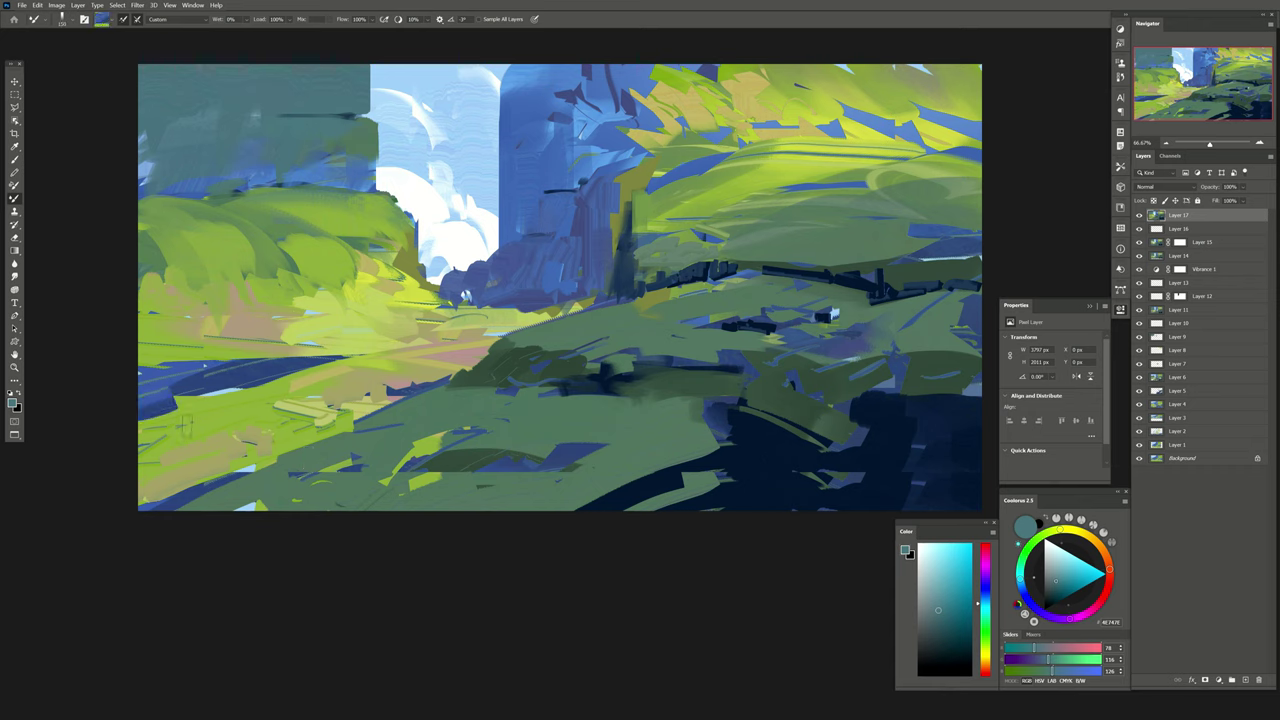
mouse_move(182, 423)
mouse_down()
mouse_move(145, 410)
mouse_move(318, 448)
mouse_up()
alt+click(250, 398)
mouse_move(140, 408)
mouse_down()
mouse_move(318, 440)
mouse_move(172, 428)
mouse_up()
alt+click(250, 410)
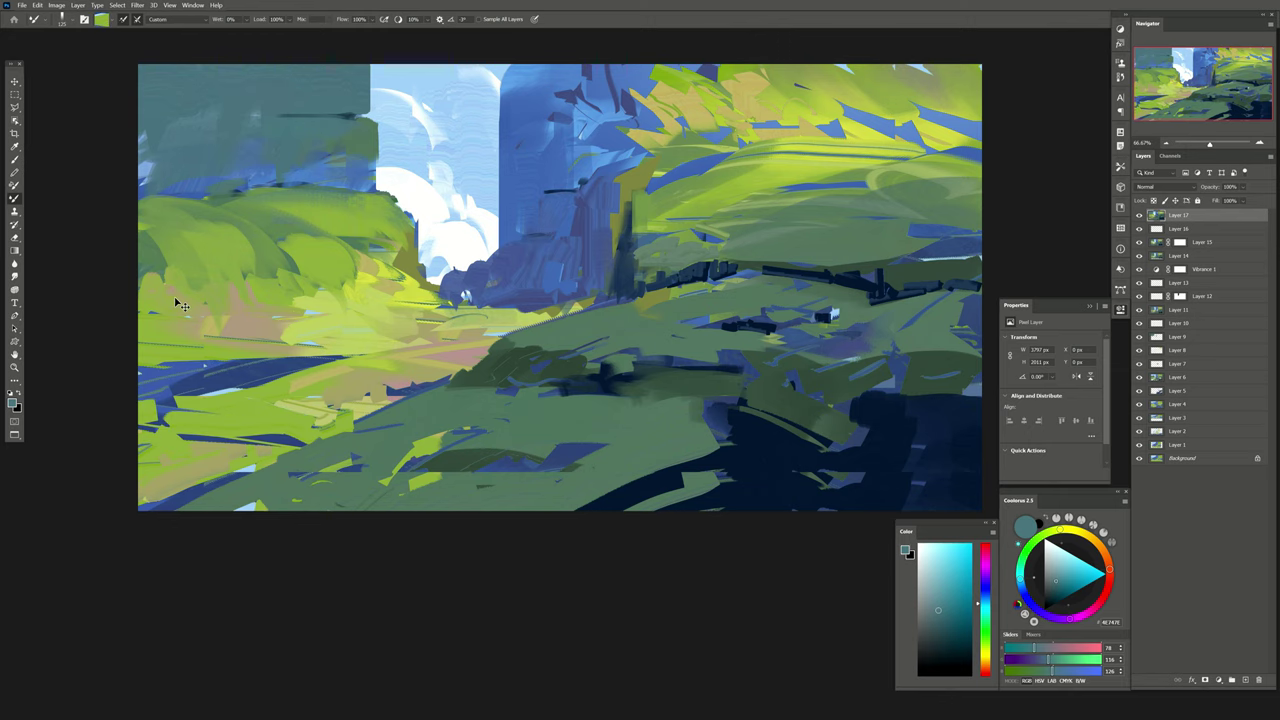
Mirror the painting back and cover remaining dark blue patches with olive and green-grey.
key(h)
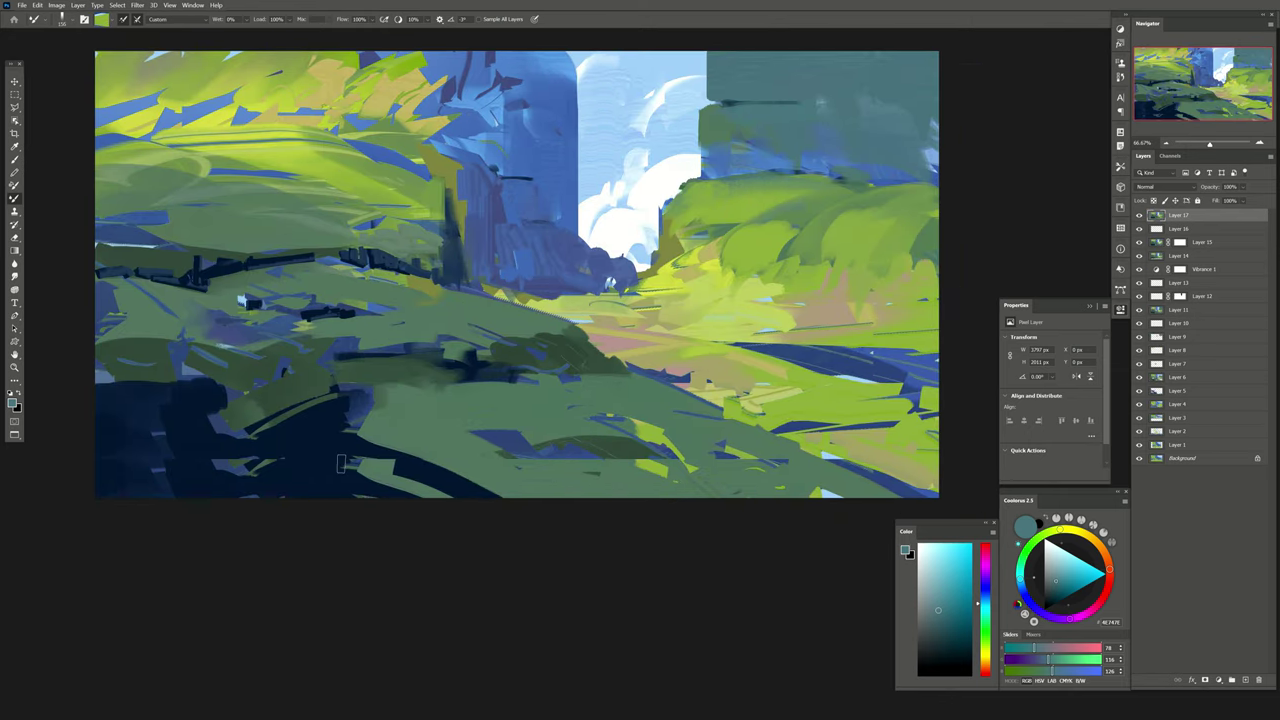
alt+click(340, 463)
drag(350, 462, 369, 487)
drag(291, 454, 383, 518)
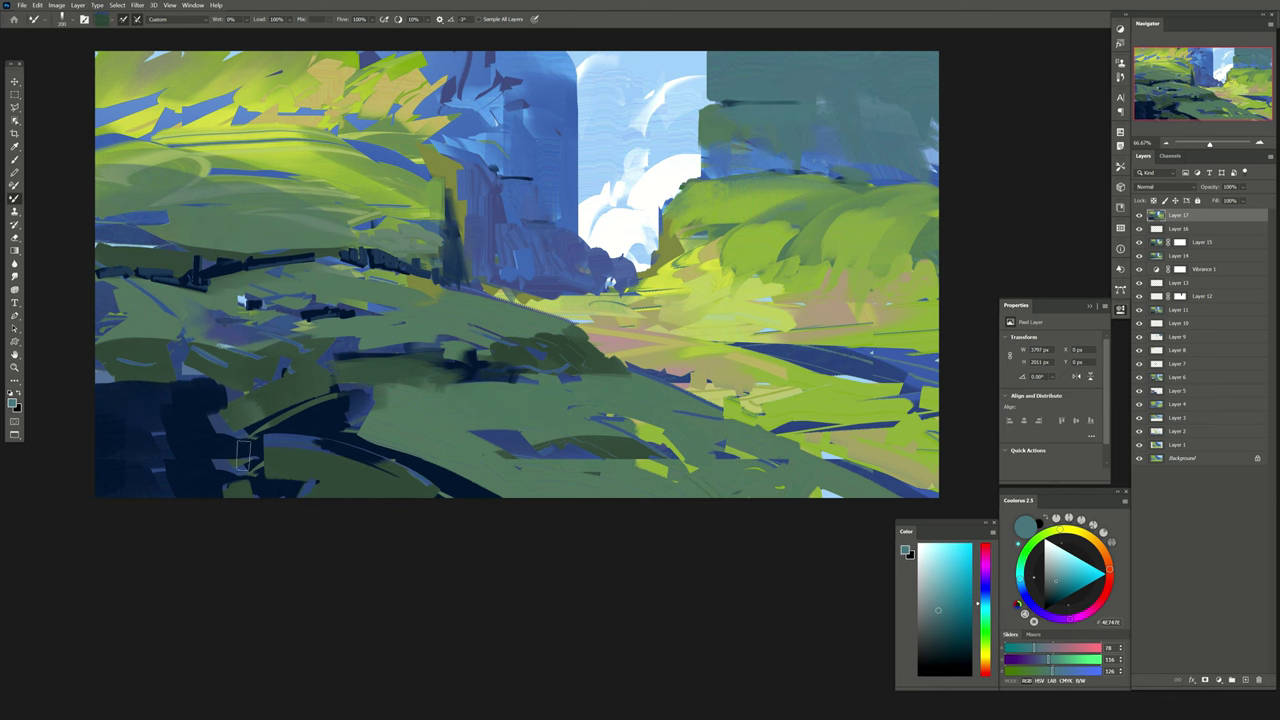
mouse_move(243, 455)
mouse_down()
mouse_move(173, 440)
mouse_move(96, 396)
mouse_up()
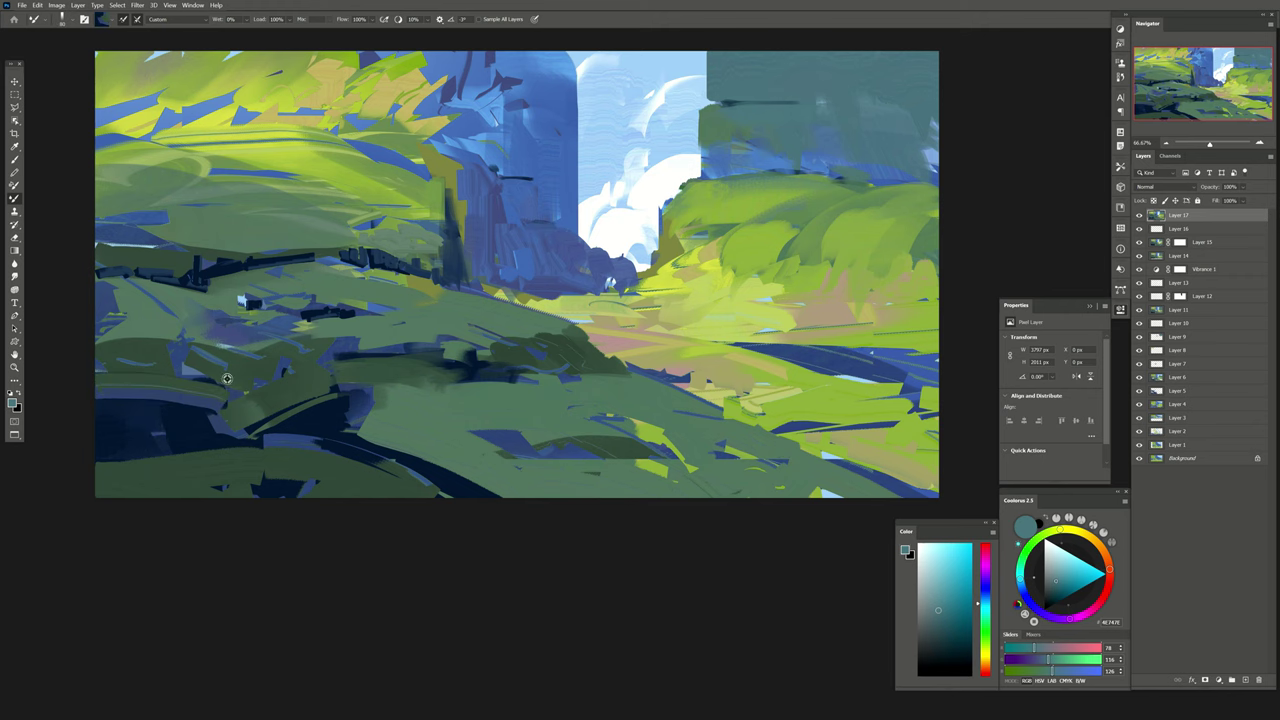
mouse_move(305, 373)
mouse_down()
mouse_move(225, 385)
mouse_move(255, 364)
mouse_up()
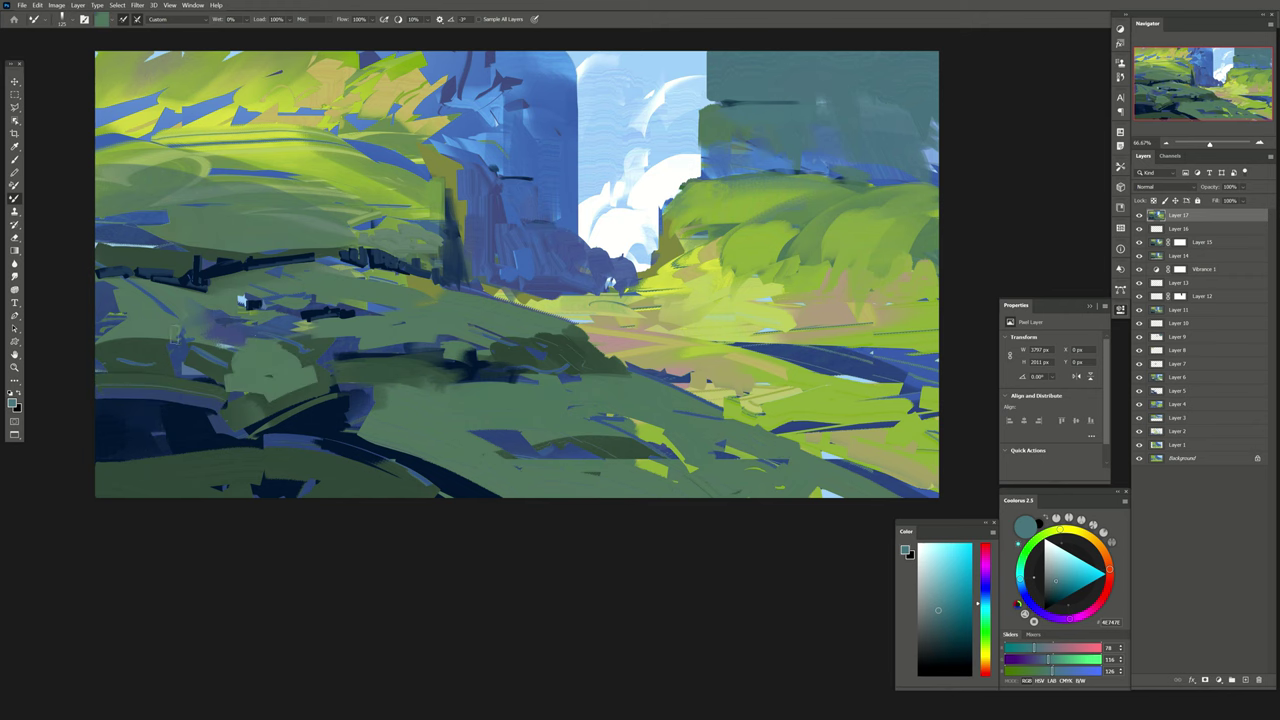
drag(175, 334, 200, 316)
drag(61, 375, 198, 417)
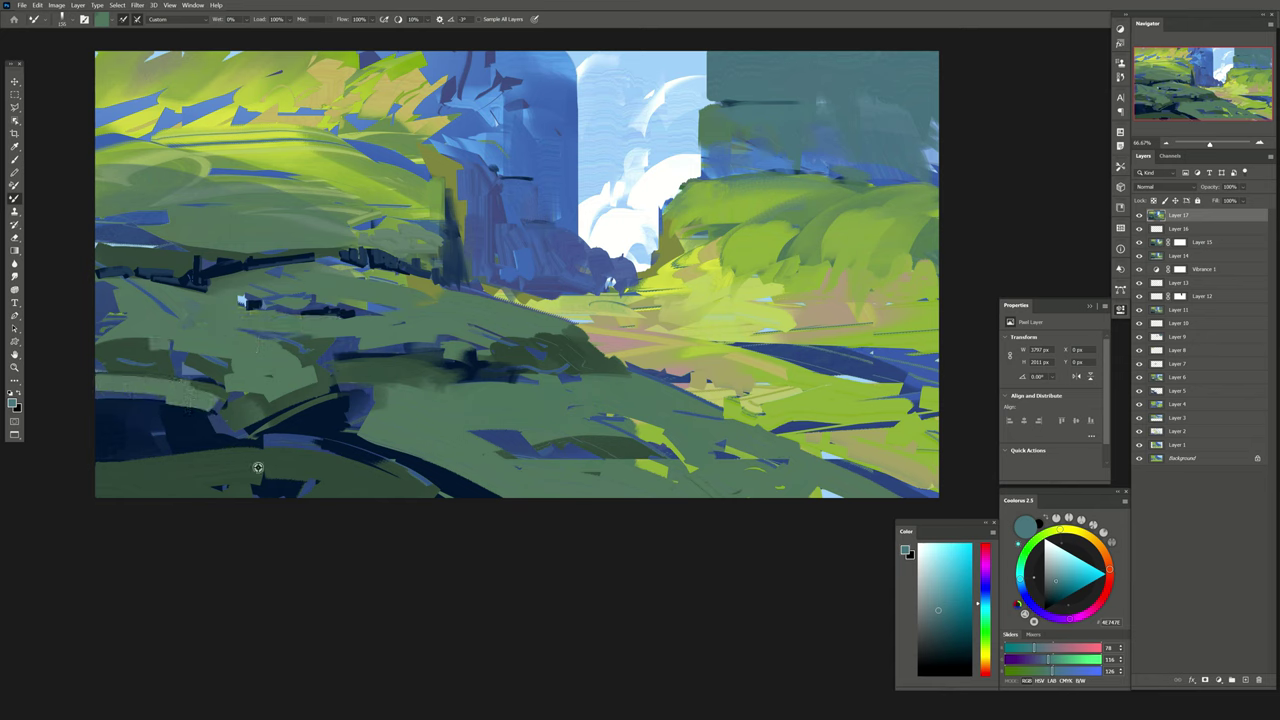
click(117, 5)
Select the green areas by colour range and add new Layer 18.
click(140, 83)
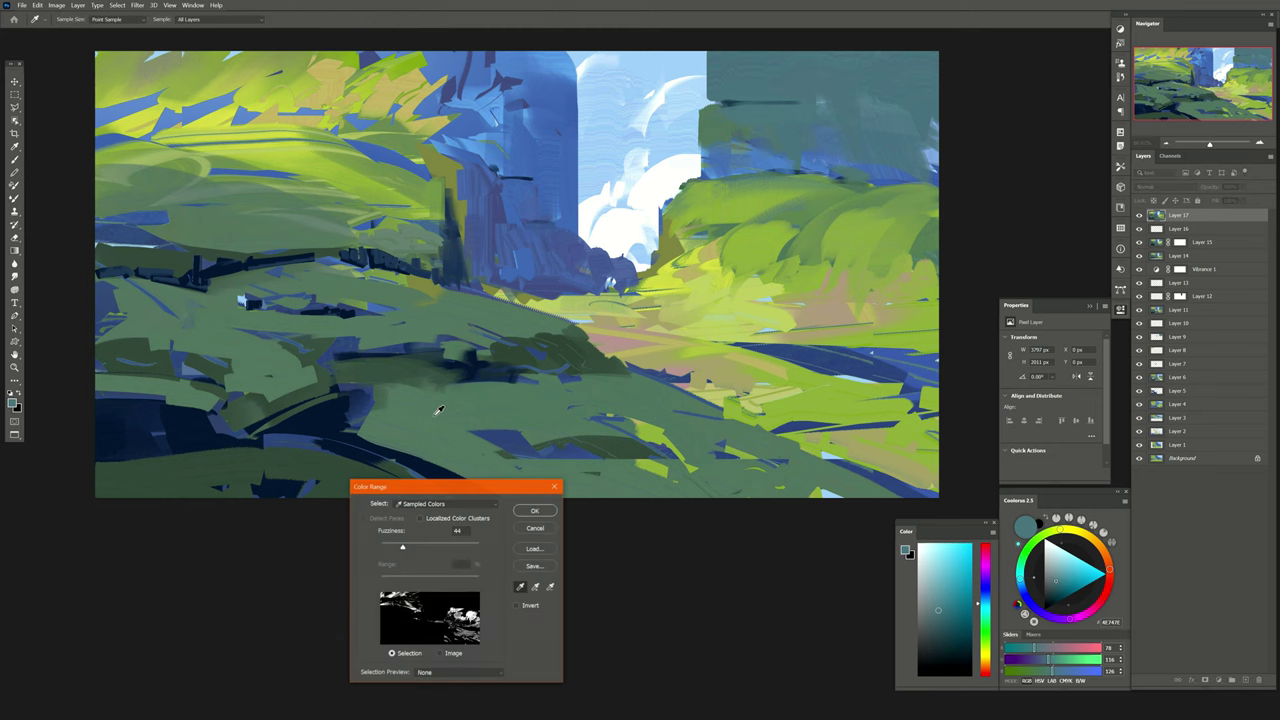
click(455, 370)
key(Return)
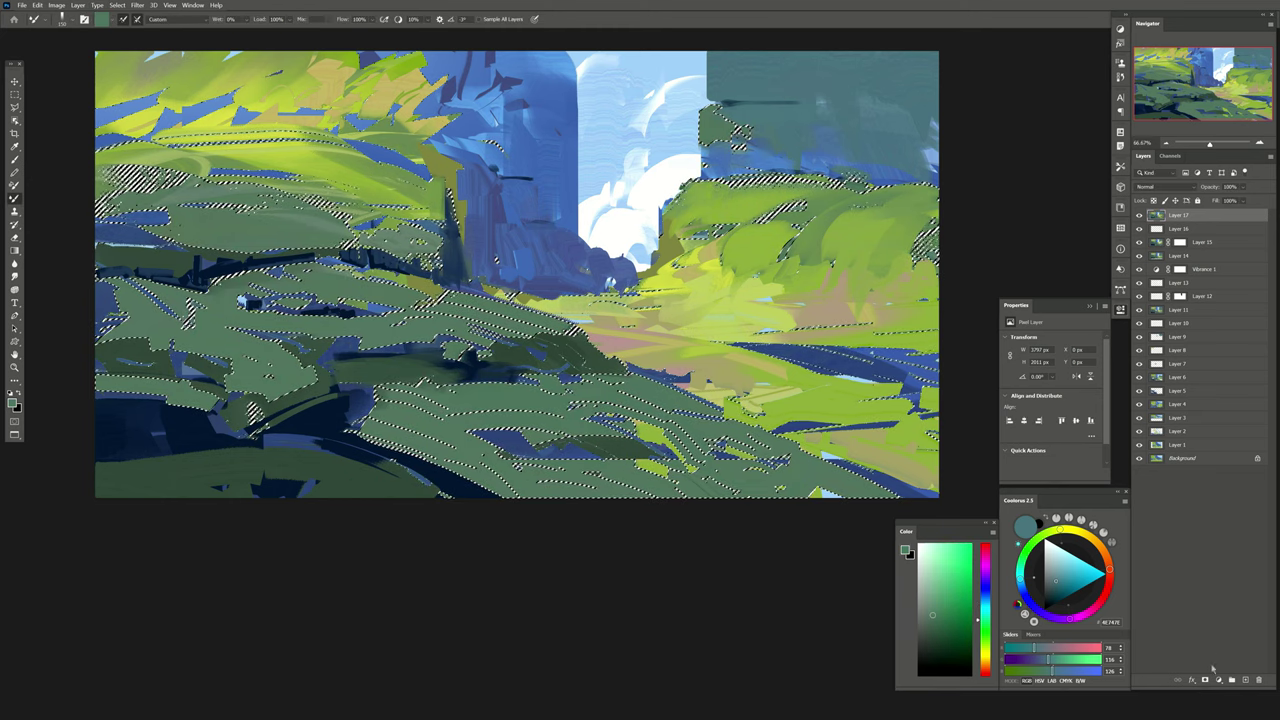
key(ctrl+shift+alt+n)
click(14, 159)
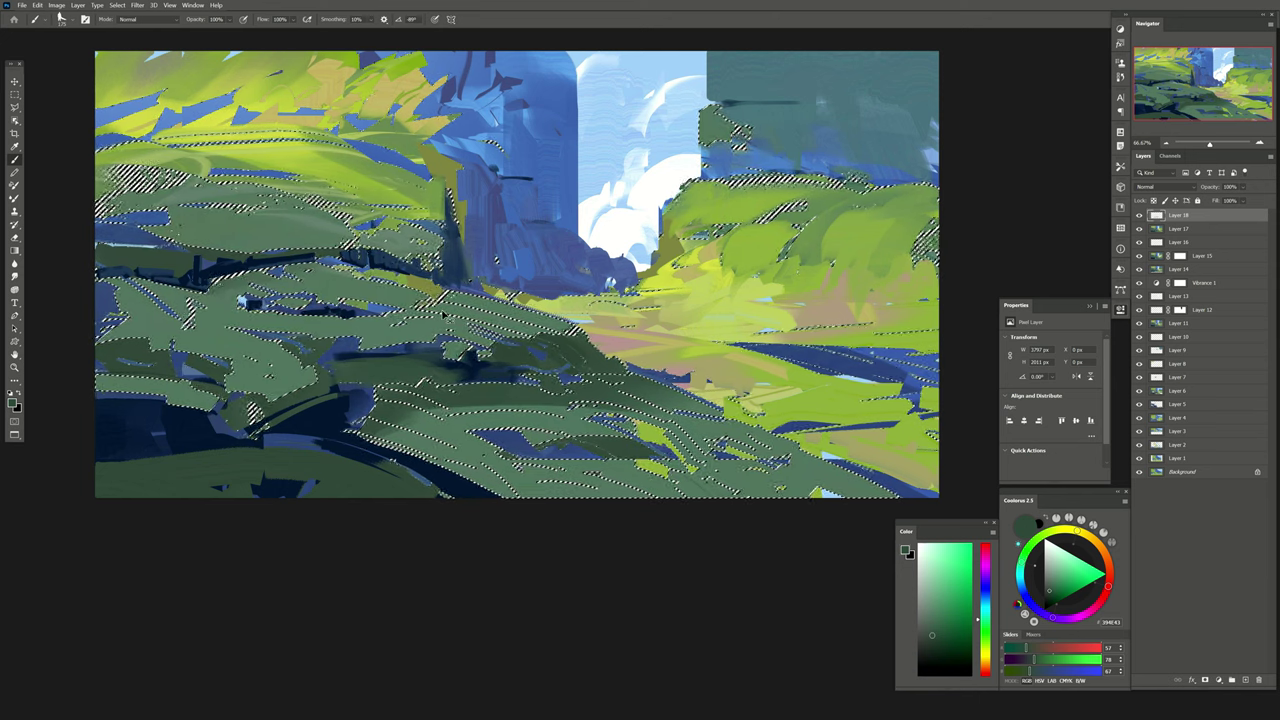
key(ctrl+d)
key(e)
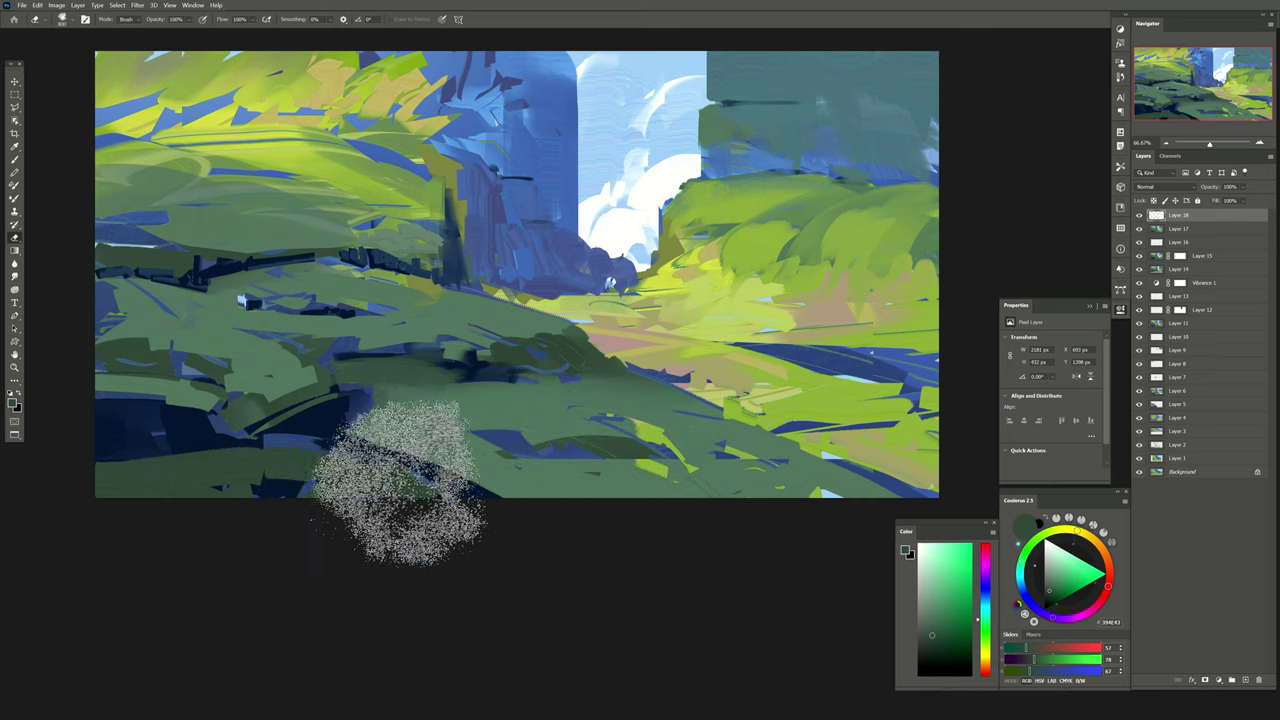
Sample a hill green and paint it over the dark green selection.
click(56, 5)
click(150, 91)
key(Escape)
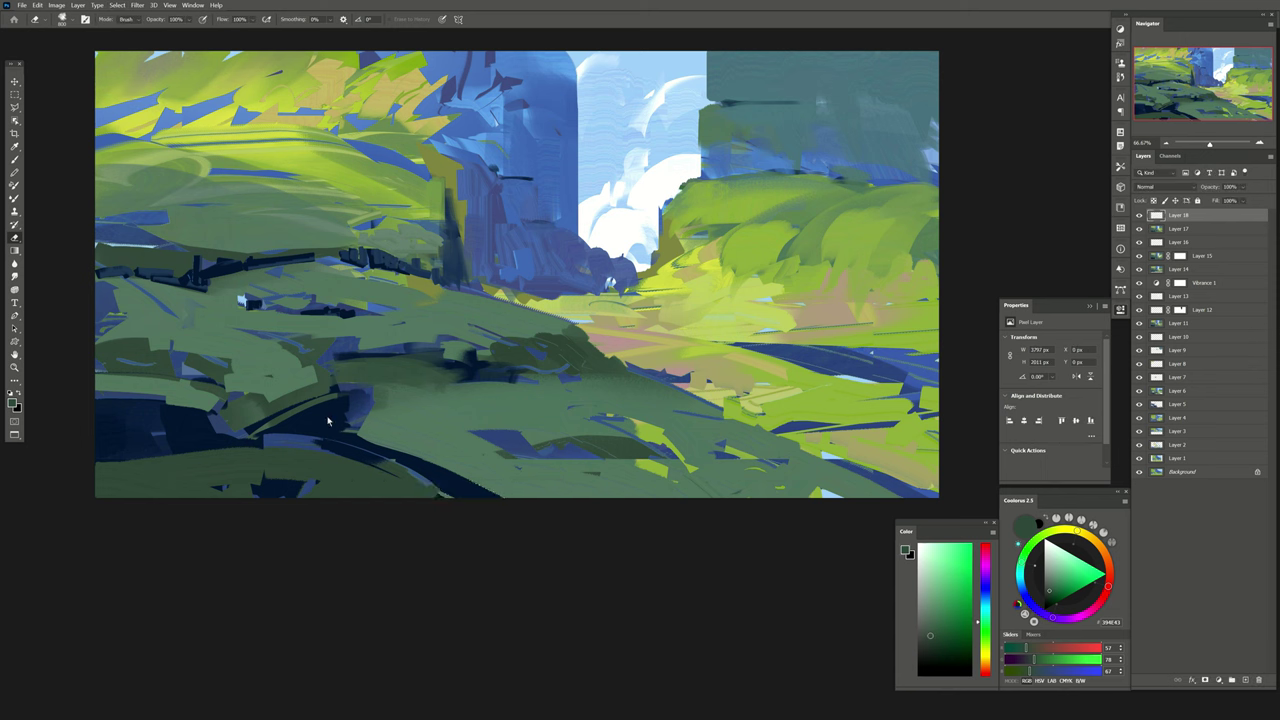
key(b)
alt+click(400, 460)
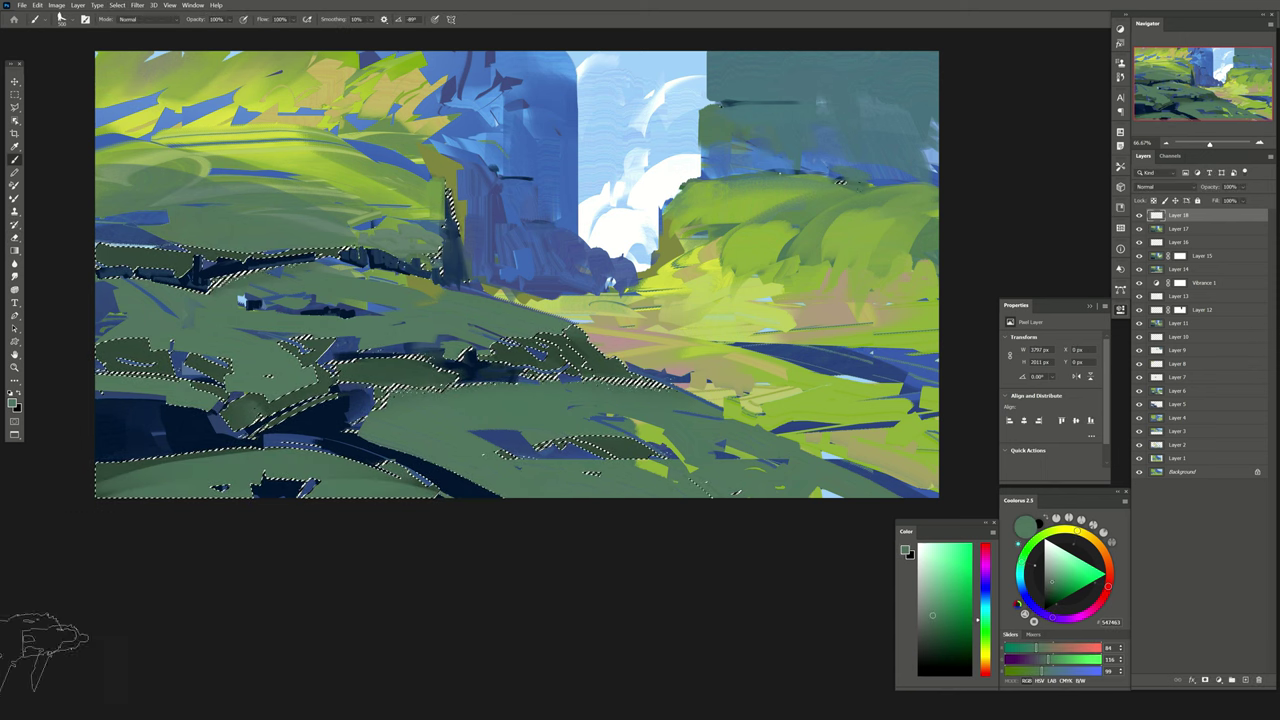
drag(200, 420, 360, 340)
drag(100, 420, 370, 350)
drag(100, 480, 440, 460)
Mirror the painting horizontally and toggle a layer's visibility to compare.
key(h)
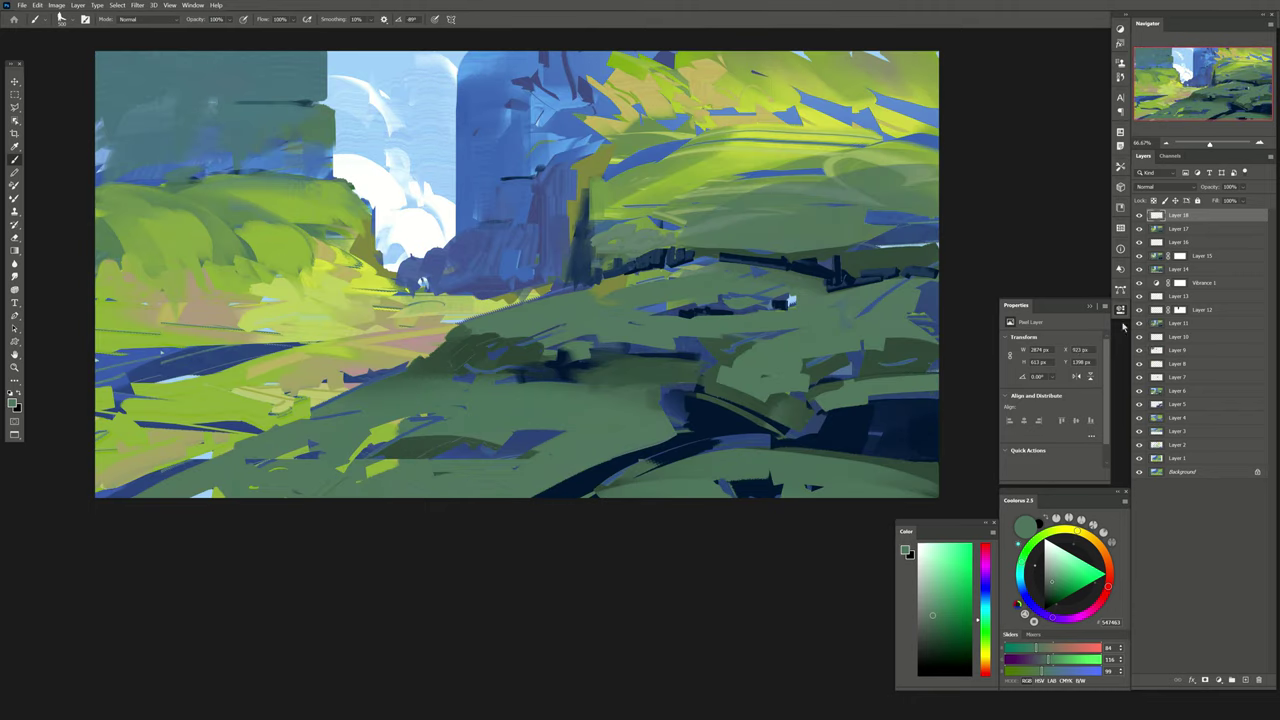
click(1138, 216)
click(1138, 216)
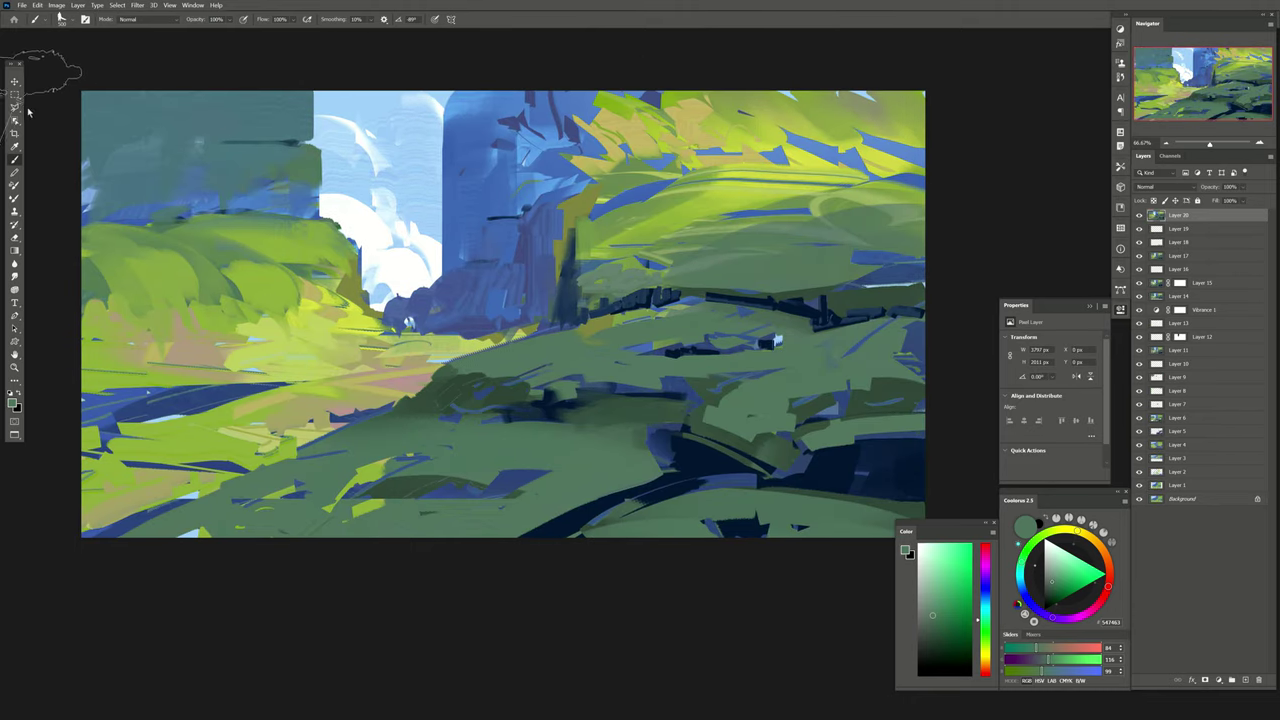
Select the lower strip and squash it vertically into a thin reflection.
key(m)
drag(611, 405, 560, 343)
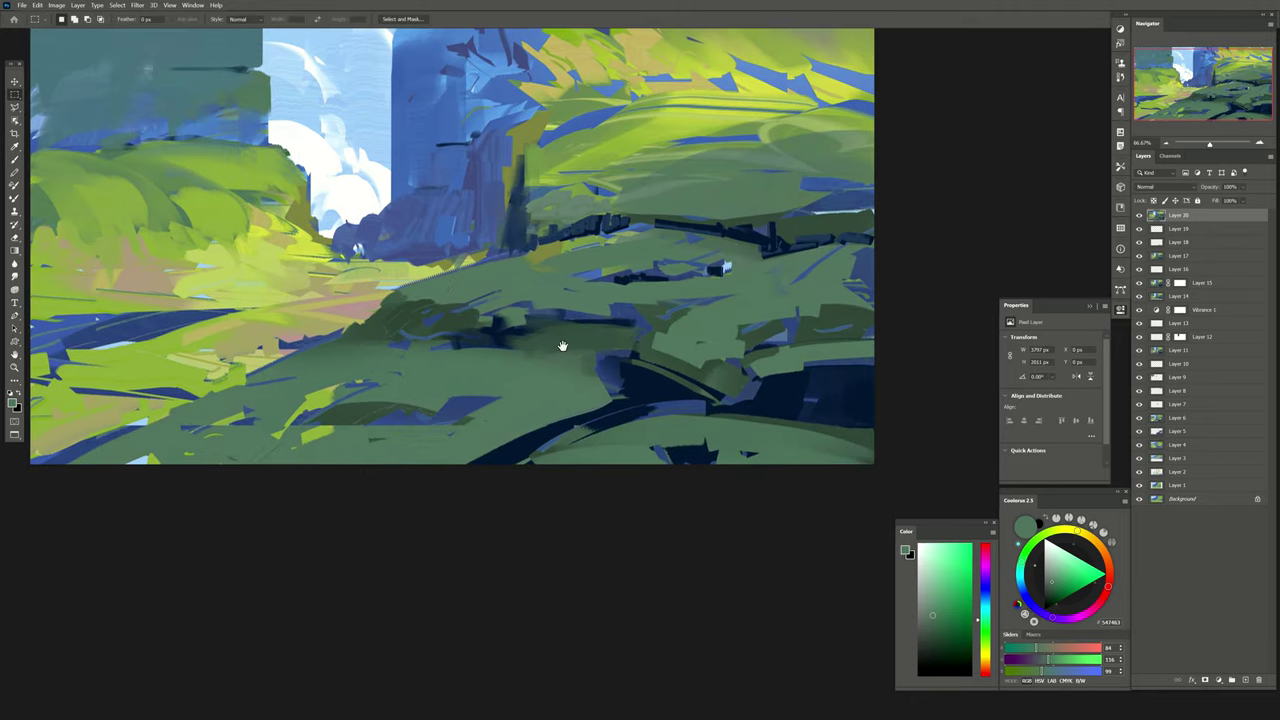
mouse_move(876, 465)
mouse_down()
mouse_move(460, 427)
mouse_move(43, 257)
mouse_move(288, 298)
mouse_move(128, 209)
mouse_up()
key(ctrl+t)
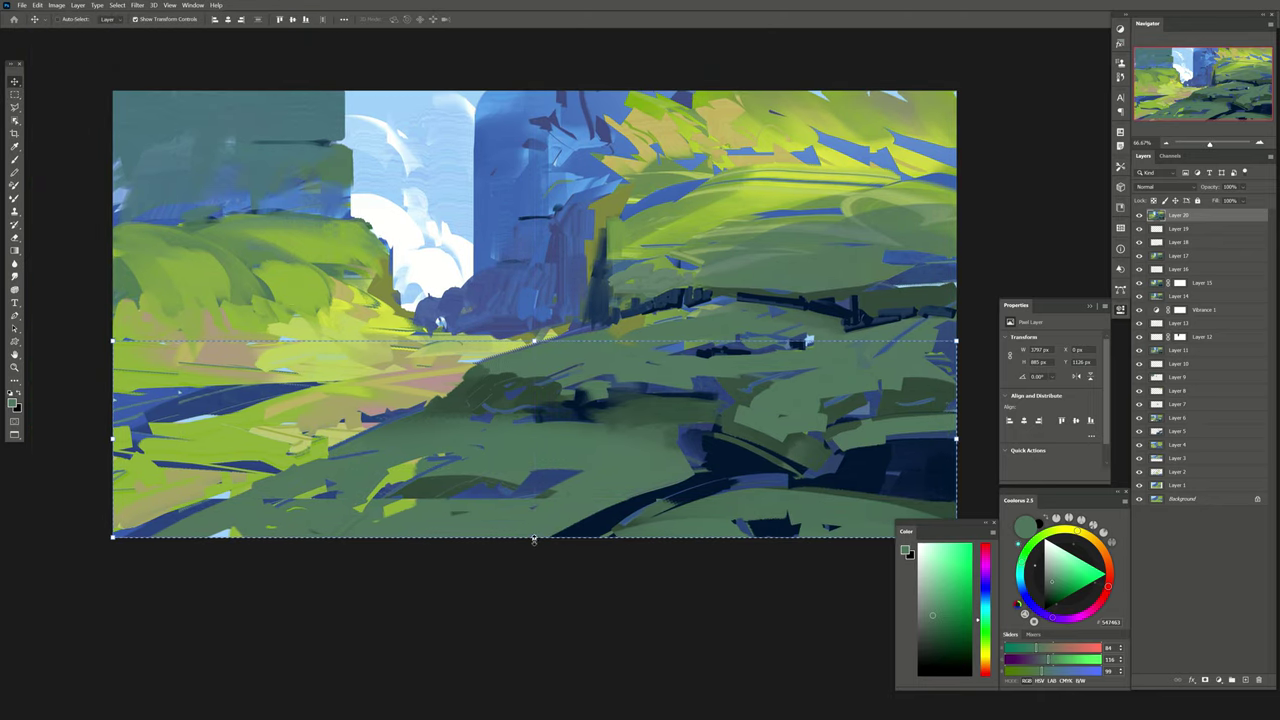
mouse_move(534, 537)
mouse_down()
mouse_move(517, 420)
mouse_move(541, 405)
mouse_up()
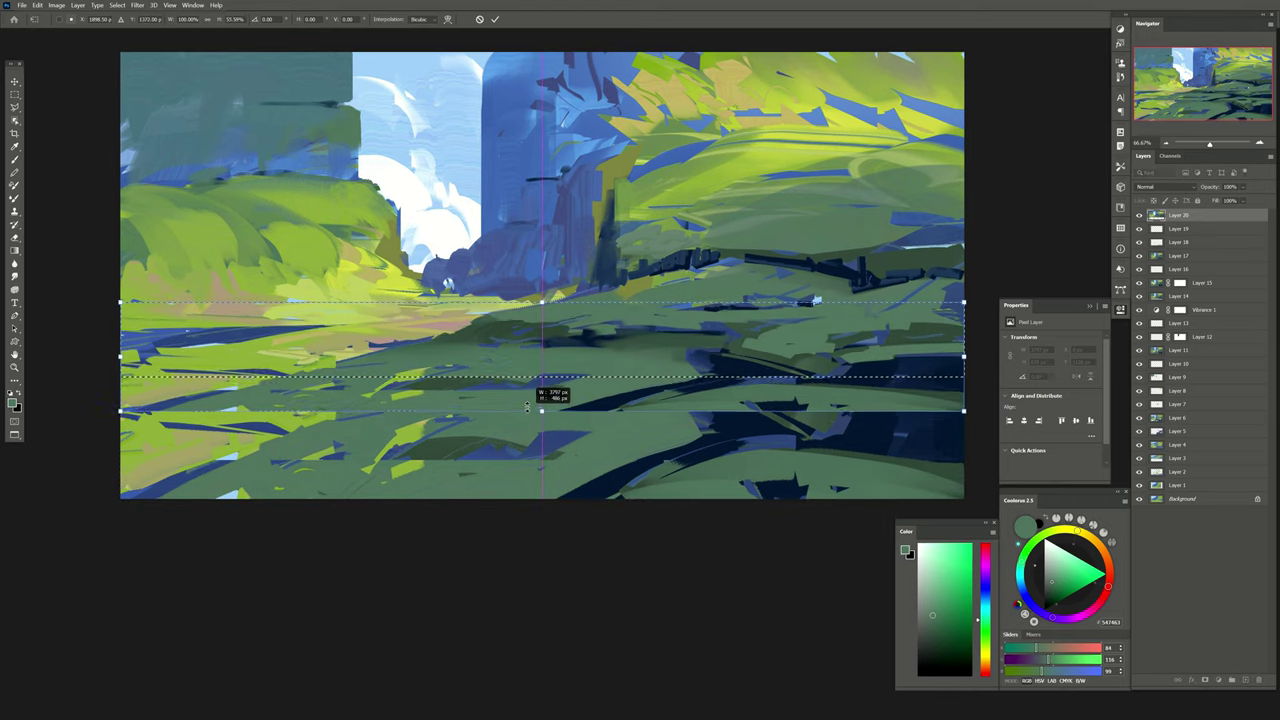
key(Return)
Mirror the painting back, nudge the reflection strip into place, and add Layer 21.
key(h)
drag(498, 305, 492, 313)
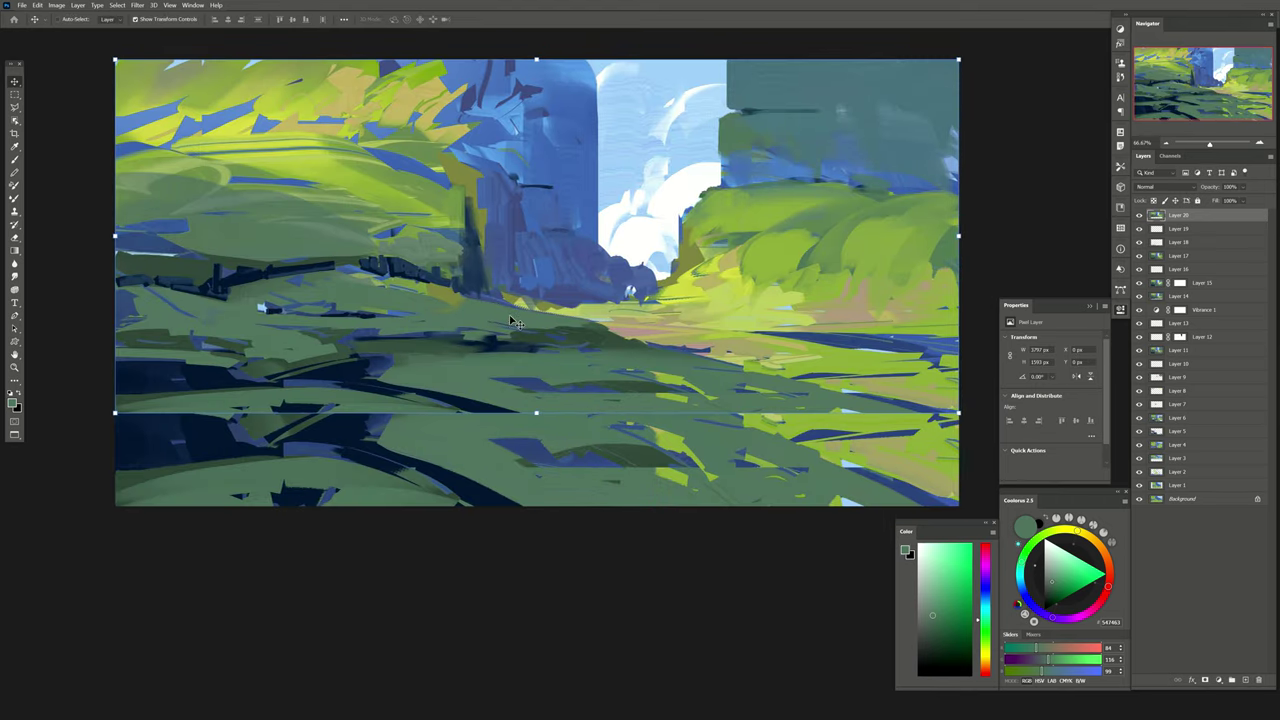
drag(548, 275, 548, 273)
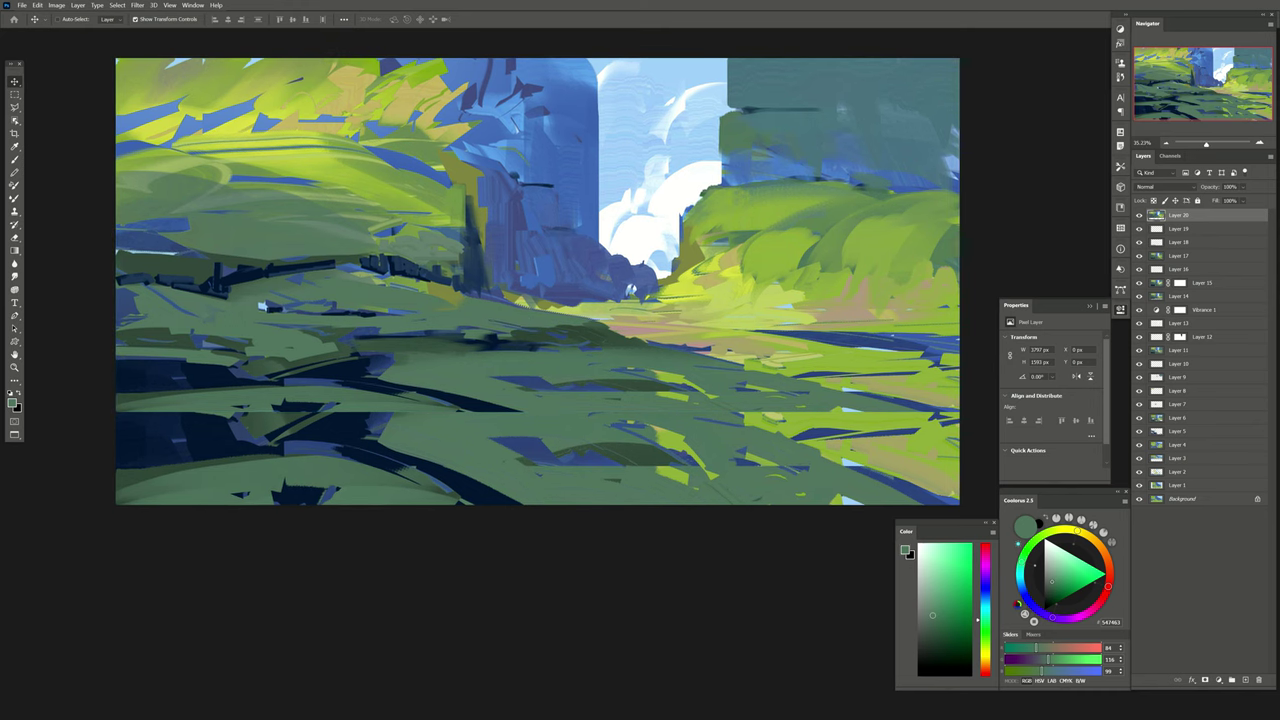
click(1245, 683)
Lasso the water area across the lower hills and mask a new Group 1 to it.
key(l)
drag(619, 344, 591, 310)
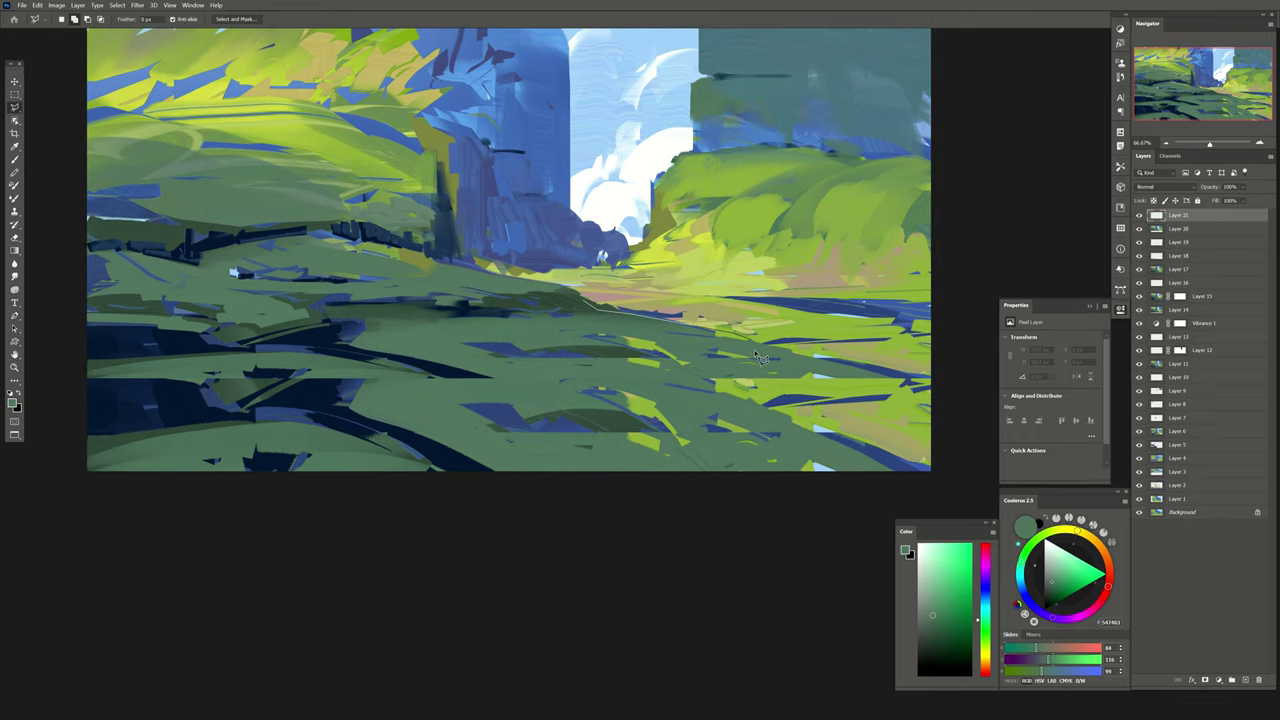
drag(709, 332, 727, 334)
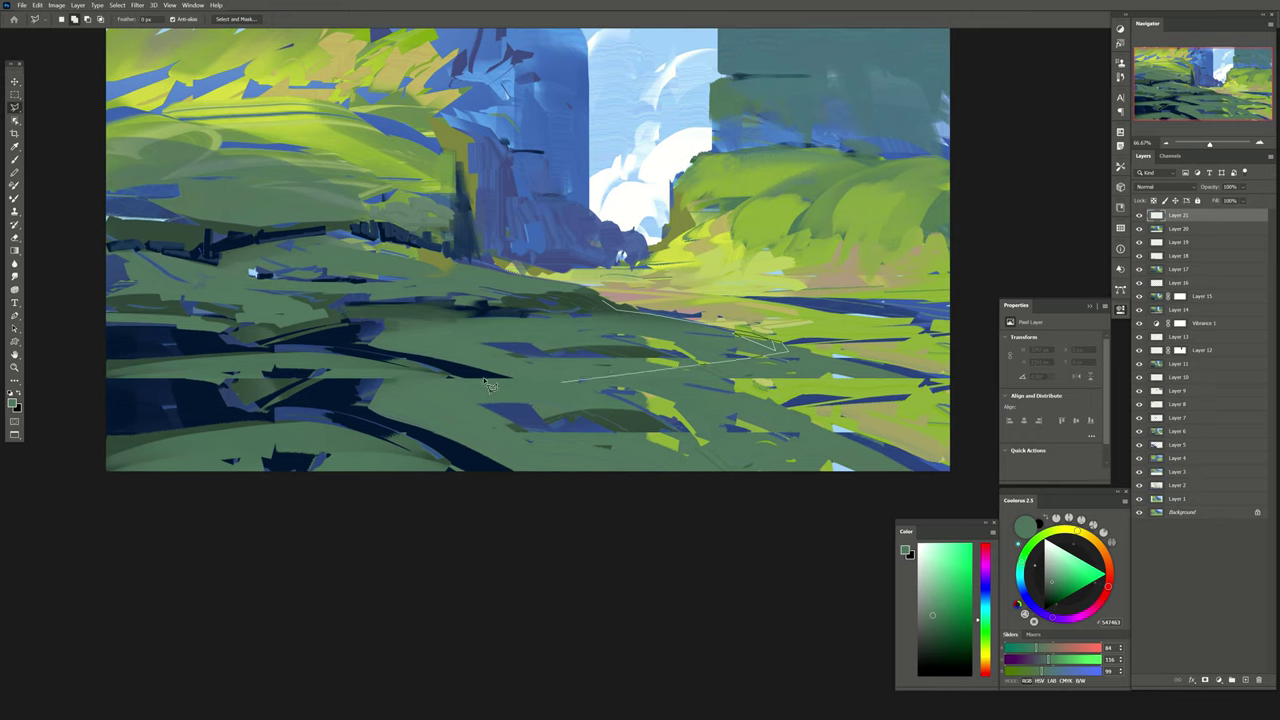
mouse_move(488, 385)
mouse_down()
mouse_move(500, 383)
mouse_move(165, 405)
mouse_move(60, 495)
mouse_move(652, 480)
mouse_move(414, 500)
mouse_move(627, 462)
mouse_up()
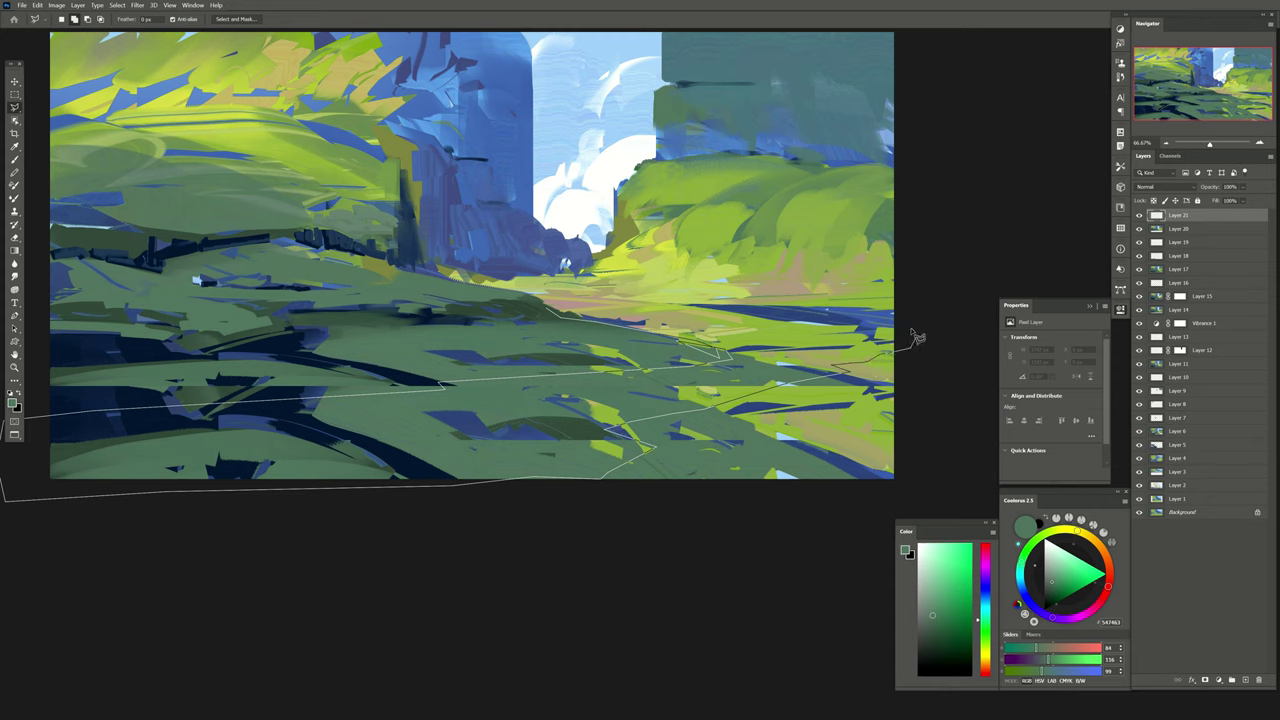
drag(905, 363, 898, 356)
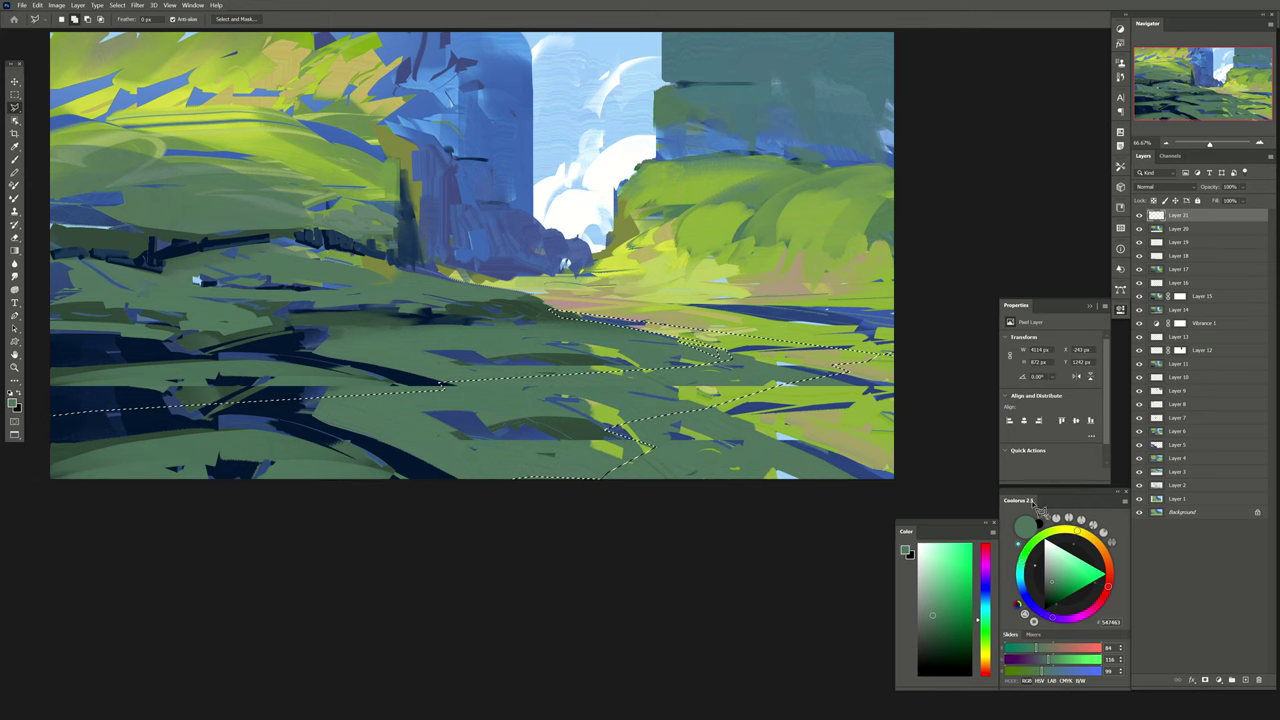
click(1231, 680)
click(1206, 680)
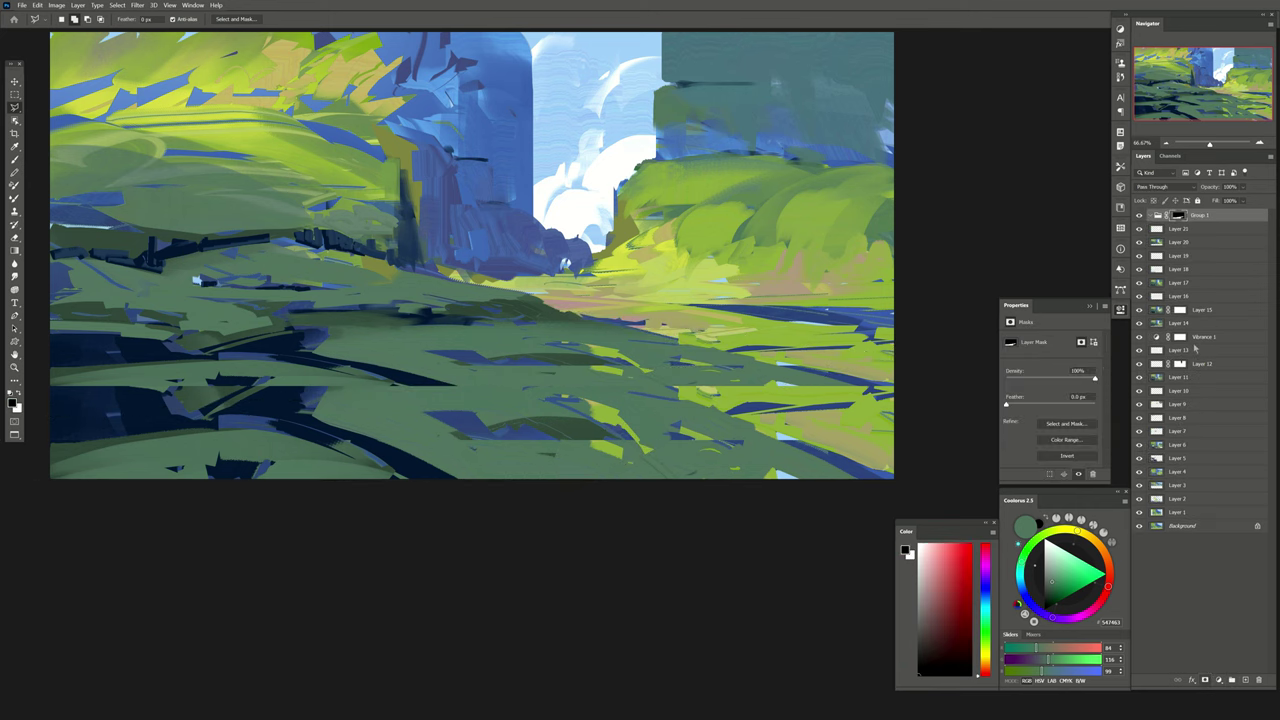
Add Layer 22 in Group 1 and paint sky-blue and green reflections into the water.
click(1245, 680)
key(b)
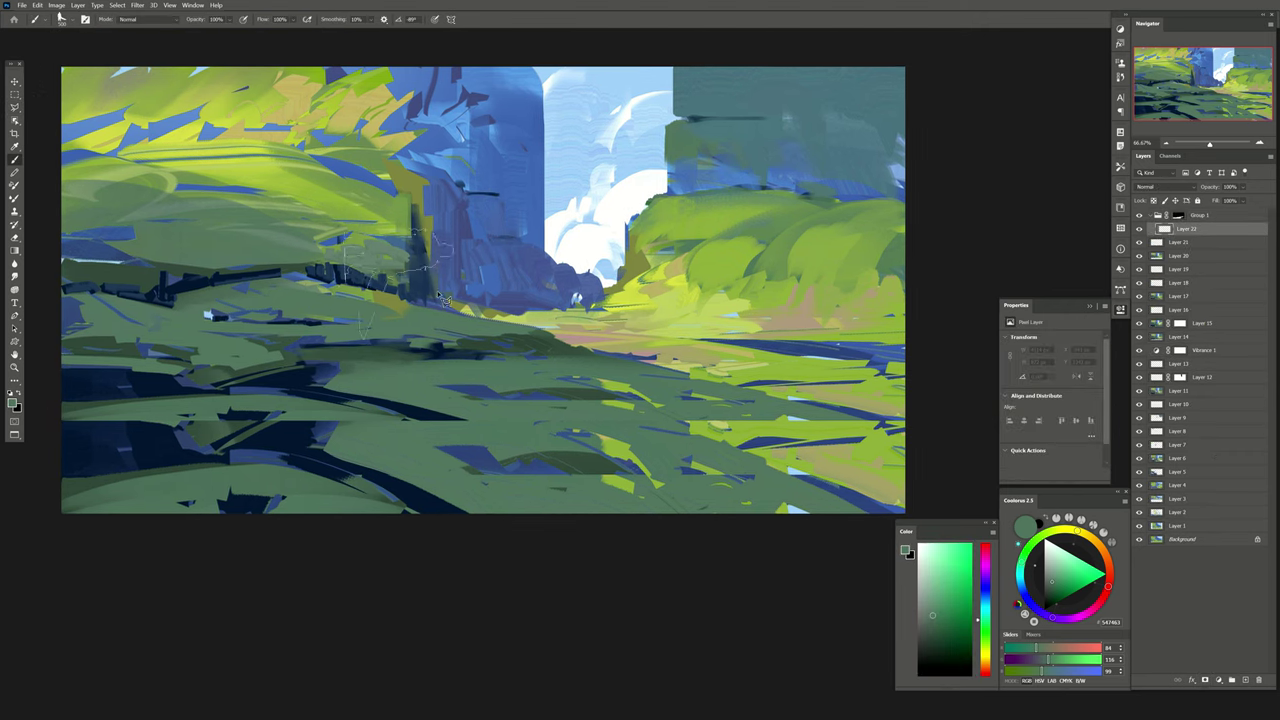
alt+click(605, 128)
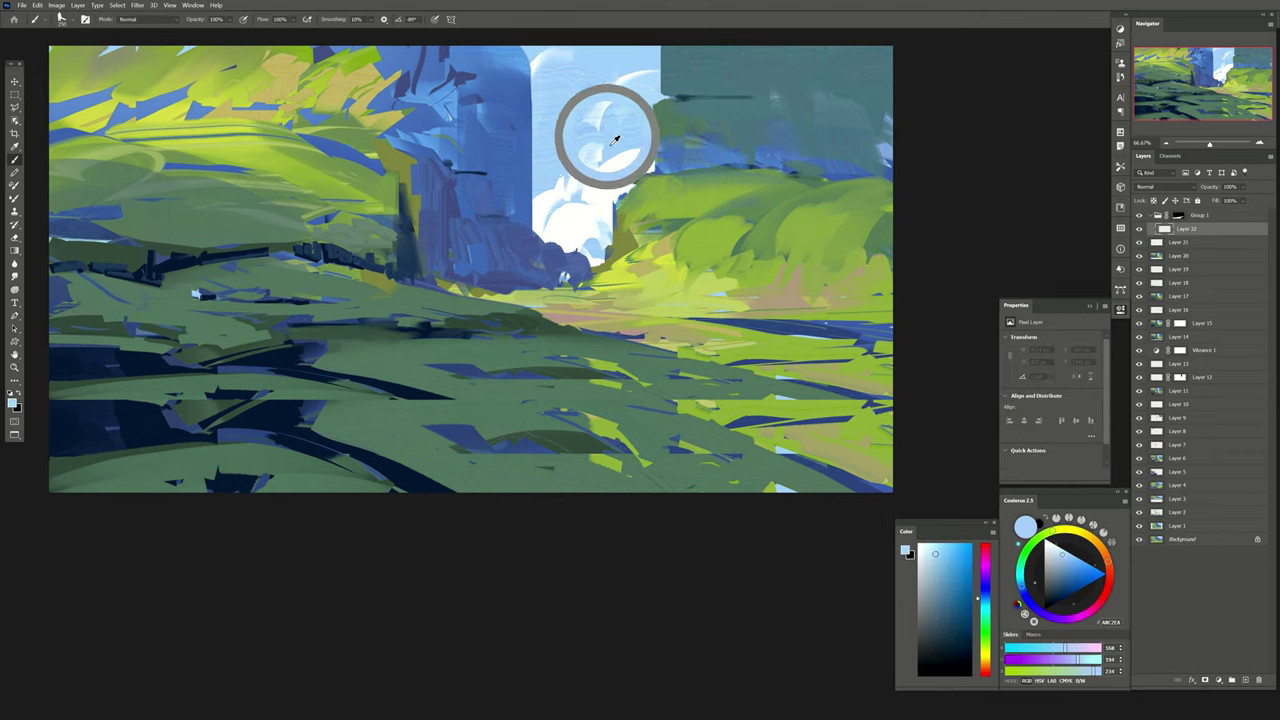
mouse_move(605, 335)
mouse_down()
mouse_move(560, 360)
mouse_move(600, 470)
mouse_up()
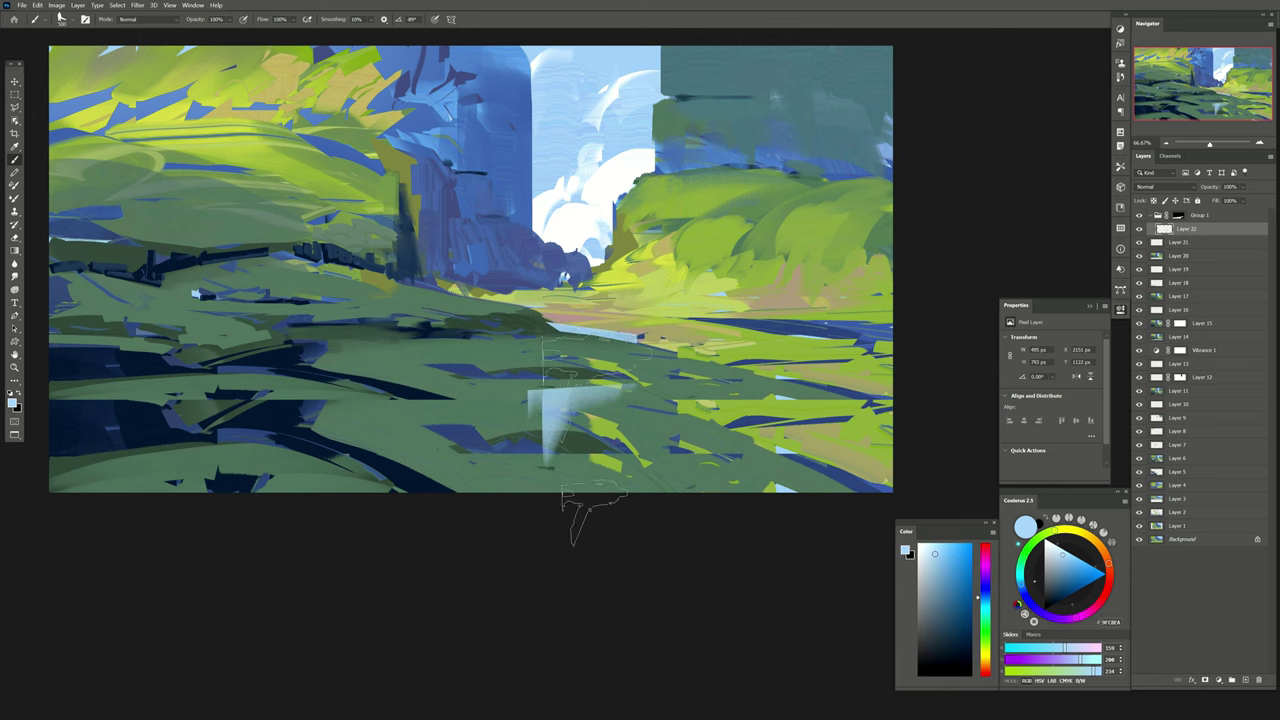
drag(545, 390, 650, 420)
alt+click(706, 236)
drag(705, 385, 715, 430)
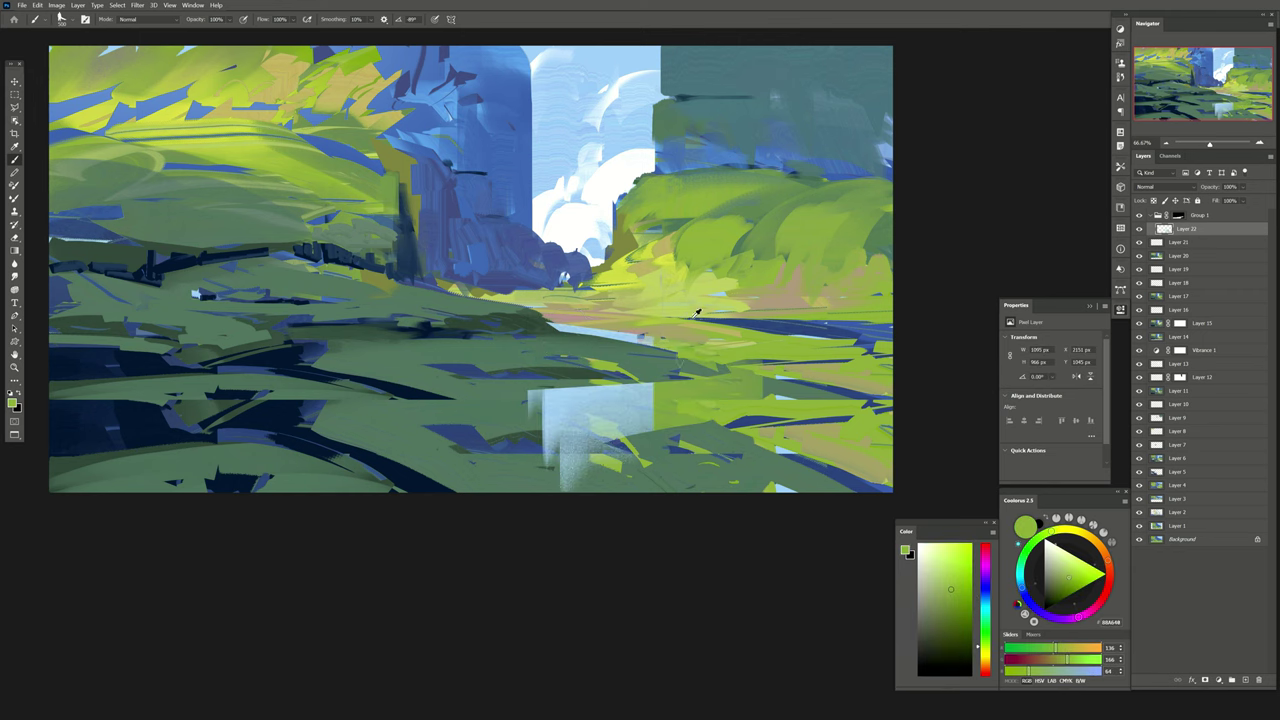
Darken the green water area with teal sampled from the upper-right block.
alt+click(600, 429)
alt+click(749, 114)
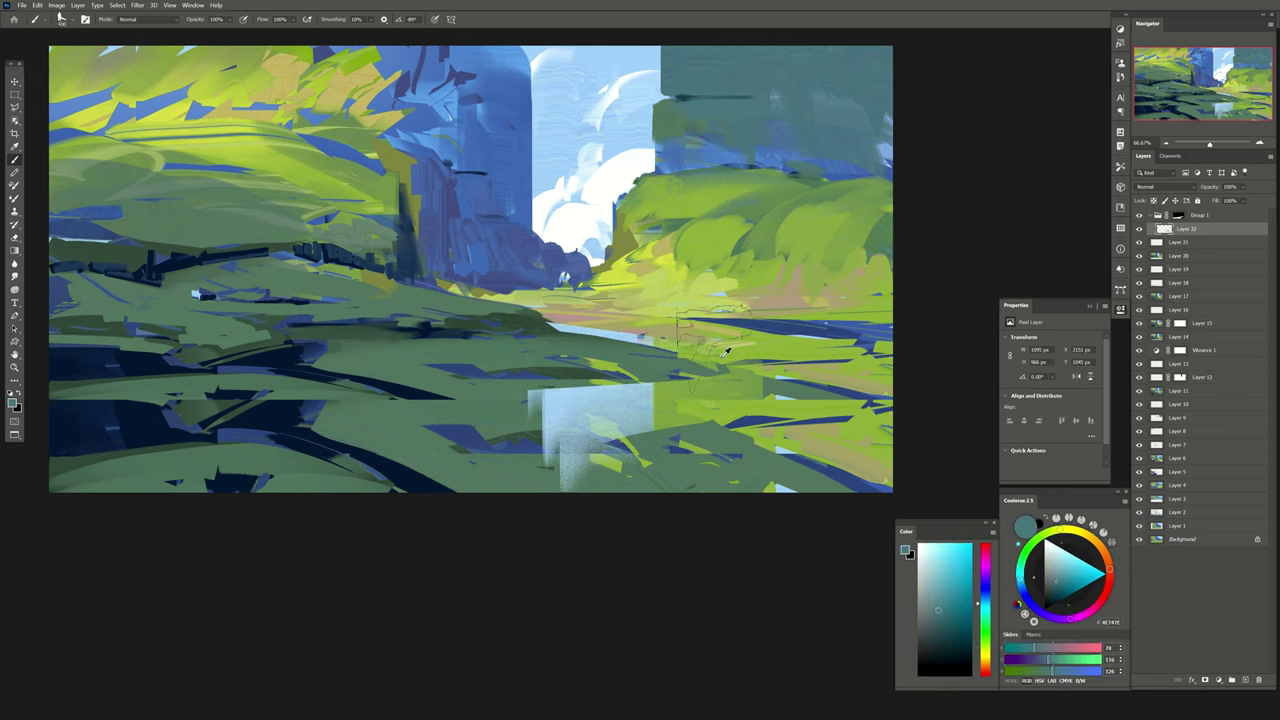
drag(680, 340, 770, 420)
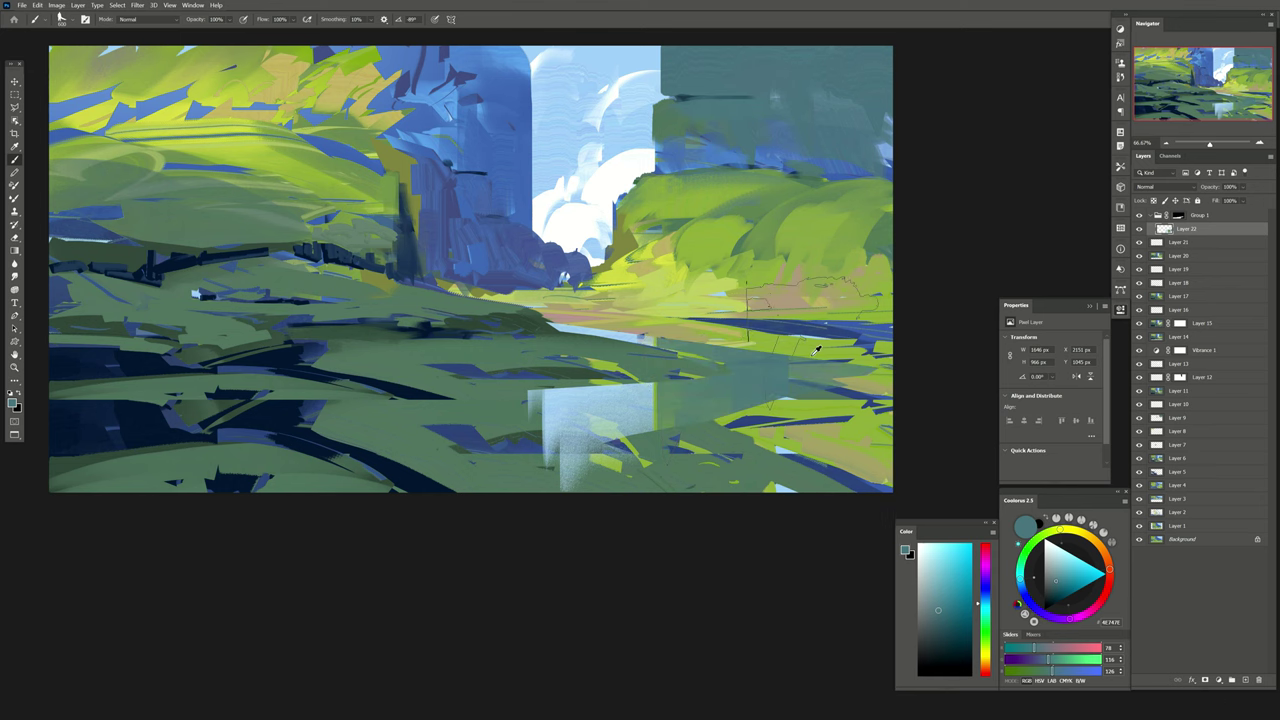
alt+click(594, 432)
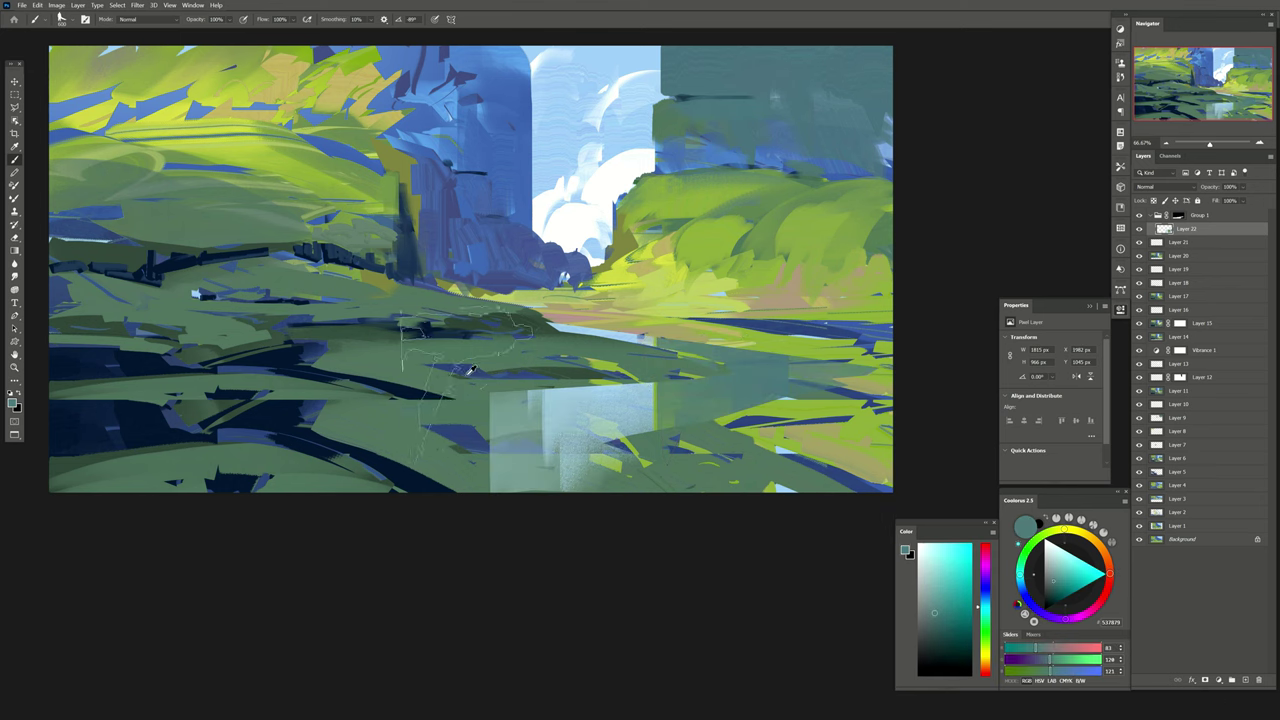
drag(435, 230, 510, 268)
alt+click(510, 268)
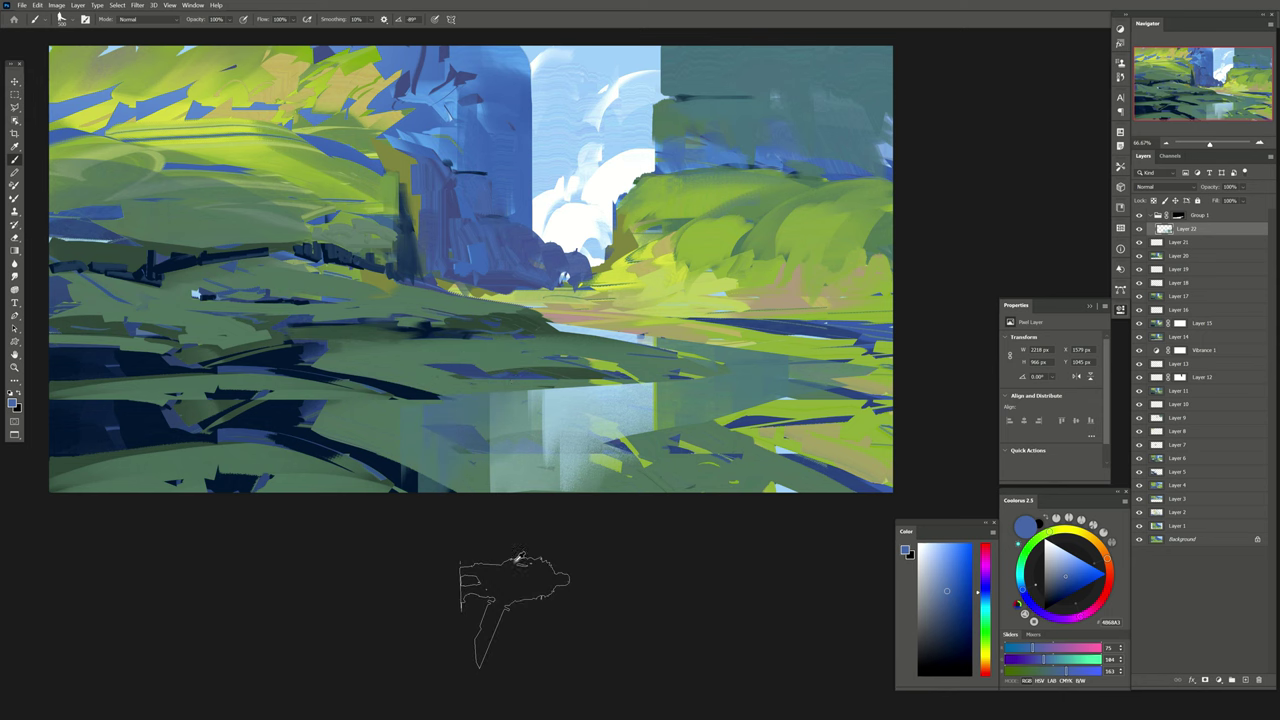
Paint dark muted blue along the water's bottom and bottom centre.
alt+click(486, 565)
alt+click(492, 289)
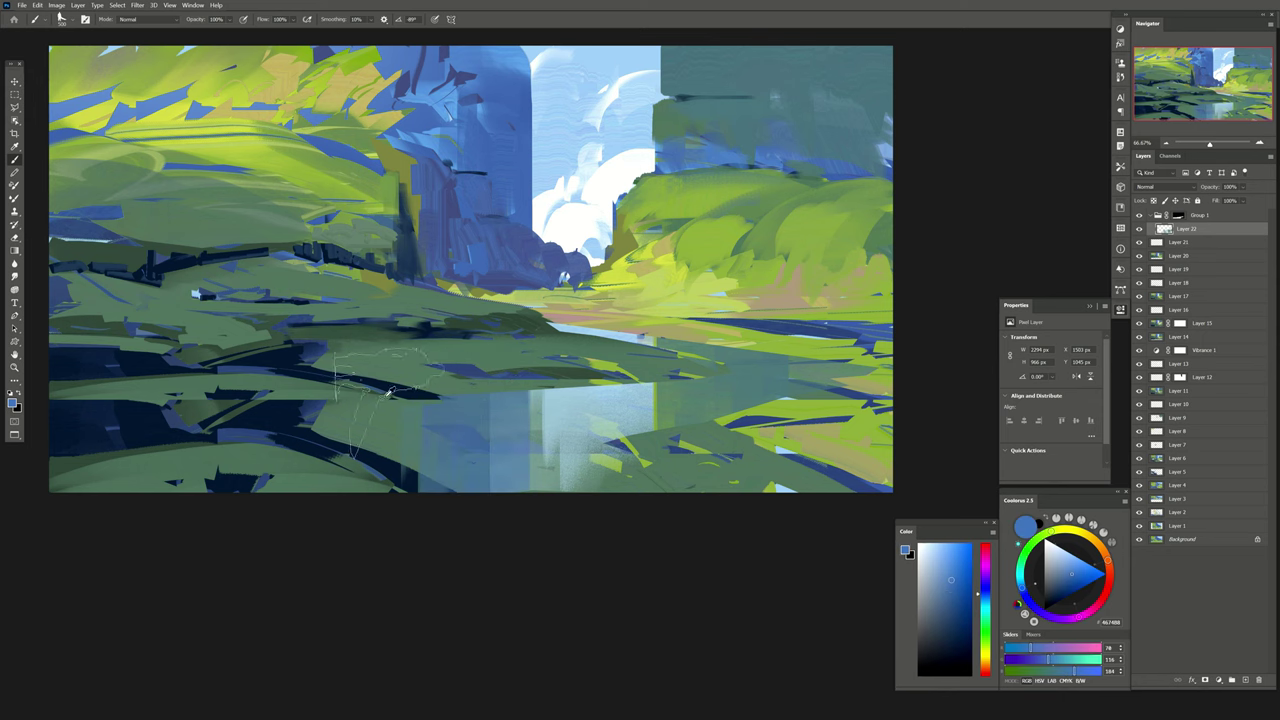
drag(316, 333, 364, 342)
alt+click(450, 269)
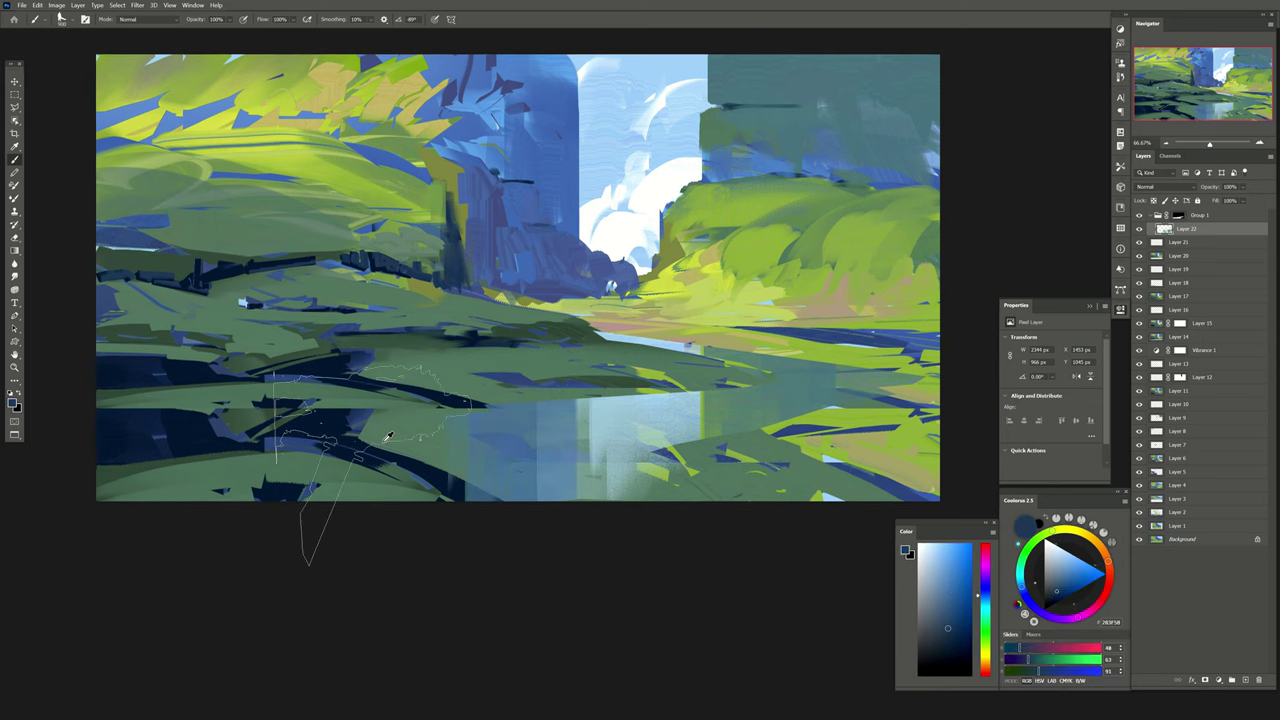
mouse_move(395, 470)
mouse_down()
mouse_move(315, 483)
mouse_move(120, 450)
mouse_up()
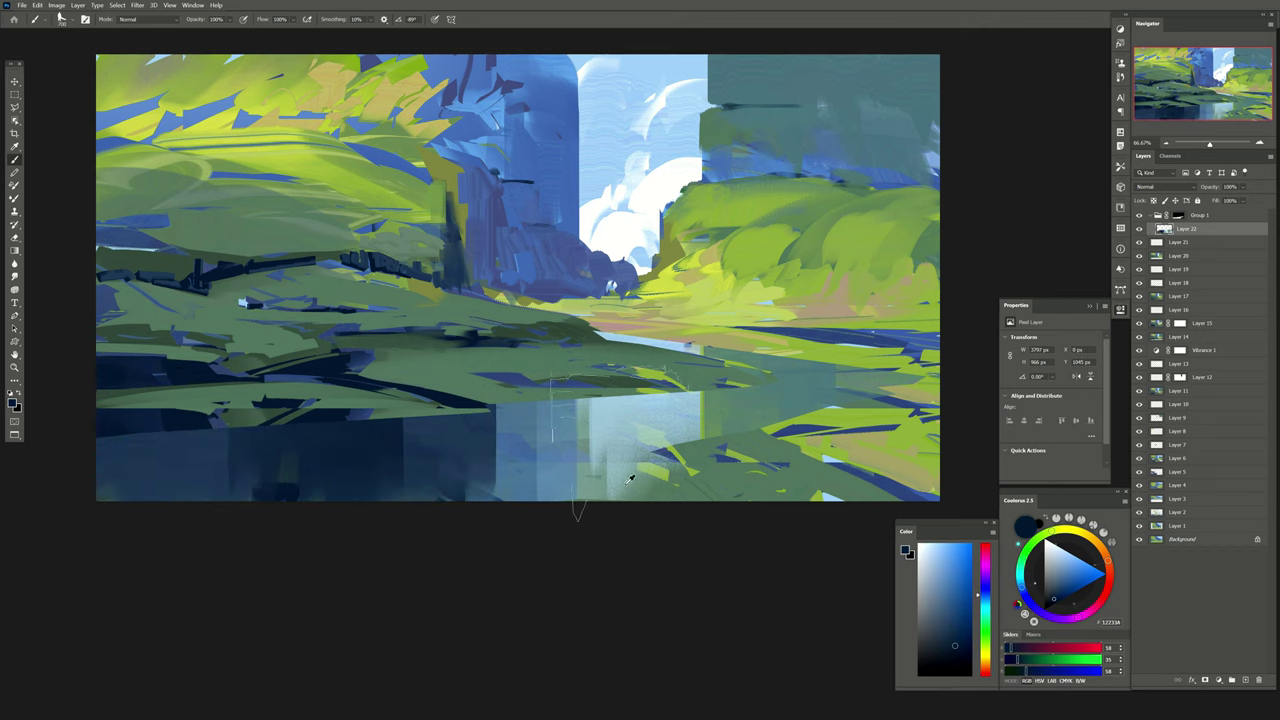
drag(640, 420, 620, 500)
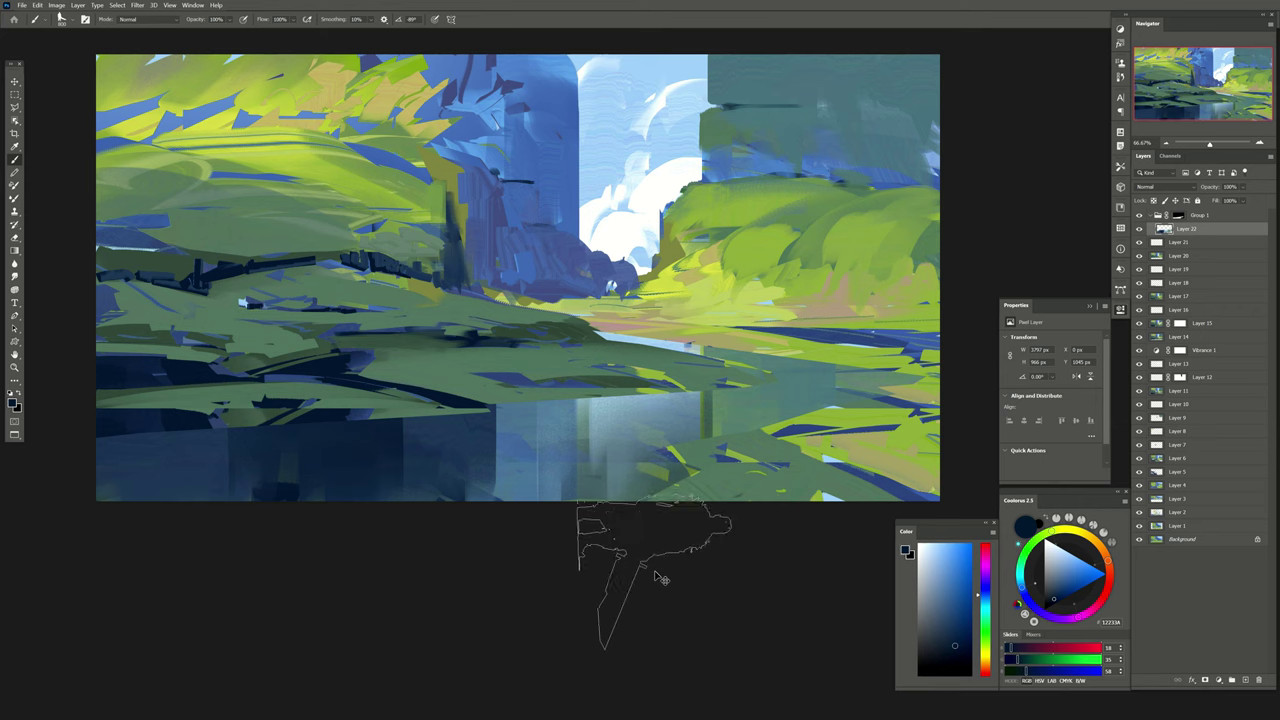
Mirror the painting and toggle Layer 21's visibility to compare.
key(h)
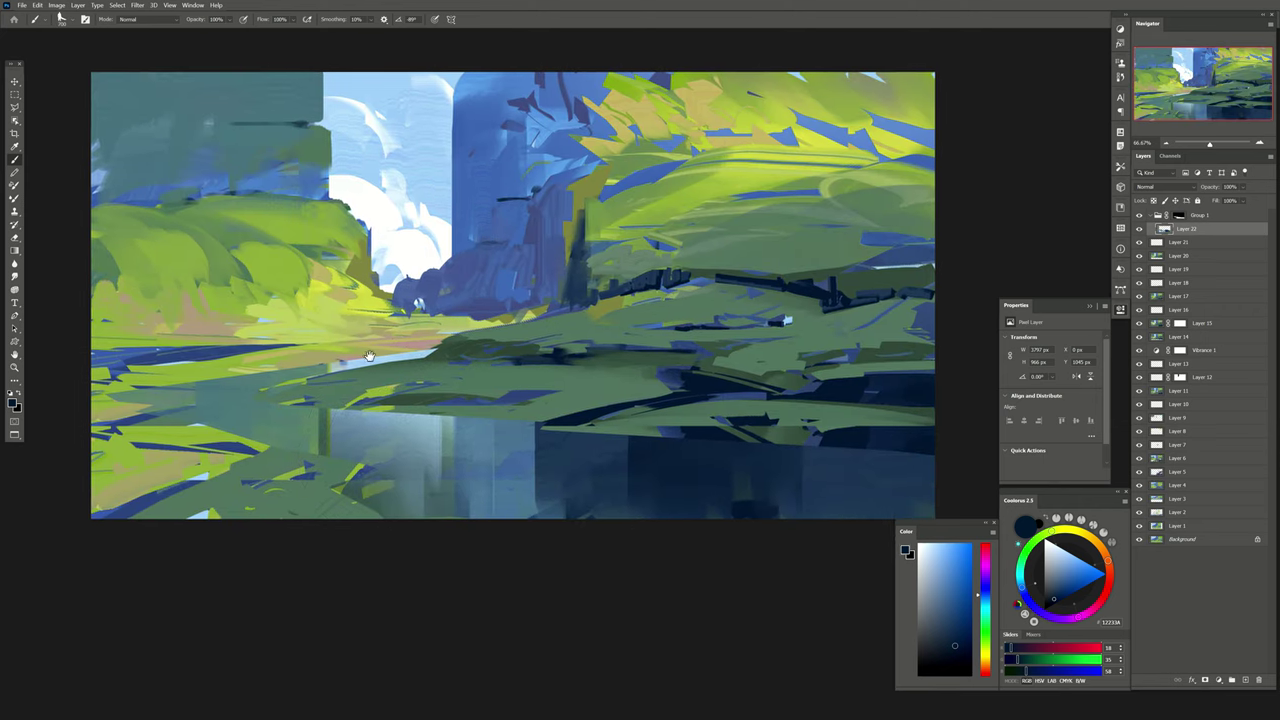
click(1139, 242)
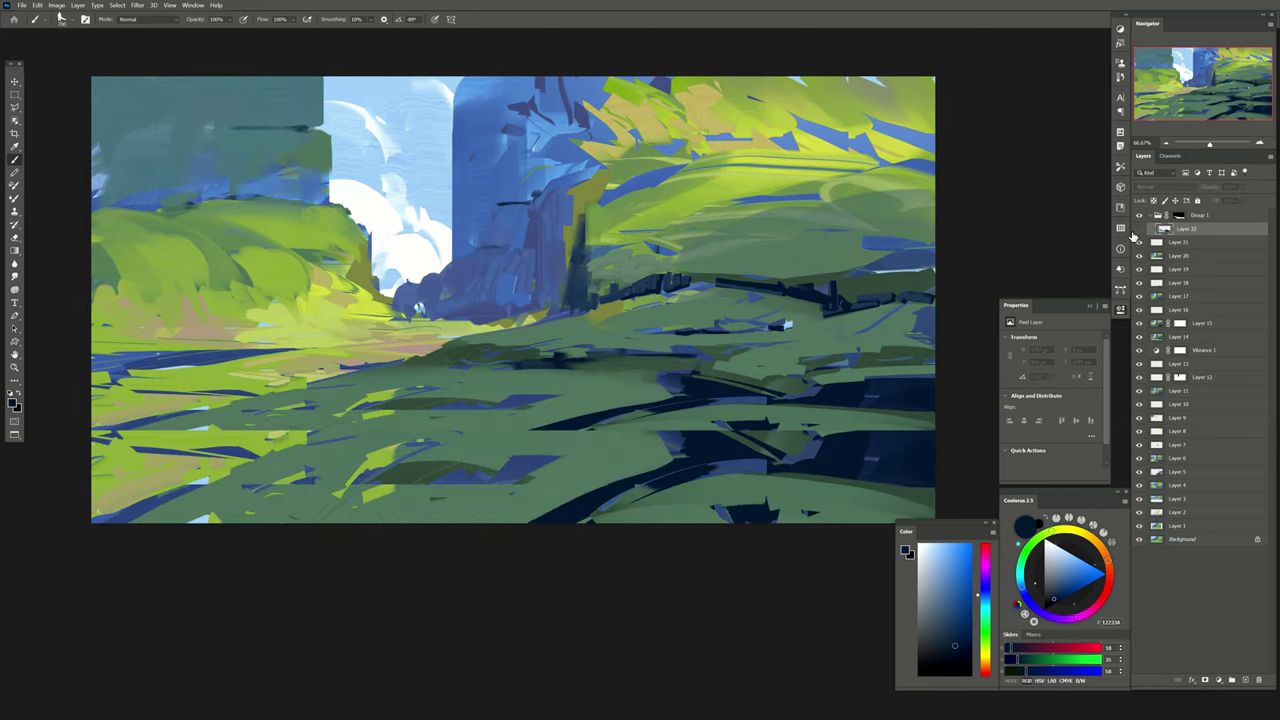
click(1139, 242)
Add a layer above Layer 21 and paint yellow-green strokes across the lower-left grass.
click(1245, 679)
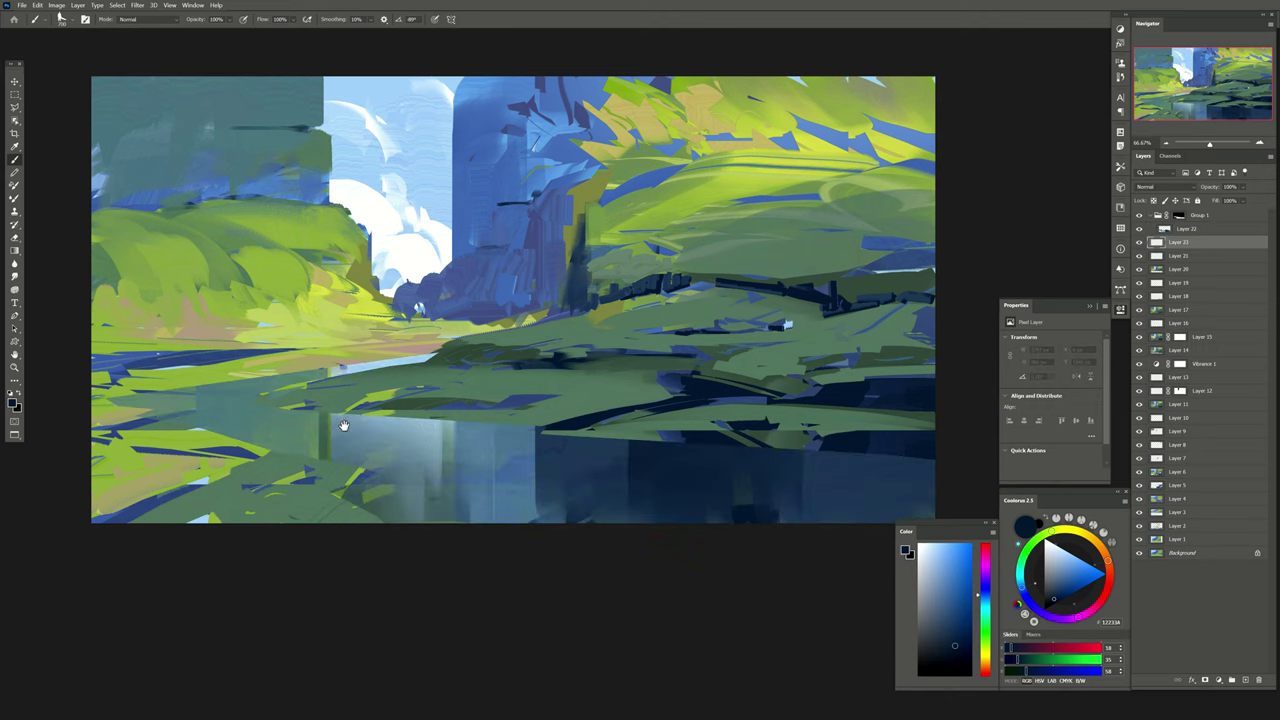
drag(344, 425, 354, 423)
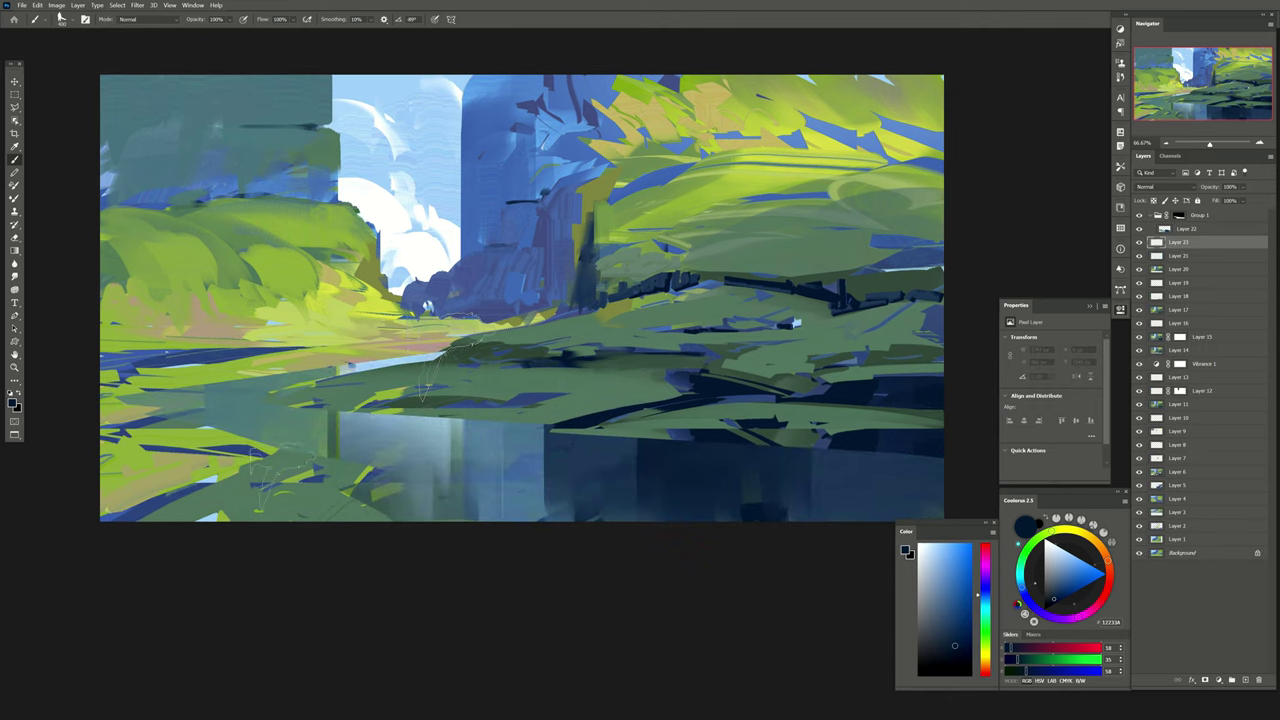
alt+click(203, 469)
drag(309, 483, 225, 450)
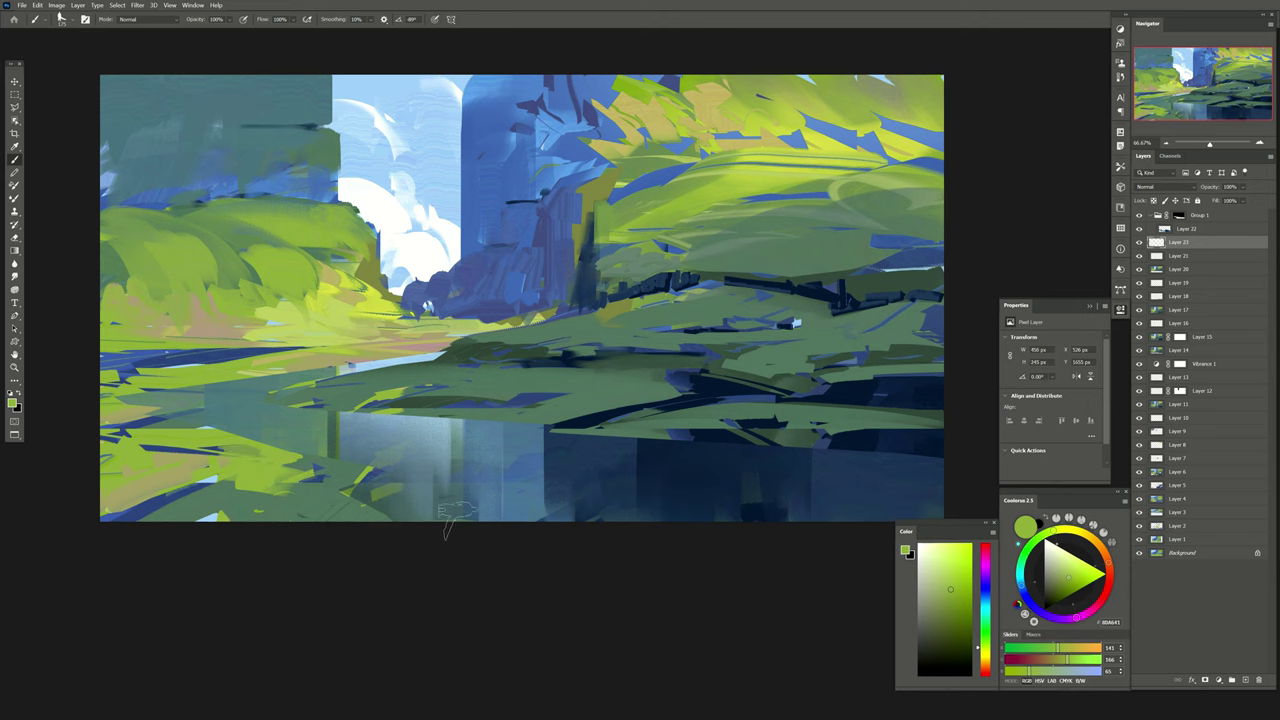
drag(350, 500, 410, 520)
drag(275, 460, 519, 553)
drag(178, 458, 325, 568)
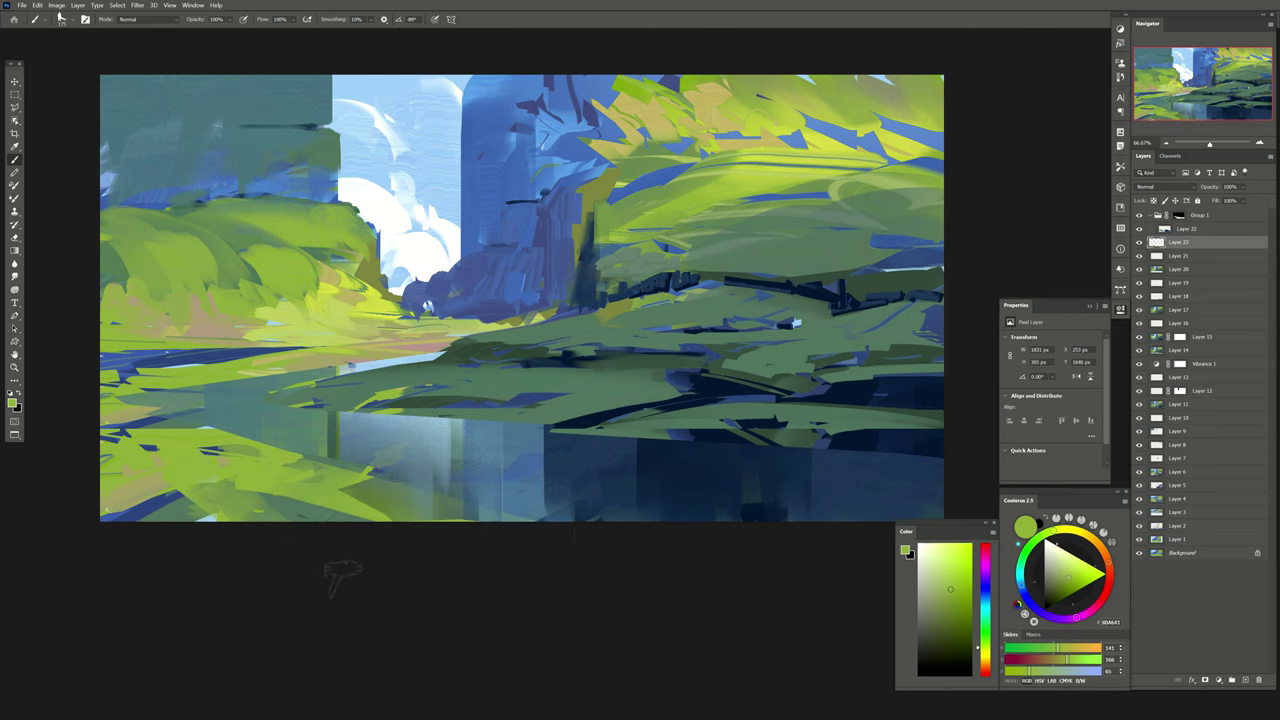
drag(292, 358, 349, 405)
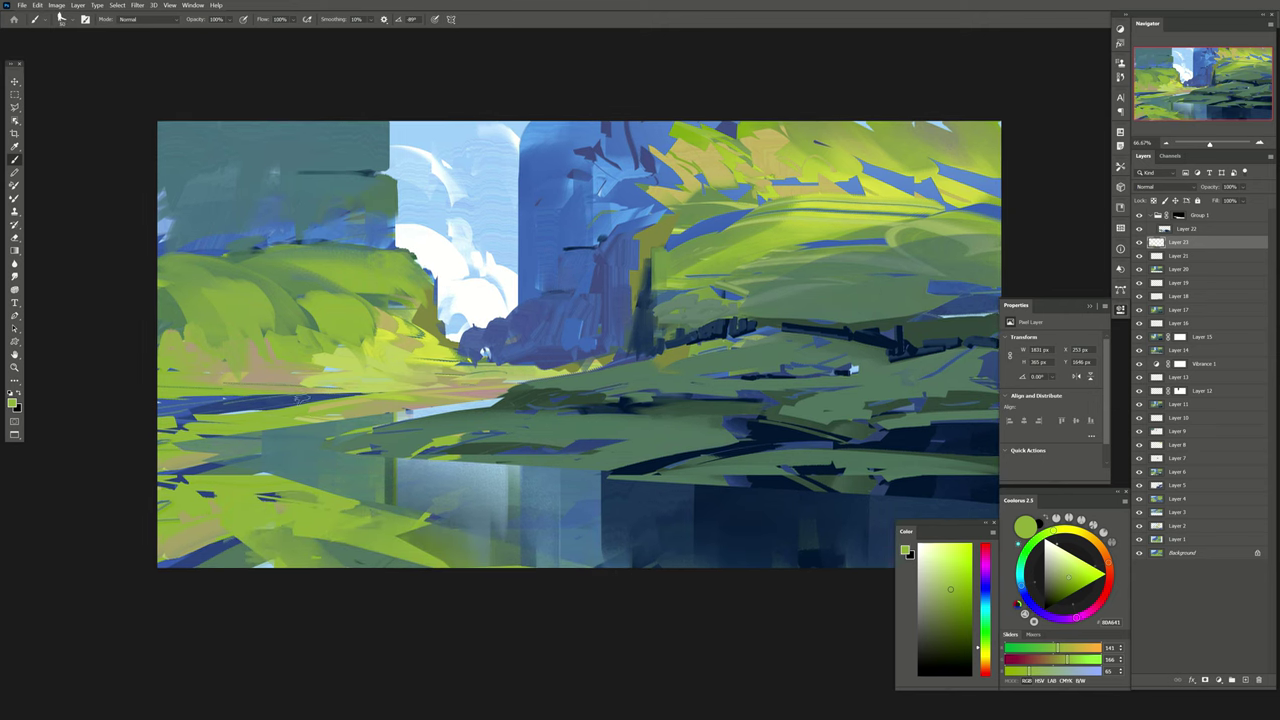
alt+click(500, 366)
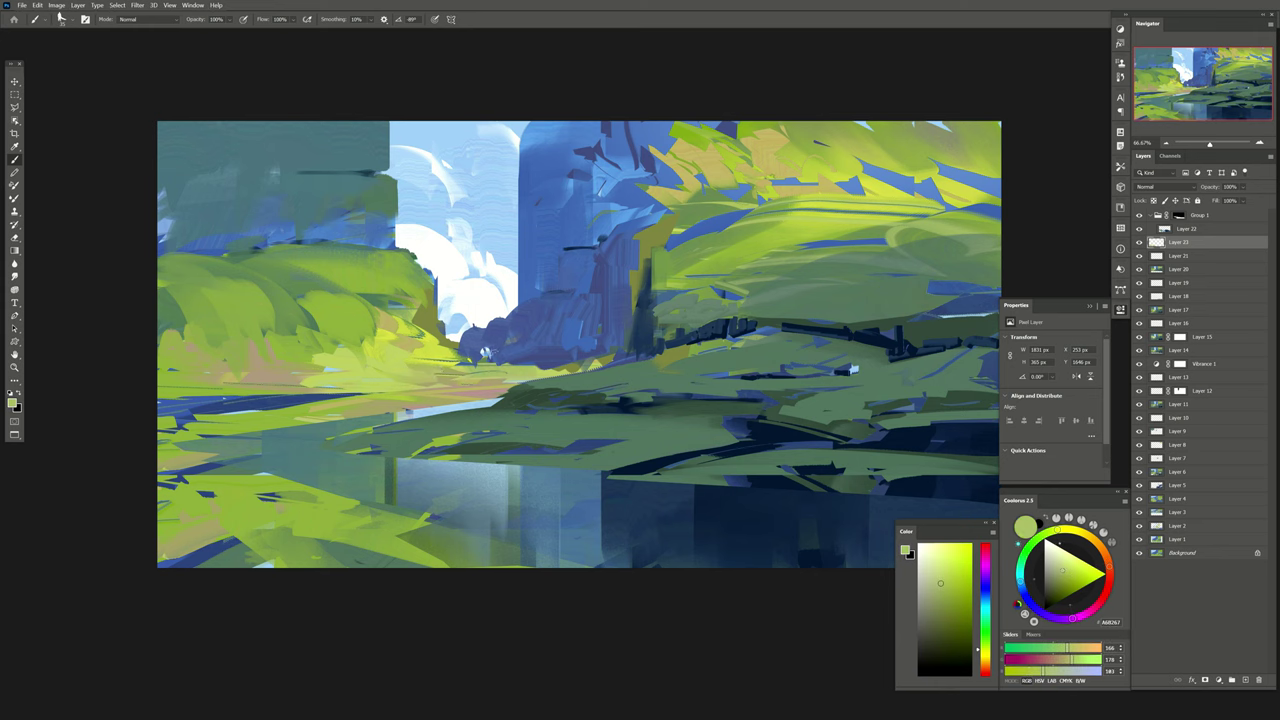
drag(560, 345, 527, 328)
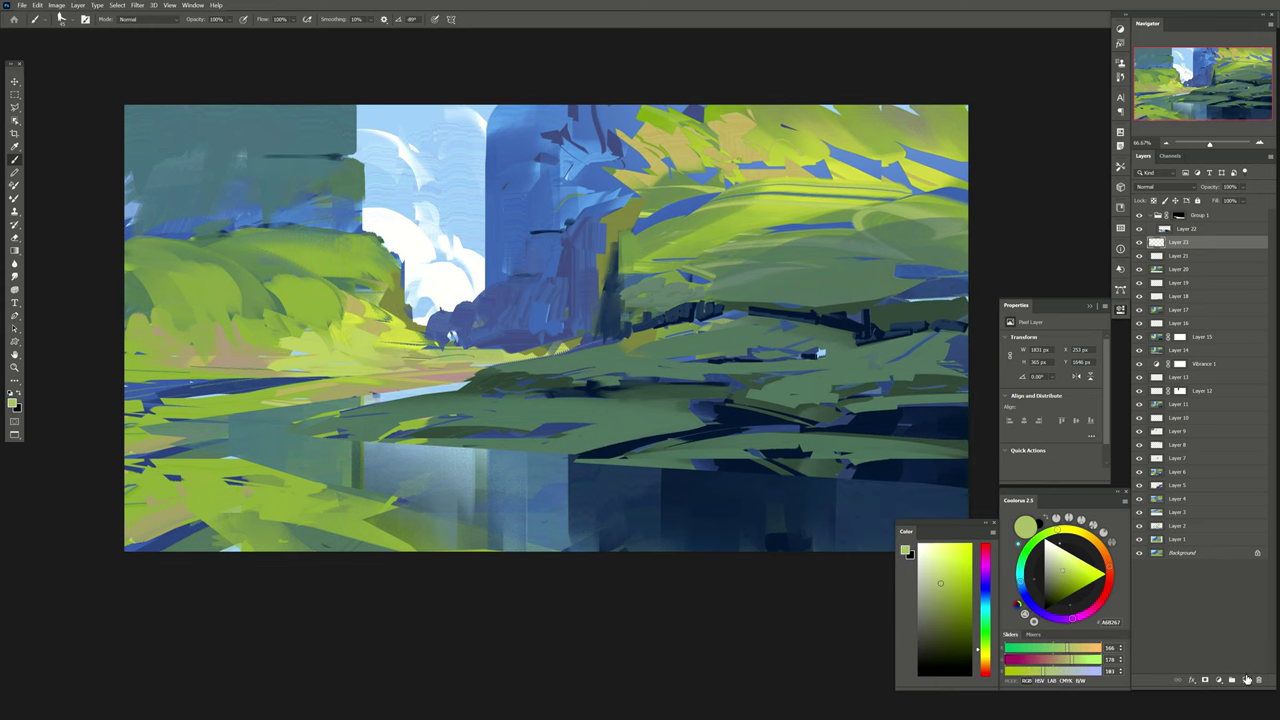
Add Layer 24 in Lighten blend mode and sample the central cliff's blue.
click(1247, 680)
click(1160, 186)
click(1165, 250)
drag(517, 265, 500, 278)
alt+click(590, 252)
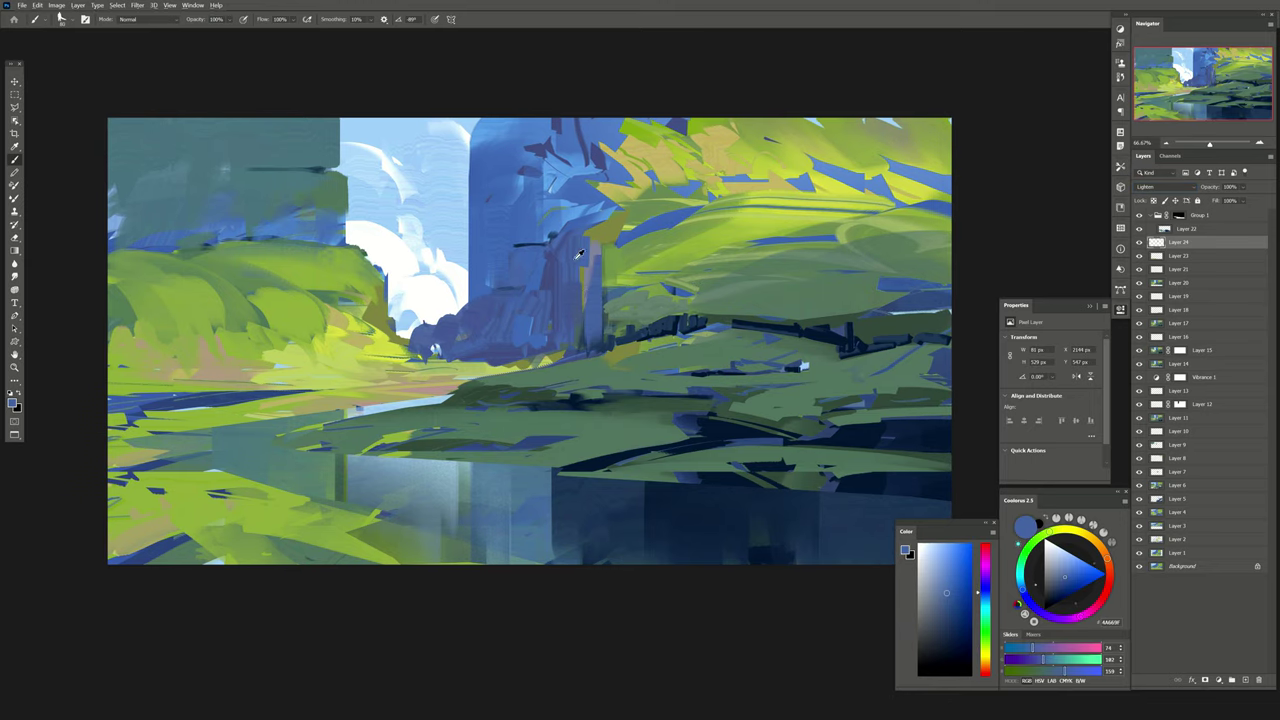
alt+click(578, 254)
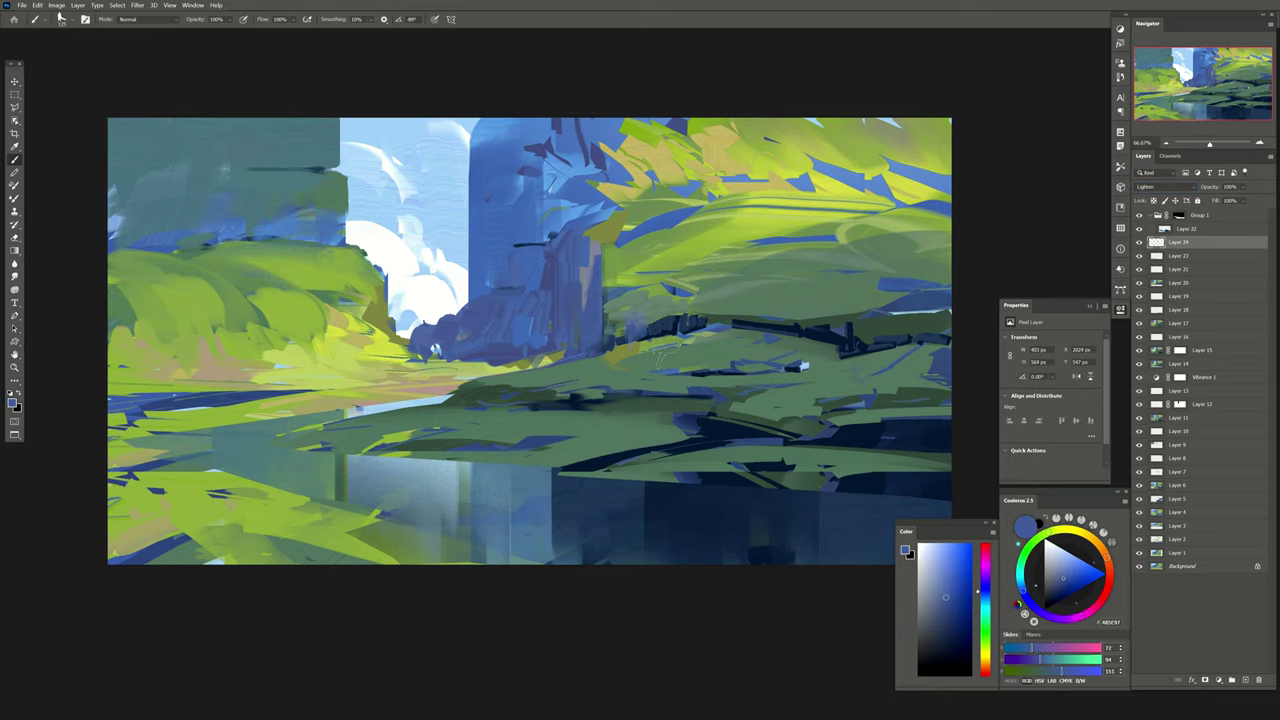
key(e)
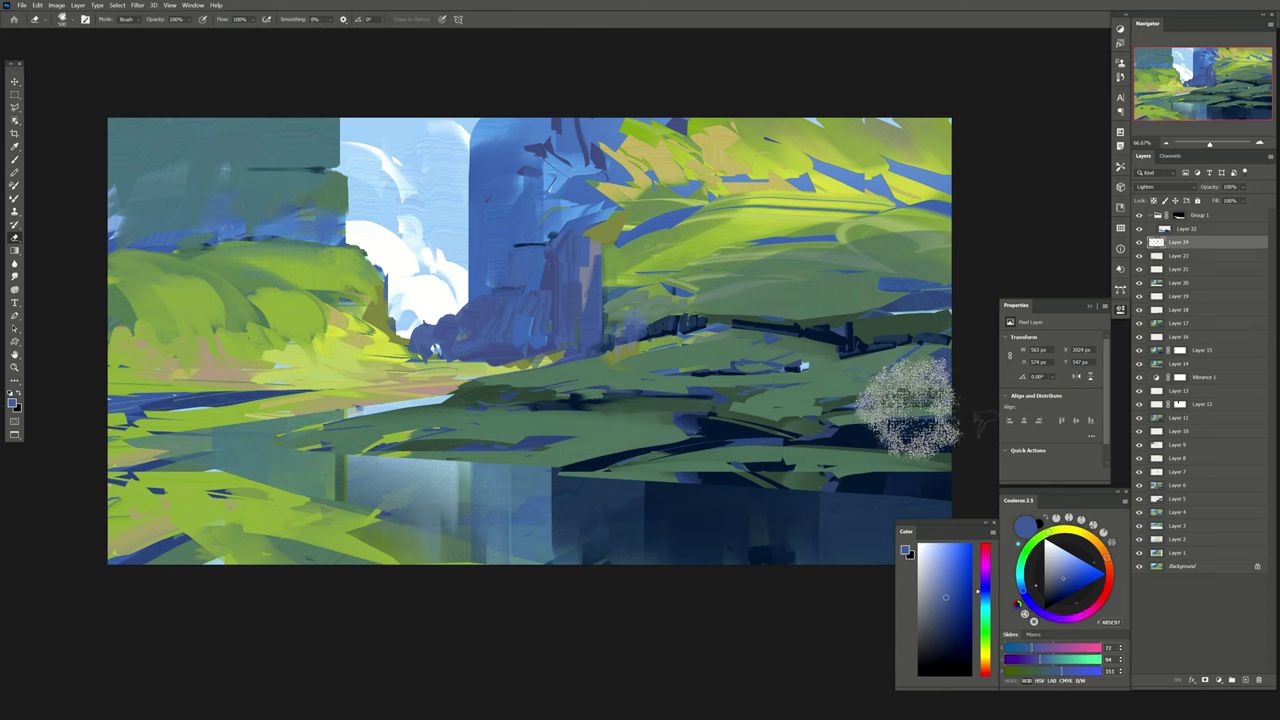
Add Layer 25, undo a stray textured stroke, and make Layer 22 active.
click(1232, 679)
drag(370, 362, 395, 357)
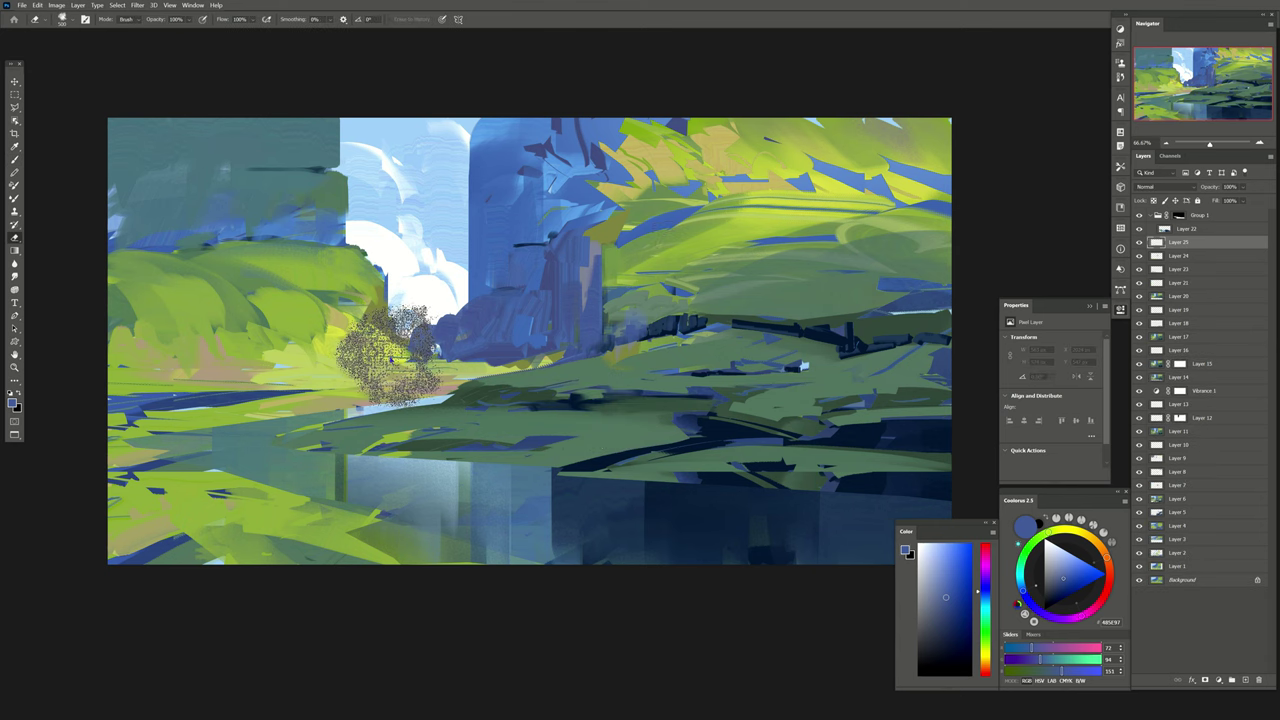
key(ctrl+z)
drag(535, 362, 531, 329)
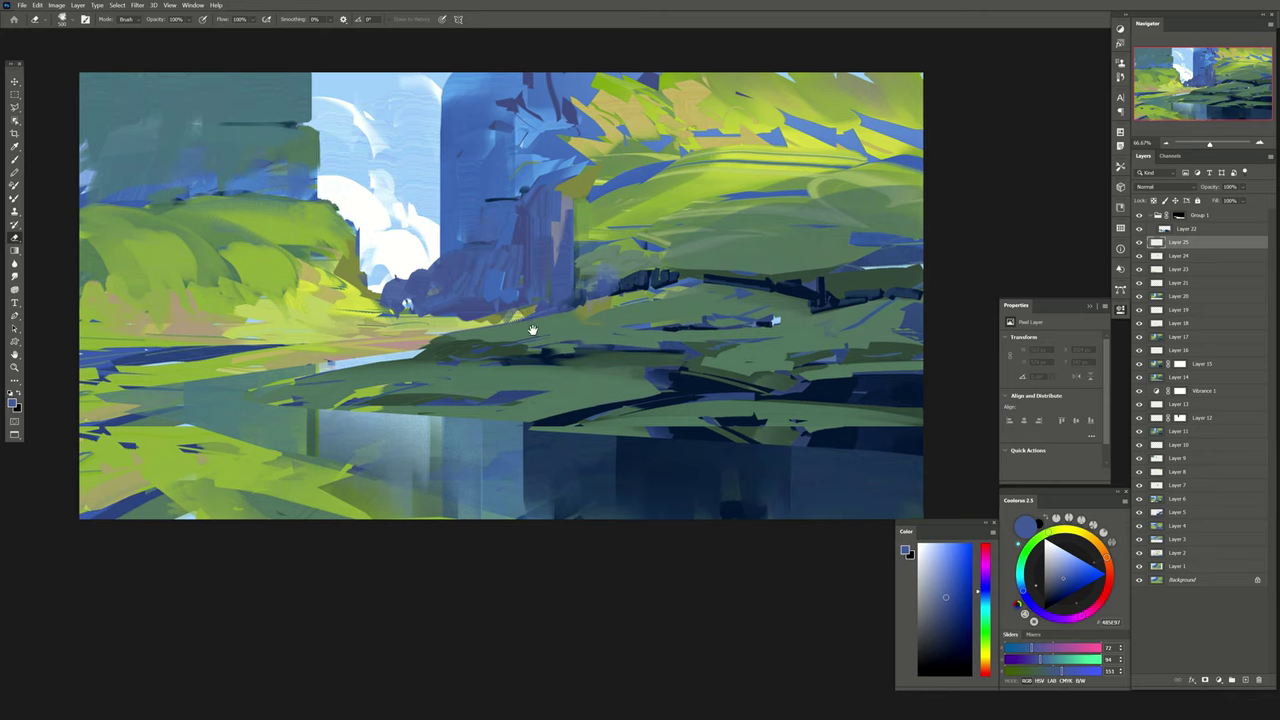
key(l)
drag(391, 346, 433, 362)
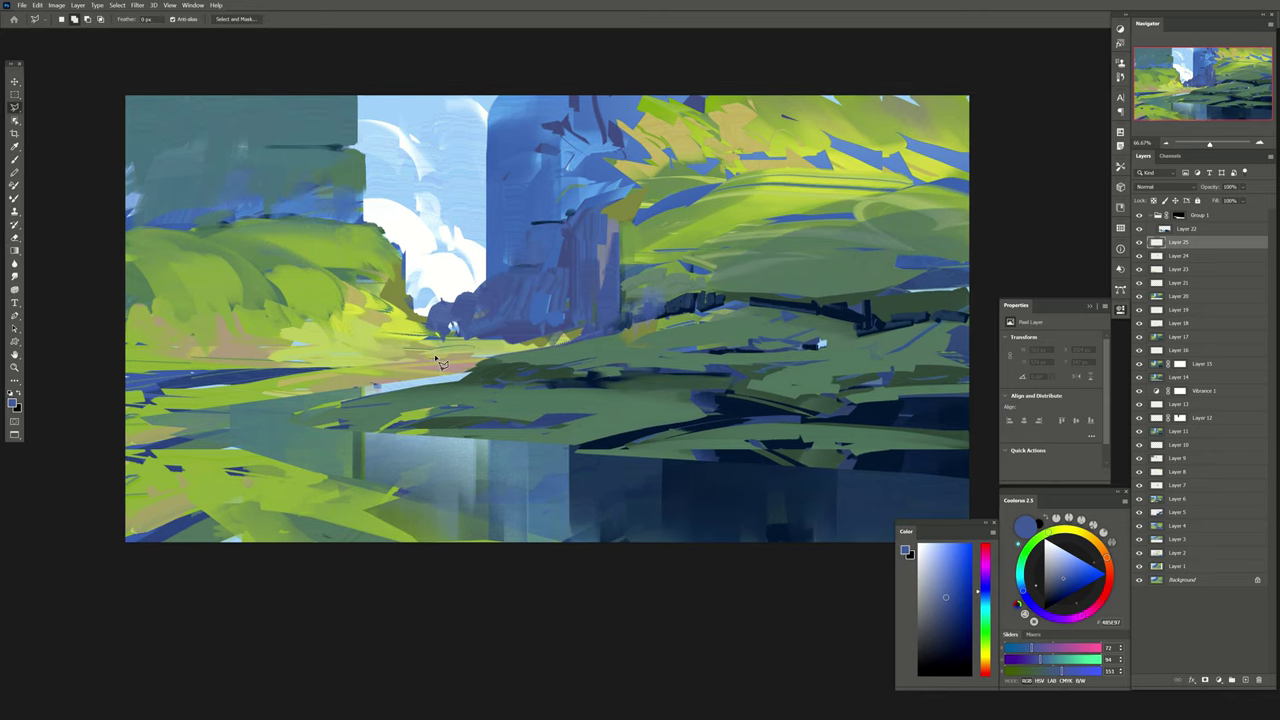
click(1168, 231)
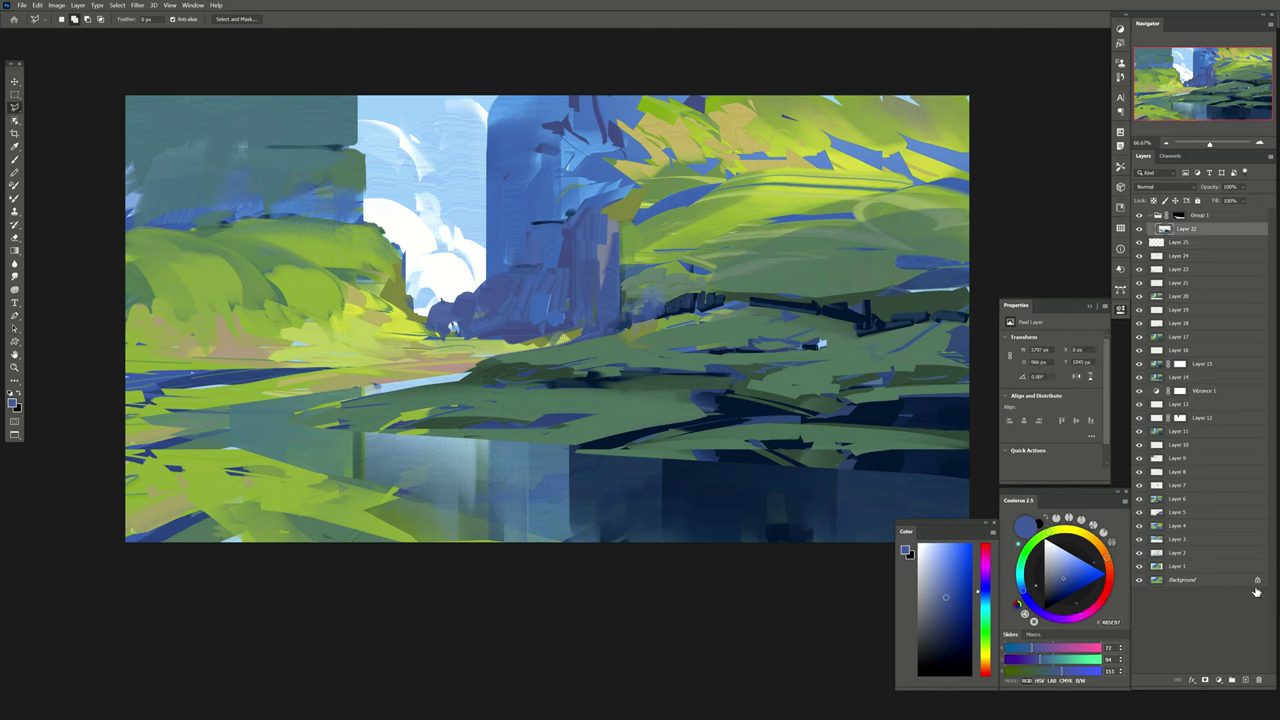
Add a new layer above Layer 22 in Group 1 and try a grey-green stroke over the water, then undo it.
click(1246, 680)
key(b)
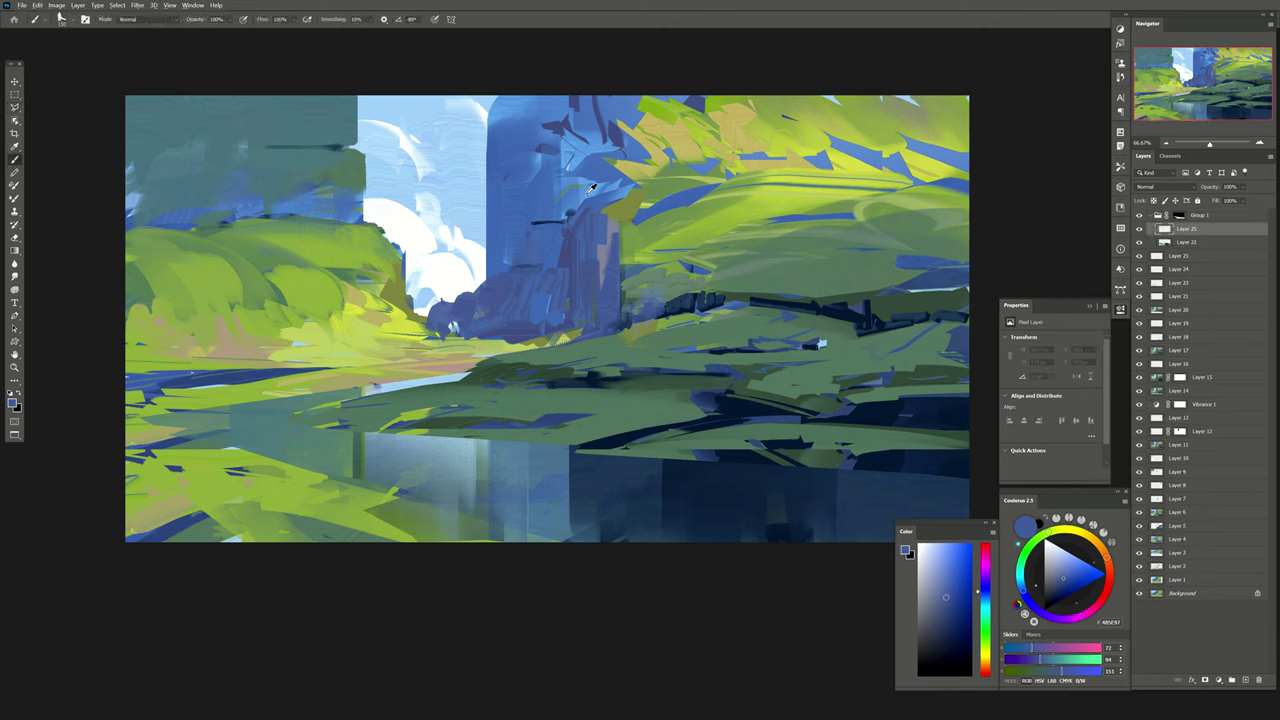
alt+click(591, 186)
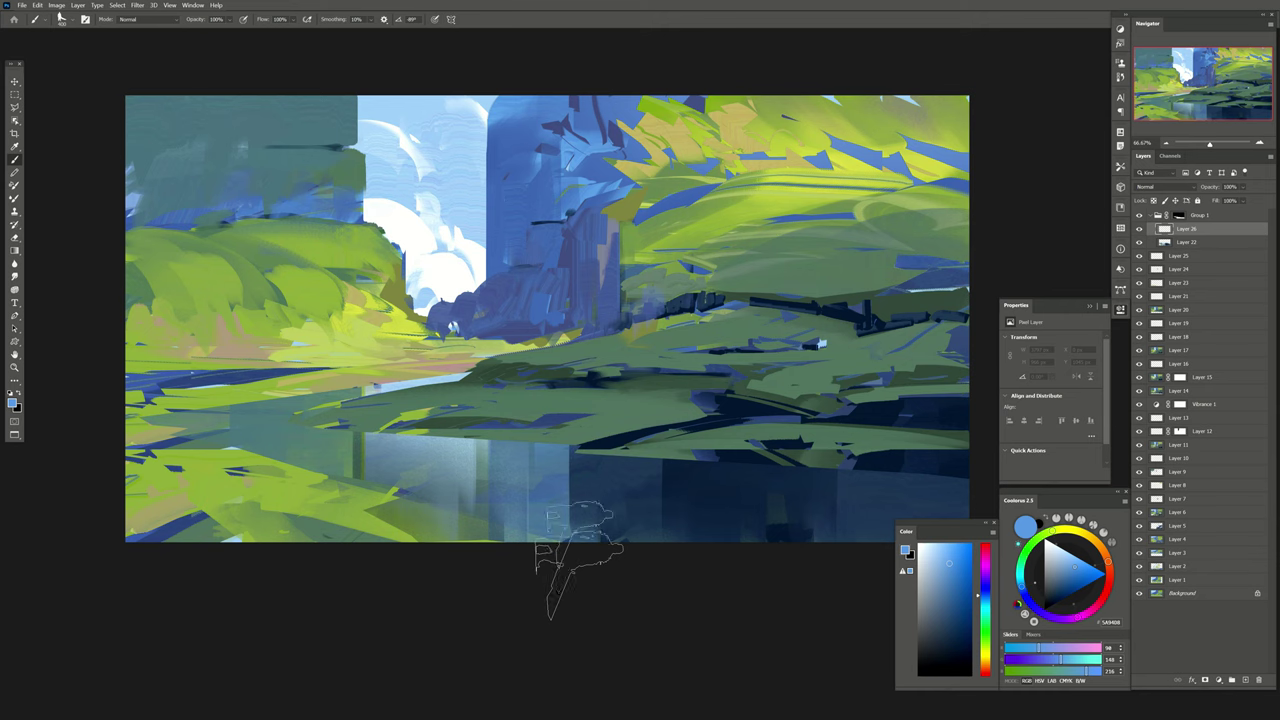
alt+click(577, 474)
drag(575, 540, 585, 455)
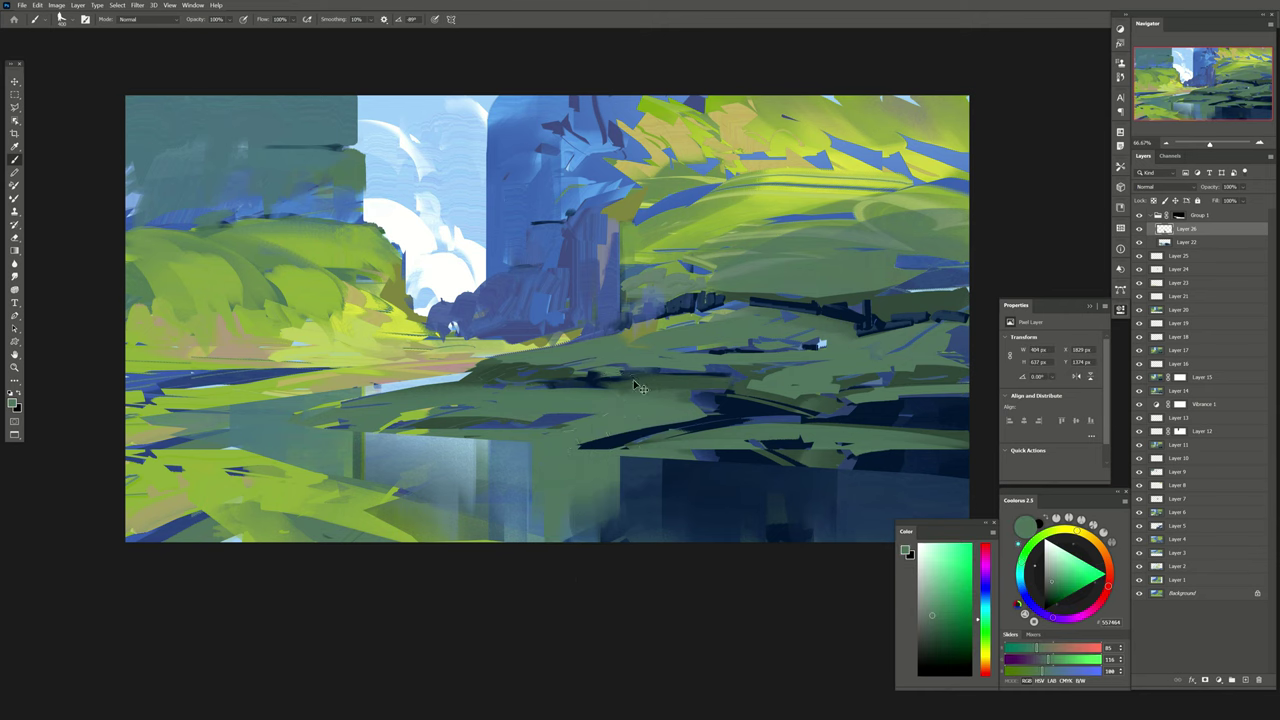
key(ctrl+z)
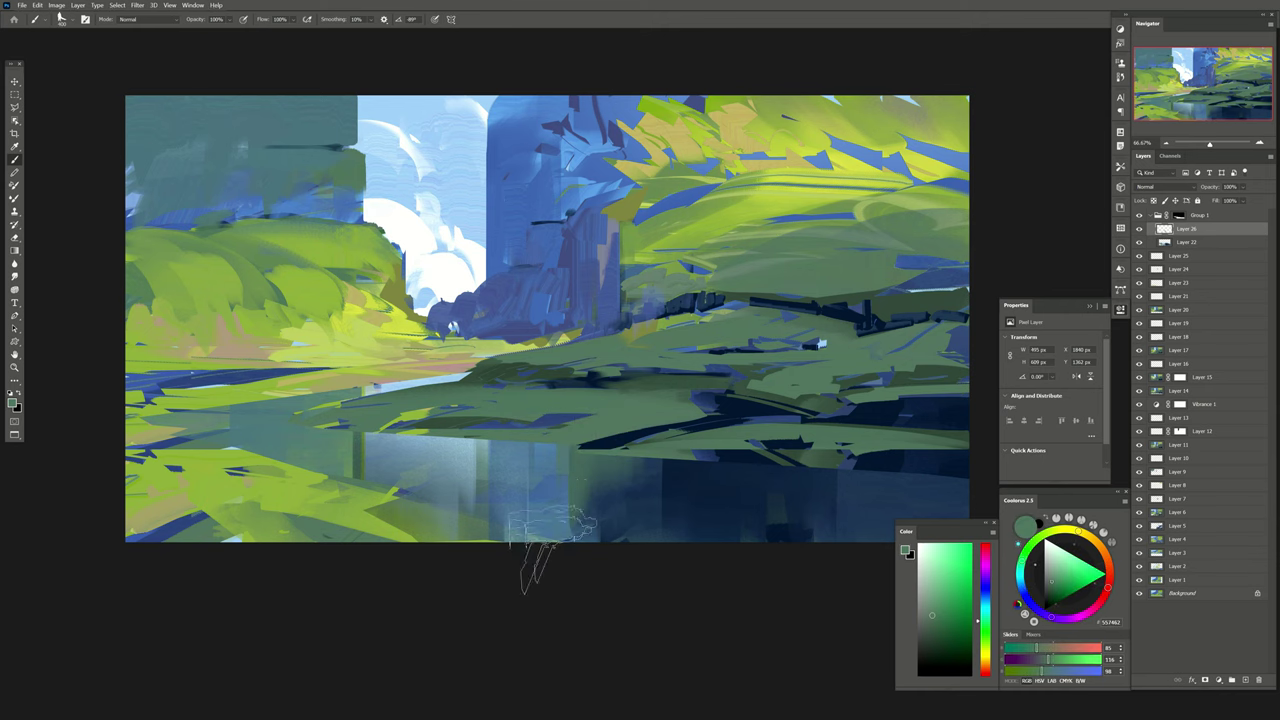
Paint navy and grey-green reflection strokes into the water, then erase part of them.
alt+click(612, 440)
mouse_move(575, 540)
mouse_down()
mouse_move(612, 445)
mouse_move(498, 418)
mouse_move(350, 455)
mouse_up()
alt+click(612, 441)
alt+click(606, 443)
alt+click(457, 421)
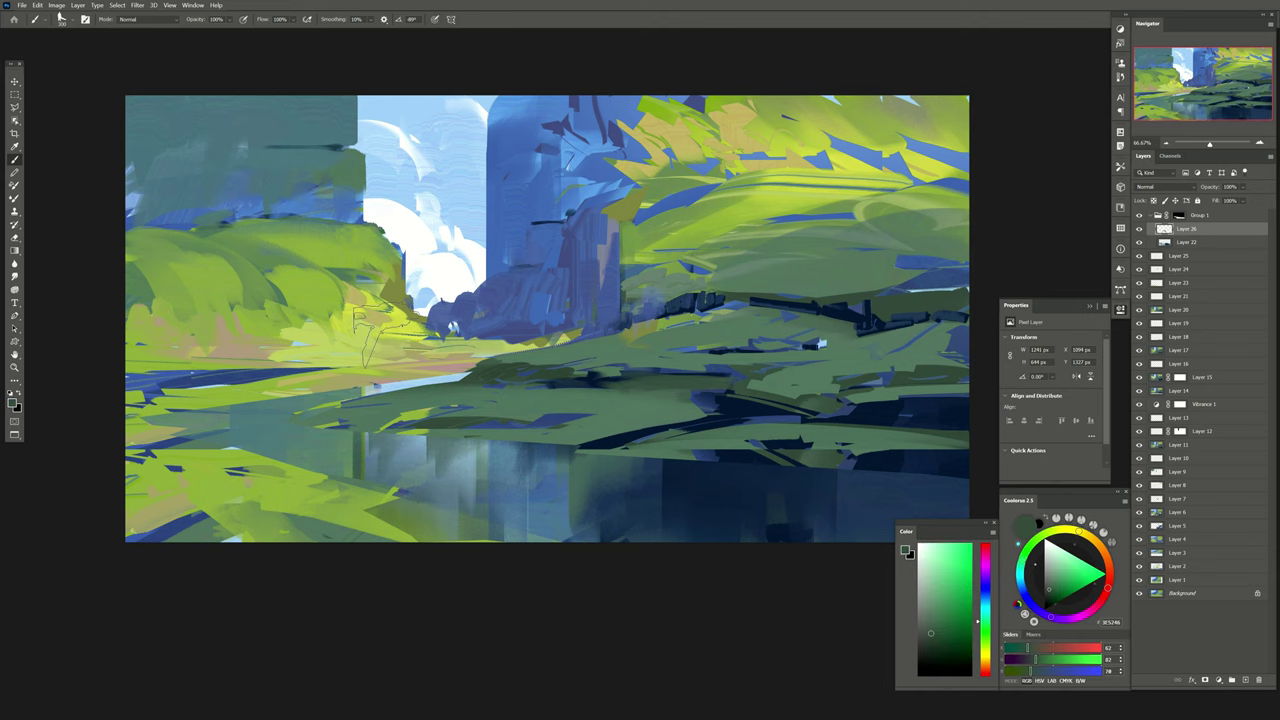
key(e)
drag(384, 336, 543, 557)
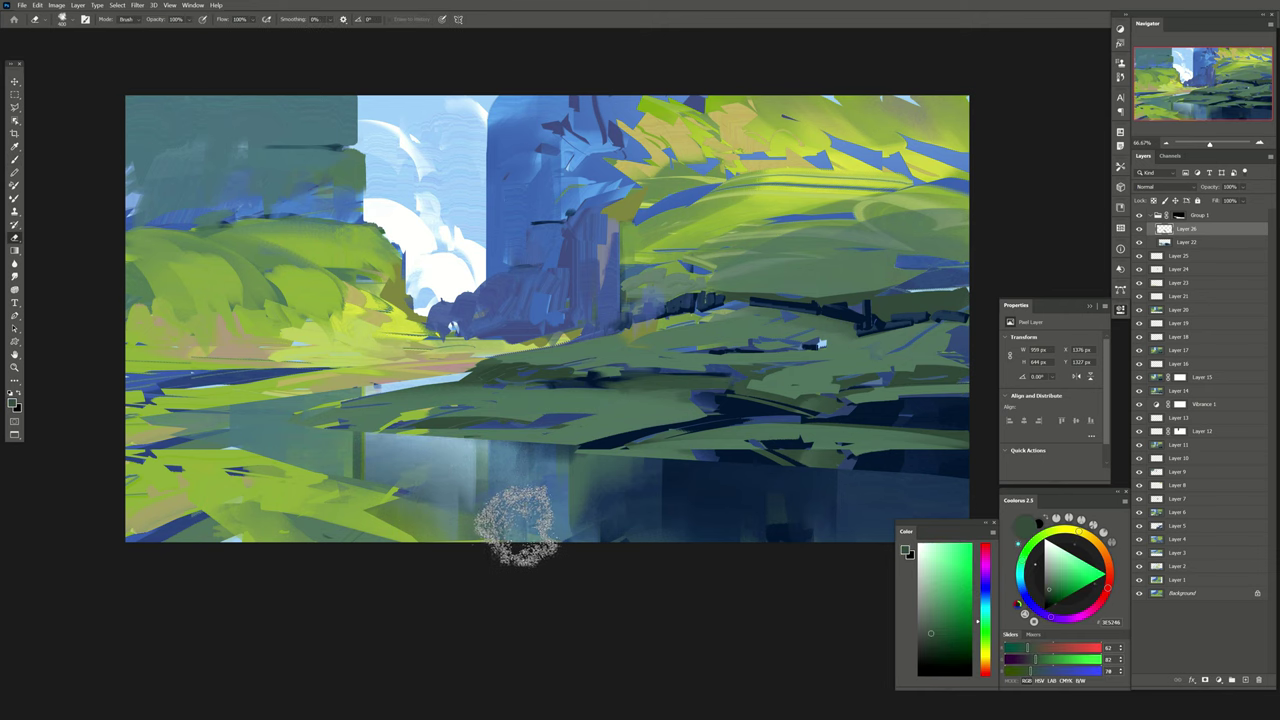
Sample mid green and dark water blue, then try a white lightening stroke on the water and undo it.
drag(612, 458, 552, 402)
key(b)
alt+click(760, 345)
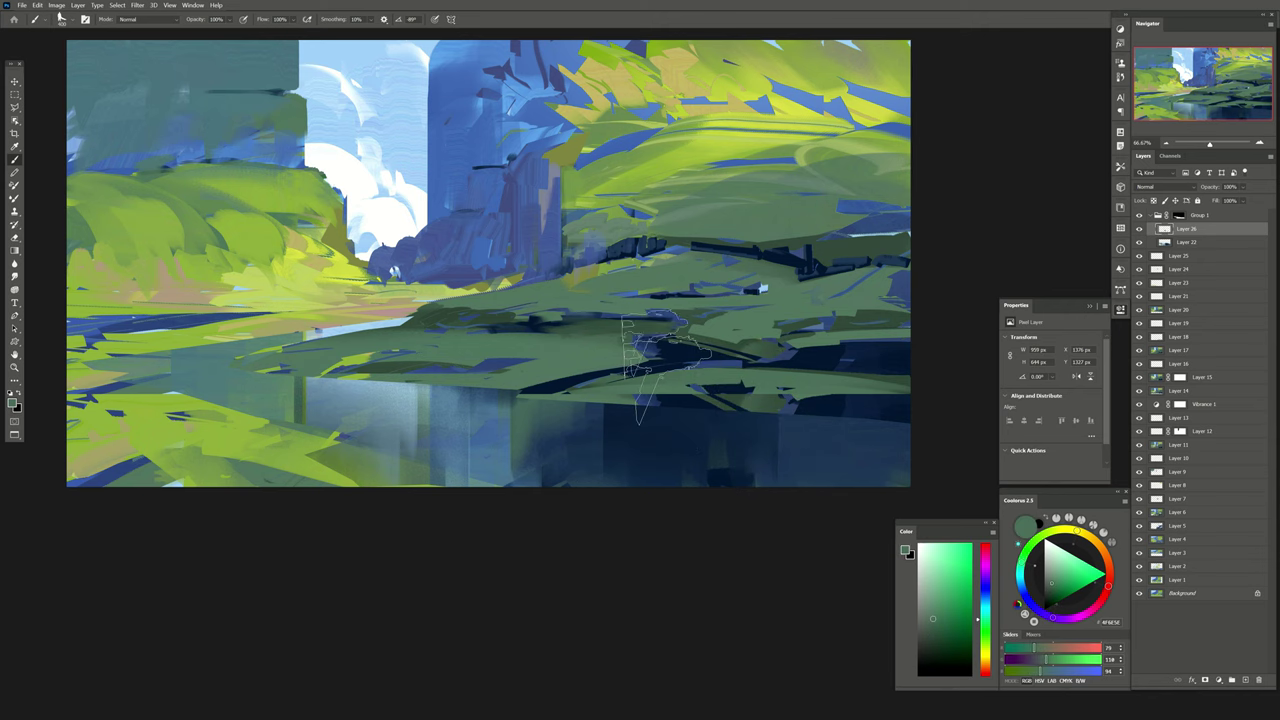
drag(456, 299, 492, 346)
alt+click(585, 505)
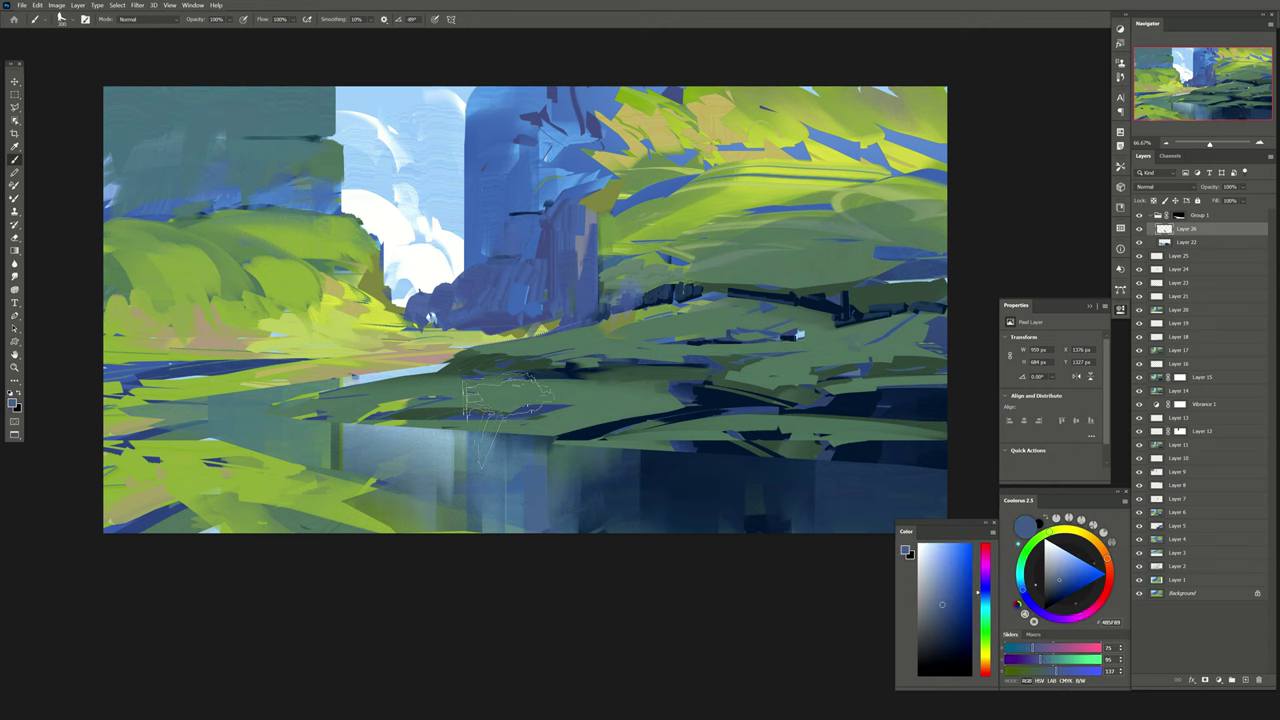
drag(425, 382, 512, 438)
key(x)
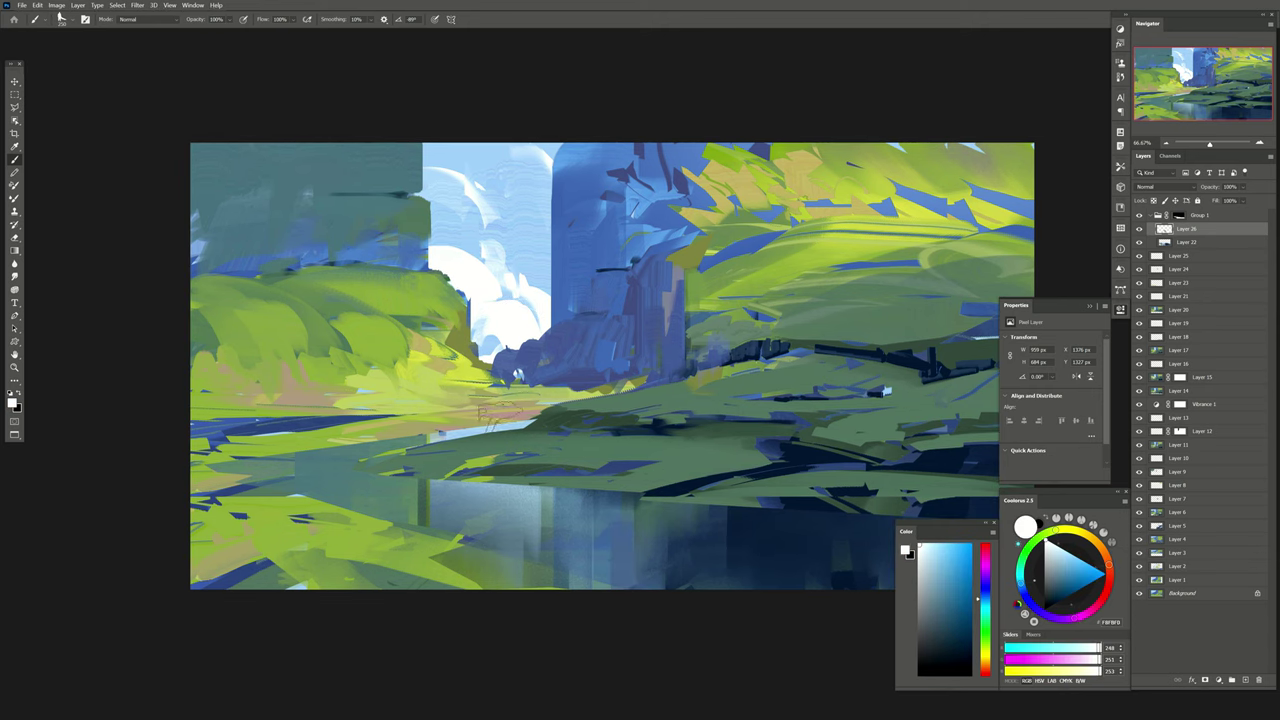
drag(484, 510, 452, 640)
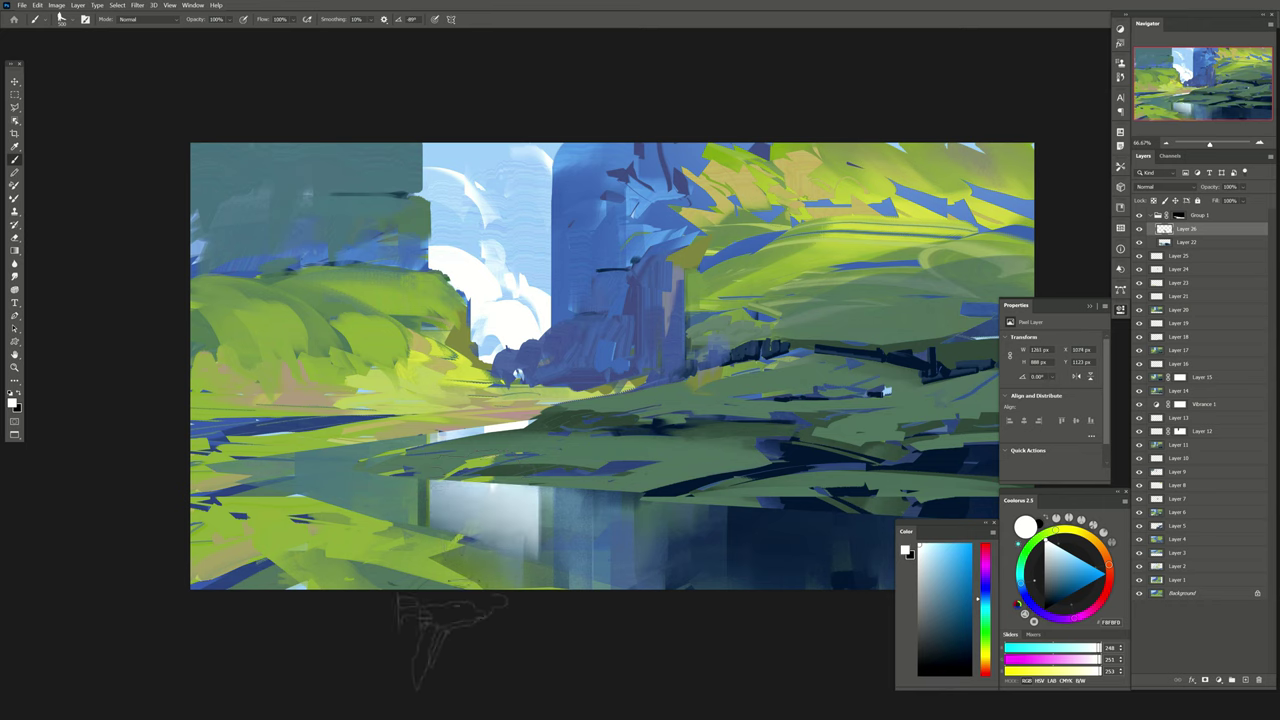
key(ctrl+z)
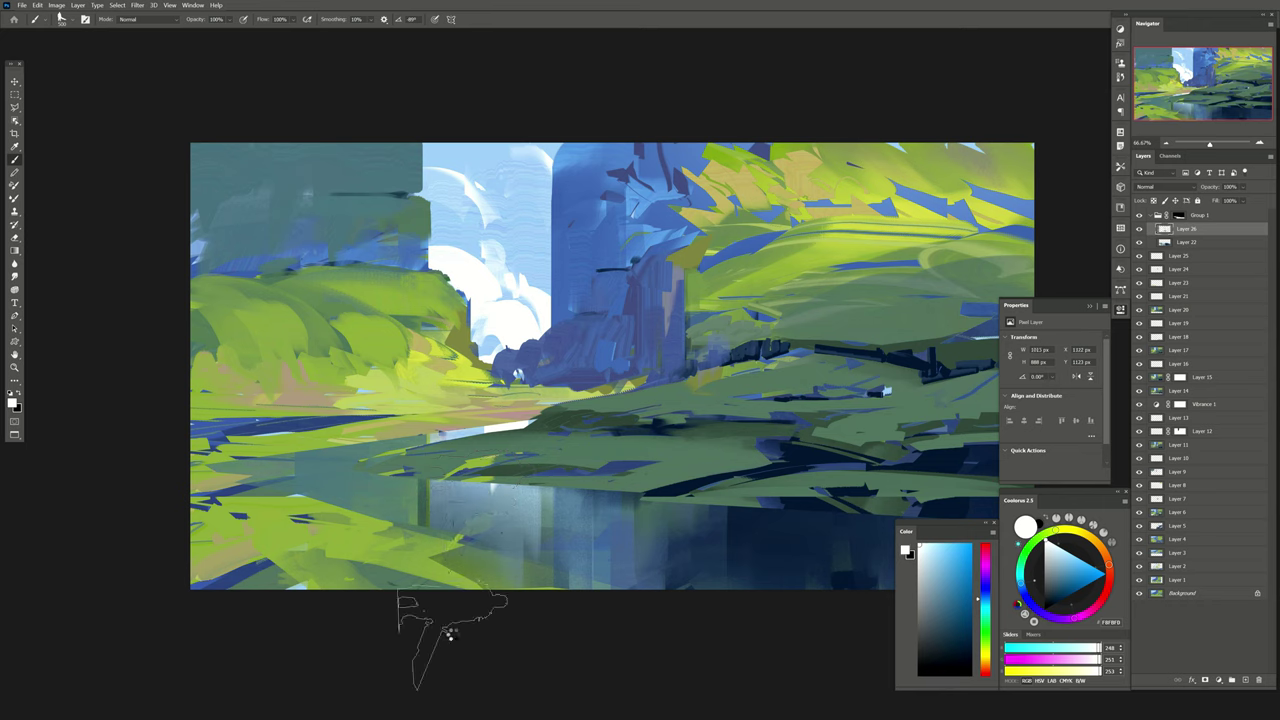
Mirror the painting horizontally and add Layer 27 above Layer 26.
key(h)
key(e)
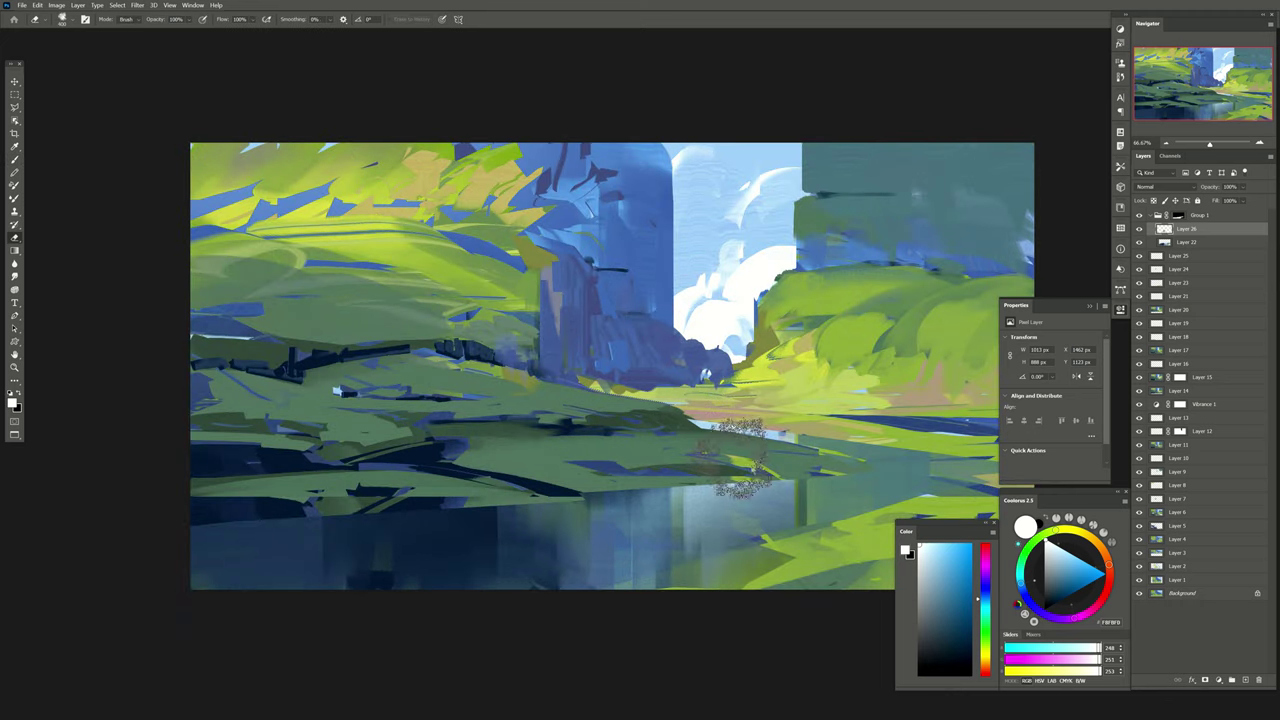
click(1231, 680)
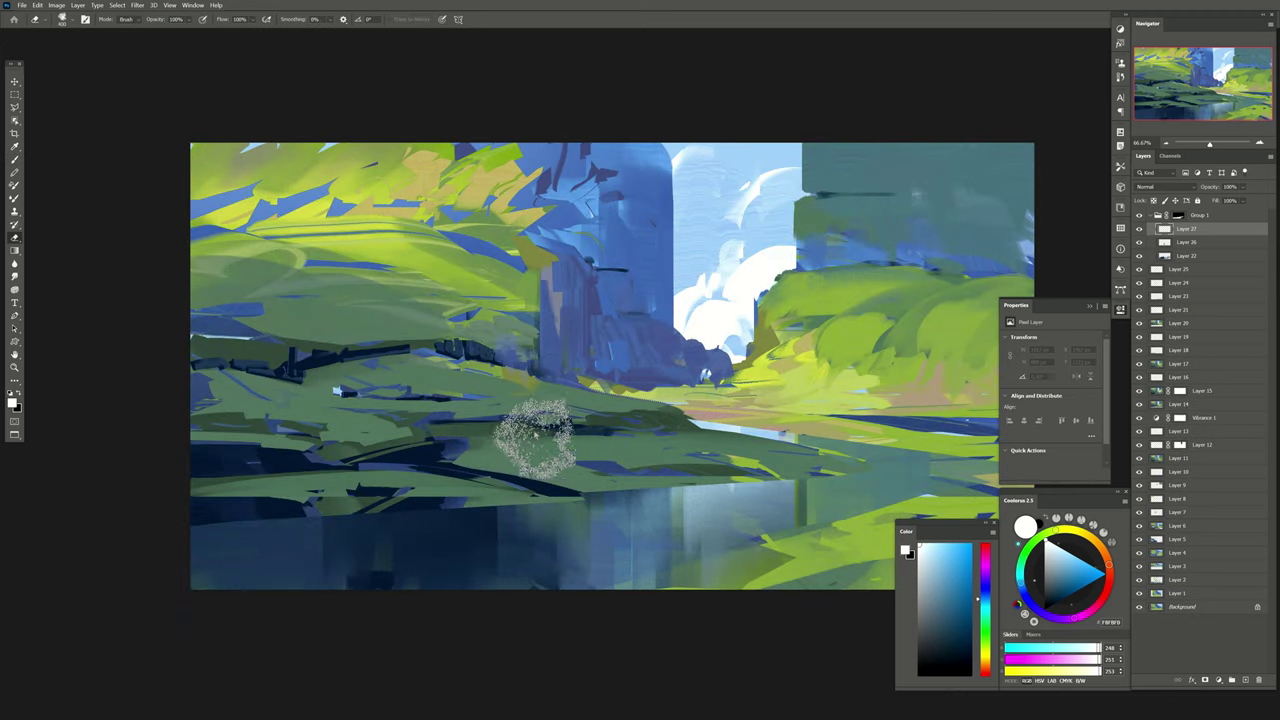
drag(528, 429, 461, 415)
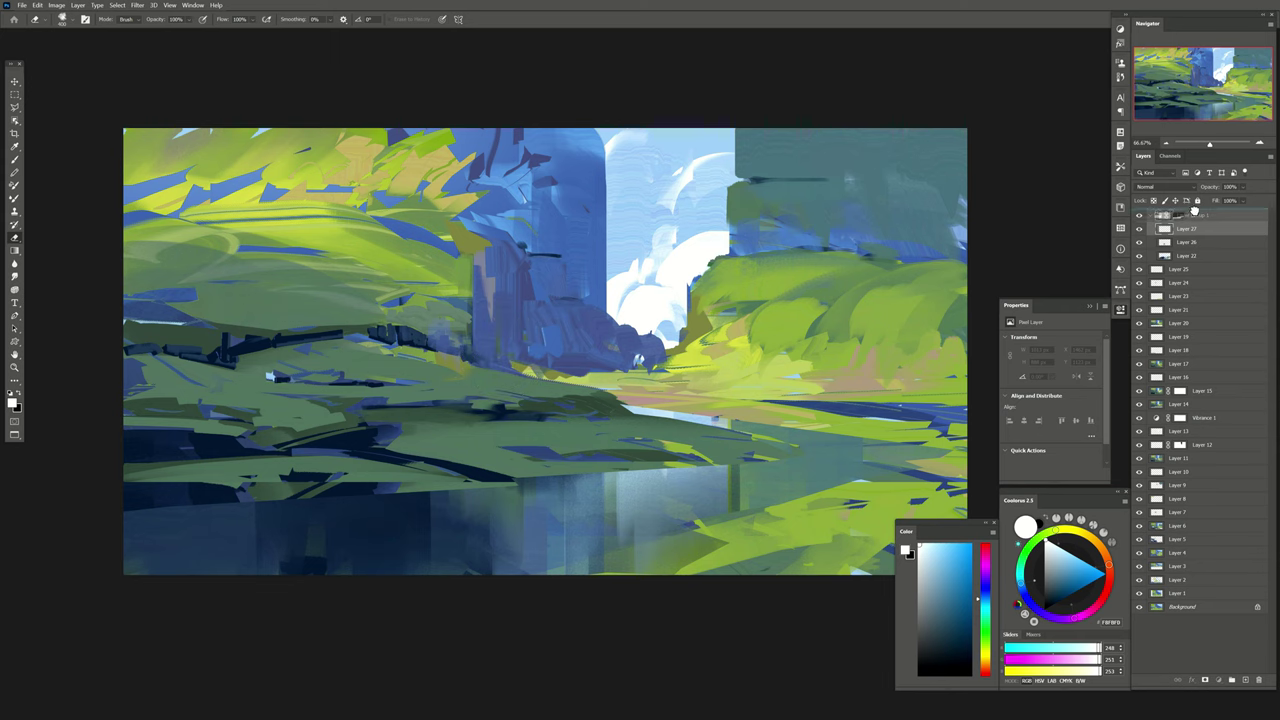
Collapse and hide Group 1, then marquee-select the cliffs and distant hills.
click(1148, 215)
click(1138, 215)
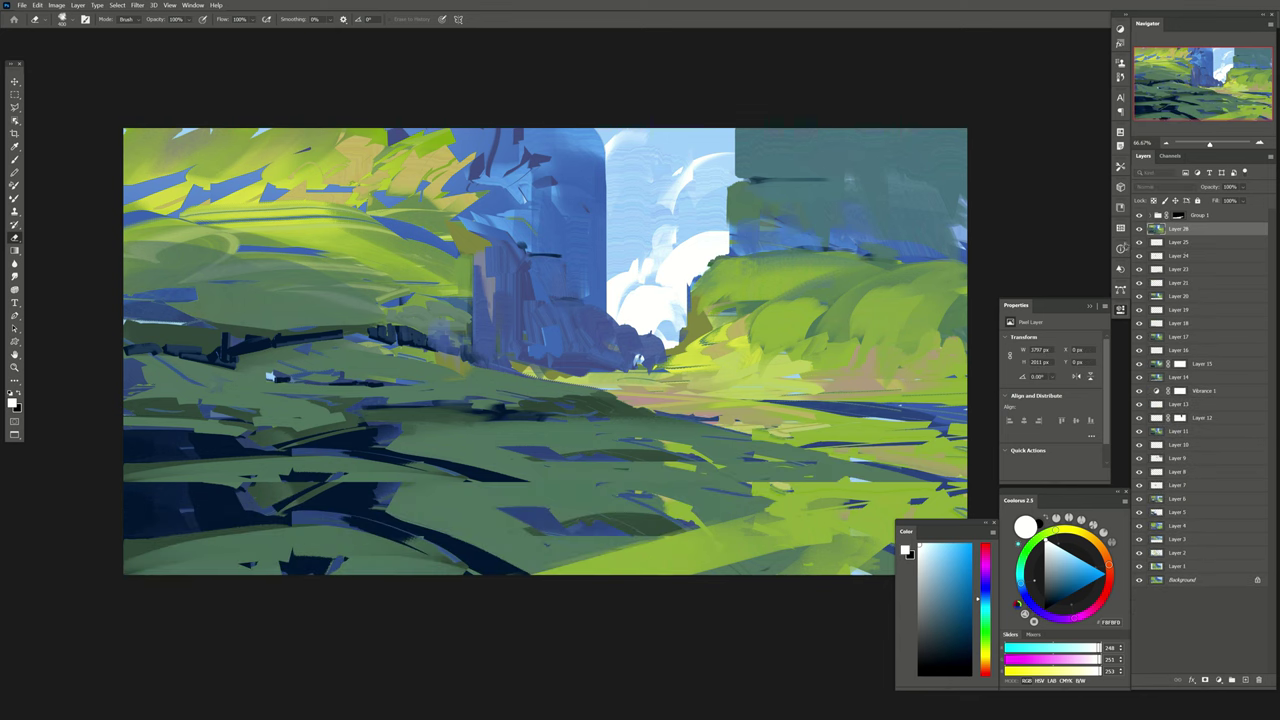
key(shift+b)
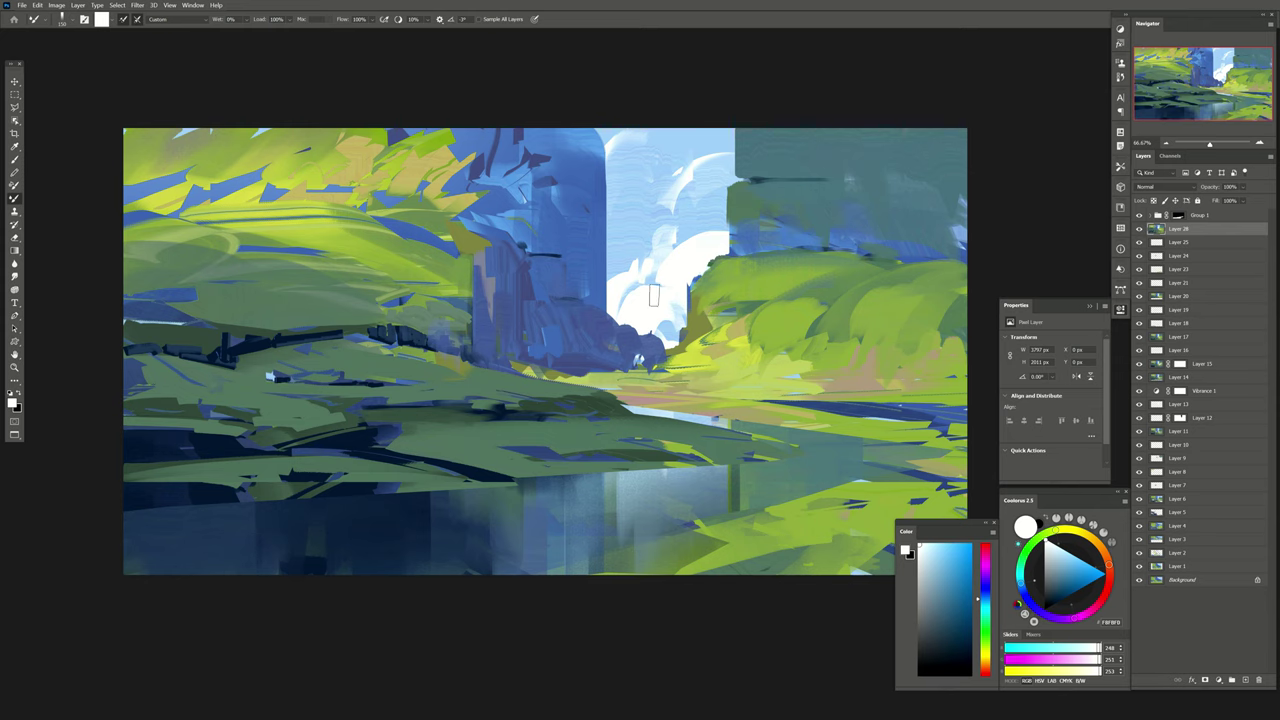
drag(653, 295, 631, 304)
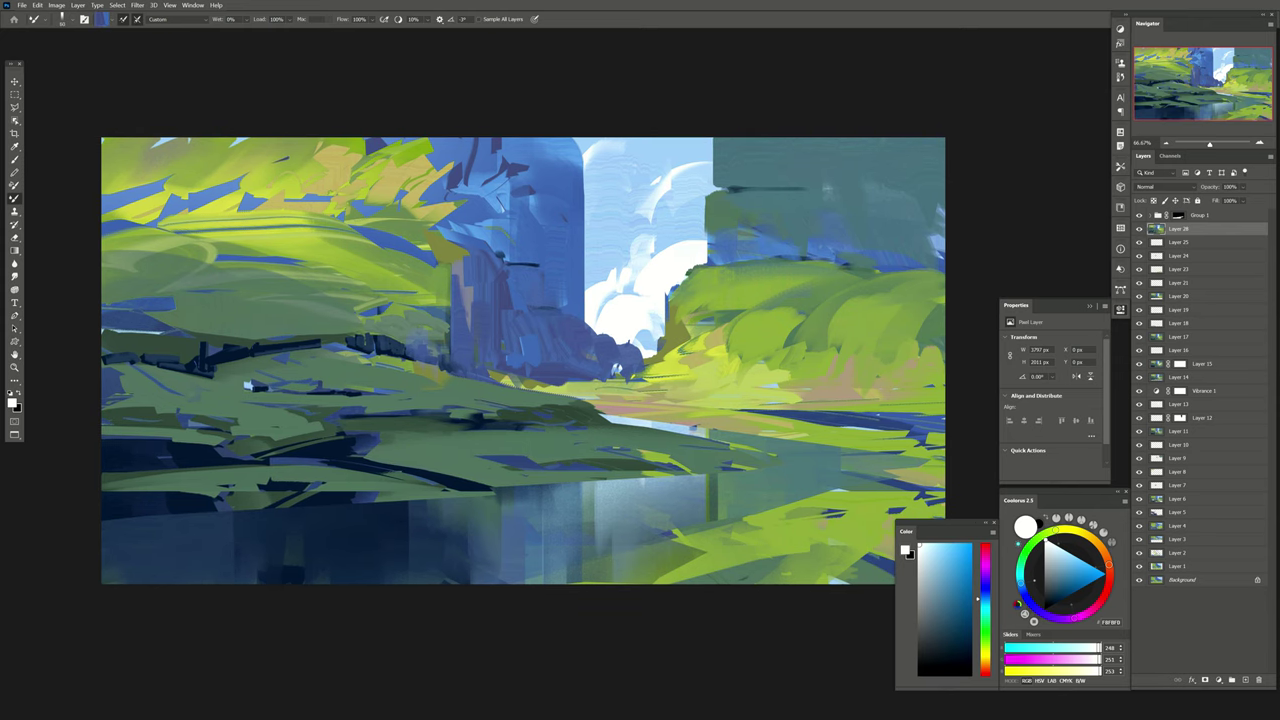
click(15, 94)
drag(323, 138, 946, 384)
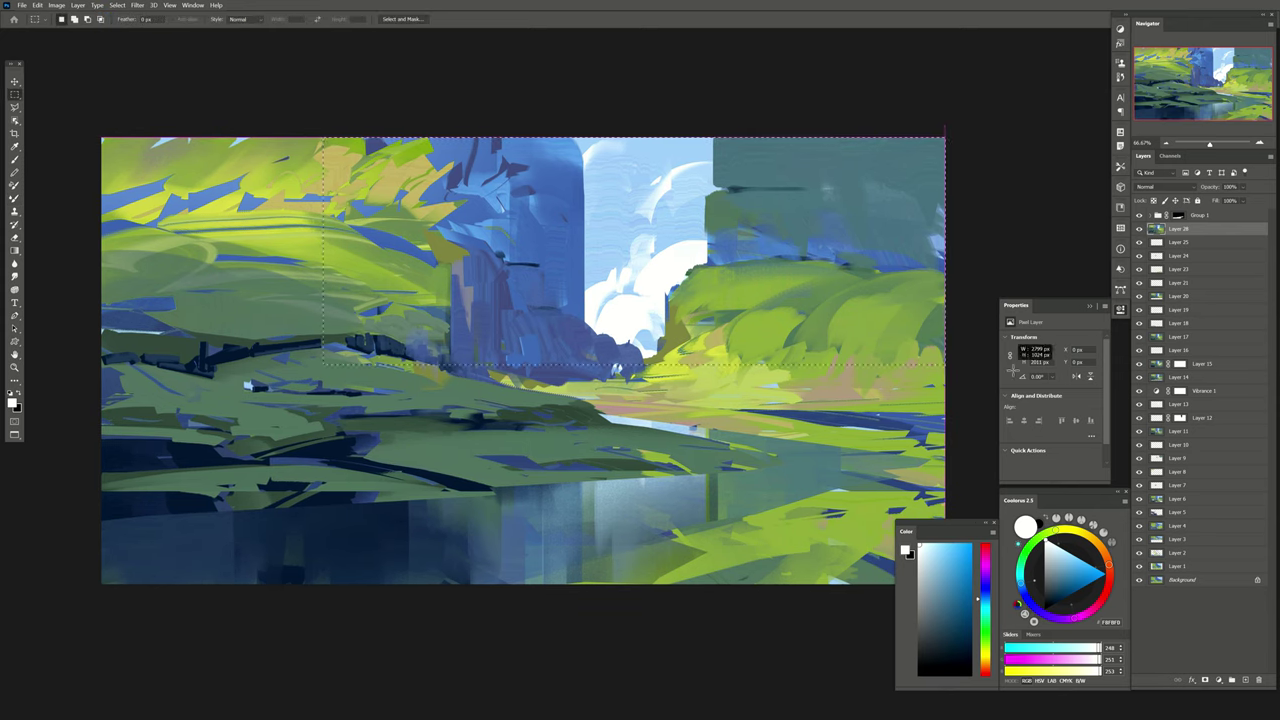
key(b)
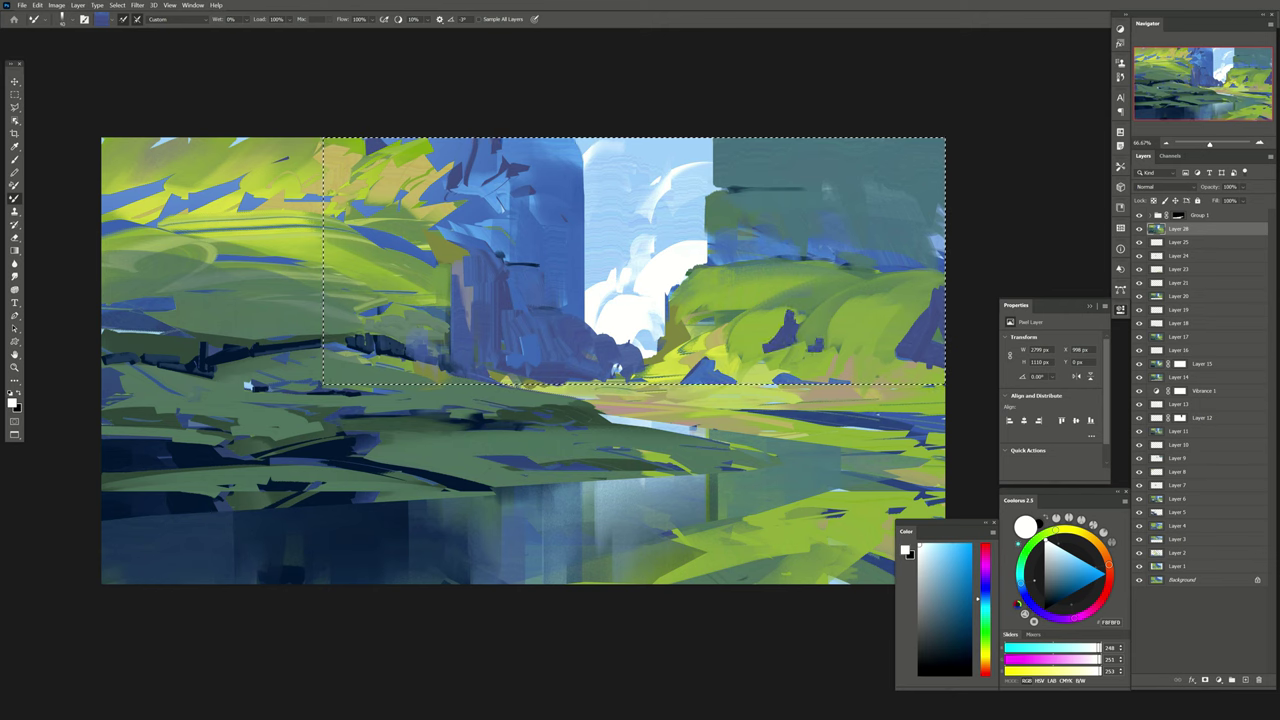
Erase the blue patches on the right hill, blend yellow-green over them, and deselect.
key(e)
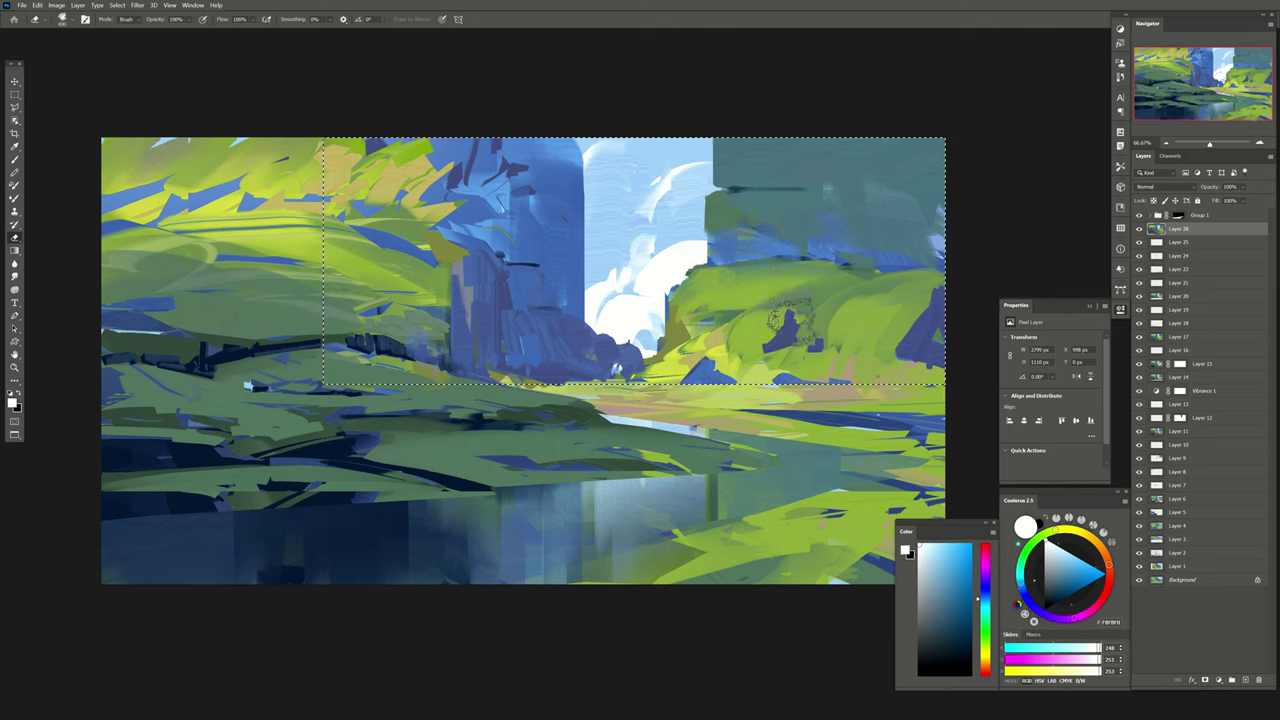
drag(752, 292, 792, 330)
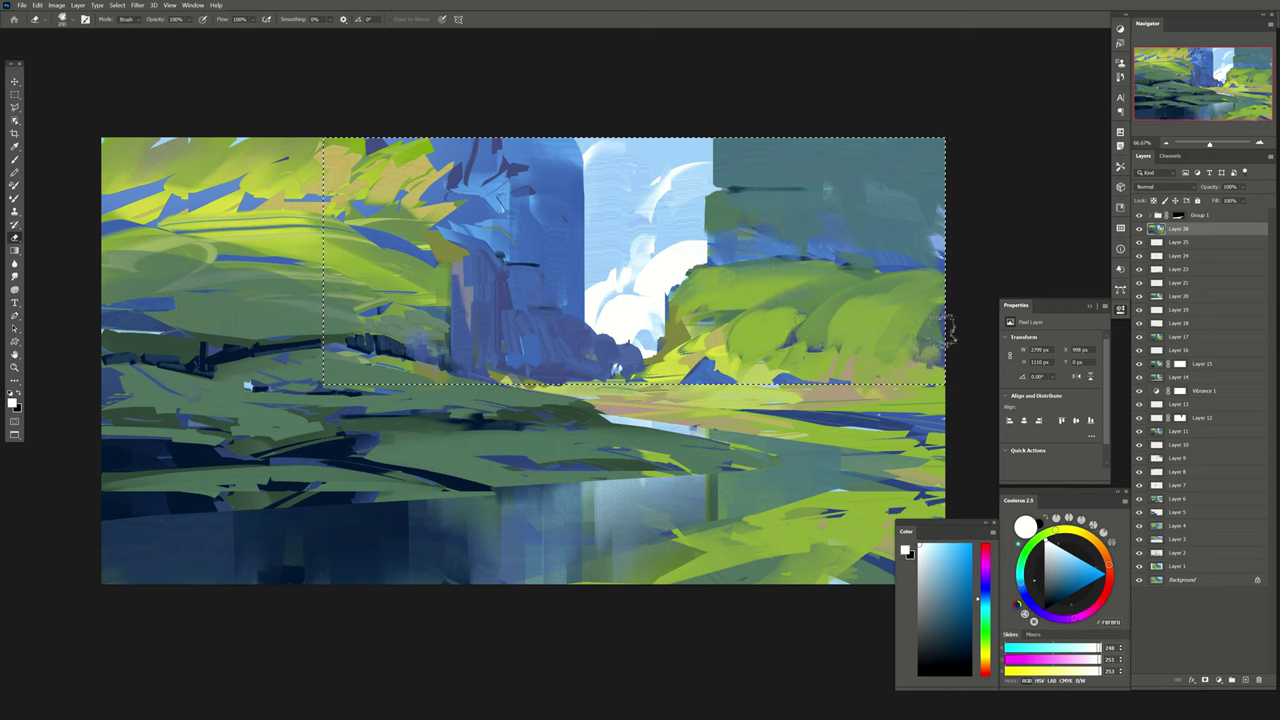
mouse_move(730, 360)
mouse_down()
mouse_move(775, 370)
mouse_move(830, 355)
mouse_up()
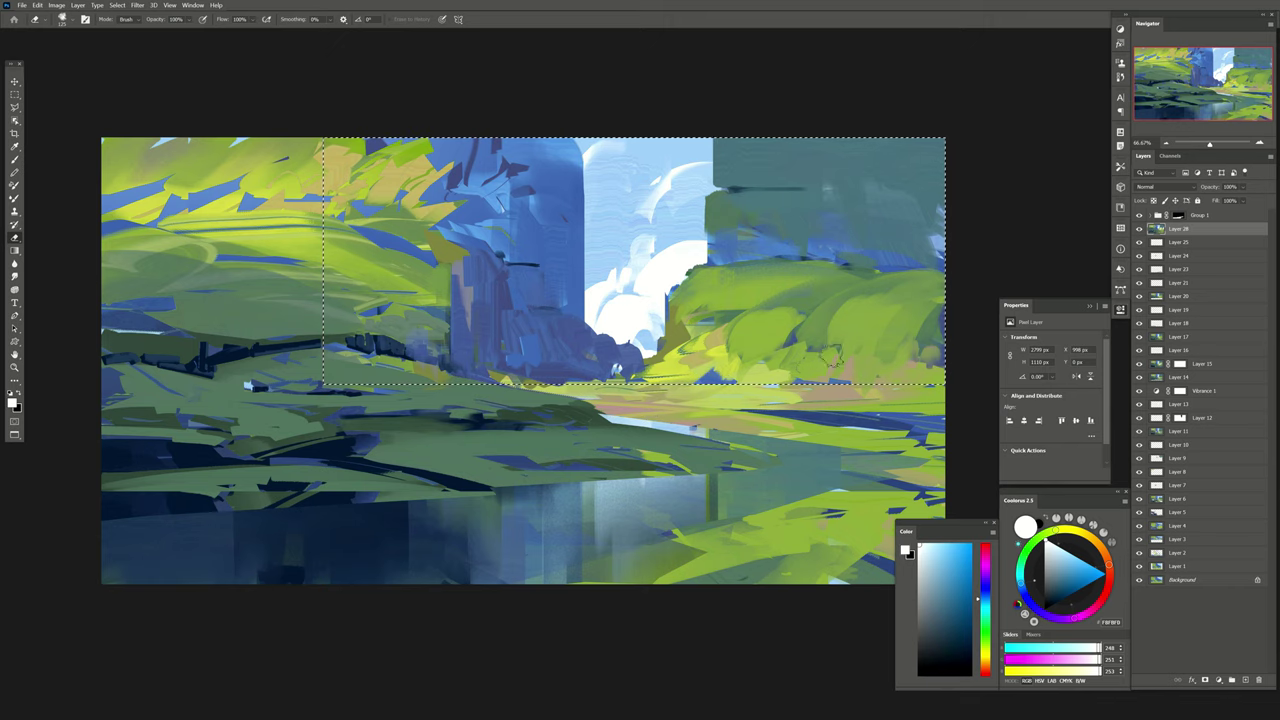
key(b)
drag(560, 360, 608, 350)
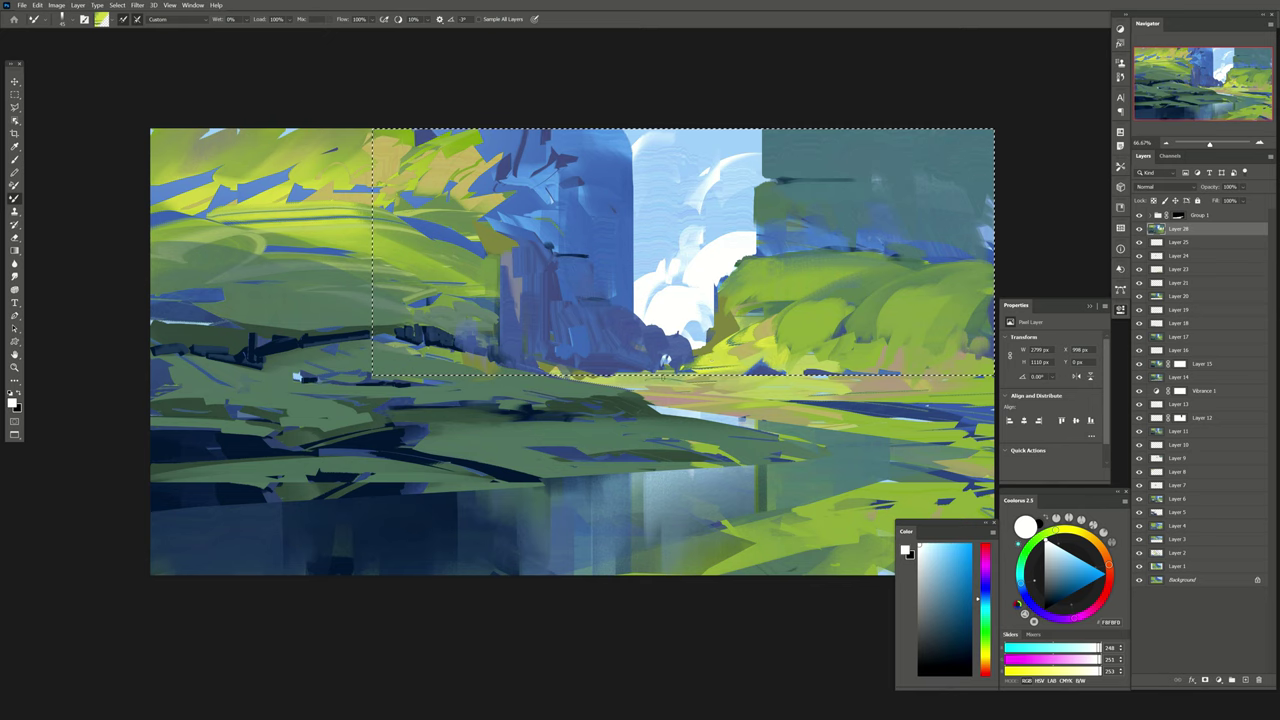
mouse_move(665, 360)
mouse_down()
mouse_move(700, 356)
mouse_move(648, 374)
mouse_up()
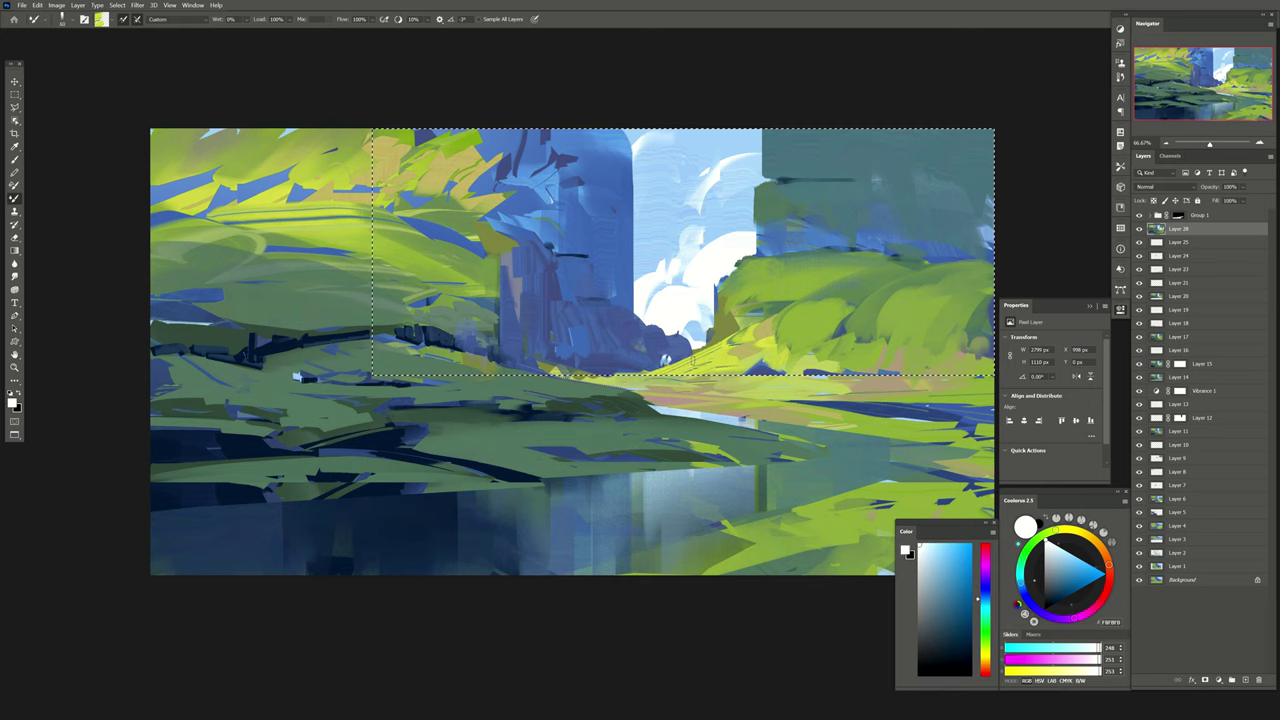
key(ctrl+d)
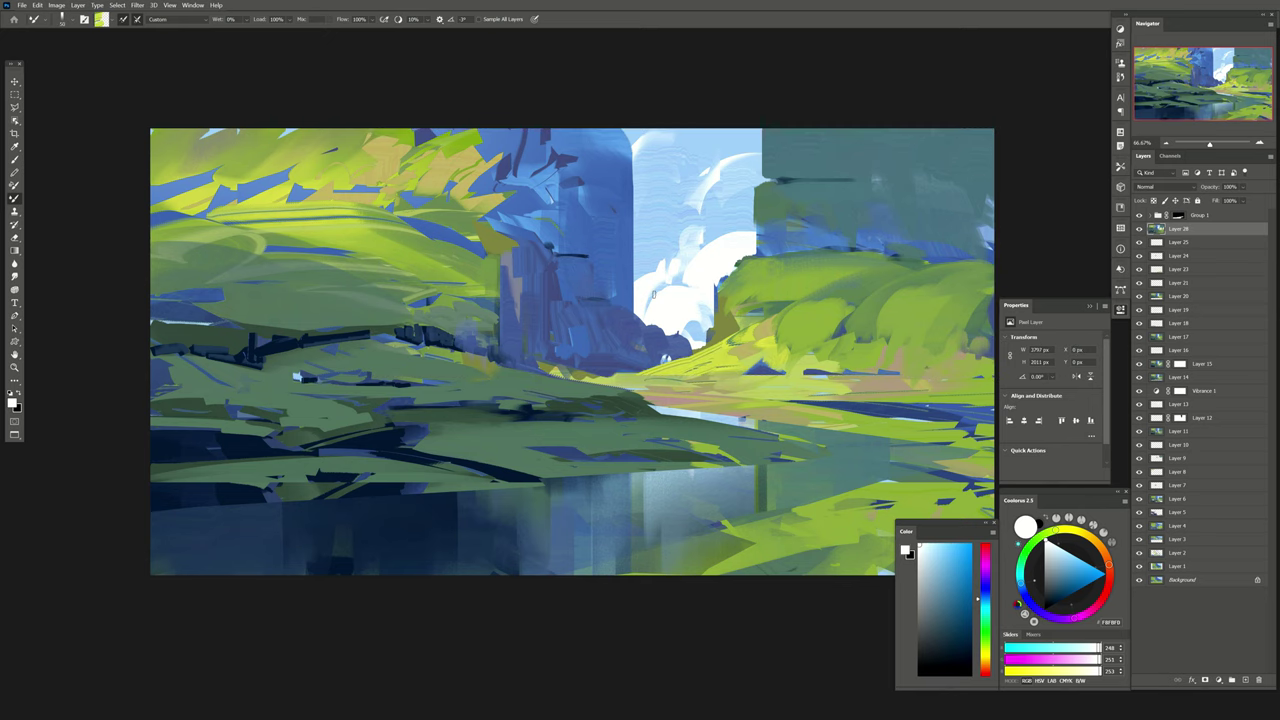
drag(322, 268, 422, 273)
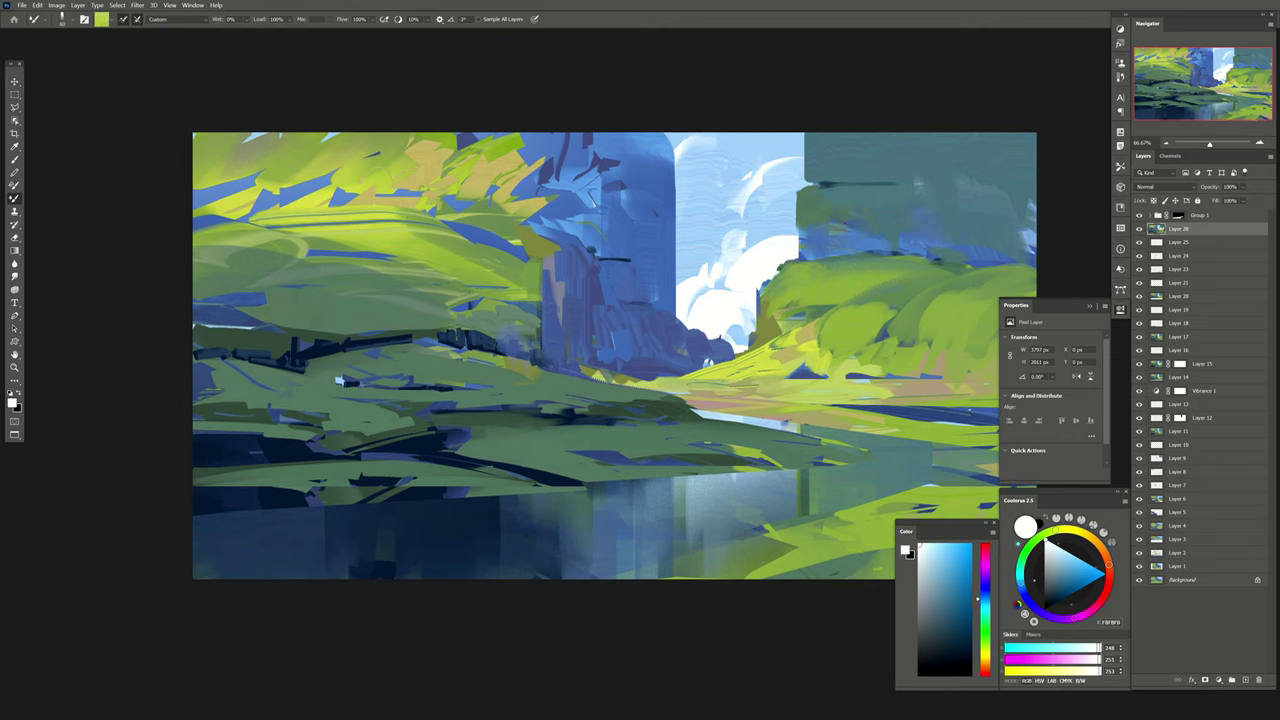
Add an empty layer and sample yellow-green in Color Range.
click(1246, 680)
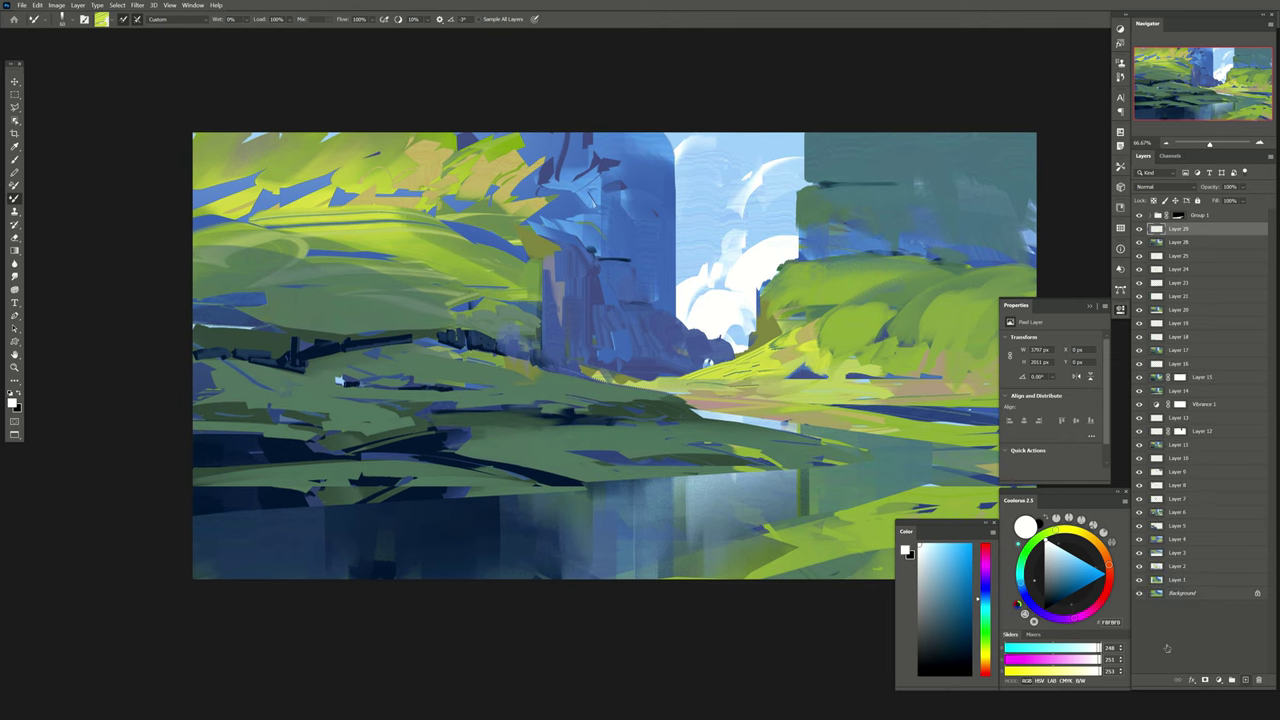
click(117, 5)
click(130, 91)
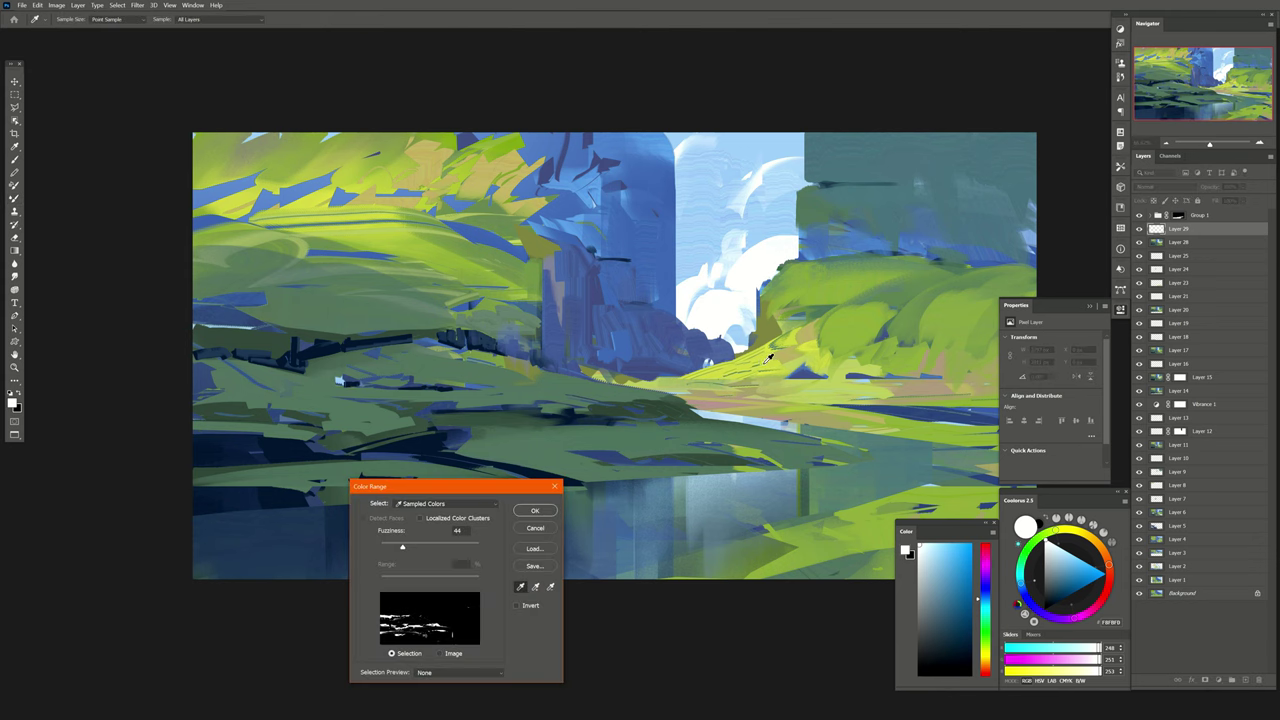
Confirm the yellow-green colour-range selection and trial purple and blue-purple brush colours.
click(765, 357)
key(Return)
key(b)
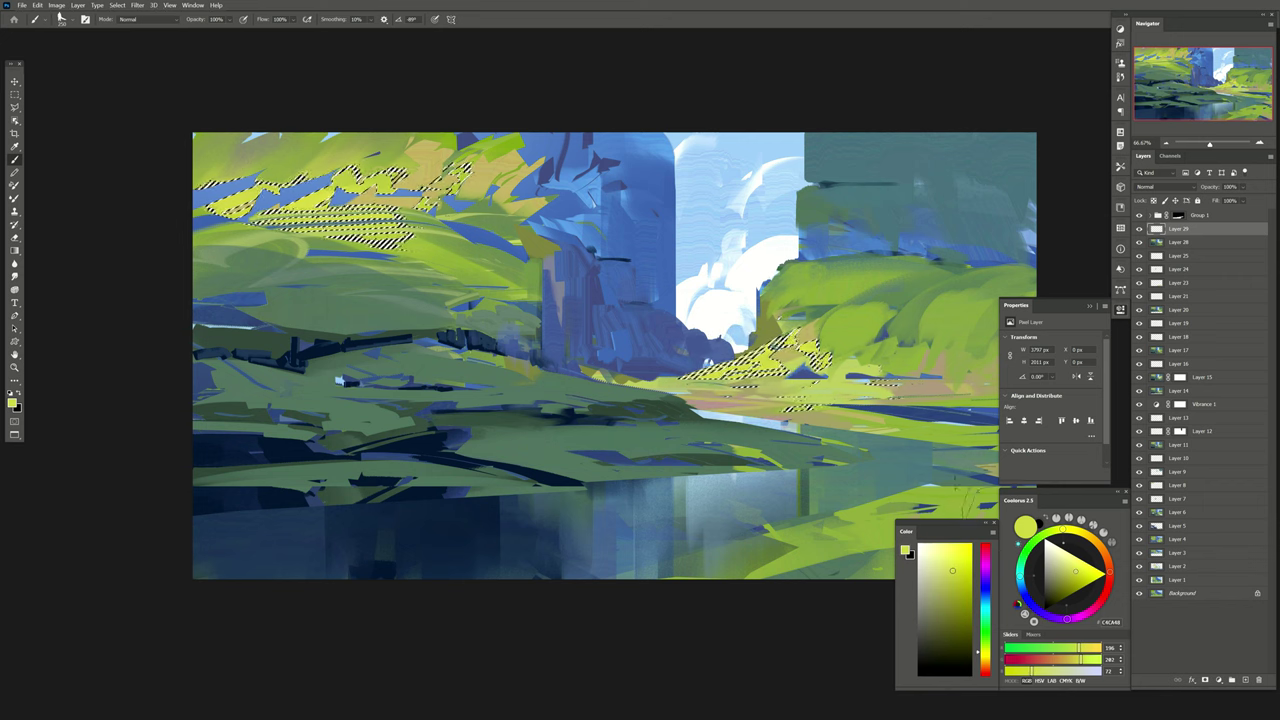
click(1030, 568)
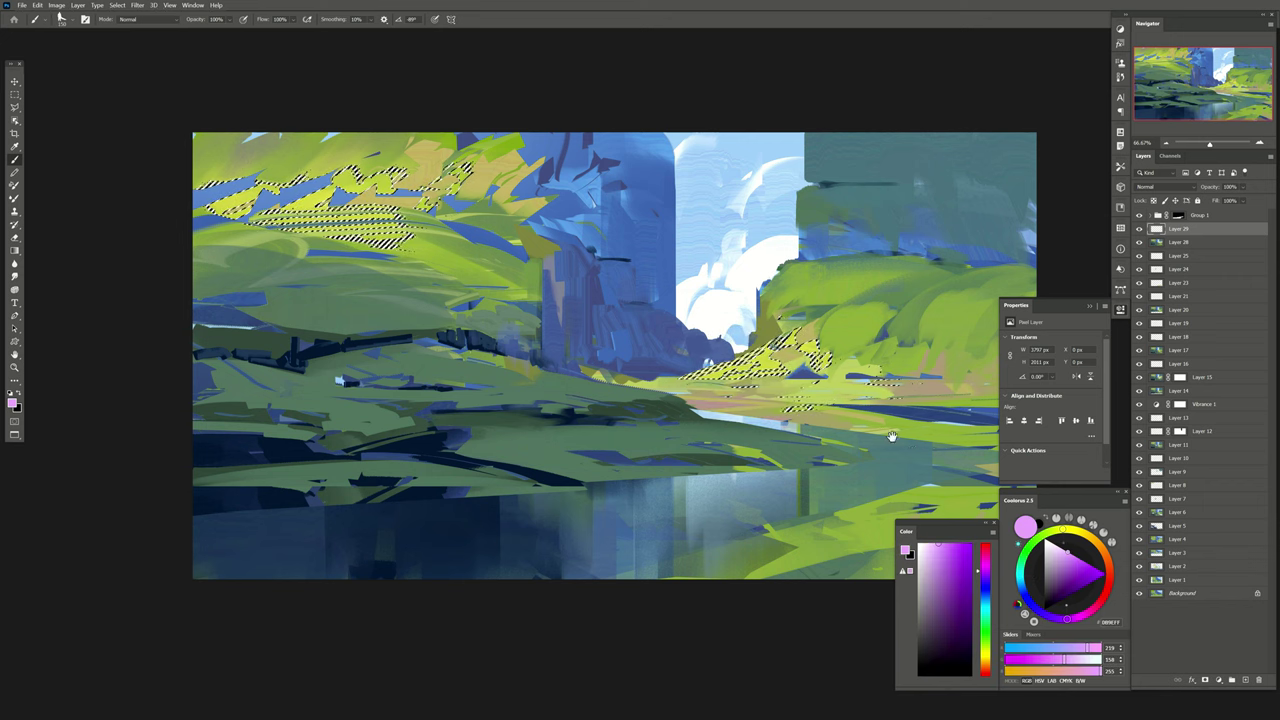
drag(909, 434, 871, 423)
alt+click(725, 352)
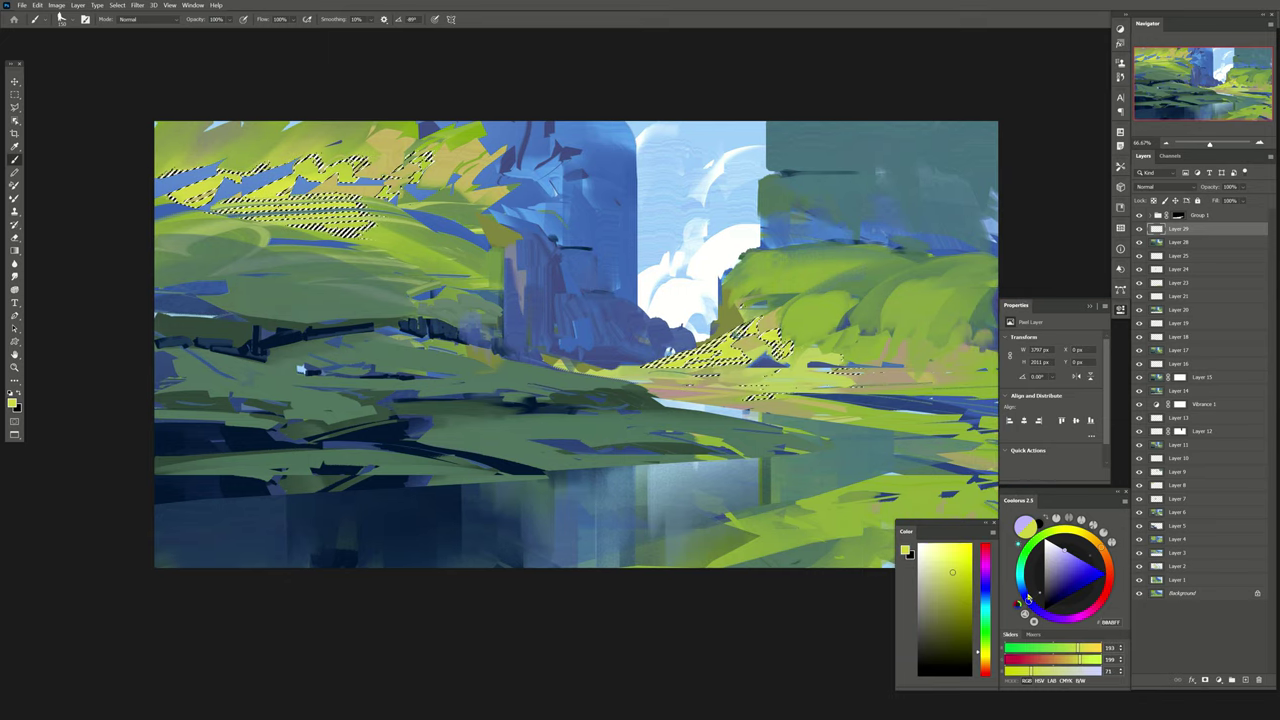
click(1028, 594)
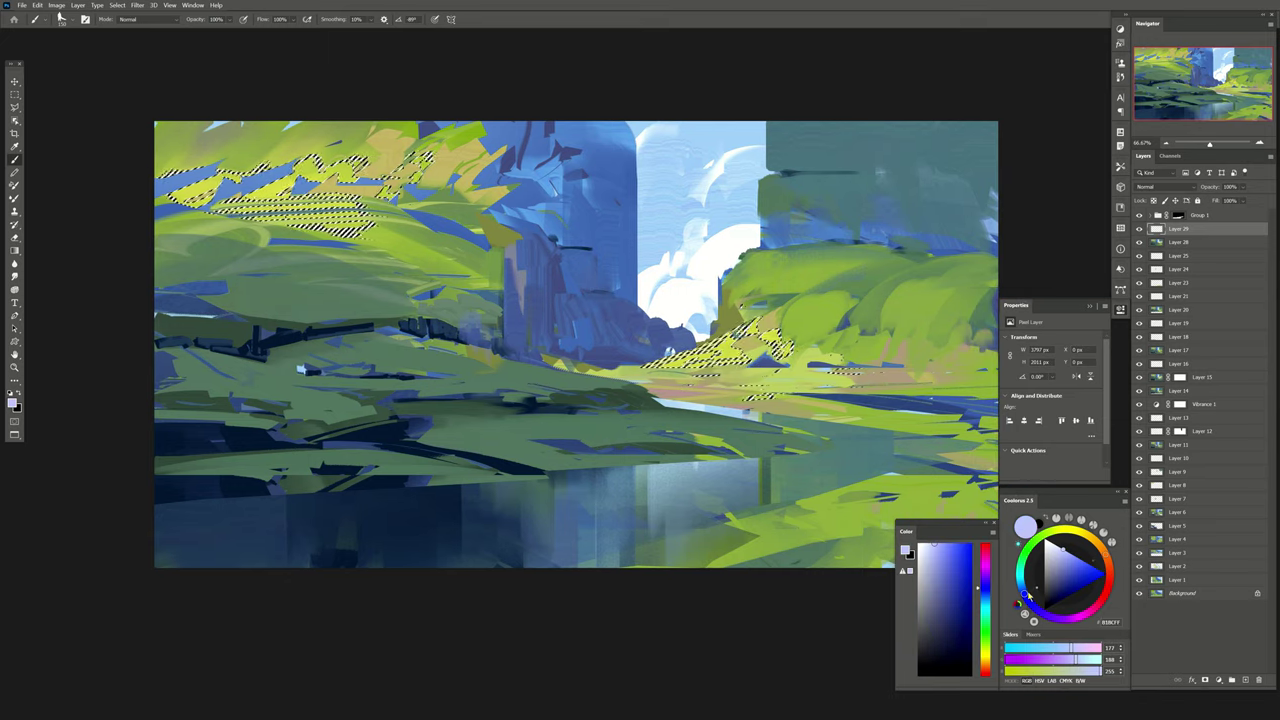
Paint brown-orange and light-orange strokes into the hill highlights, deselect, and flip the canvas horizontally.
click(1030, 595)
alt+click(709, 339)
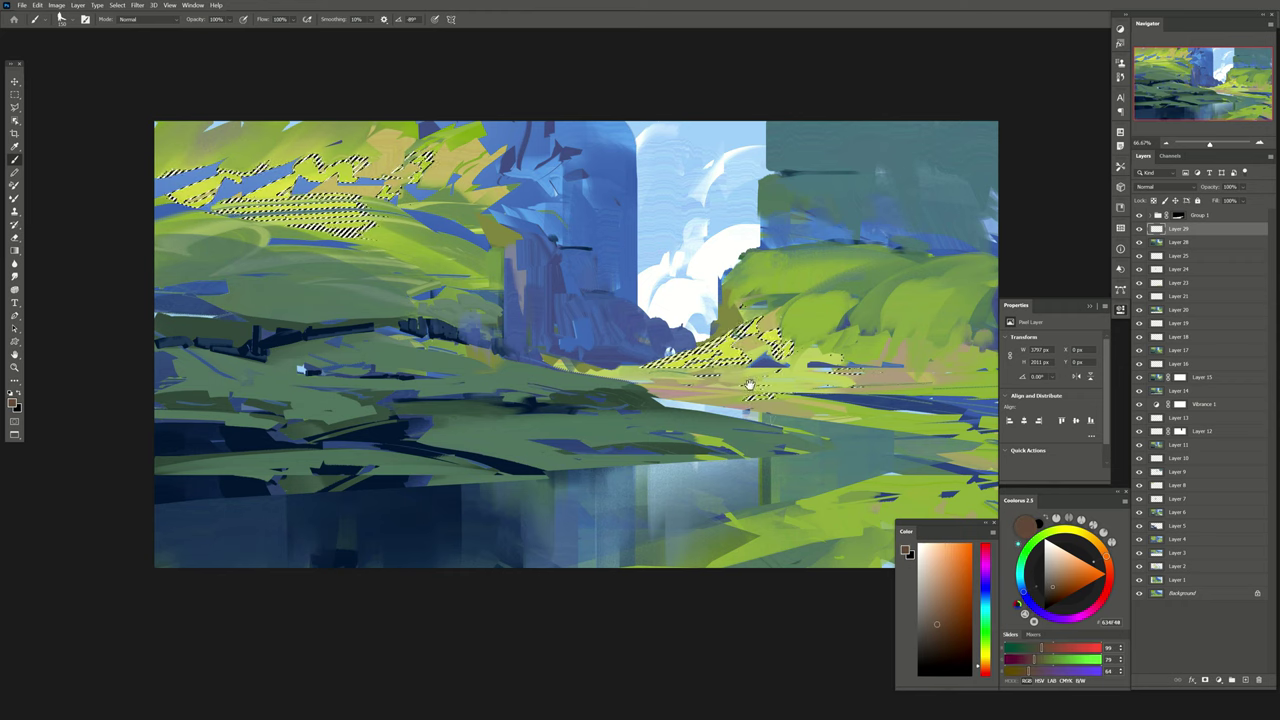
drag(709, 339, 705, 352)
click(1067, 578)
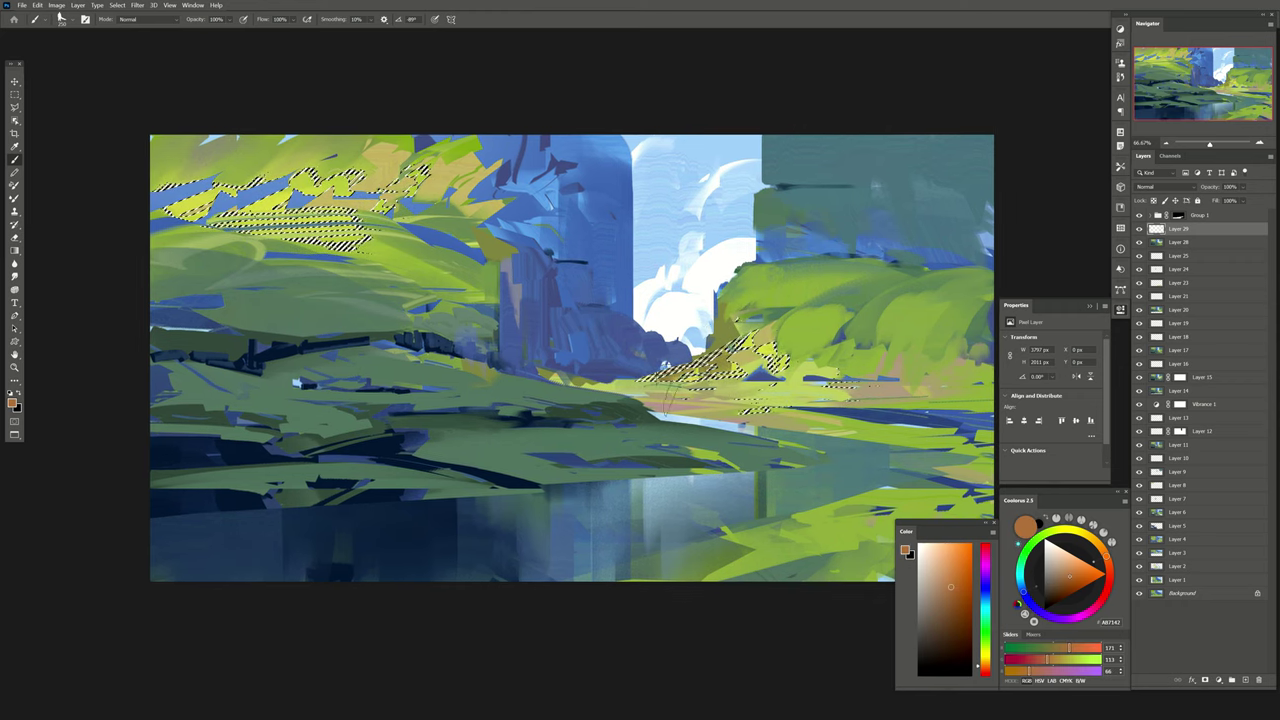
drag(638, 378, 770, 346)
alt+click(765, 352)
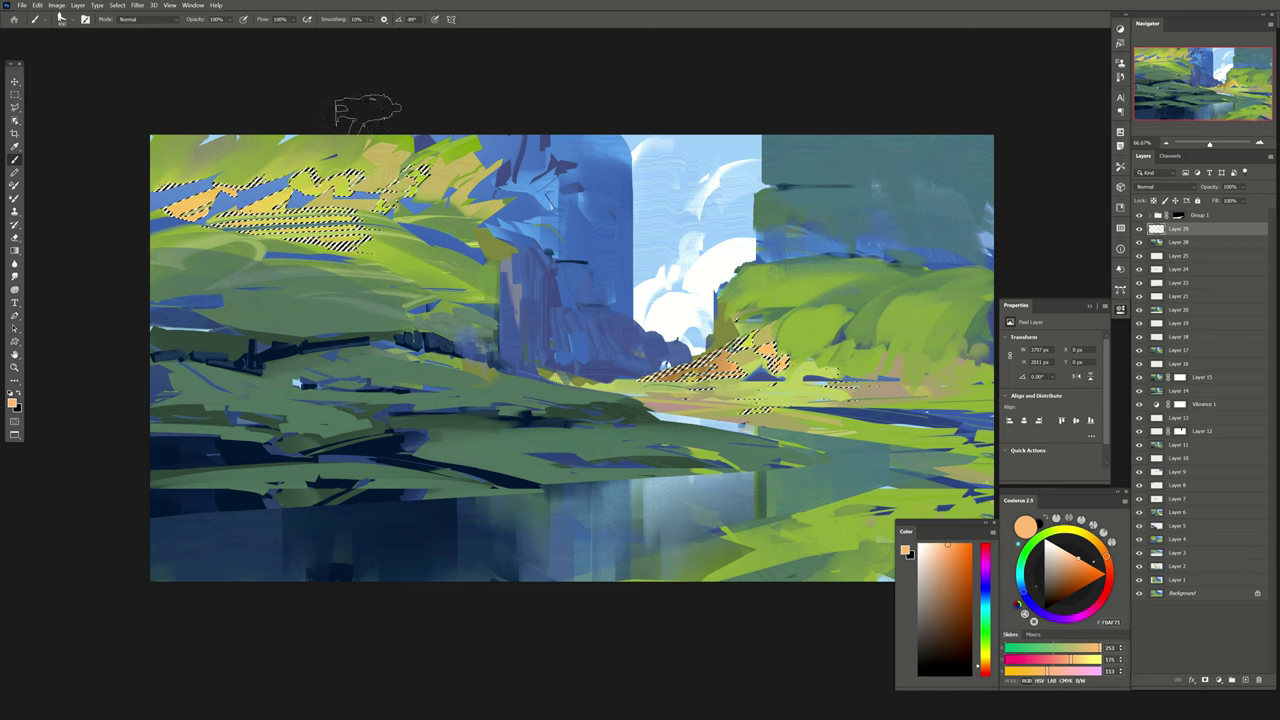
key(ctrl+d)
key(e)
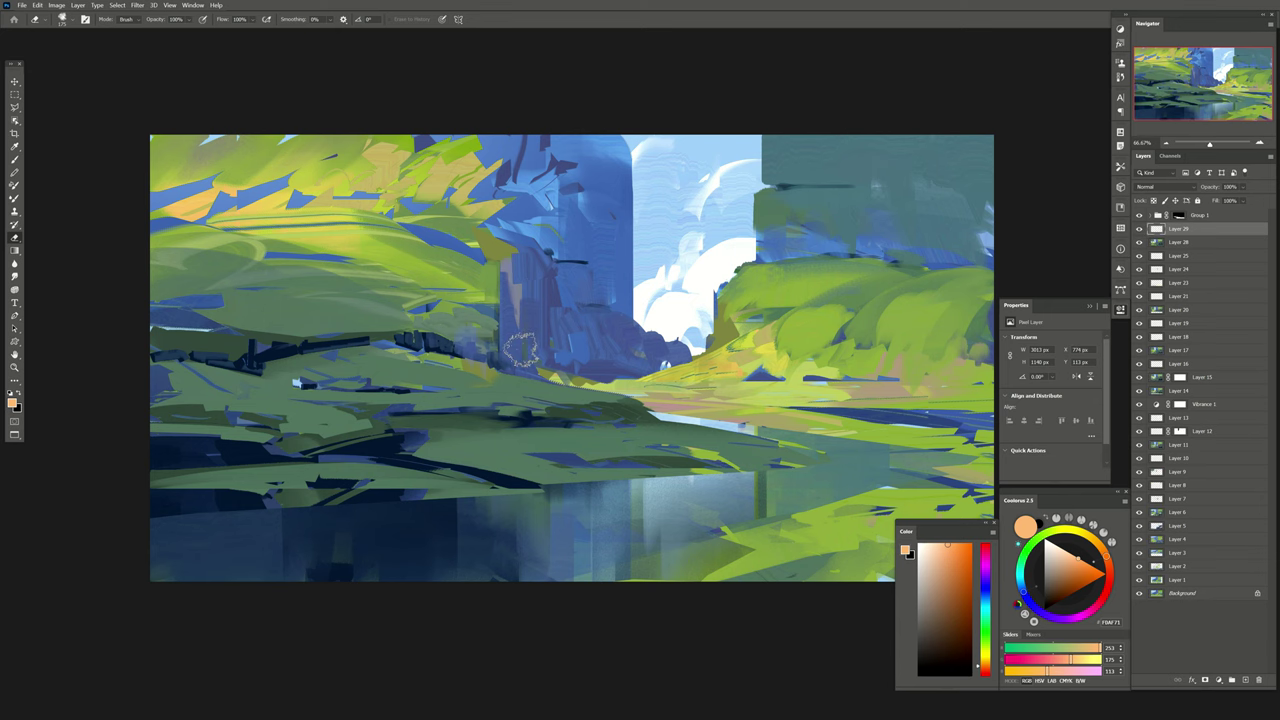
key(ctrl+shift+h)
Select the teal top-left cliff by Color Range, paint it blue, erase excess, and deselect.
key(b)
click(117, 5)
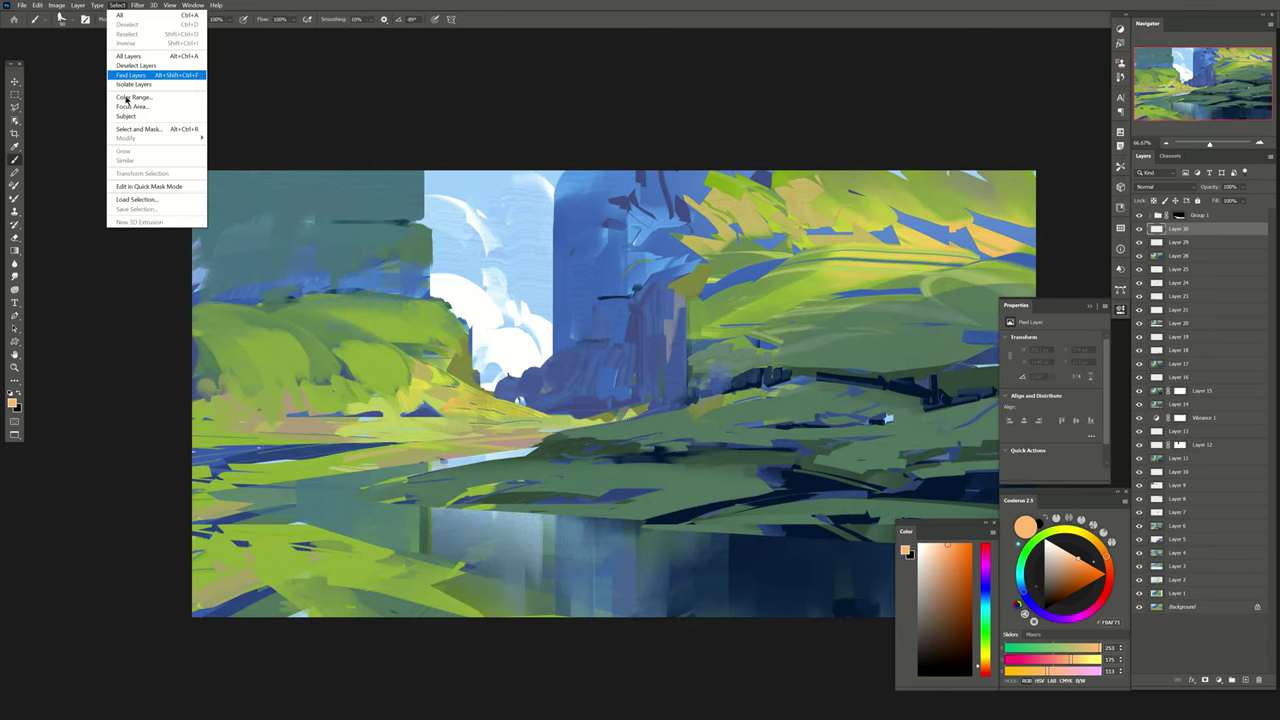
click(130, 100)
click(380, 266)
key(Return)
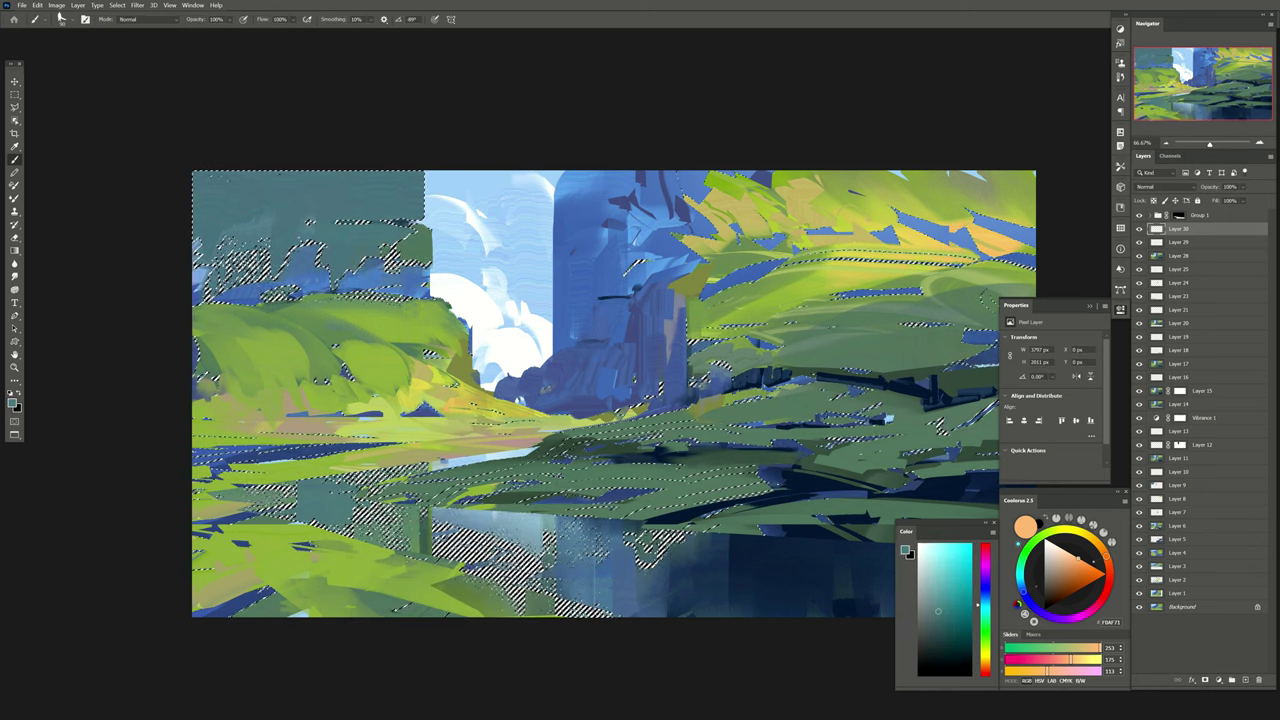
mouse_move(222, 176)
mouse_down()
mouse_move(341, 160)
mouse_move(240, 195)
mouse_up()
key(e)
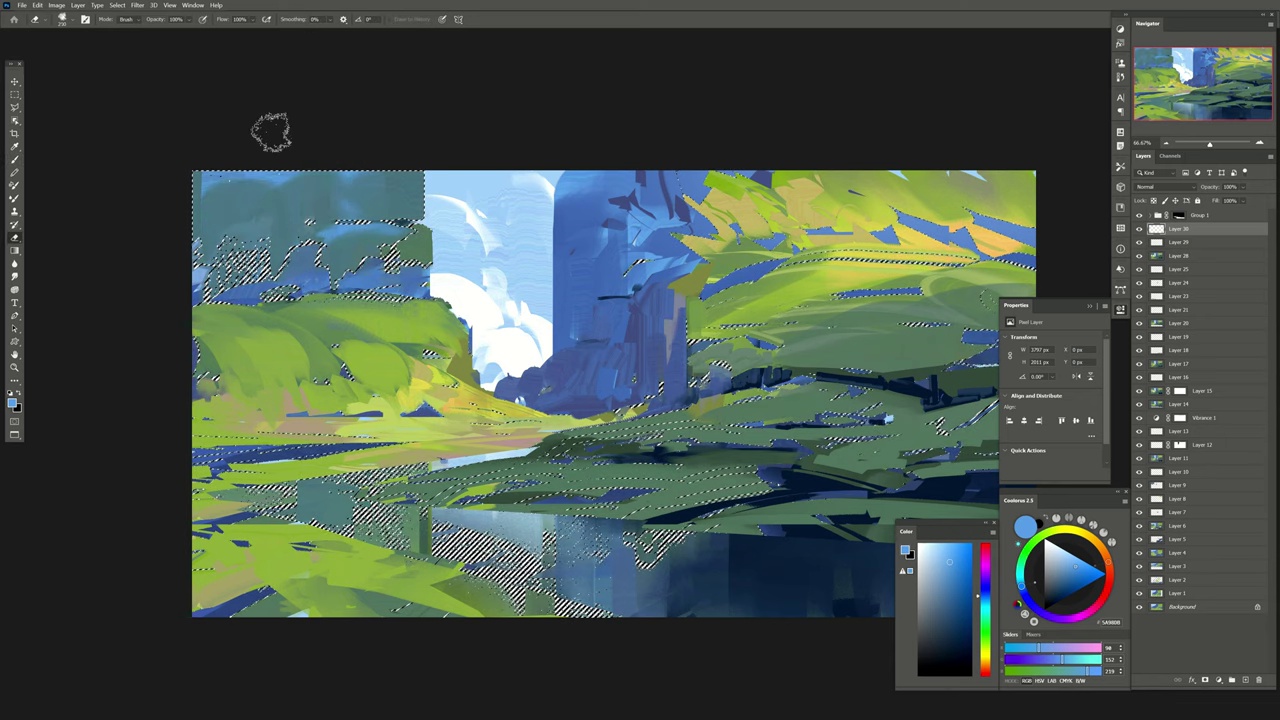
key(ctrl+d)
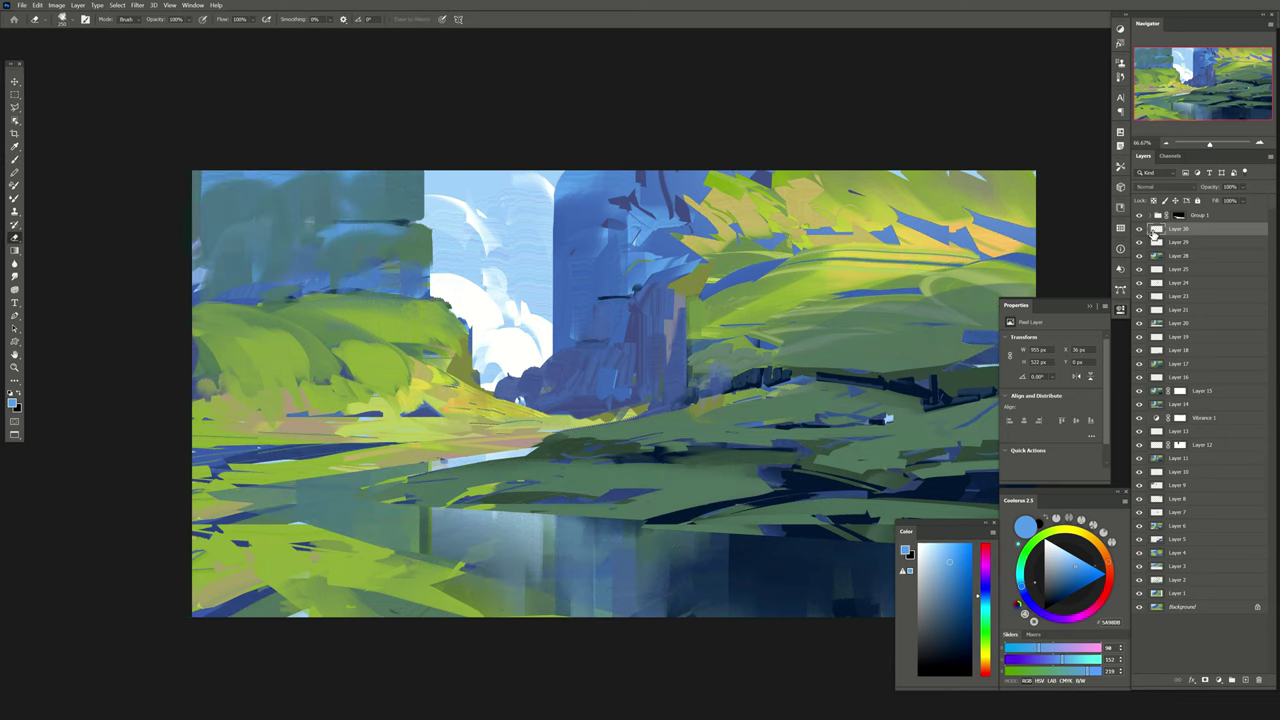
Lower the tint layer's opacity to 74% and add a new empty layer.
drag(1245, 196, 1248, 203)
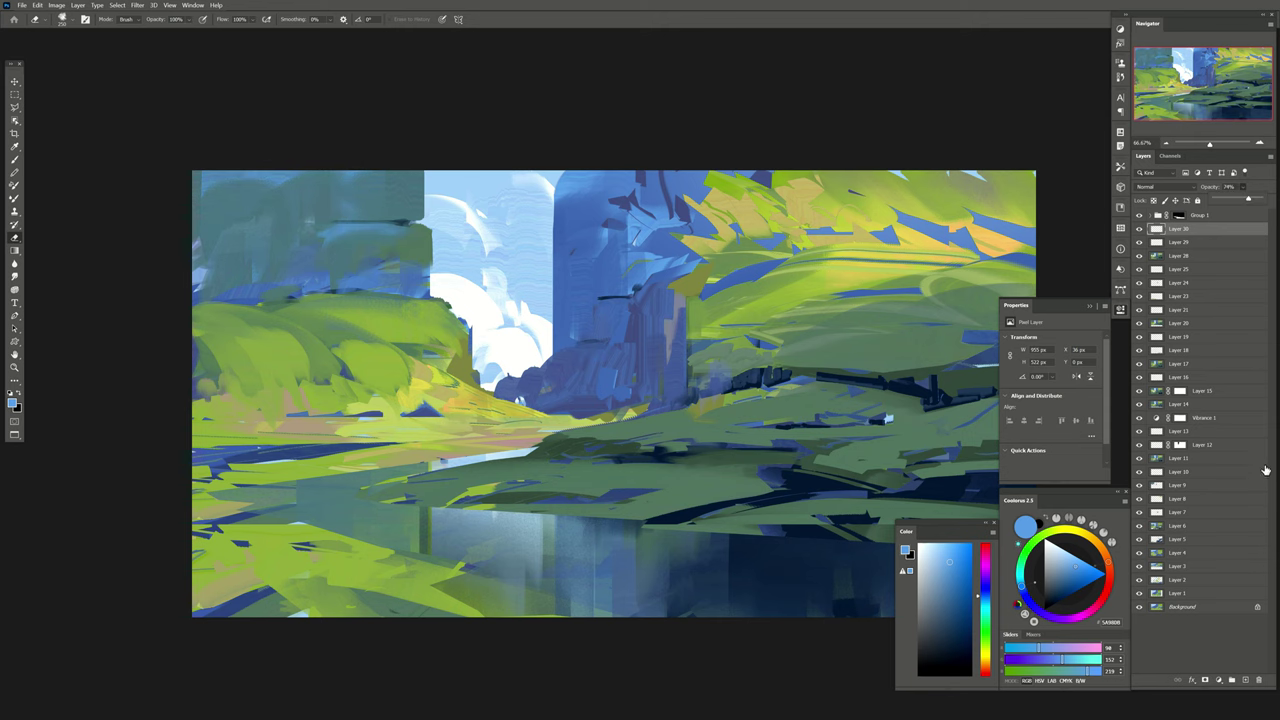
click(1243, 685)
key(b)
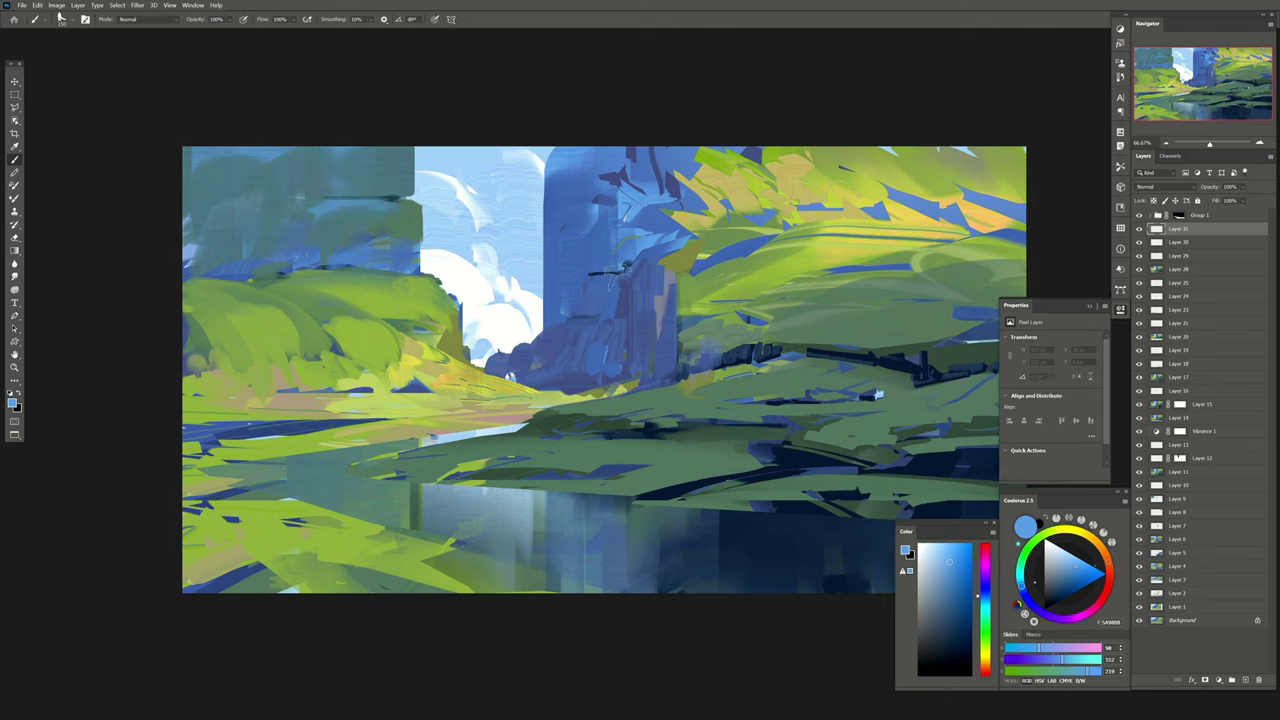
drag(549, 338, 601, 319)
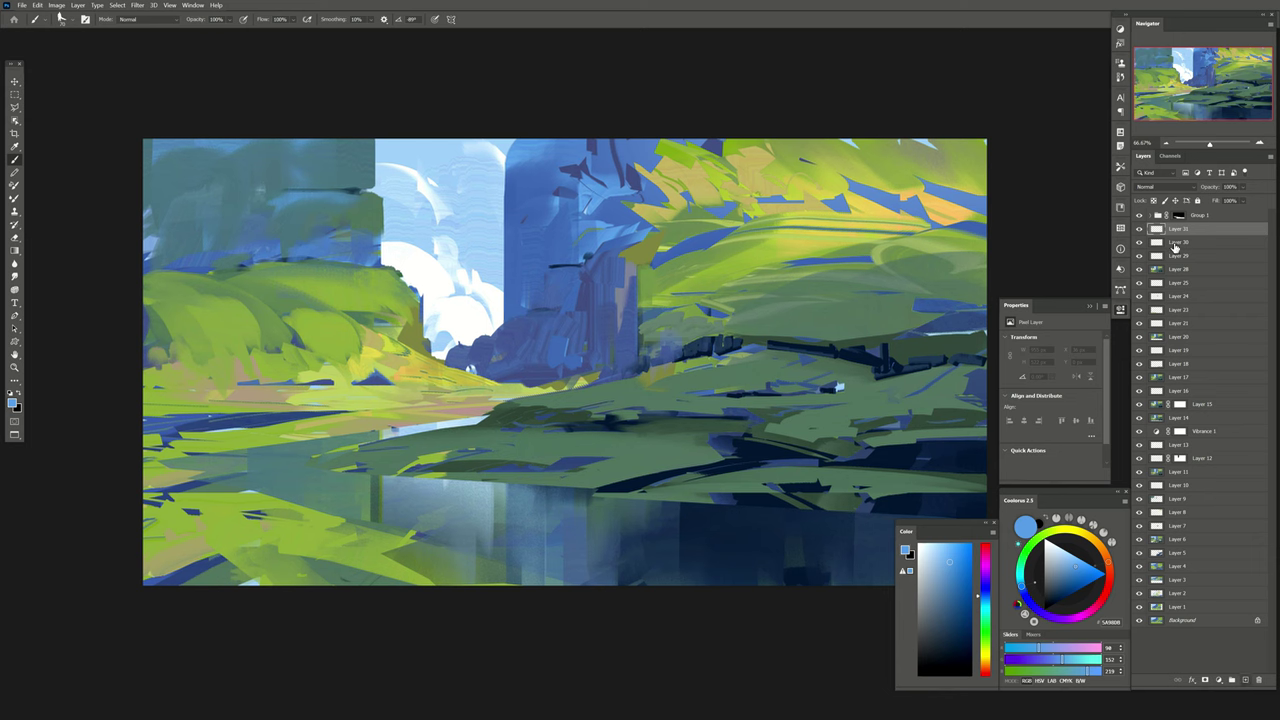
Add a layer, apply the merged image onto it, and target Layer 33 inside Group 1.
click(1245, 680)
key(d)
key(shift+F5)
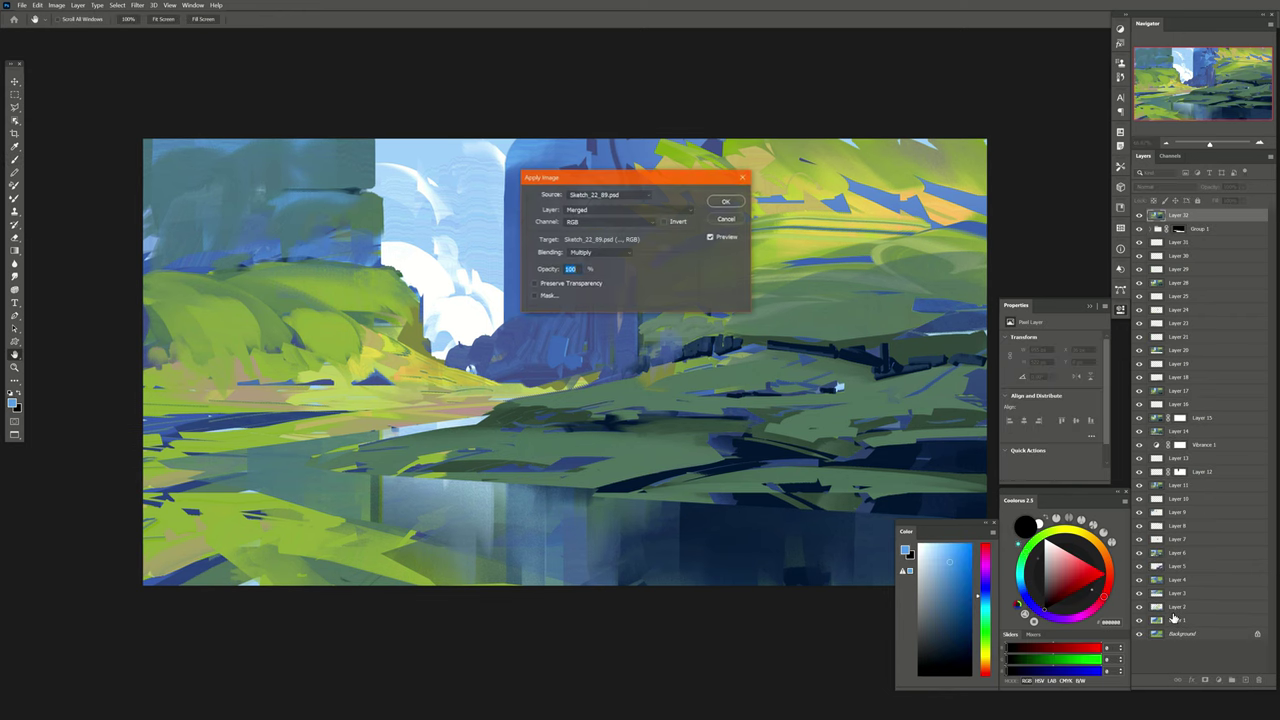
key(Return)
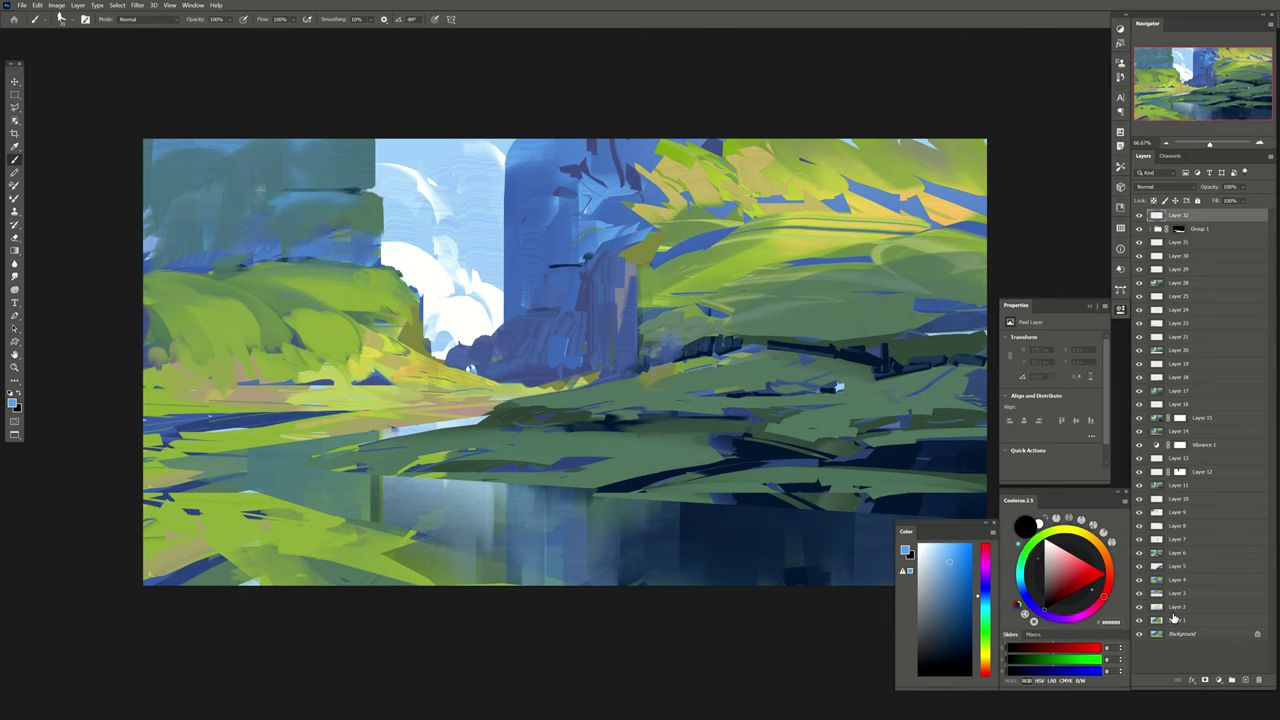
click(1150, 229)
click(1185, 269)
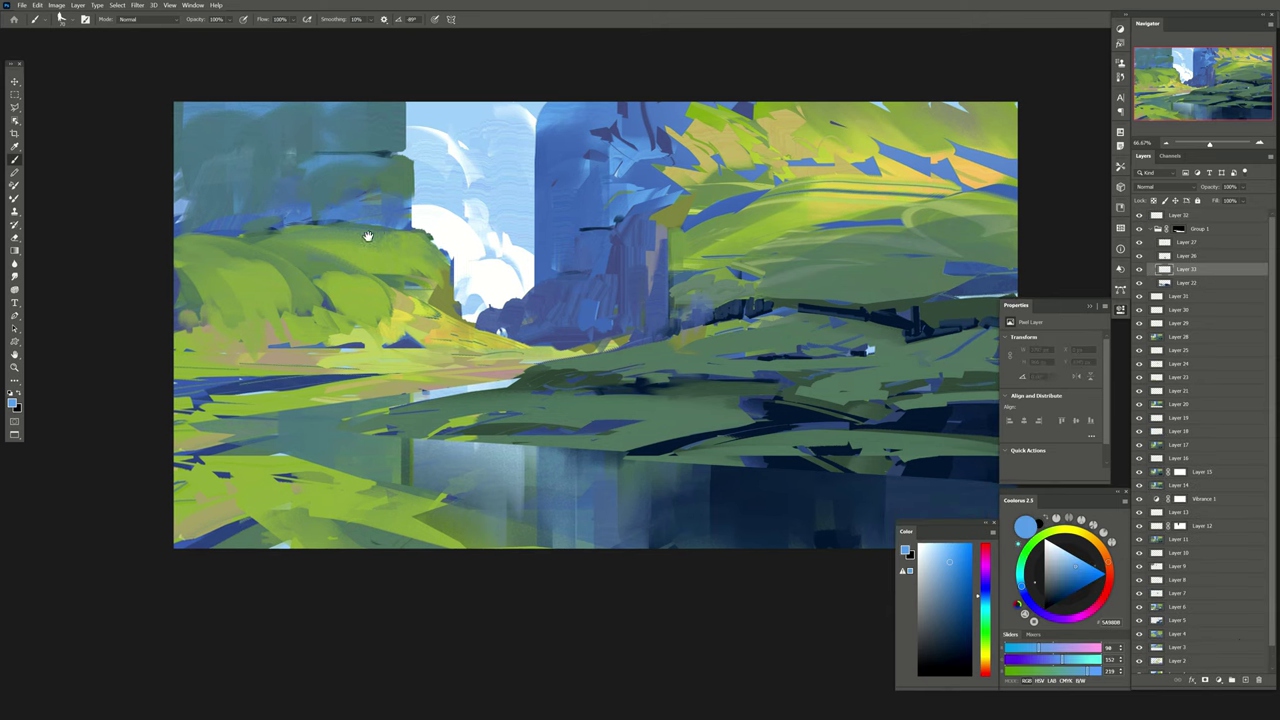
Paint light-blue, yellow-green and dark teal reflection strokes in the lower-left water.
drag(262, 398, 295, 362)
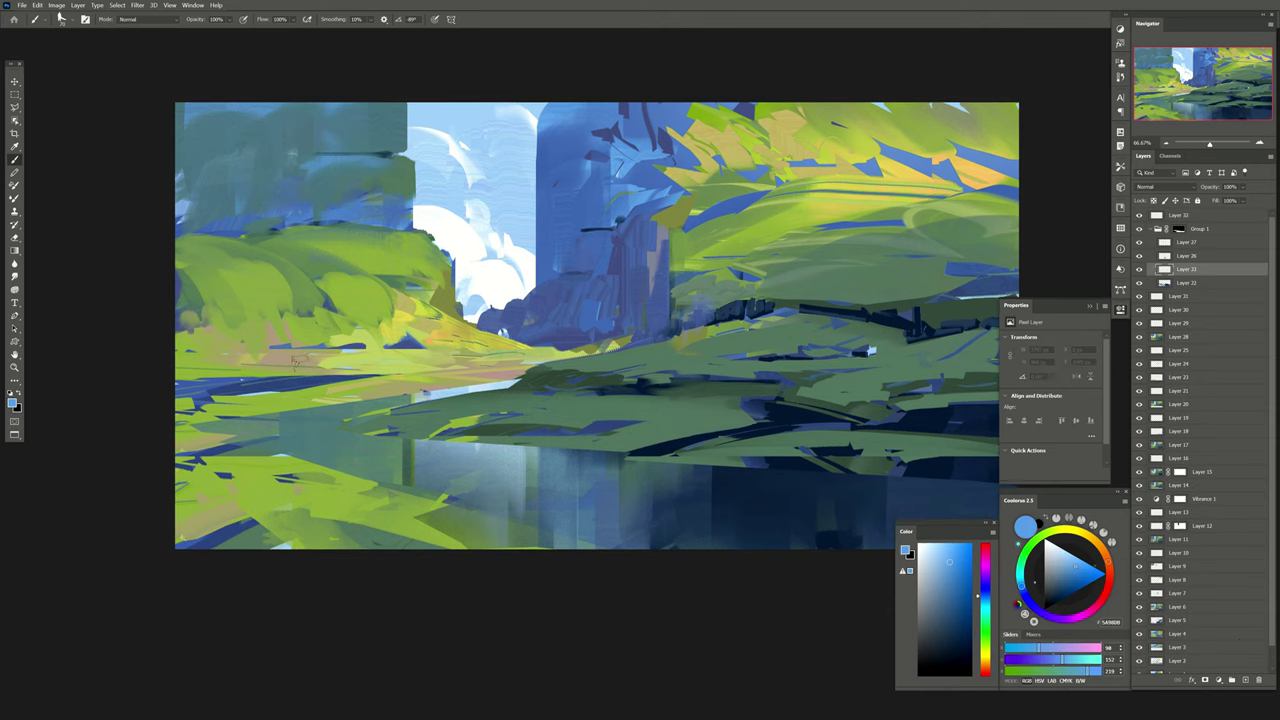
alt+click(440, 182)
drag(285, 405, 300, 472)
drag(340, 395, 350, 462)
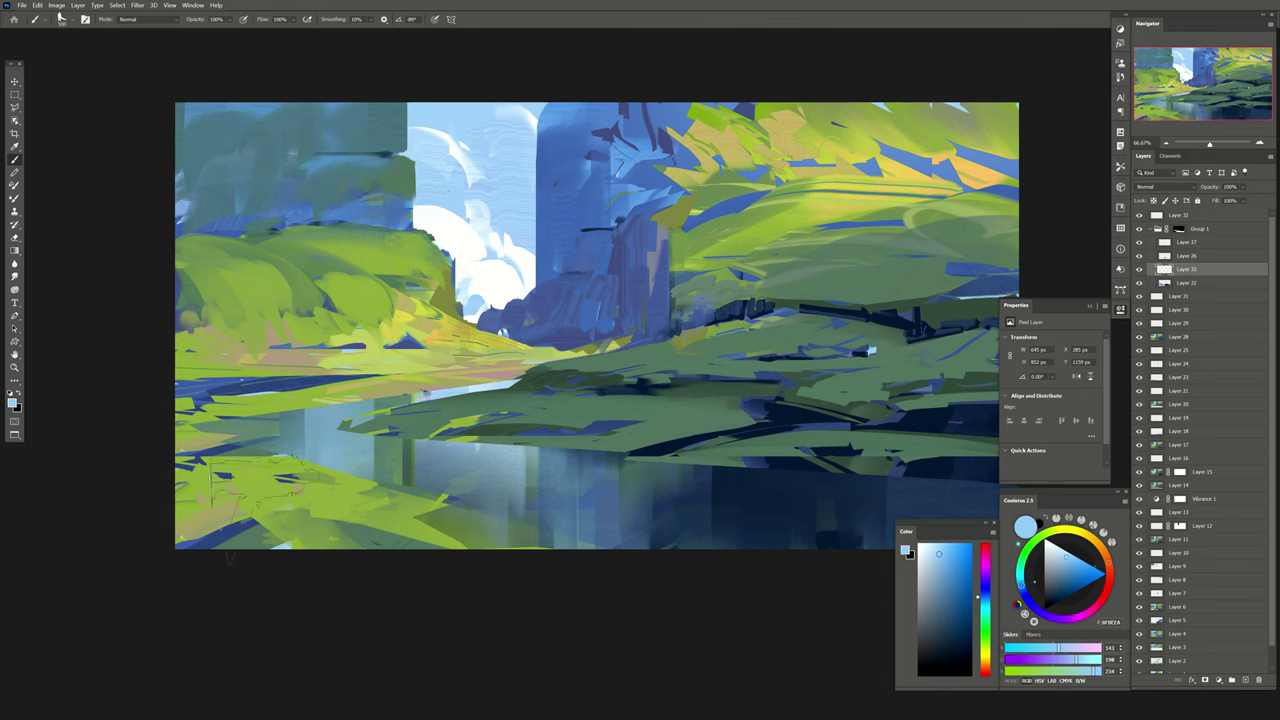
alt+click(396, 360)
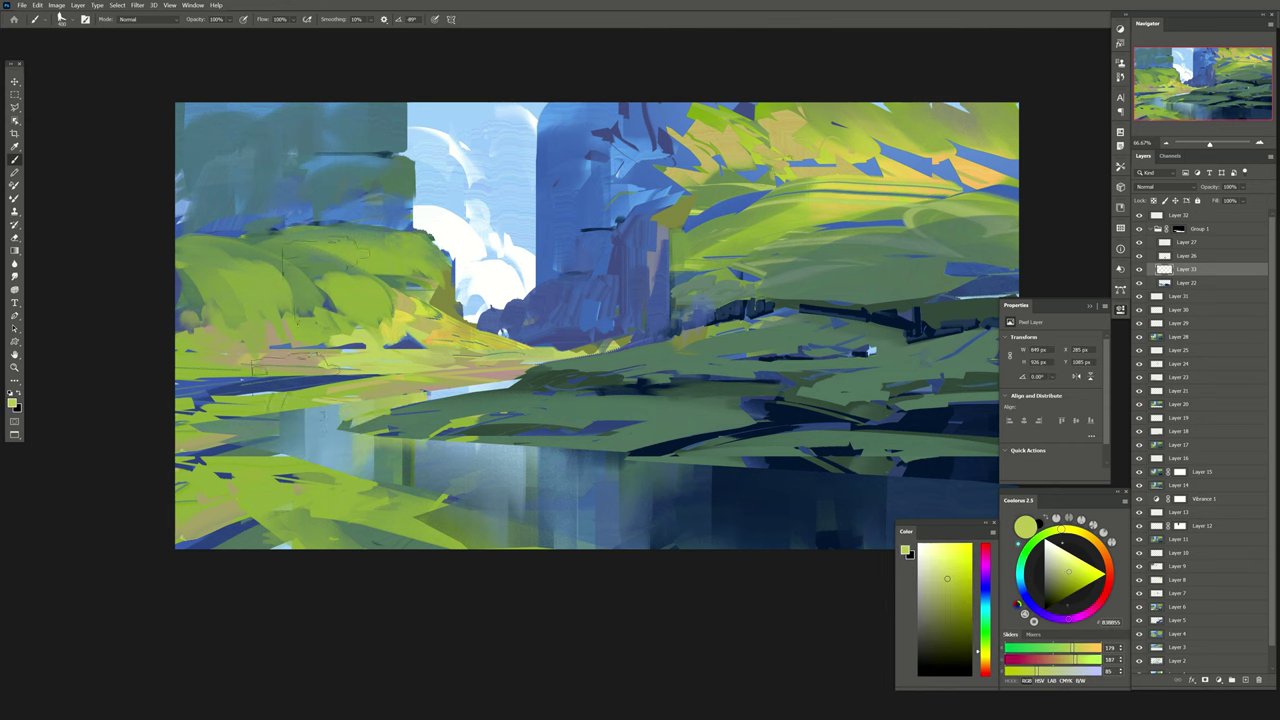
drag(340, 400, 414, 420)
drag(354, 440, 424, 460)
drag(306, 410, 370, 472)
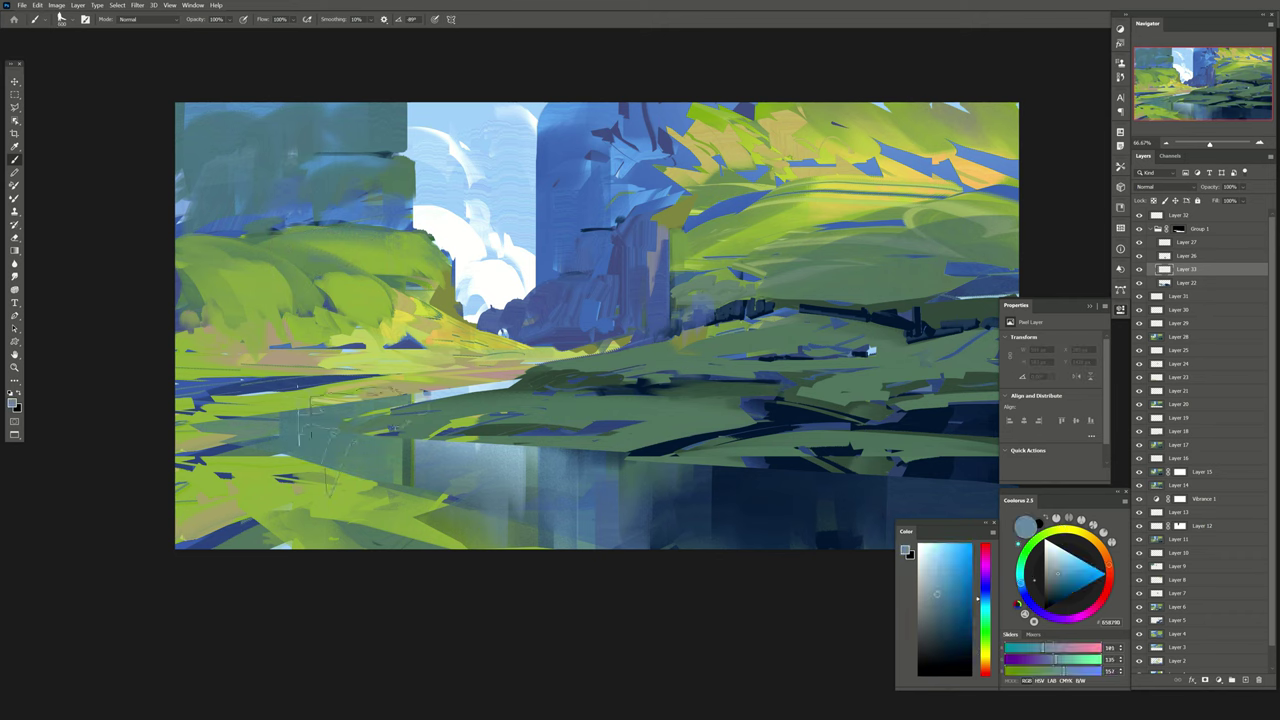
alt+click(452, 388)
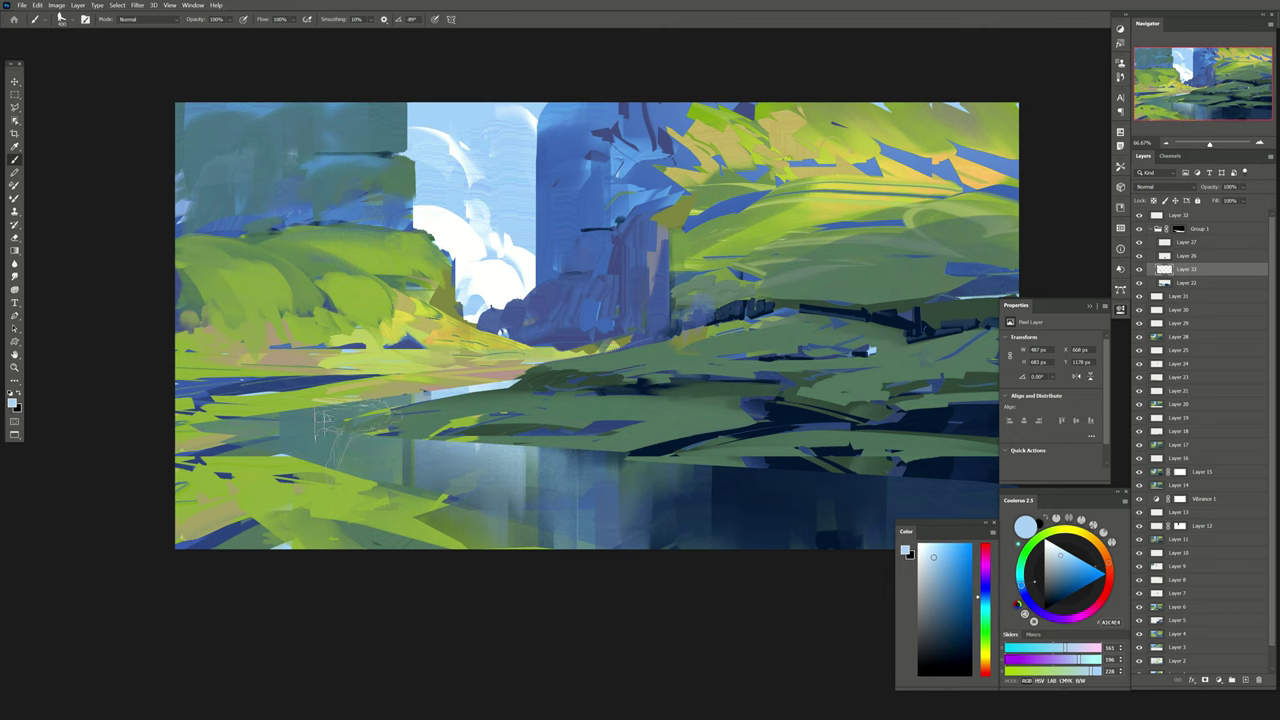
alt+click(303, 329)
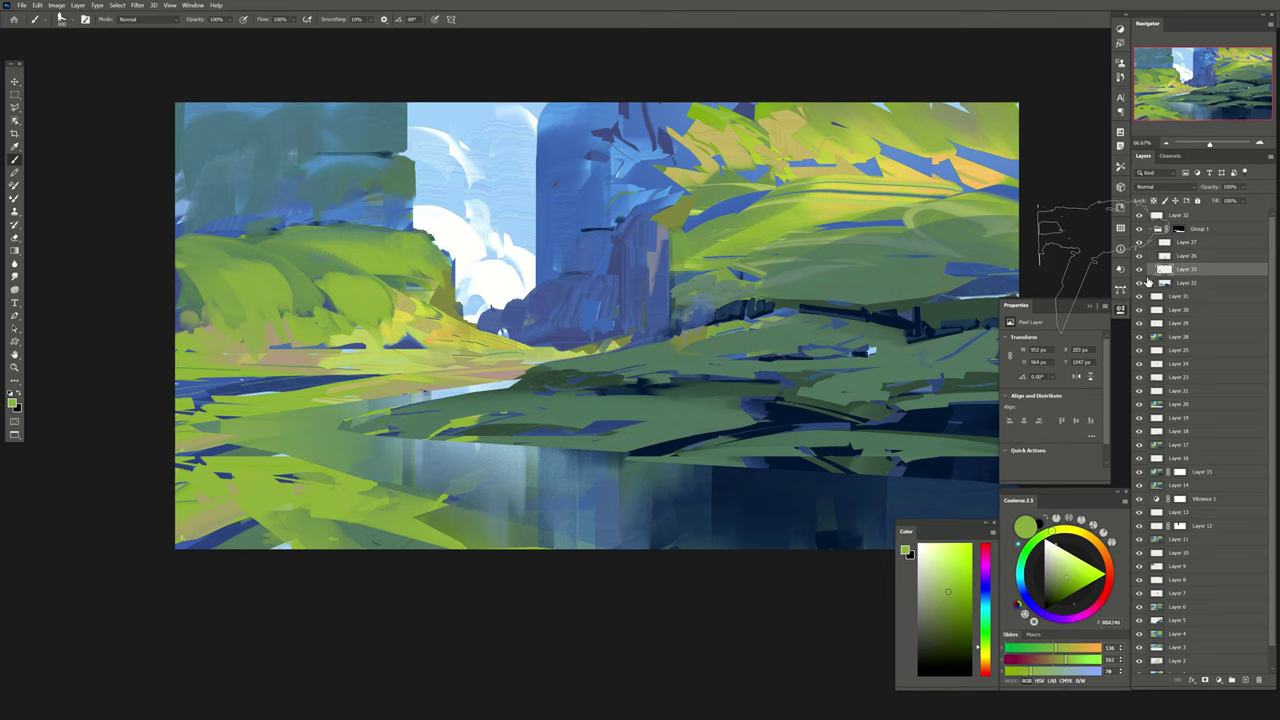
Set Layer 33 to 64% opacity and Normal blend, then add Layers 34 and 35.
drag(1246, 200, 1244, 200)
click(1163, 187)
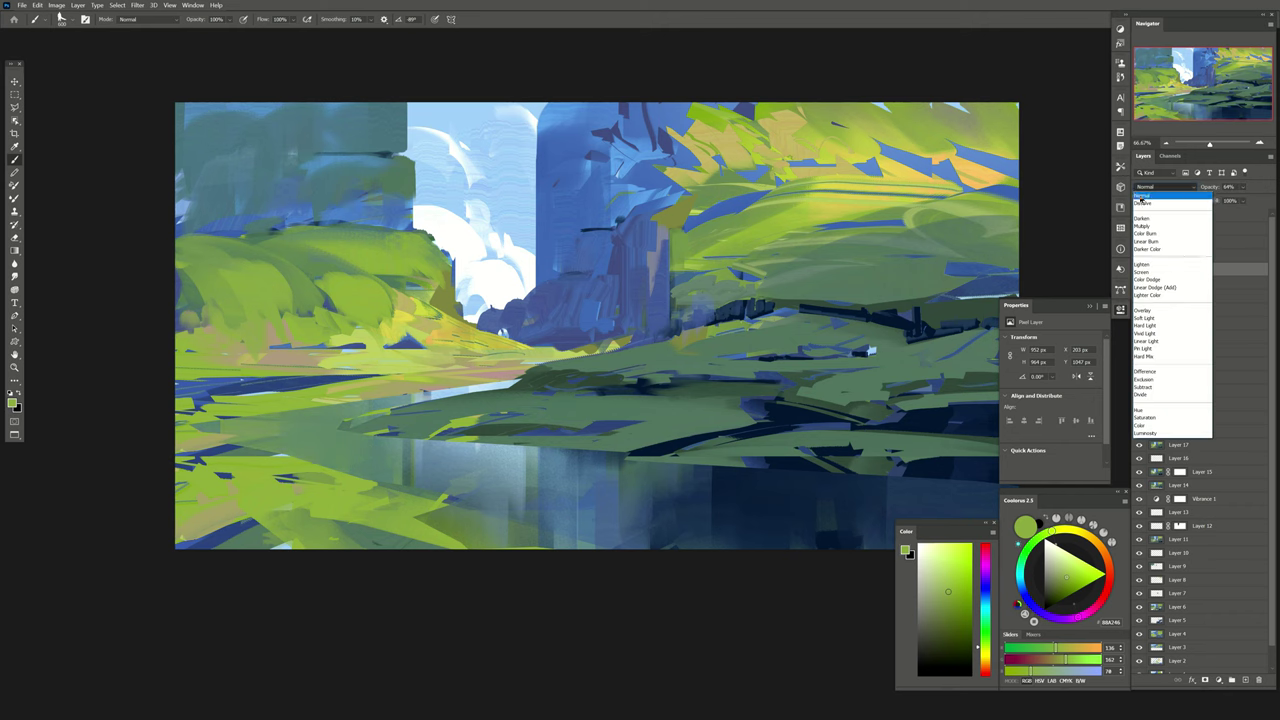
click(1142, 195)
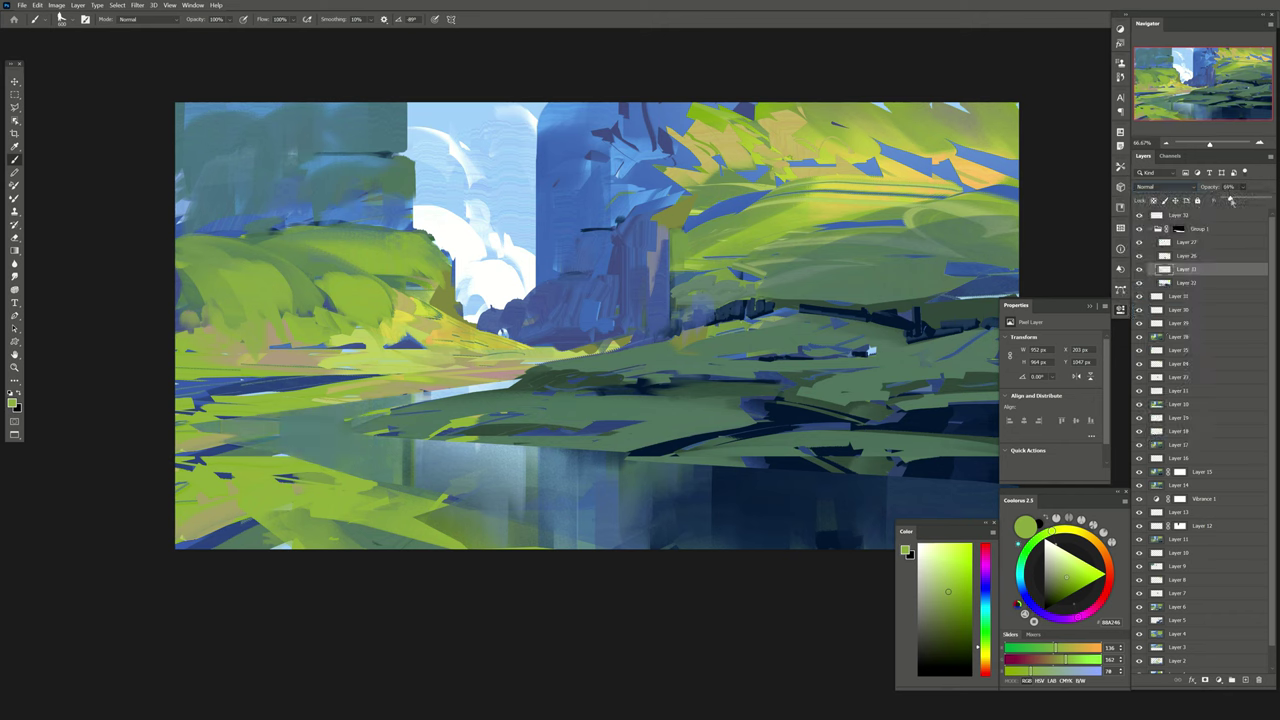
click(1245, 680)
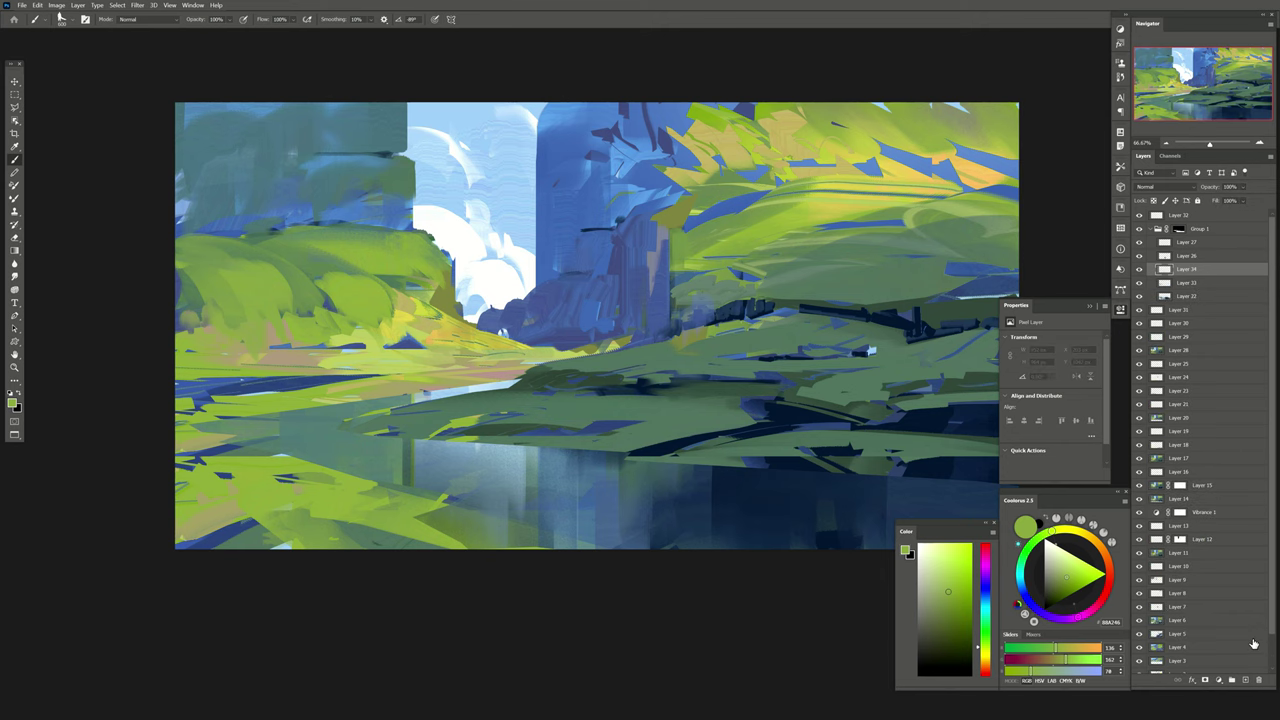
drag(465, 257, 411, 299)
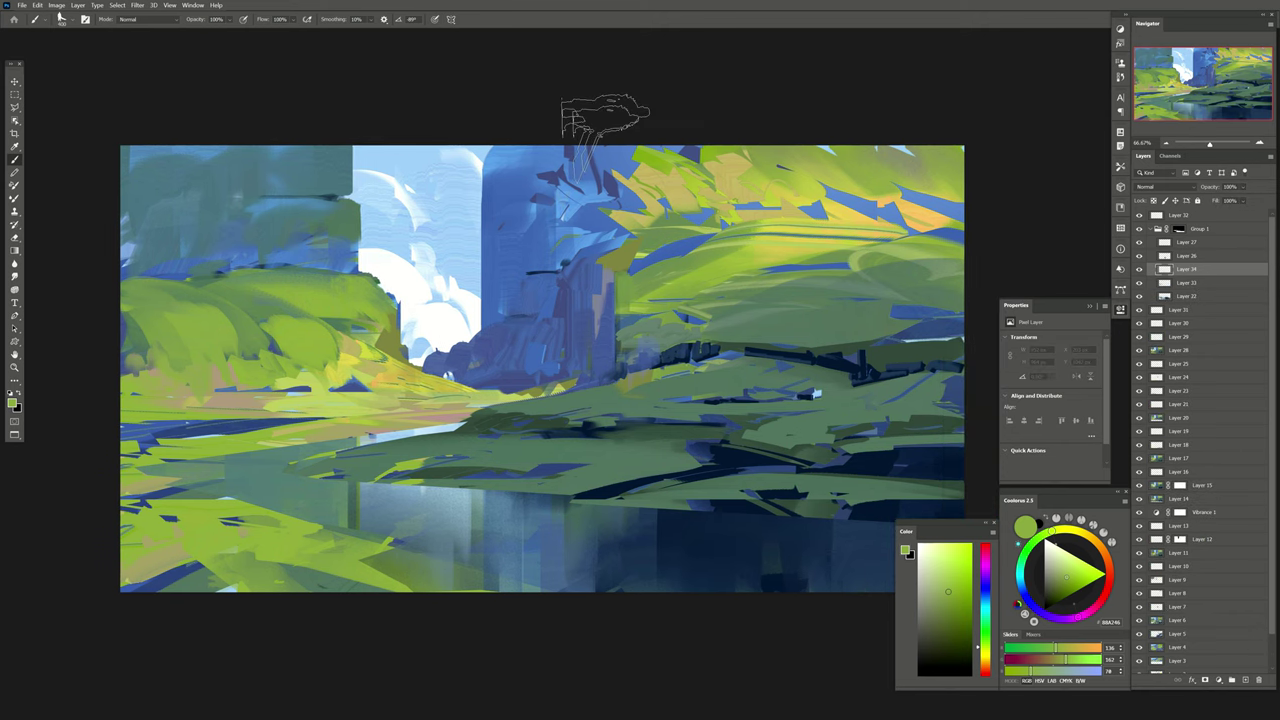
drag(1195, 269, 1172, 242)
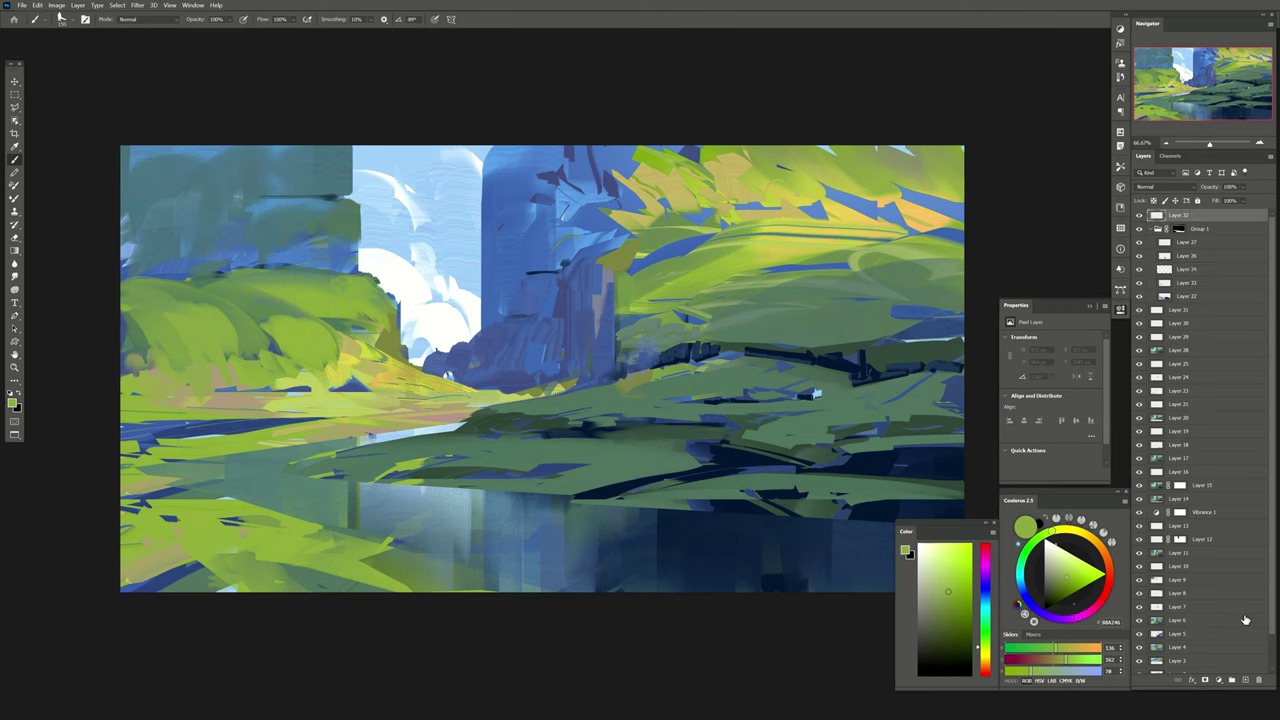
click(1245, 680)
Paint lighter blue down the left edge and face of the central cliff, erasing part of it.
alt+click(622, 216)
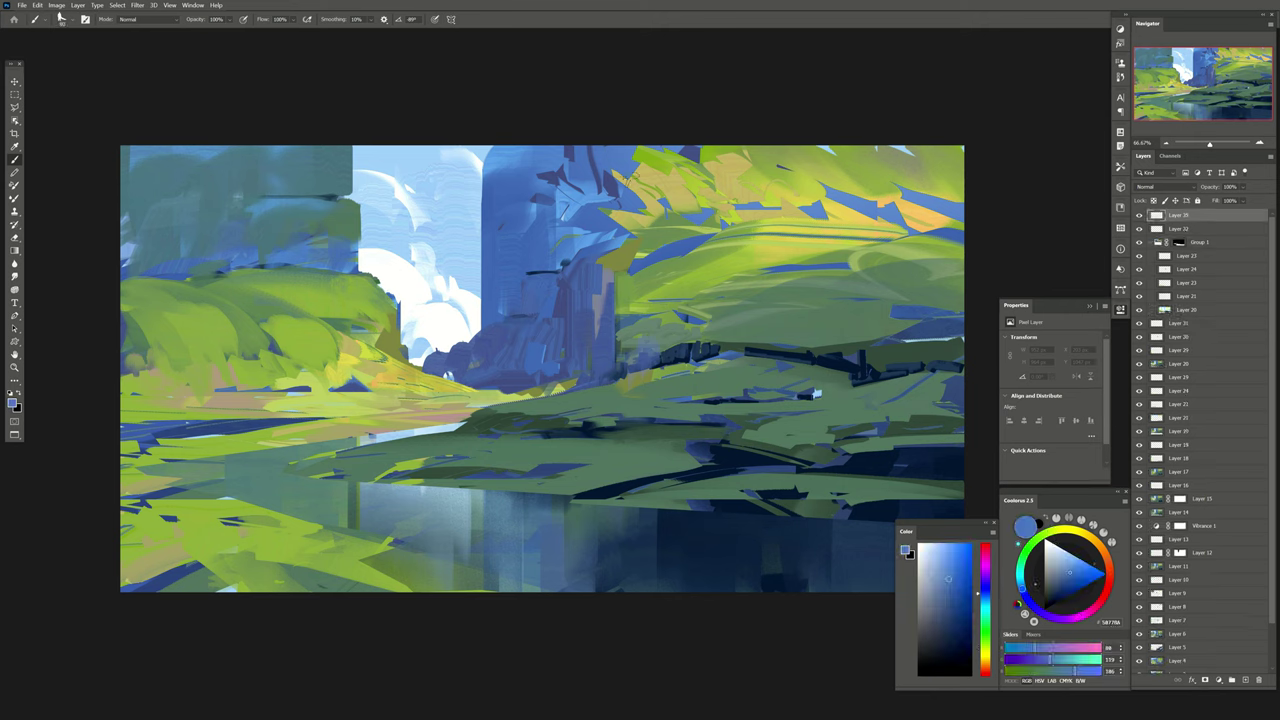
alt+click(584, 228)
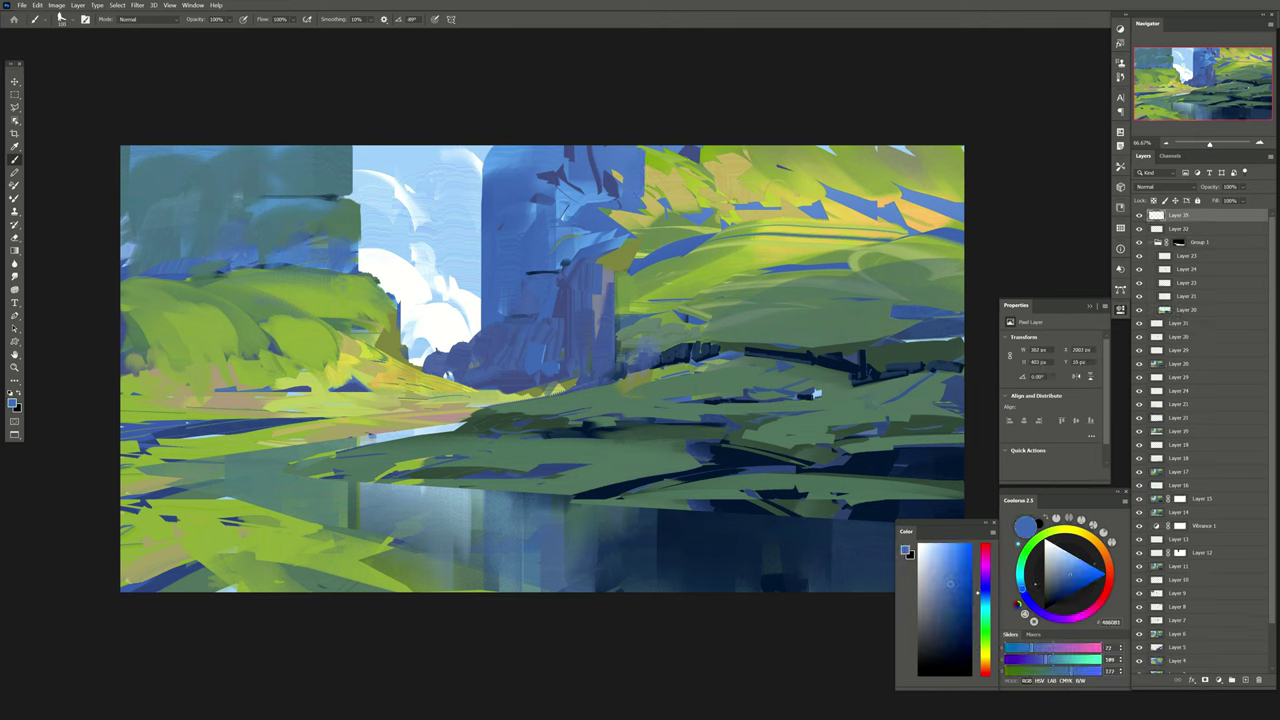
alt+click(506, 176)
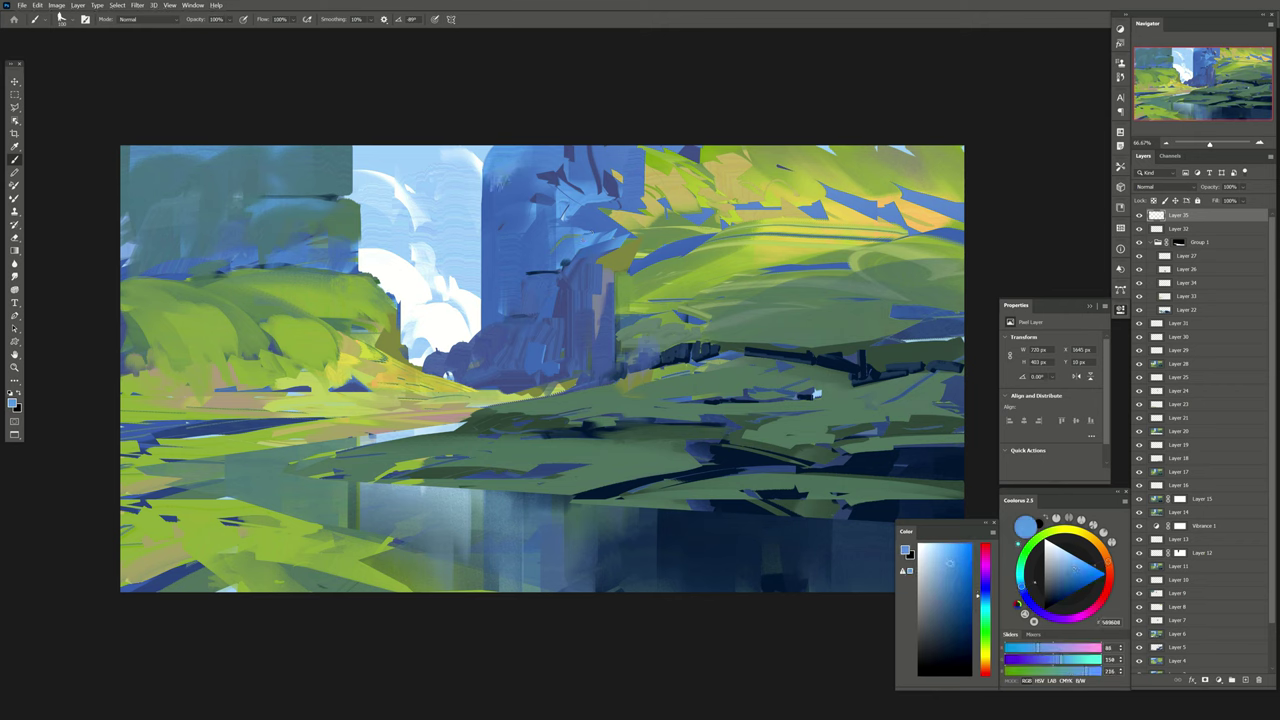
drag(495, 176, 512, 335)
mouse_move(508, 262)
mouse_down()
mouse_move(540, 366)
mouse_move(543, 275)
mouse_up()
key(e)
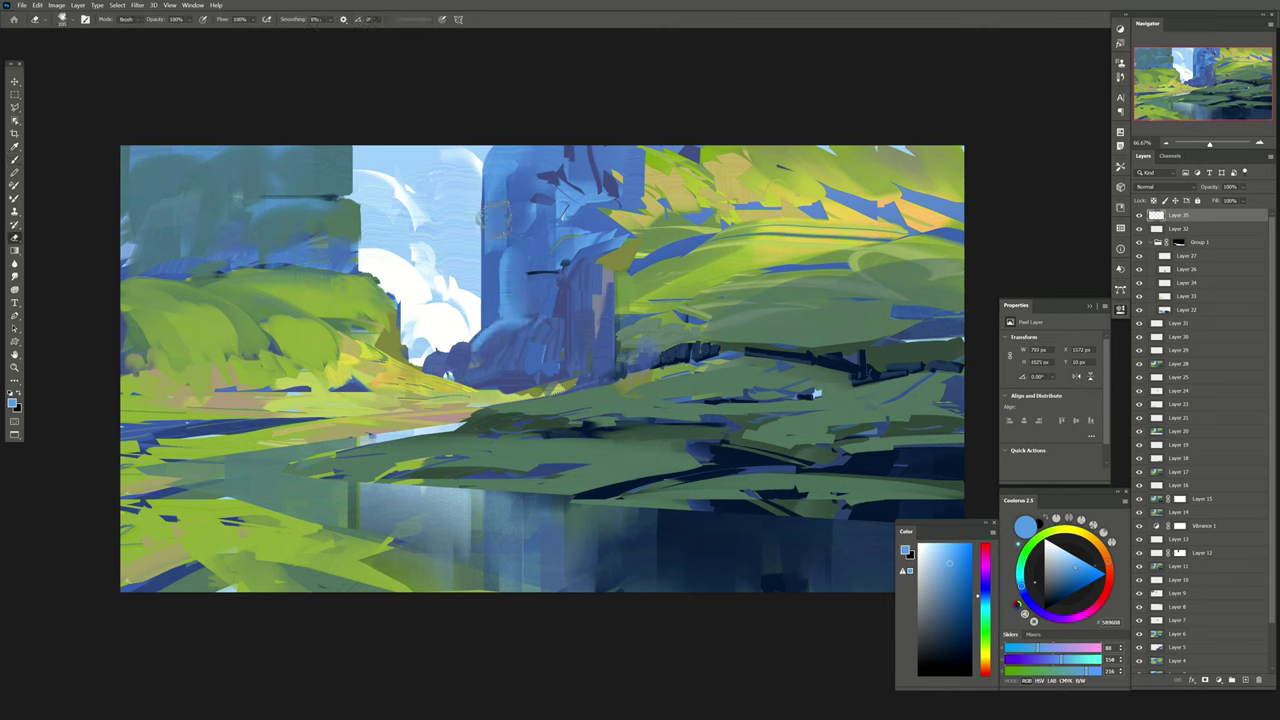
drag(498, 168, 506, 275)
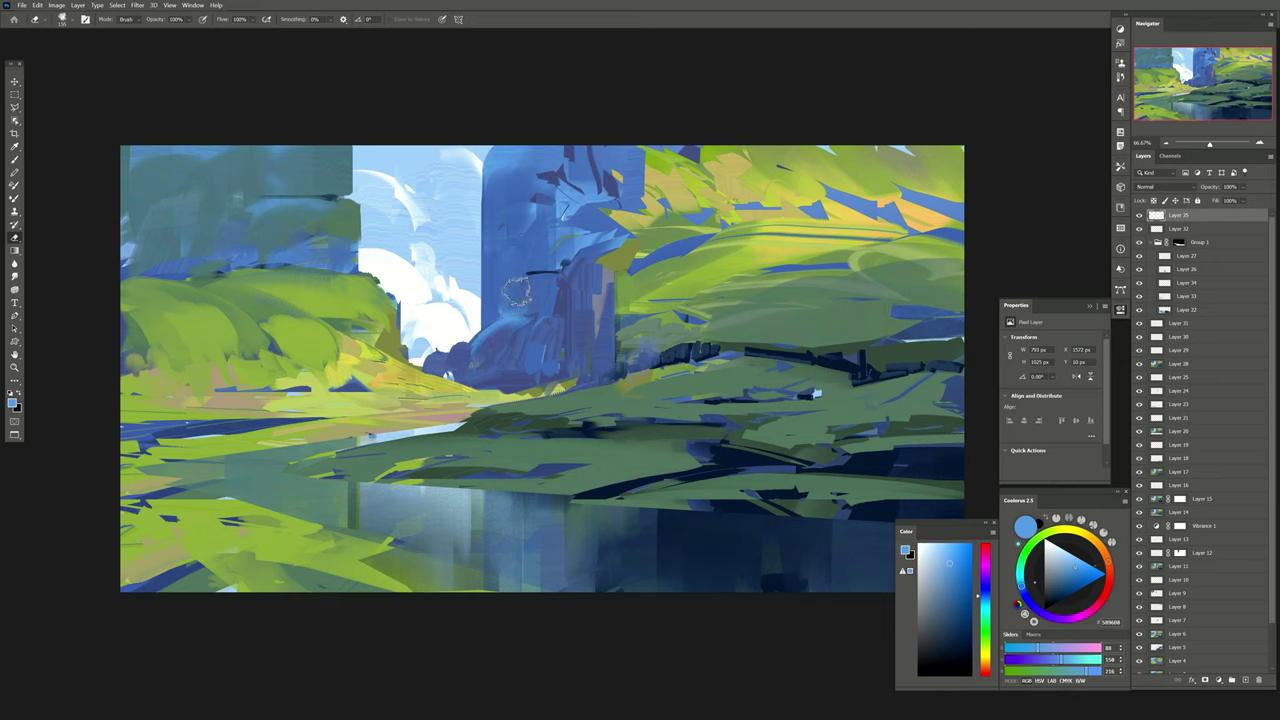
Repaint the cliff base in light blue, then open the Select menu.
key(b)
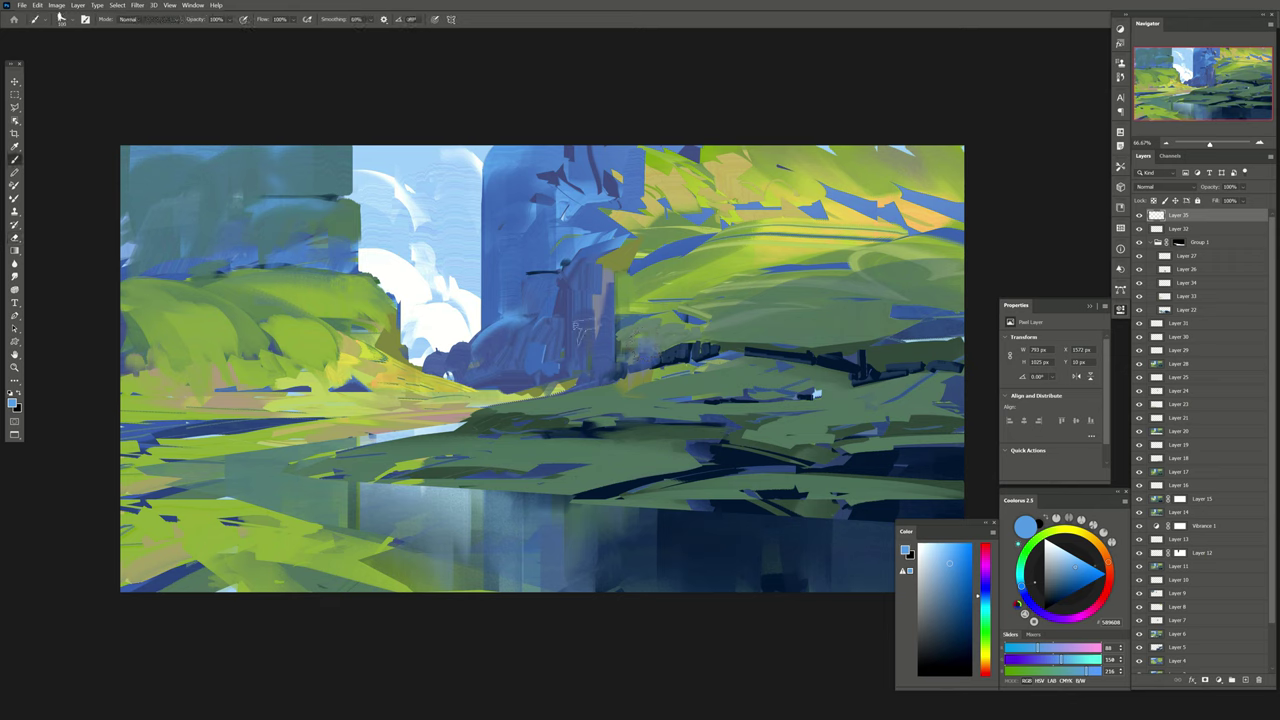
drag(508, 354, 474, 384)
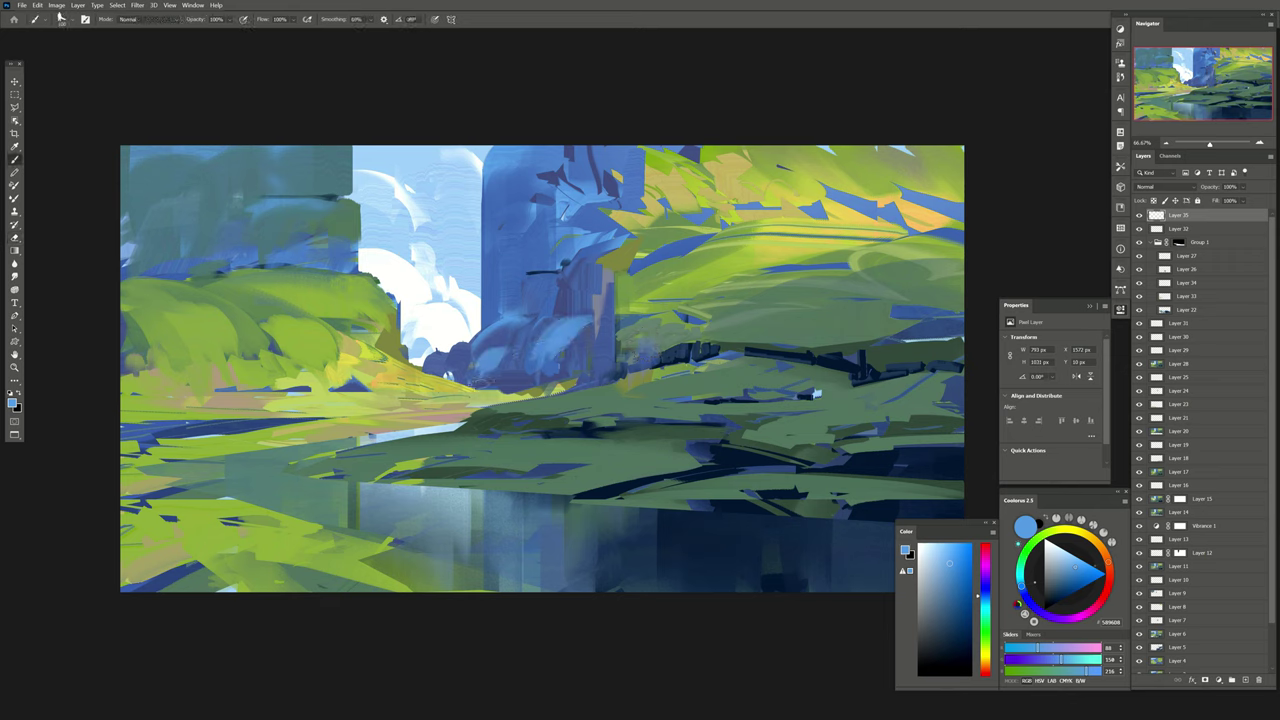
key(e)
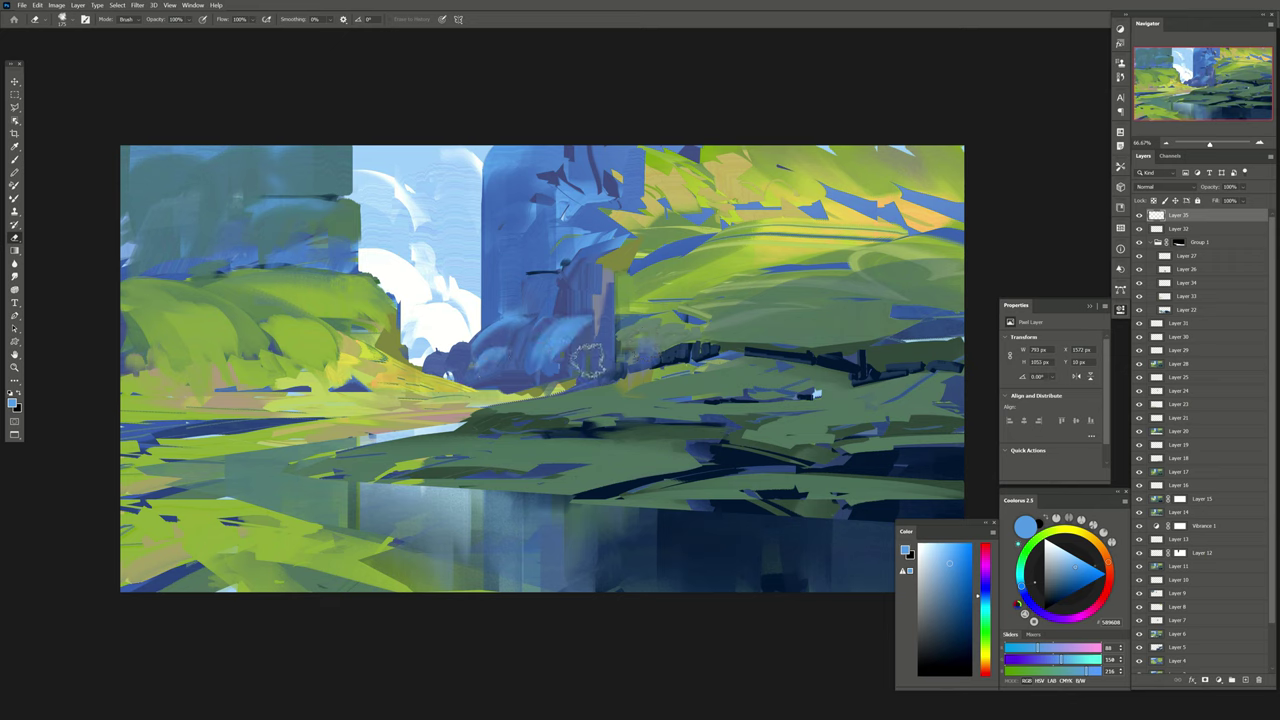
drag(414, 265, 386, 237)
key(b)
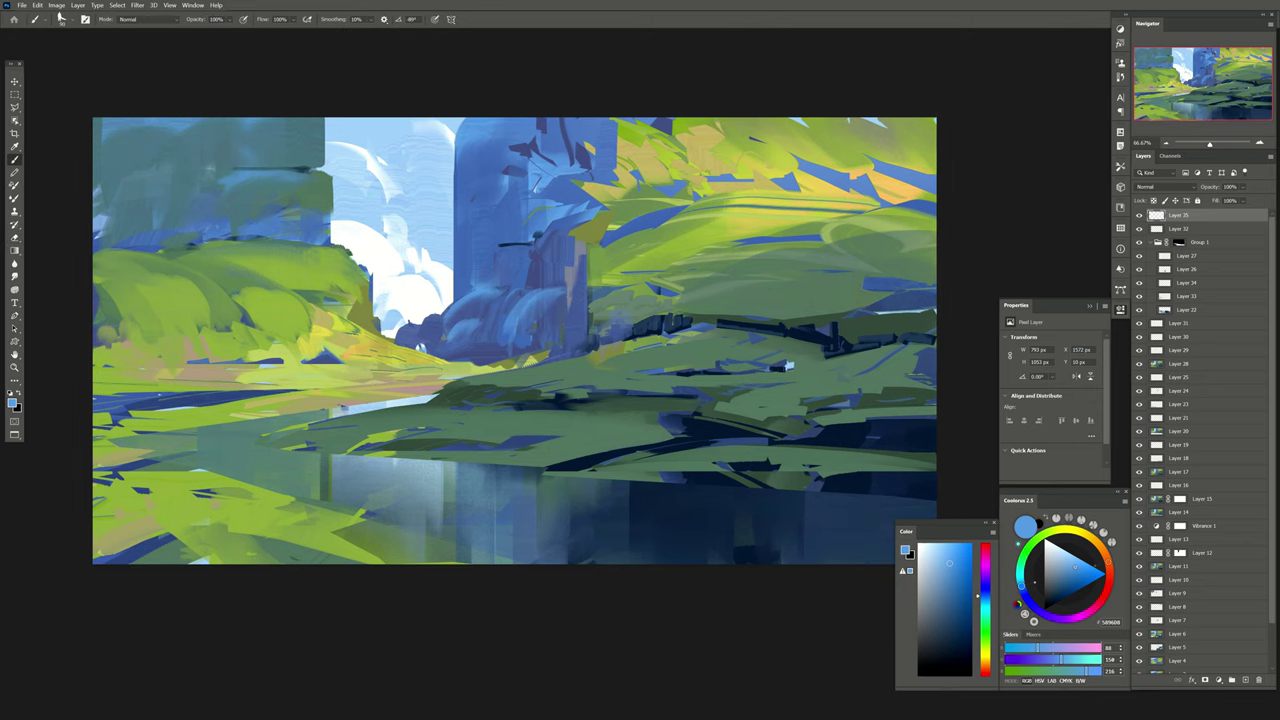
click(117, 5)
Select the green areas by Color Range, add a tint layer, and choose a bright blue.
click(133, 97)
key(Return)
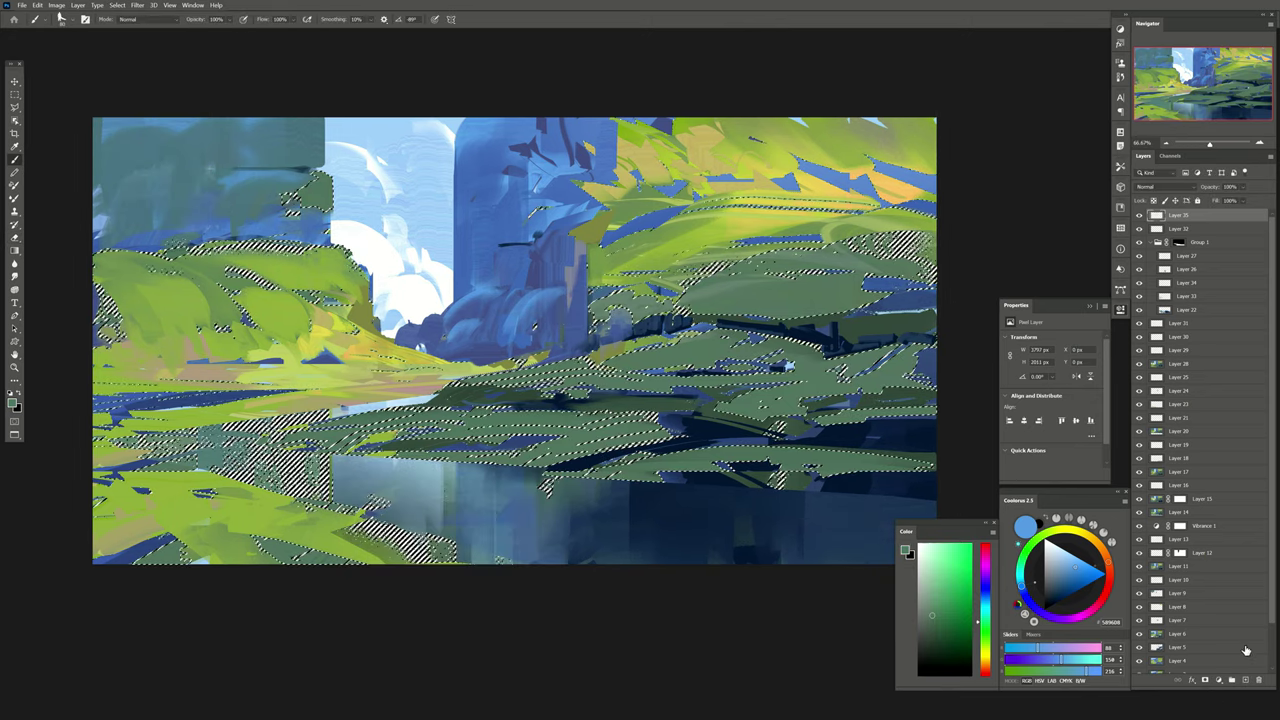
click(1246, 679)
alt+click(586, 423)
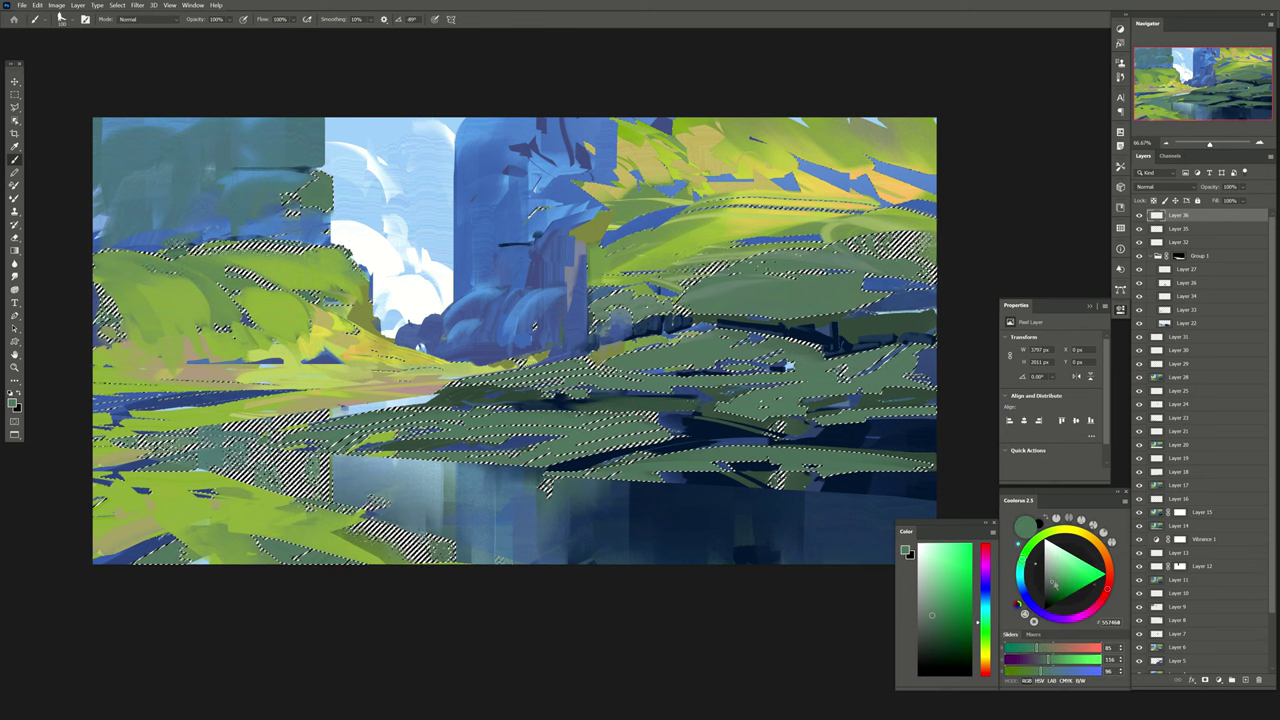
alt+click(914, 515)
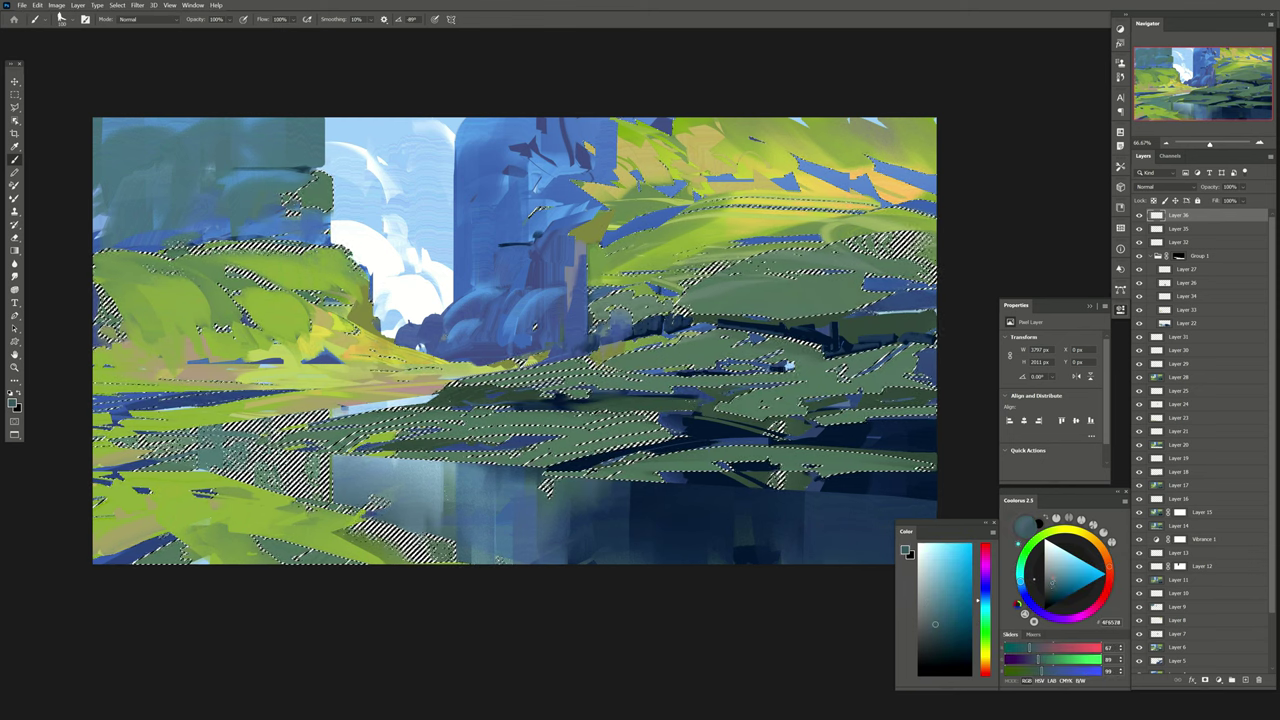
click(948, 609)
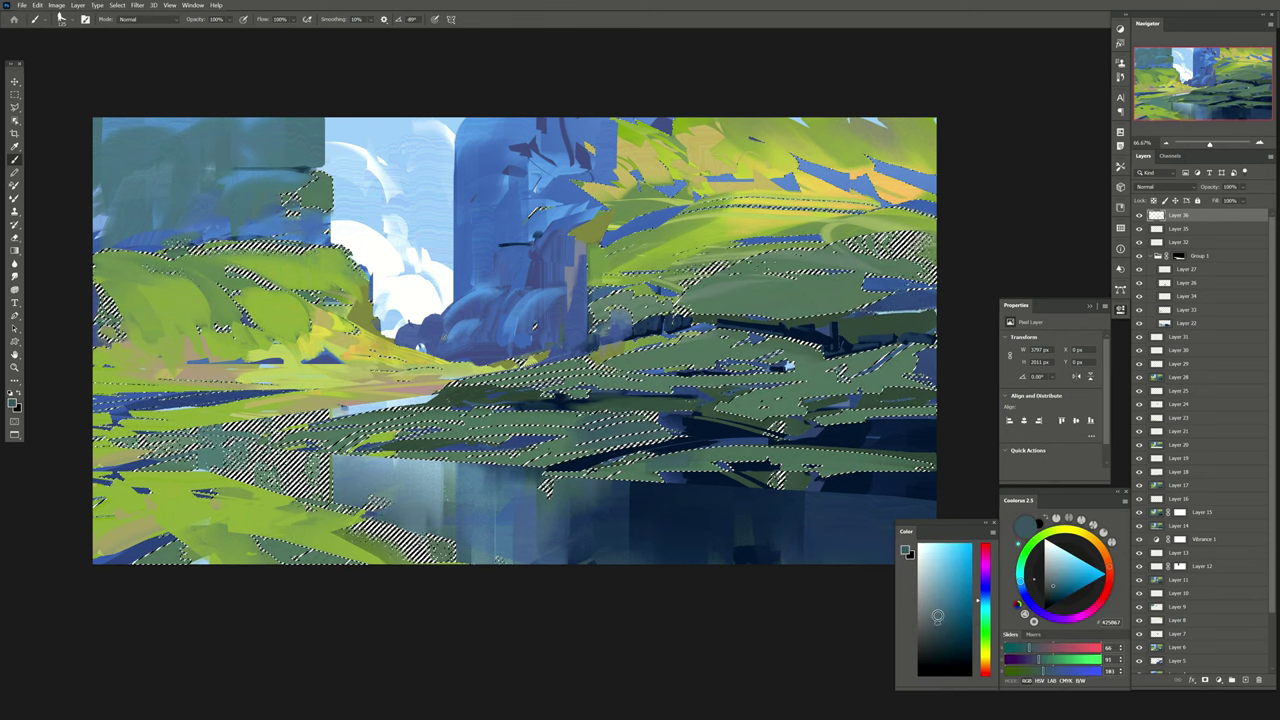
click(949, 610)
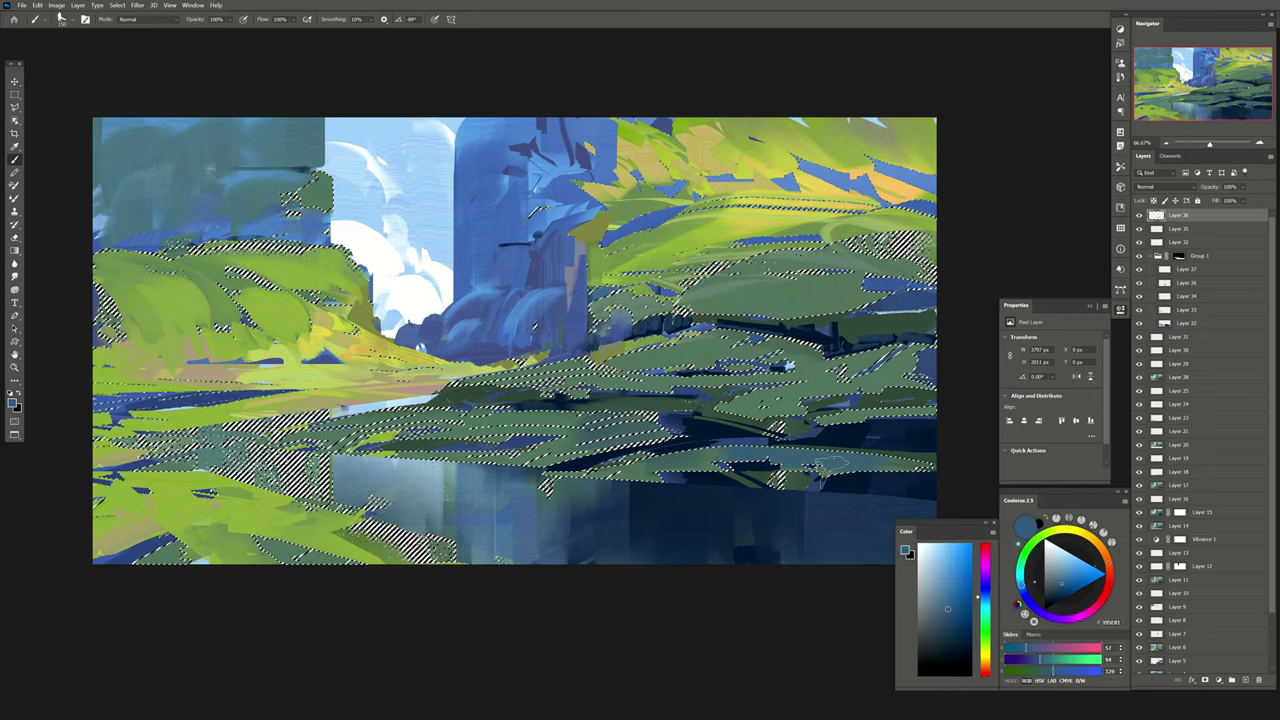
click(960, 595)
Paint blue strokes across the selected midground, deselect, fade to 55%, and add Layer 37.
drag(688, 462, 728, 466)
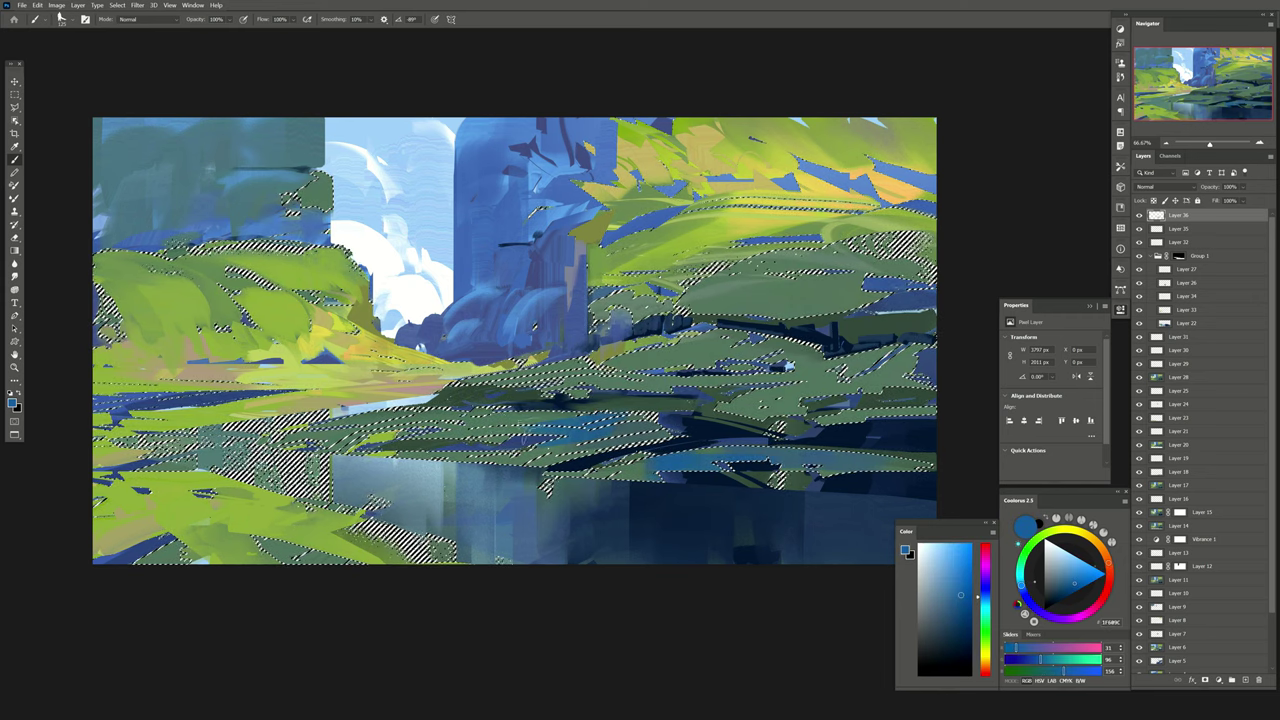
drag(420, 432, 522, 428)
drag(700, 365, 768, 366)
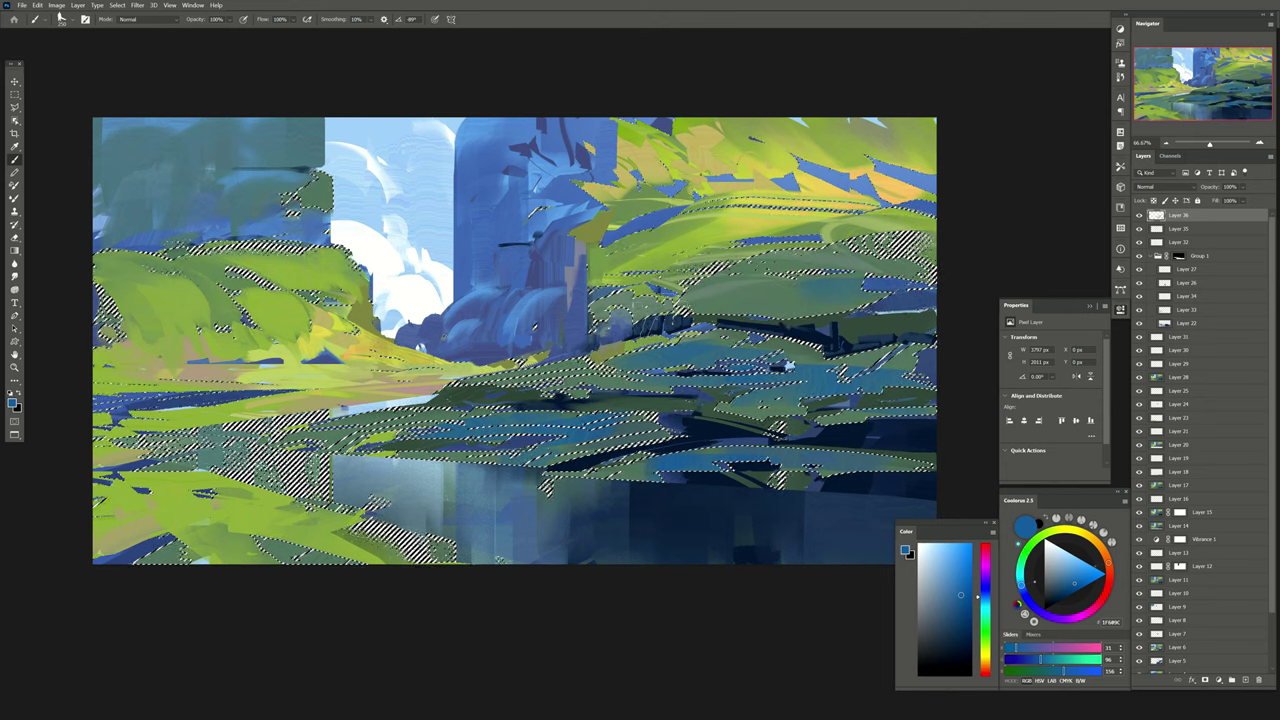
key(ctrl+d)
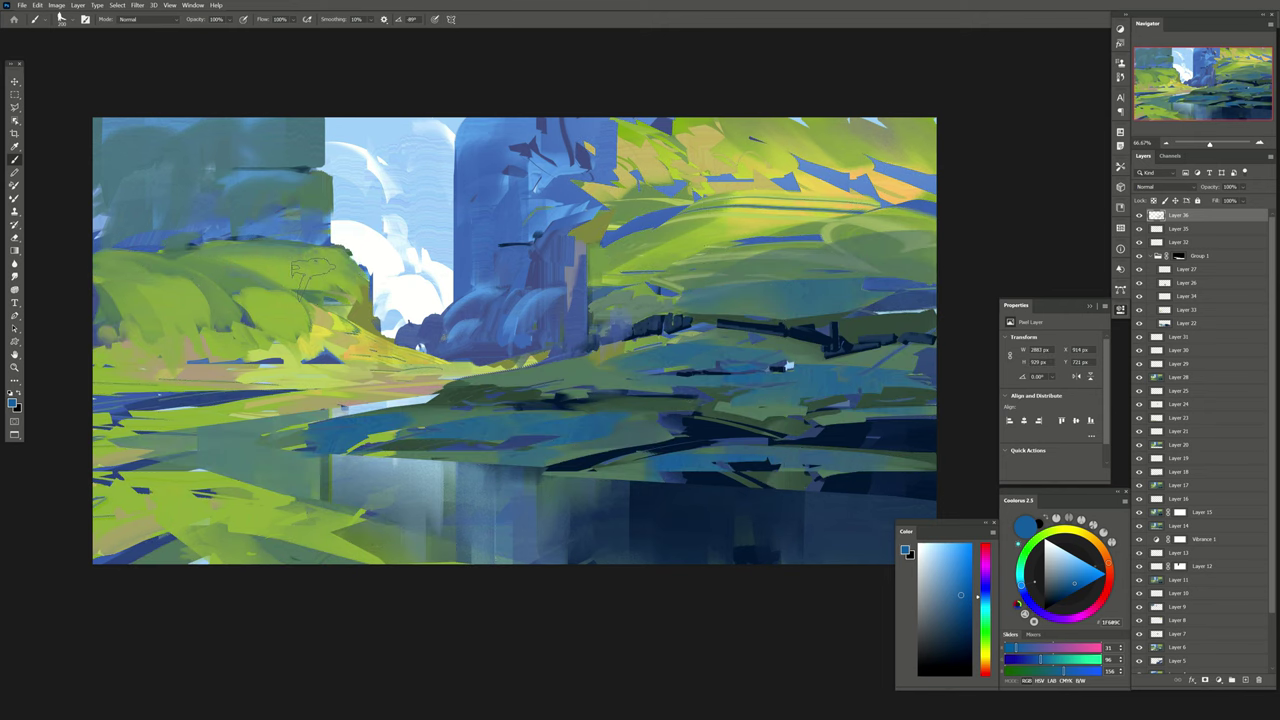
click(1243, 188)
drag(1244, 198, 1224, 200)
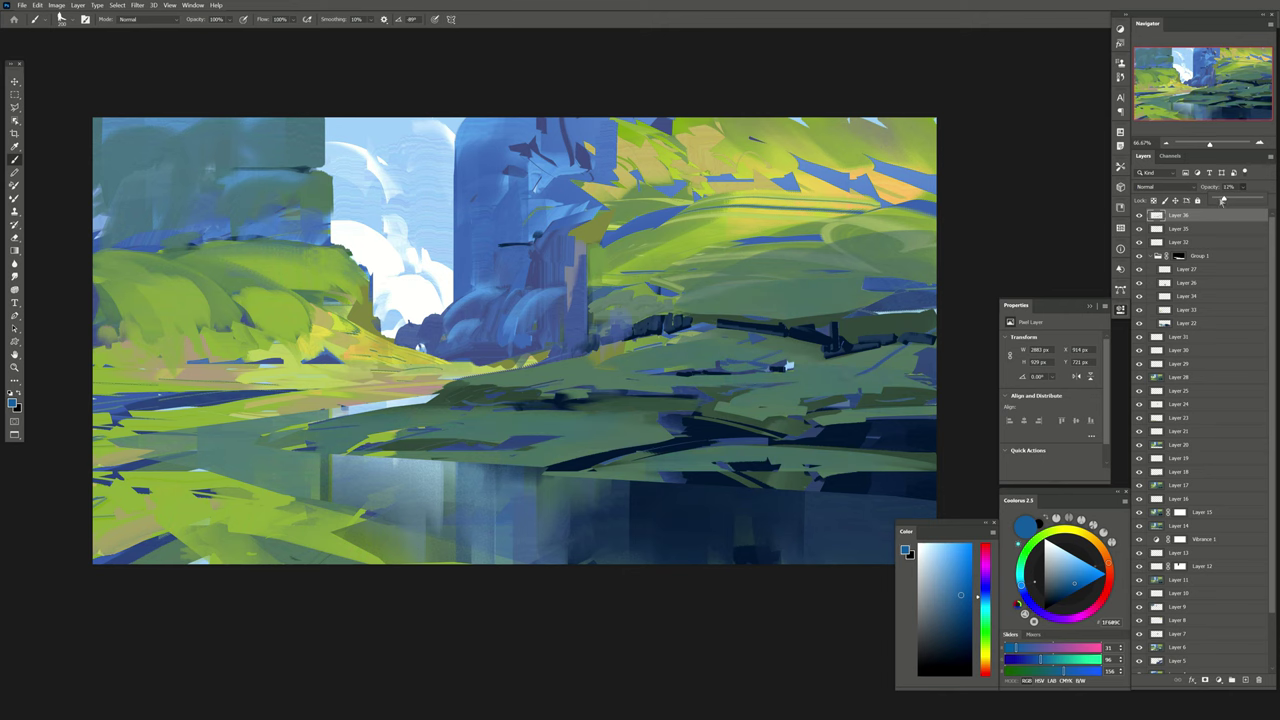
click(1232, 680)
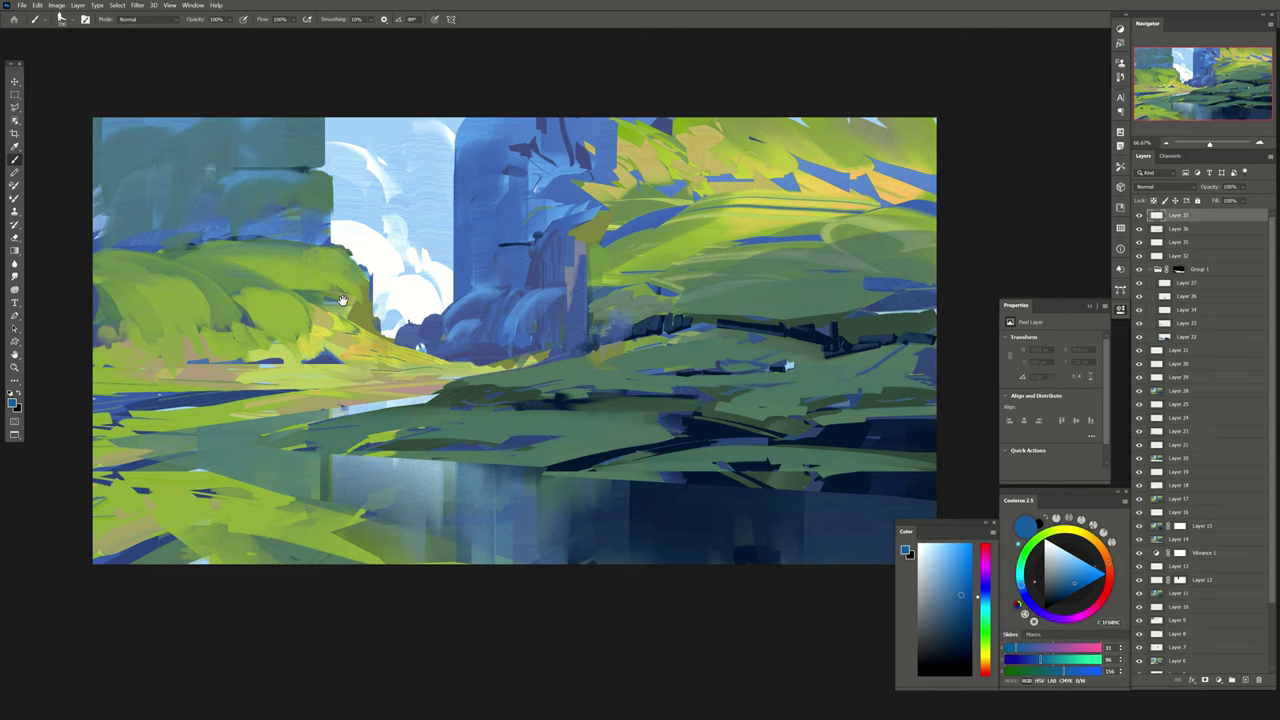
drag(345, 300, 372, 266)
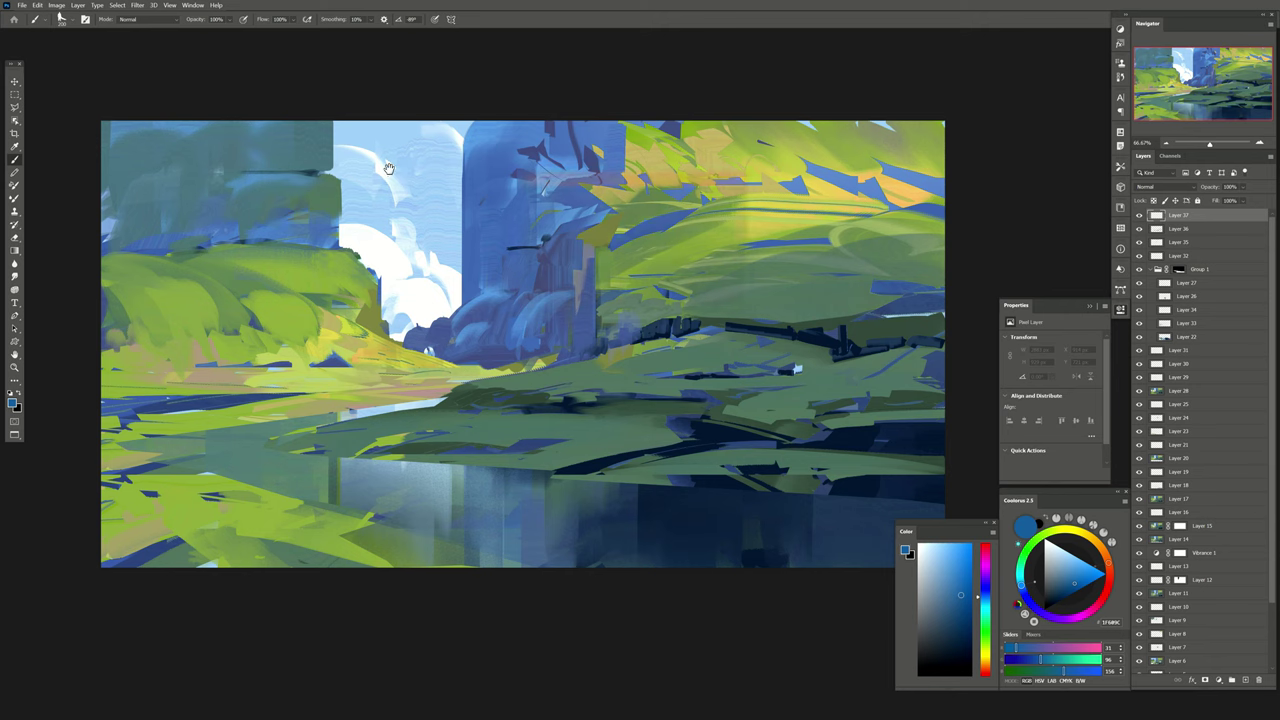
key(shift+b)
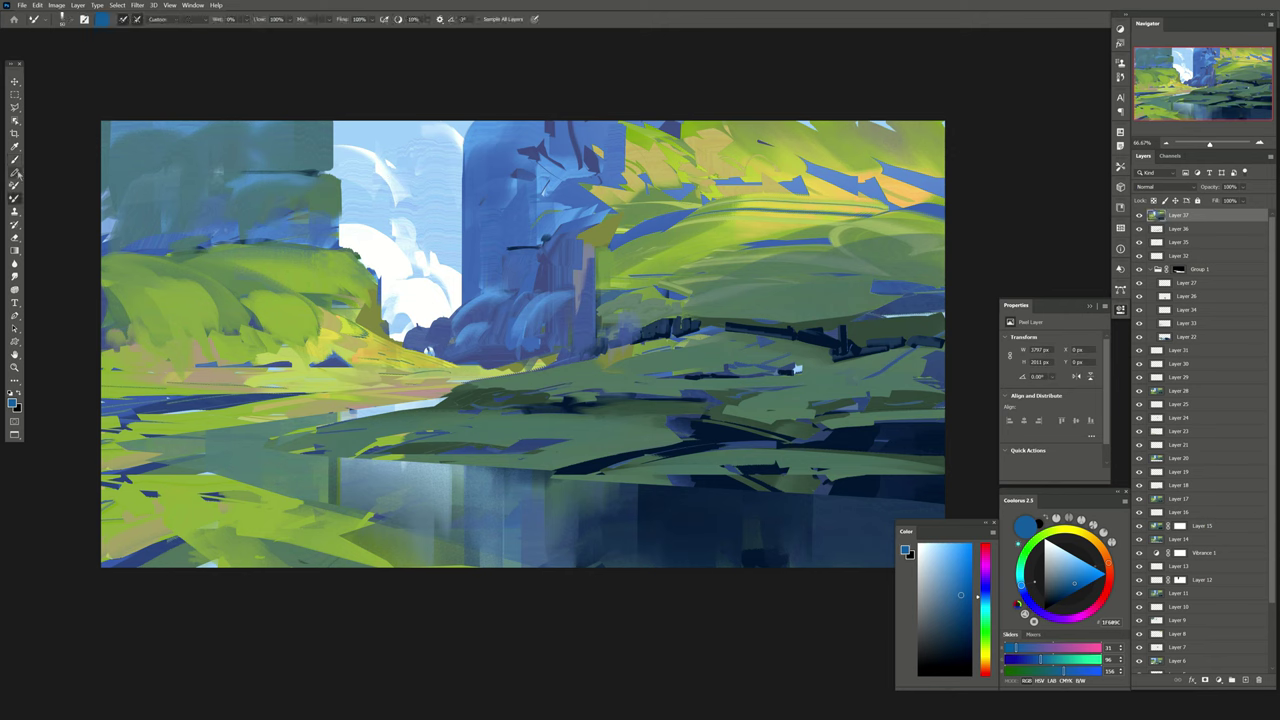
Undo a dark navy silhouette stroke, change the brush preset, and add new Layer 38 on top.
alt+click(817, 334)
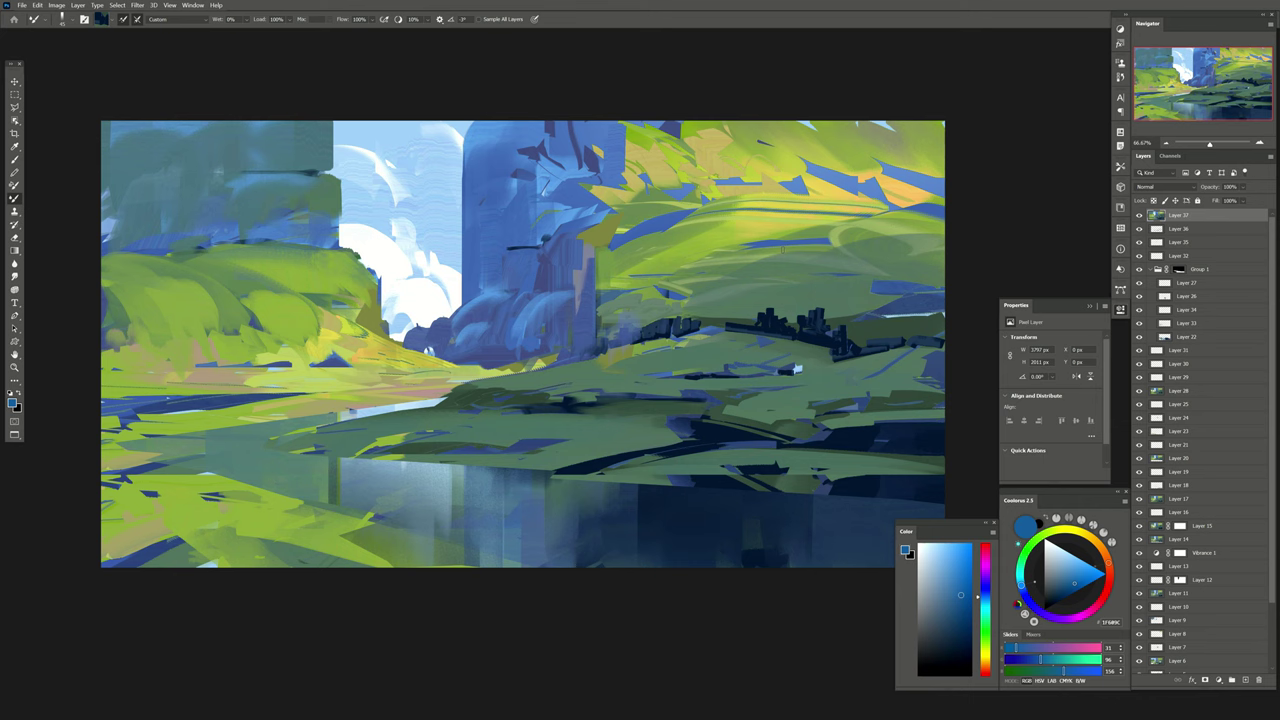
key(ctrl+z)
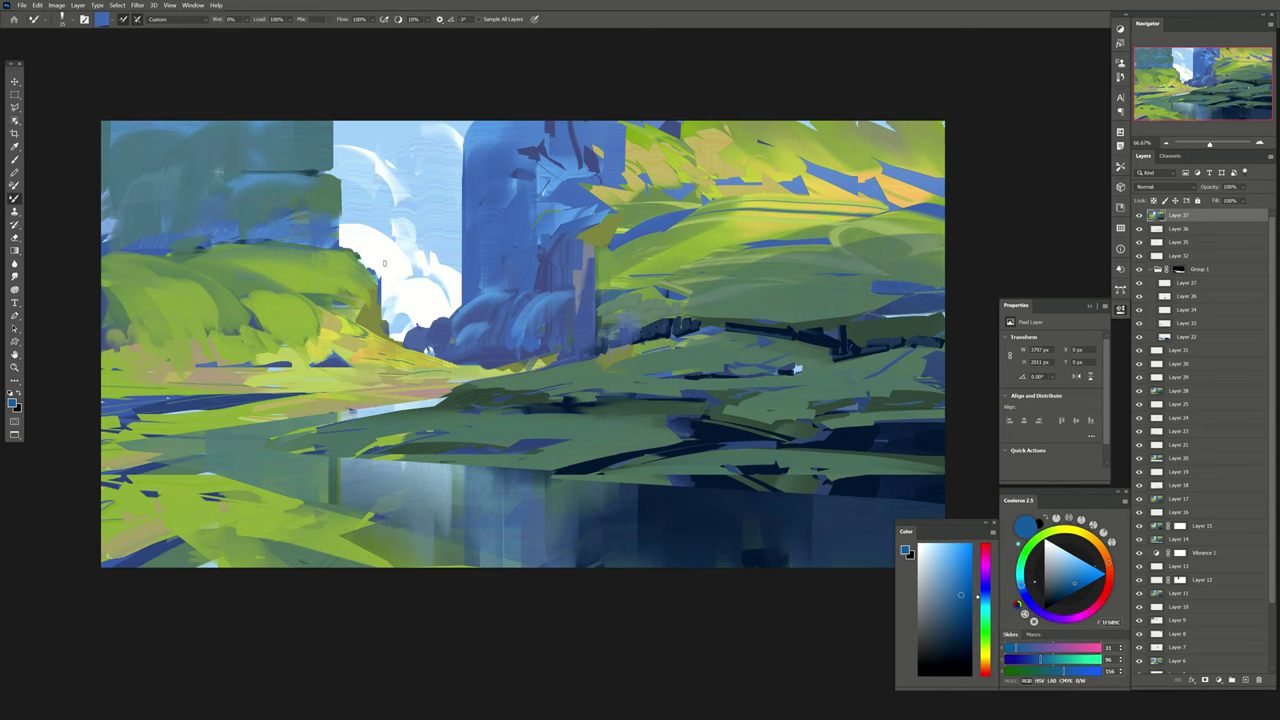
drag(495, 279, 479, 265)
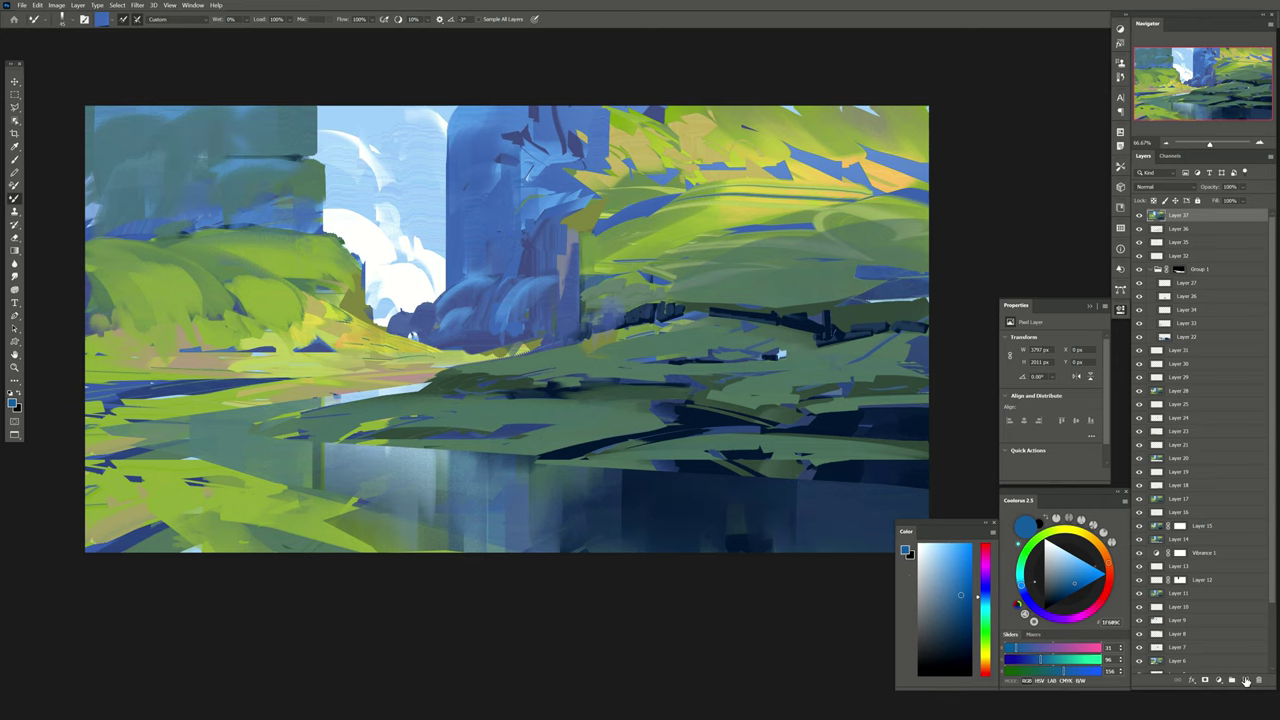
click(62, 20)
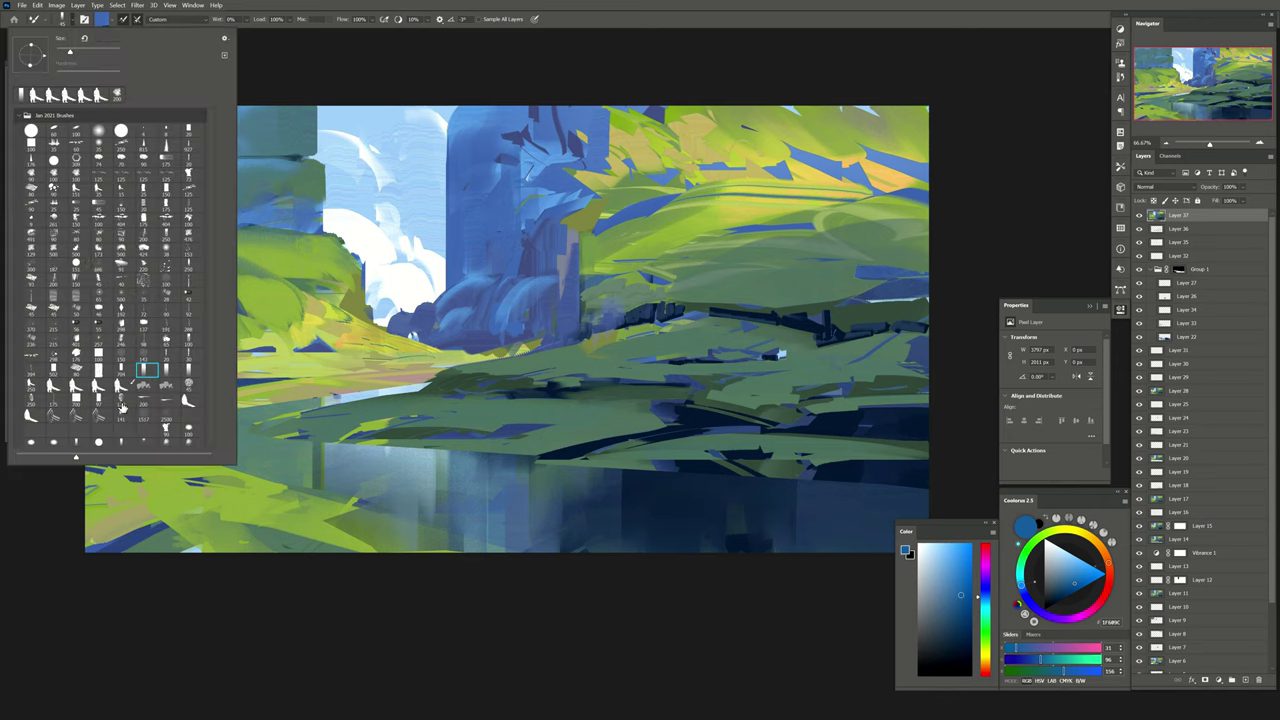
drag(211, 205, 213, 313)
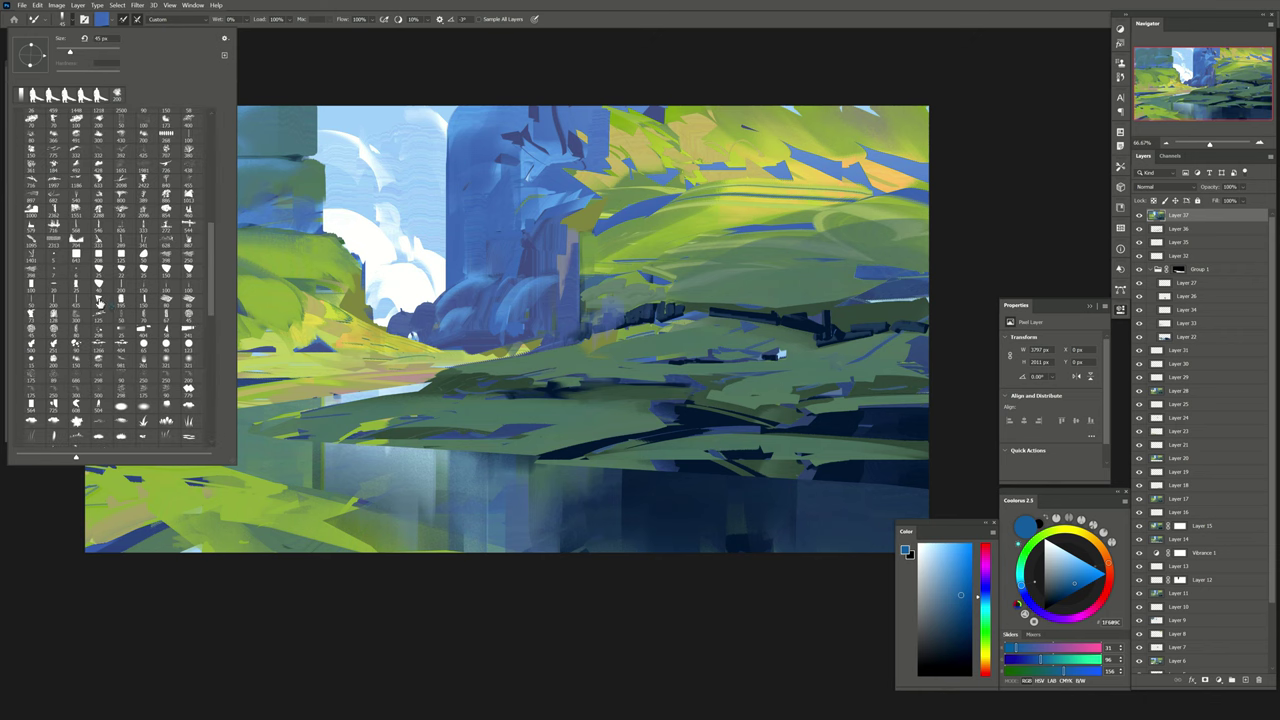
click(1245, 680)
Stamp the merged painting onto the new Layer 38 with Apply Image.
key(ctrl+alt+shift+a)
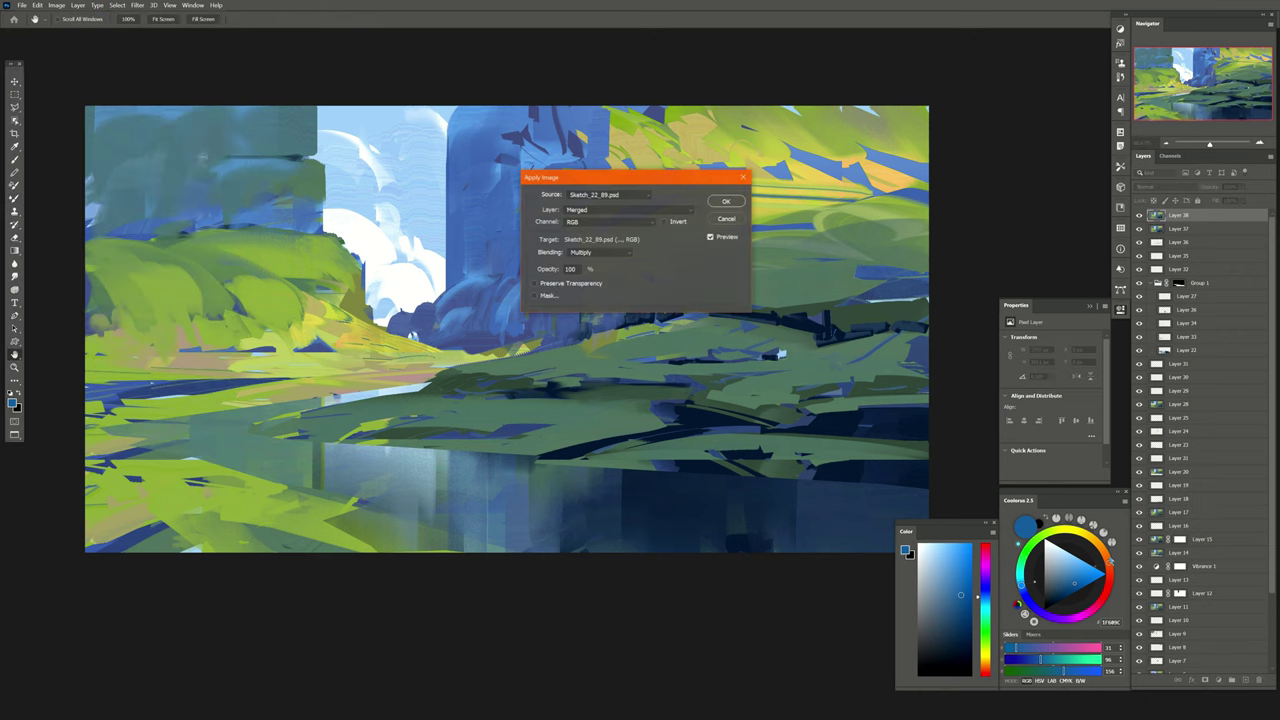
drag(687, 328, 666, 342)
click(724, 203)
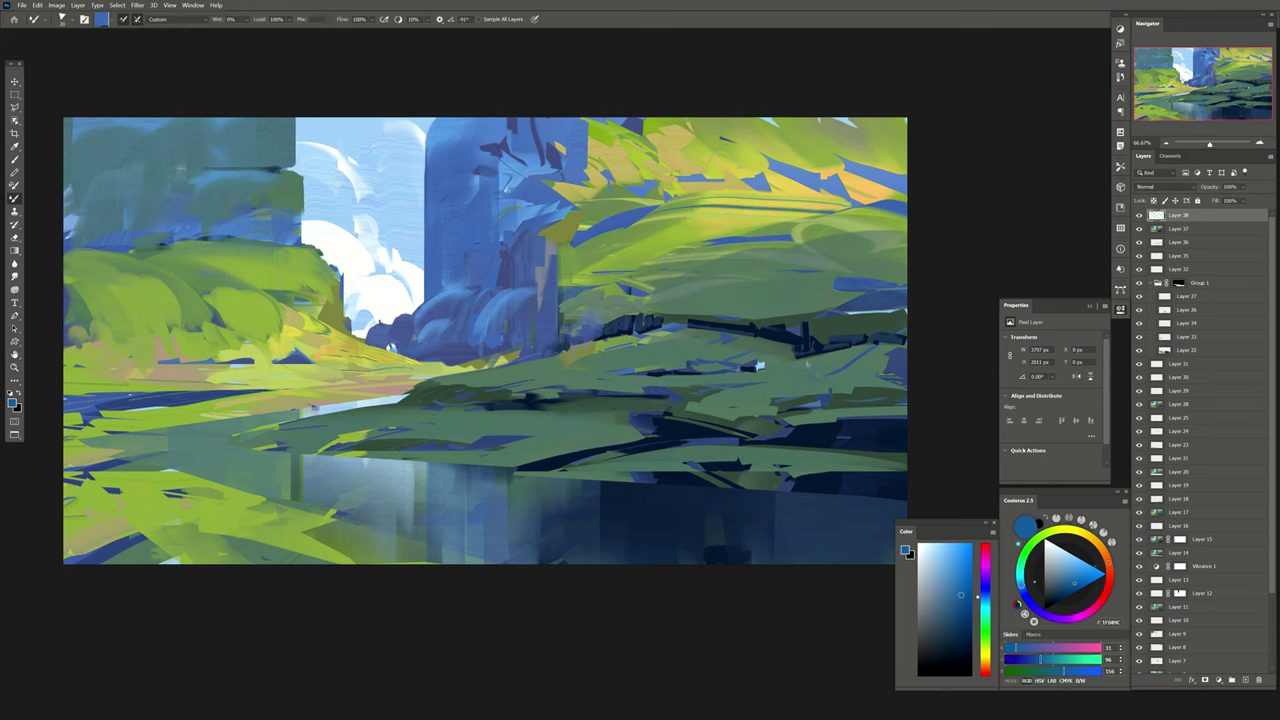
drag(763, 331, 729, 335)
Paint dark navy tree silhouettes on the right hillside, softening them with green.
alt+click(836, 430)
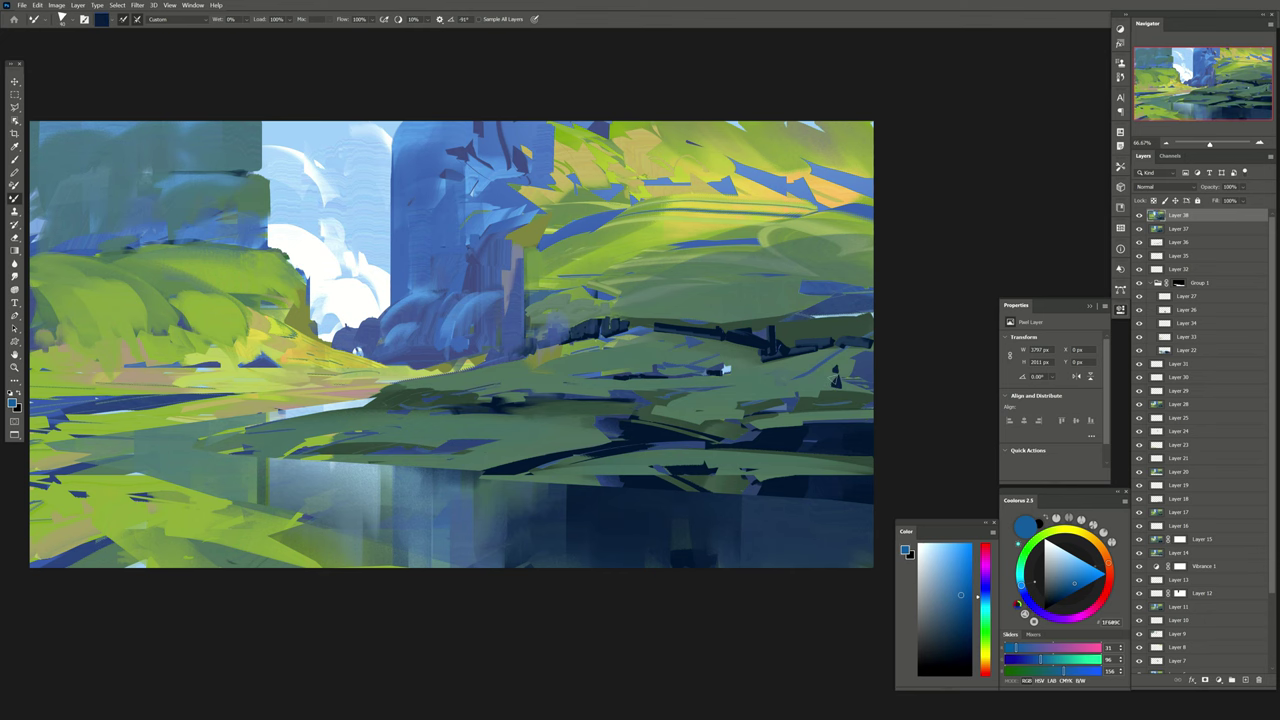
drag(836, 388, 837, 406)
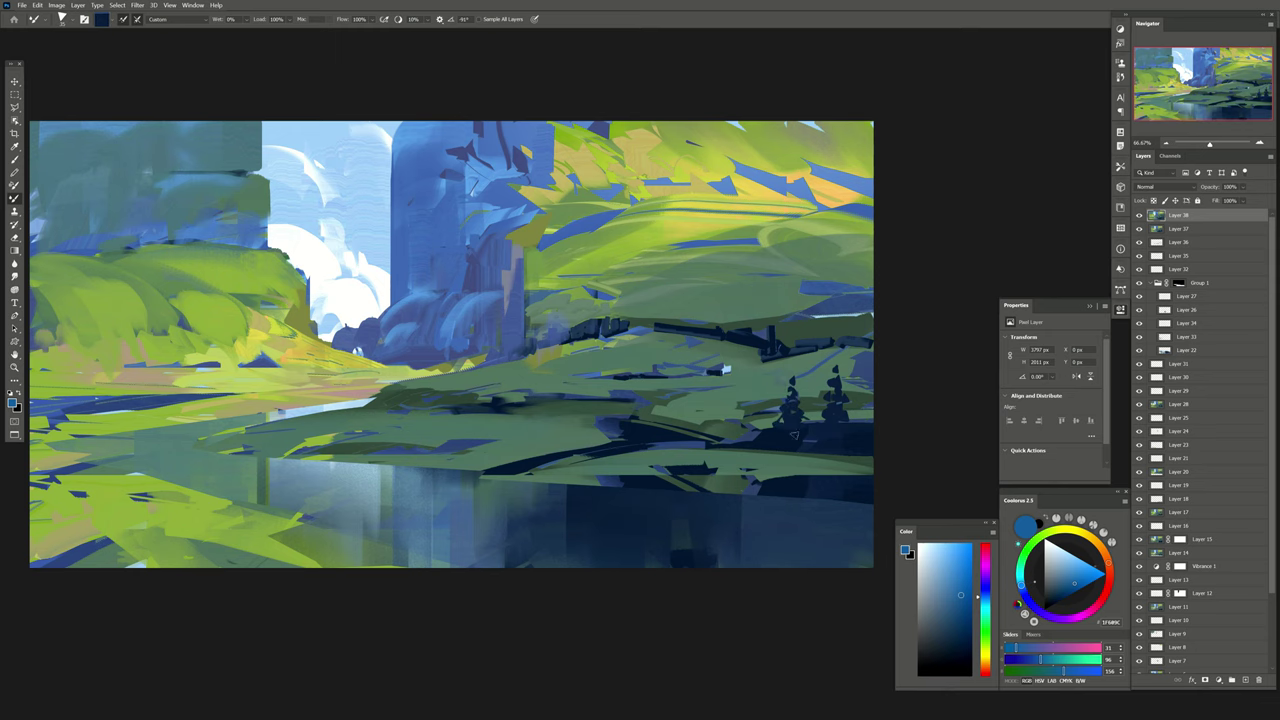
drag(700, 340, 720, 354)
alt+click(682, 348)
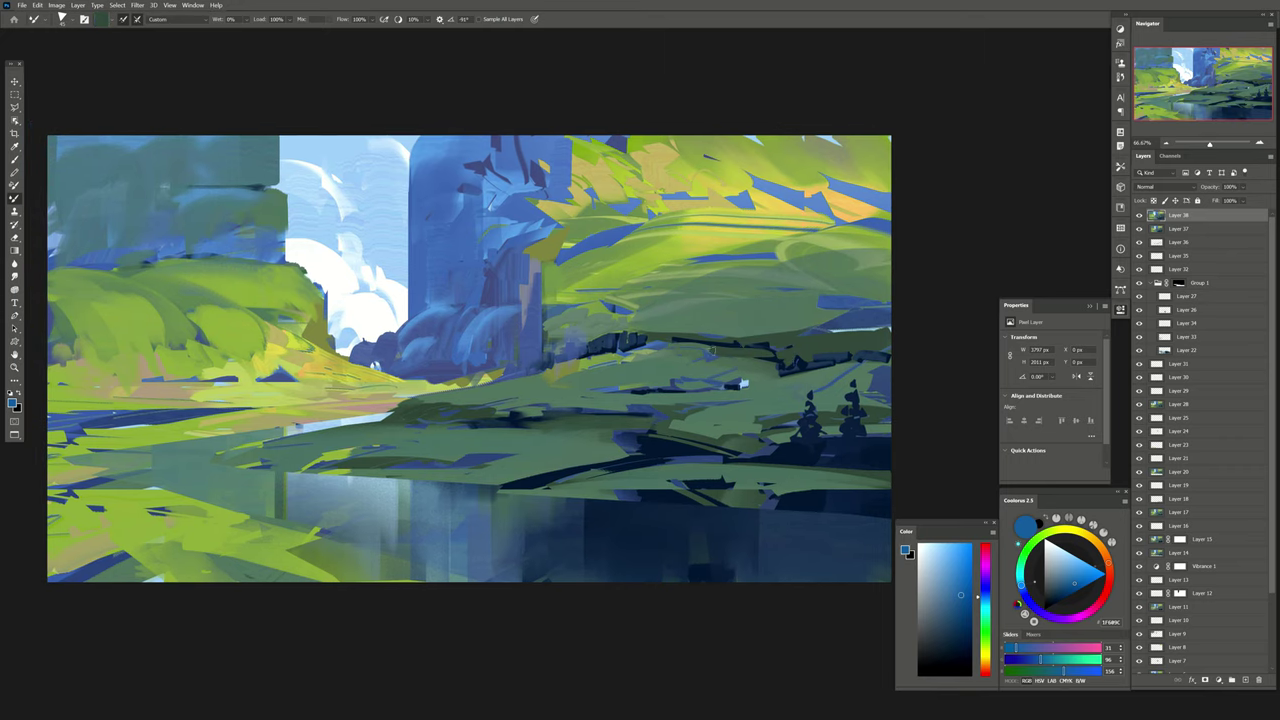
drag(630, 338, 603, 345)
Paint a dark blue stroke along the water's edge.
drag(775, 342, 780, 352)
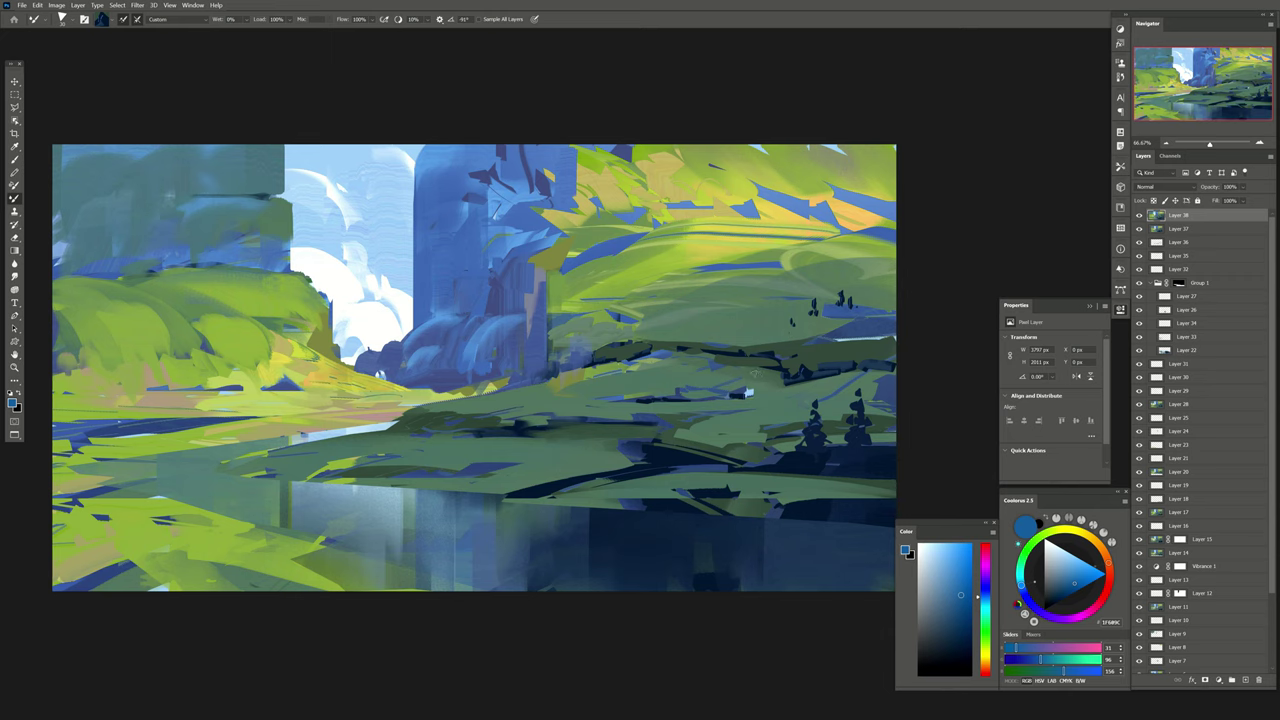
alt+click(746, 392)
drag(281, 365, 419, 343)
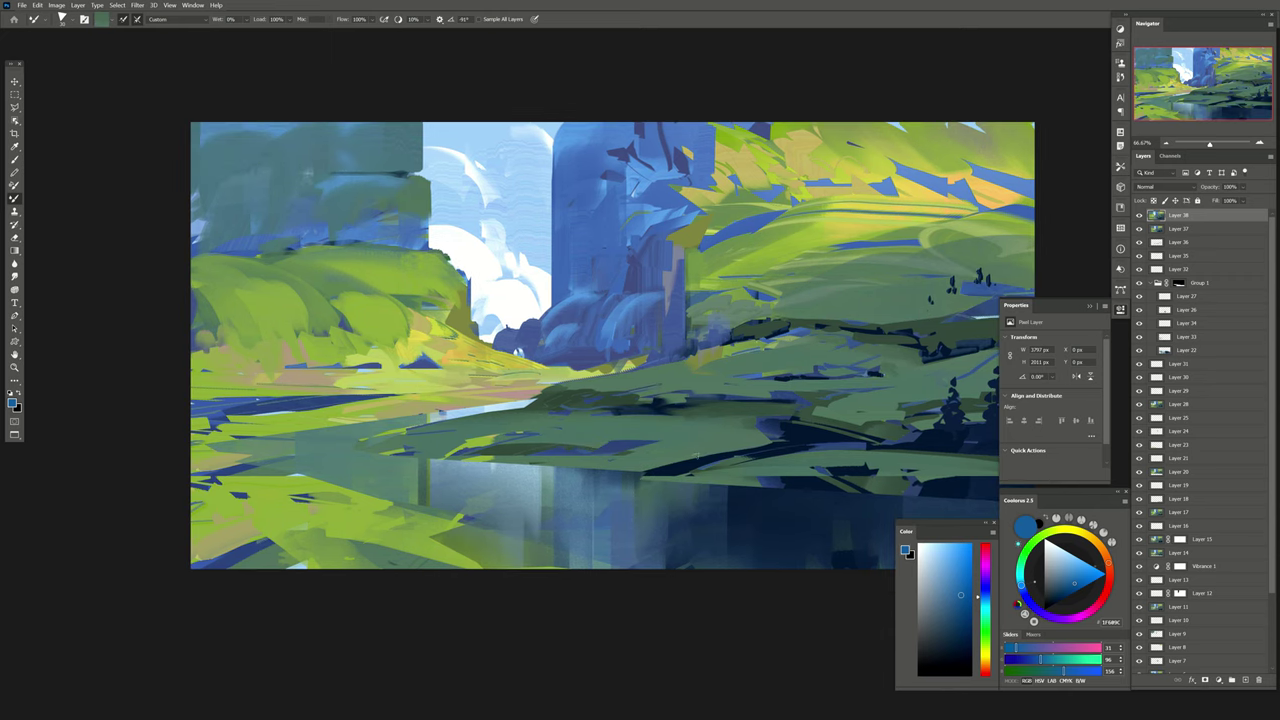
alt+click(652, 410)
mouse_move(598, 464)
mouse_down()
mouse_move(640, 465)
mouse_move(428, 456)
mouse_up()
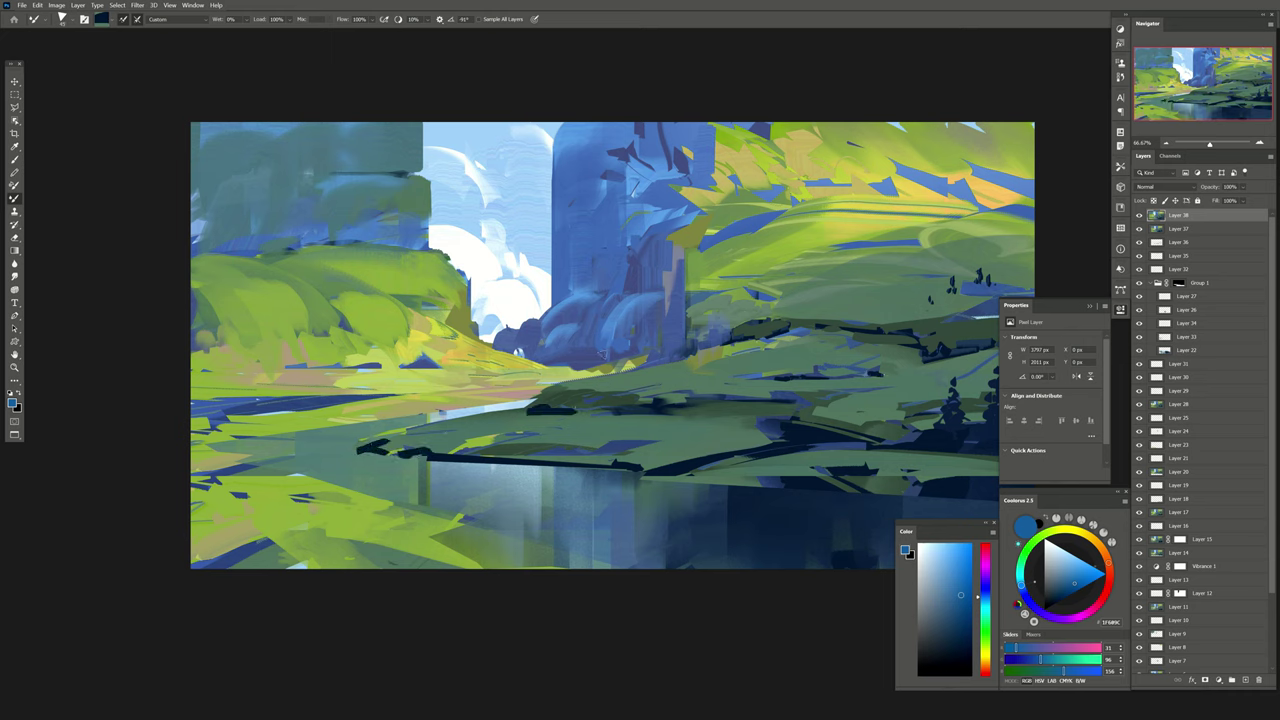
Erase parts of the dark shoreline stroke and hide the Properties panel.
key(e)
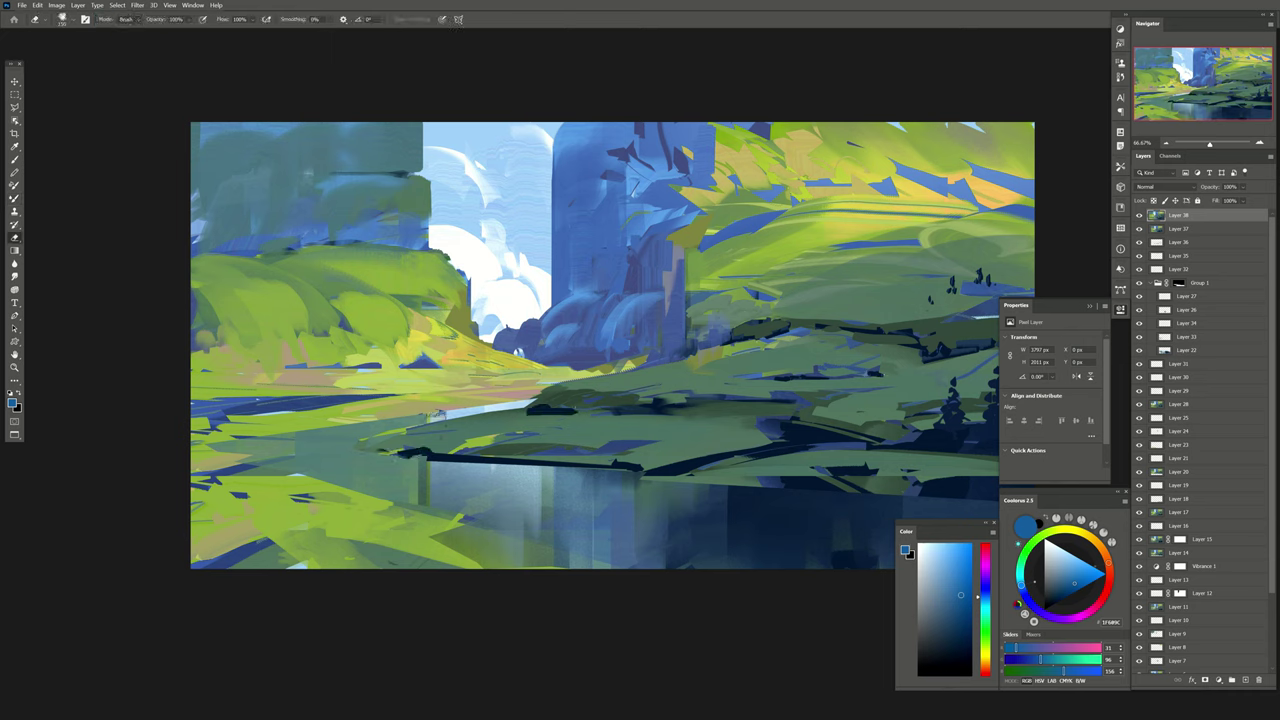
drag(340, 468, 445, 445)
mouse_move(630, 462)
mouse_down()
mouse_move(530, 440)
mouse_move(420, 448)
mouse_up()
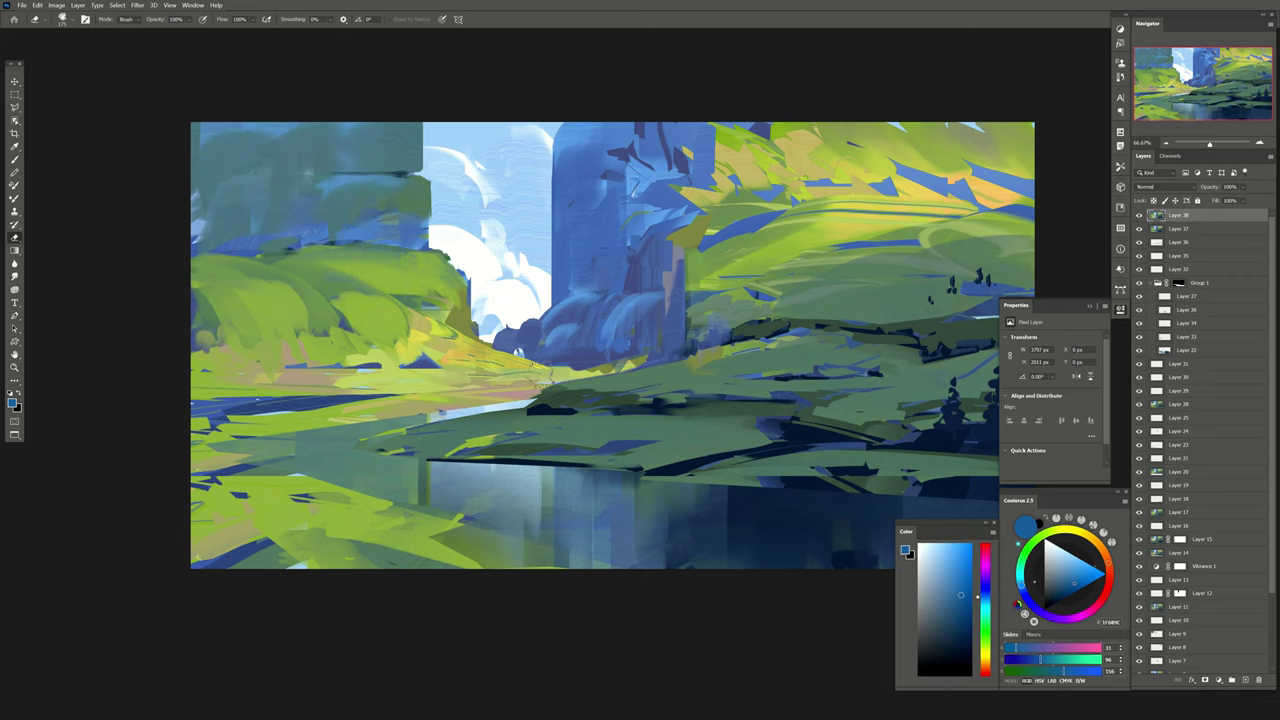
click(981, 301)
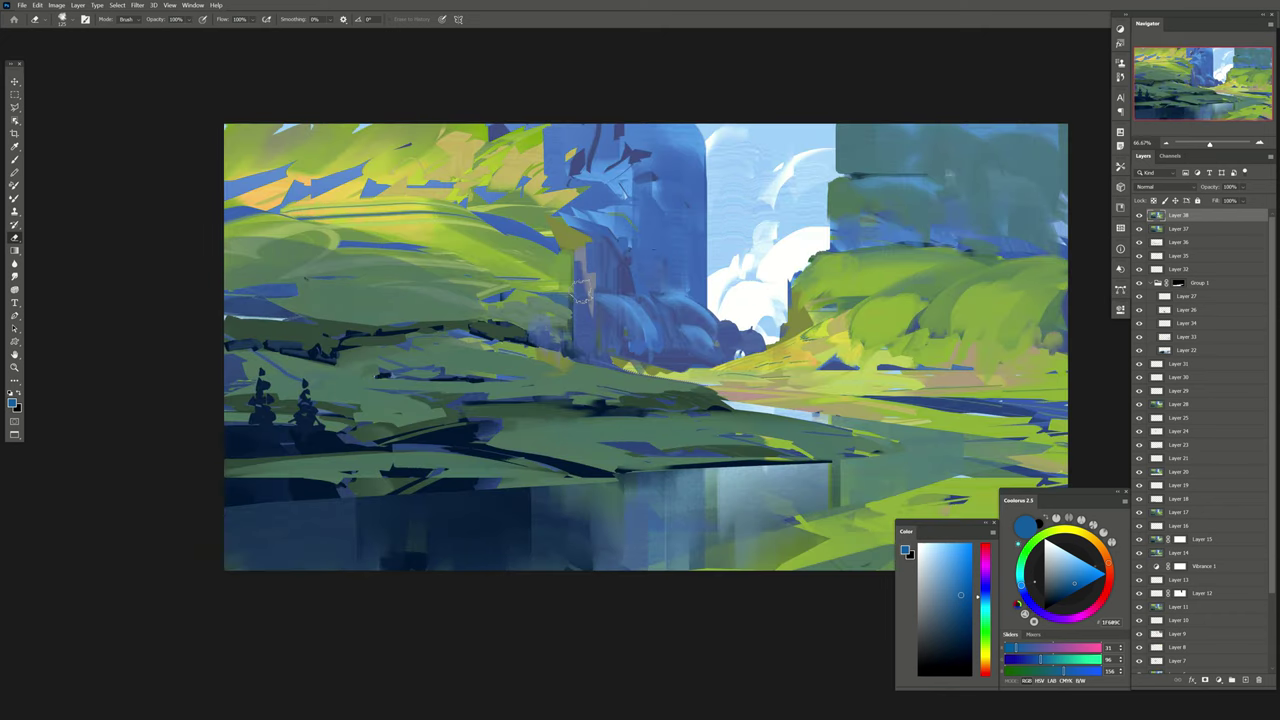
Blend lighter greens across the hill and brighten a hillside patch.
key(b)
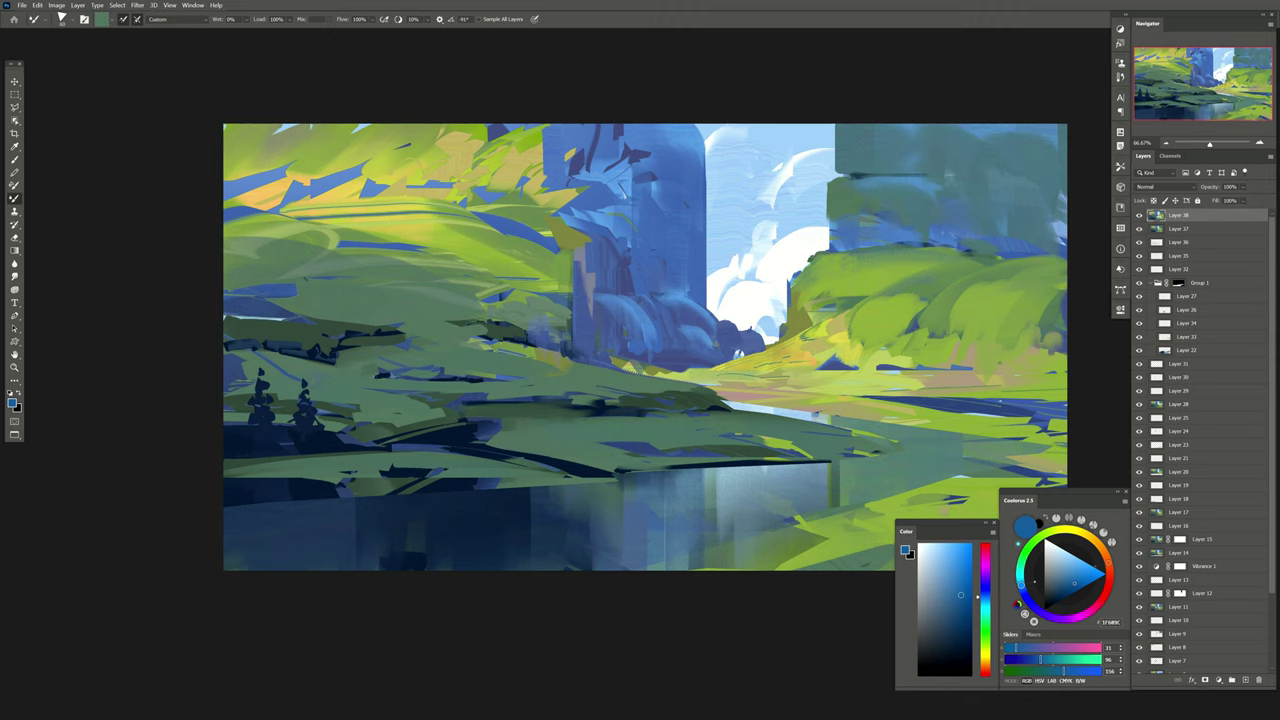
mouse_move(364, 350)
mouse_down()
mouse_move(326, 356)
mouse_move(394, 339)
mouse_up()
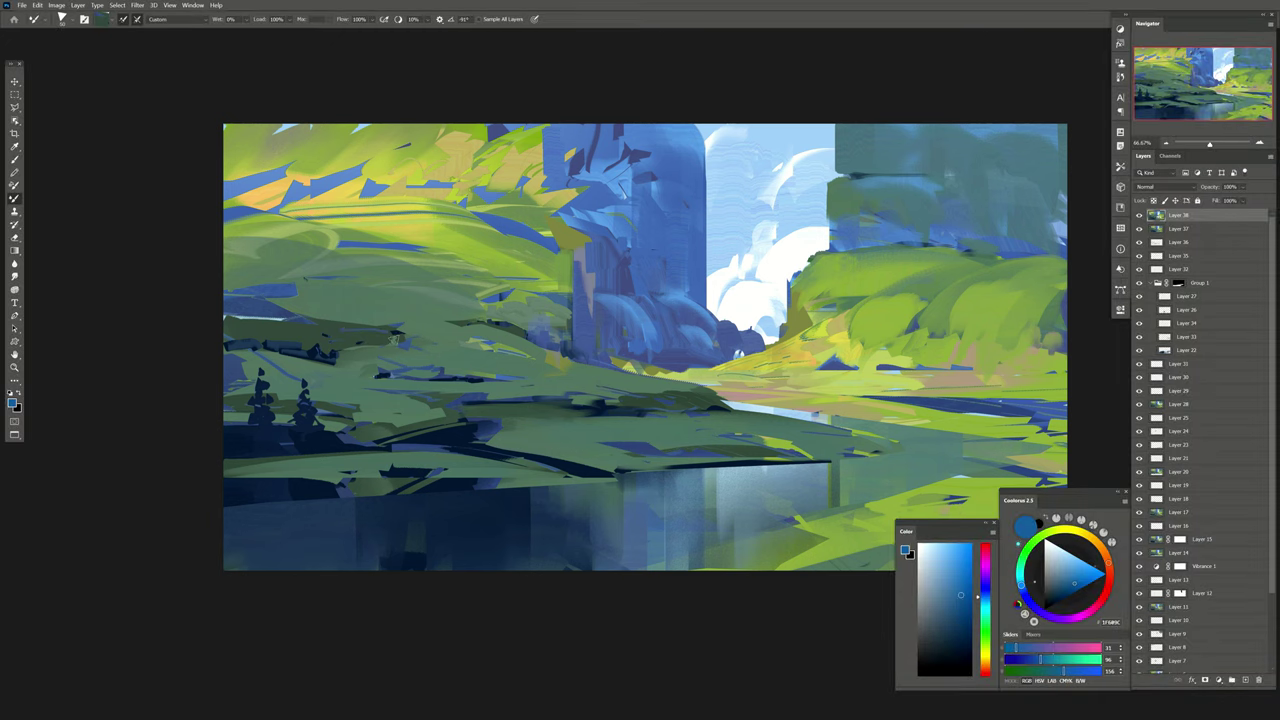
alt+click(501, 425)
drag(622, 345, 532, 325)
drag(392, 222, 460, 212)
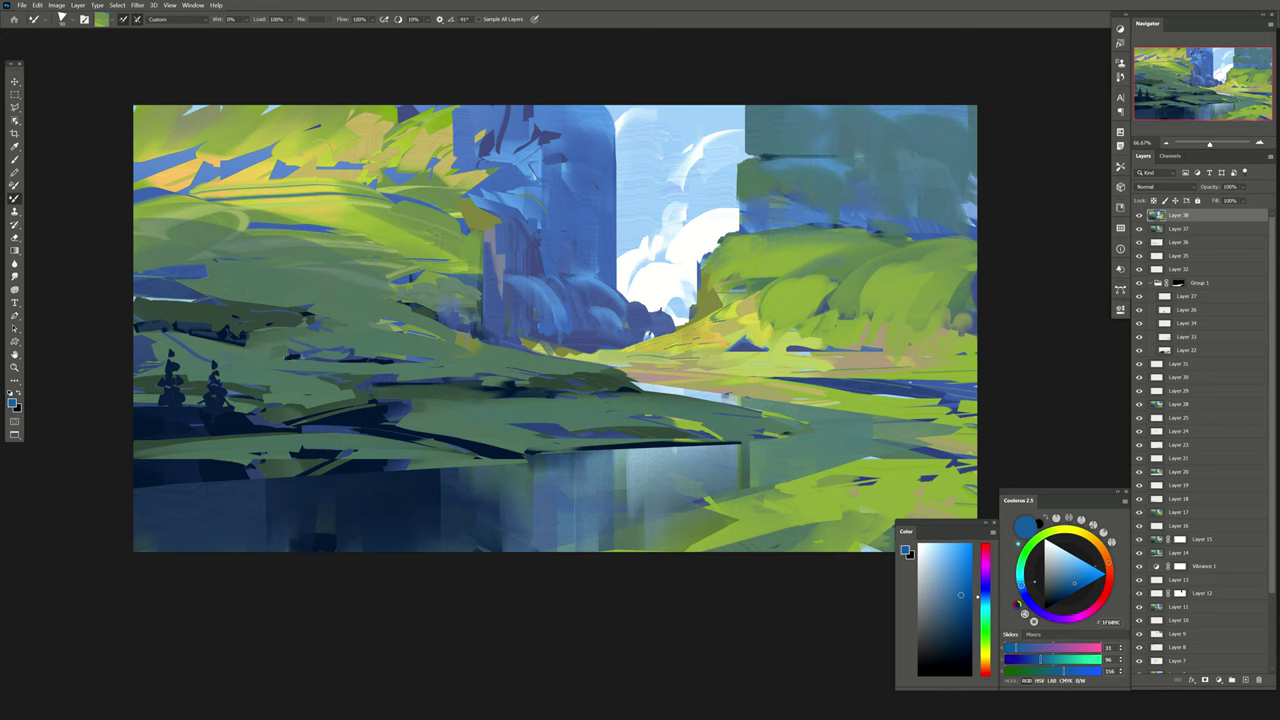
drag(645, 314, 629, 316)
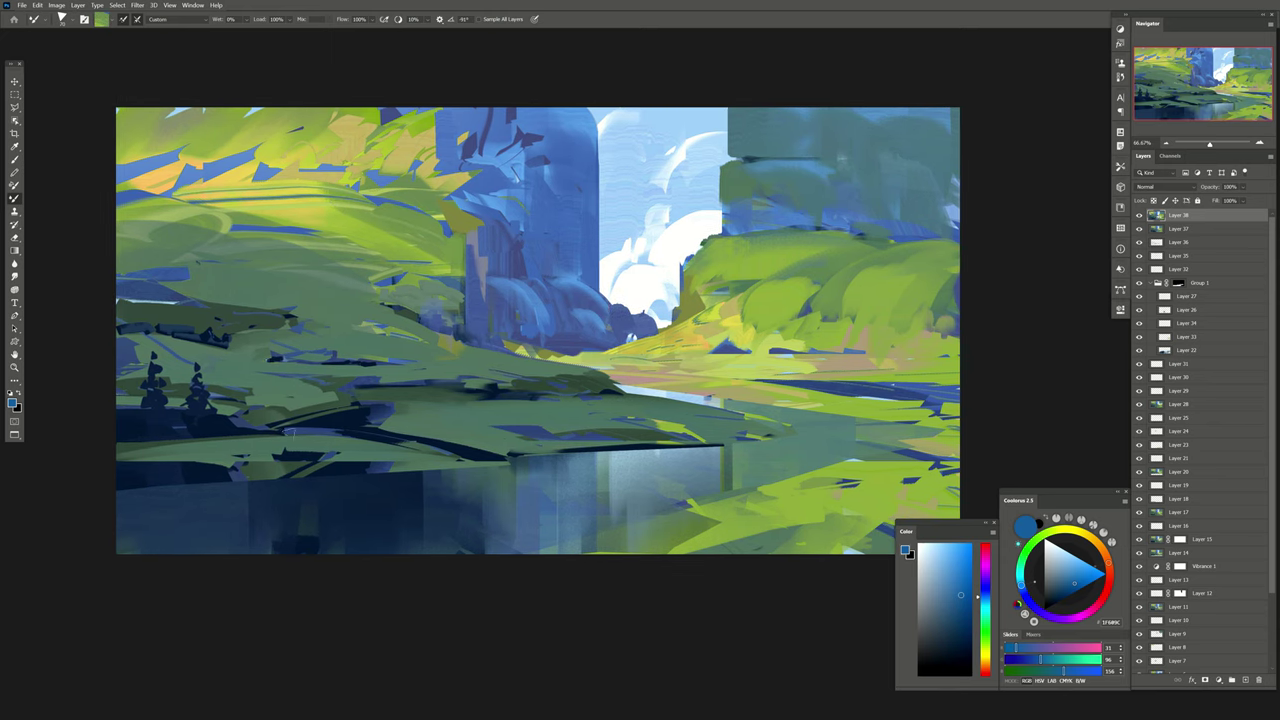
Duplicate the painted layer as Layer 38 copy and flip the canvas view back.
alt+click(351, 418)
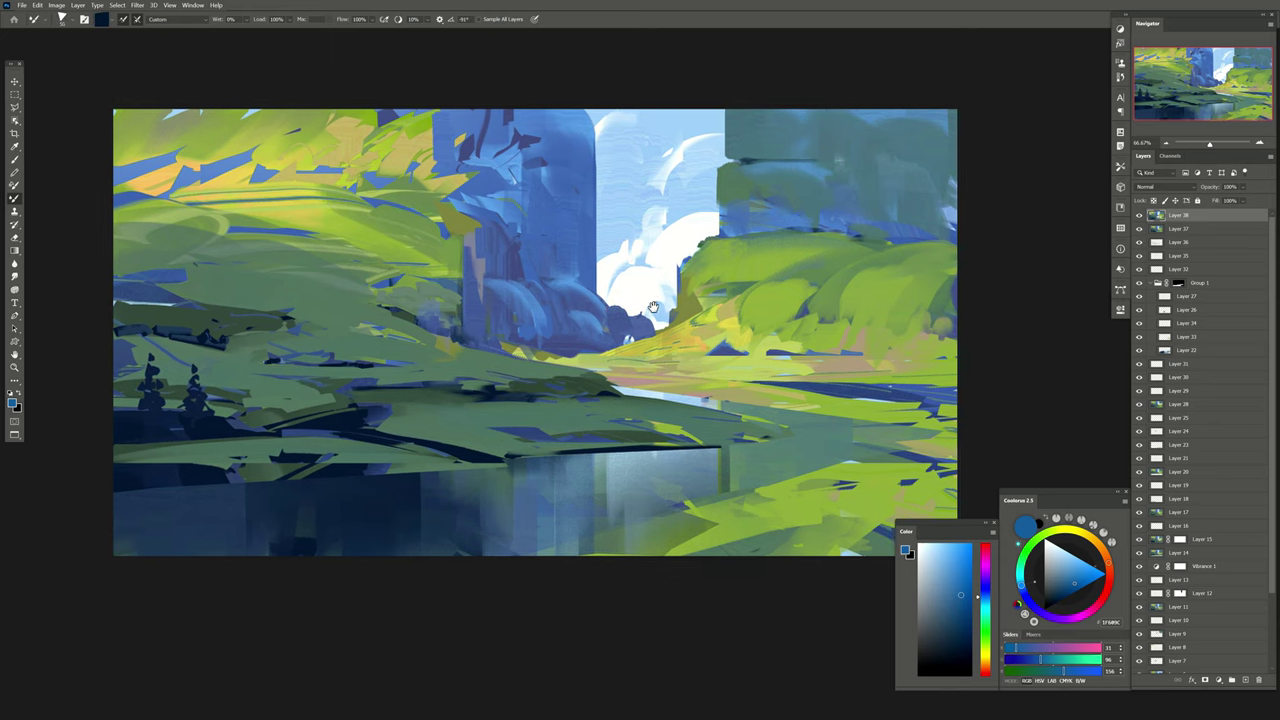
drag(655, 318, 631, 314)
key(ctrl+j)
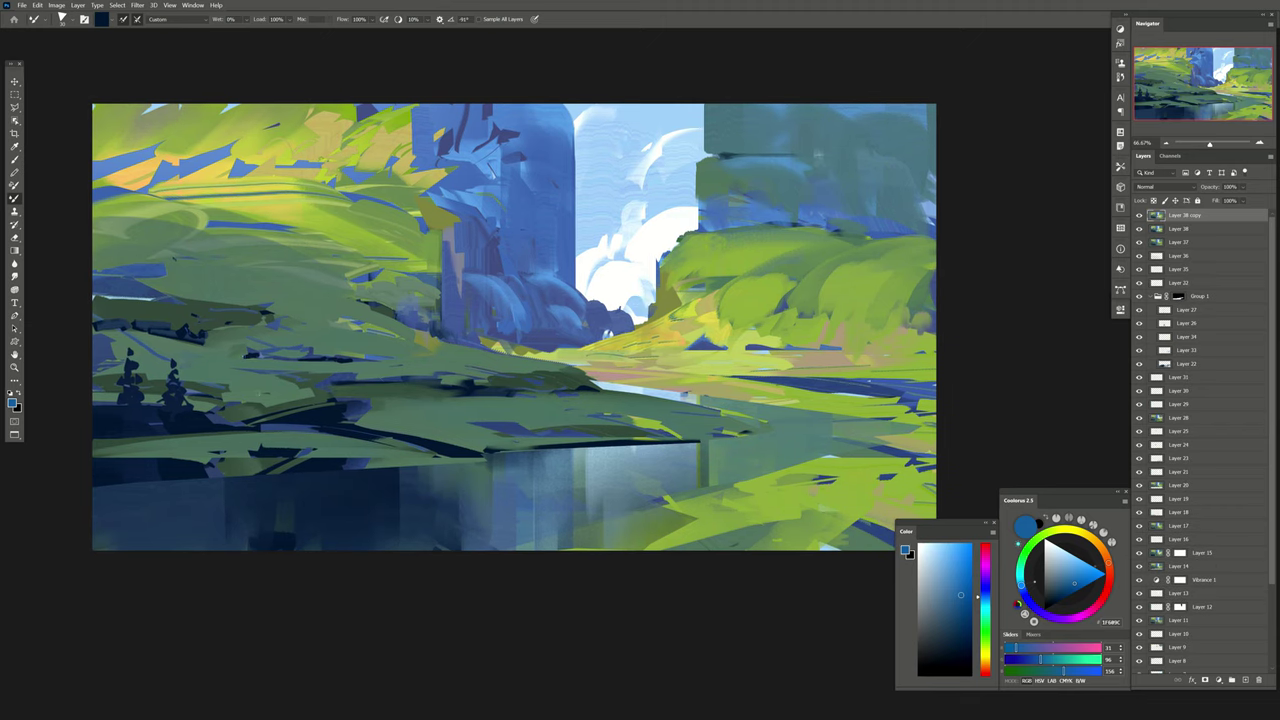
key(shift+b)
On a new layer, select the greens by Color Range and paint them light blue.
key(h)
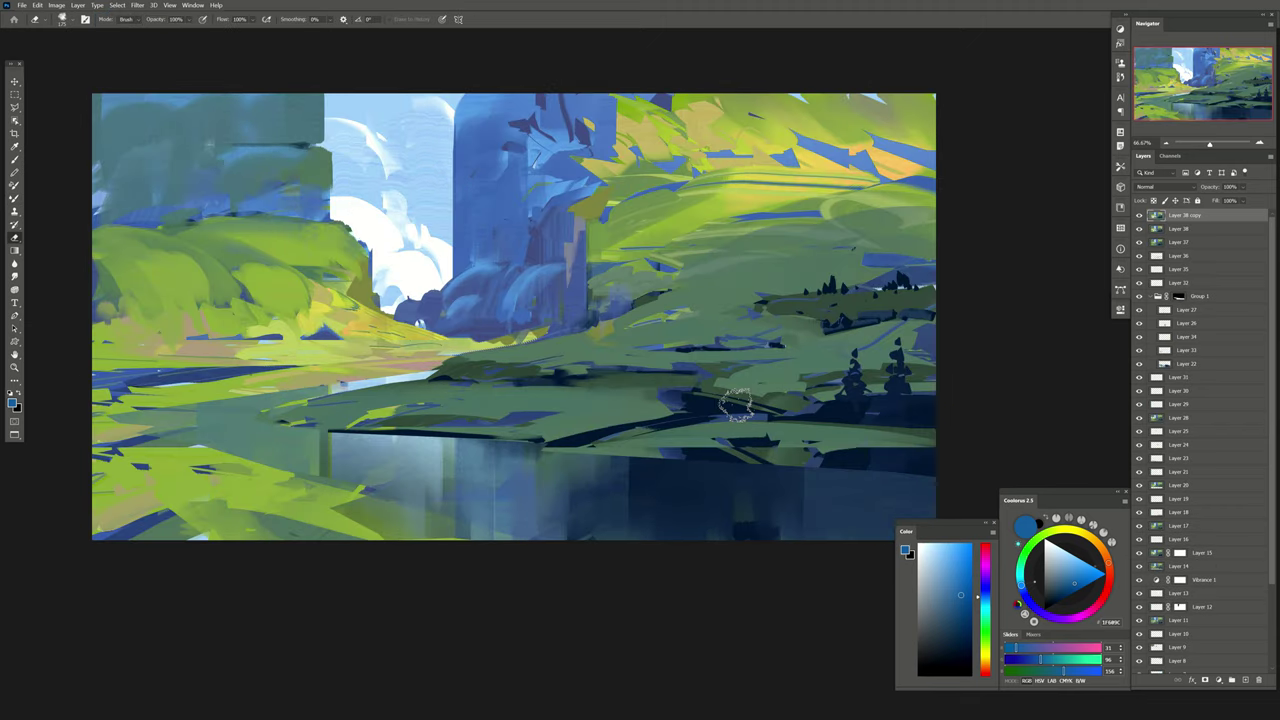
click(1244, 680)
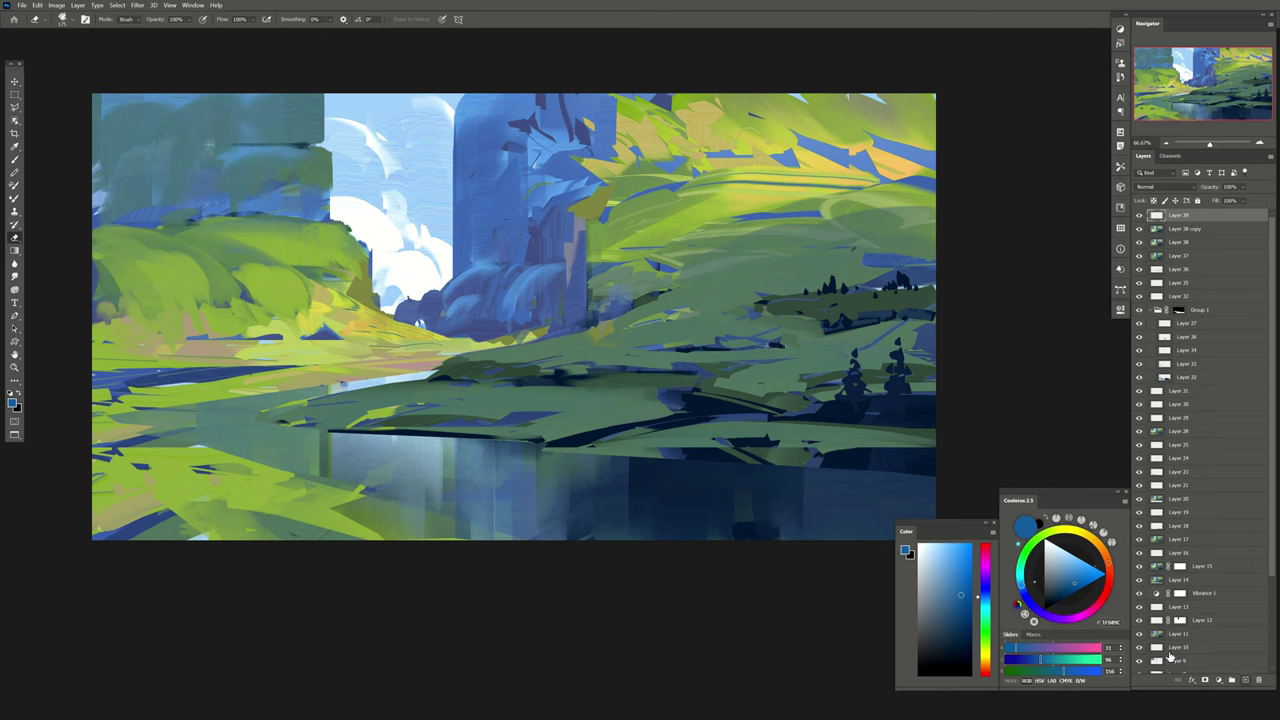
click(115, 5)
click(140, 97)
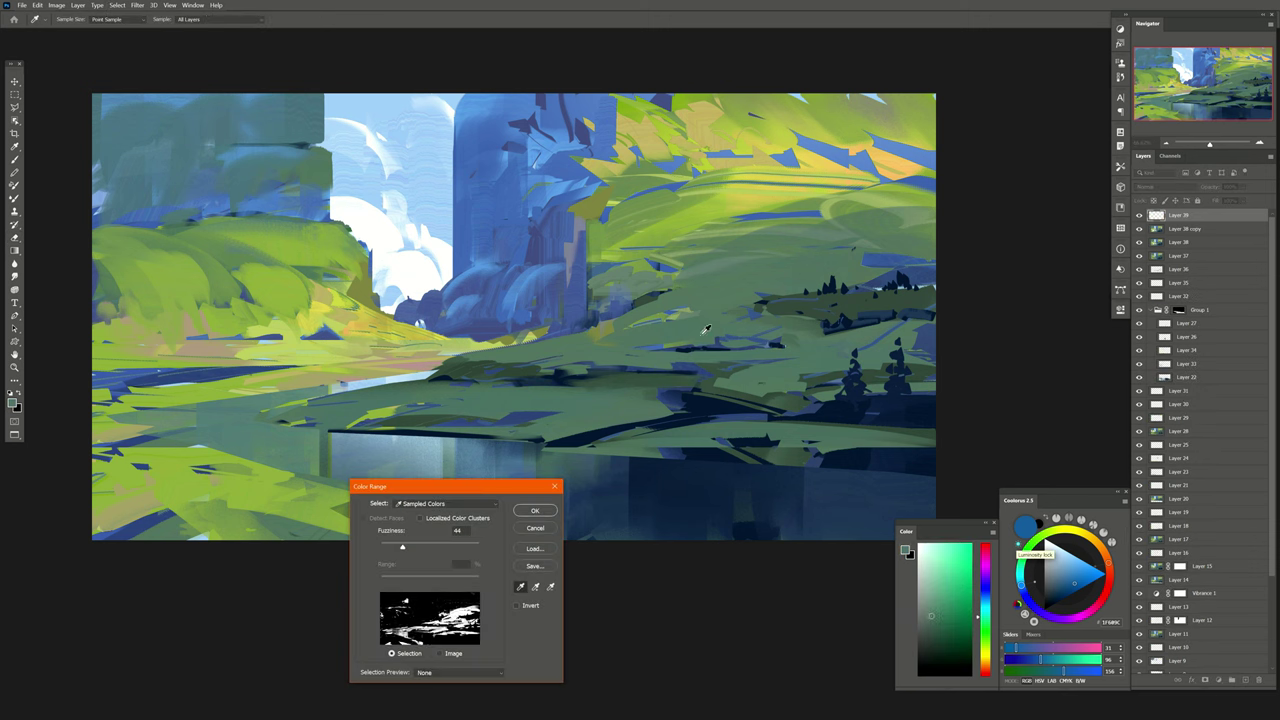
key(Return)
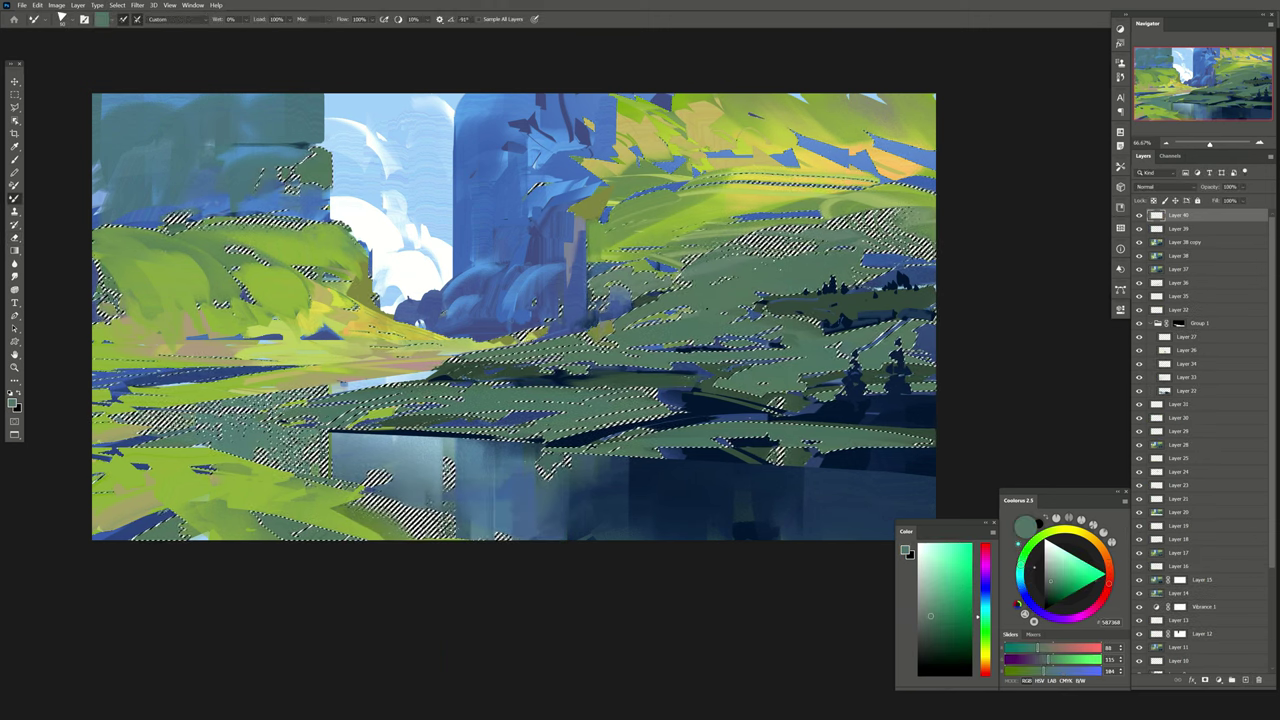
key(b)
key(x)
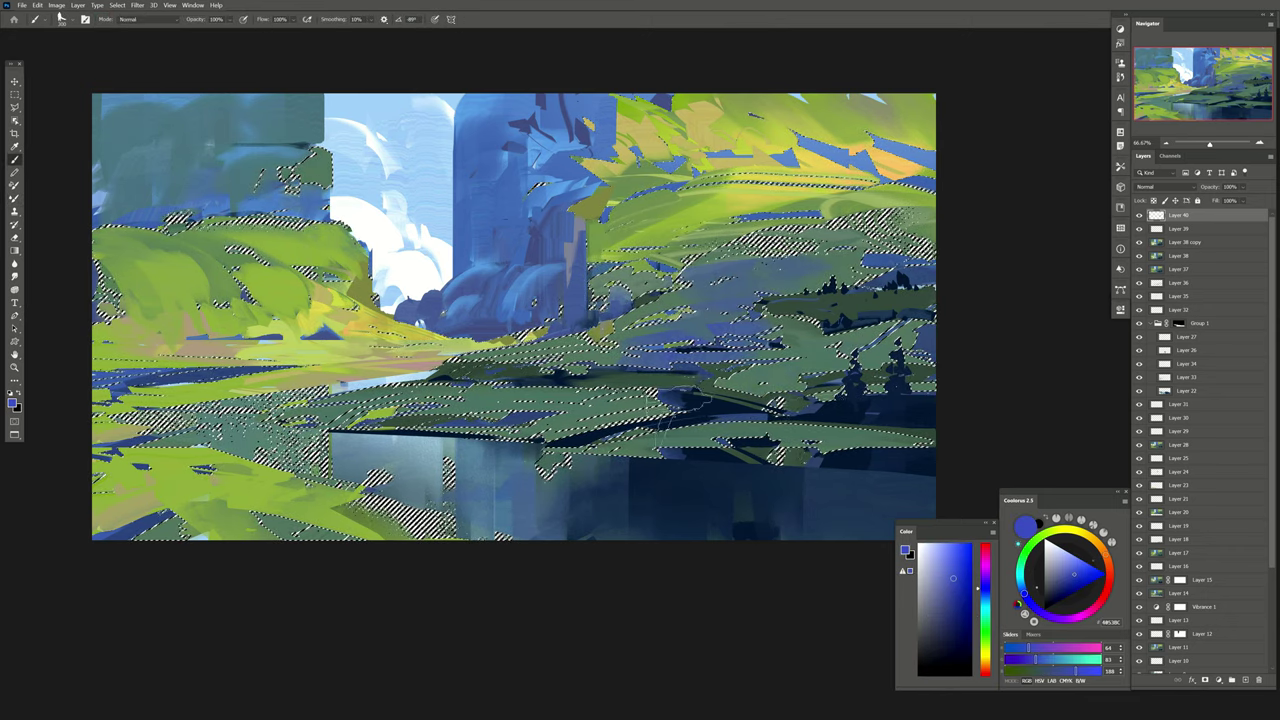
alt+click(551, 177)
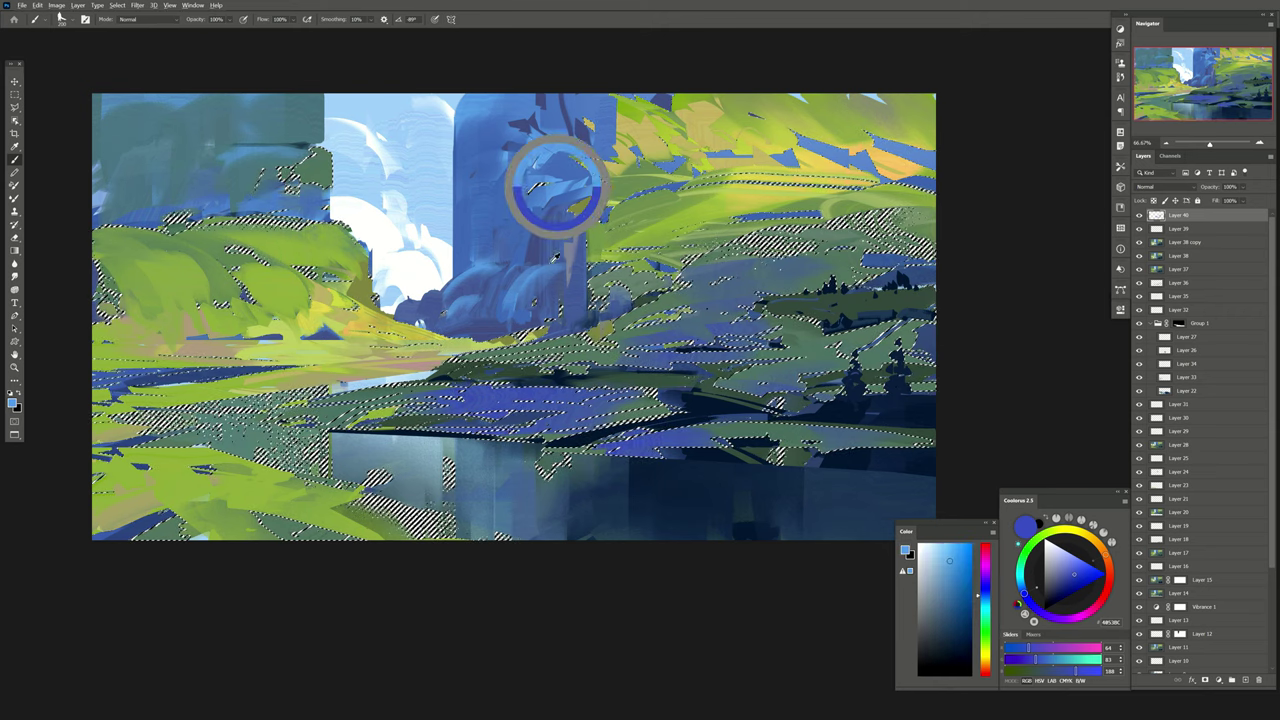
key(ctrl+d)
Set the blue tint layer to 91% opacity and add two more empty layers.
key(e)
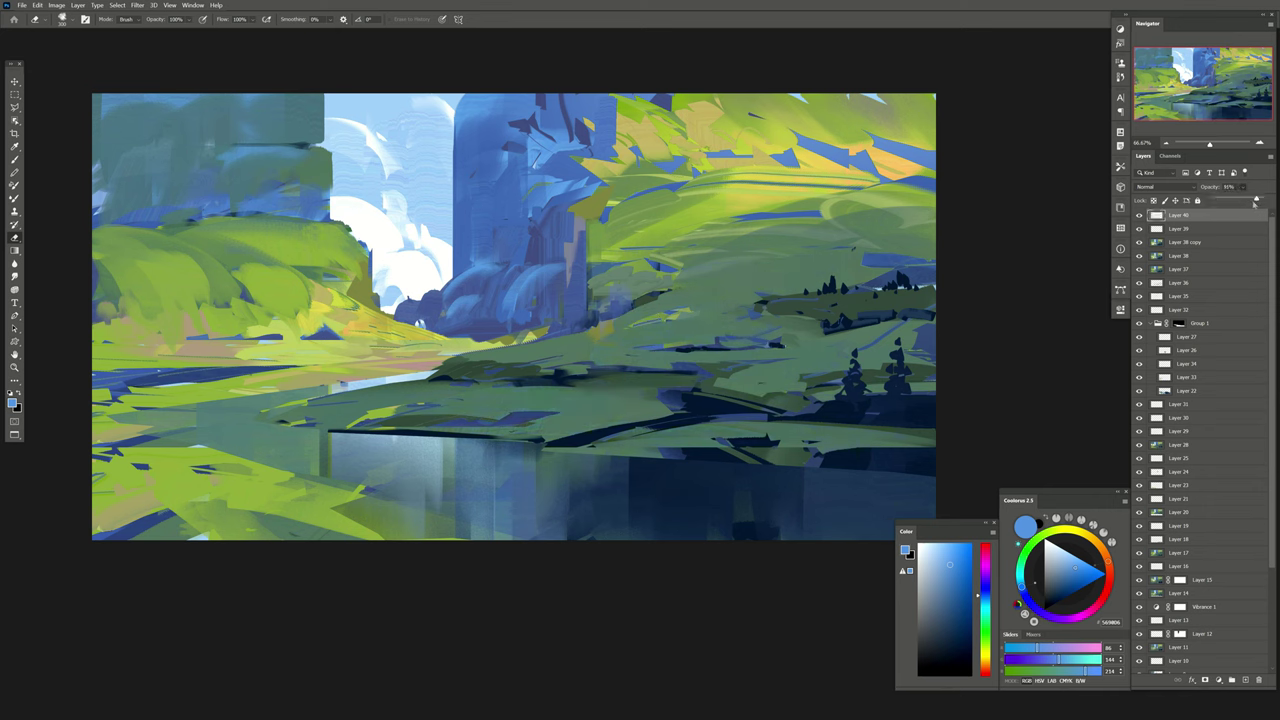
drag(1252, 200, 1257, 201)
click(1246, 681)
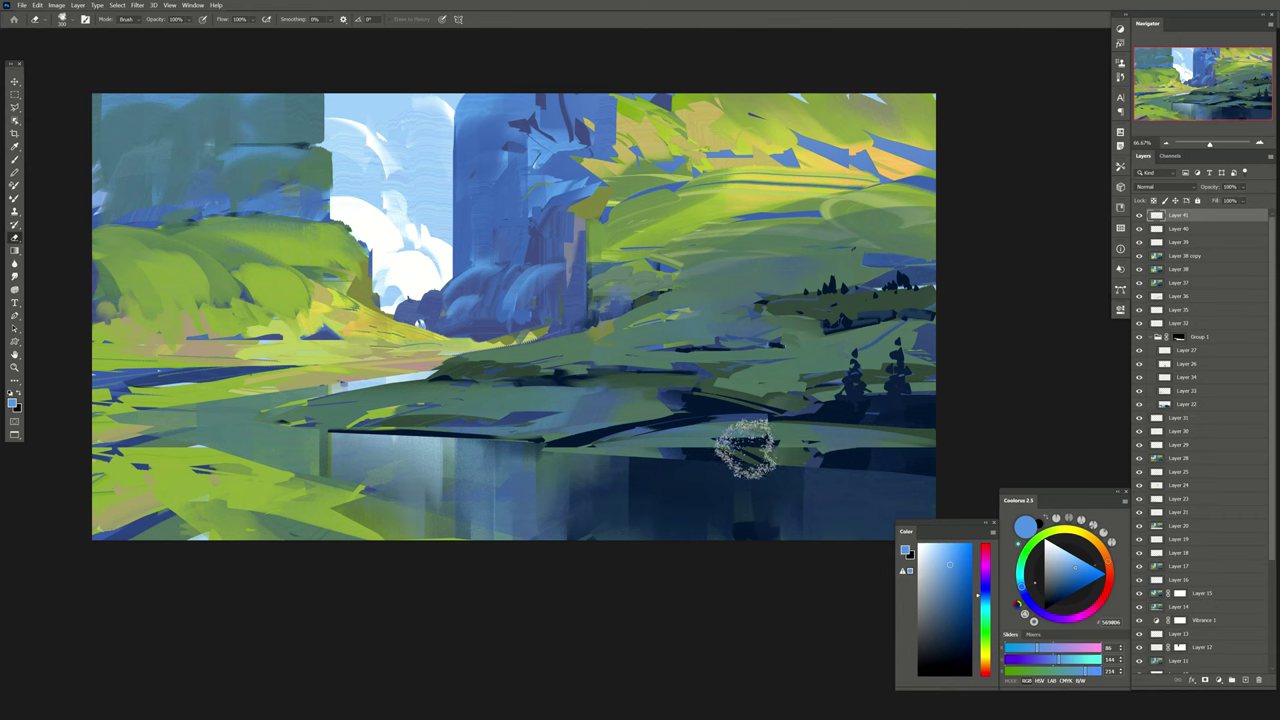
drag(302, 340, 348, 336)
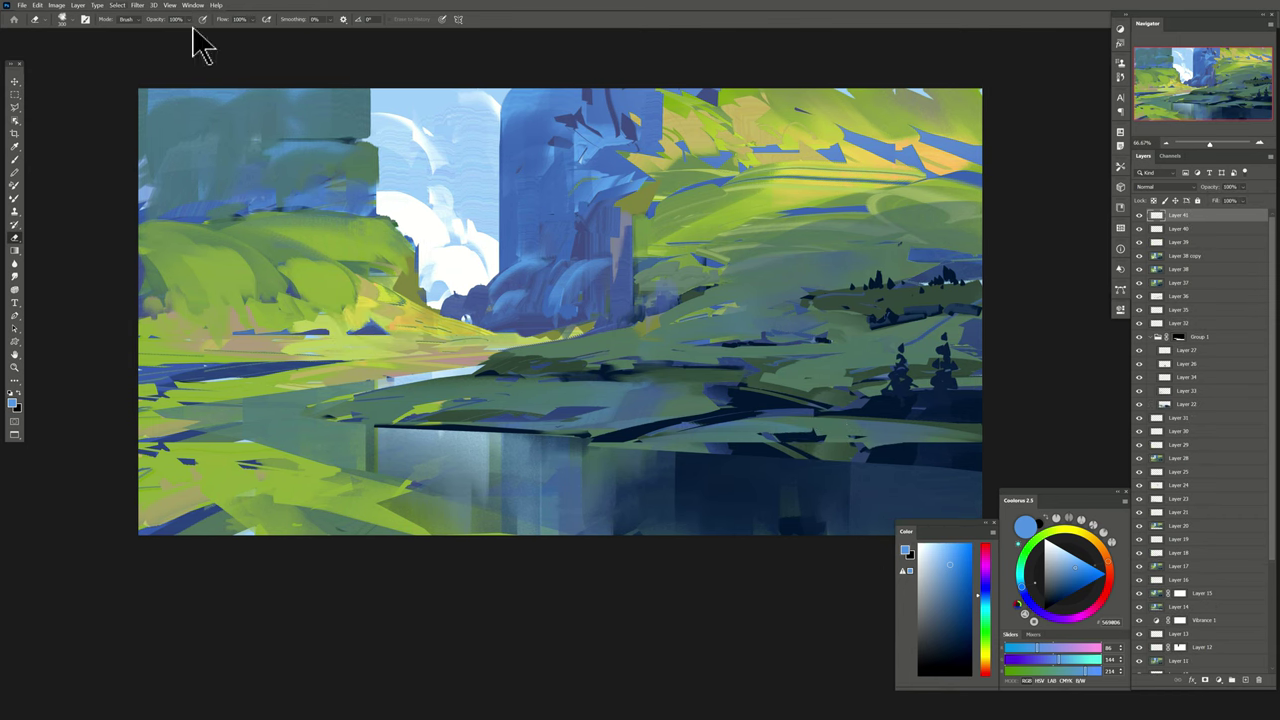
click(1246, 681)
Select the yellow-green hill areas by Color Range and overpaint muted green on a new layer.
click(117, 5)
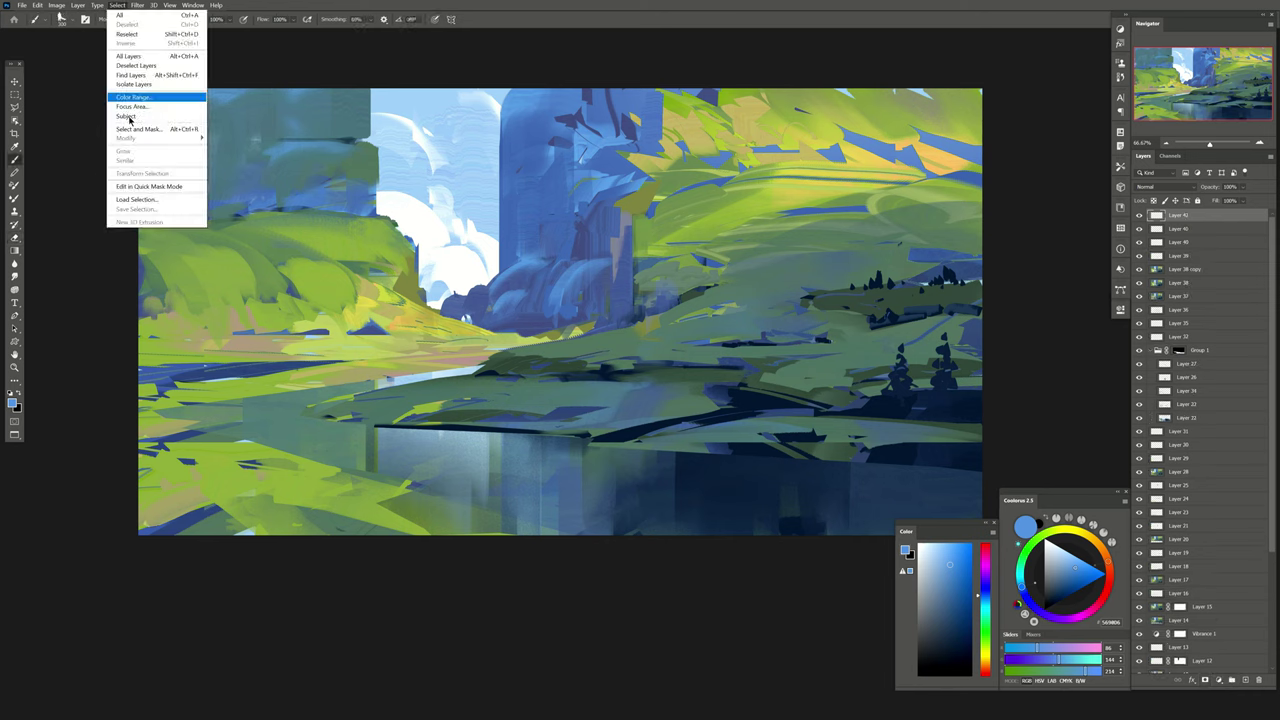
click(130, 100)
click(380, 348)
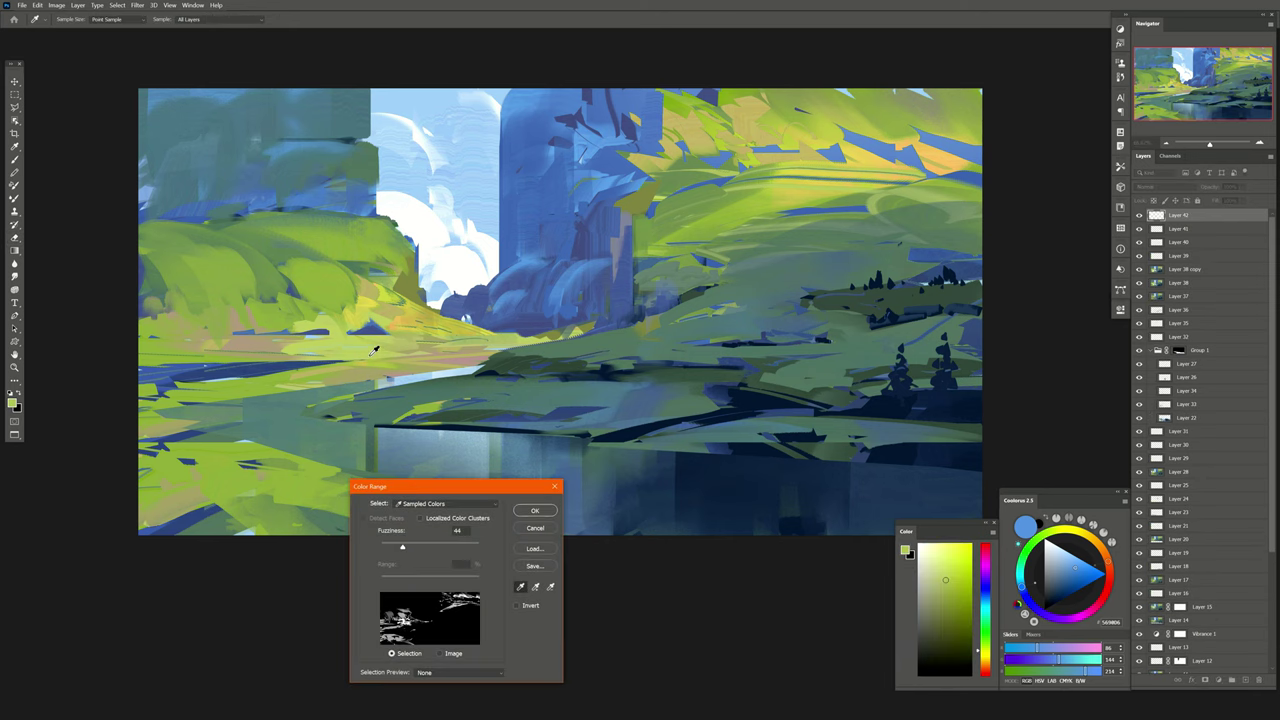
key(Return)
key(b)
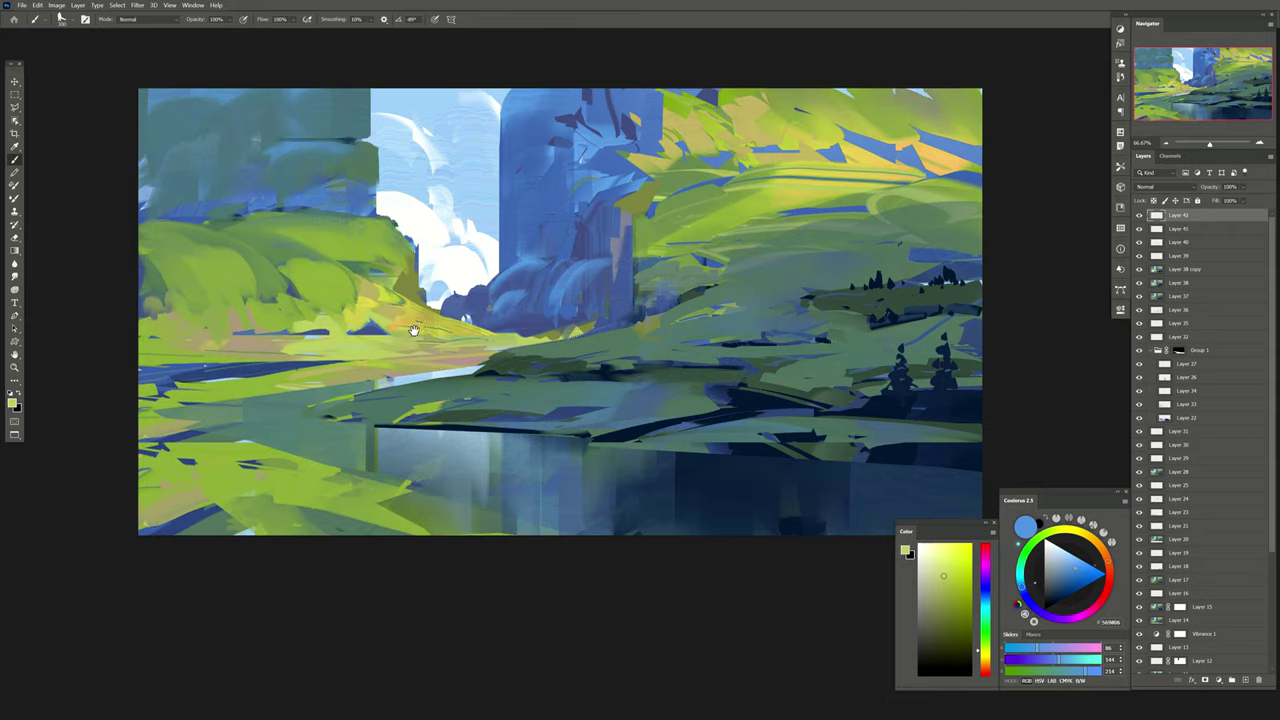
drag(629, 412, 677, 396)
key(ctrl+shift+alt+n)
alt+click(414, 329)
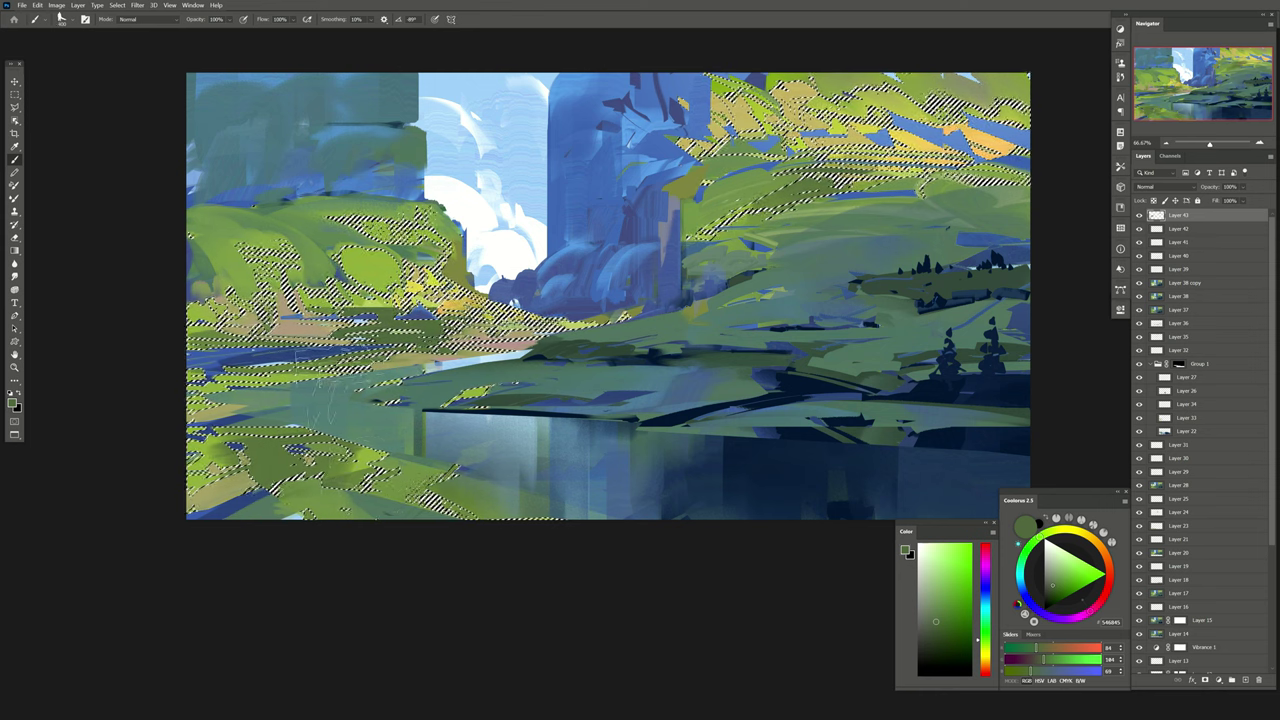
key(ctrl+d)
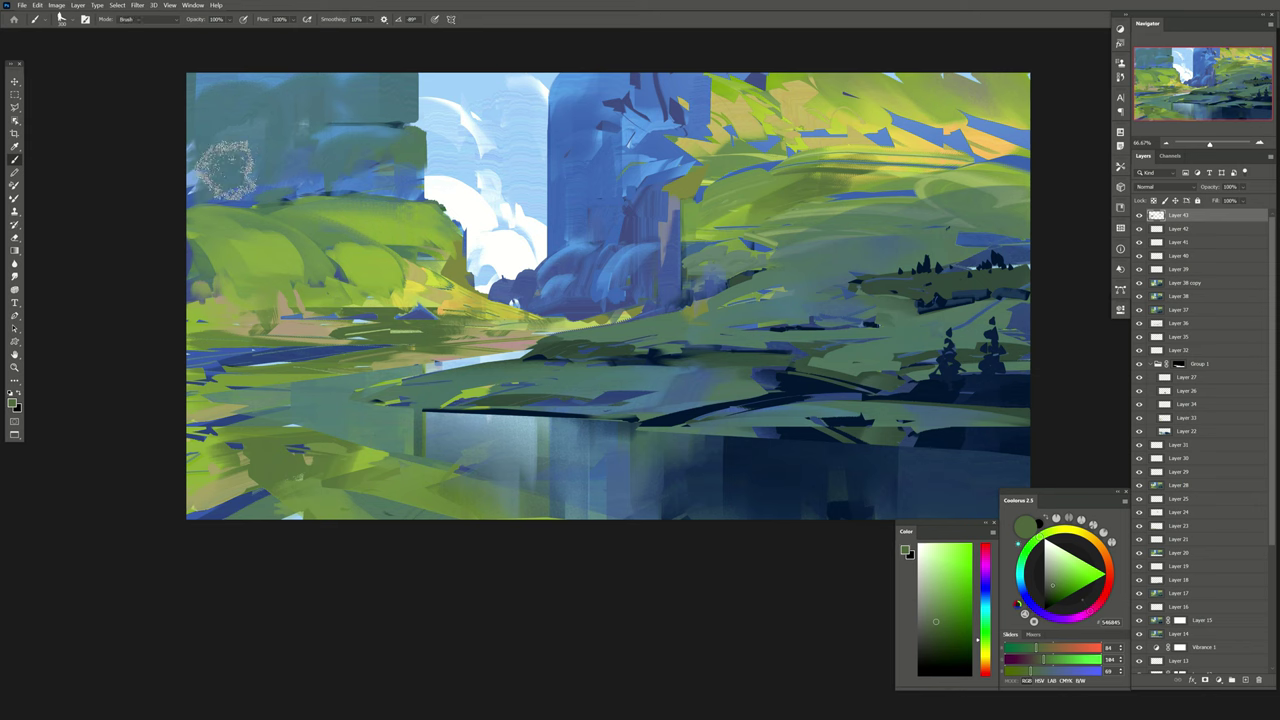
Mirror the view and toggle the green overpaint layer's visibility to compare.
key(e)
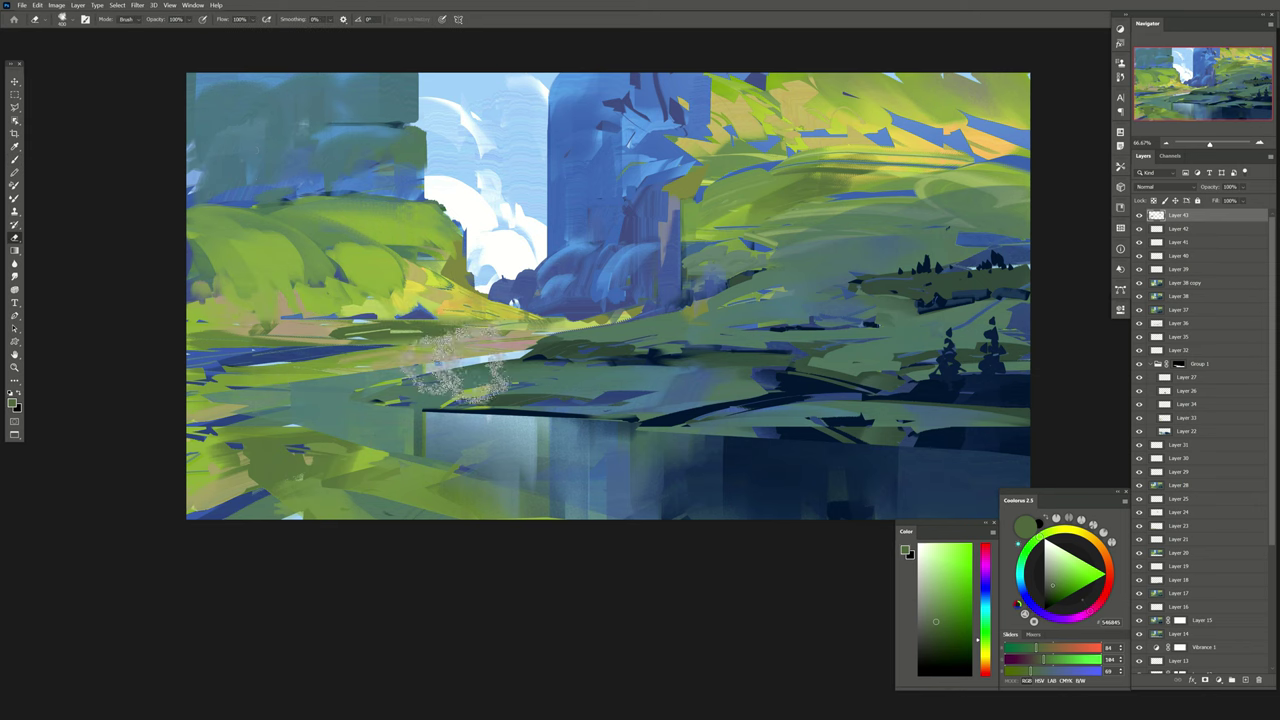
key(h)
drag(386, 209, 200, 235)
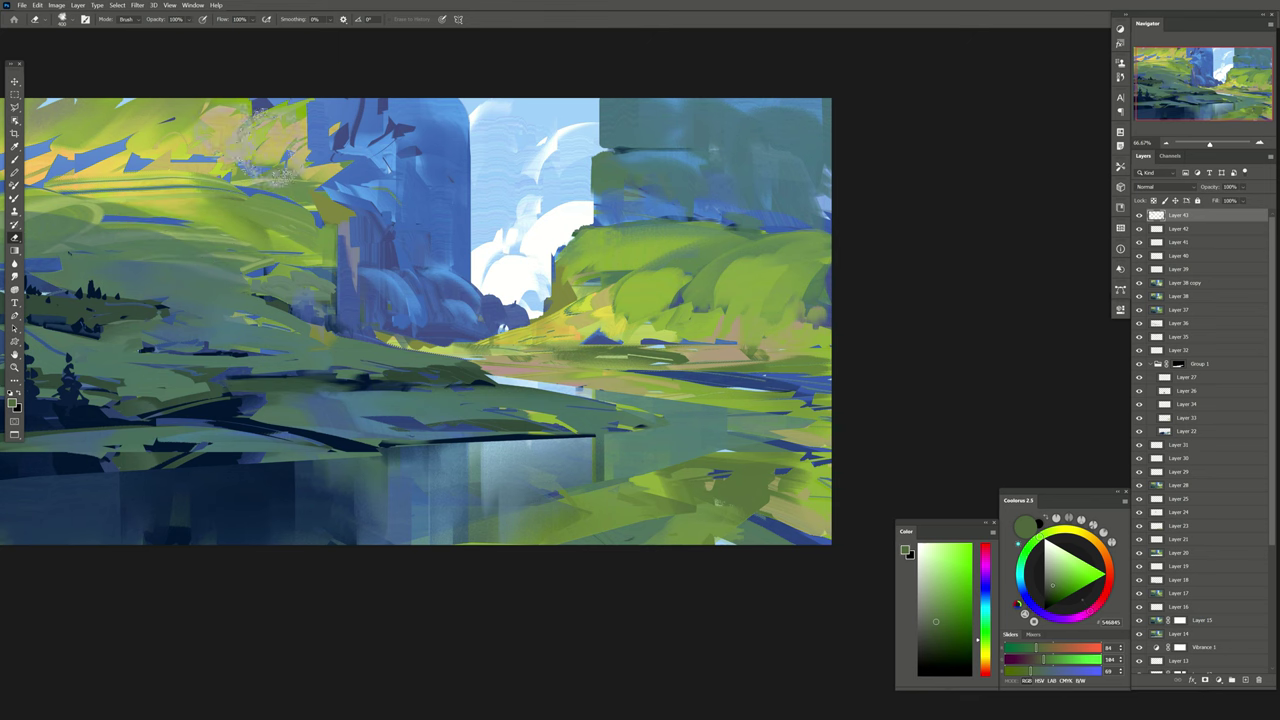
click(1138, 215)
click(1138, 215)
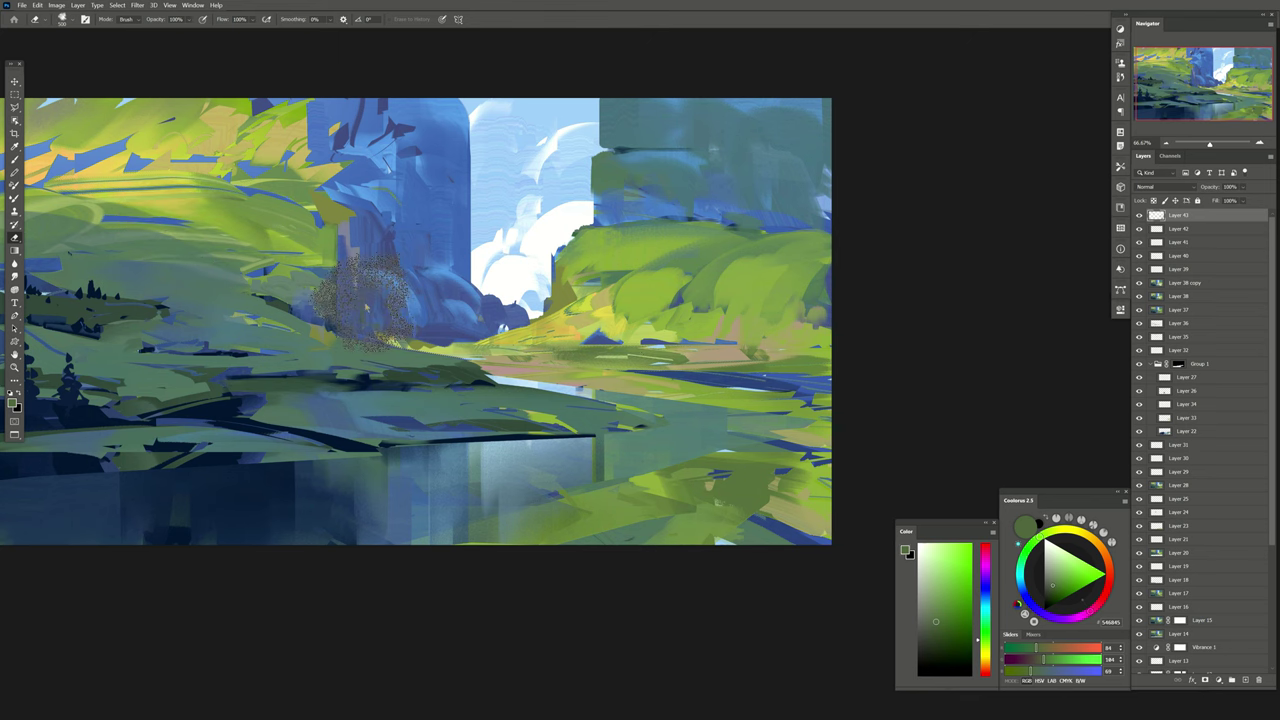
key(r)
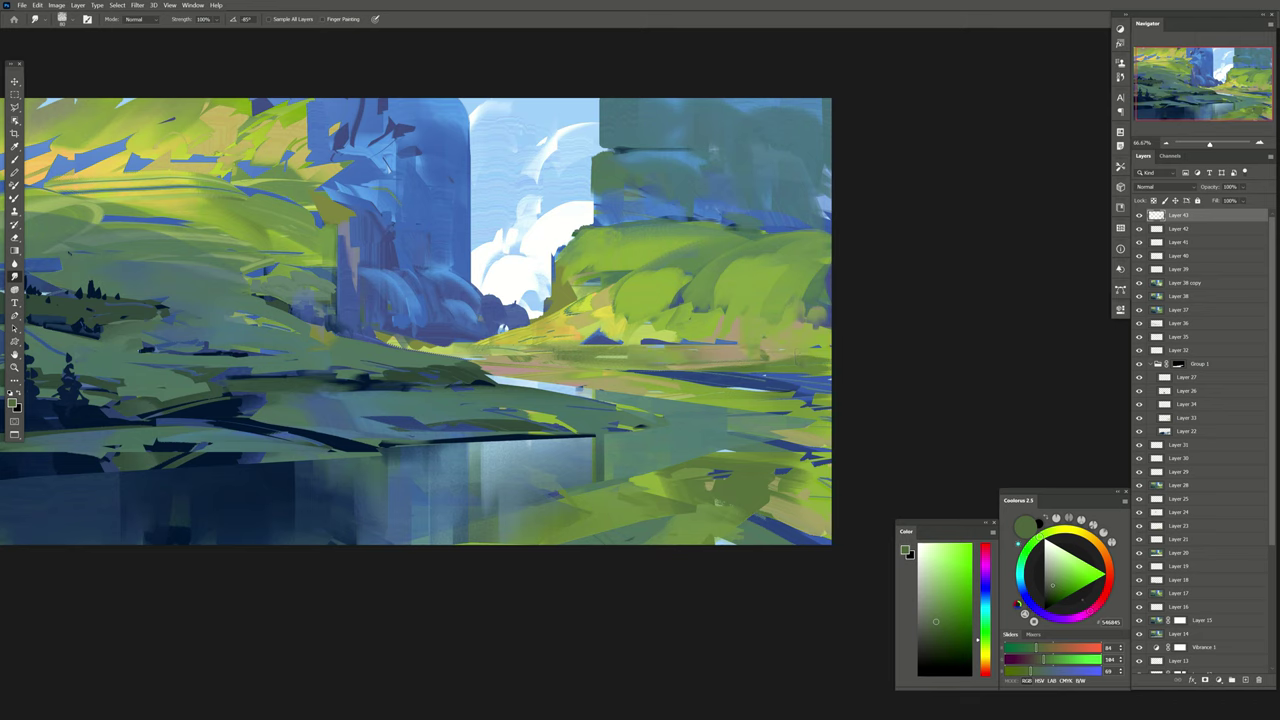
Compare the muted-green overpaint layer and fade it to about 61% opacity.
click(1138, 215)
click(1138, 215)
drag(1240, 198, 1243, 199)
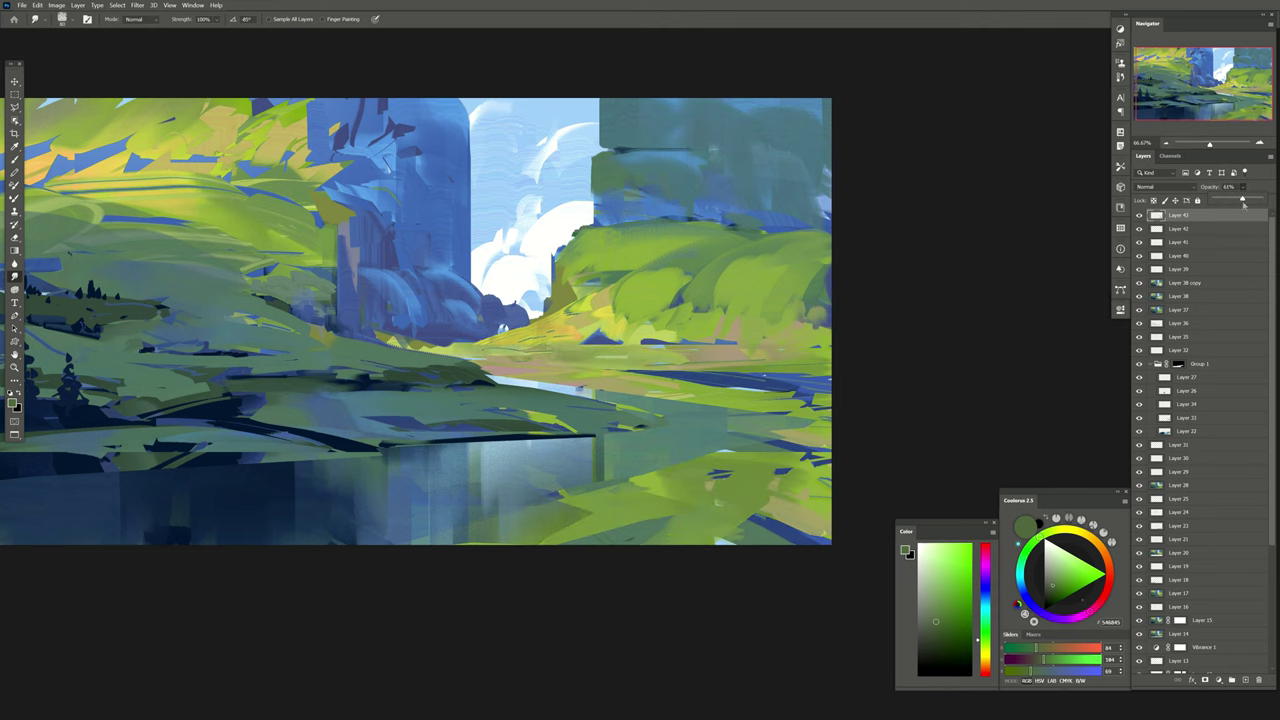
On new Layer 44, paint light-blue highlights along the dark bank.
click(1243, 681)
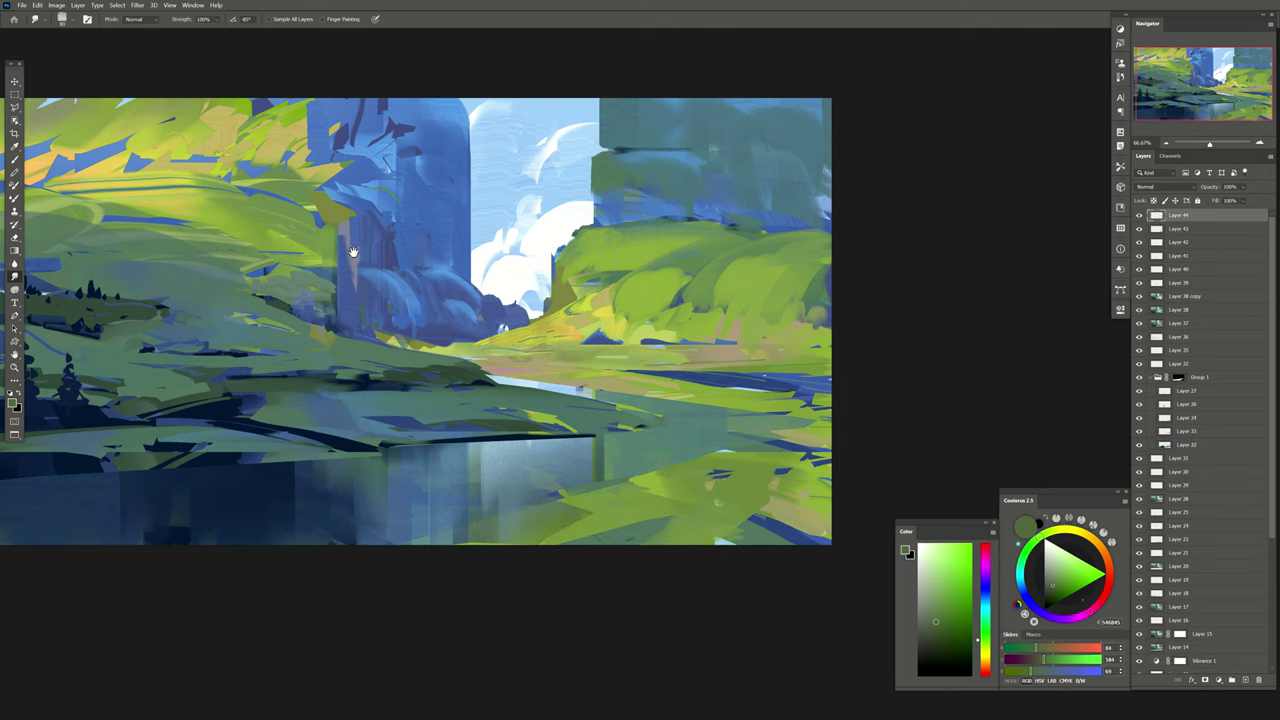
key(b)
drag(348, 186, 514, 228)
alt+click(547, 318)
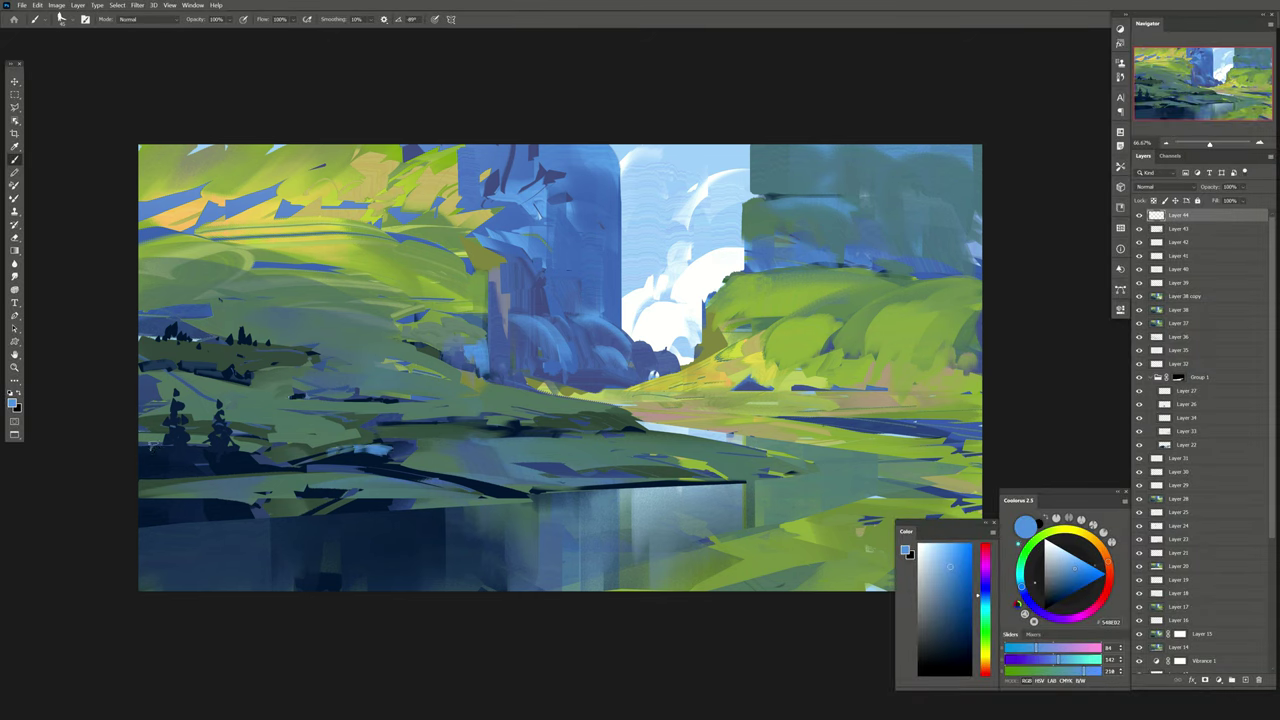
drag(128, 501, 226, 499)
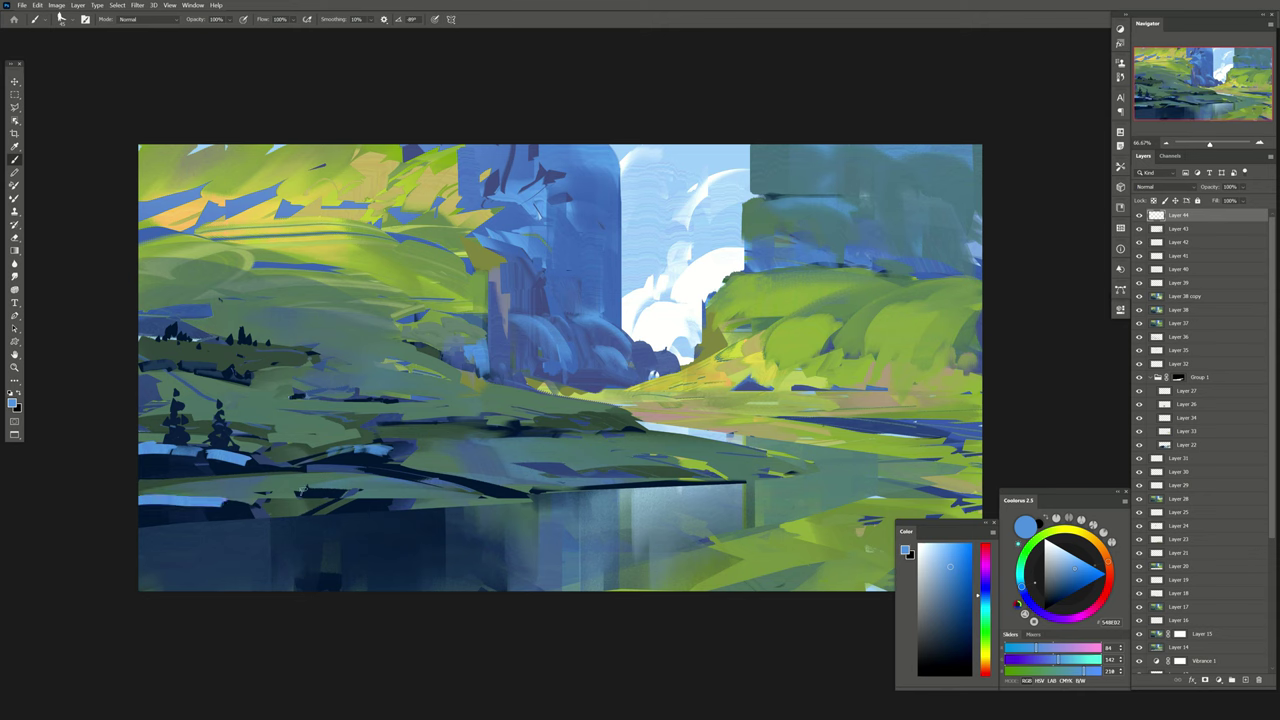
Sample several hill greens and a medium blue from the painting.
key(e)
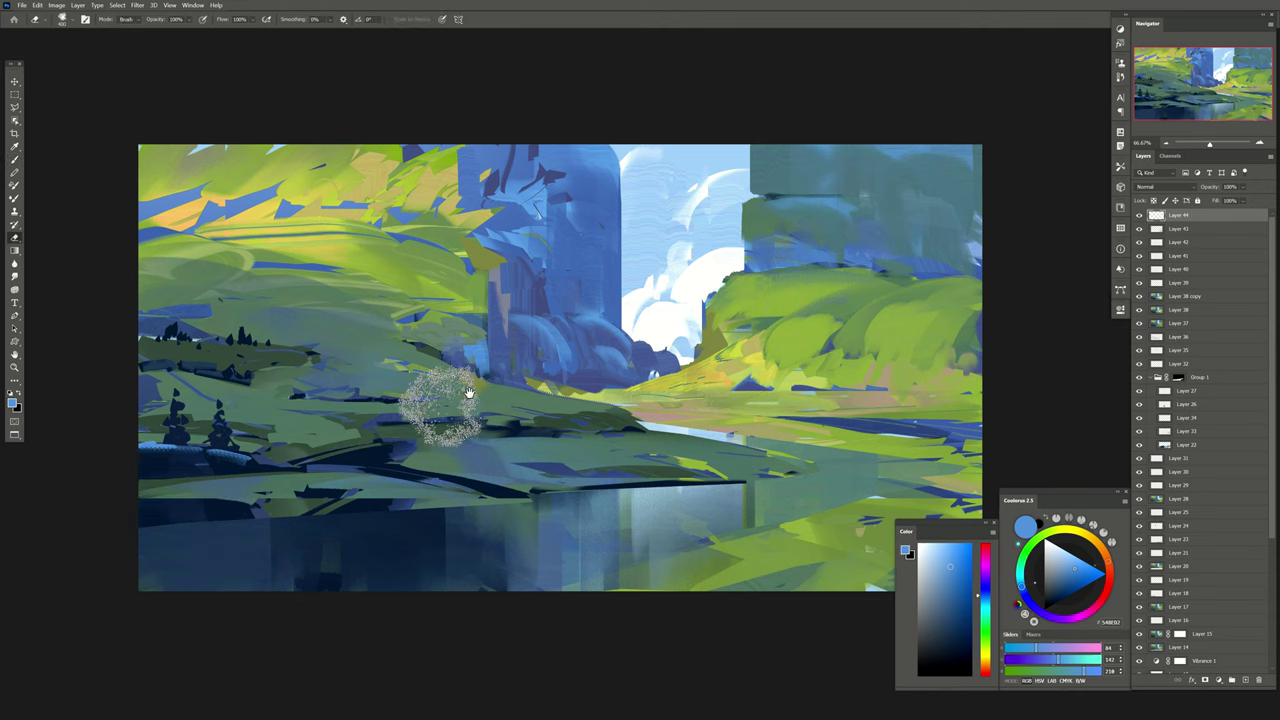
drag(473, 254, 584, 298)
key(b)
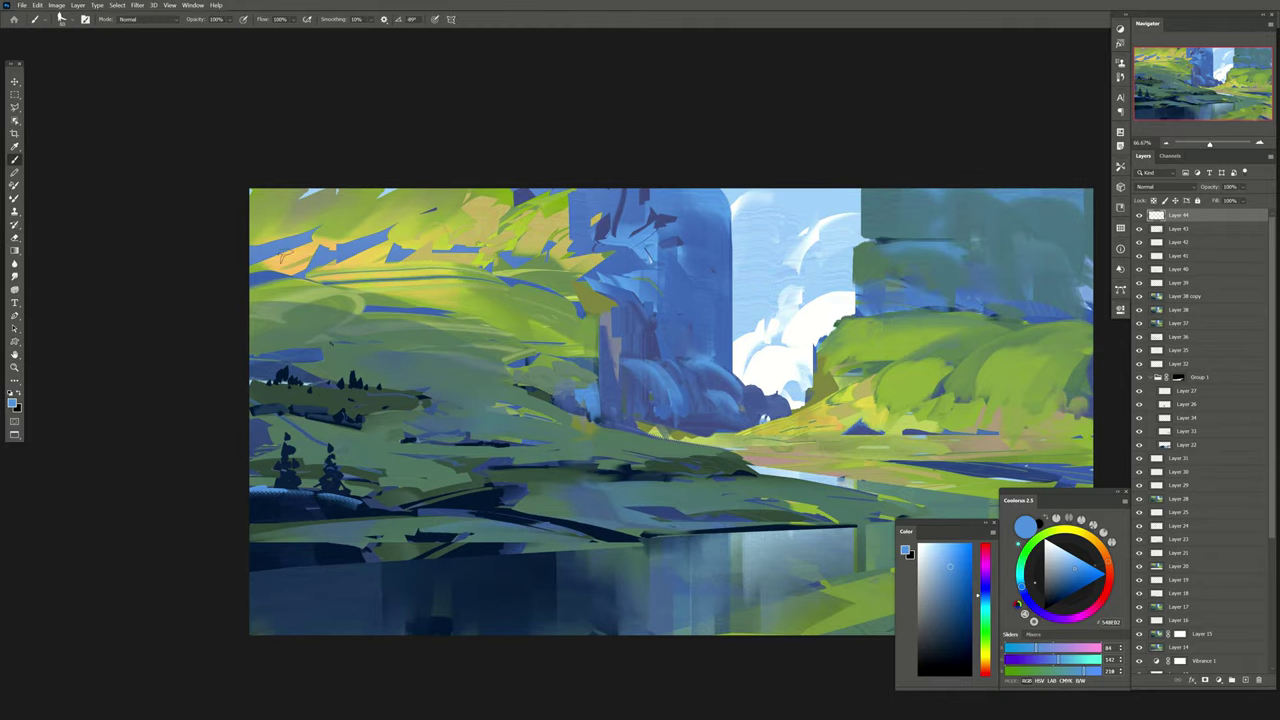
alt+click(318, 210)
alt+click(256, 256)
alt+click(315, 298)
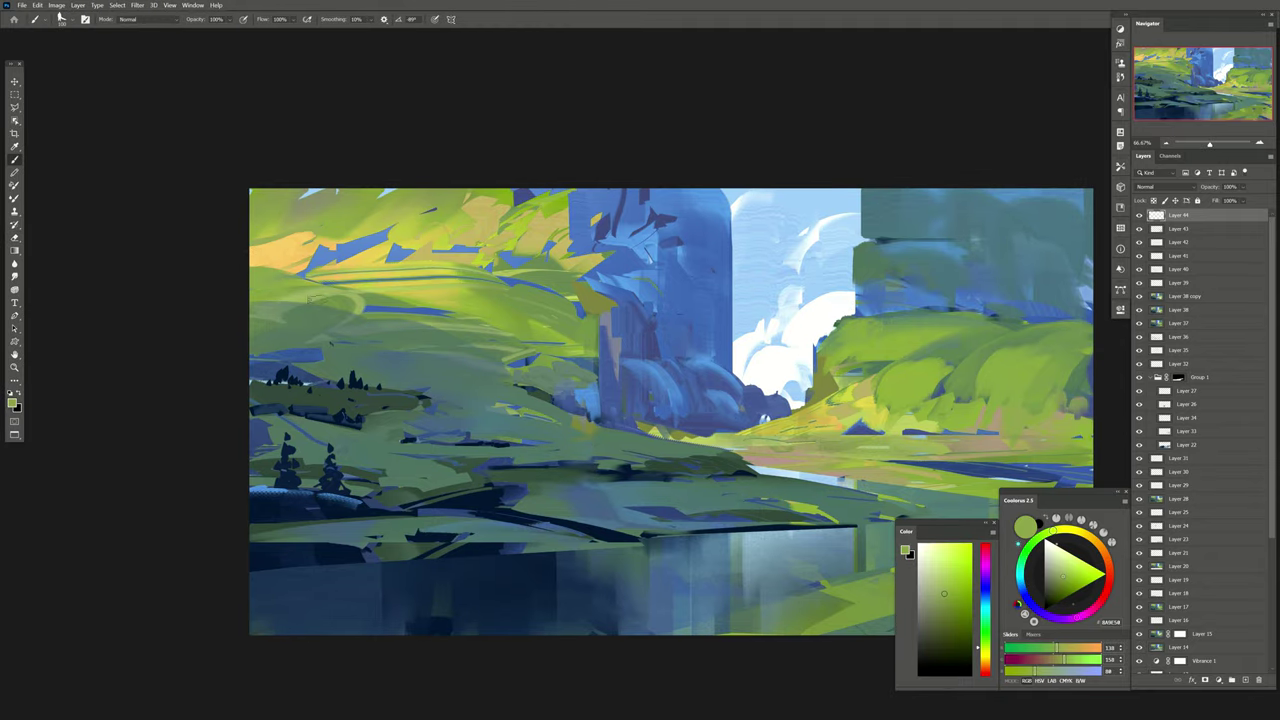
alt+click(283, 314)
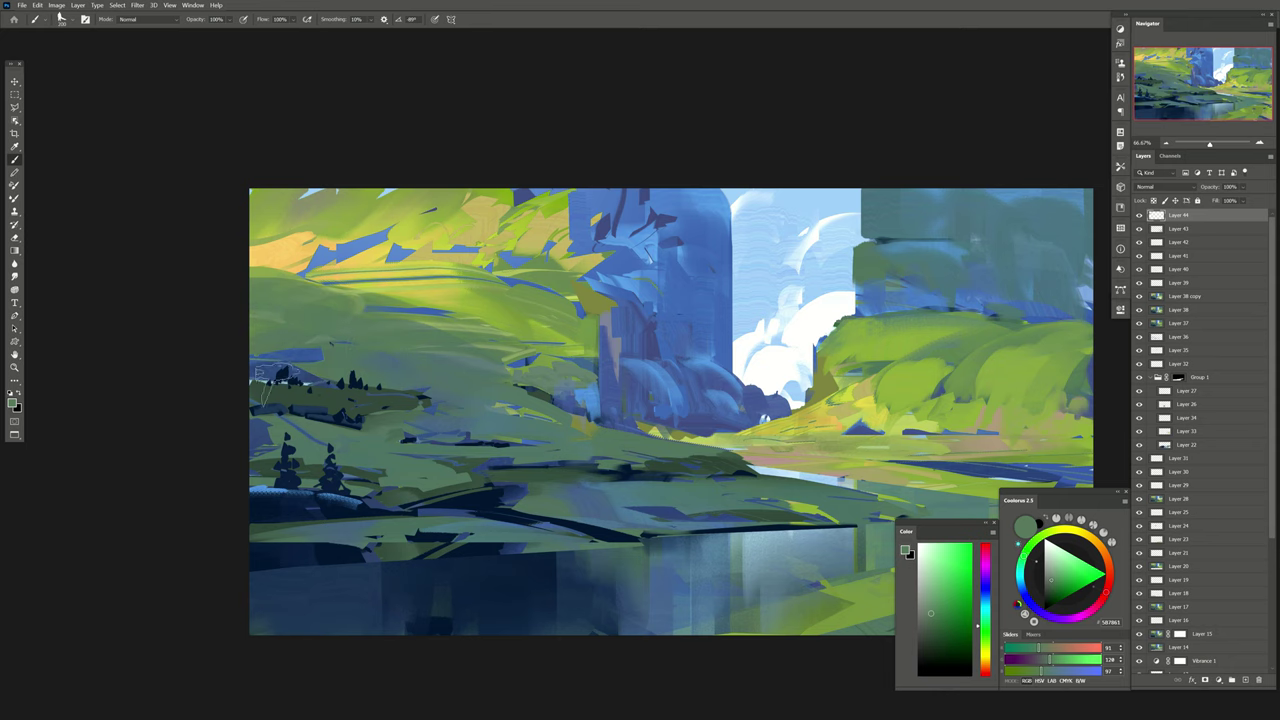
alt+click(272, 378)
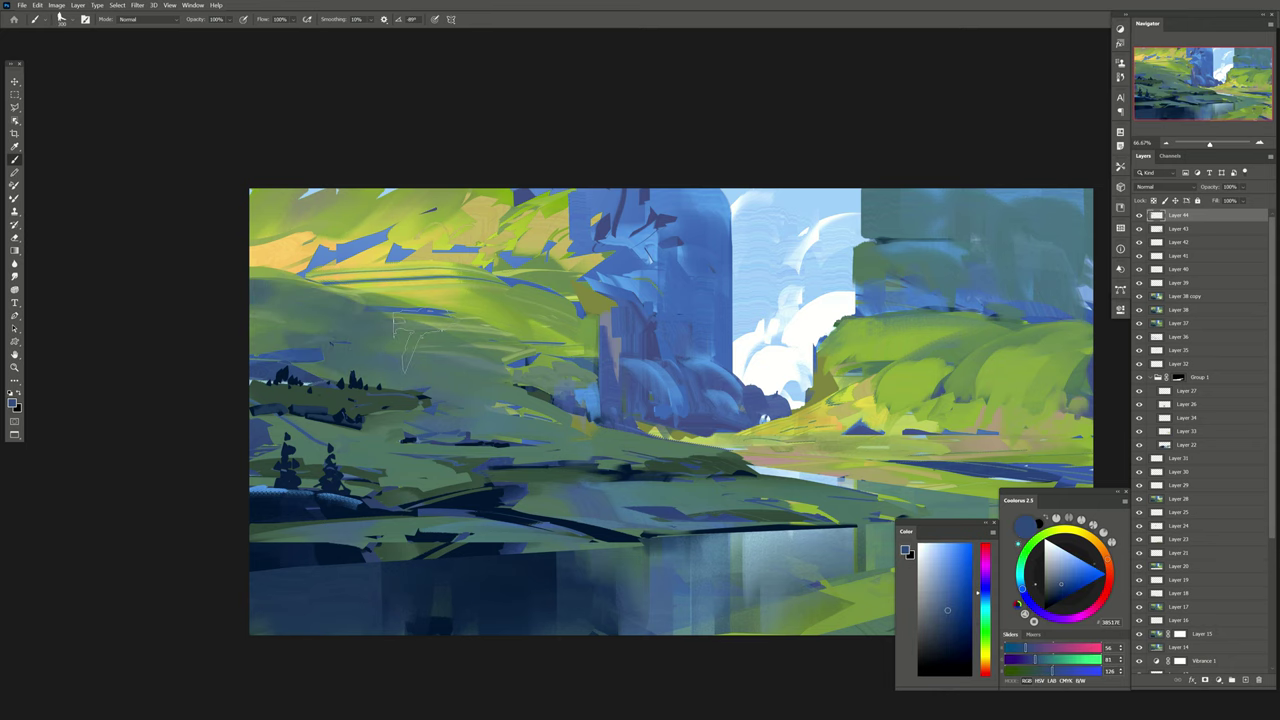
On a new layer, paint light sky blue into the selected water area.
key(h)
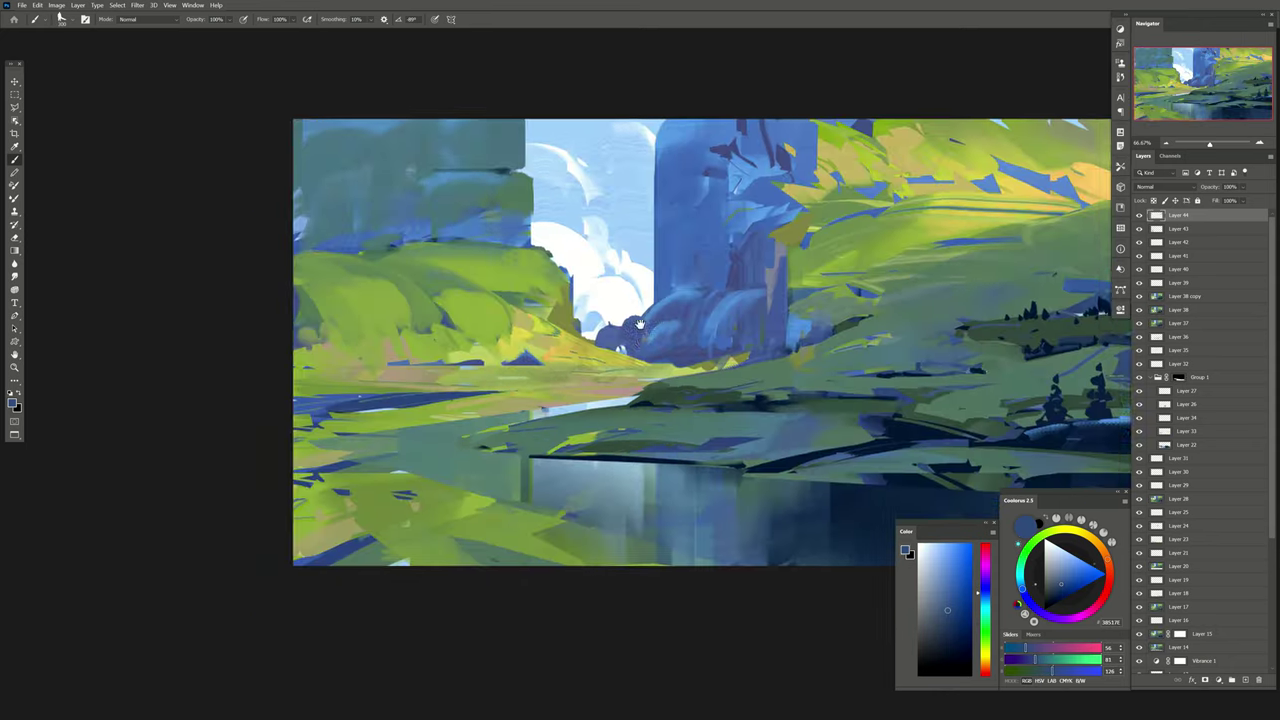
key(ctrl+shift+alt+n)
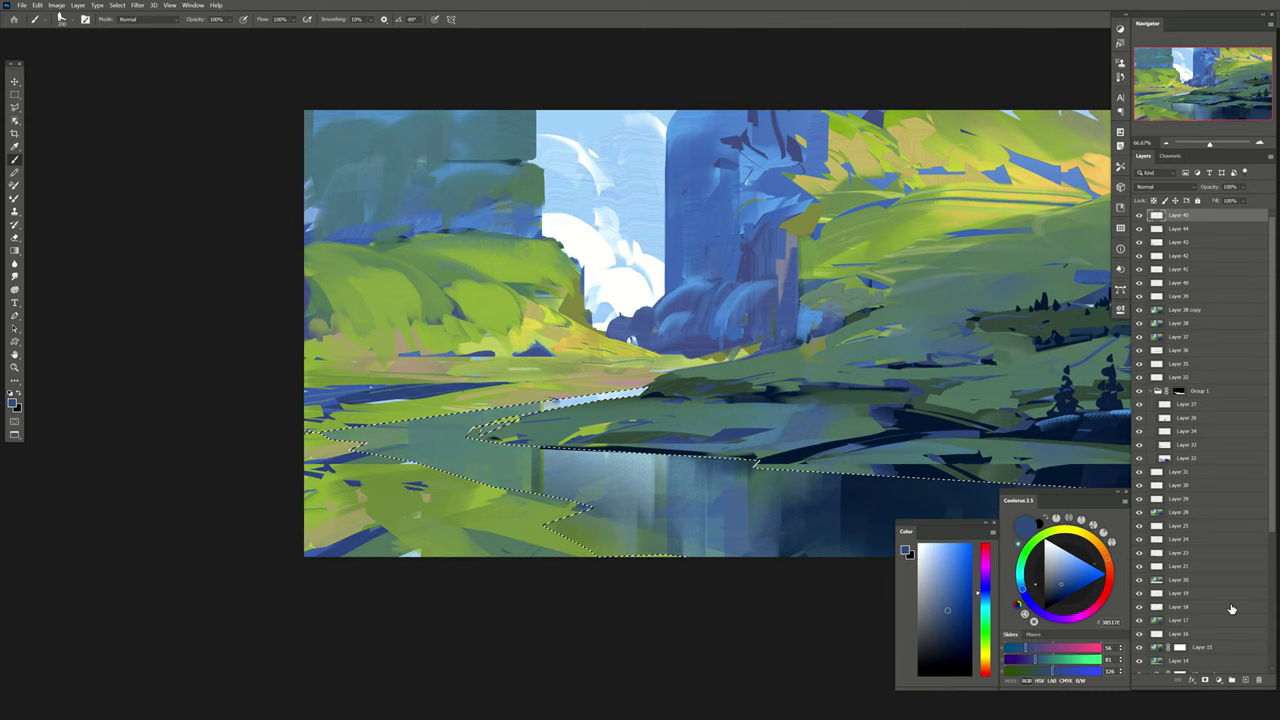
alt+click(568, 203)
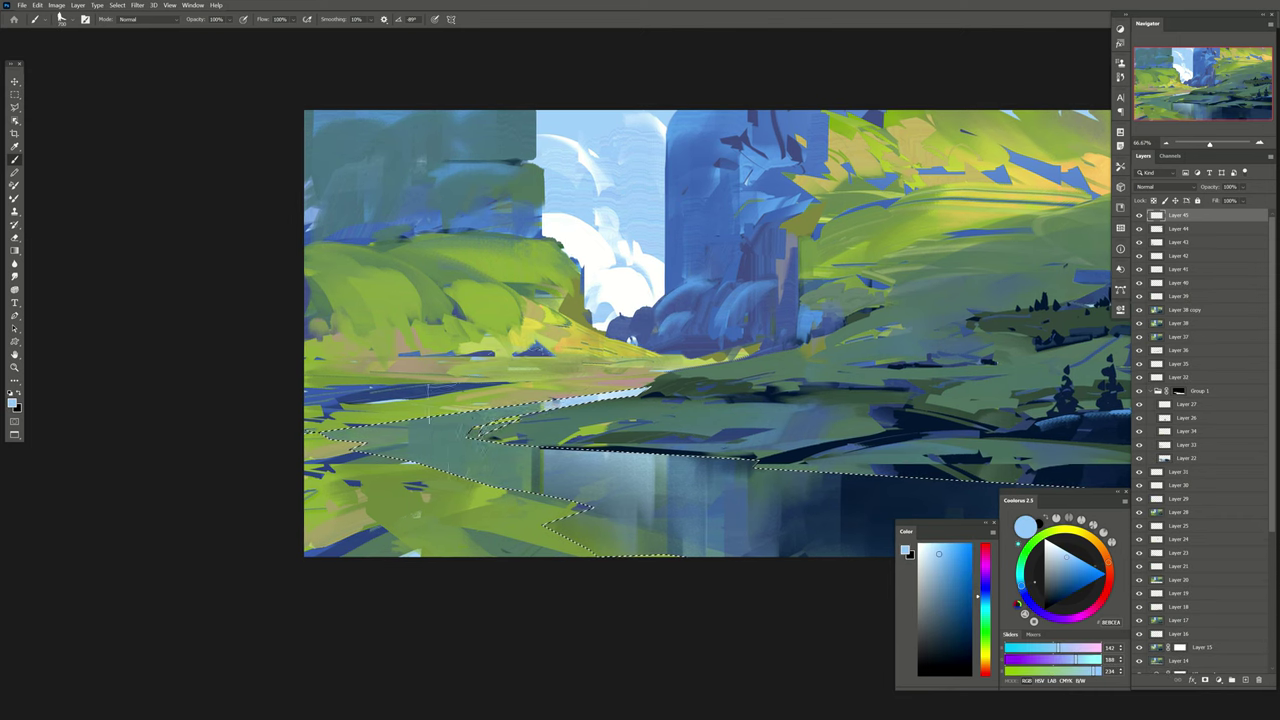
drag(500, 380, 440, 440)
drag(423, 387, 402, 311)
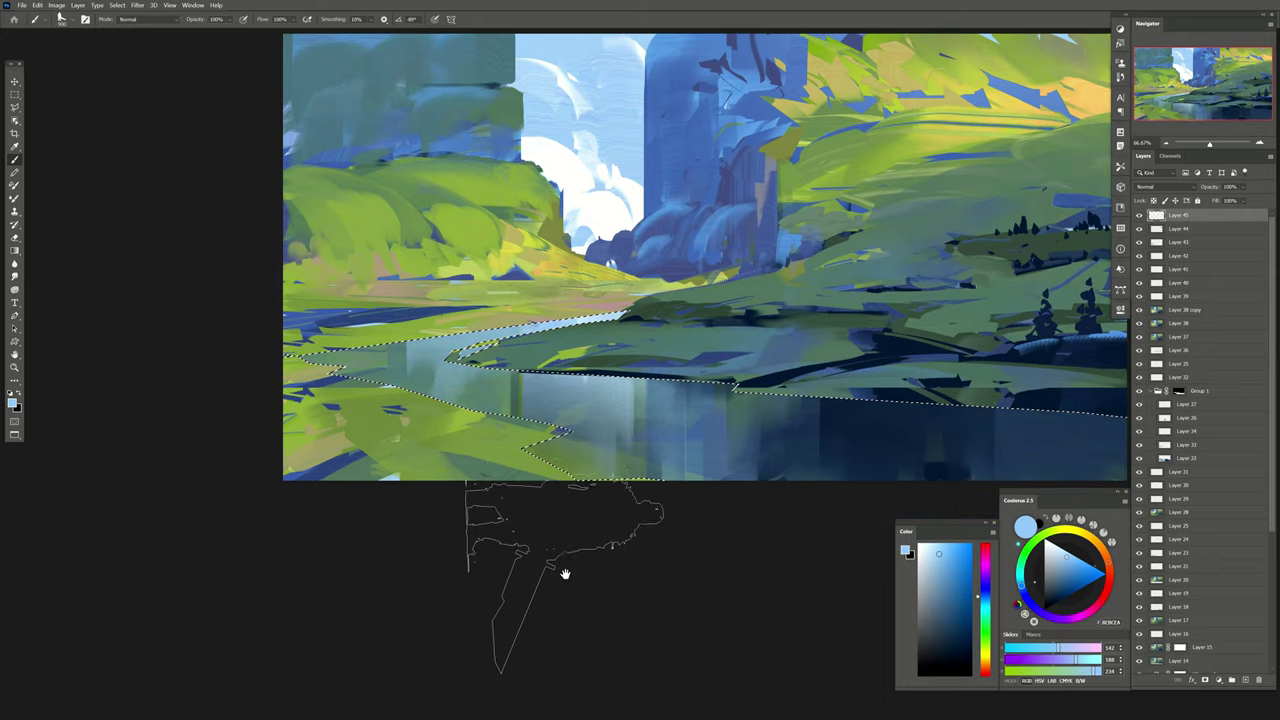
drag(560, 520, 535, 400)
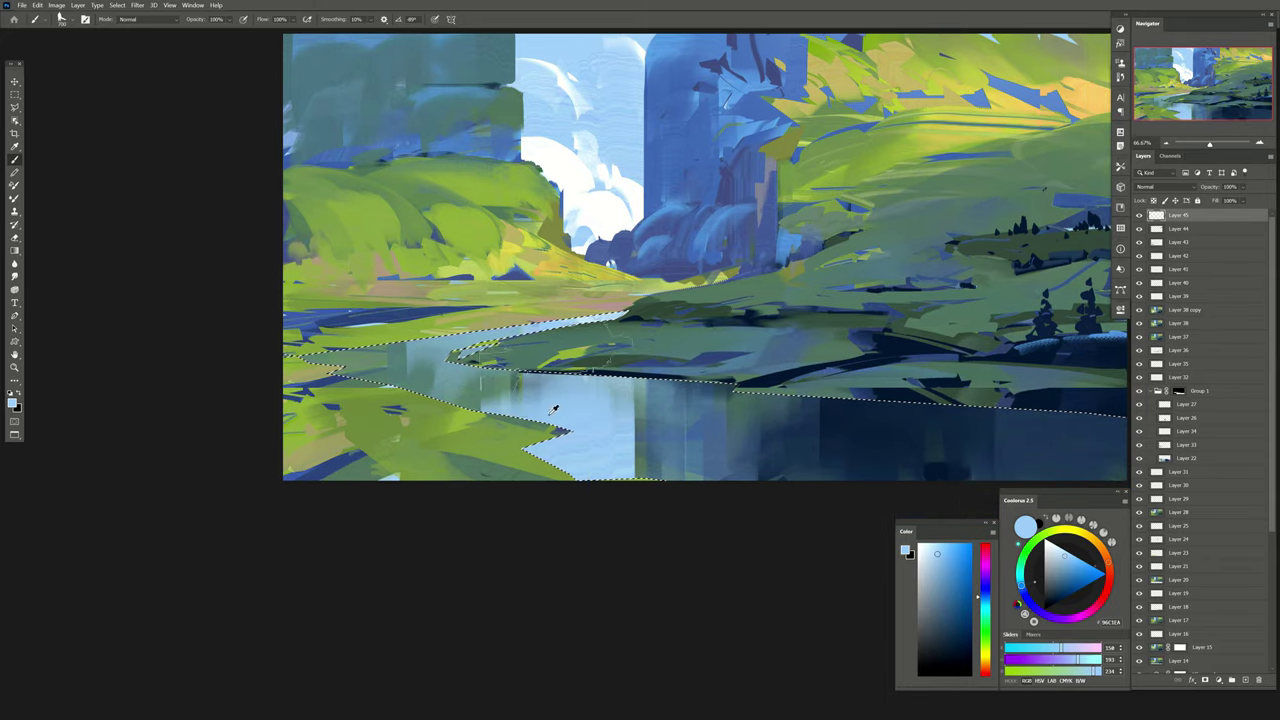
key(ctrl+d)
Erase part of the water strokes, fade the layer to about 19%, and add Layer 46.
key(e)
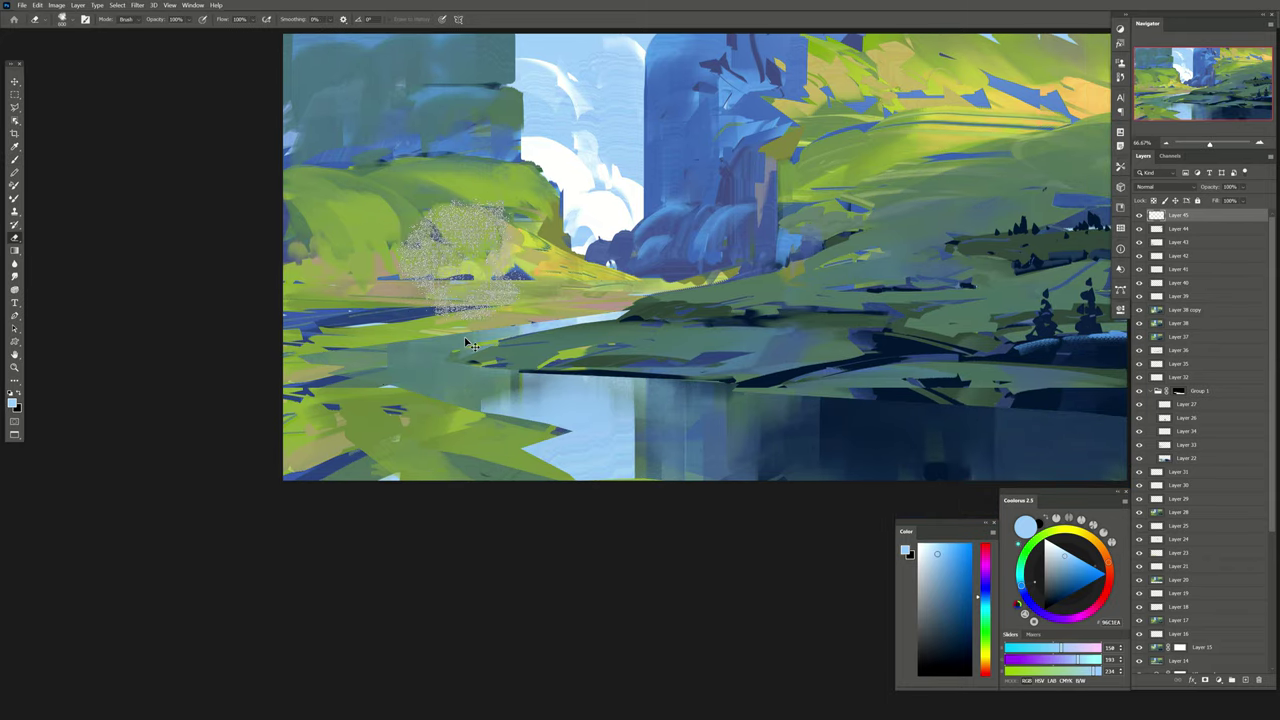
drag(412, 327, 508, 357)
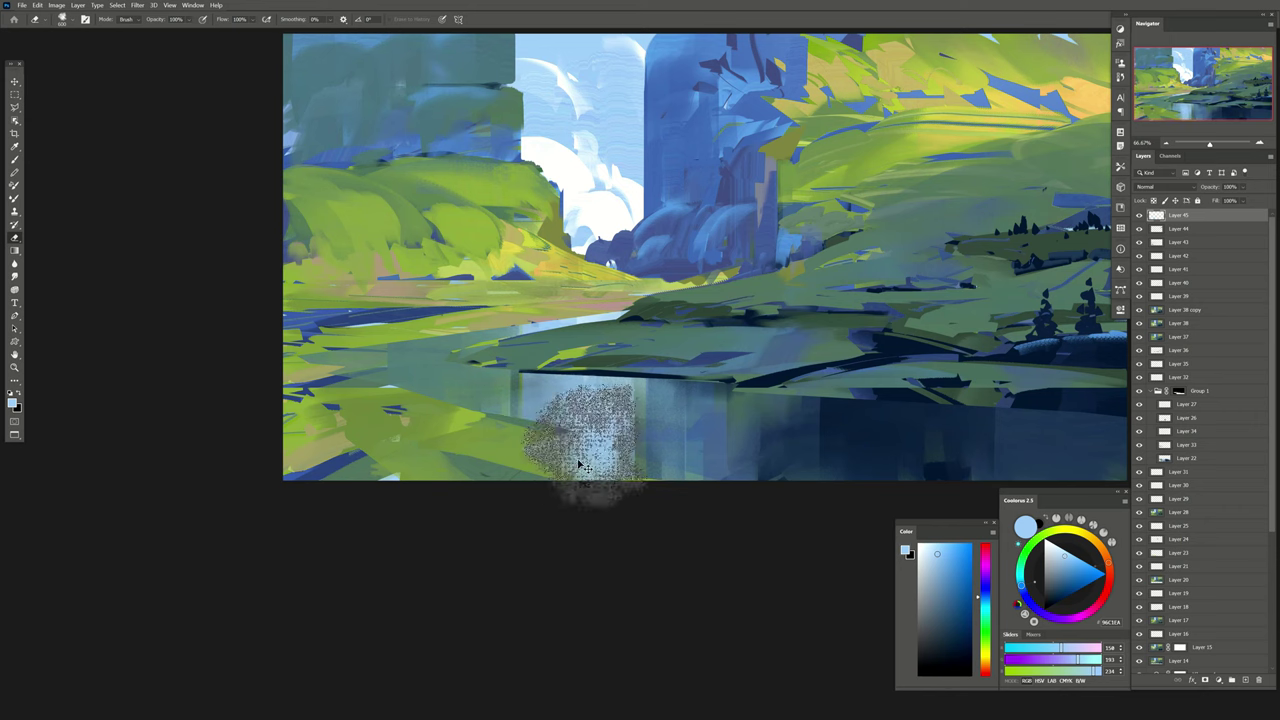
click(1137, 215)
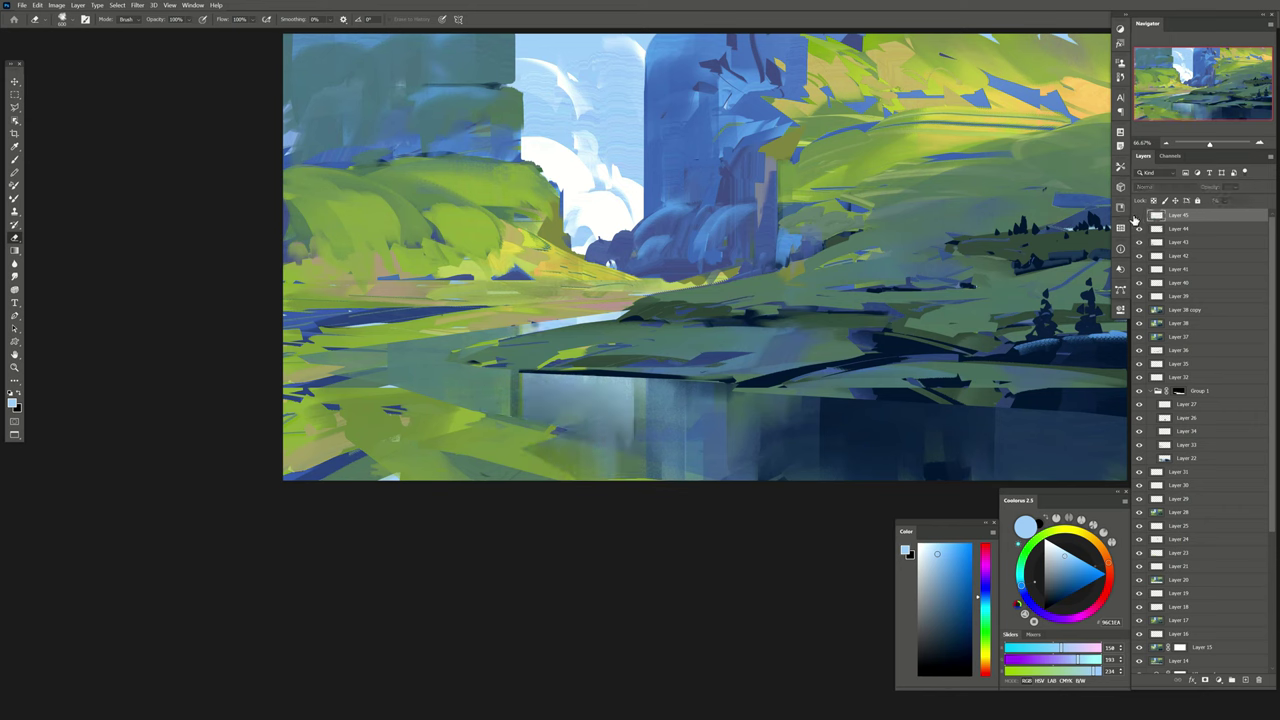
click(1137, 215)
drag(1249, 201, 1224, 200)
click(1245, 680)
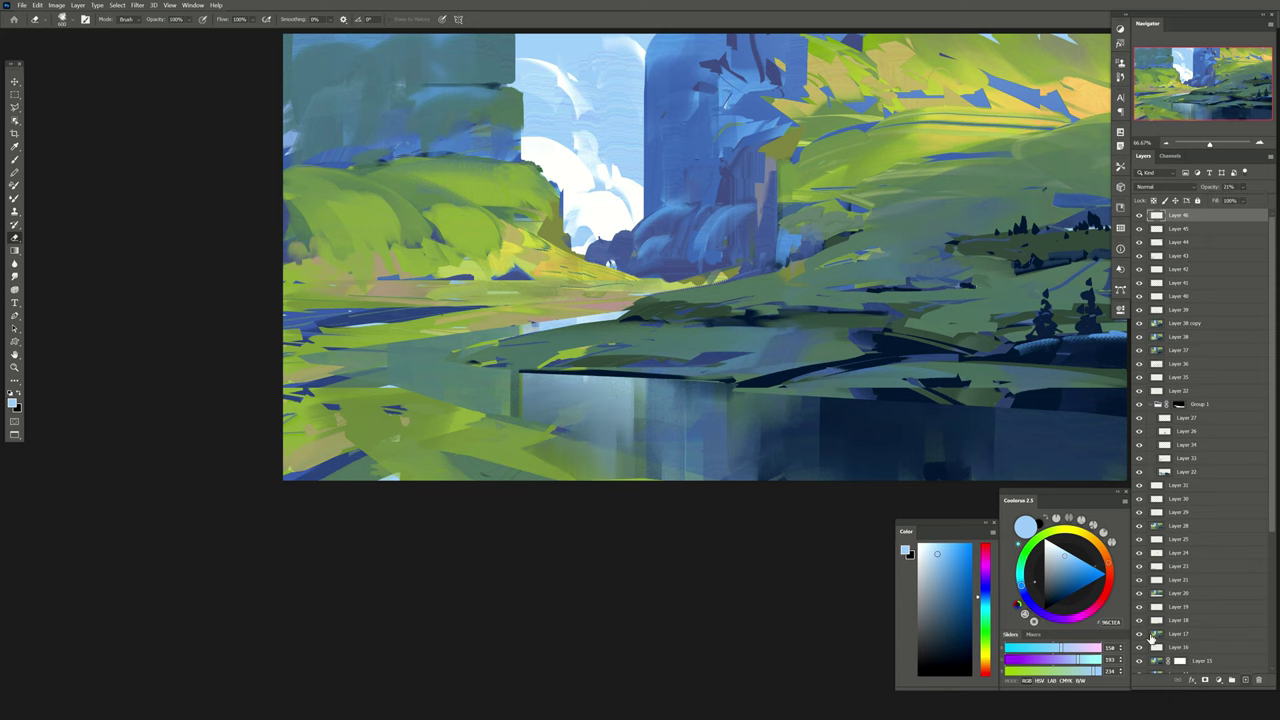
drag(700, 300, 577, 342)
On a new layer, lasso-select the central cliff area and sample a light blue.
key(b)
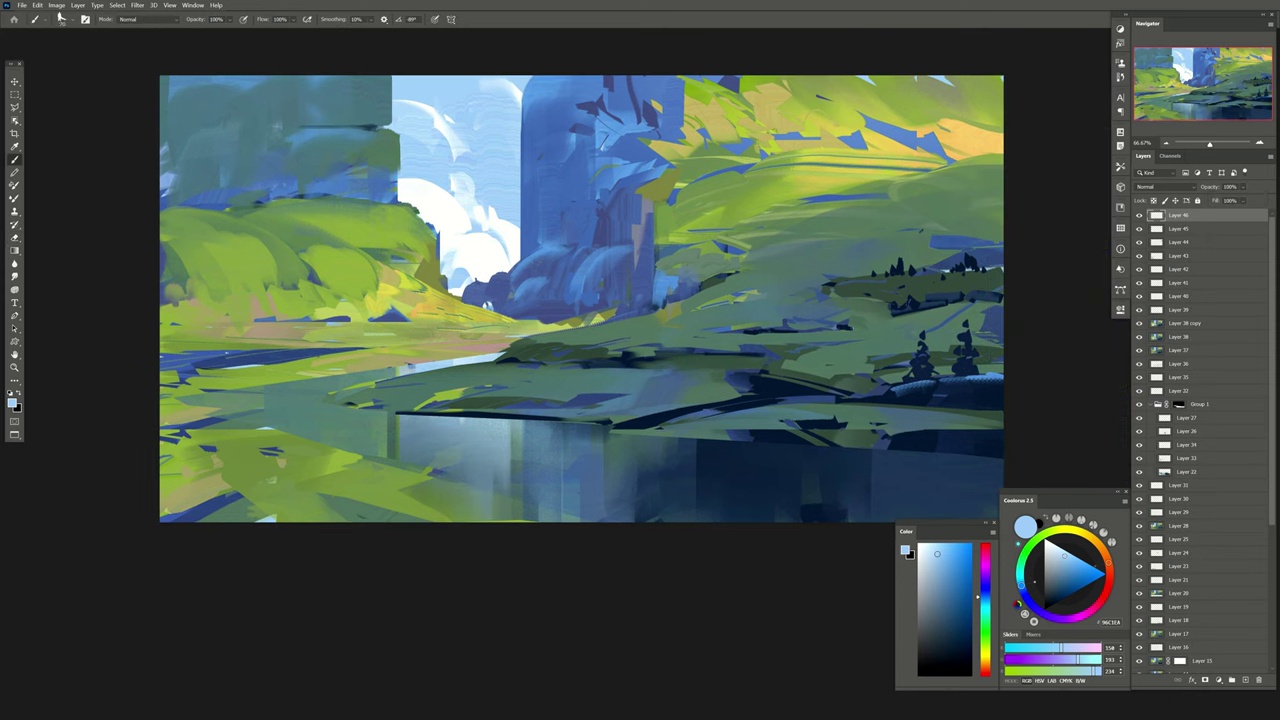
alt+click(501, 297)
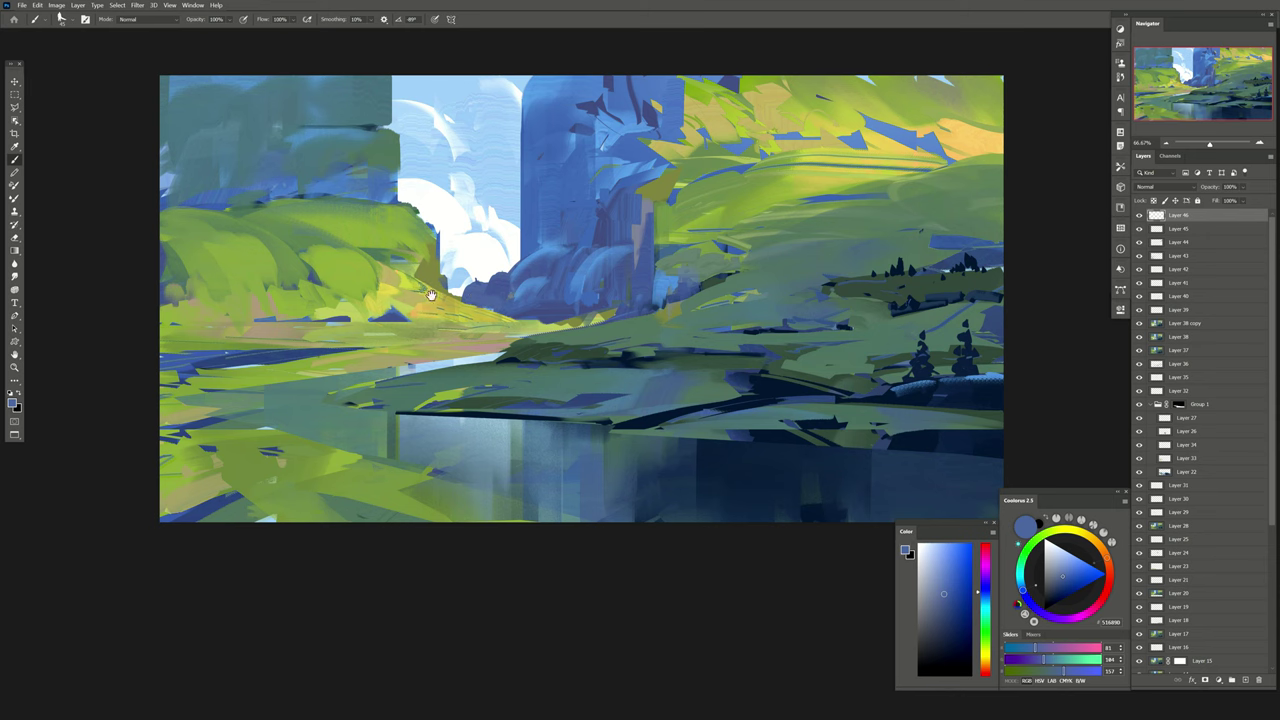
drag(430, 295, 443, 301)
key(ctrl+shift+alt+n)
key(l)
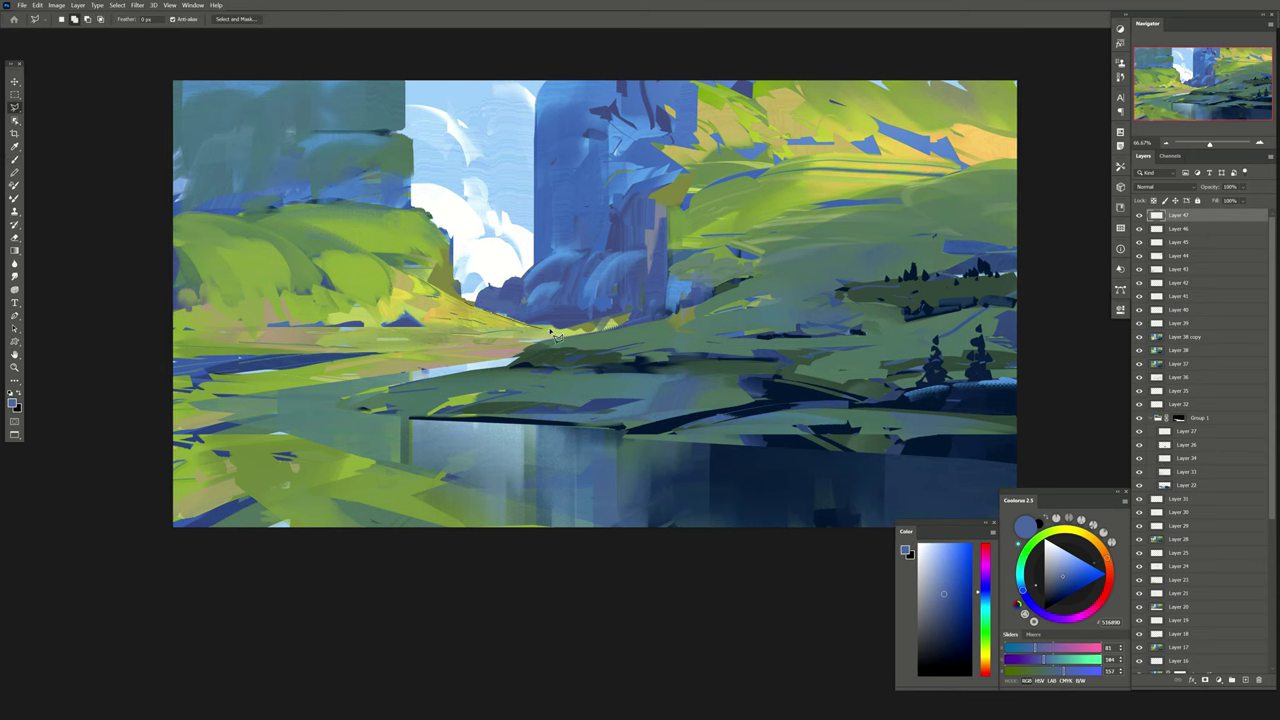
drag(555, 335, 577, 244)
key(g)
alt+click(518, 188)
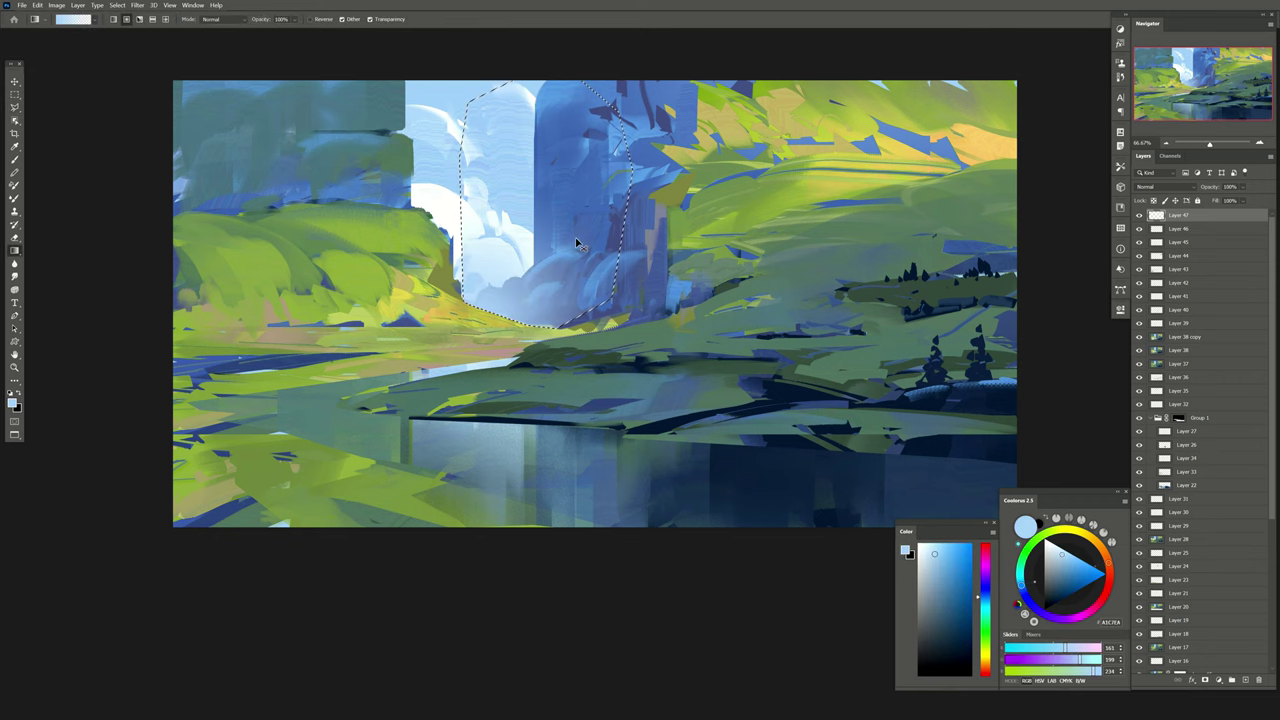
Set the haze layer to Lighten at about 65% and spray pale haze over the cliff base.
click(1160, 187)
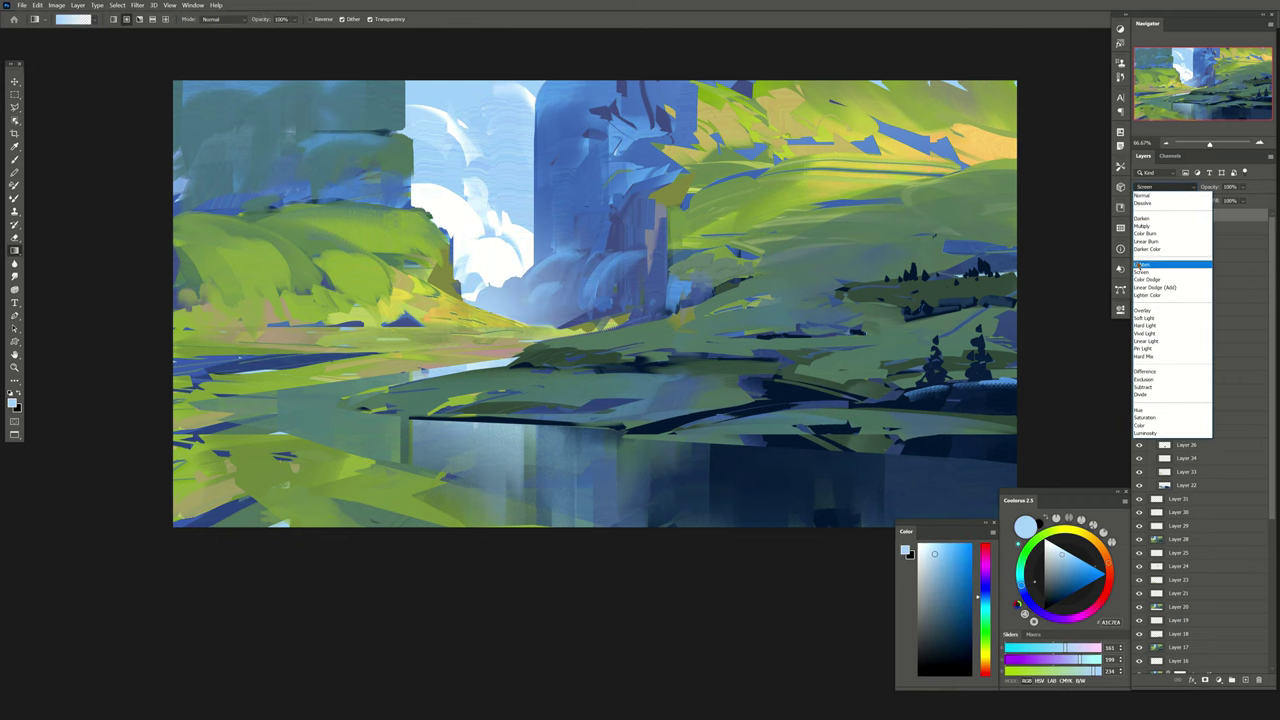
click(1165, 270)
drag(447, 262, 447, 280)
key(b)
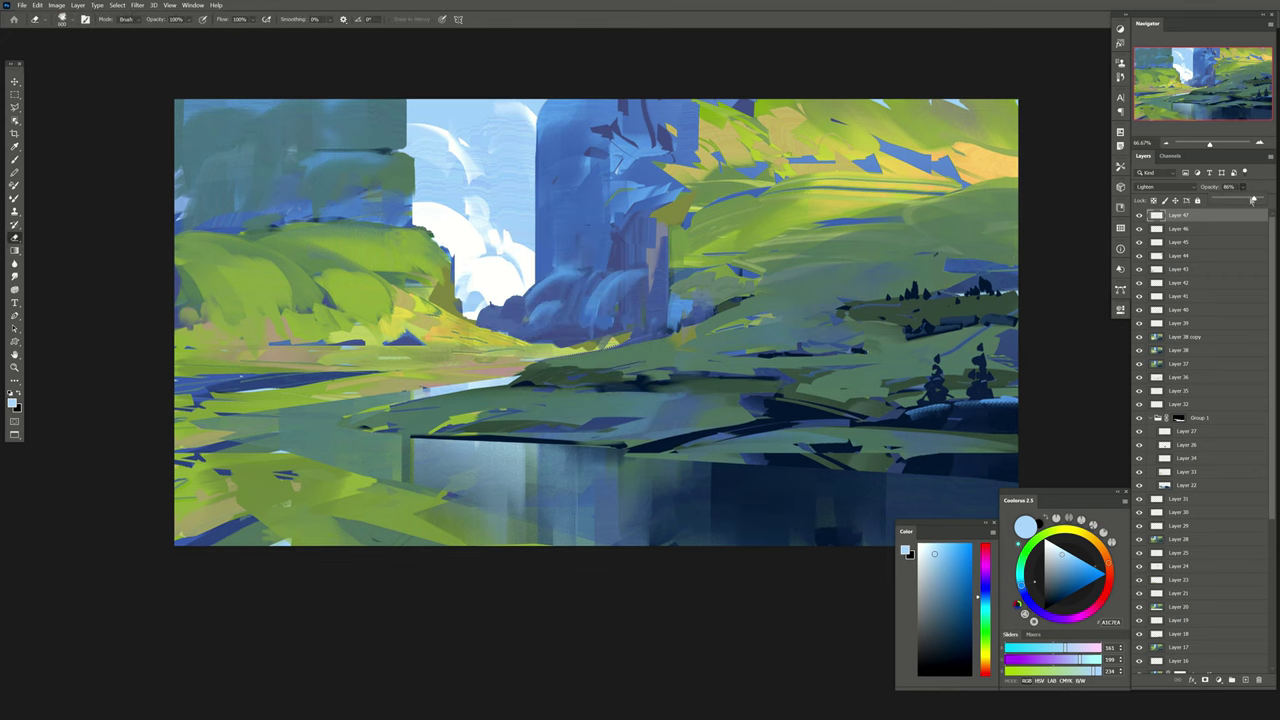
drag(458, 360, 480, 367)
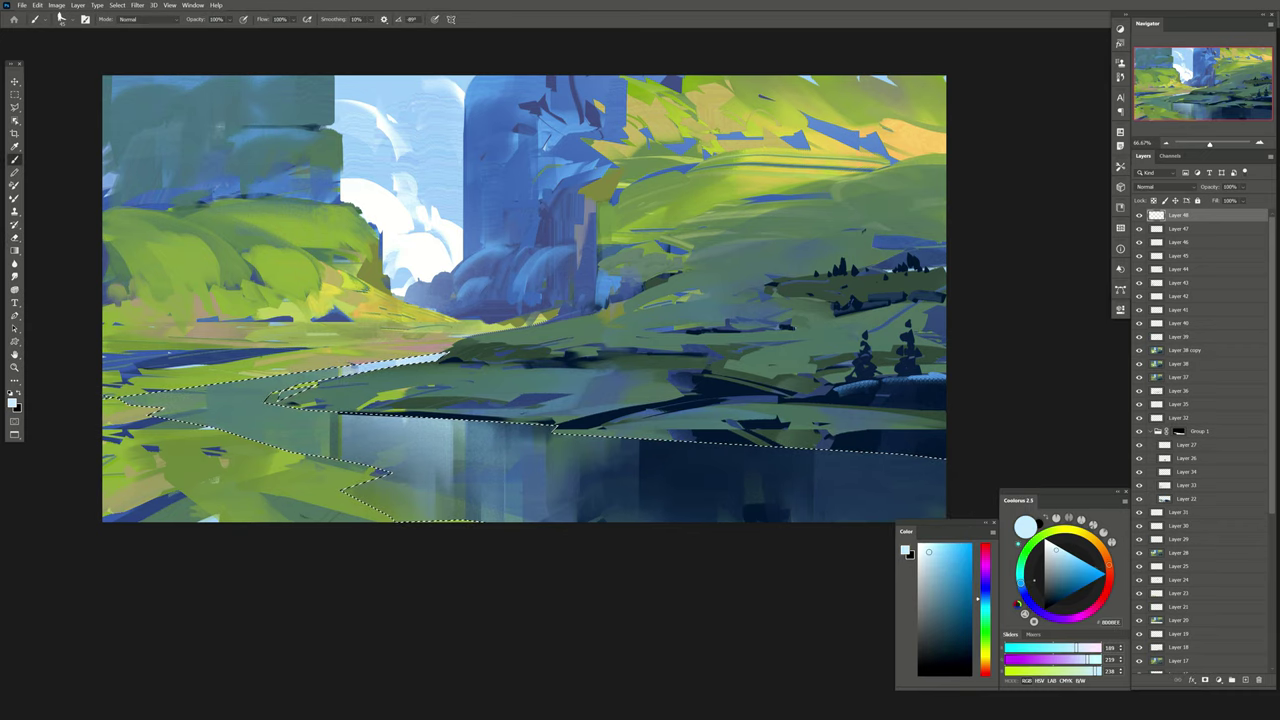
Sample olive and blue colours, deselect the river, mirror the view, and add an empty layer.
alt+click(380, 363)
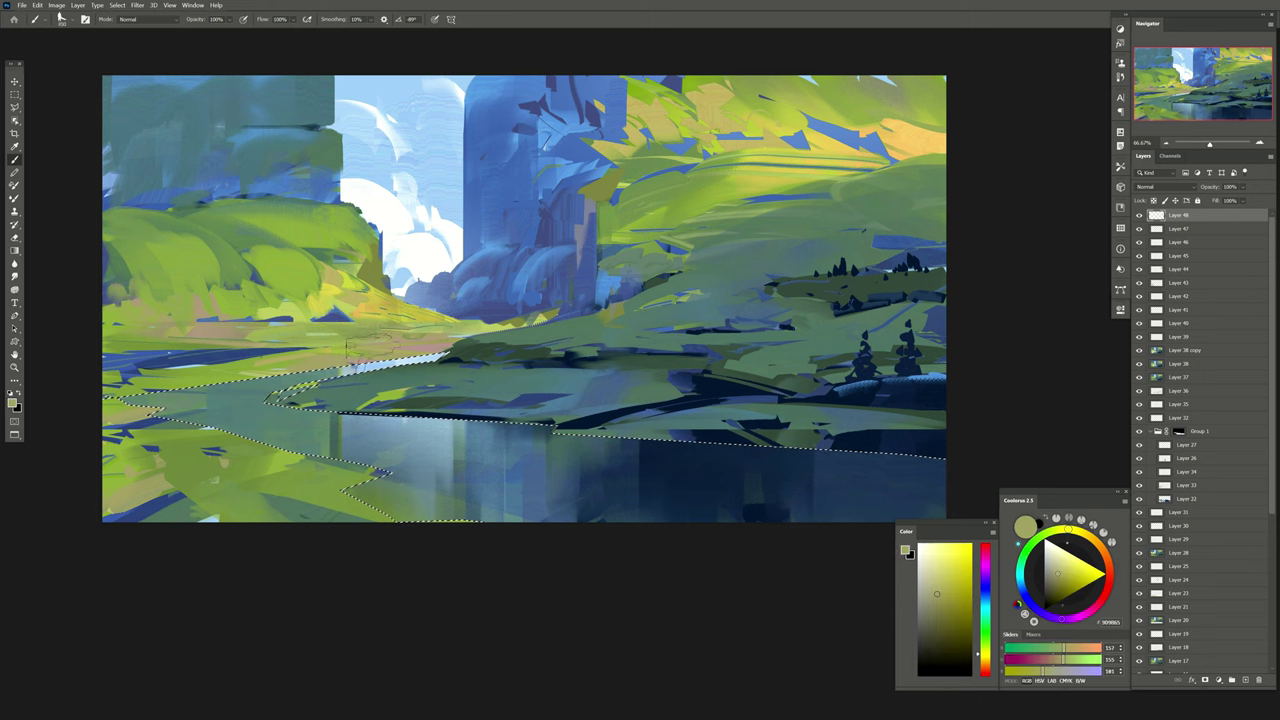
alt+click(290, 392)
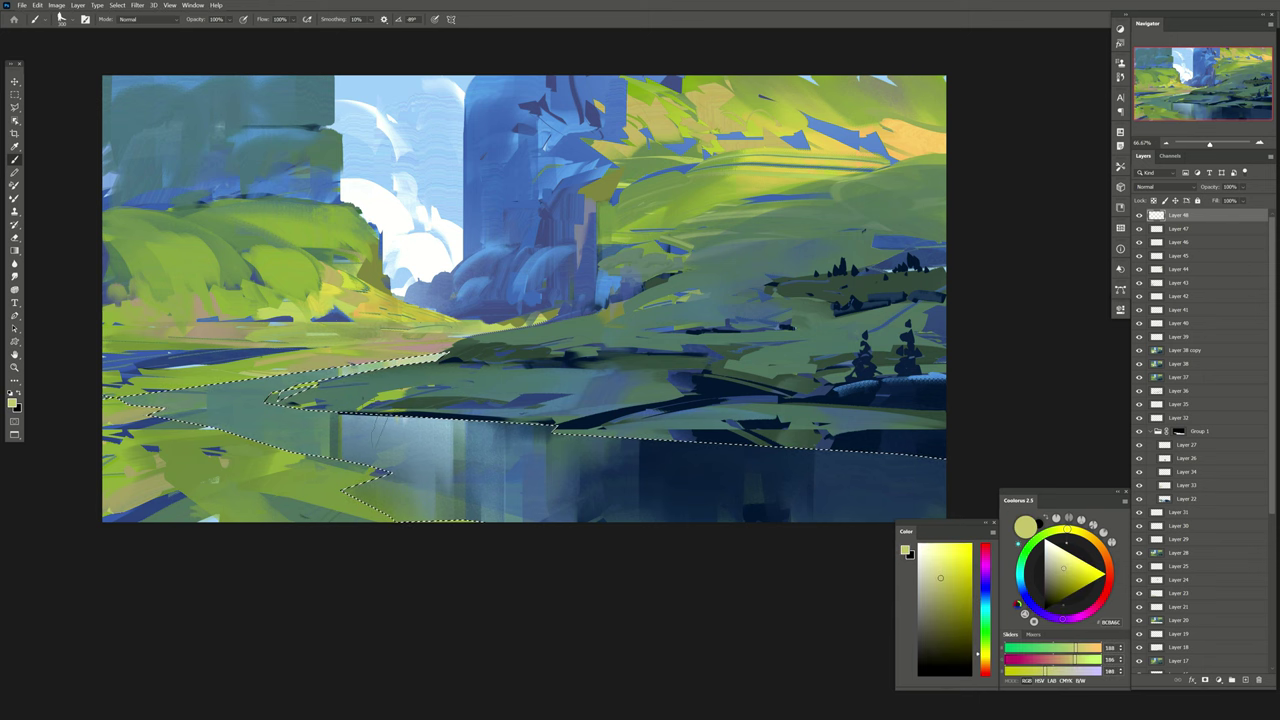
alt+click(584, 432)
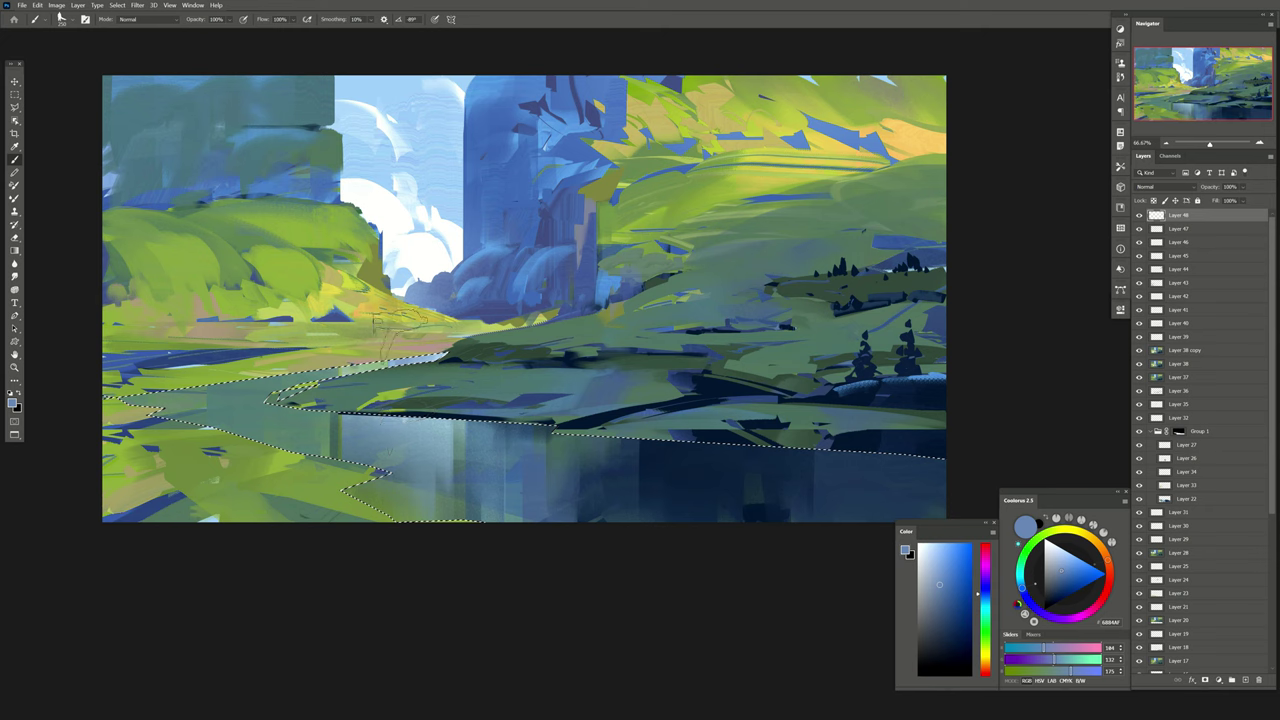
key(ctrl+d)
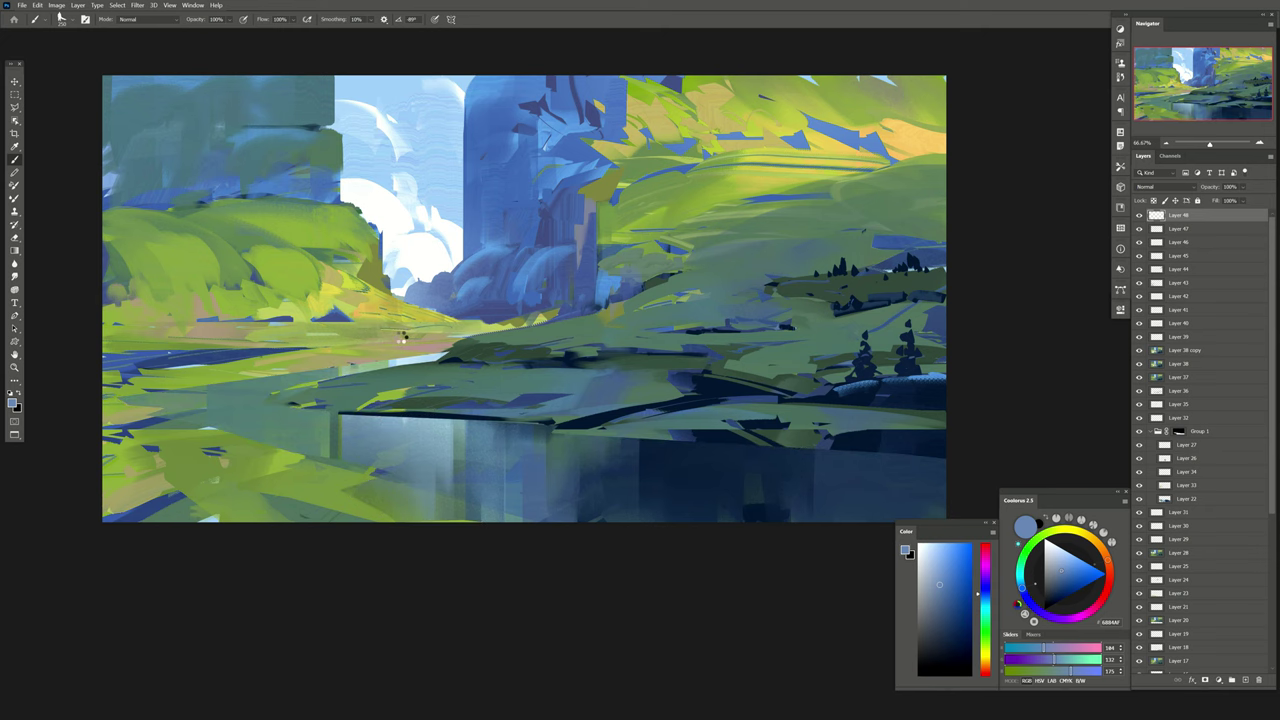
key(h)
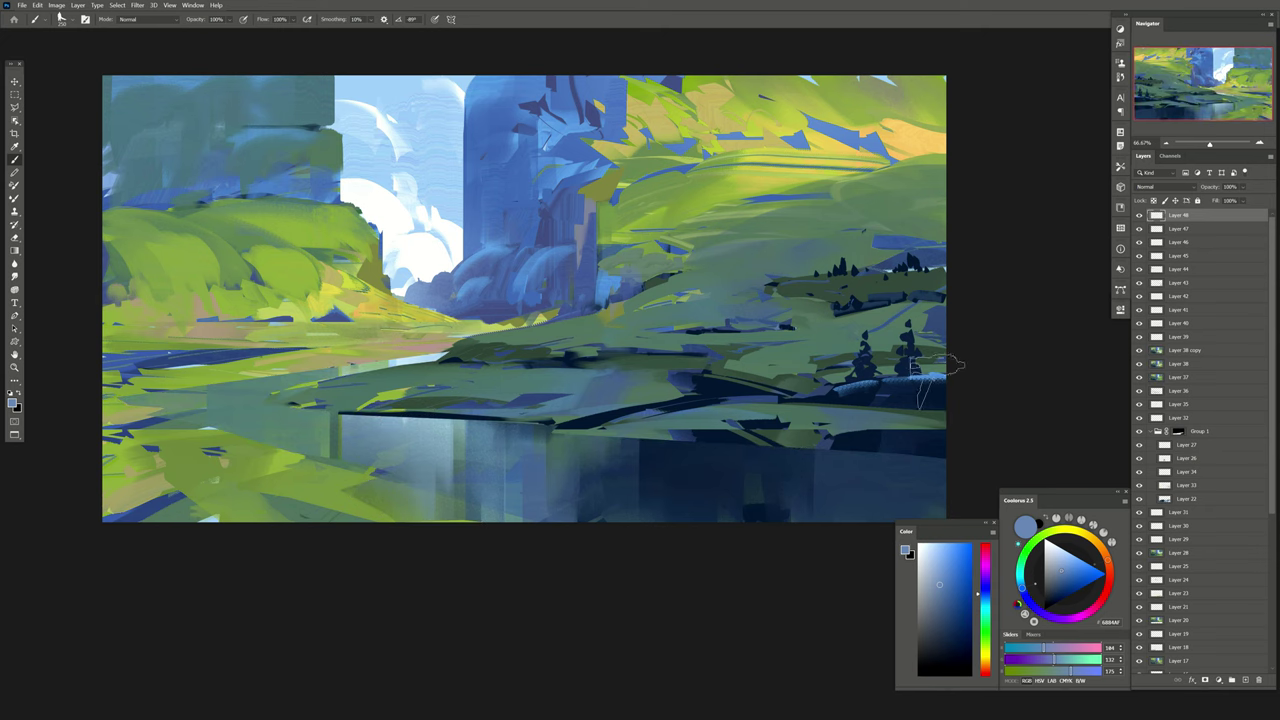
key(h)
click(1245, 680)
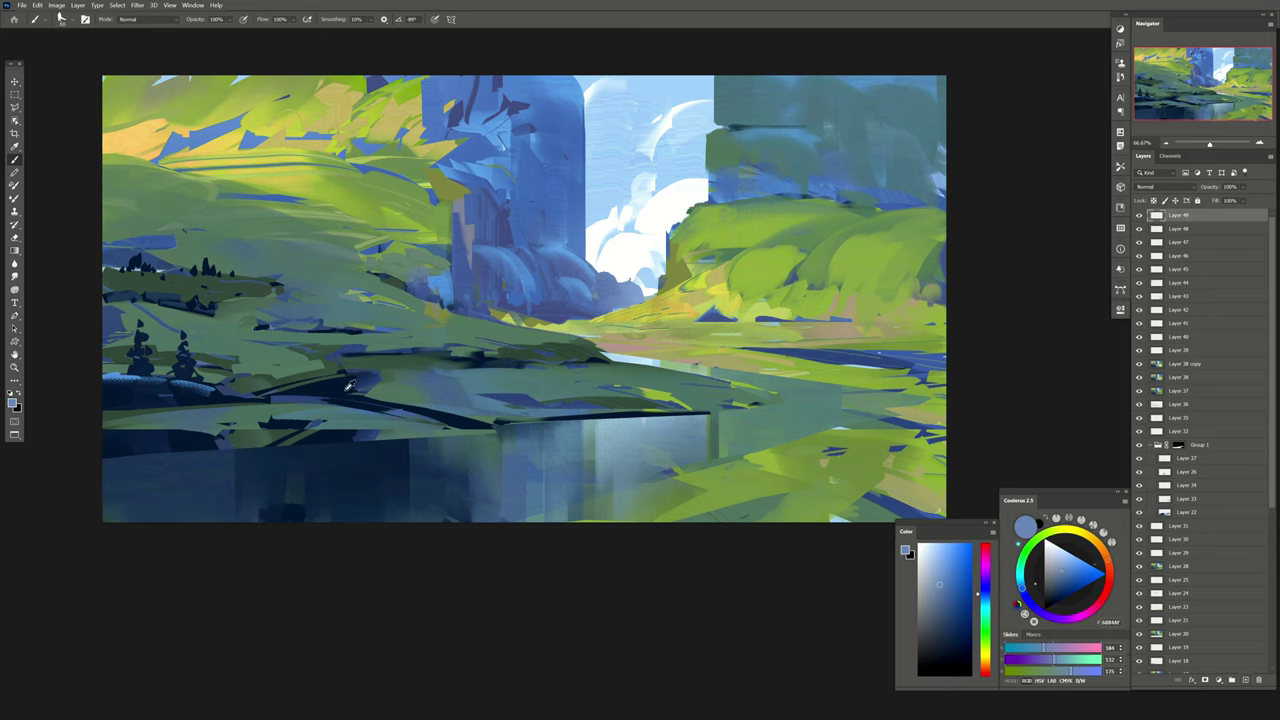
Sample dark navy, grey-green and yellow-green colours from the painting.
alt+click(383, 365)
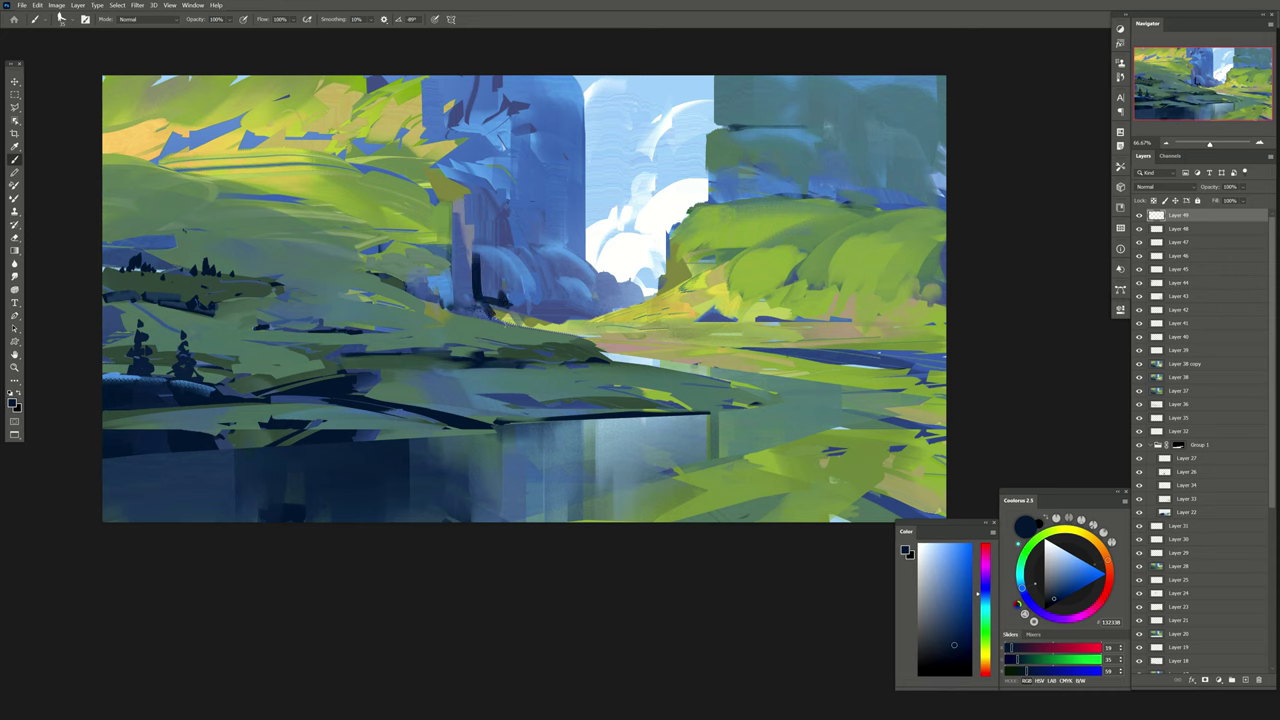
key(e)
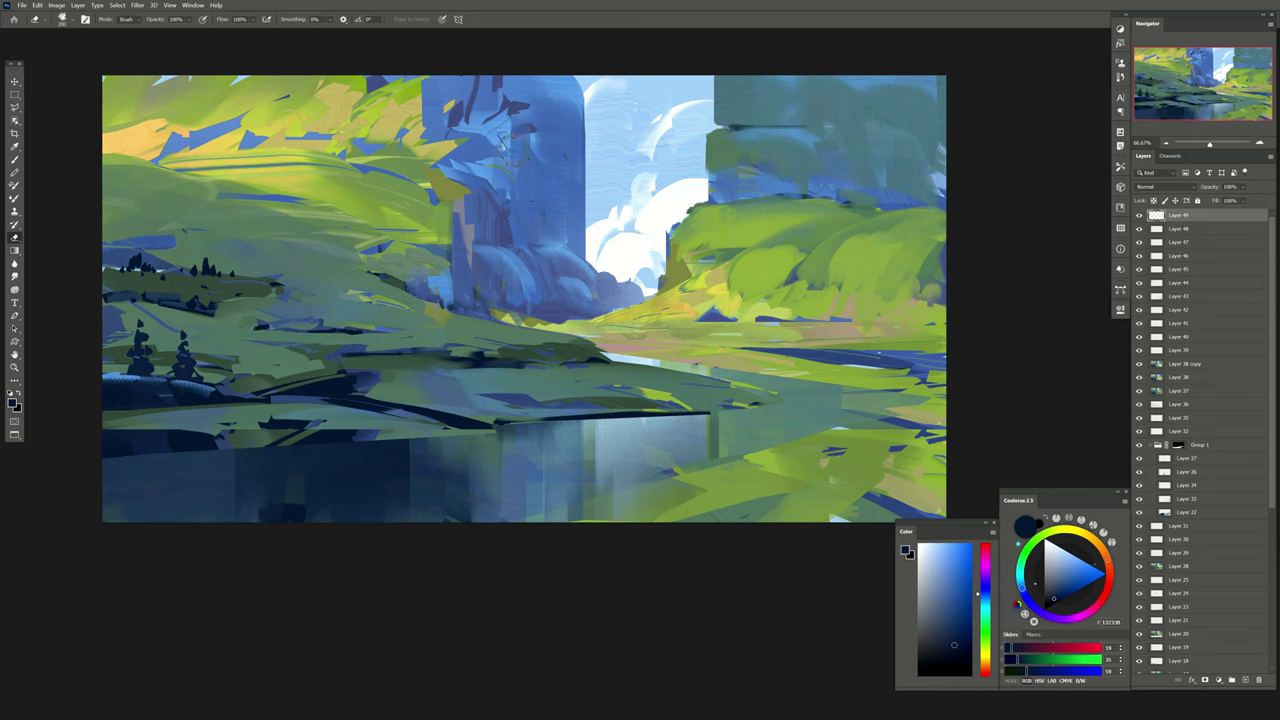
key(b)
alt+click(376, 288)
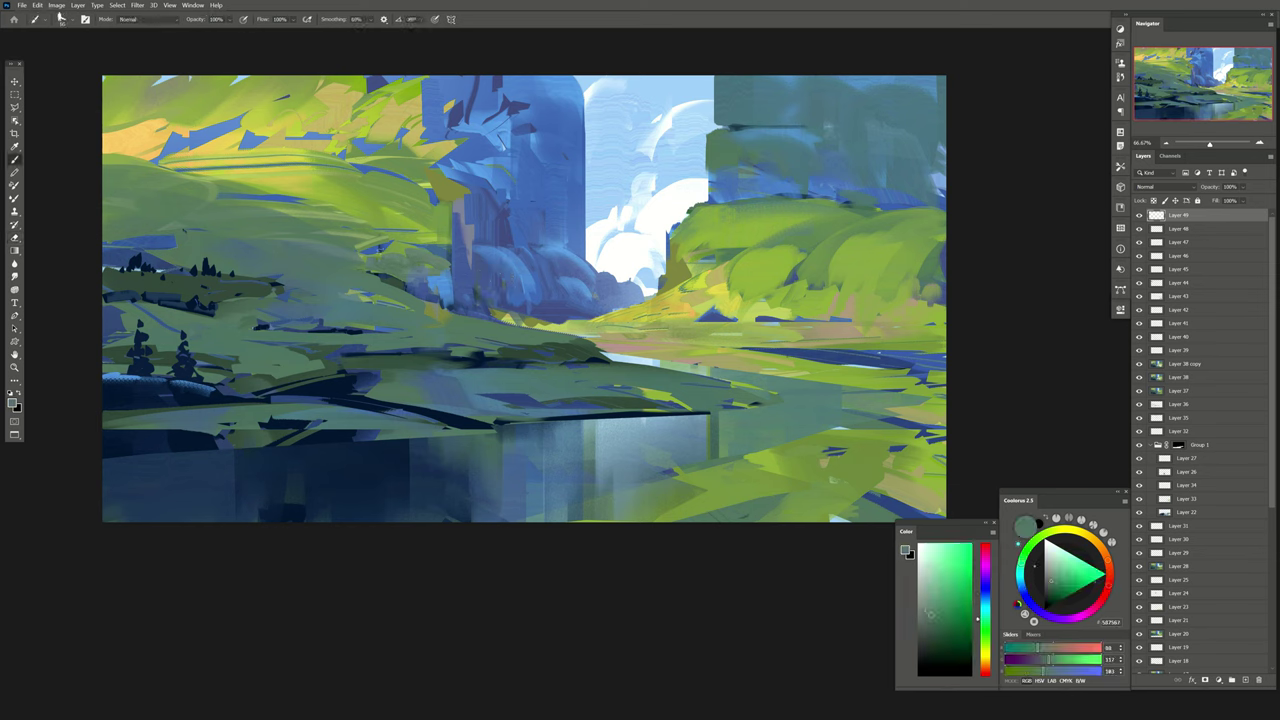
alt+click(361, 202)
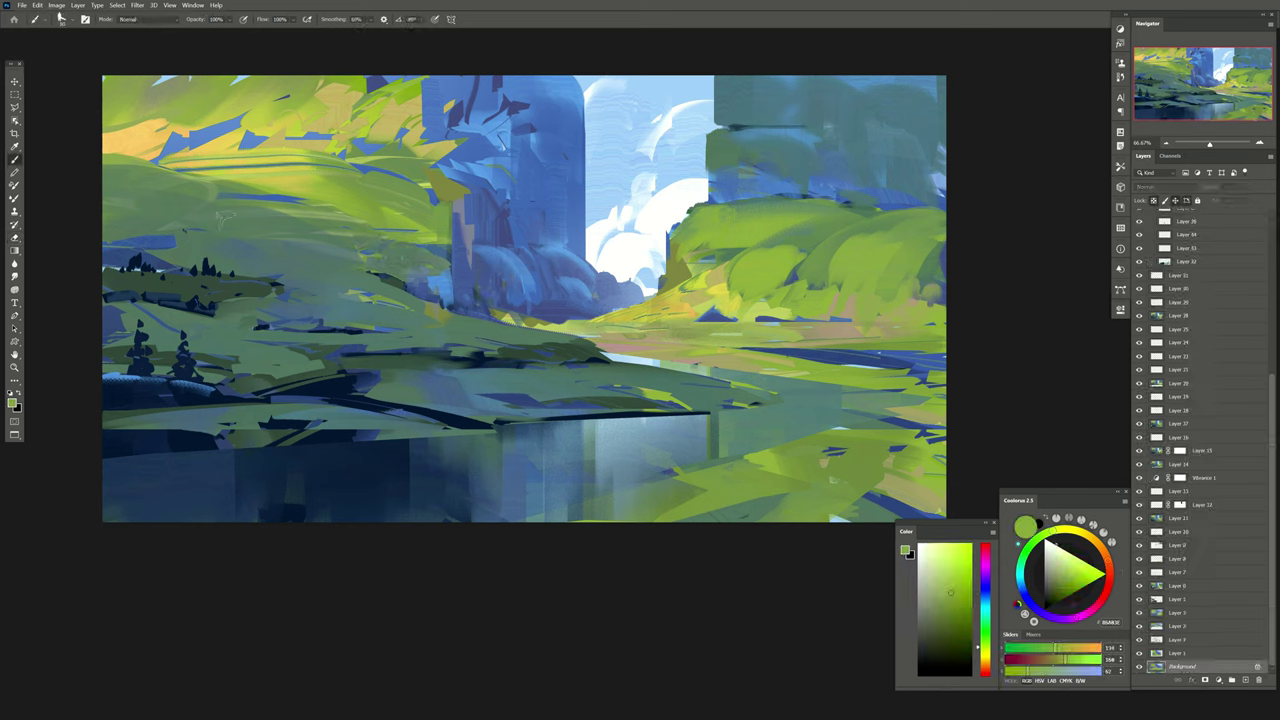
alt+click(291, 225)
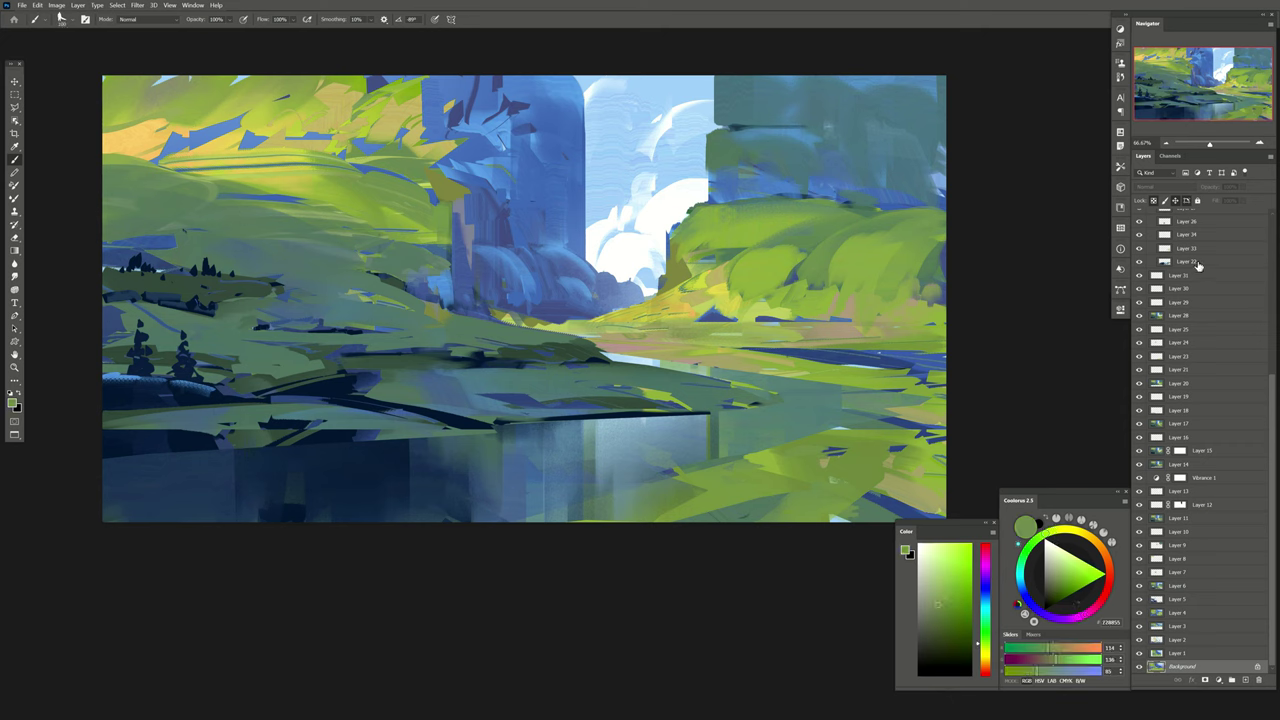
Move Layer 20 above Group 1 and scroll the Layers panel to the top.
drag(1269, 315, 1274, 373)
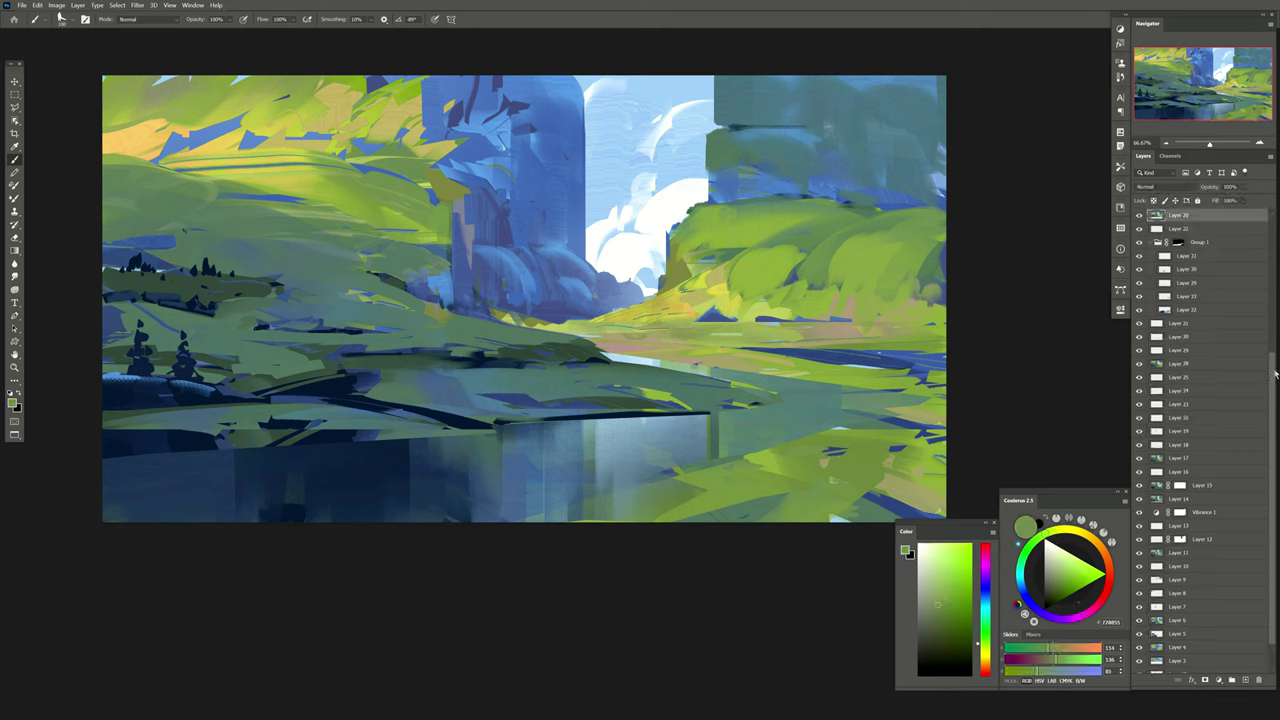
scroll(1205, 300, up, 3)
scroll(1205, 260, up, 3)
scroll(1205, 230, up, 3)
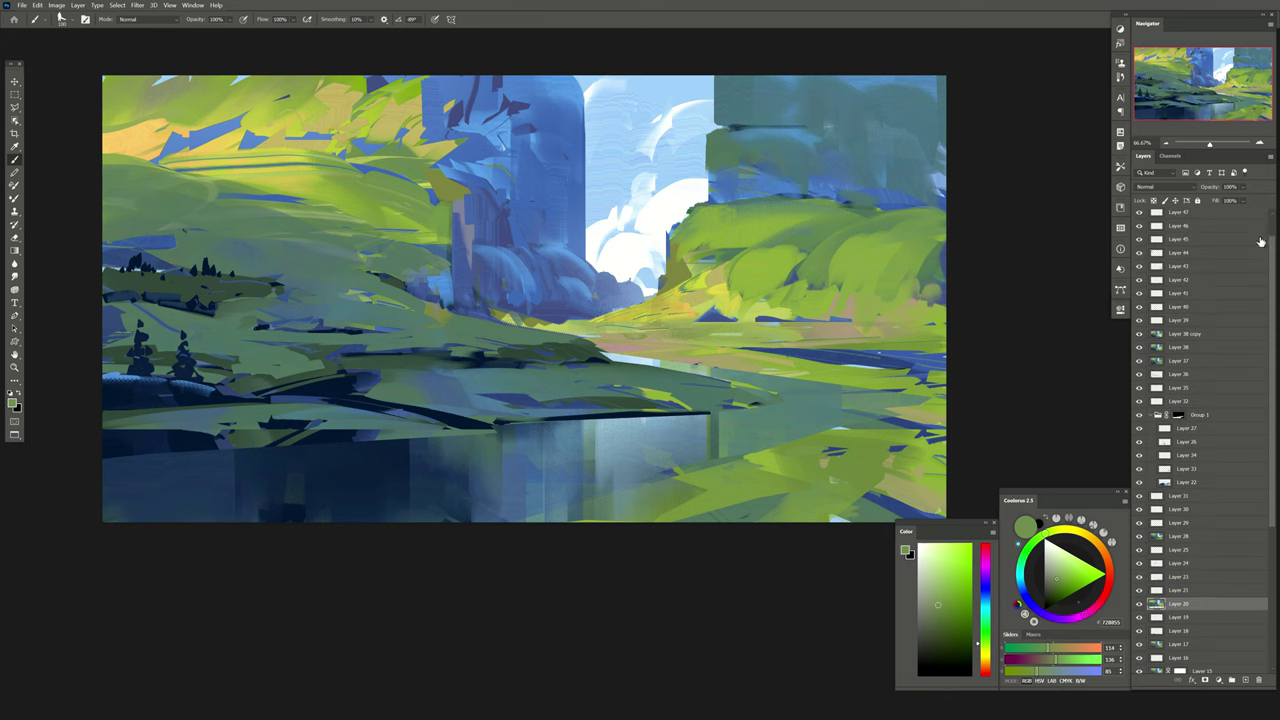
scroll(1205, 221, up, 3)
On new Layer 50, paint two dark navy bands across the left hillside.
key(ctrl+shift+alt+n)
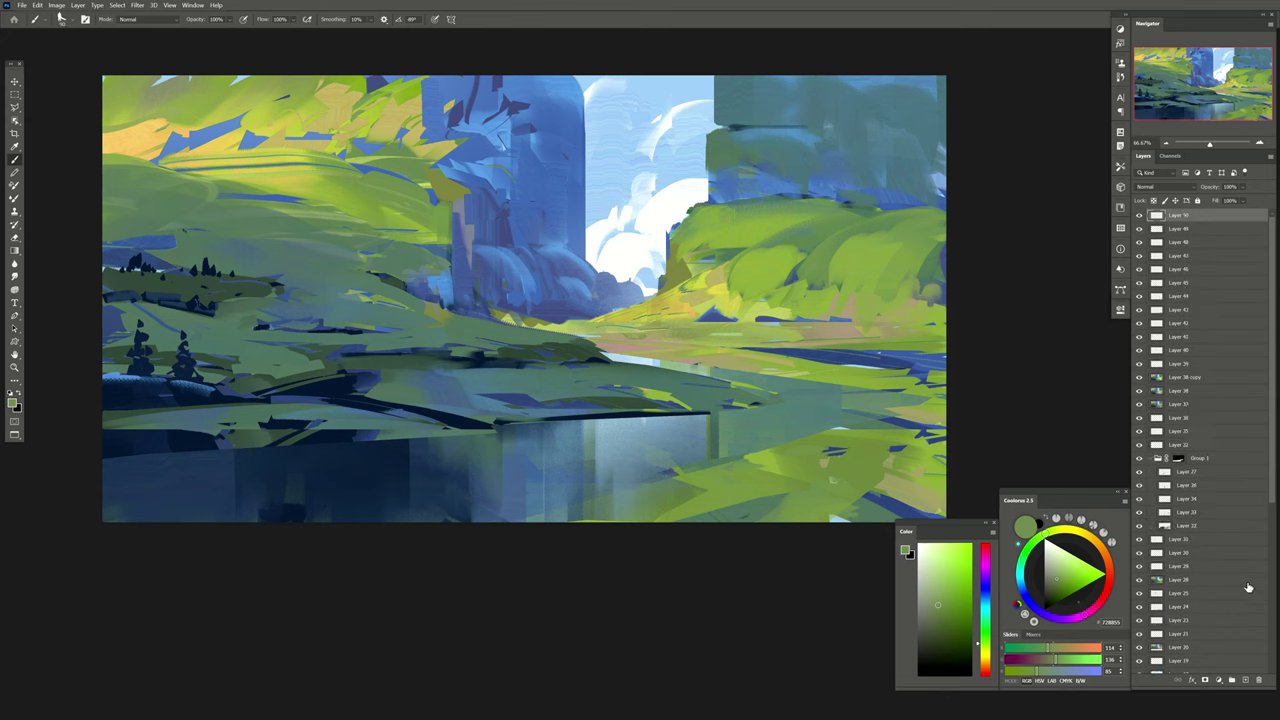
alt+click(410, 286)
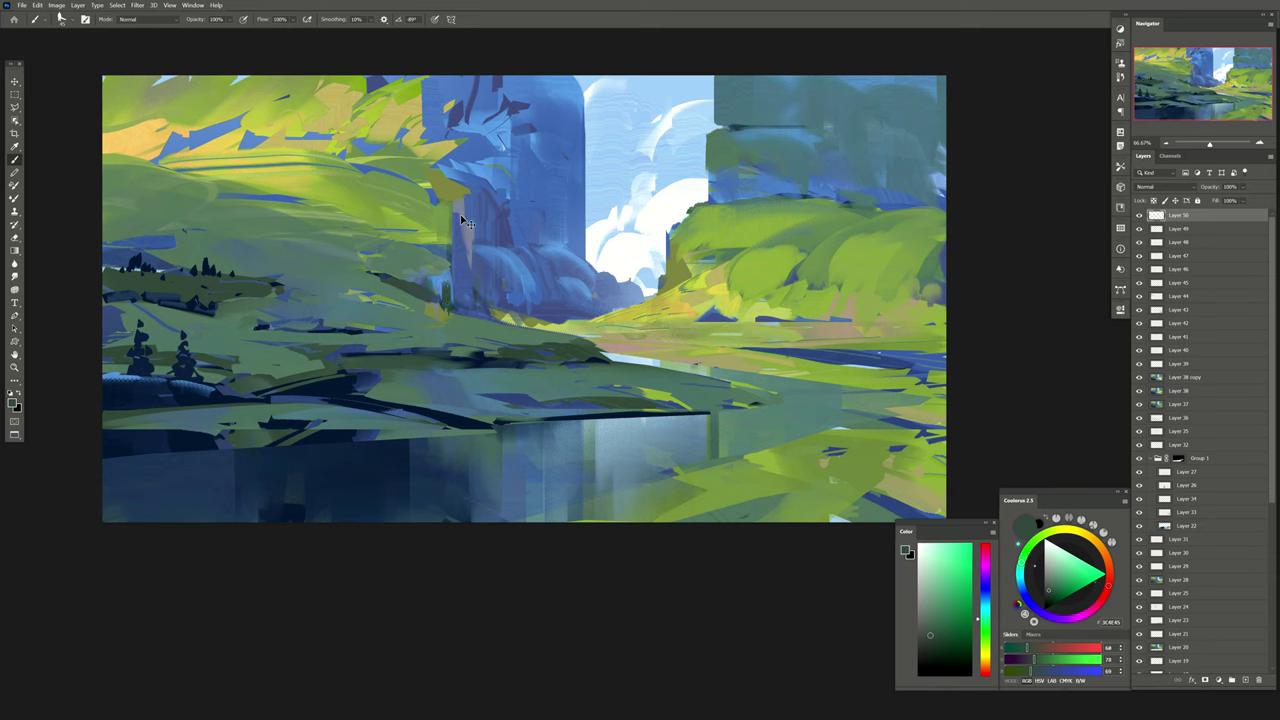
key(alt+comma)
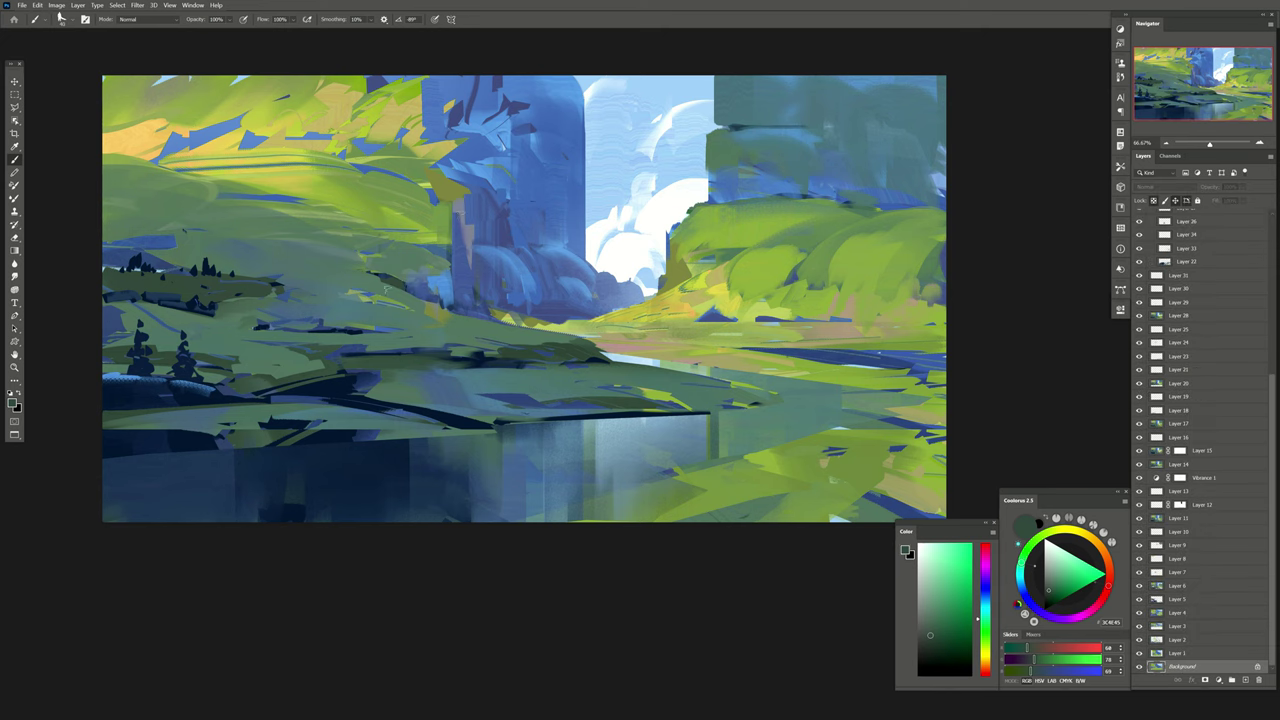
alt+click(183, 292)
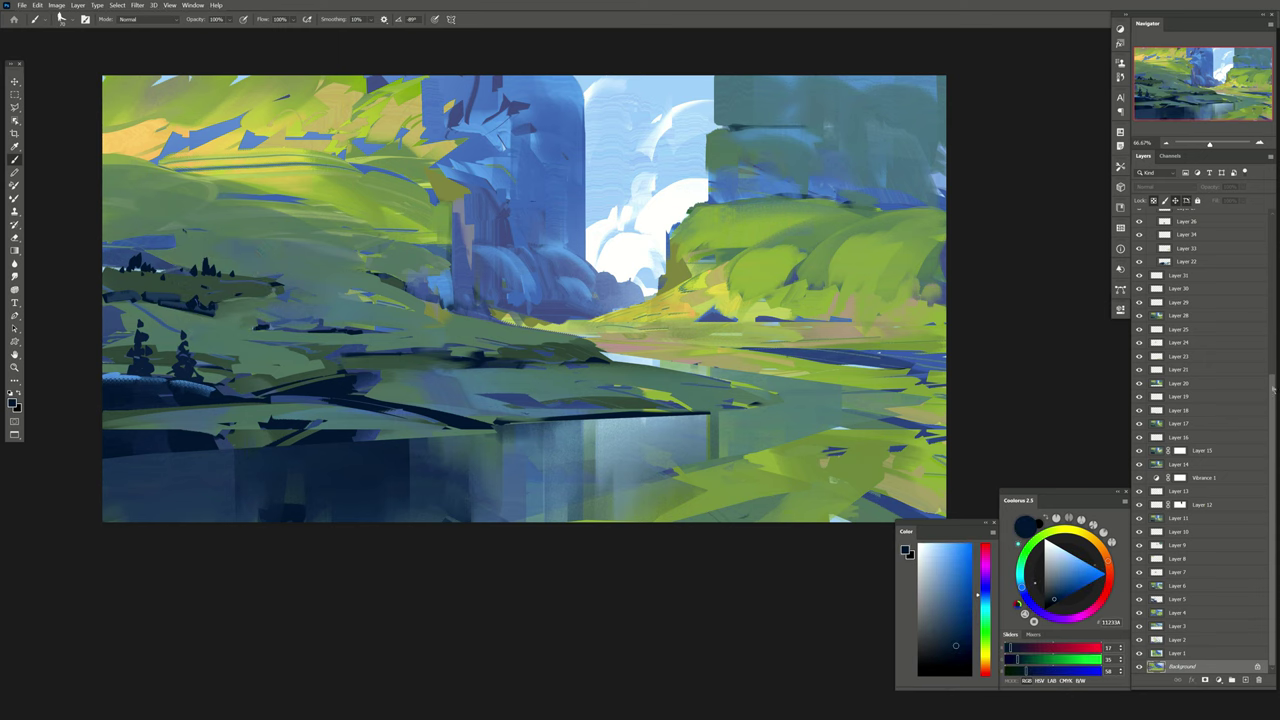
key(alt+period)
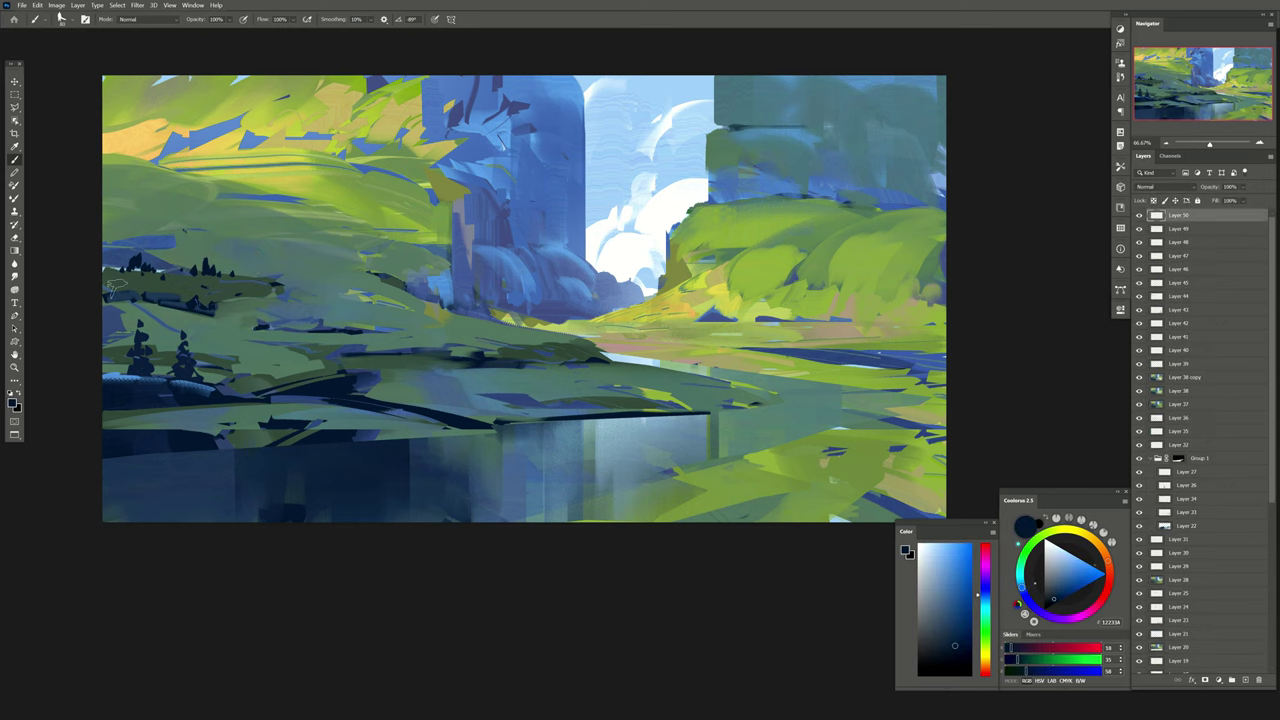
drag(115, 287, 235, 288)
drag(92, 226, 186, 232)
Lighten the upper band's left end with teal-grey and flip the view back.
alt+click(238, 231)
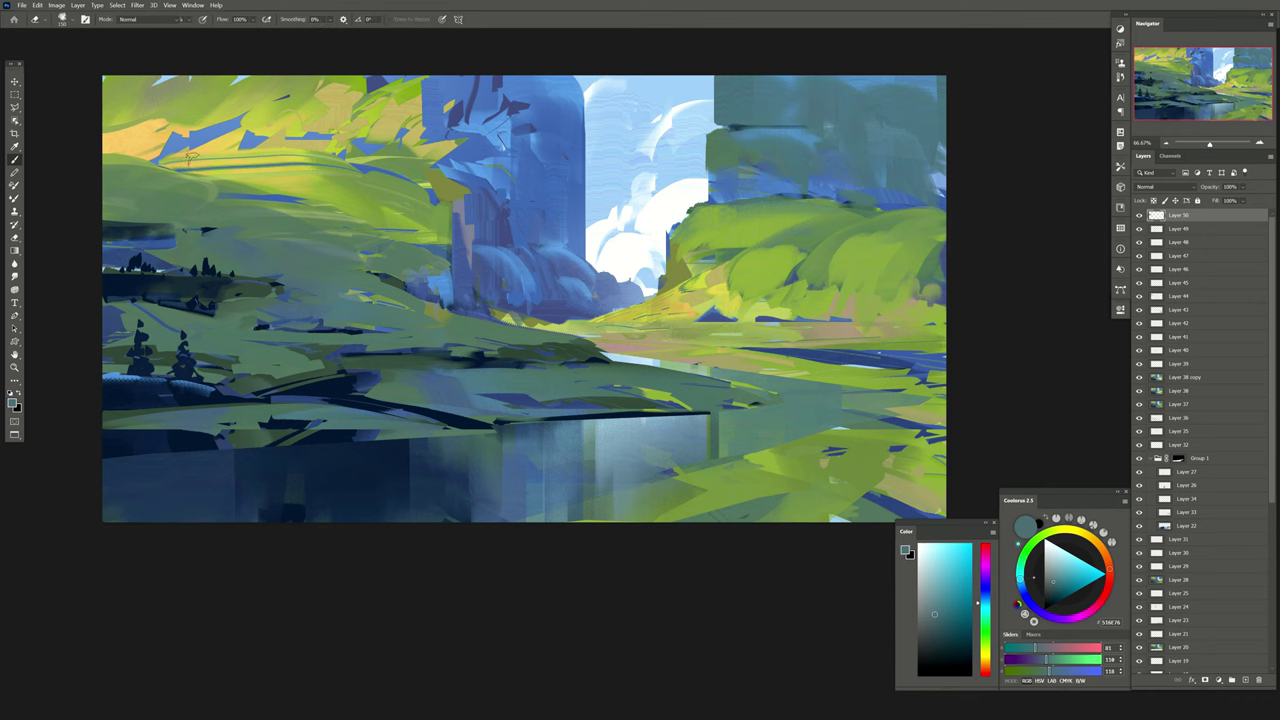
alt+click(113, 245)
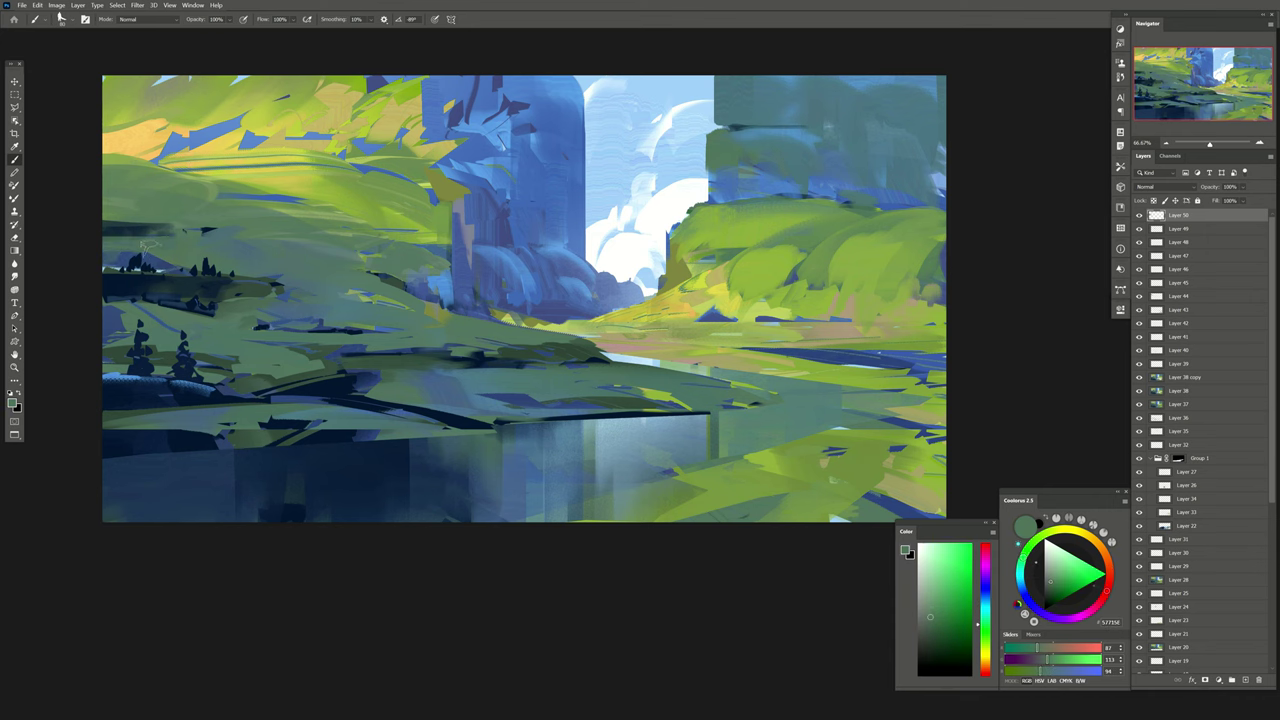
alt+click(172, 234)
drag(172, 234, 102, 234)
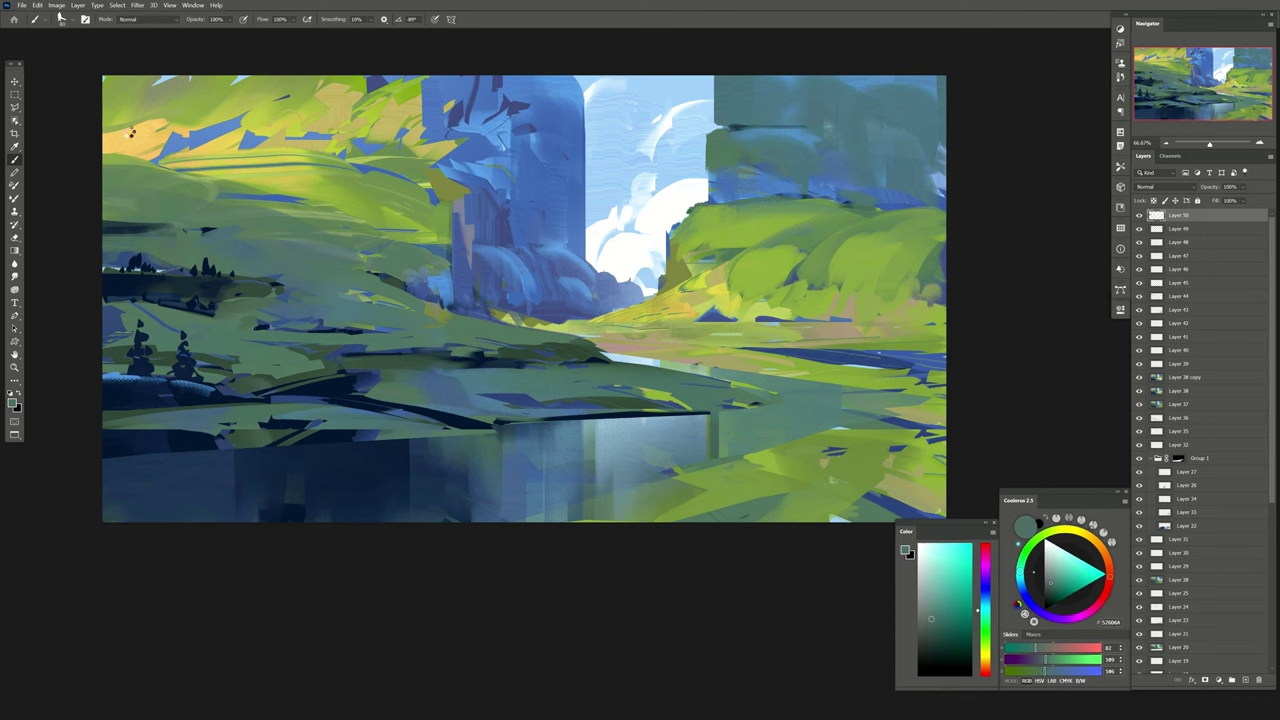
key(ctrl+shift+h)
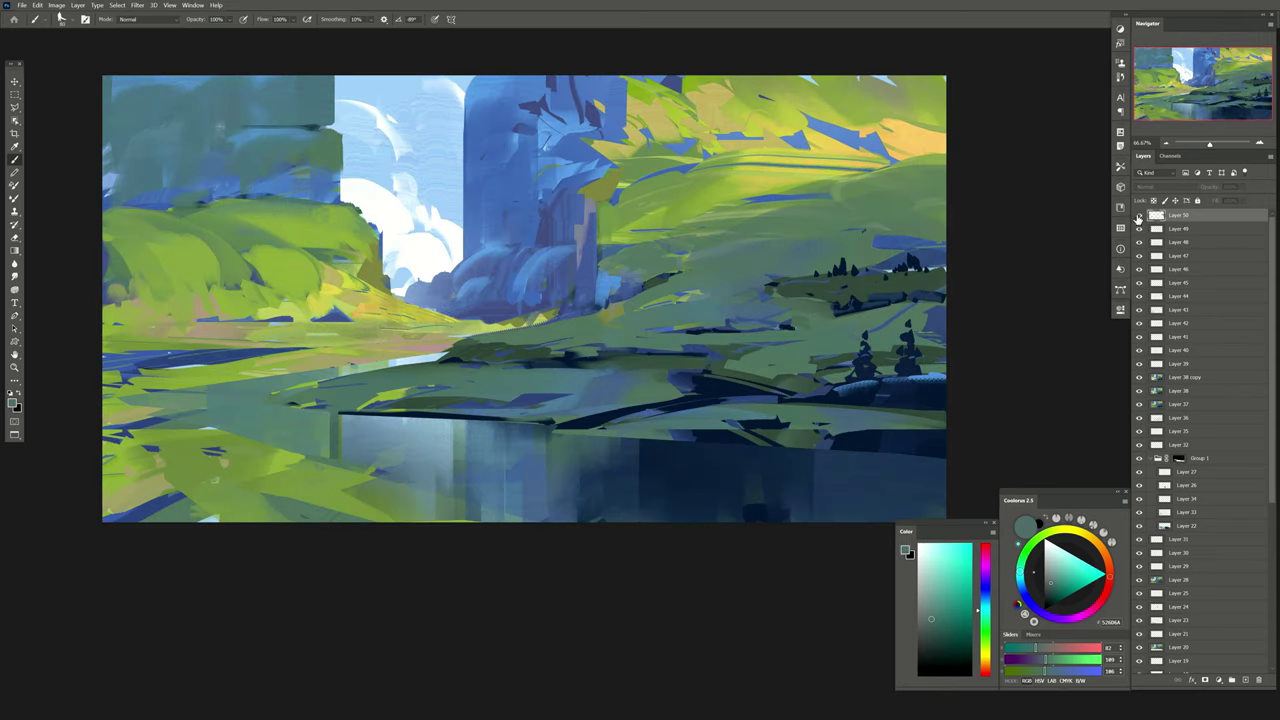